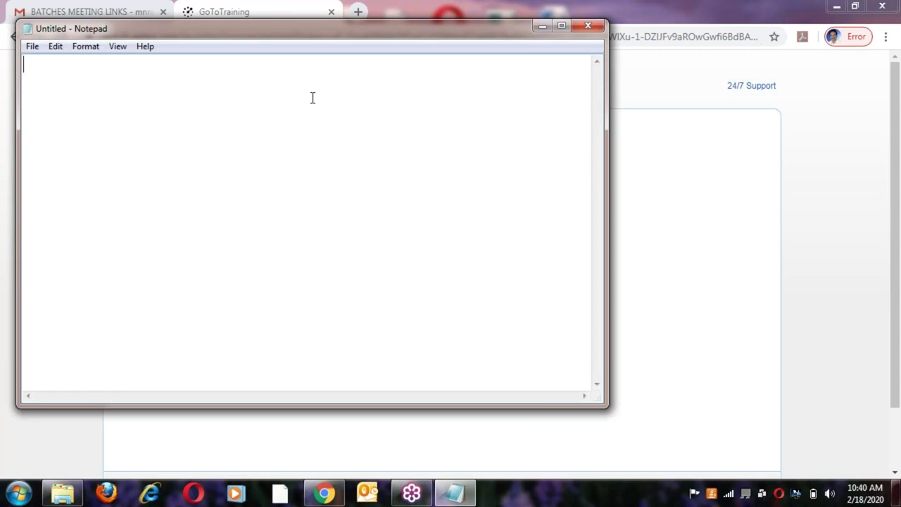
Step: Type the author's name introduction, then 'Having 22 years of experience' on the next line
{"action": "type", "text": "This is "}
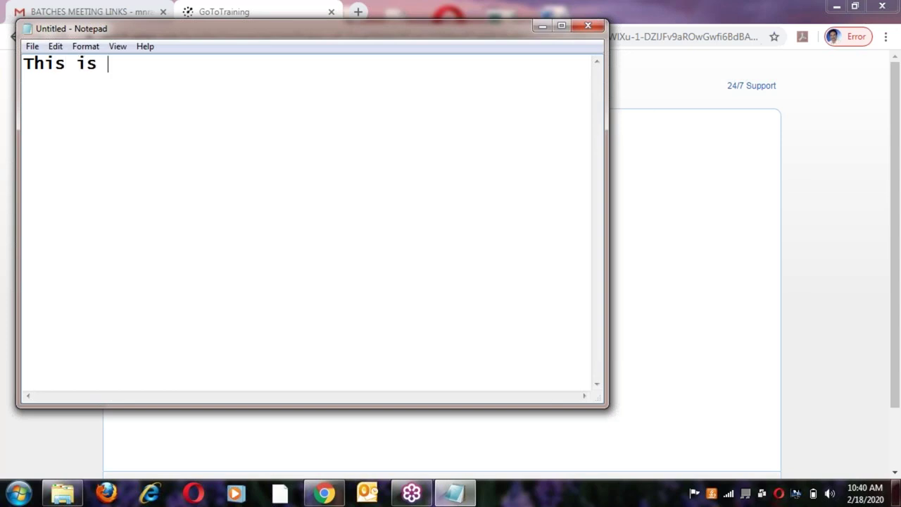
{"action": "type", "text": "Nageswar"}
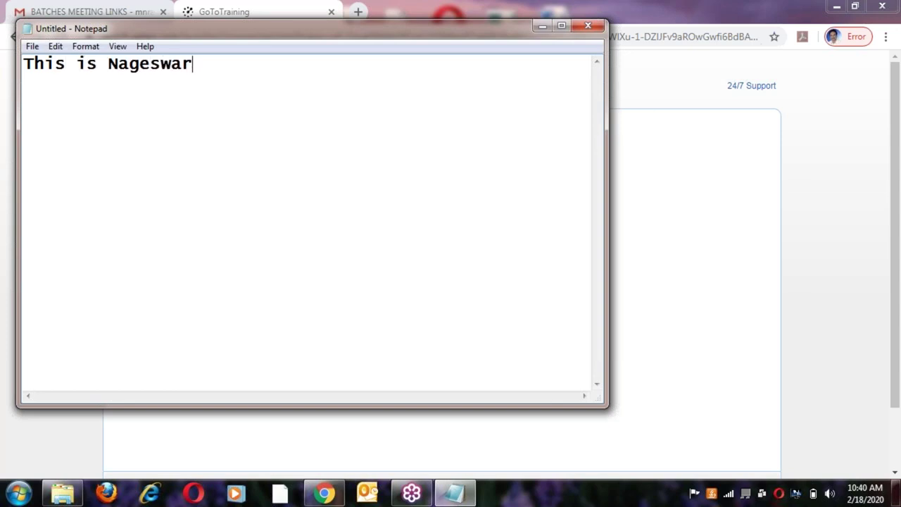
{"action": "type", "text": " Rao"}
{"action": "key", "text": "Return"}
{"action": "type", "text": "Ha"}
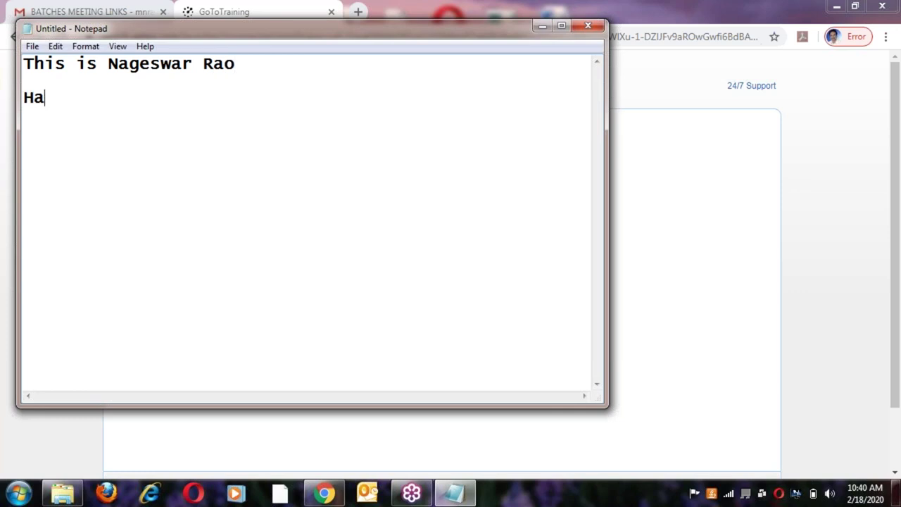
{"action": "type", "text": "ving 22 years o f "}
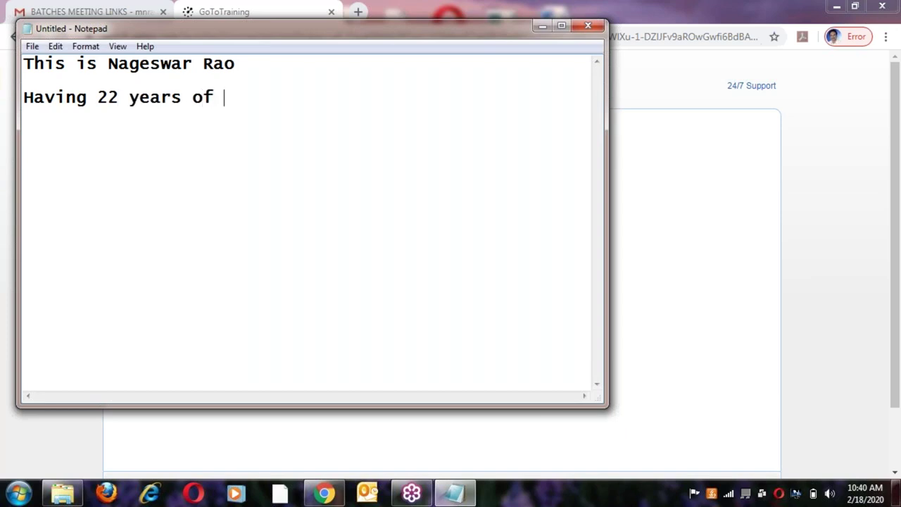
{"action": "type", "text": "experi"}
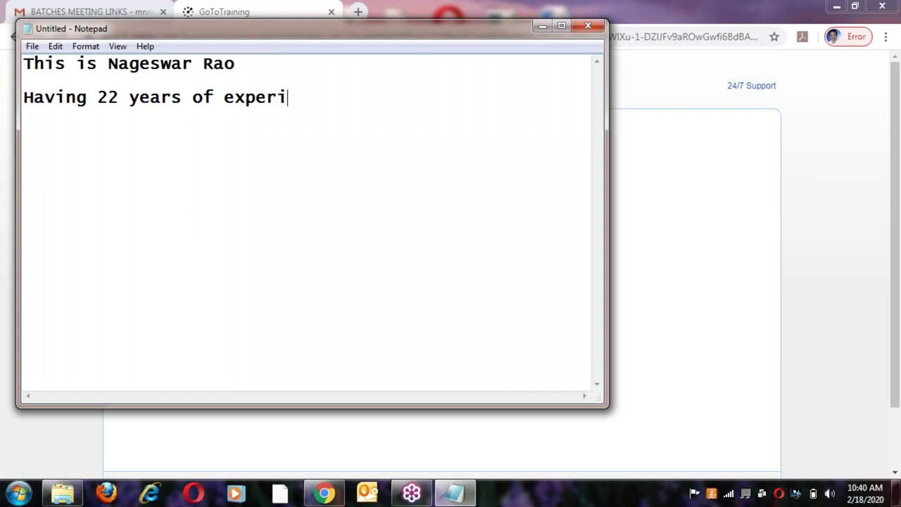
{"action": "type", "text": "ence"}
{"action": "key", "text": "Return"}
Step: Add the line '25 projects completed' and start a new line
{"action": "type", "text": "2"}
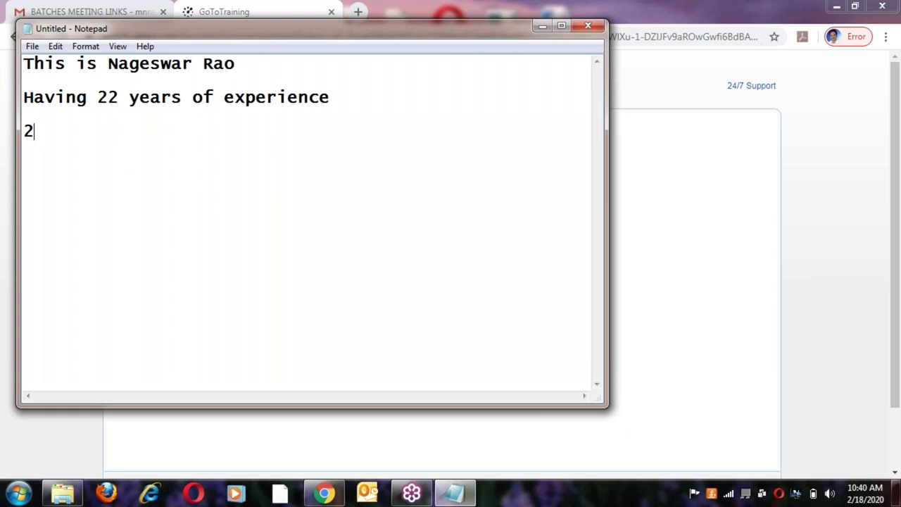
{"action": "type", "text": "5 prk"}
{"action": "key", "text": "BackSpace"}
{"action": "type", "text": "oject"}
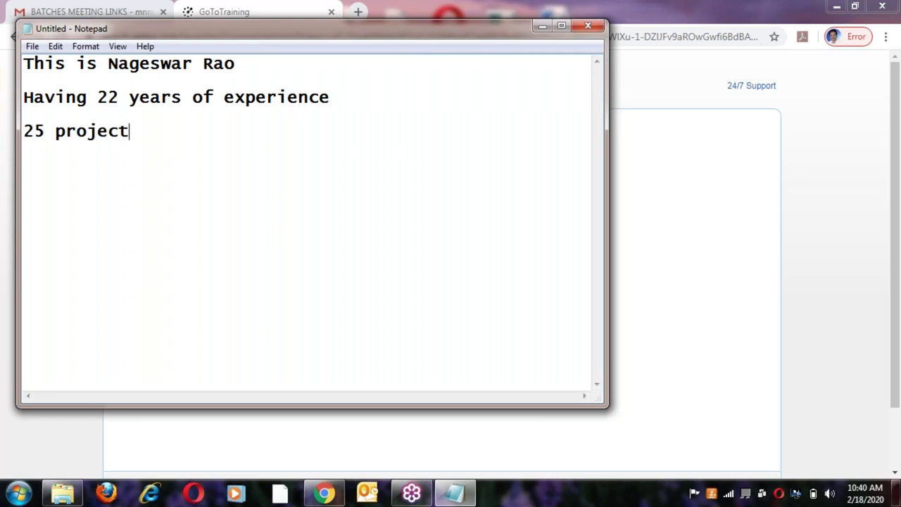
{"action": "type", "text": "s completed"}
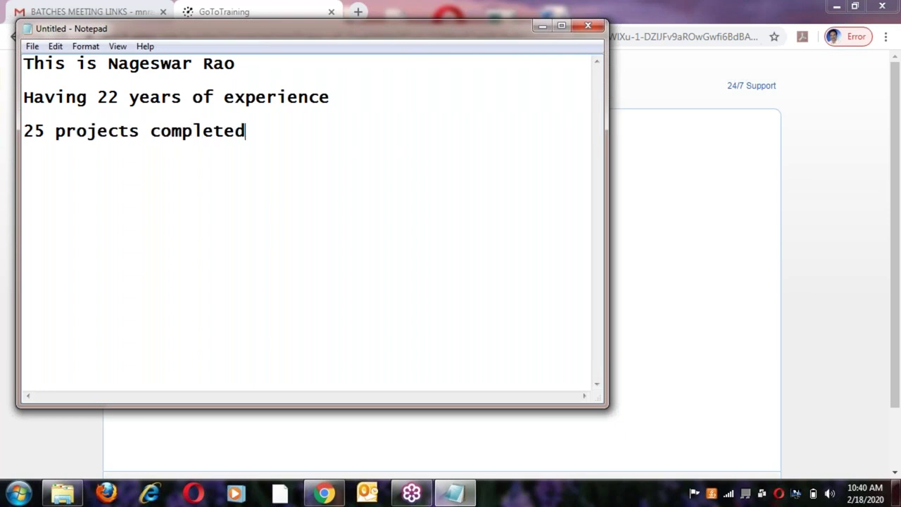
{"action": "key", "text": "Return"}
Step: Add '15 projects directly involved in the coding' and '10 projects provided solutions' lines
{"action": "type", "text": "15 "}
{"action": "type", "text": "projects d"}
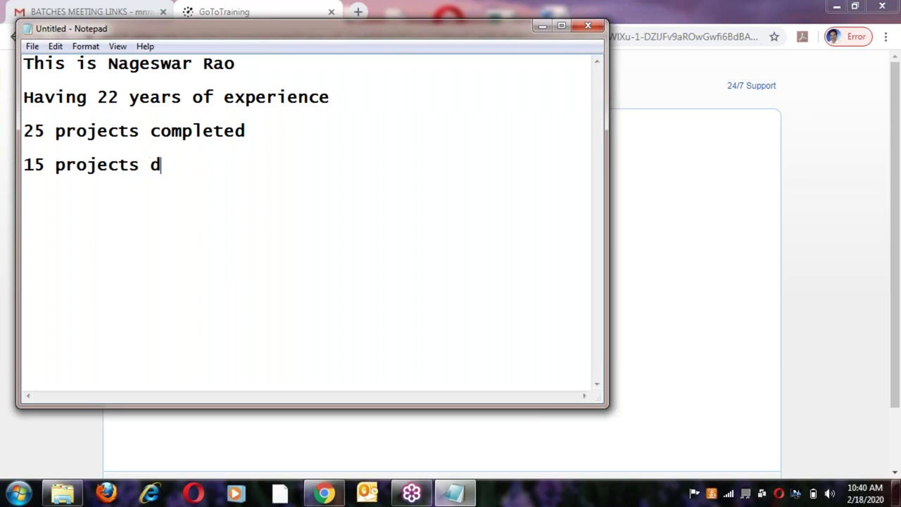
{"action": "type", "text": "riec"}
{"action": "key", "text": "BackSpace"}
{"action": "key", "text": "BackSpace"}
{"action": "key", "text": "BackSpace"}
{"action": "key", "text": "BackSpace"}
{"action": "type", "text": "irectly "}
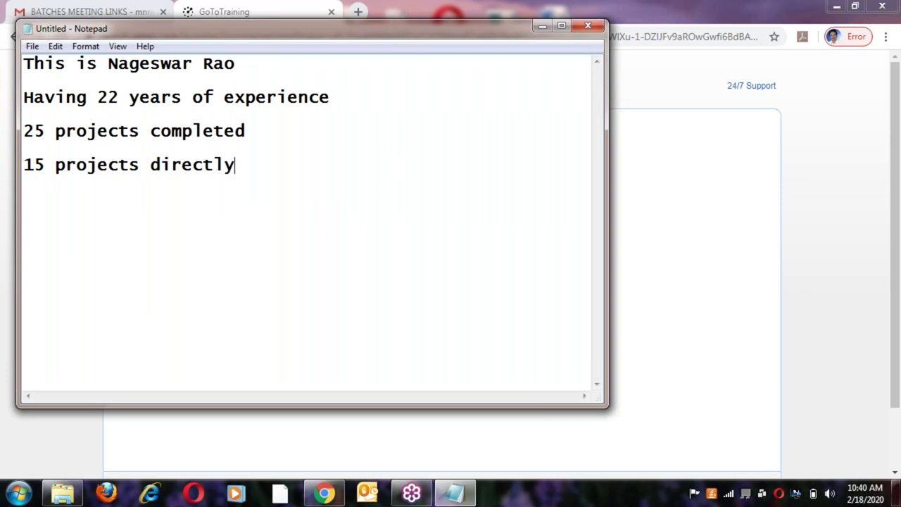
{"action": "type", "text": "invol"}
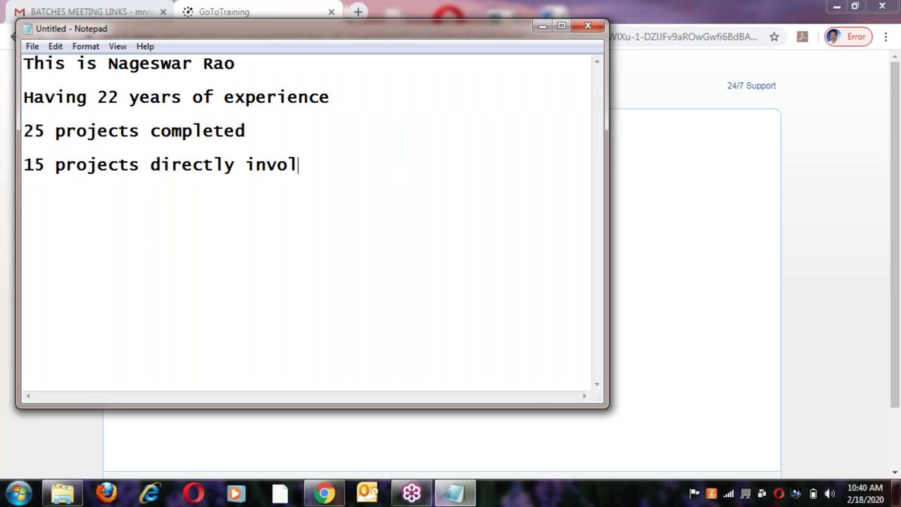
{"action": "type", "text": "ved in "}
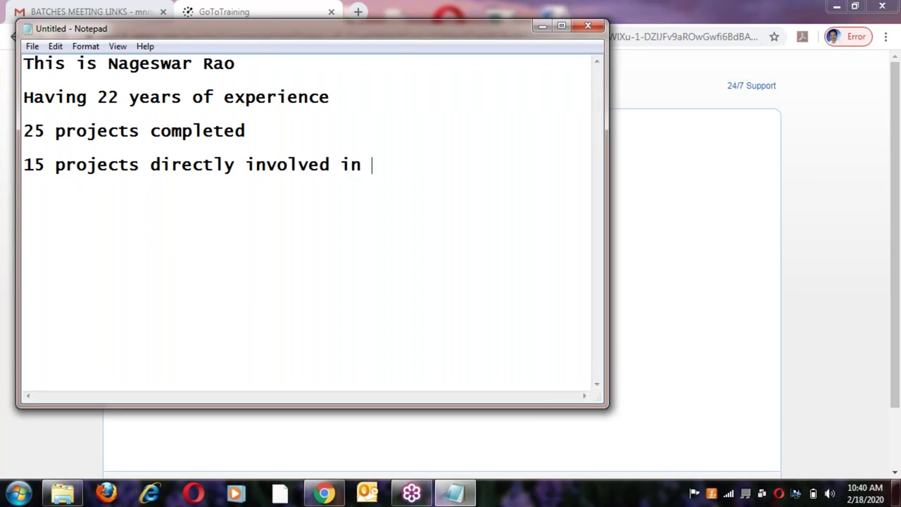
{"action": "type", "text": "the coding"}
{"action": "key", "text": "Return"}
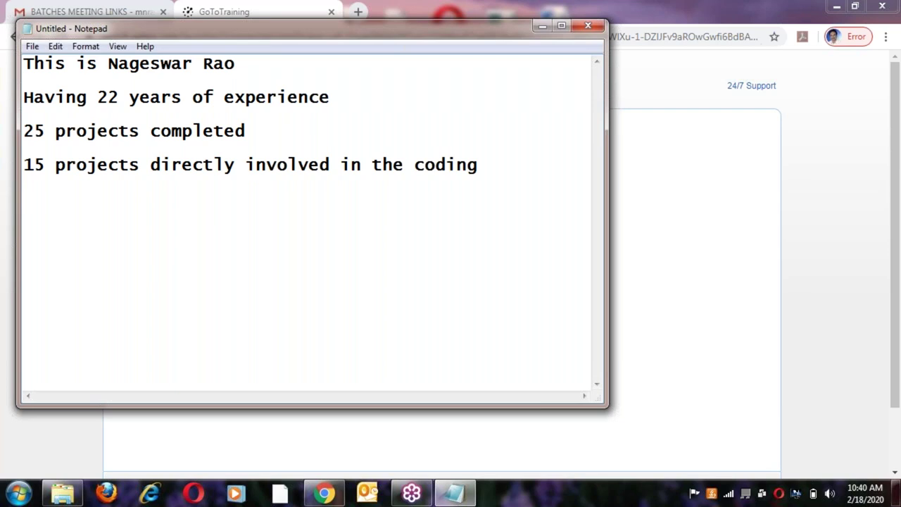
{"action": "type", "text": "10 proje"}
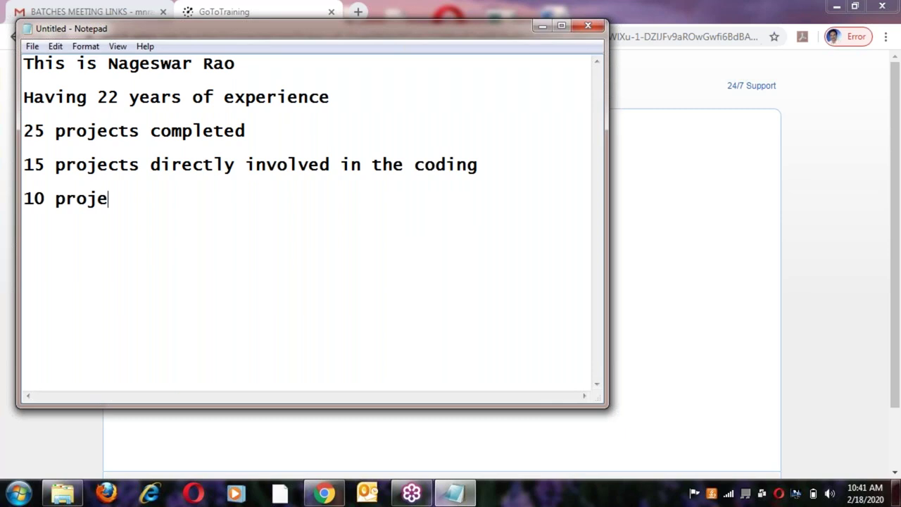
{"action": "type", "text": "cts provided "}
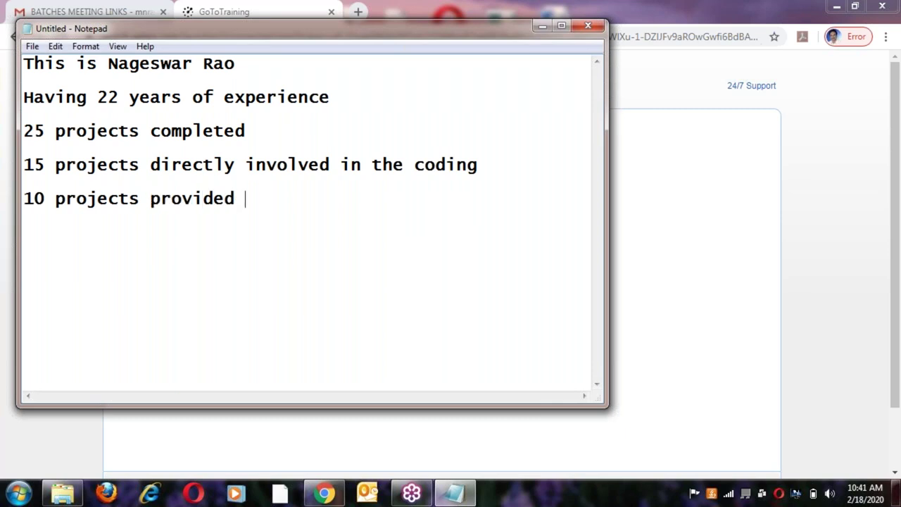
{"action": "type", "text": "solutions"}
{"action": "key", "text": "Return"}
{"action": "key", "text": "Return"}
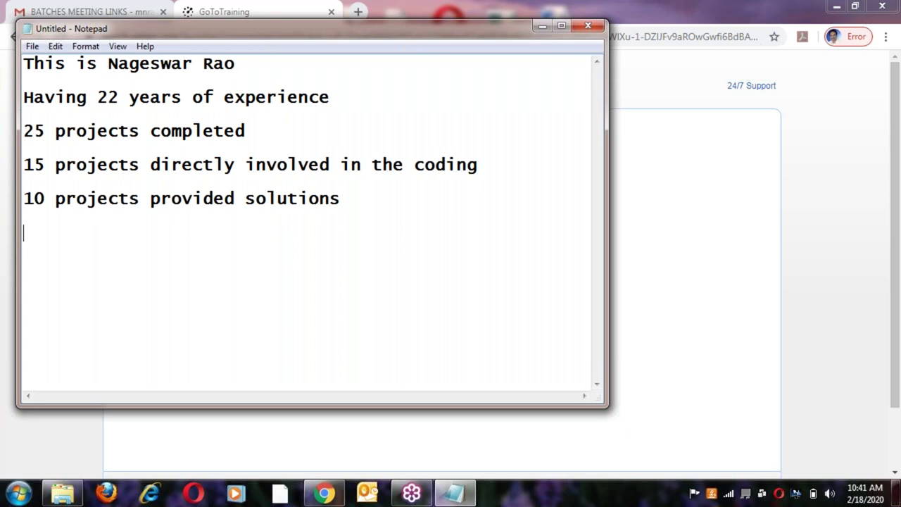
Step: Type 'presently I am working as Solution Architect on Hadoop and Java projects', fixing typos
{"action": "type", "text": "presetn"}
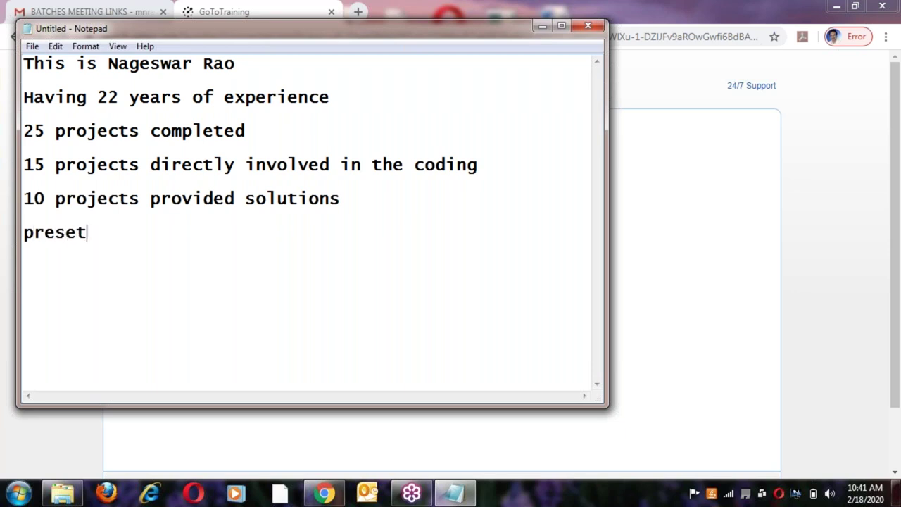
{"action": "key", "text": "BackSpace"}
{"action": "key", "text": "BackSpace"}
{"action": "type", "text": "ntly I am wo"}
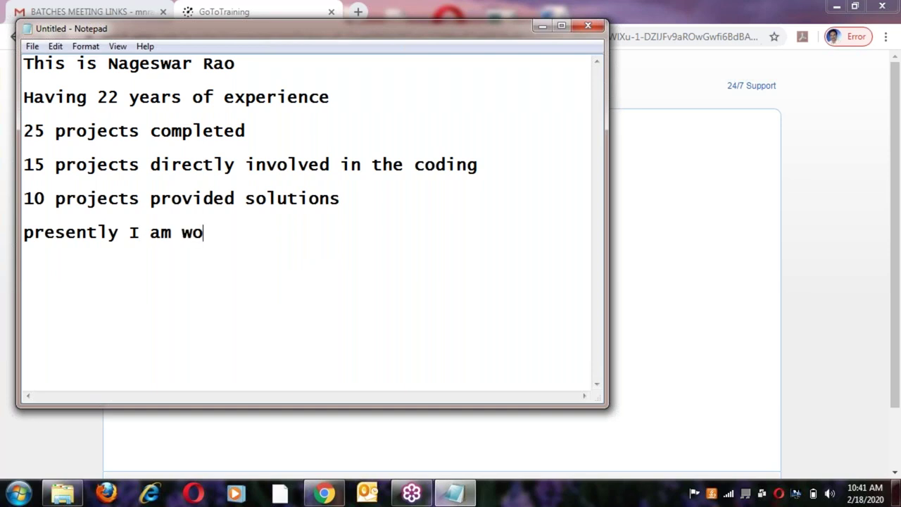
{"action": "type", "text": "rking as "}
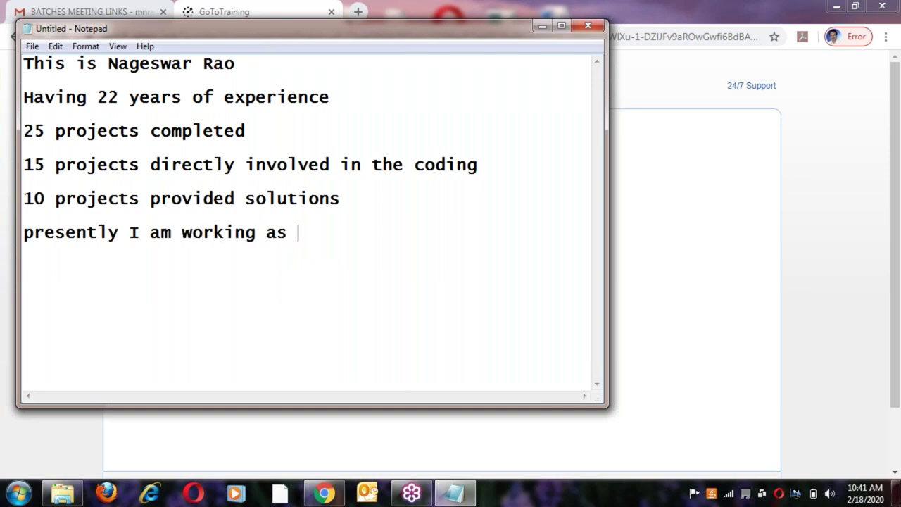
{"action": "type", "text": "Solution"}
{"action": "key", "text": "BackSpace"}
{"action": "type", "text": "on "}
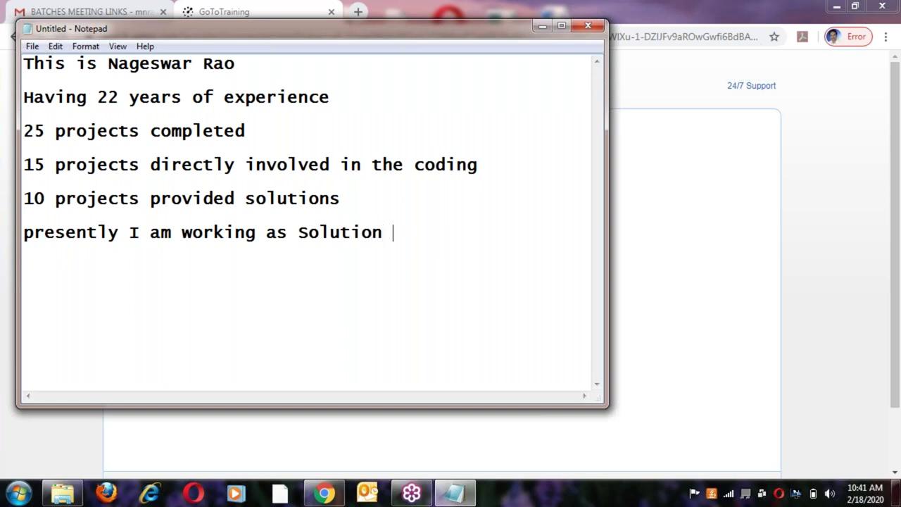
{"action": "type", "text": "Architect on Haoo"}
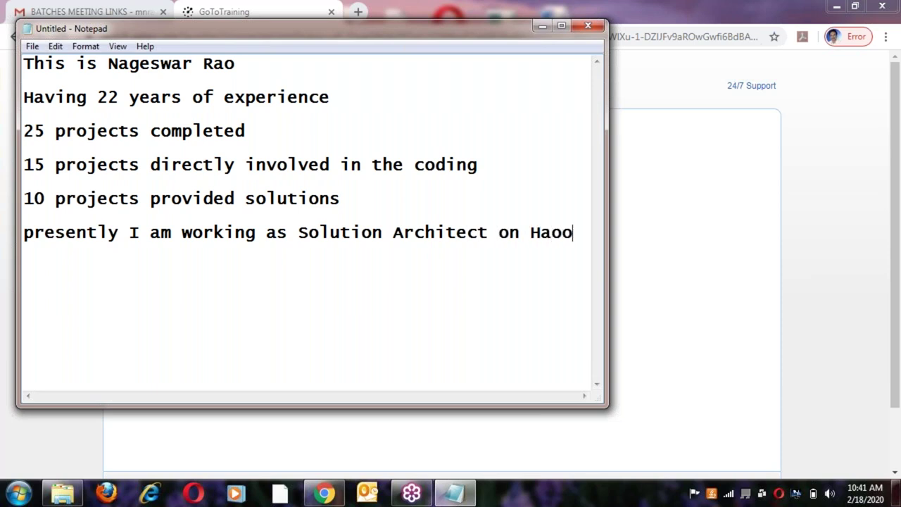
{"action": "key", "text": "BackSpace"}
{"action": "key", "text": "BackSpace"}
{"action": "type", "text": "doop and "}
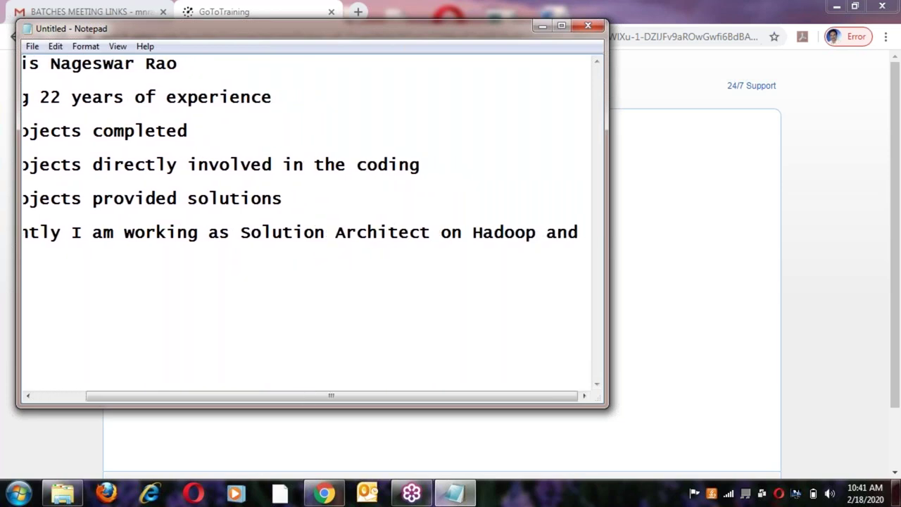
{"action": "type", "text": "Java "}
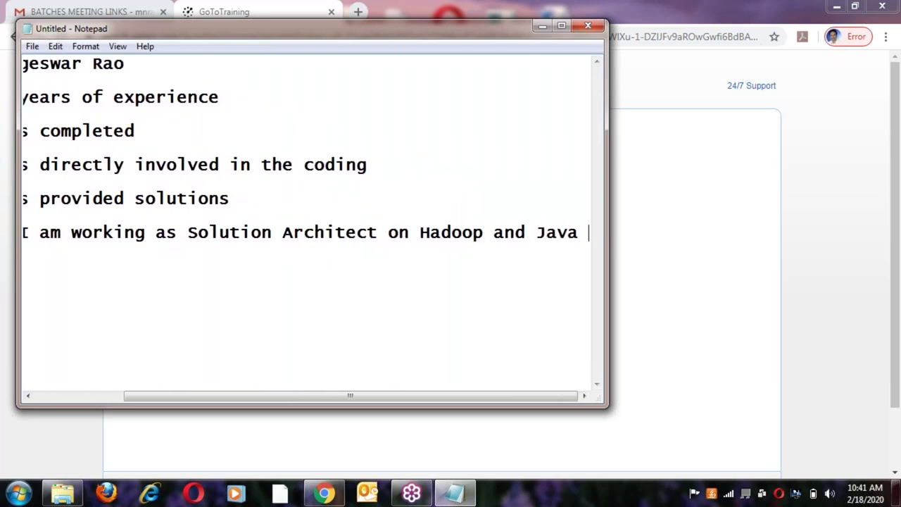
{"action": "type", "text": "peo"}
{"action": "key", "text": "BackSpace"}
{"action": "key", "text": "BackSpace"}
{"action": "type", "text": "rj"}
{"action": "key", "text": "BackSpace"}
{"action": "type", "text": "o"}
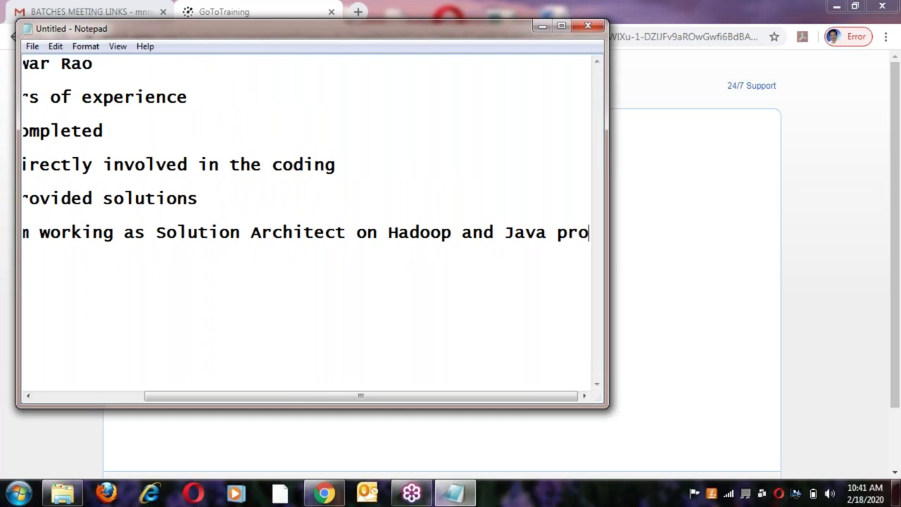
{"action": "type", "text": "jects"}
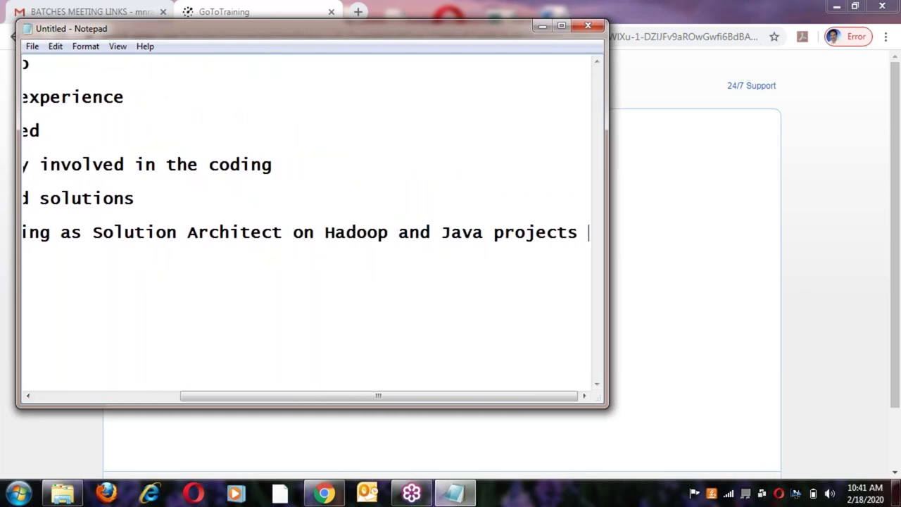
Step: Maximize Notepad, add 'embedded-C' to the role line, and start a new line
{"action": "left_click", "coordinate": [562, 26]}
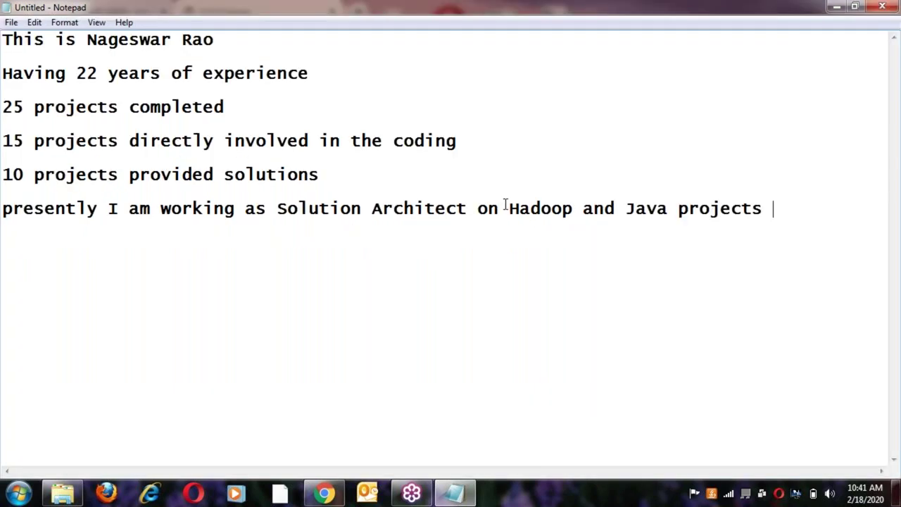
{"action": "type", "text": "embedded"}
{"action": "key", "text": "BackSpace"}
{"action": "type", "text": "-C"}
{"action": "key", "text": "Return"}
{"action": "key", "text": "Return"}
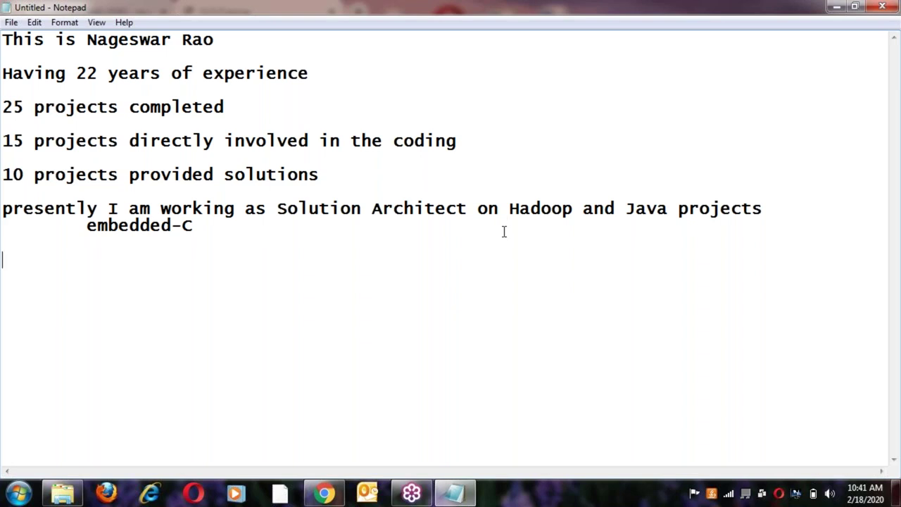
Step: Insert 'Bigdata and' before Hadoop in the Solution Architect line
{"action": "left_click", "coordinate": [507, 208]}
{"action": "type", "text": "Bigamn"}
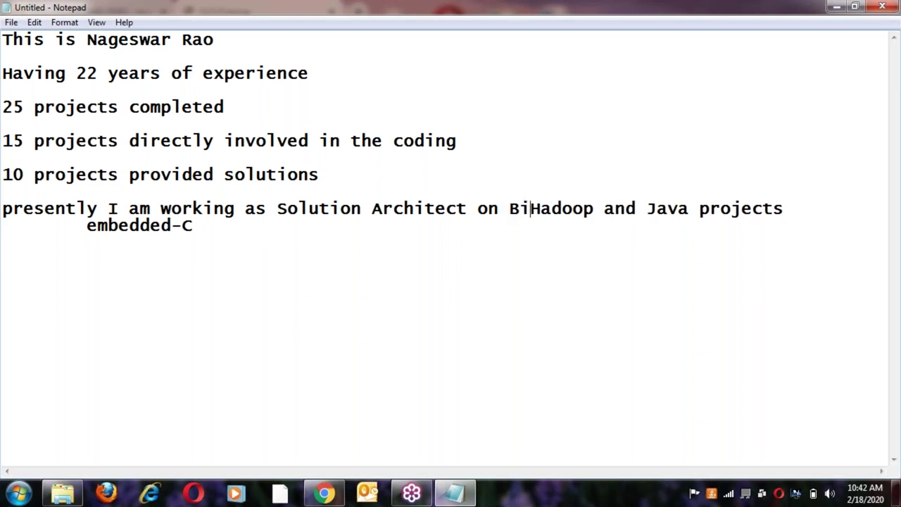
{"action": "key", "text": "BackSpace"}
{"action": "key", "text": "BackSpace"}
{"action": "key", "text": "BackSpace"}
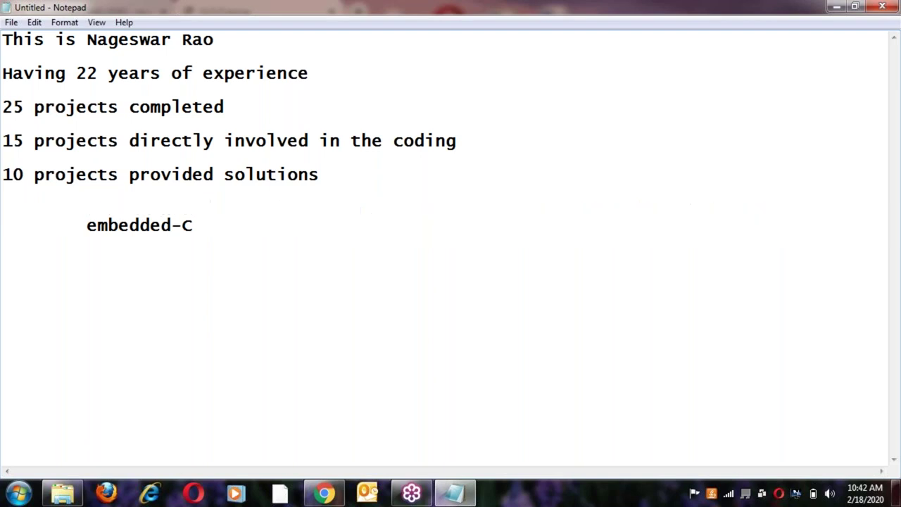
{"action": "type", "text": "dat Hadoop and Java projects"}
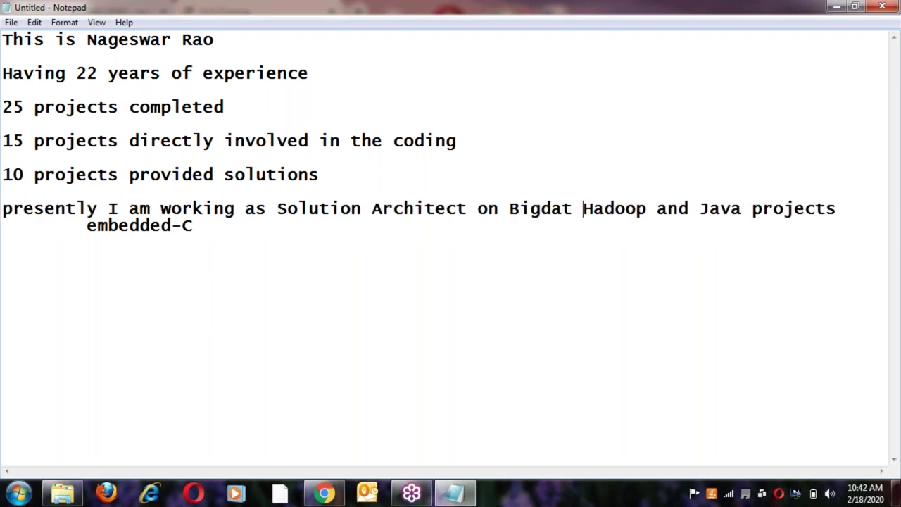
{"action": "key", "text": "BackSpace"}
{"action": "type", "text": "a and"}
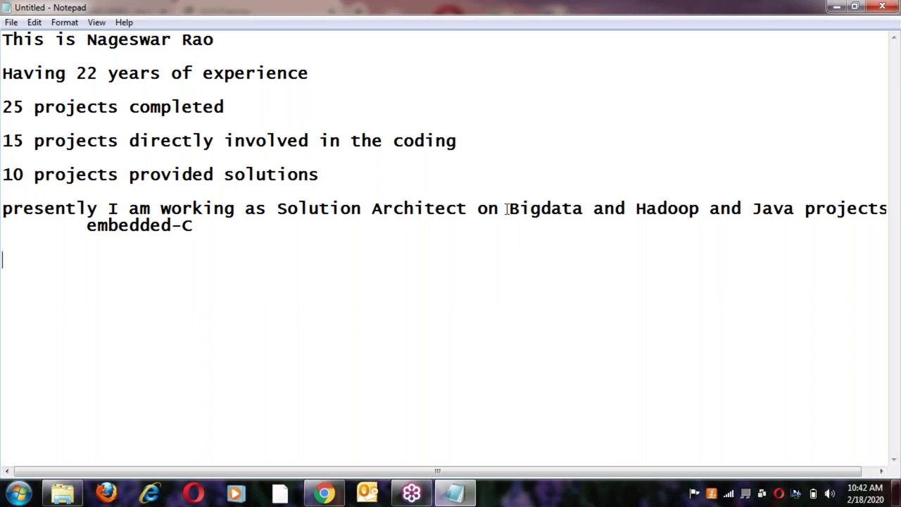
Step: Type 'Sailotech Pvt. ltd , hyderabad.' and begin 'Client --> DIEBOLD --> Hadoop Projects' below
{"action": "type", "text": "Sailotech Pvt. ltd , hyderab"}
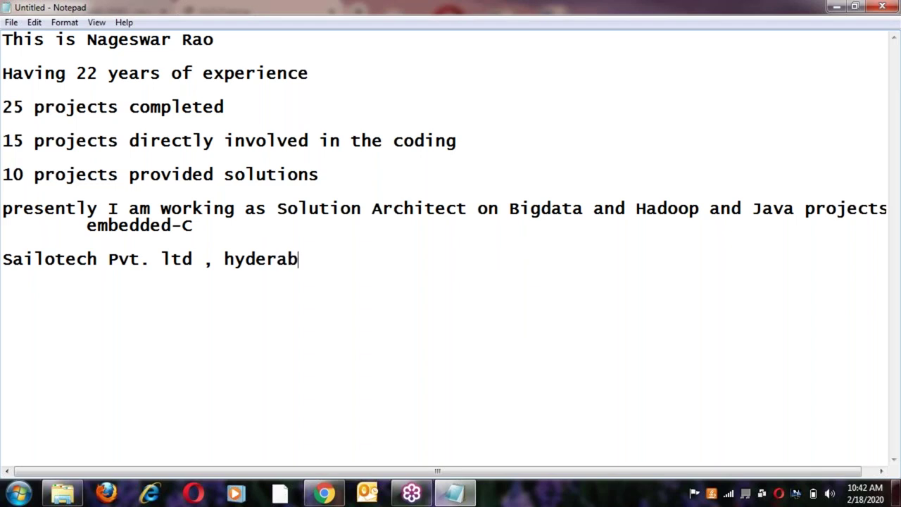
{"action": "type", "text": "ad."}
{"action": "key", "text": "Return"}
{"action": "key", "text": "Return"}
{"action": "type", "text": "Clien"}
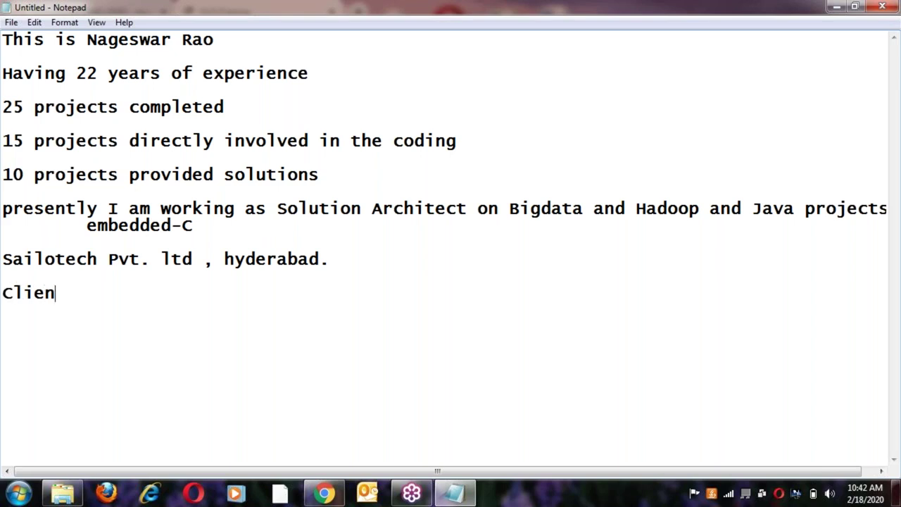
{"action": "type", "text": "t --> DIEBOLD --> Hadoop "}
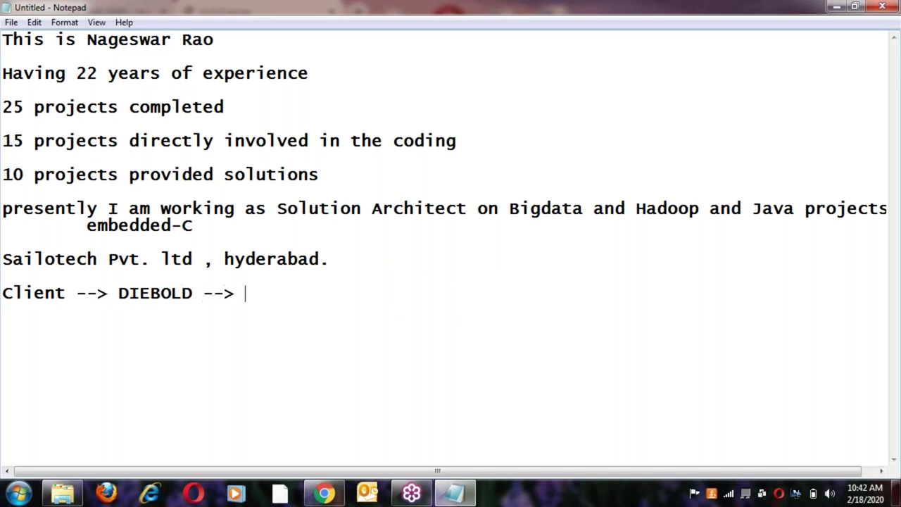
{"action": "type", "text": "Prjec"}
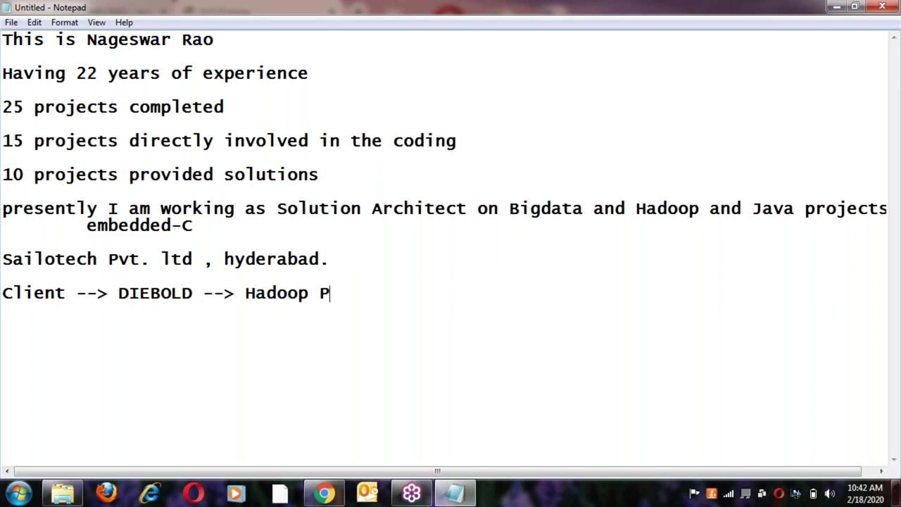
{"action": "key", "text": "BackSpace"}
{"action": "key", "text": "BackSpace"}
{"action": "key", "text": "BackSpace"}
Step: Finish 'Hadoop Projects' on the DIEBOLD client line, fixing typos
{"action": "type", "text": "ojje"}
{"action": "key", "text": "BackSpace"}
{"action": "key", "text": "BackSpace"}
{"action": "type", "text": "ecrs"}
{"action": "key", "text": "BackSpace"}
{"action": "key", "text": "BackSpace"}
{"action": "type", "text": "ts"}
{"action": "key", "text": "Return"}
{"action": "key", "text": "Return"}
Step: Add an indented 'Paypal --> Java' client line beneath DIEBOLD
{"action": "key", "text": "Tab"}
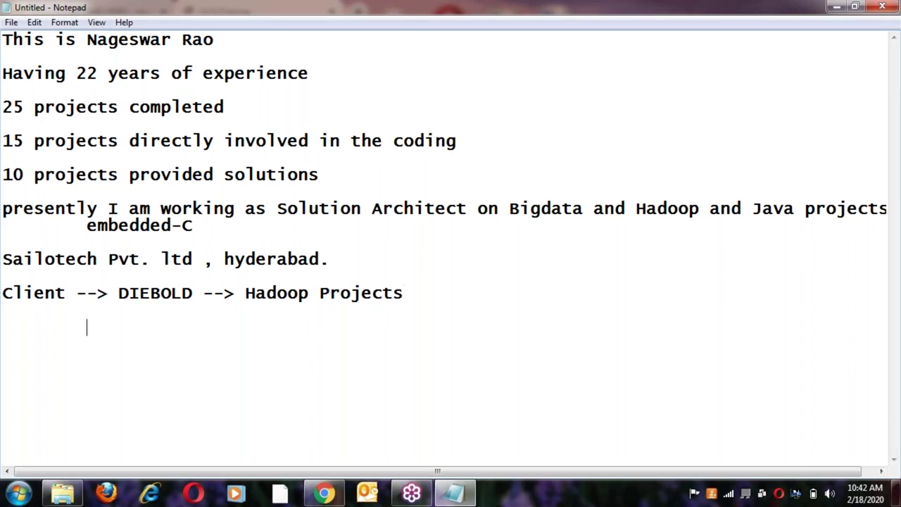
{"action": "key", "text": "Tab"}
{"action": "key", "text": "BackSpace"}
{"action": "type", "text": "Pay"}
{"action": "type", "text": "l "}
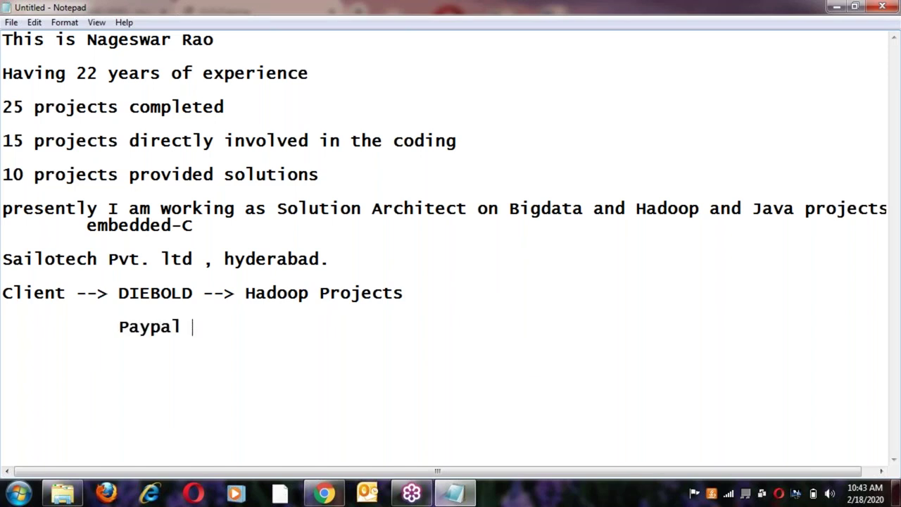
{"action": "type", "text": "--> Jaba"}
{"action": "key", "text": "BackSpace"}
{"action": "key", "text": "BackSpace"}
{"action": "type", "text": "va "}
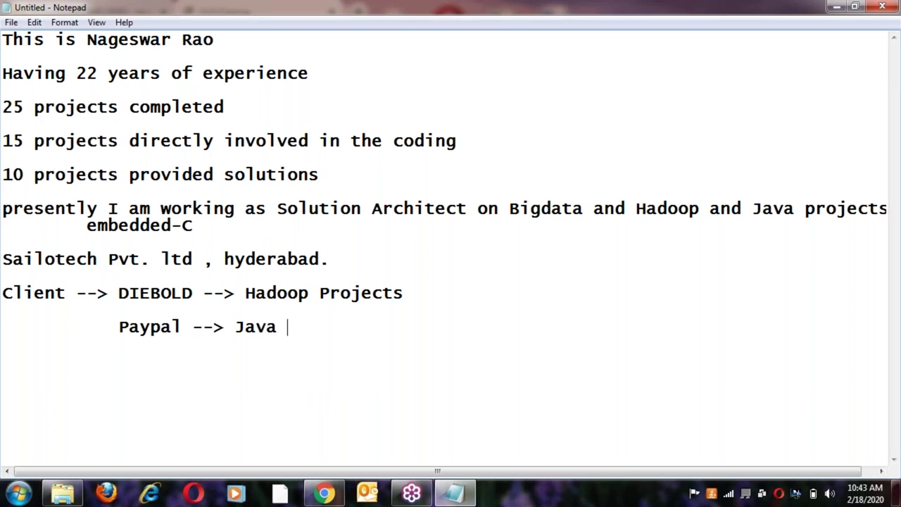
{"action": "type", "text": "Poject"}
Step: Remove stray letters near Bigdata and complete 'Java Projects' on the Paypal line
{"action": "key", "text": "BackSpace"}
{"action": "key", "text": "BackSpace"}
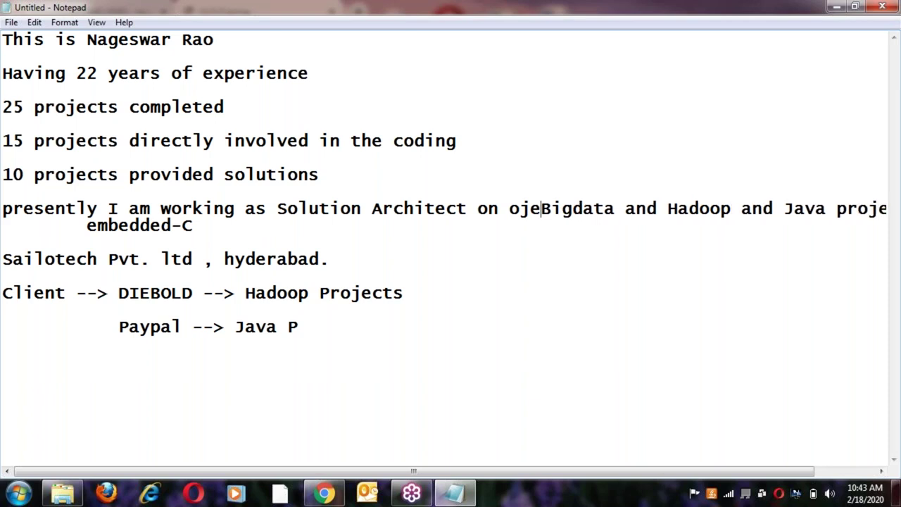
{"action": "key", "text": "BackSpace"}
{"action": "key", "text": "BackSpace"}
{"action": "key", "text": "BackSpace"}
{"action": "key", "text": "Down"}
{"action": "key", "text": "Down"}
{"action": "key", "text": "Down"}
{"action": "key", "text": "Down"}
{"action": "key", "text": "Down"}
{"action": "key", "text": "Down"}
{"action": "key", "text": "Down"}
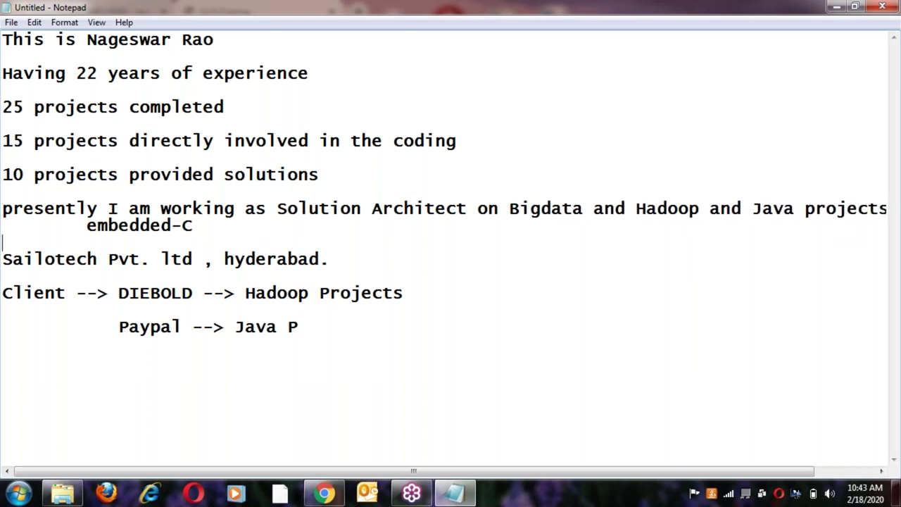
{"action": "key", "text": "Up"}
{"action": "left_click", "coordinate": [306, 323]}
{"action": "type", "text": "roh=ject"}
{"action": "key", "text": "Left"}
{"action": "key", "text": "Left"}
{"action": "key", "text": "Left"}
{"action": "key", "text": "Left"}
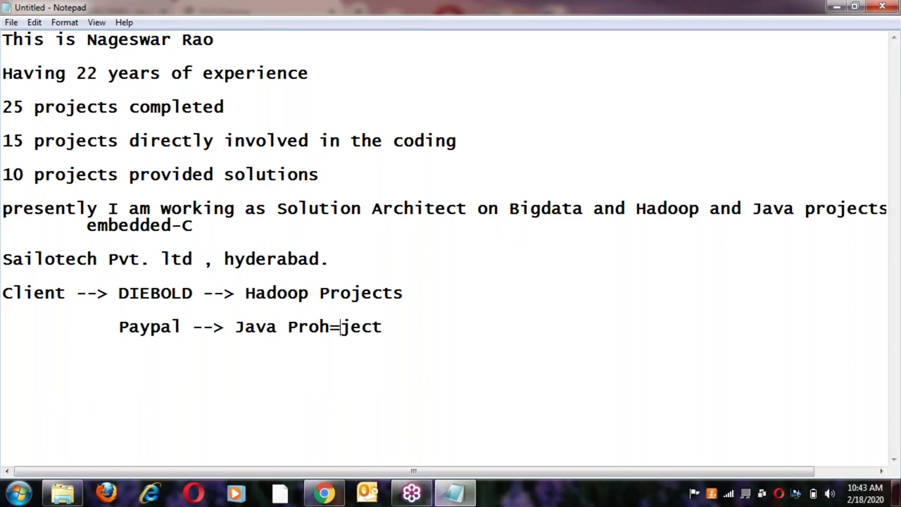
{"action": "key", "text": "BackSpace"}
{"action": "key", "text": "BackSpace"}
{"action": "key", "text": "Right"}
{"action": "key", "text": "Right"}
{"action": "key", "text": "Right"}
{"action": "key", "text": "Right"}
{"action": "type", "text": "s"}
{"action": "key", "text": "Return"}
{"action": "key", "text": "Return"}
Step: Add an indented 'TechnoCorp --> USA' client line
{"action": "key", "text": "Tab"}
{"action": "type", "text": "Technoso"}
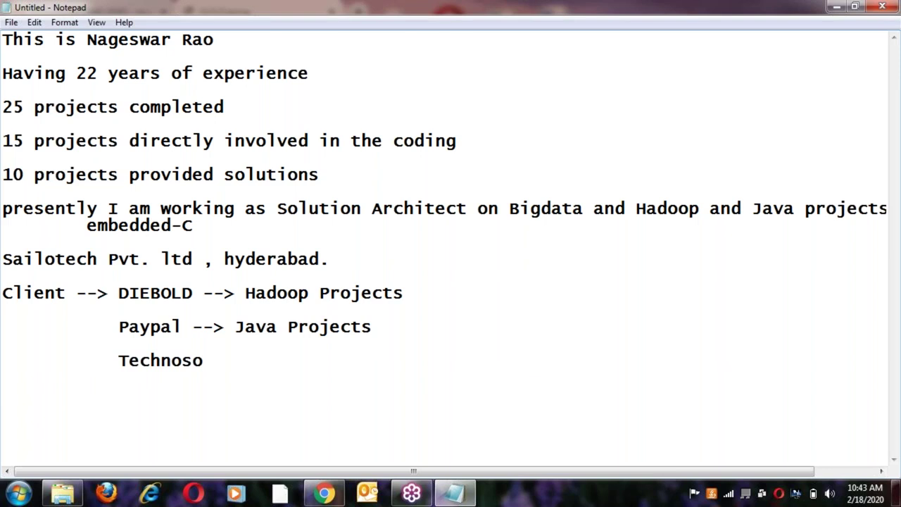
{"action": "key", "text": "BackSpace"}
{"action": "key", "text": "BackSpace"}
{"action": "type", "text": "Corp "}
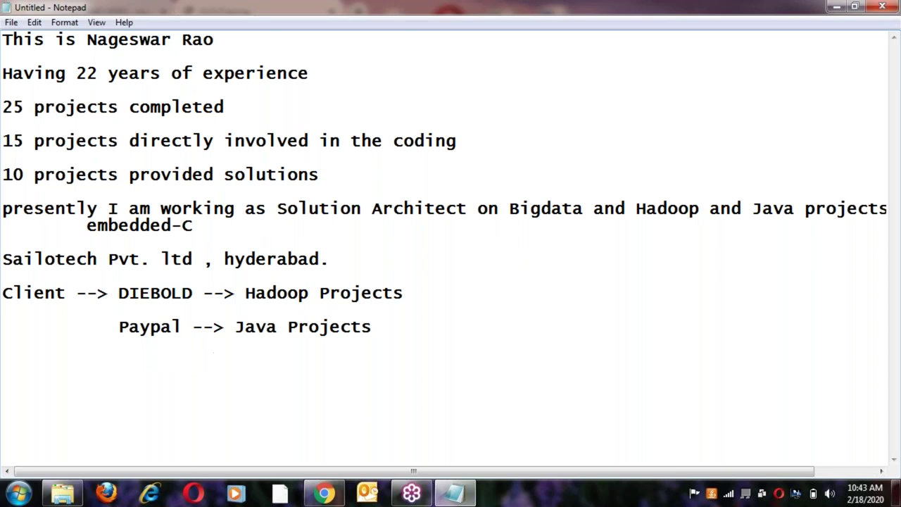
{"action": "type", "text": "--> "}
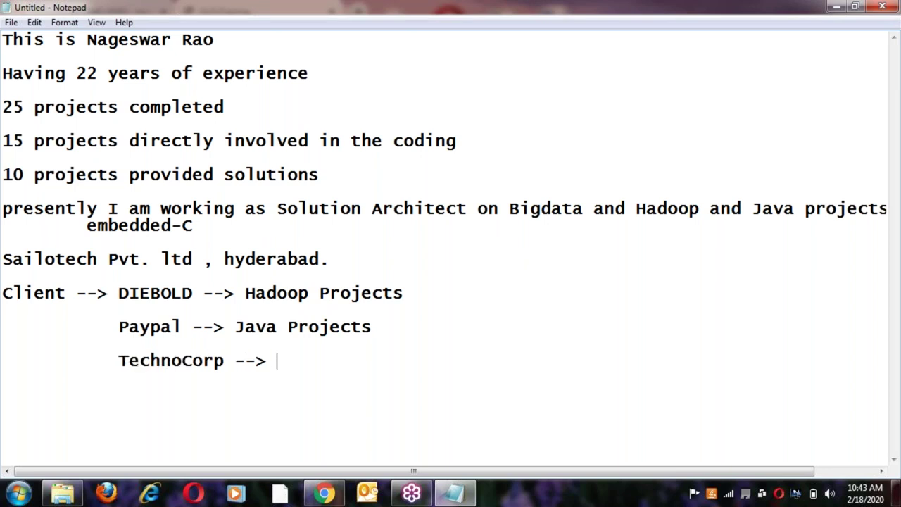
{"action": "type", "text": "USA"}
Step: Append ', USA' to the DIEBOLD line and ', Chennai' to the Paypal line
{"action": "left_click", "coordinate": [426, 287]}
{"action": "type", "text": ", USA"}
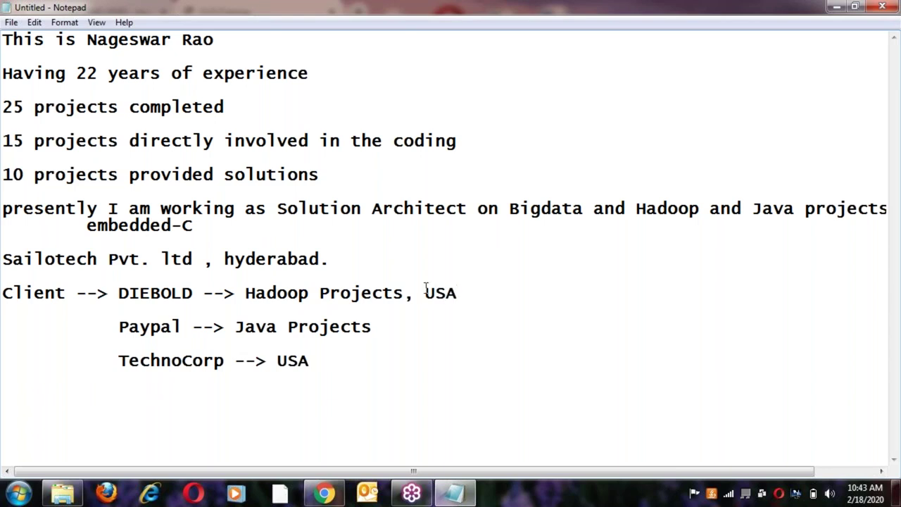
{"action": "left_click", "coordinate": [383, 325]}
{"action": "type", "text": ", Chennai"}
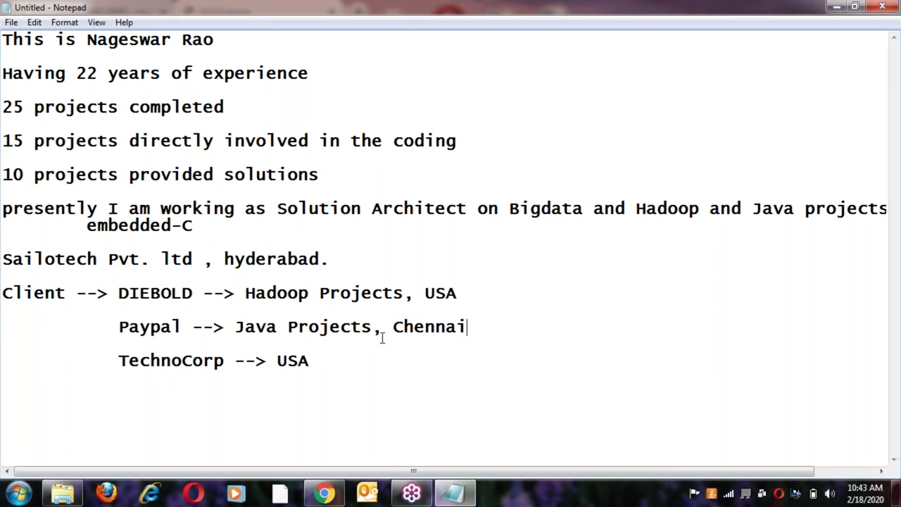
Step: Extend the TechnoCorp line with '--> Embedded-C'
{"action": "left_click", "coordinate": [567, 342]}
{"action": "key", "text": "Return"}
{"action": "key", "text": "Return"}
{"action": "key", "text": "BackSpace"}
{"action": "key", "text": "BackSpace"}
{"action": "type", "text": "--> Embedded-C"}
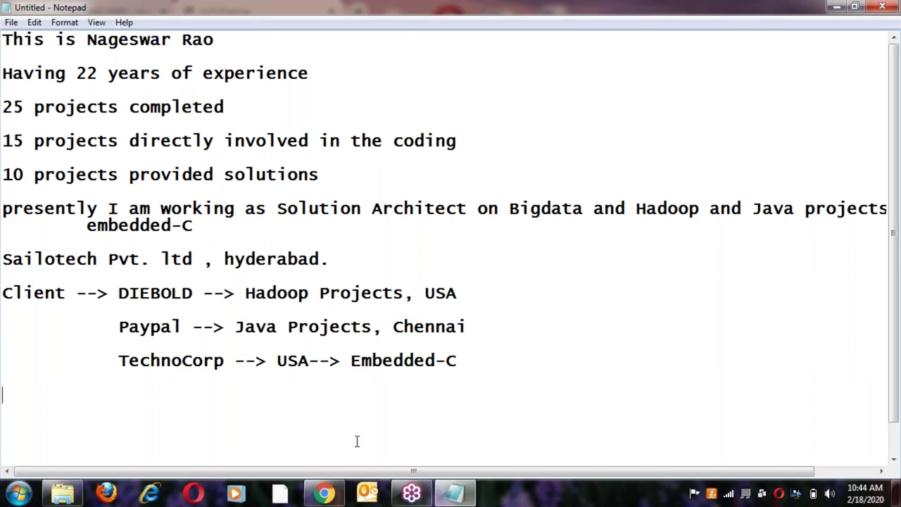
{"action": "left_click", "coordinate": [107, 360]}
Step: Copy TechnoCorp onto a new indented line and edit it to 'TechnoSoft --> Chennai'
{"action": "left_click", "coordinate": [225, 361], "text": "shift"}
{"action": "key", "text": "ctrl+c"}
{"action": "left_click", "coordinate": [473, 361]}
{"action": "key", "text": "Return"}
{"action": "key", "text": "Tab"}
{"action": "key", "text": "ctrl+v"}
{"action": "key", "text": "BackSpace"}
{"action": "key", "text": "BackSpace"}
{"action": "key", "text": "BackSpace"}
{"action": "key", "text": "BackSpace"}
{"action": "type", "text": "Soft"}
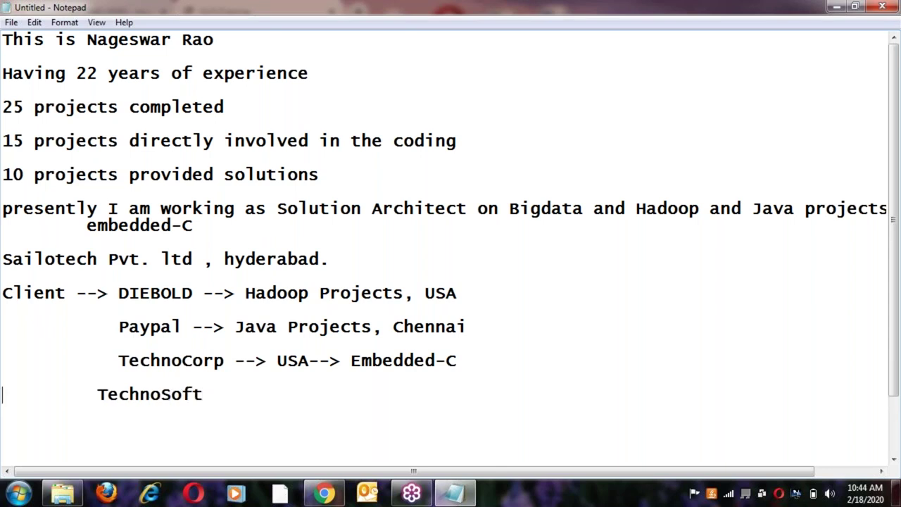
{"action": "key", "text": "Tab"}
{"action": "key", "text": "Delete"}
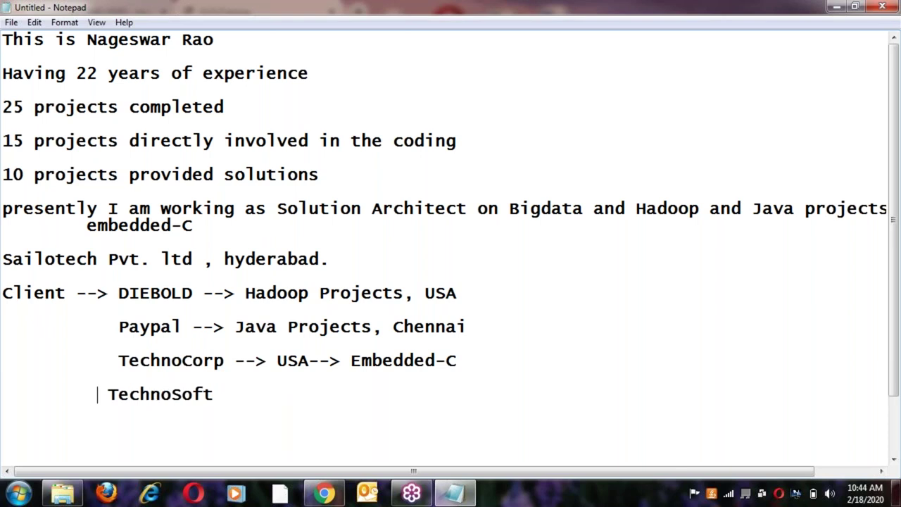
{"action": "type", "text": "--> Chennain"}
Step: Fix the 'Chennain' typo and add a long row of '=' below the client list
{"action": "key", "text": "Return"}
{"action": "key", "text": "BackSpace"}
{"action": "key", "text": "BackSpace"}
{"action": "key", "text": "Return"}
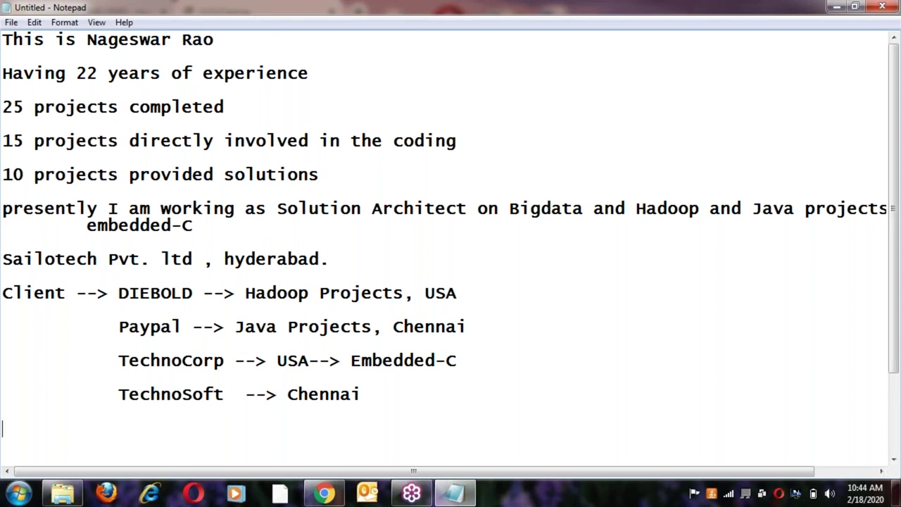
{"action": "type", "text": "==========================================================="}
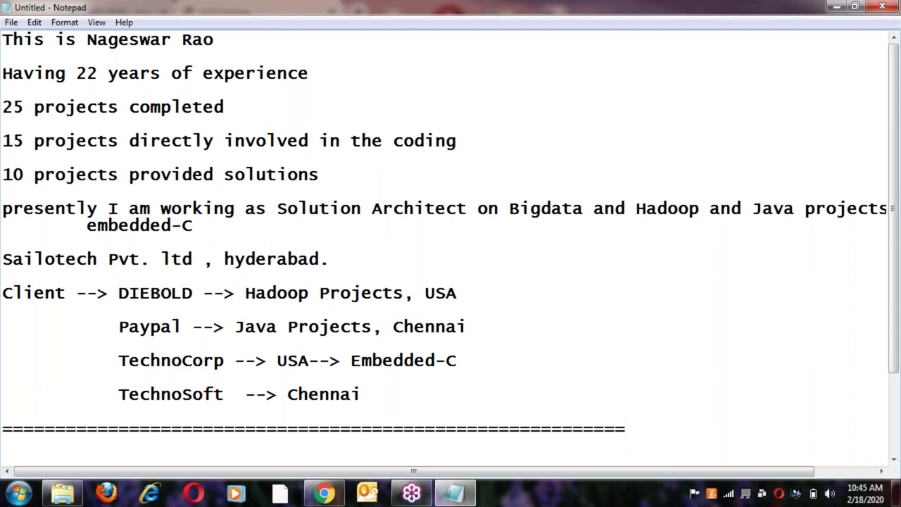
Step: Type the indented line 'Linux admin, Hadoop dev and admin , Java, Python and Embedded-C'
{"action": "left_click_drag", "start_coordinate": [44, 259], "coordinate": [120, 259]}
{"action": "left_click_drag", "start_coordinate": [3, 326], "coordinate": [203, 327]}
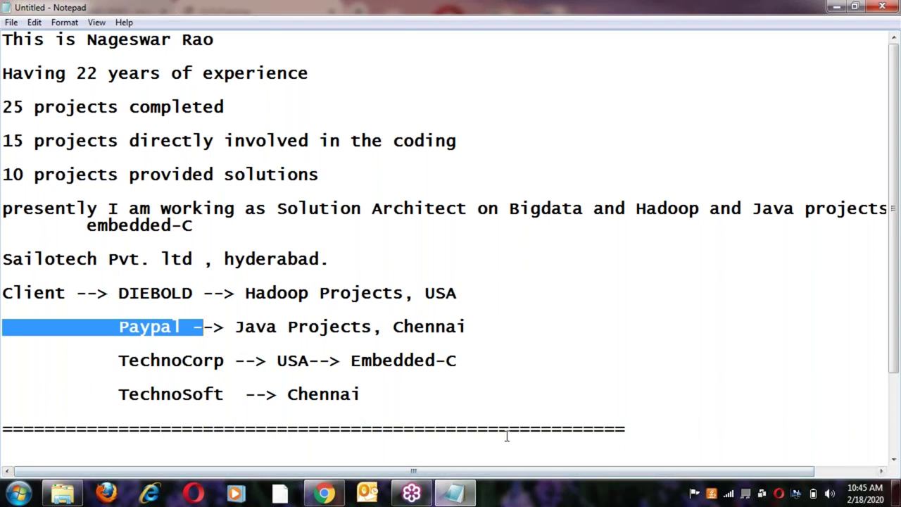
{"action": "left_click", "coordinate": [657, 434]}
{"action": "key", "text": "Return"}
{"action": "key", "text": "Return"}
{"action": "key", "text": "Return"}
{"action": "key", "text": "Tab"}
{"action": "type", "text": "Linux "}
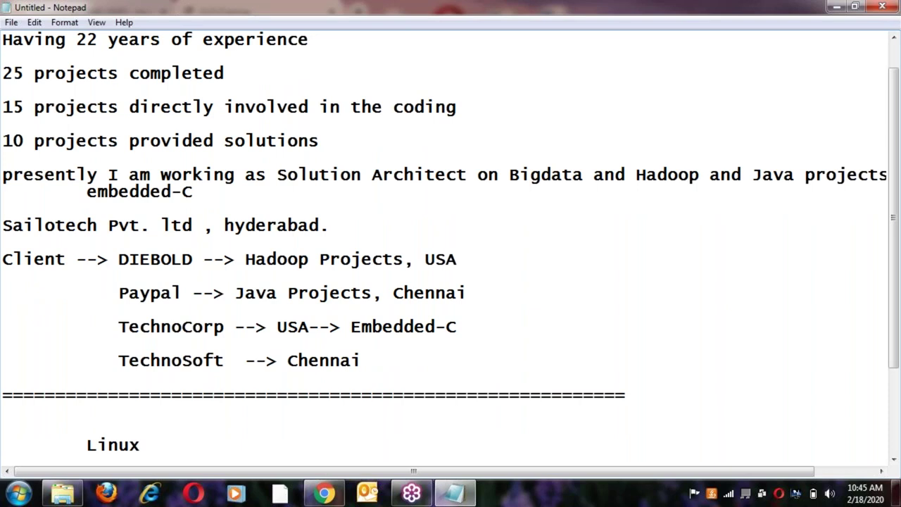
{"action": "type", "text": "admin, "}
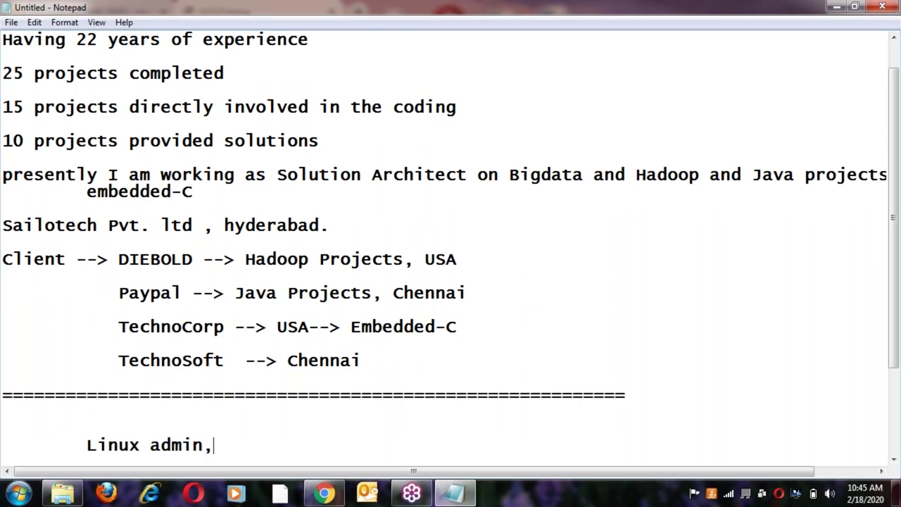
{"action": "type", "text": "Hadoop "}
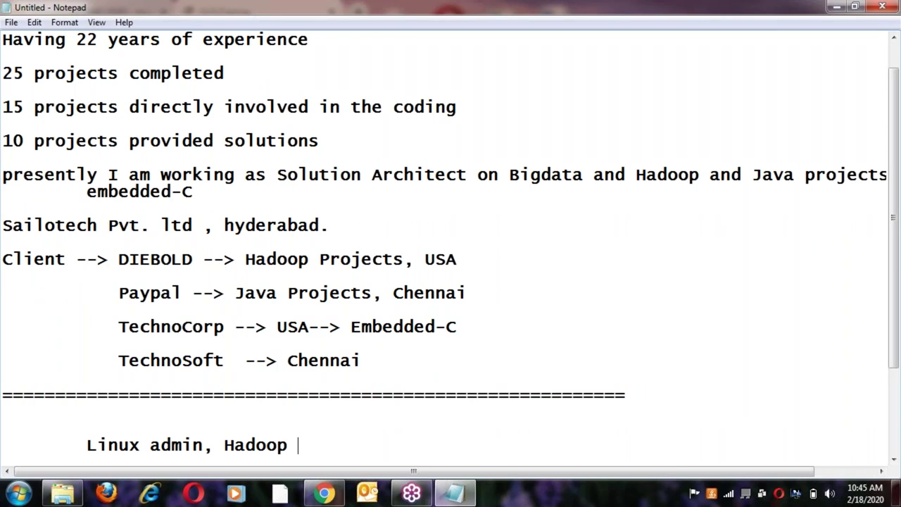
{"action": "type", "text": "dev and "}
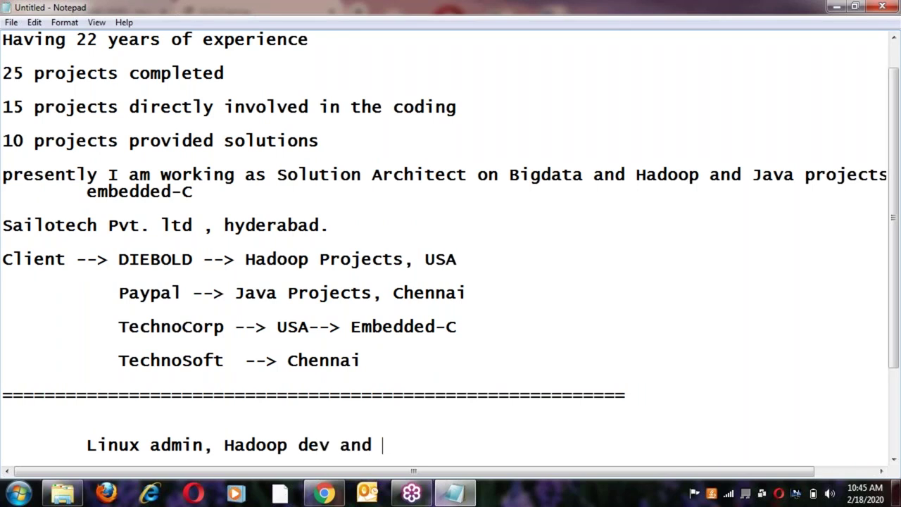
{"action": "type", "text": "admin and"}
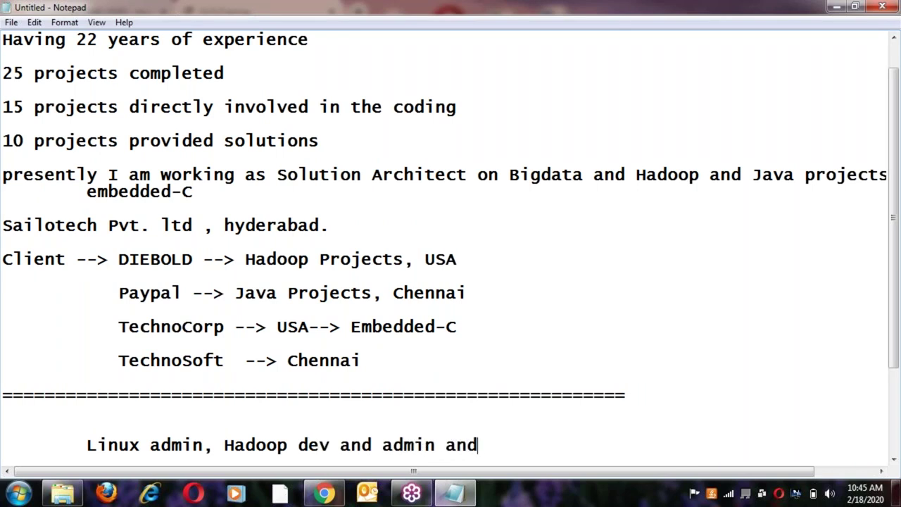
{"action": "key", "text": "BackSpace"}
{"action": "key", "text": "BackSpace"}
{"action": "key", "text": "BackSpace"}
{"action": "type", "text": ", Java, P"}
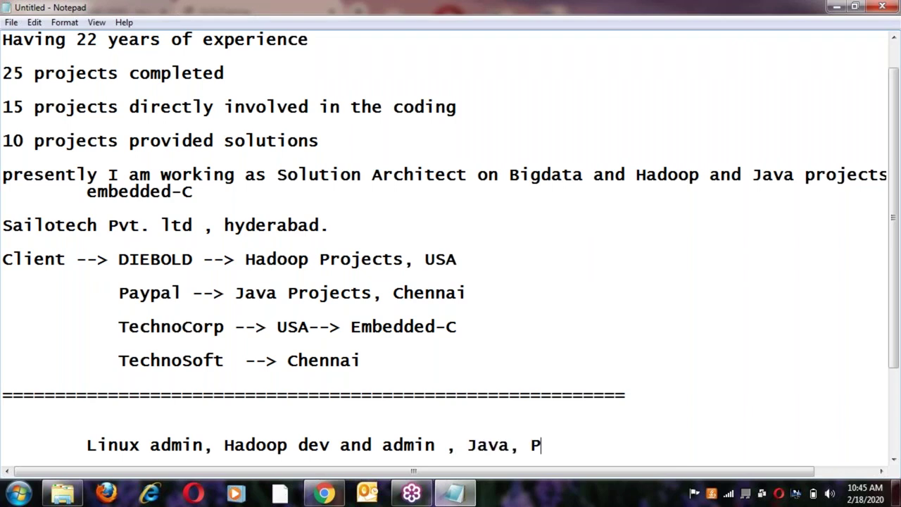
{"action": "type", "text": "ython"}
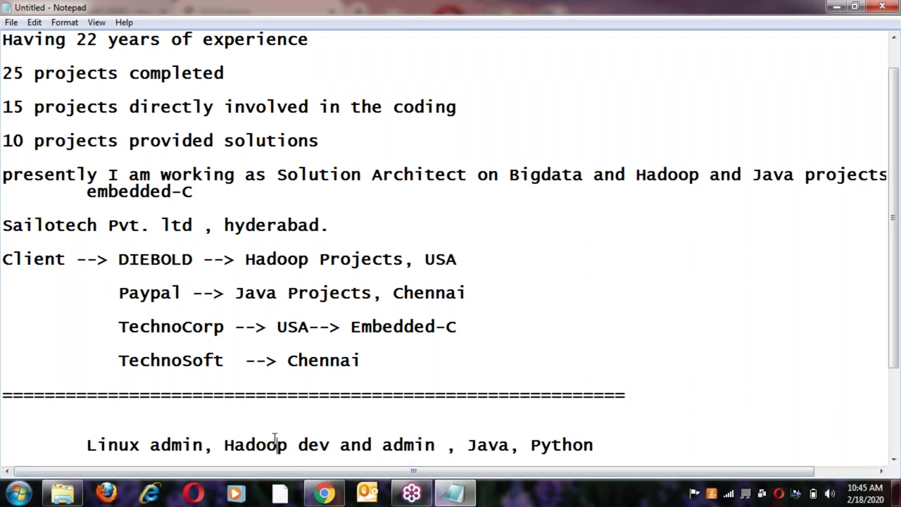
{"action": "type", "text": "and Embedded-C"}
{"action": "key", "text": "Return"}
{"action": "key", "text": "Return"}
{"action": "key", "text": "Return"}
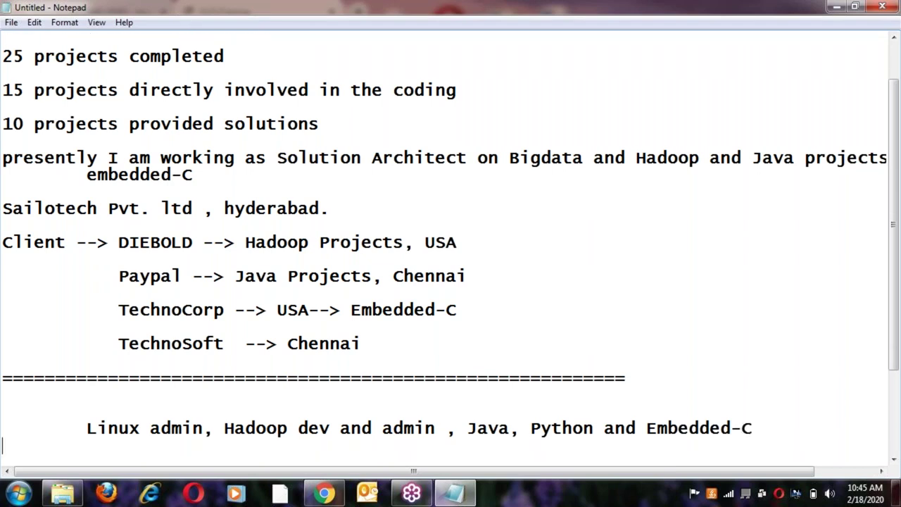
{"action": "key", "text": "BackSpace"}
{"action": "key", "text": "BackSpace"}
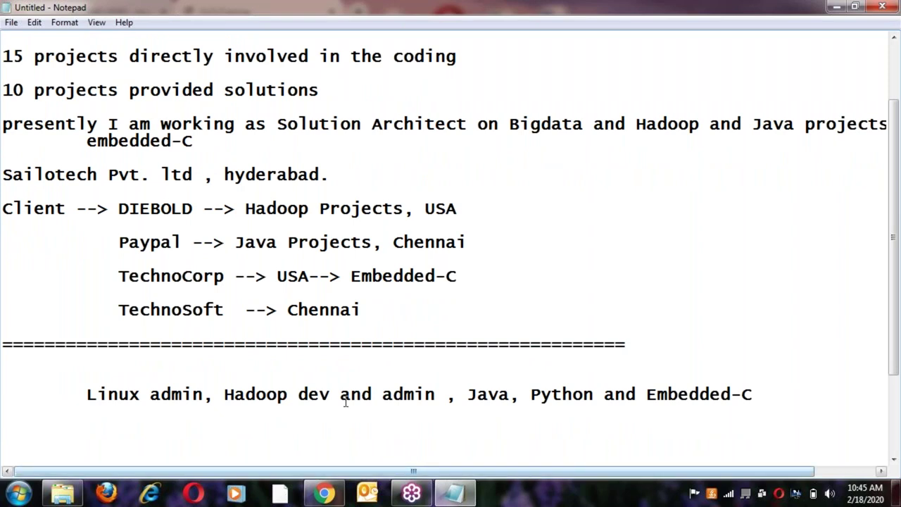
{"action": "left_click_drag", "start_coordinate": [86, 394], "coordinate": [759, 394]}
{"action": "left_click", "coordinate": [758, 394]}
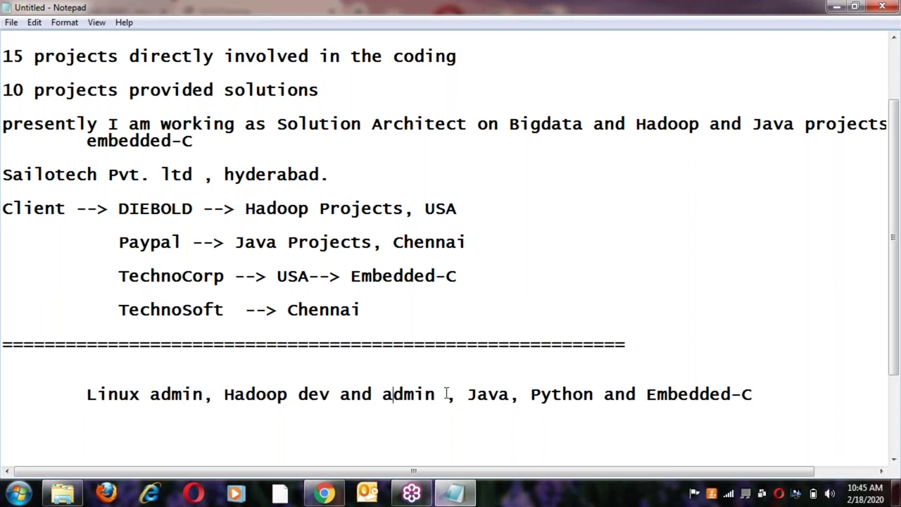
{"action": "left_click_drag", "start_coordinate": [70, 394], "coordinate": [442, 394]}
{"action": "left_click", "coordinate": [308, 394]}
{"action": "left_click", "coordinate": [223, 394]}
{"action": "left_click", "coordinate": [438, 394], "text": "shift"}
{"action": "left_click", "coordinate": [483, 396]}
{"action": "double_click", "coordinate": [565, 394]}
{"action": "left_click", "coordinate": [272, 394]}
{"action": "left_click", "coordinate": [220, 389]}
{"action": "double_click", "coordinate": [255, 394]}
{"action": "left_click_drag", "start_coordinate": [464, 394], "coordinate": [478, 394]}
{"action": "left_click", "coordinate": [573, 394]}
{"action": "left_click_drag", "start_coordinate": [646, 392], "coordinate": [769, 396]}
{"action": "left_click", "coordinate": [769, 395]}
{"action": "left_click", "coordinate": [86, 394]}
{"action": "left_click_drag", "start_coordinate": [211, 395], "coordinate": [86, 395]}
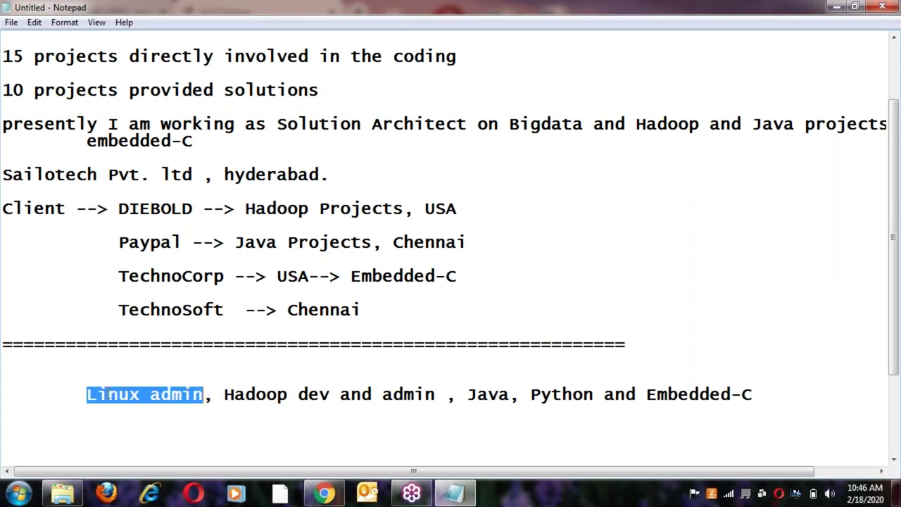
{"action": "left_click", "coordinate": [76, 387]}
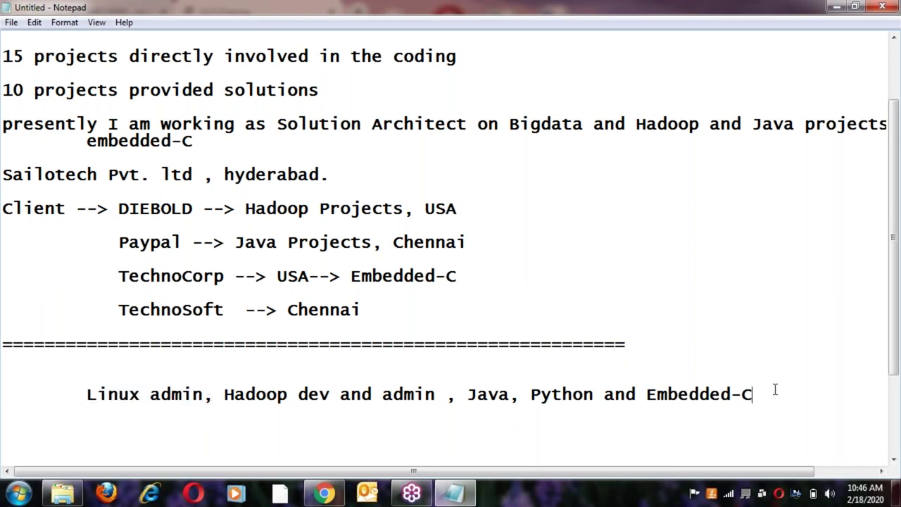
{"action": "key", "text": "Return"}
{"action": "key", "text": "Return"}
{"action": "left_click", "coordinate": [520, 396]}
{"action": "left_click", "coordinate": [592, 396]}
{"action": "left_click", "coordinate": [770, 394]}
Step: Add a full-width row of '=' signs below the skills line
{"action": "key", "text": "Return"}
{"action": "type", "text": "==================================="}
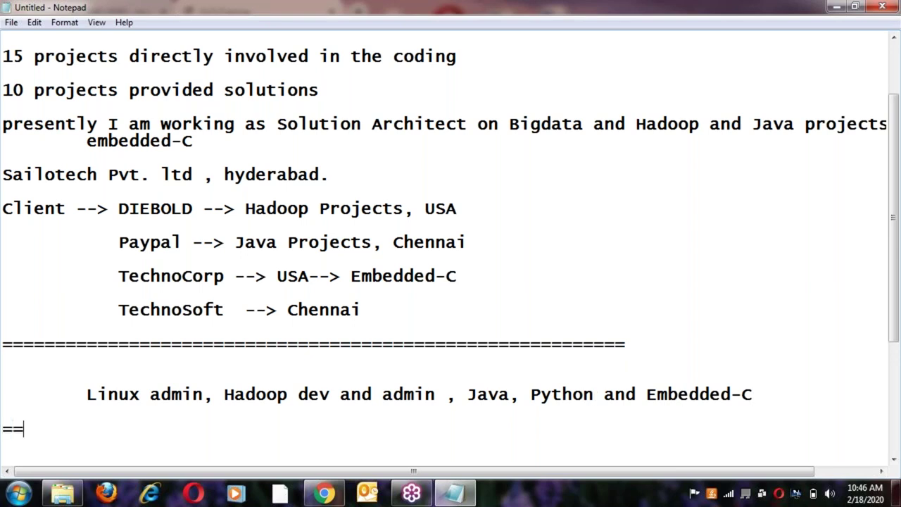
{"action": "type", "text": "================"}
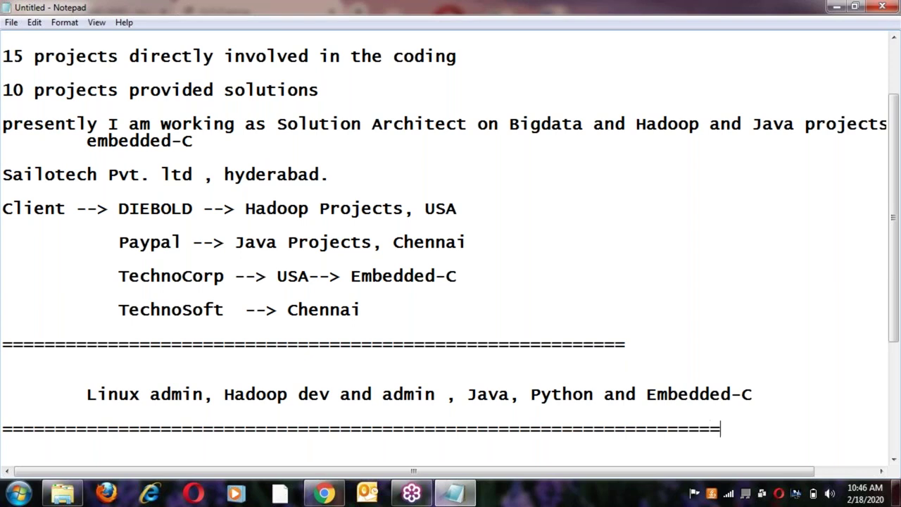
{"action": "key", "text": "Return"}
{"action": "key", "text": "Return"}
{"action": "key", "text": "Return"}
{"action": "key", "text": "Return"}
{"action": "key", "text": "Return"}
{"action": "key", "text": "Return"}
{"action": "key", "text": "Return"}
{"action": "key", "text": "Return"}
{"action": "key", "text": "Return"}
{"action": "key", "text": "Return"}
{"action": "key", "text": "Return"}
{"action": "key", "text": "Return"}
{"action": "key", "text": "Return"}
{"action": "key", "text": "Return"}
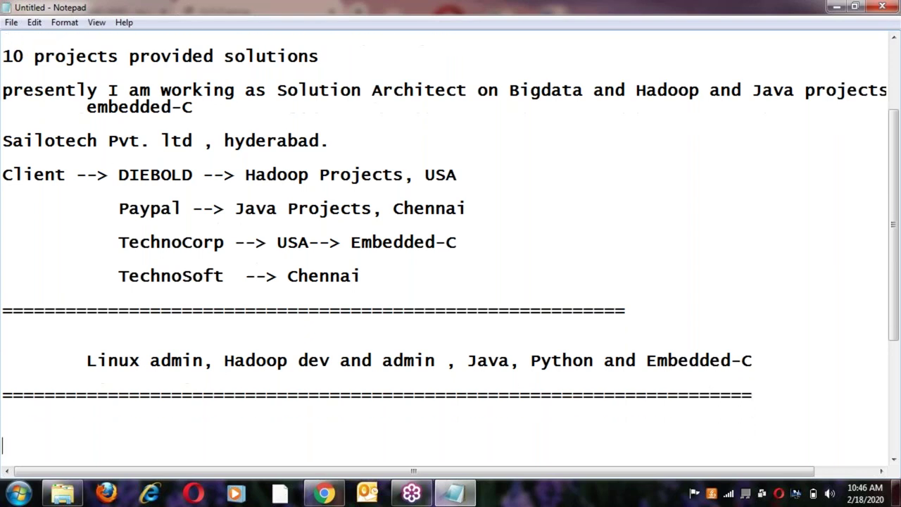
{"action": "key", "text": "Up"}
{"action": "key", "text": "Up"}
{"action": "key", "text": "Up"}
{"action": "key", "text": "Up"}
{"action": "key", "text": "Up"}
{"action": "key", "text": "Up"}
{"action": "key", "text": "Up"}
{"action": "key", "text": "Up"}
{"action": "key", "text": "Up"}
{"action": "key", "text": "Up"}
{"action": "key", "text": "Up"}
{"action": "key", "text": "Up"}
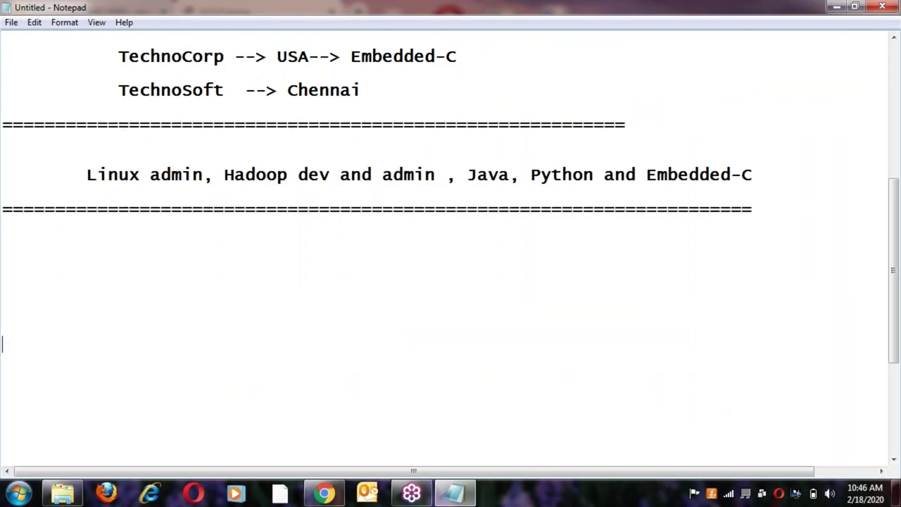
Step: Type the heading 'Linux and Unix' and underline it with '=' signs
{"action": "type", "text": "Linux and UN"}
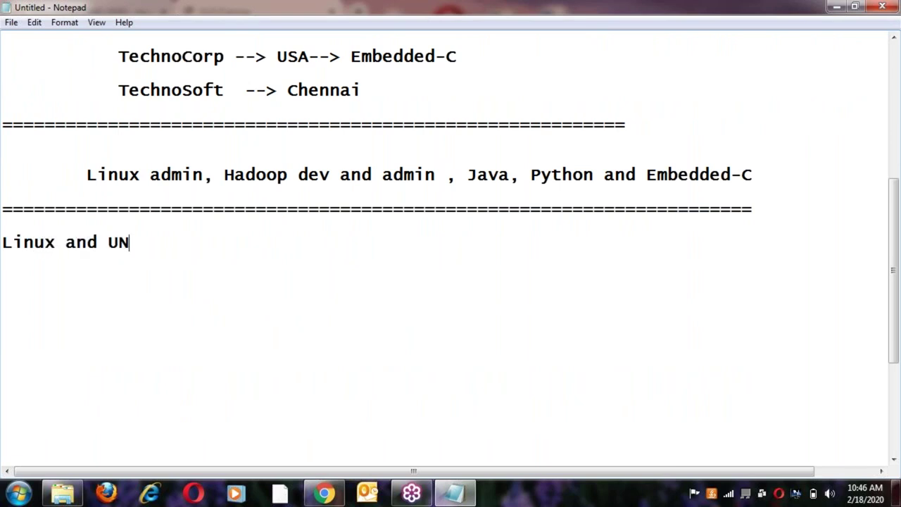
{"action": "type", "text": "ix"}
{"action": "key", "text": "BackSpace"}
{"action": "key", "text": "BackSpace"}
{"action": "key", "text": "BackSpace"}
{"action": "type", "text": "nix"}
{"action": "key", "text": "Return"}
{"action": "type", "text": "======================"}
{"action": "key", "text": "Return"}
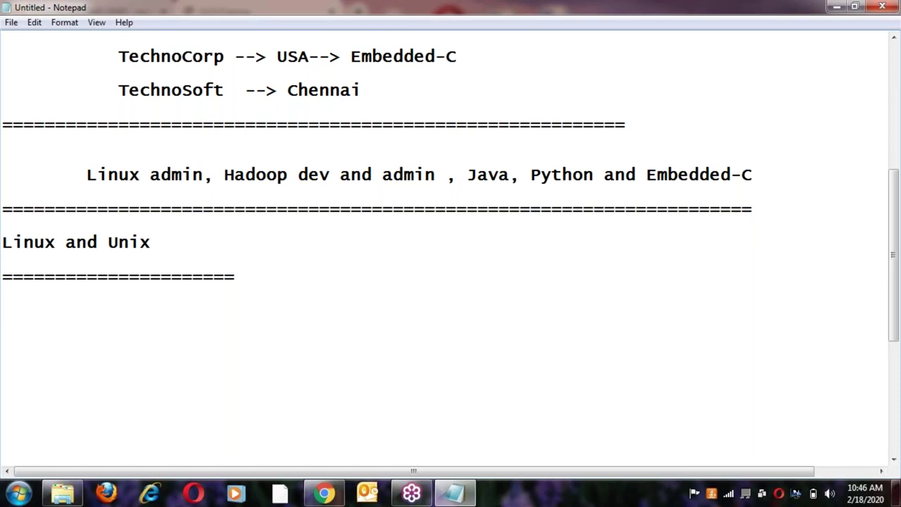
Step: Type the heading 'Course Contents:' and underline it with '=' signs
{"action": "type", "text": "Course "}
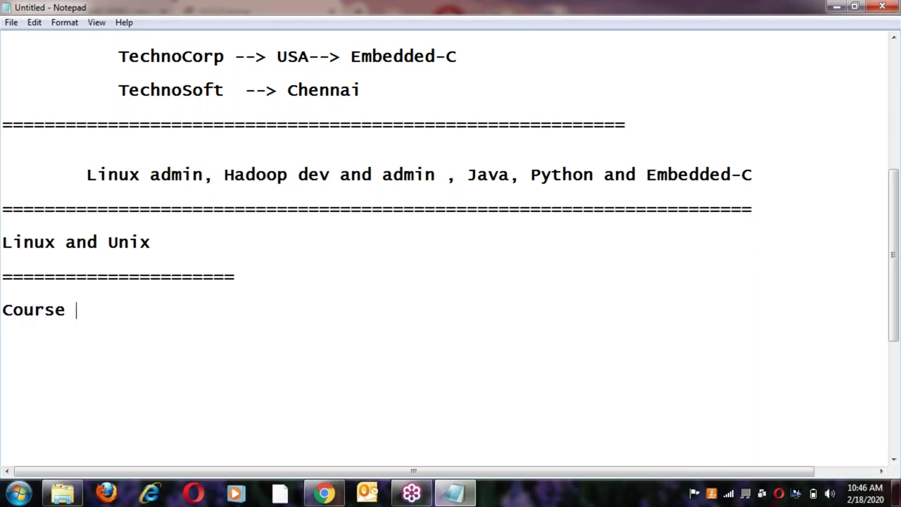
{"action": "type", "text": "Contet"}
{"action": "key", "text": "BackSpace"}
{"action": "type", "text": "nts:"}
{"action": "key", "text": "Return"}
{"action": "type", "text": "================"}
{"action": "key", "text": "Return"}
{"action": "key", "text": "Return"}
Step: List '1) Software Basics' and '2) Linux and Unix basics' as the first items
{"action": "type", "text": "1) "}
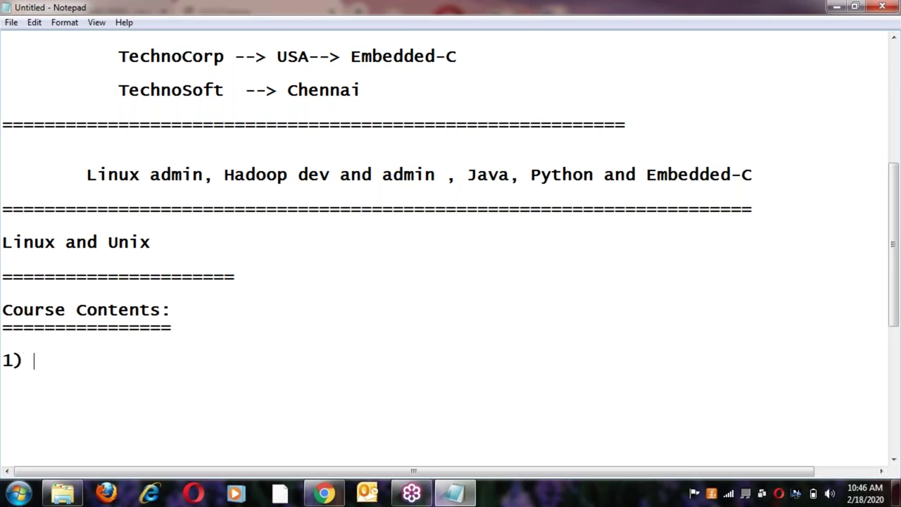
{"action": "type", "text": "Software "}
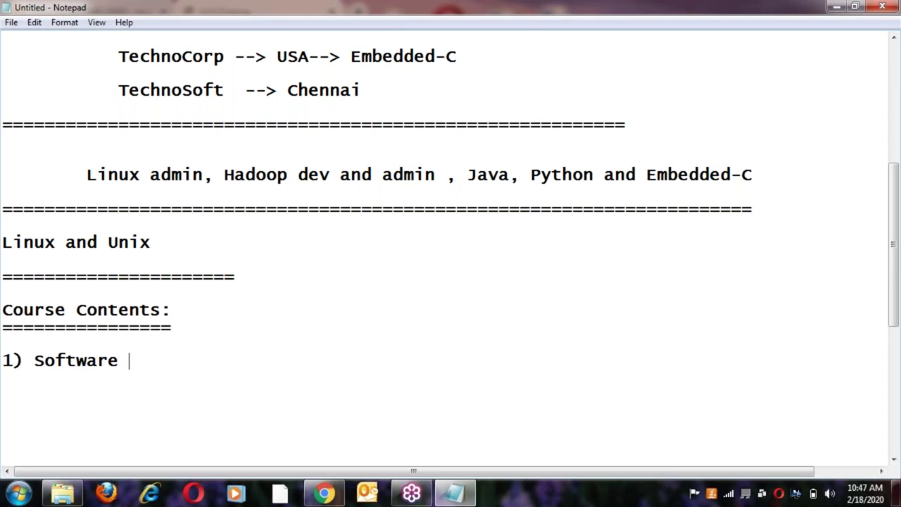
{"action": "type", "text": "Basics"}
{"action": "key", "text": "Return"}
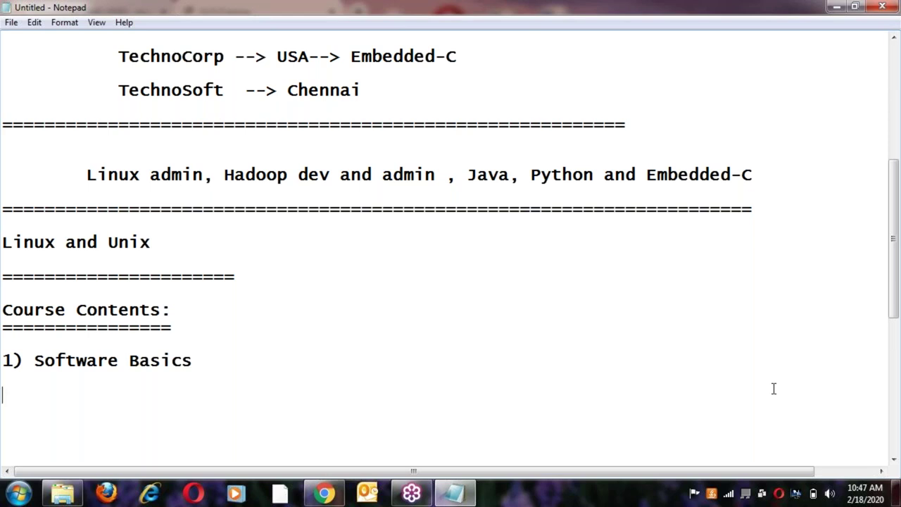
{"action": "type", "text": "2) Linux and Unix basics"}
Step: Add item '3) Linux Installation', correcting the 'Insatllation' typo
{"action": "key", "text": "Return"}
{"action": "key", "text": "Return"}
{"action": "type", "text": "3) "}
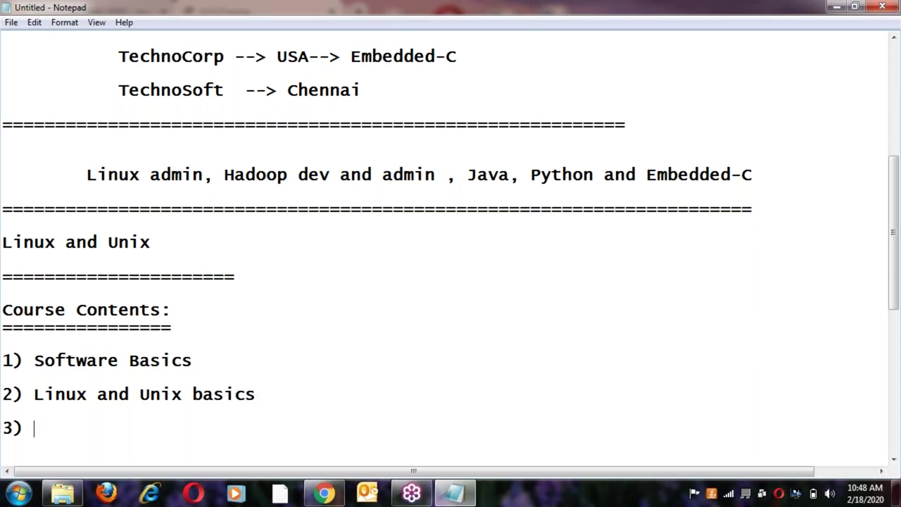
{"action": "type", "text": "Linux Insatllation"}
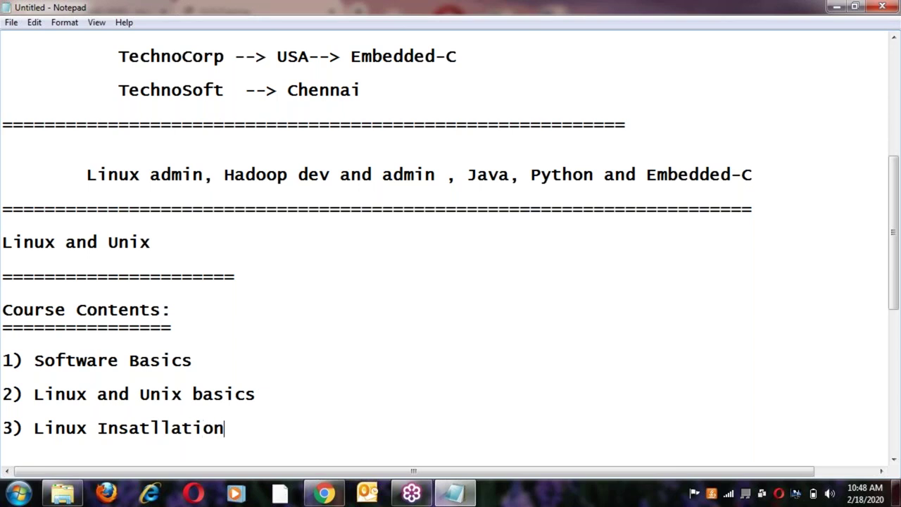
{"action": "key", "text": "Return"}
{"action": "key", "text": "Return"}
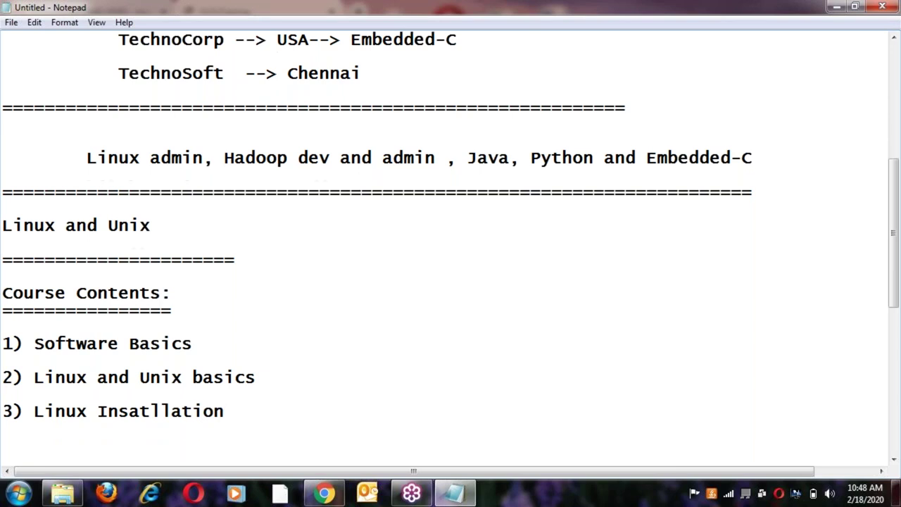
{"action": "left_click", "coordinate": [134, 411]}
{"action": "key", "text": "BackSpace"}
{"action": "type", "text": "a"}
{"action": "key", "text": "End"}
Step: Add items '4) User level commands', '5) Shell Scripting' and '6) Admin commads' on separate lines
{"action": "key", "text": "Return"}
{"action": "type", "text": "4) User"}
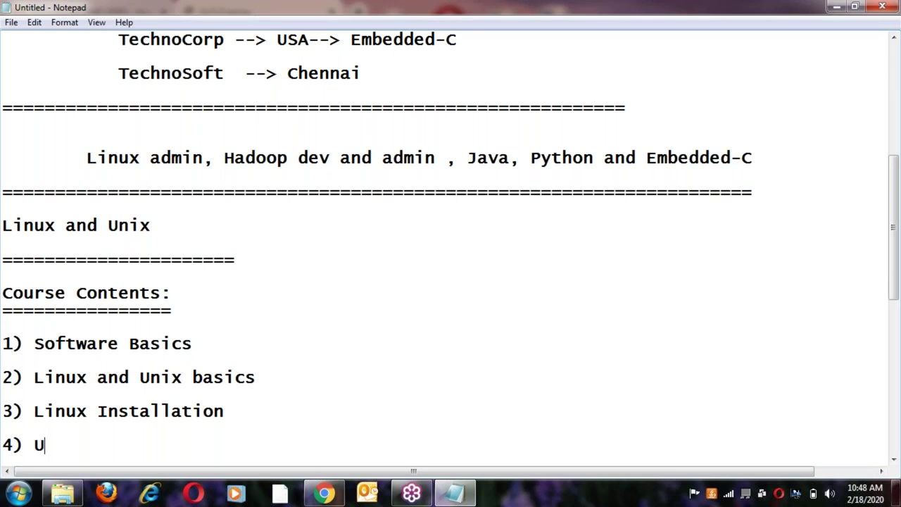
{"action": "type", "text": " leve"}
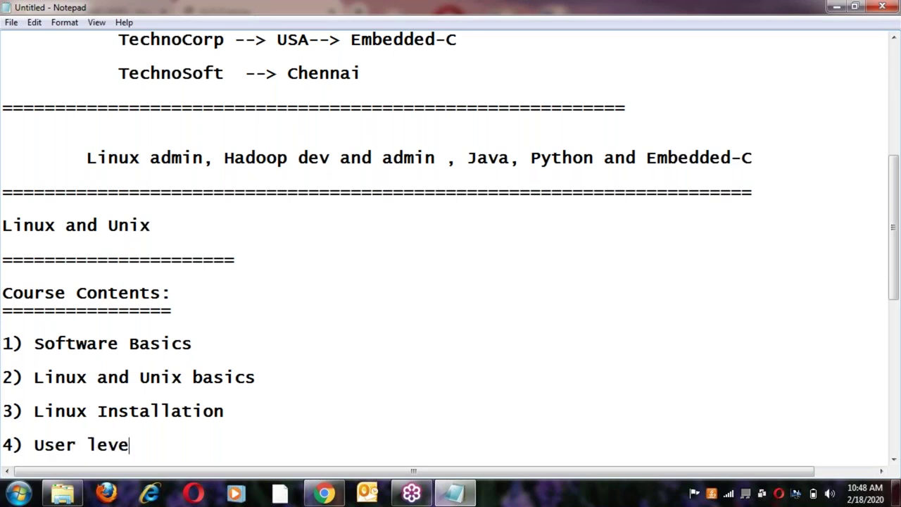
{"action": "type", "text": "l commands"}
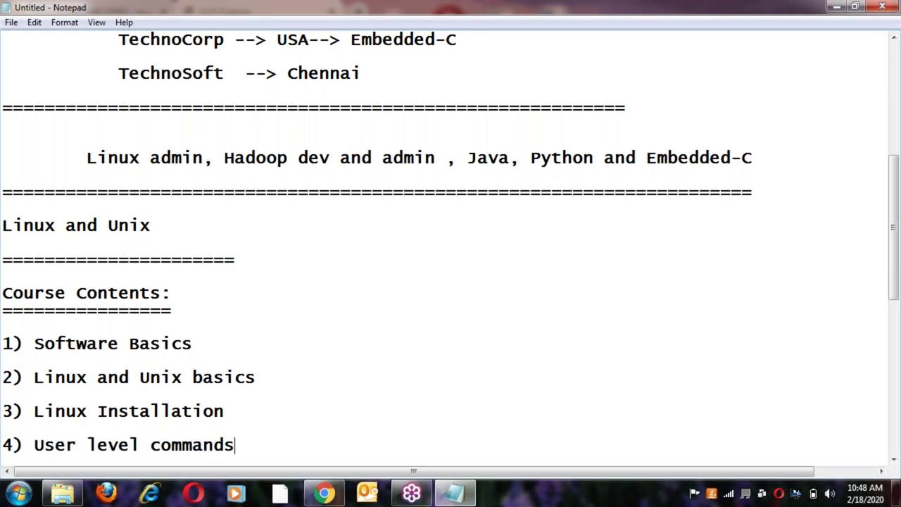
{"action": "key", "text": "Return"}
{"action": "key", "text": "Return"}
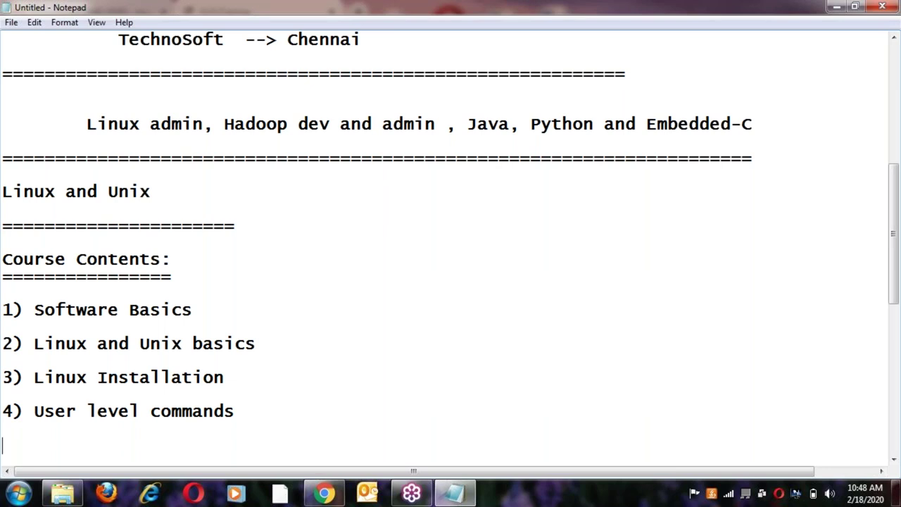
{"action": "type", "text": "5) She"}
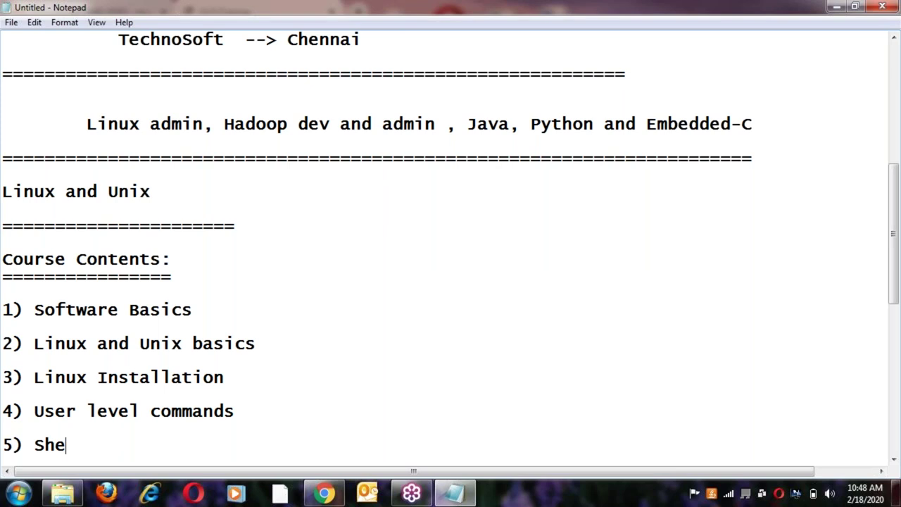
{"action": "type", "text": "ll Scripting"}
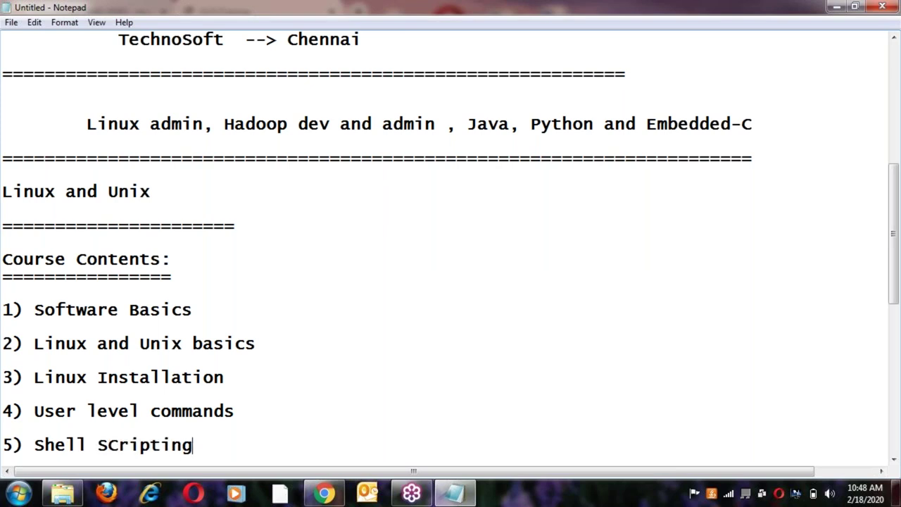
{"action": "key", "text": "Return"}
{"action": "type", "text": "6) Admin co"}
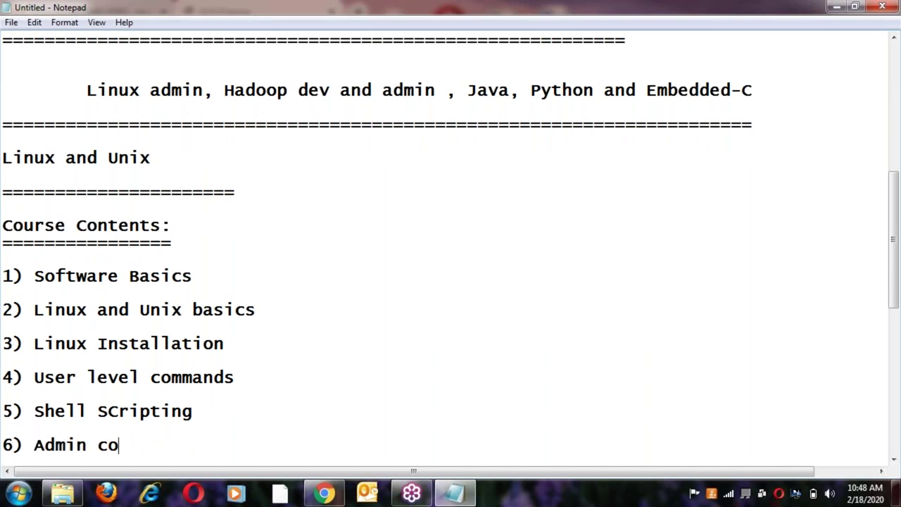
{"action": "type", "text": "mmads"}
{"action": "key", "text": "Return"}
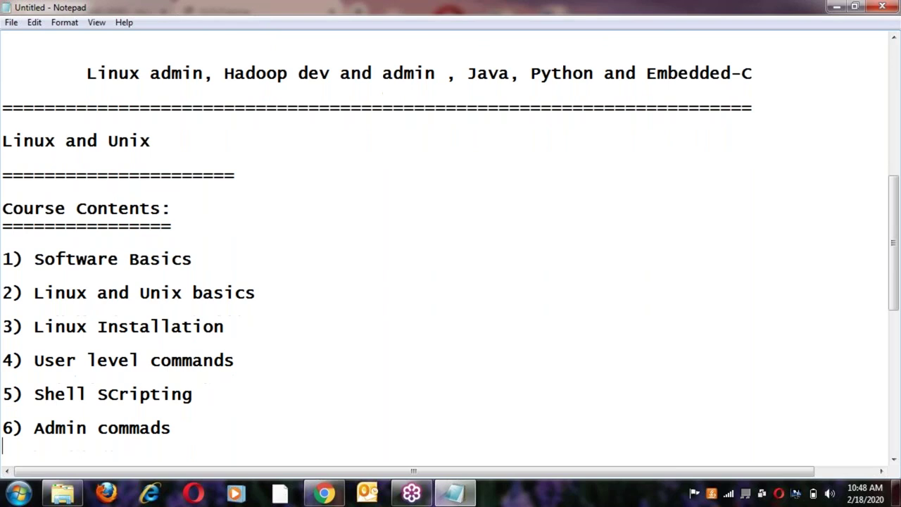
Step: Fix 'commads' to 'commands', add '7) Project' and close the list with a row of '=' signs
{"action": "scroll", "coordinate": [451, 242], "scroll_direction": "down", "scroll_amount": 1}
{"action": "left_click", "coordinate": [170, 411]}
{"action": "key", "text": "BackSpace"}
{"action": "key", "text": "BackSpace"}
{"action": "type", "text": "nds"}
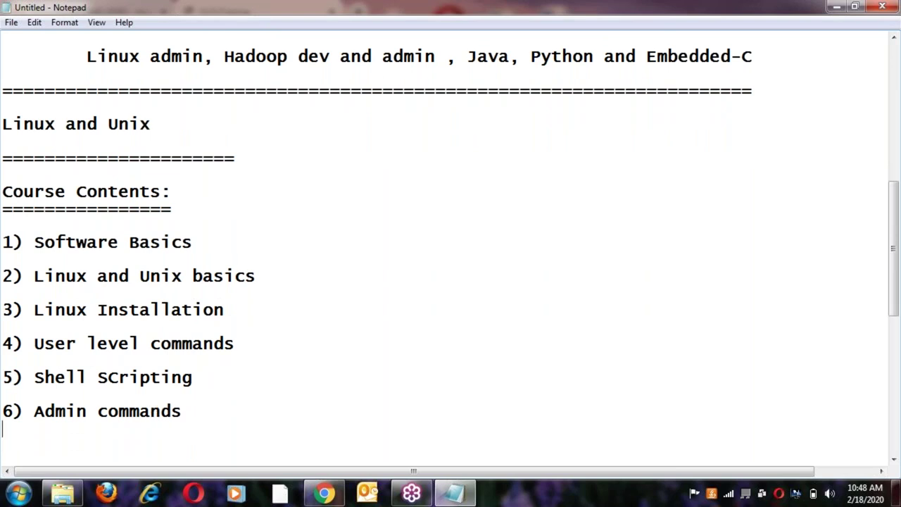
{"action": "left_click", "coordinate": [3, 445]}
{"action": "type", "text": "7) P"}
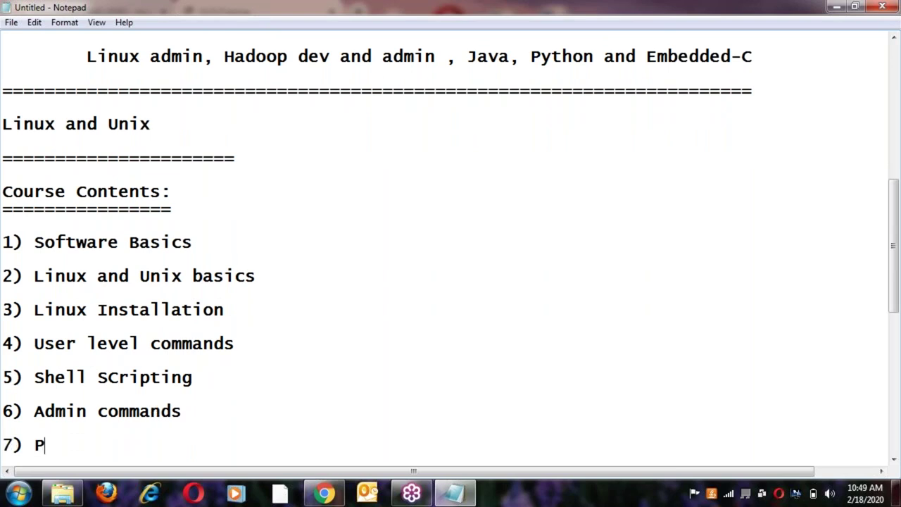
{"action": "type", "text": "roject"}
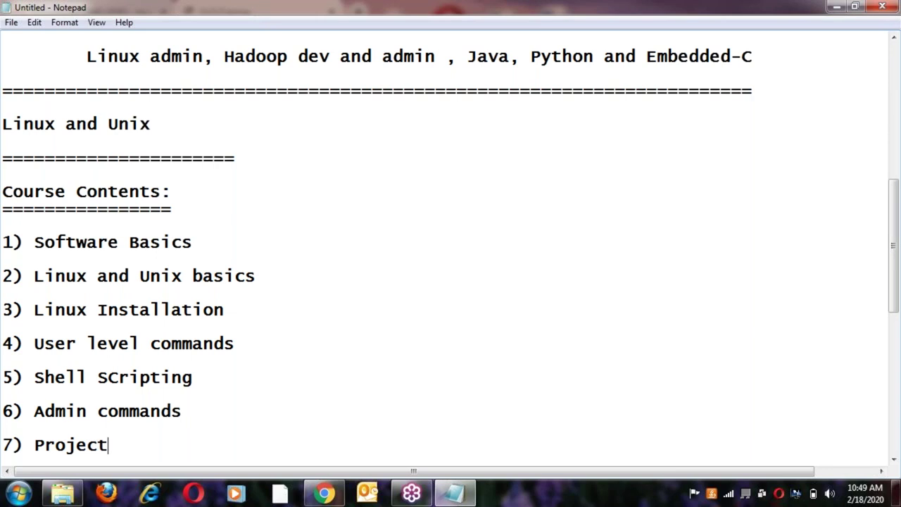
{"action": "key", "text": "Return"}
{"action": "type", "text": "================================"}
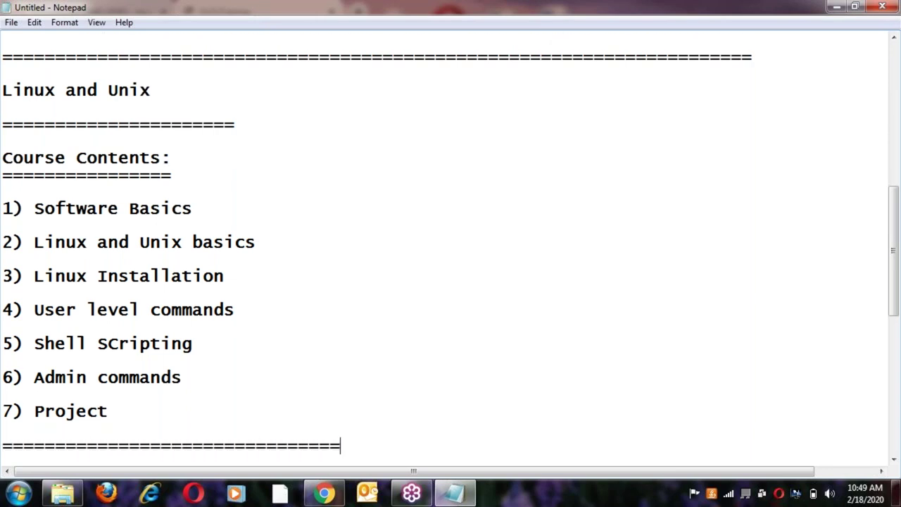
{"action": "left_click", "coordinate": [74, 498]}
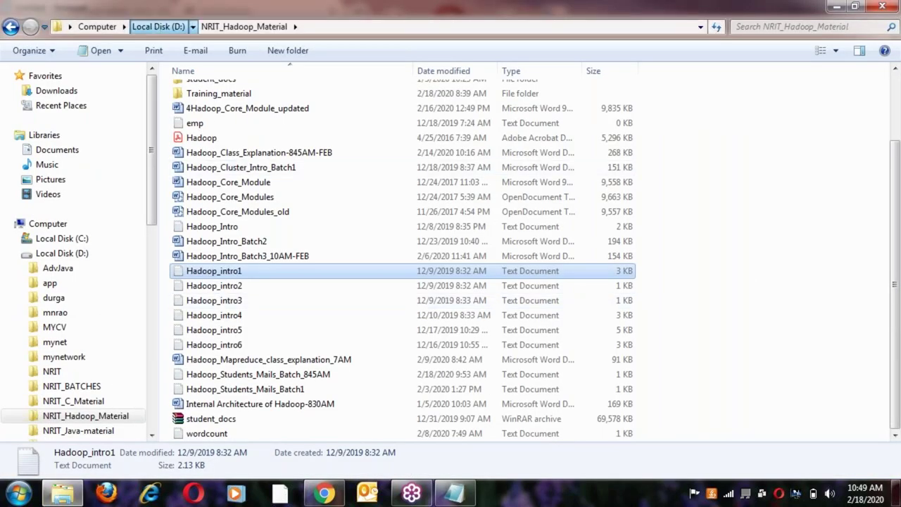
Step: Open the Linux notes Word document from the NRIT-Linux folder on Local Disk (D:)
{"action": "left_click", "coordinate": [158, 26]}
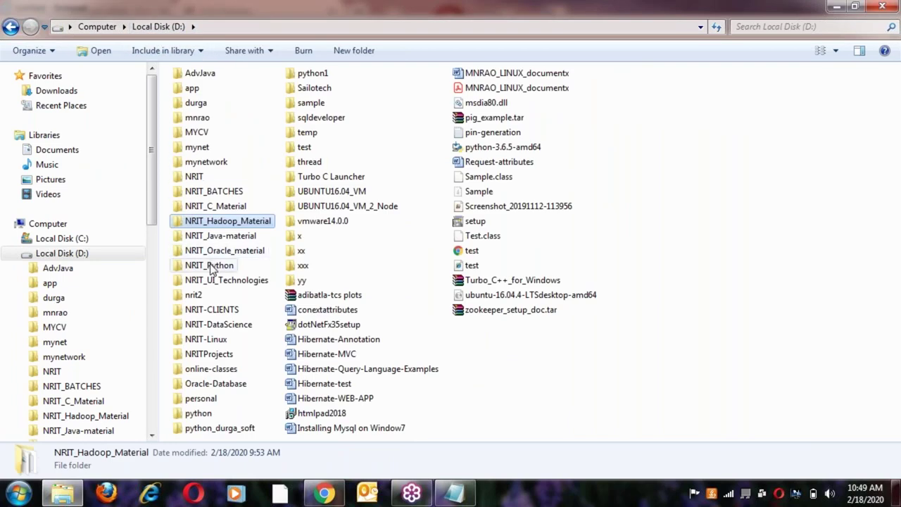
{"action": "left_click", "coordinate": [189, 340]}
{"action": "double_click", "coordinate": [190, 339]}
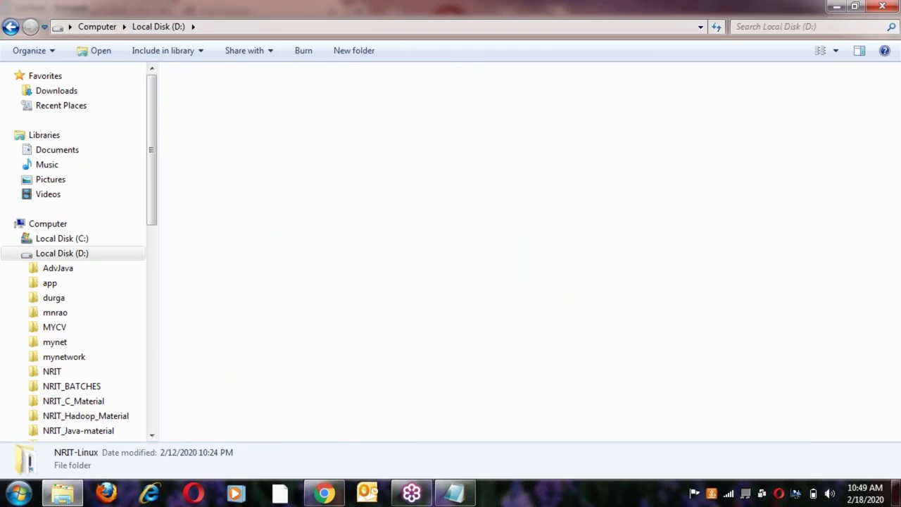
{"action": "left_click", "coordinate": [181, 154]}
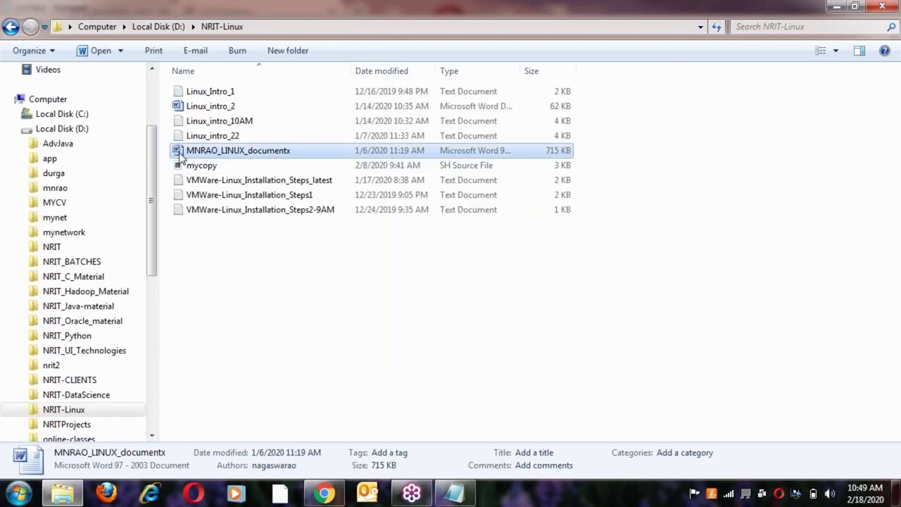
{"action": "double_click", "coordinate": [181, 154]}
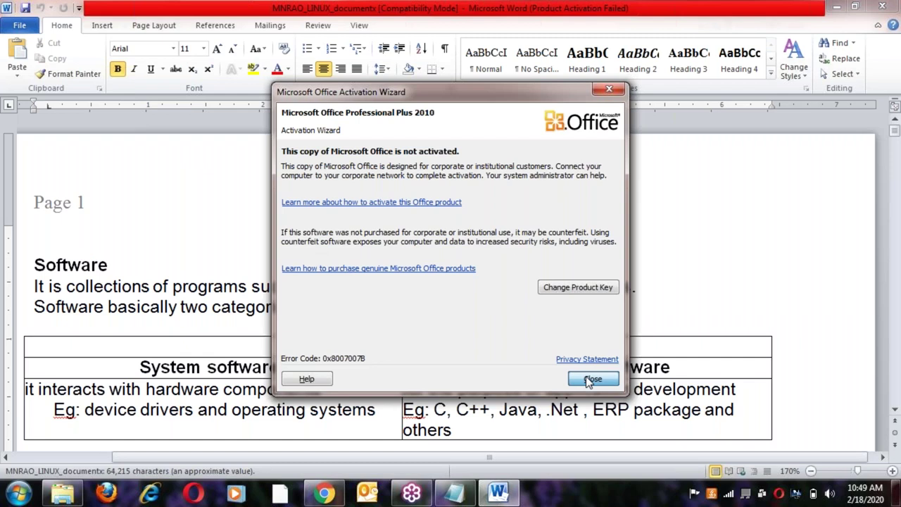
Step: Dismiss the activation notice and read from software basics past Linux features and the comparison table
{"action": "left_click", "coordinate": [590, 380]}
{"action": "scroll", "coordinate": [420, 271], "scroll_direction": "down", "scroll_amount": 1}
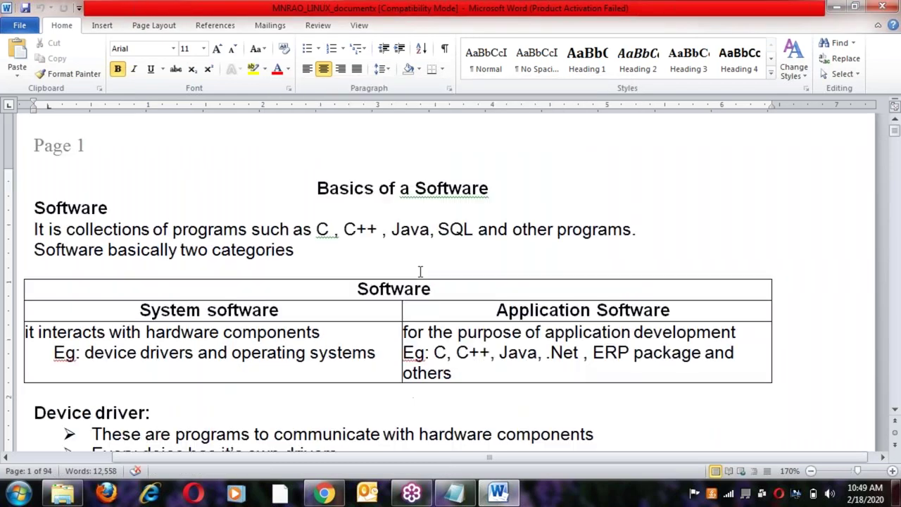
{"action": "scroll", "coordinate": [420, 271], "scroll_direction": "down", "scroll_amount": 1}
{"action": "scroll", "coordinate": [420, 271], "scroll_direction": "down", "scroll_amount": 18}
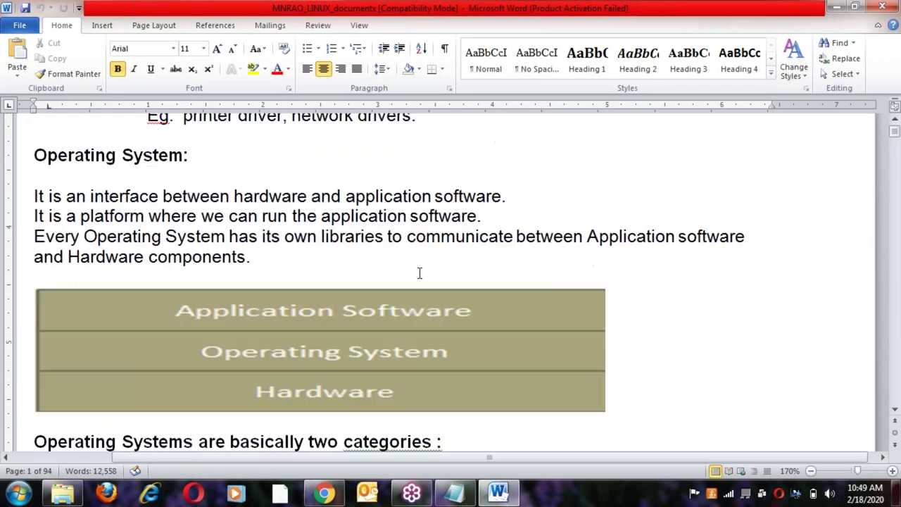
{"action": "scroll", "coordinate": [420, 271], "scroll_direction": "down", "scroll_amount": 9}
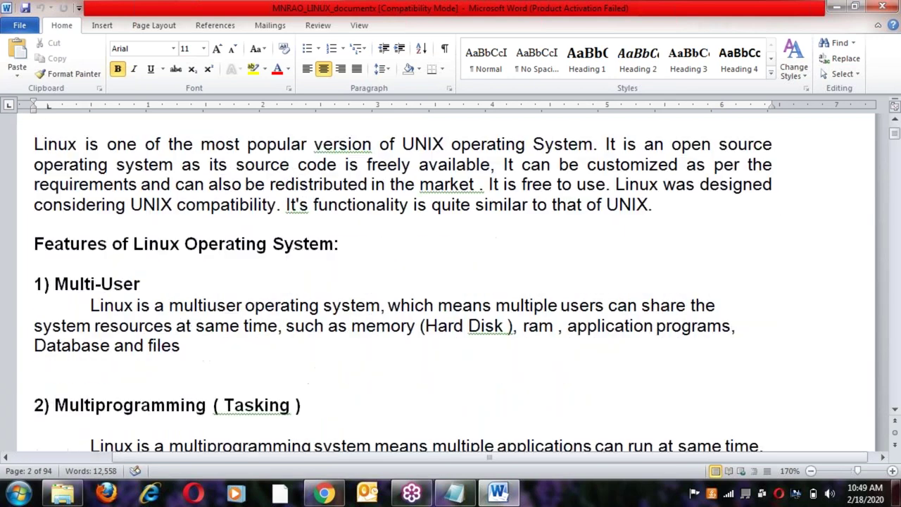
{"action": "scroll", "coordinate": [420, 271], "scroll_direction": "up", "scroll_amount": 3}
{"action": "left_click", "coordinate": [35, 377]}
{"action": "scroll", "coordinate": [410, 376], "scroll_direction": "down", "scroll_amount": 11}
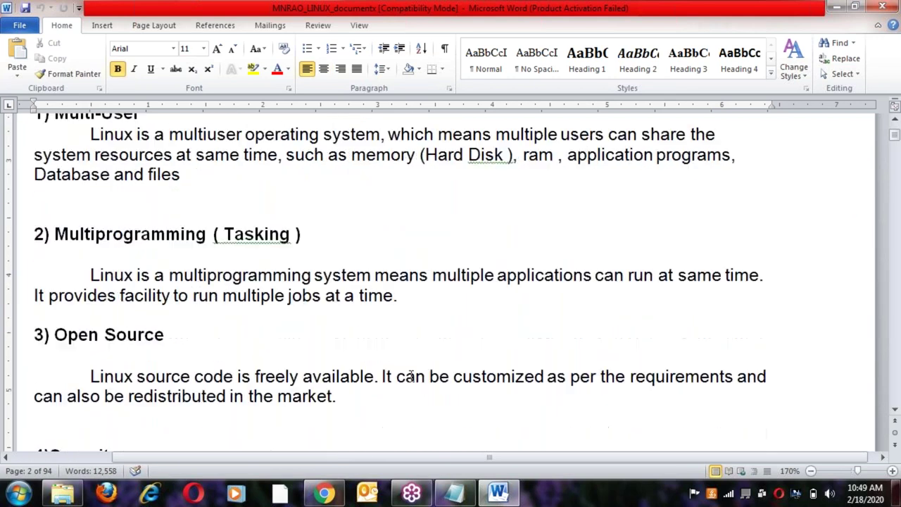
{"action": "scroll", "coordinate": [411, 375], "scroll_direction": "down", "scroll_amount": 15}
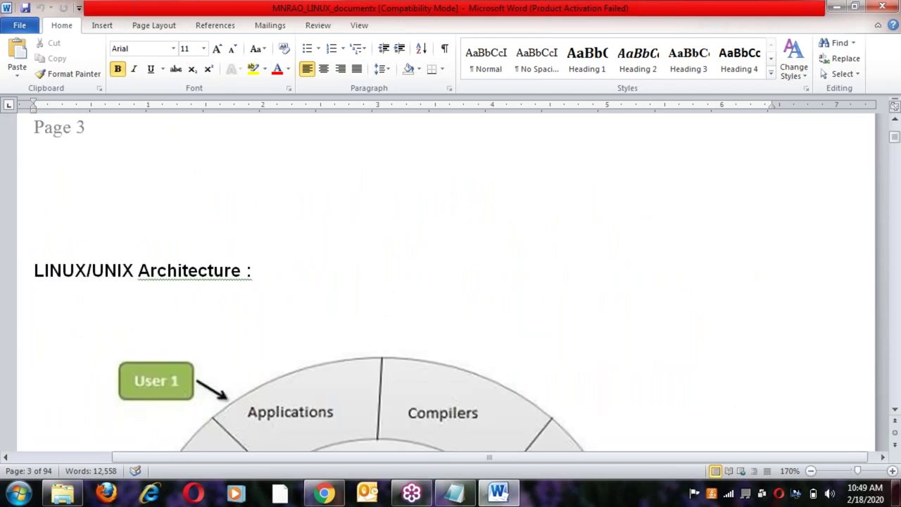
{"action": "scroll", "coordinate": [411, 375], "scroll_direction": "down", "scroll_amount": 10}
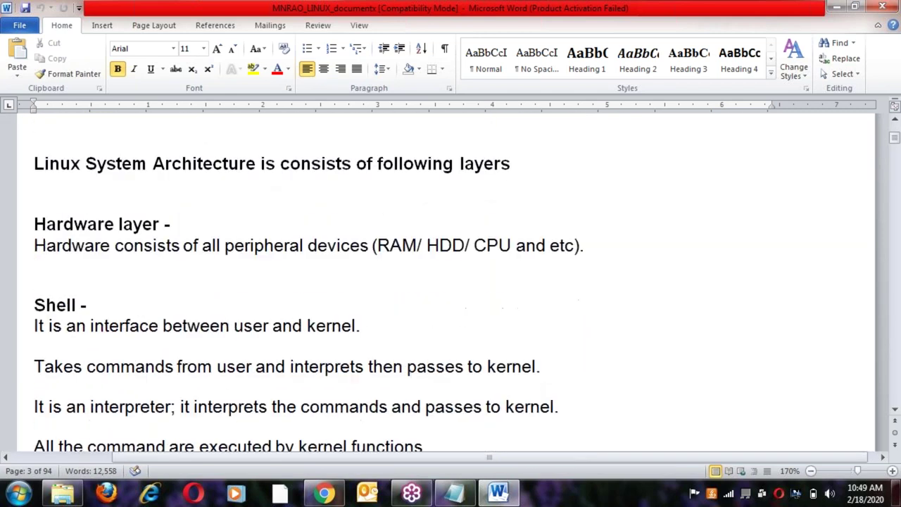
{"action": "scroll", "coordinate": [450, 282], "scroll_direction": "down", "scroll_amount": 5}
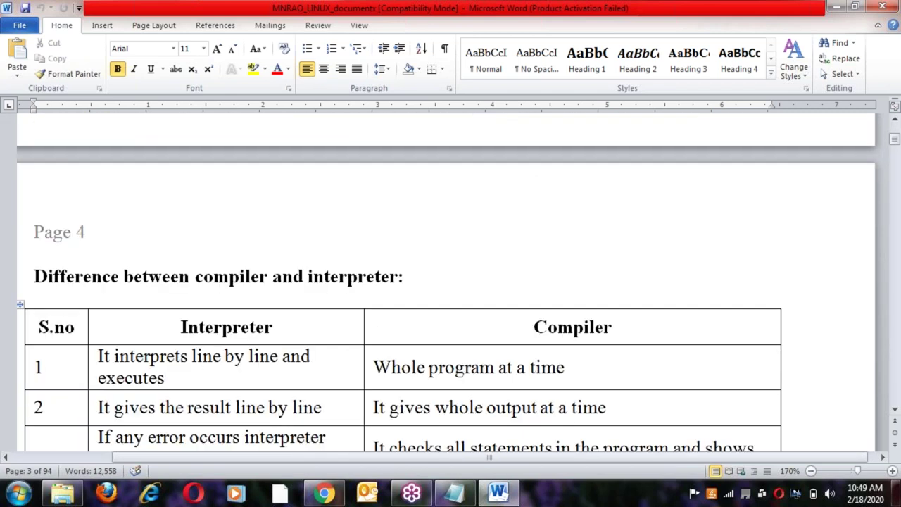
{"action": "left_click", "coordinate": [314, 242]}
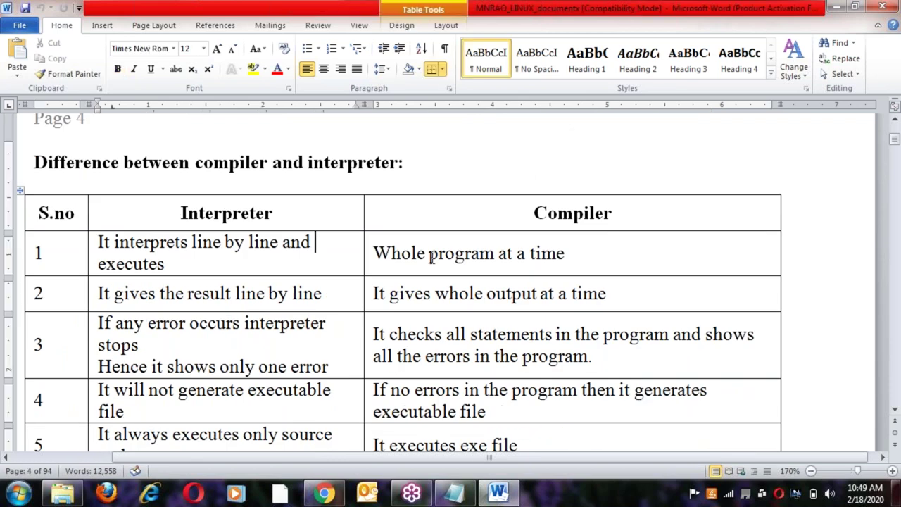
{"action": "scroll", "coordinate": [418, 354], "scroll_direction": "down", "scroll_amount": 6}
{"action": "scroll", "coordinate": [418, 354], "scroll_direction": "down", "scroll_amount": 6}
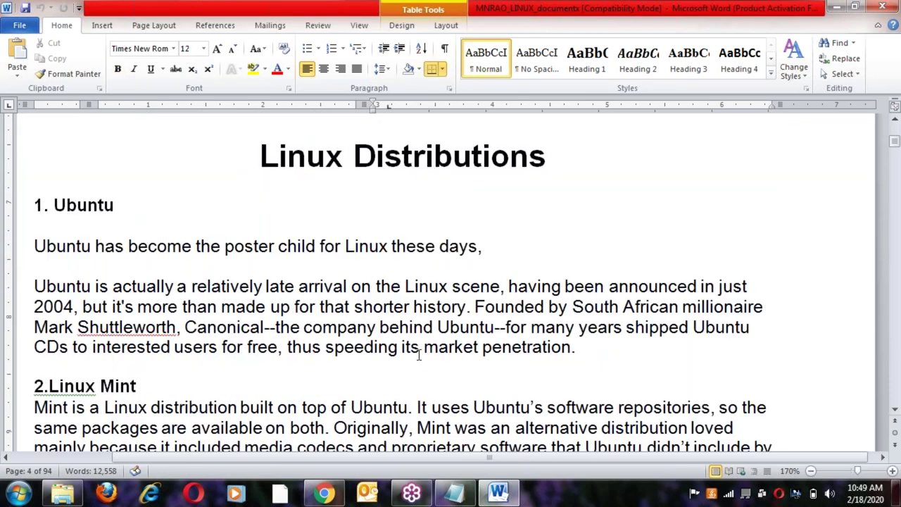
Step: Continue through the Linux Distributions (Ubuntu to Fedora) to the Linux File System section
{"action": "left_click", "coordinate": [356, 290]}
{"action": "key", "text": "Up"}
{"action": "key", "text": "Up"}
{"action": "key", "text": "Up"}
{"action": "key", "text": "Up"}
{"action": "key", "text": "Up"}
{"action": "key", "text": "Up"}
{"action": "key", "text": "Up"}
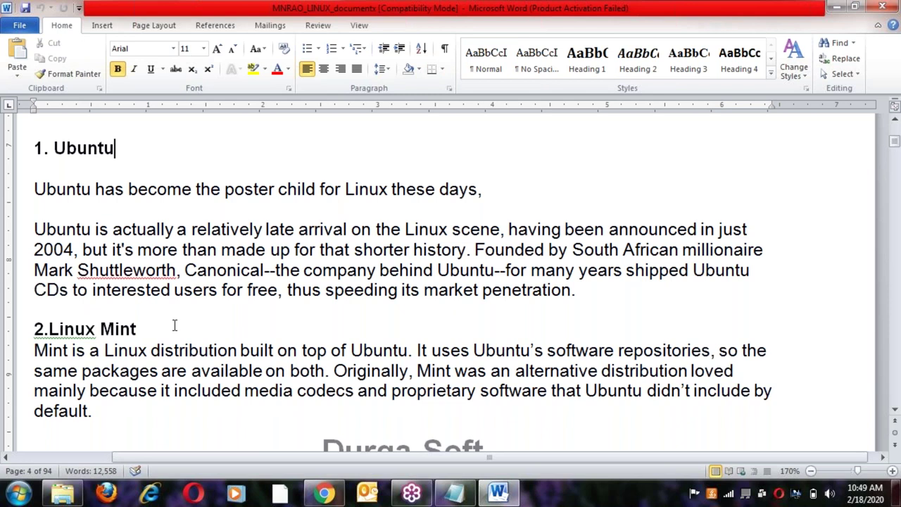
{"action": "scroll", "coordinate": [174, 324], "scroll_direction": "down", "scroll_amount": 9}
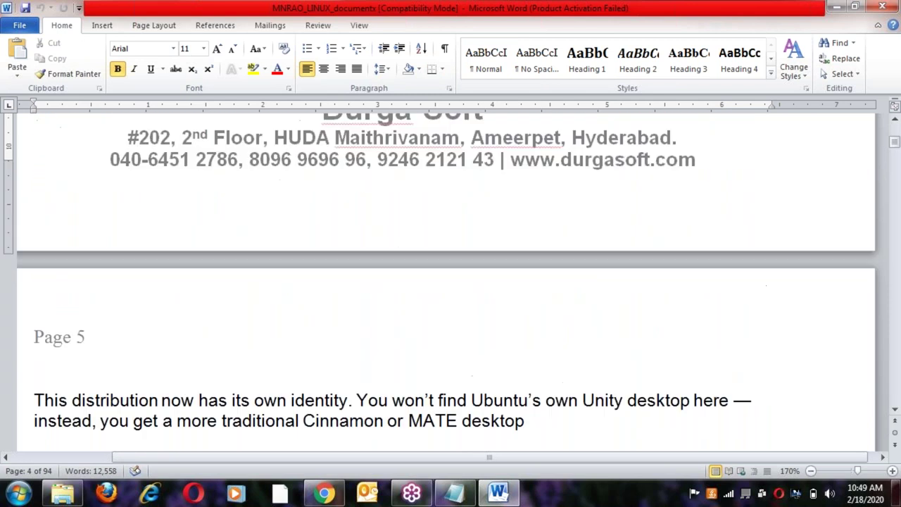
{"action": "scroll", "coordinate": [203, 386], "scroll_direction": "down", "scroll_amount": 1}
{"action": "left_click", "coordinate": [204, 386]}
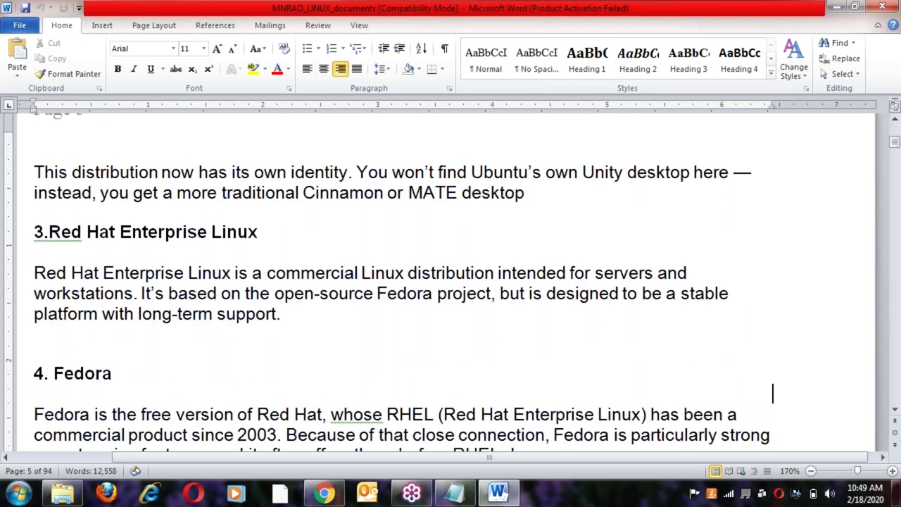
{"action": "scroll", "coordinate": [389, 283], "scroll_direction": "down", "scroll_amount": 7}
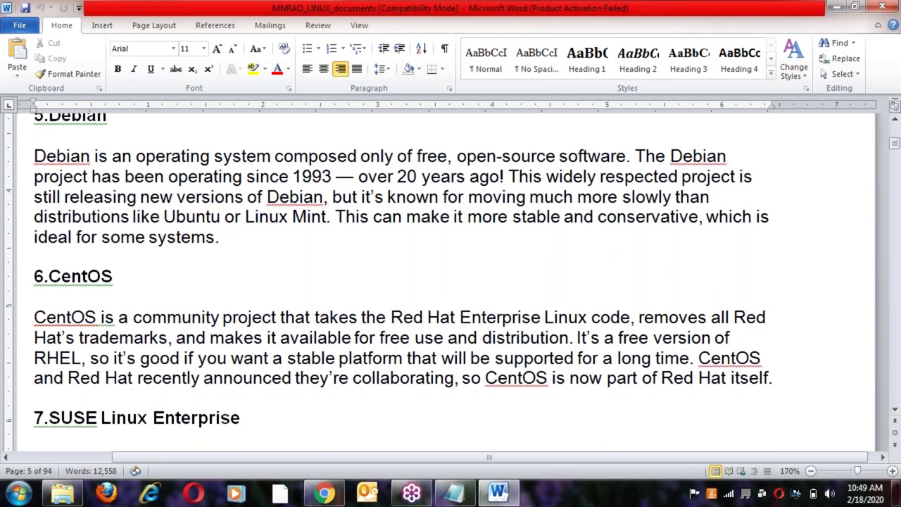
{"action": "scroll", "coordinate": [215, 364], "scroll_direction": "down", "scroll_amount": 6}
{"action": "left_click", "coordinate": [239, 318]}
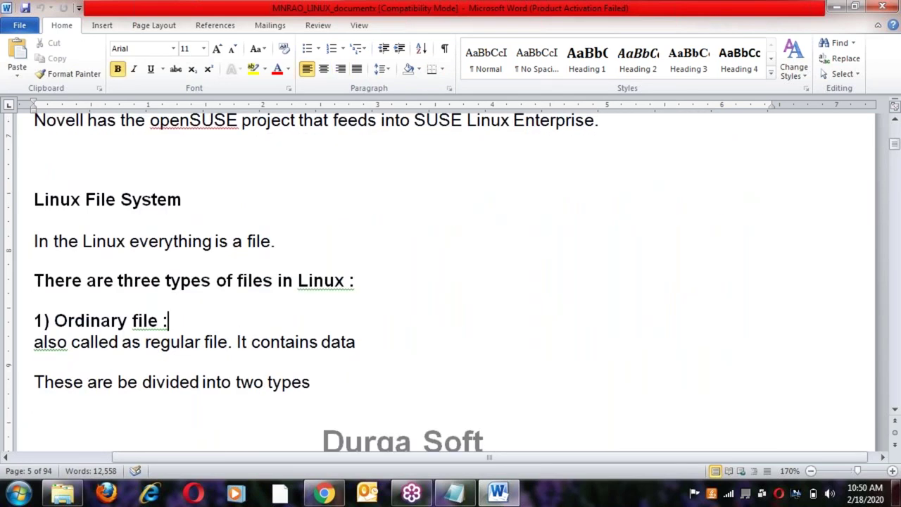
{"action": "left_click", "coordinate": [248, 241]}
{"action": "left_click", "coordinate": [223, 191]}
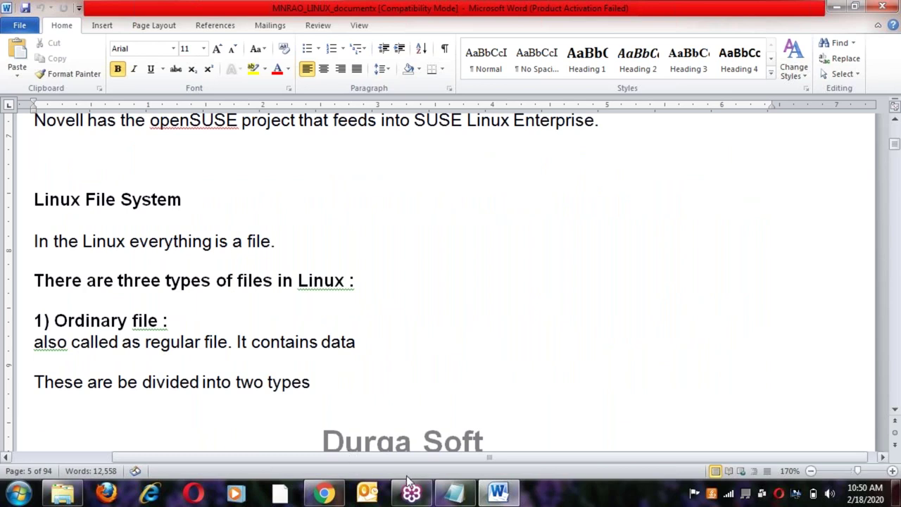
{"action": "left_click", "coordinate": [454, 492]}
Step: Insert '10 days' and a row of '=' signs below '4) User level commands'
{"action": "left_click_drag", "start_coordinate": [265, 245], "coordinate": [12, 242]}
{"action": "left_click", "coordinate": [249, 284]}
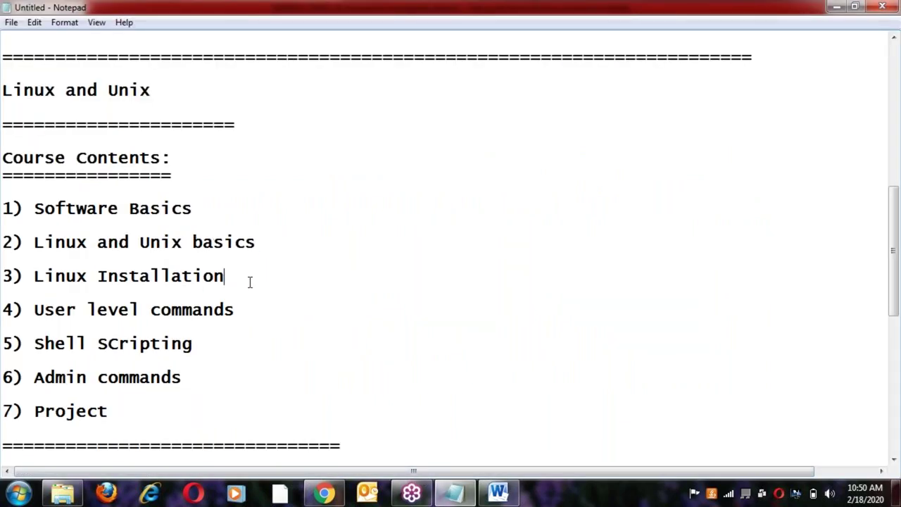
{"action": "left_click_drag", "start_coordinate": [250, 284], "coordinate": [7, 267]}
{"action": "left_click", "coordinate": [252, 314]}
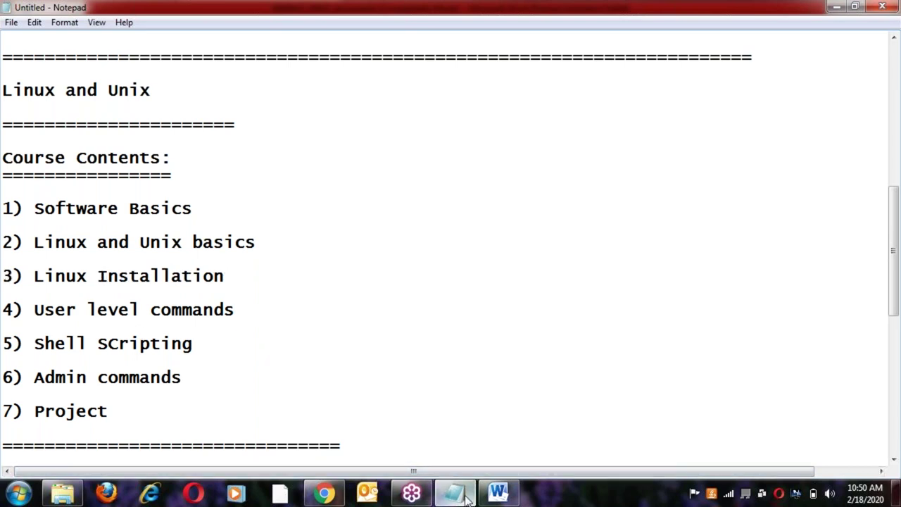
{"action": "key", "text": "Return"}
{"action": "type", "text": "=============================="}
{"action": "key", "text": "Return"}
{"action": "type", "text": "10 days"}
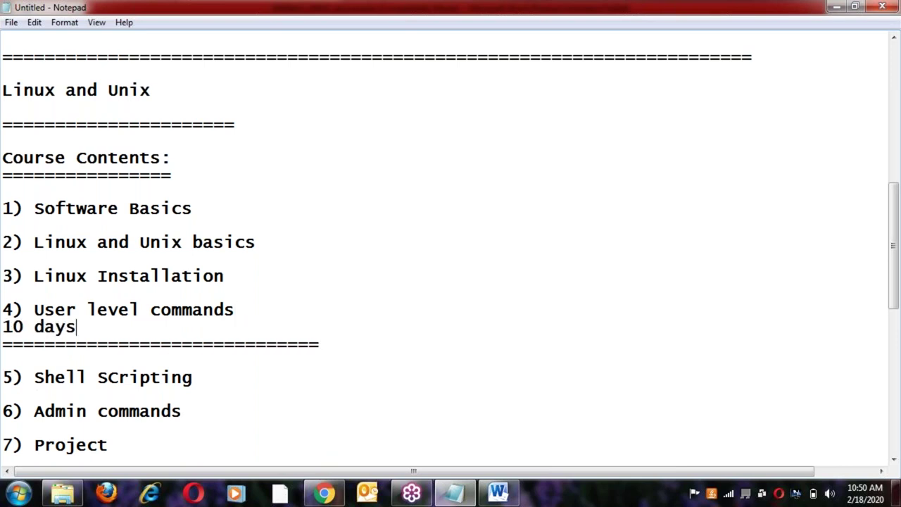
{"action": "key", "text": "Return"}
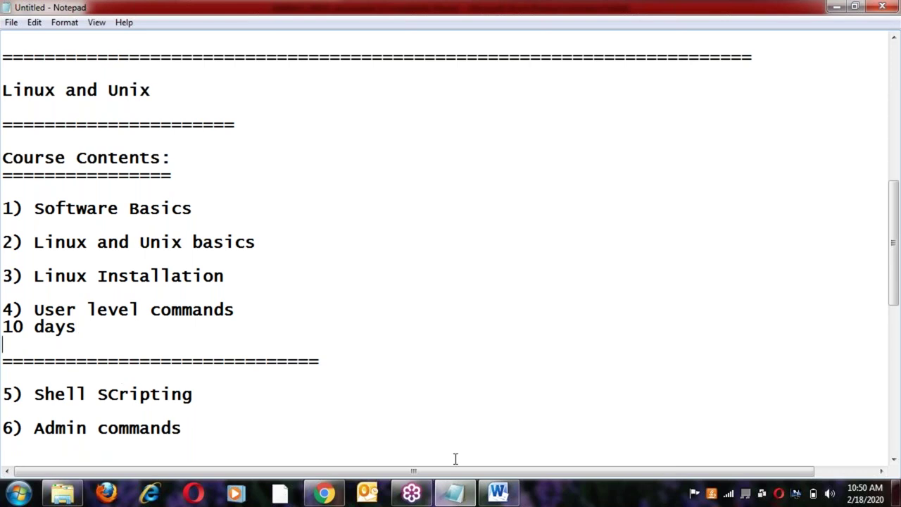
{"action": "left_click", "coordinate": [499, 494]}
Step: Page through the notes from 'Creation of new user' past the root directory tree and whoami
{"action": "scroll", "coordinate": [157, 261], "scroll_direction": "down", "scroll_amount": 1}
{"action": "scroll", "coordinate": [159, 264], "scroll_direction": "down", "scroll_amount": 12}
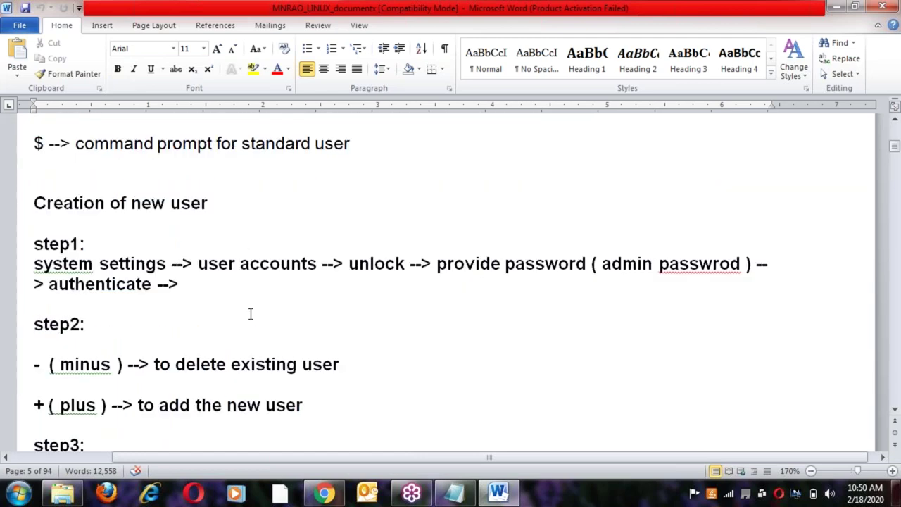
{"action": "scroll", "coordinate": [250, 314], "scroll_direction": "up", "scroll_amount": 1}
{"action": "left_click", "coordinate": [204, 286]}
{"action": "scroll", "coordinate": [205, 286], "scroll_direction": "down", "scroll_amount": 10}
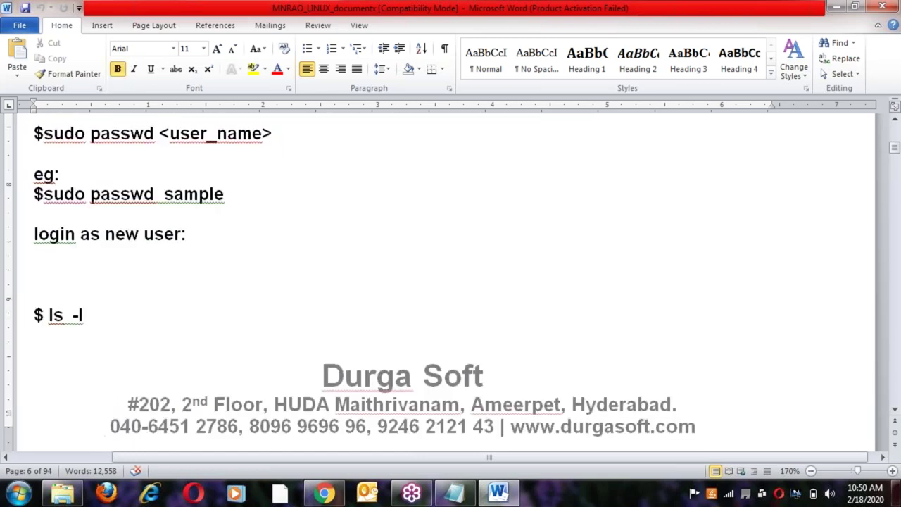
{"action": "scroll", "coordinate": [450, 281], "scroll_direction": "down", "scroll_amount": 2}
{"action": "scroll", "coordinate": [450, 282], "scroll_direction": "down", "scroll_amount": 5}
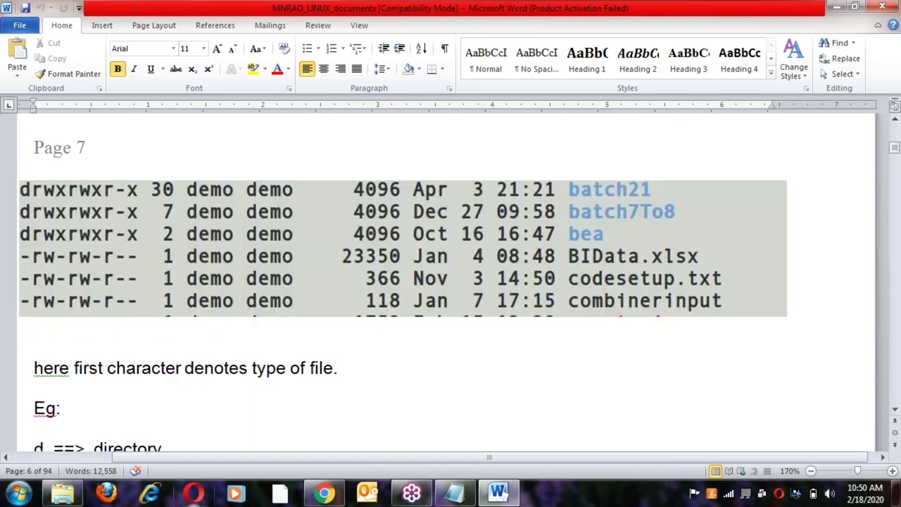
{"action": "scroll", "coordinate": [165, 358], "scroll_direction": "down", "scroll_amount": 5}
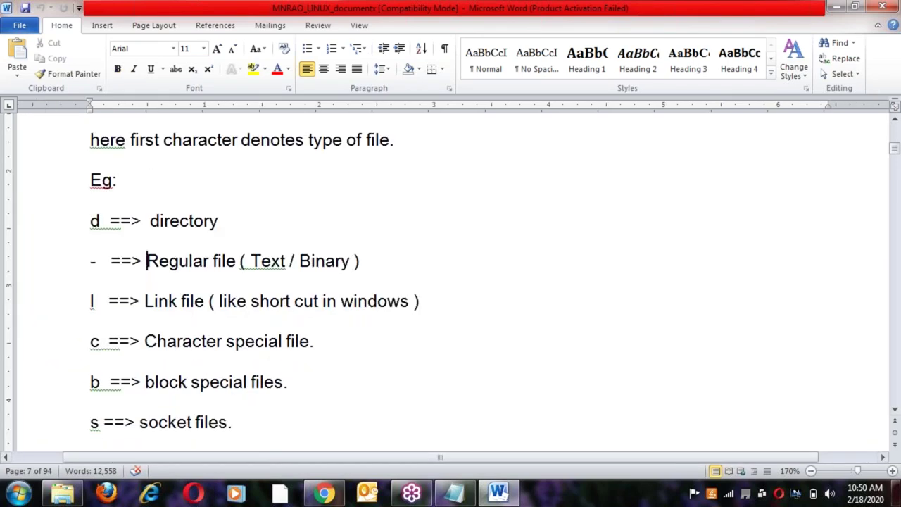
{"action": "scroll", "coordinate": [402, 288], "scroll_direction": "down", "scroll_amount": 5}
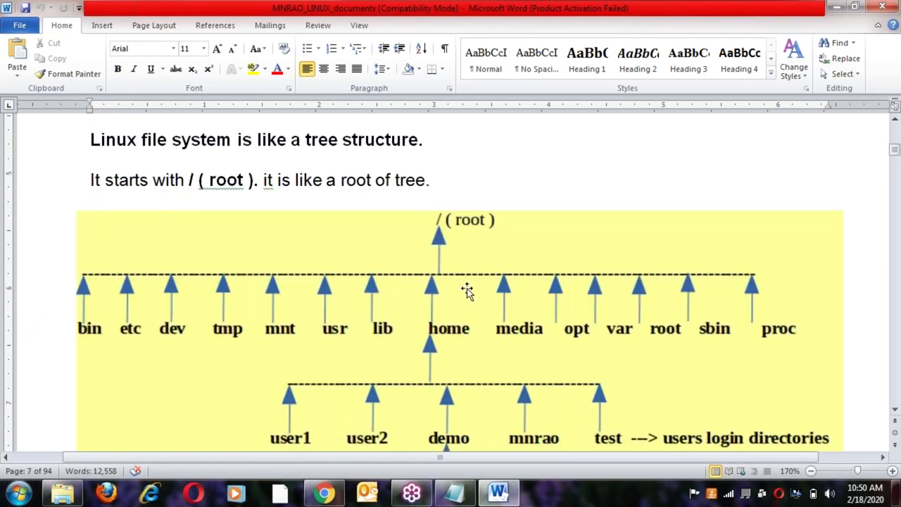
{"action": "left_click", "coordinate": [486, 338]}
{"action": "left_click", "coordinate": [455, 169]}
{"action": "scroll", "coordinate": [450, 271], "scroll_direction": "down", "scroll_amount": 10}
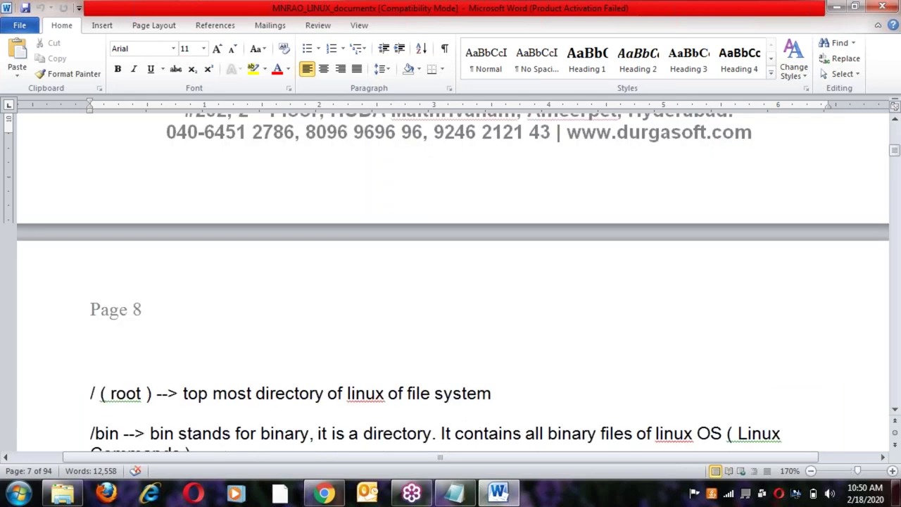
{"action": "scroll", "coordinate": [451, 281], "scroll_direction": "down", "scroll_amount": 15}
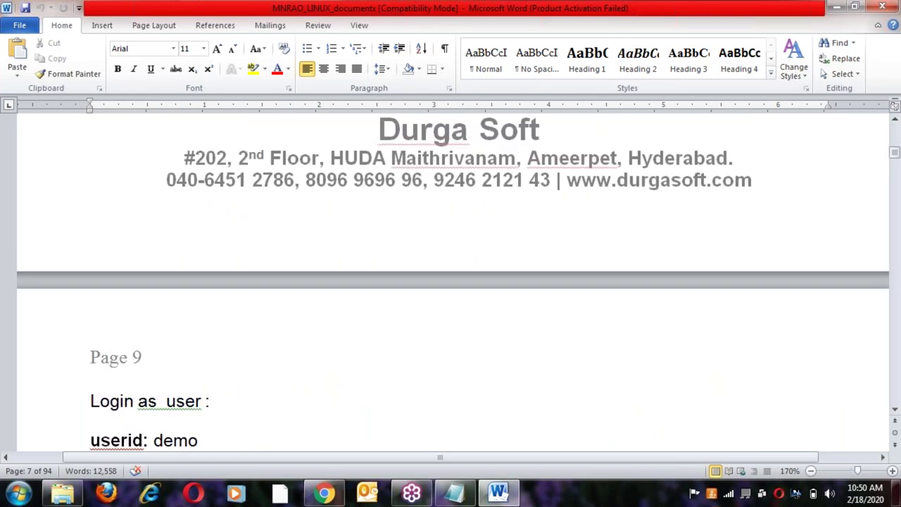
{"action": "scroll", "coordinate": [449, 275], "scroll_direction": "down", "scroll_amount": 5}
{"action": "left_click", "coordinate": [197, 320]}
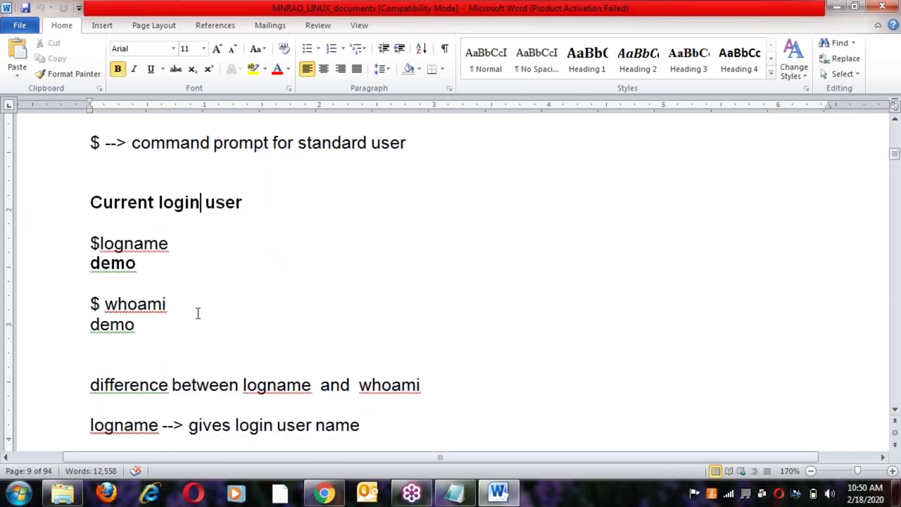
{"action": "scroll", "coordinate": [197, 320], "scroll_direction": "down", "scroll_amount": 1}
{"action": "scroll", "coordinate": [199, 318], "scroll_direction": "down", "scroll_amount": 3}
{"action": "scroll", "coordinate": [198, 320], "scroll_direction": "down", "scroll_amount": 8}
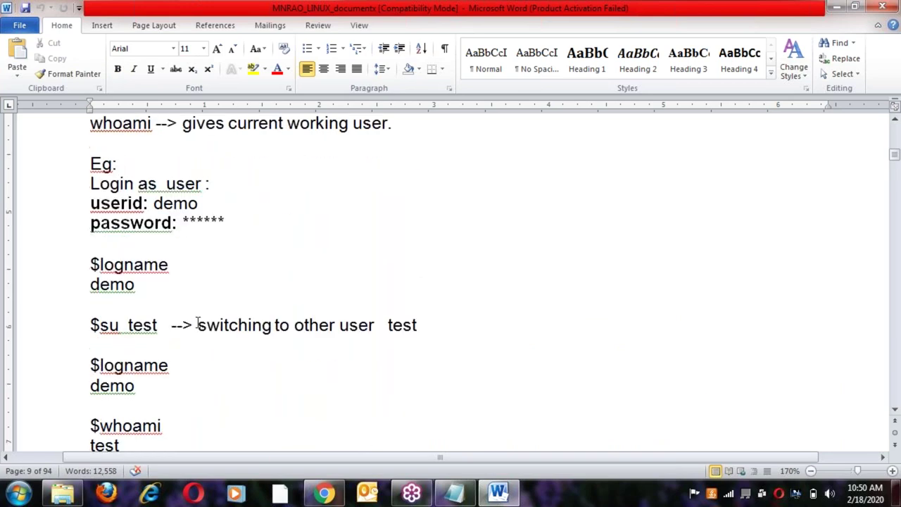
{"action": "scroll", "coordinate": [198, 323], "scroll_direction": "down", "scroll_amount": 5}
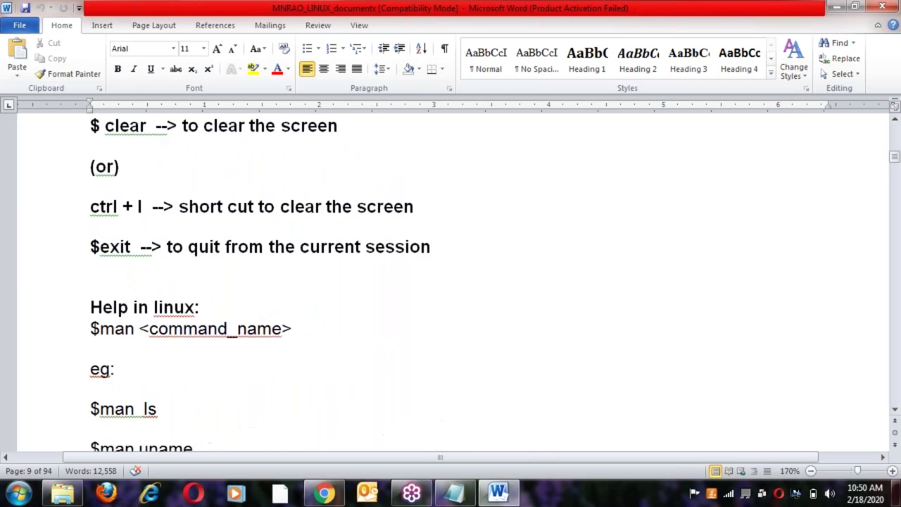
{"action": "scroll", "coordinate": [260, 282], "scroll_direction": "down", "scroll_amount": 13}
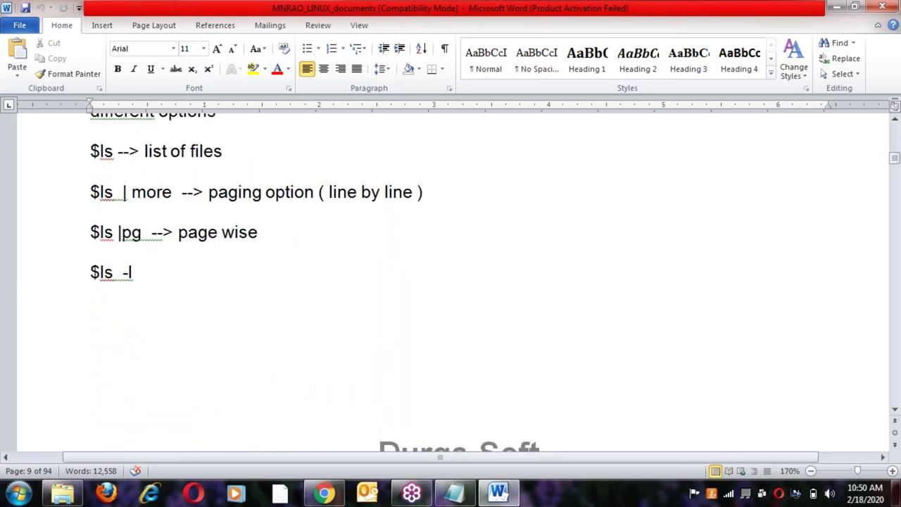
{"action": "scroll", "coordinate": [450, 281], "scroll_direction": "down", "scroll_amount": 5}
{"action": "scroll", "coordinate": [450, 282], "scroll_direction": "down", "scroll_amount": 3}
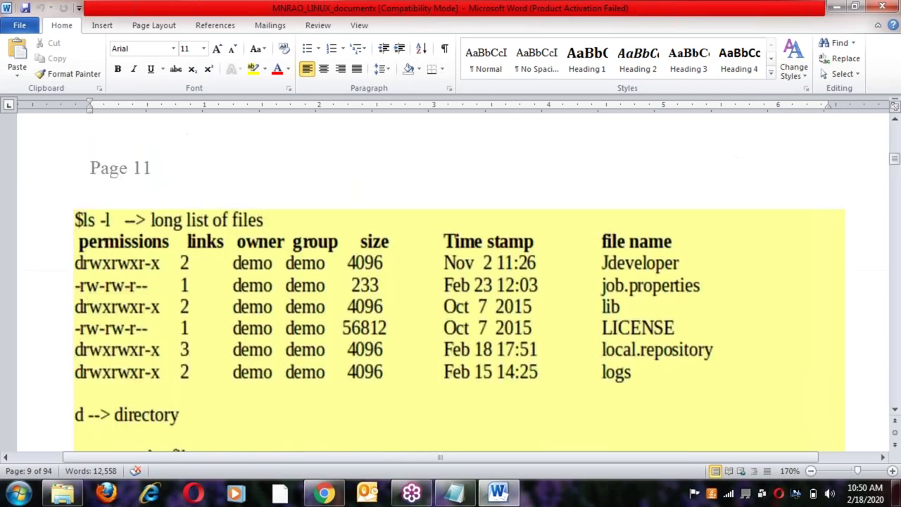
{"action": "scroll", "coordinate": [171, 364], "scroll_direction": "down", "scroll_amount": 10}
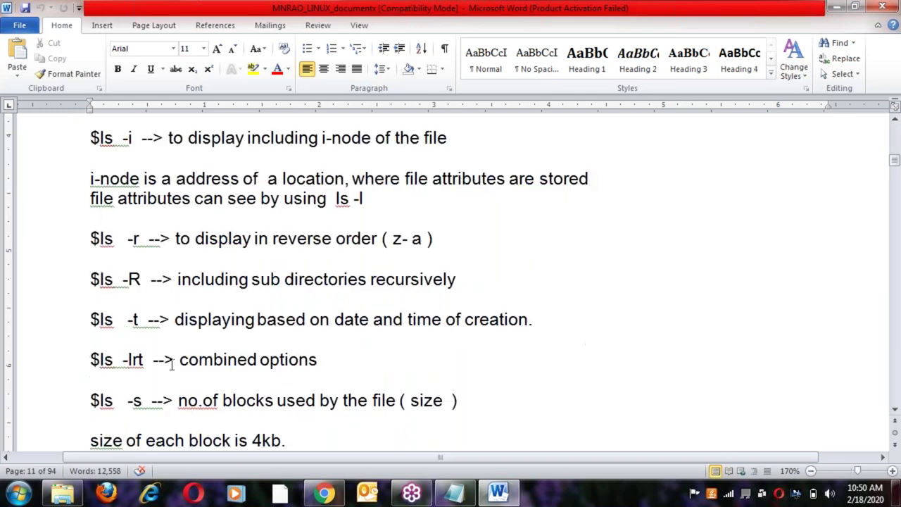
{"action": "scroll", "coordinate": [171, 364], "scroll_direction": "down", "scroll_amount": 4}
{"action": "scroll", "coordinate": [194, 352], "scroll_direction": "down", "scroll_amount": 13}
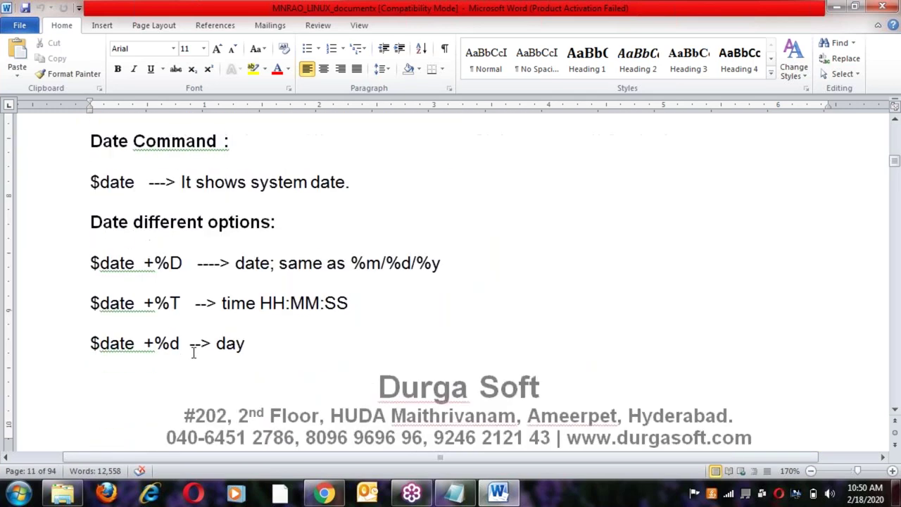
{"action": "scroll", "coordinate": [86, 235], "scroll_direction": "down", "scroll_amount": 3}
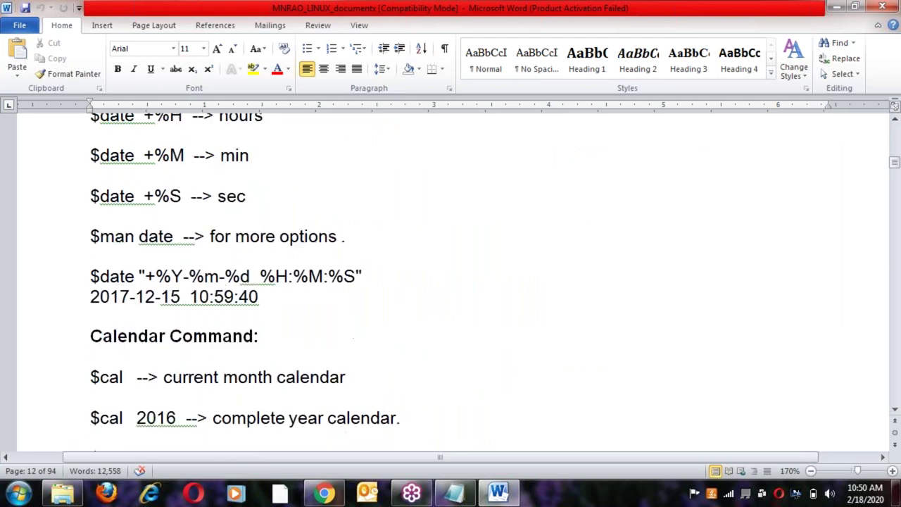
Step: Read through the date, calendar and /home/demo outputs, the mkdir syntax and the cd examples
{"action": "left_click", "coordinate": [271, 241]}
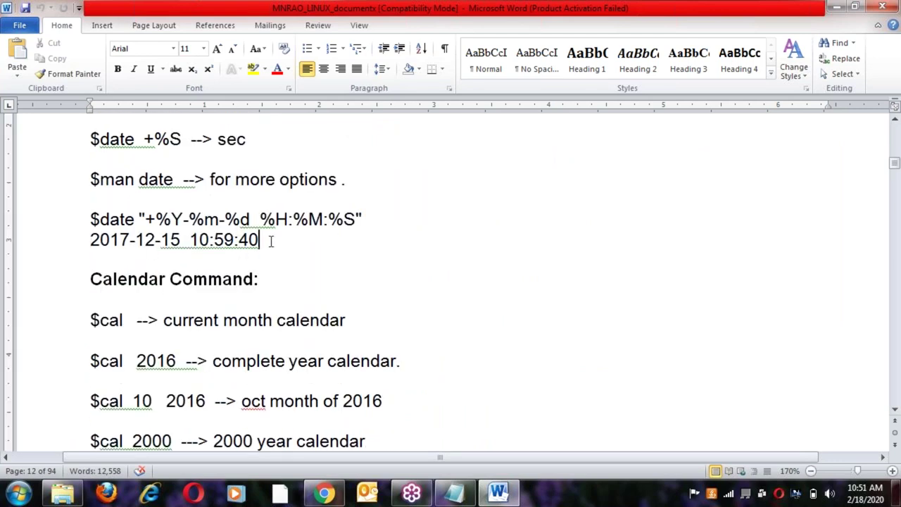
{"action": "left_click", "coordinate": [238, 325]}
{"action": "scroll", "coordinate": [238, 327], "scroll_direction": "down", "scroll_amount": 2}
{"action": "scroll", "coordinate": [238, 327], "scroll_direction": "down", "scroll_amount": 12}
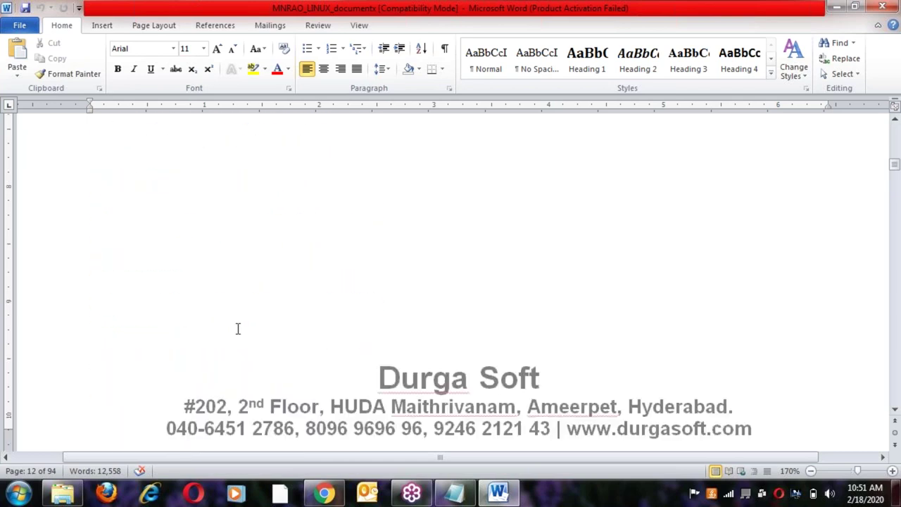
{"action": "scroll", "coordinate": [460, 281], "scroll_direction": "down", "scroll_amount": 1}
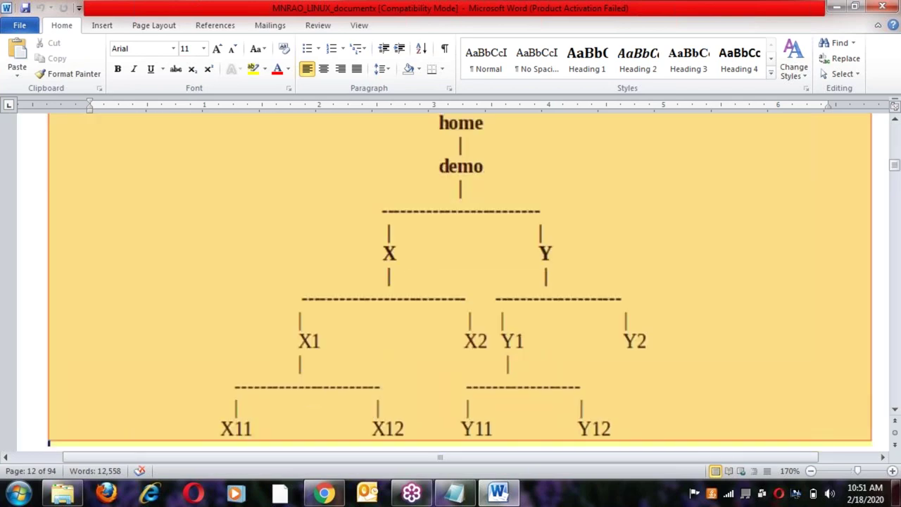
{"action": "scroll", "coordinate": [427, 316], "scroll_direction": "down", "scroll_amount": 2}
{"action": "left_click", "coordinate": [268, 406]}
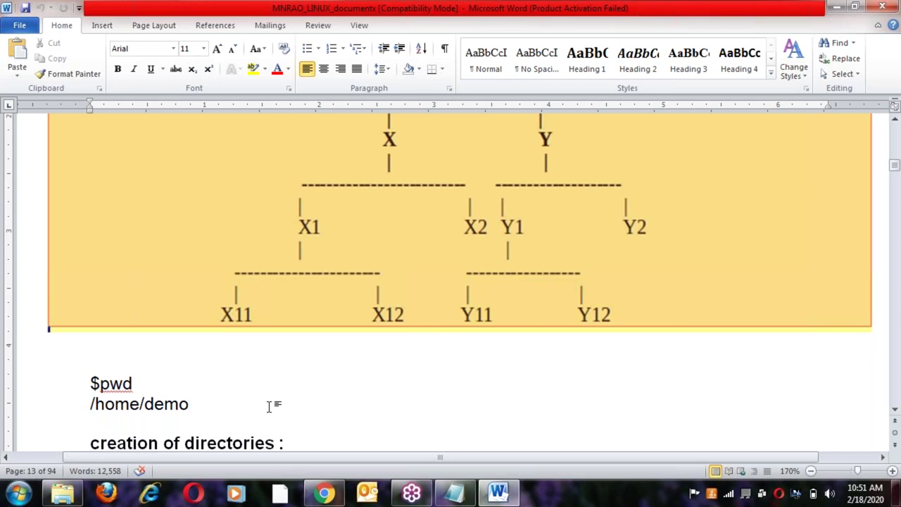
{"action": "scroll", "coordinate": [268, 406], "scroll_direction": "down", "scroll_amount": 2}
{"action": "left_click", "coordinate": [278, 371]}
{"action": "scroll", "coordinate": [278, 374], "scroll_direction": "down", "scroll_amount": 1}
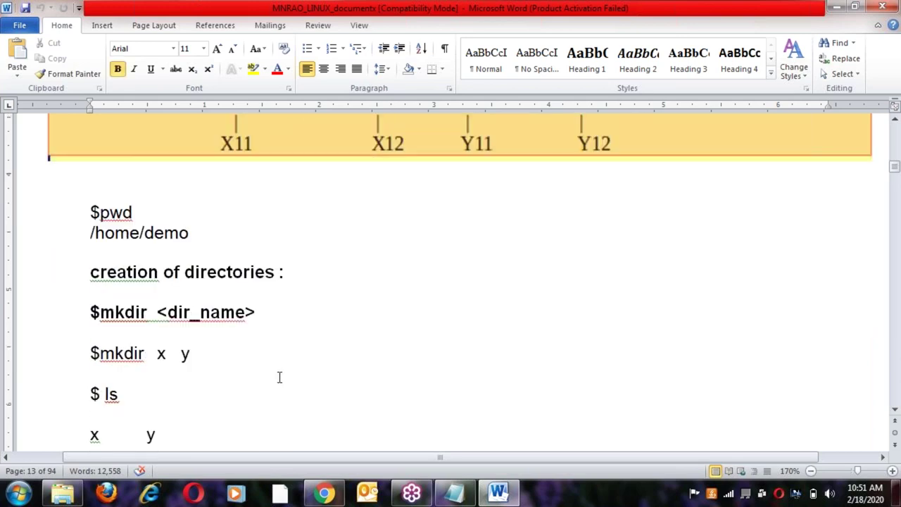
{"action": "scroll", "coordinate": [279, 377], "scroll_direction": "down", "scroll_amount": 8}
{"action": "scroll", "coordinate": [446, 282], "scroll_direction": "down", "scroll_amount": 7}
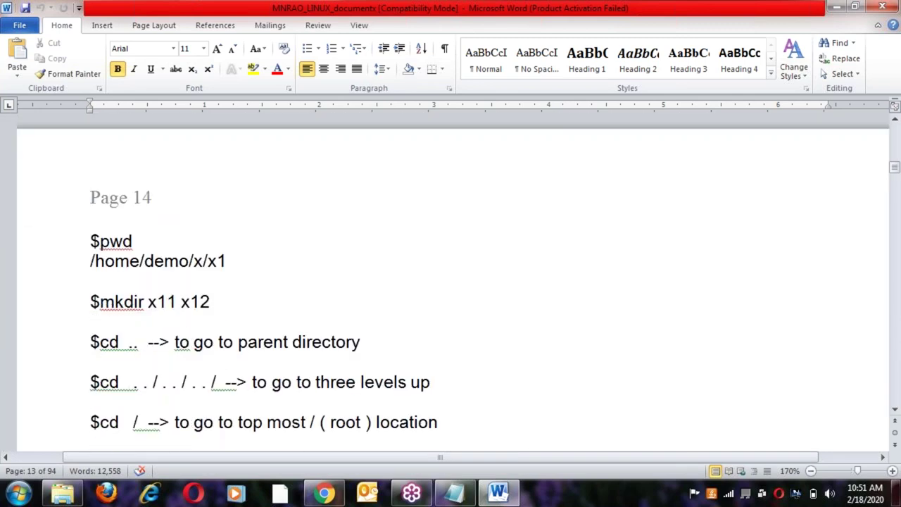
{"action": "scroll", "coordinate": [450, 282], "scroll_direction": "down", "scroll_amount": 1}
{"action": "left_click", "coordinate": [91, 384]}
Step: Continue past Relative Path to the 'File operations' list on page 18, briefly selecting it
{"action": "scroll", "coordinate": [450, 282], "scroll_direction": "down", "scroll_amount": 1}
{"action": "scroll", "coordinate": [450, 282], "scroll_direction": "down", "scroll_amount": 8}
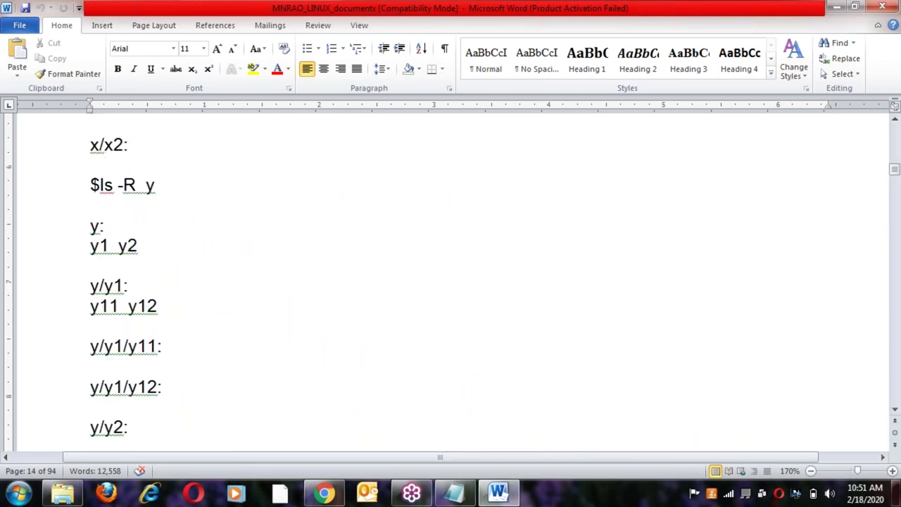
{"action": "scroll", "coordinate": [450, 282], "scroll_direction": "down", "scroll_amount": 6}
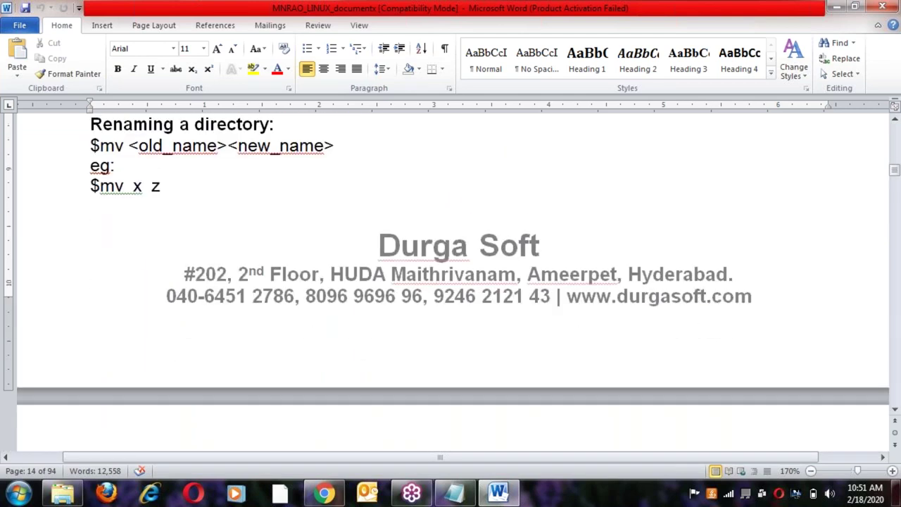
{"action": "scroll", "coordinate": [277, 378], "scroll_direction": "down", "scroll_amount": 8}
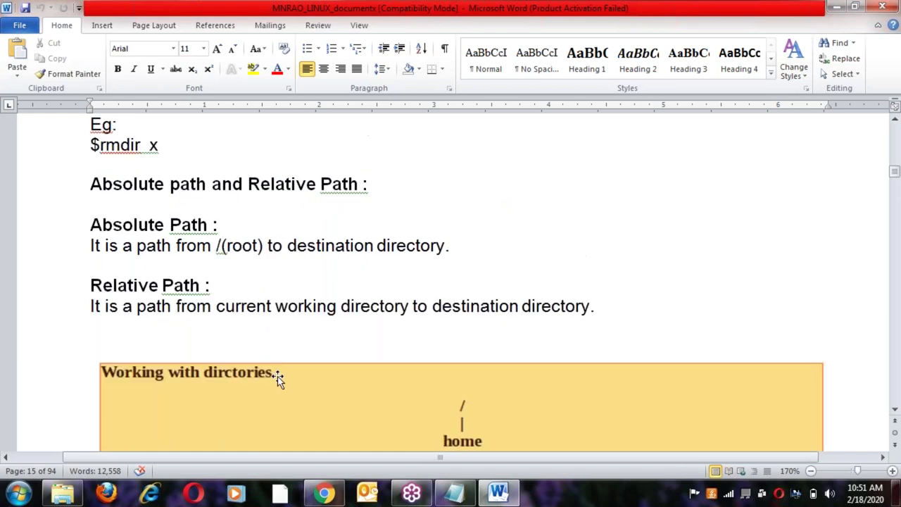
{"action": "scroll", "coordinate": [230, 288], "scroll_direction": "up", "scroll_amount": 1}
{"action": "left_click", "coordinate": [227, 342]}
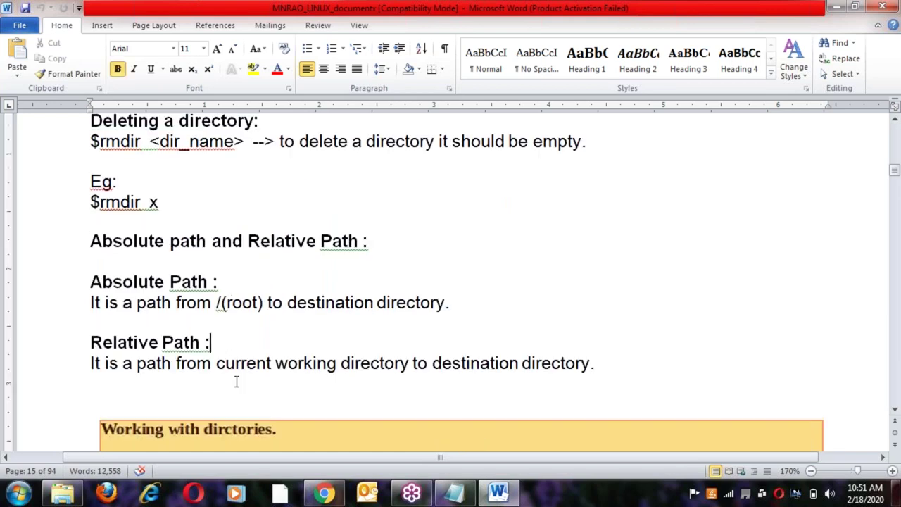
{"action": "scroll", "coordinate": [235, 378], "scroll_direction": "down", "scroll_amount": 1}
{"action": "scroll", "coordinate": [235, 382], "scroll_direction": "down", "scroll_amount": 8}
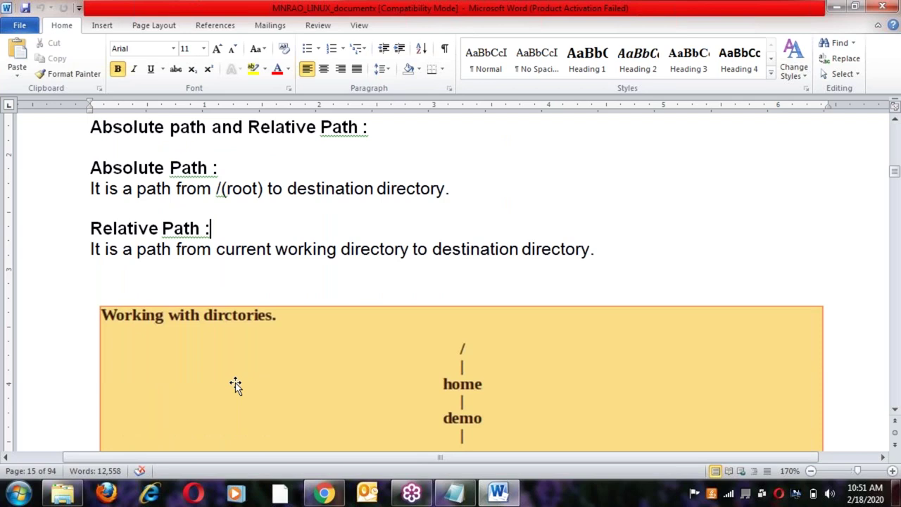
{"action": "scroll", "coordinate": [280, 424], "scroll_direction": "down", "scroll_amount": 4}
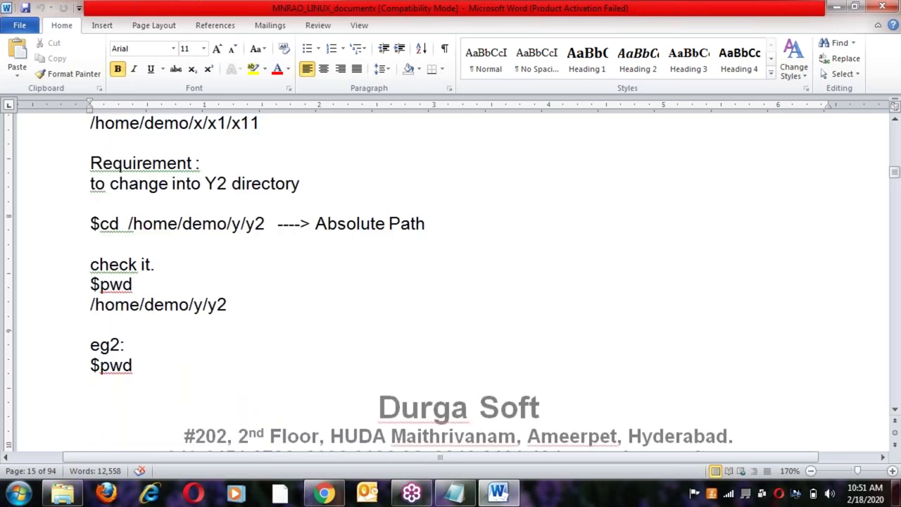
{"action": "scroll", "coordinate": [450, 281], "scroll_direction": "down", "scroll_amount": 5}
{"action": "scroll", "coordinate": [450, 282], "scroll_direction": "down", "scroll_amount": 6}
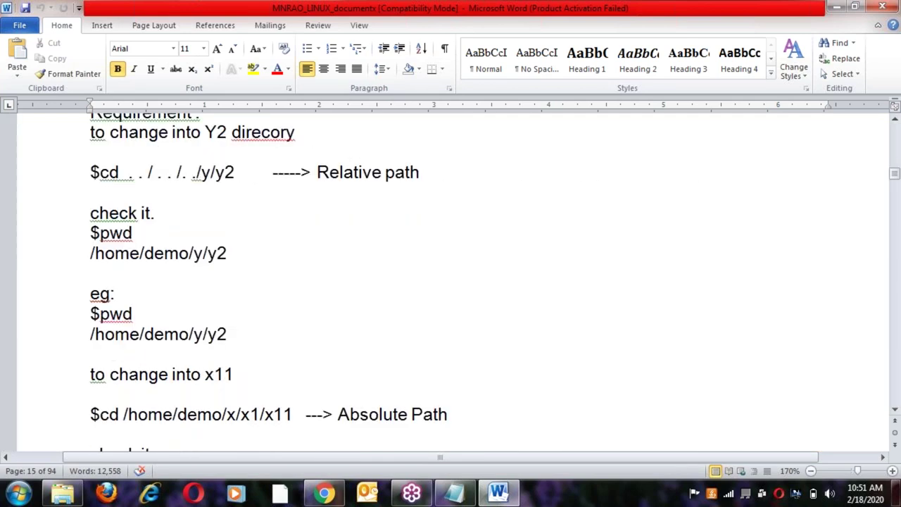
{"action": "scroll", "coordinate": [281, 354], "scroll_direction": "down", "scroll_amount": 7}
{"action": "scroll", "coordinate": [281, 354], "scroll_direction": "down", "scroll_amount": 15}
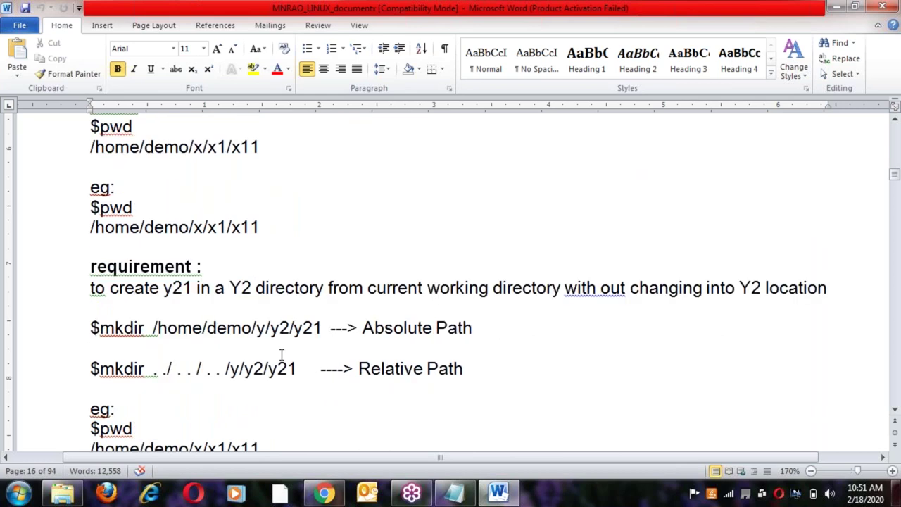
{"action": "scroll", "coordinate": [230, 402], "scroll_direction": "down", "scroll_amount": 18}
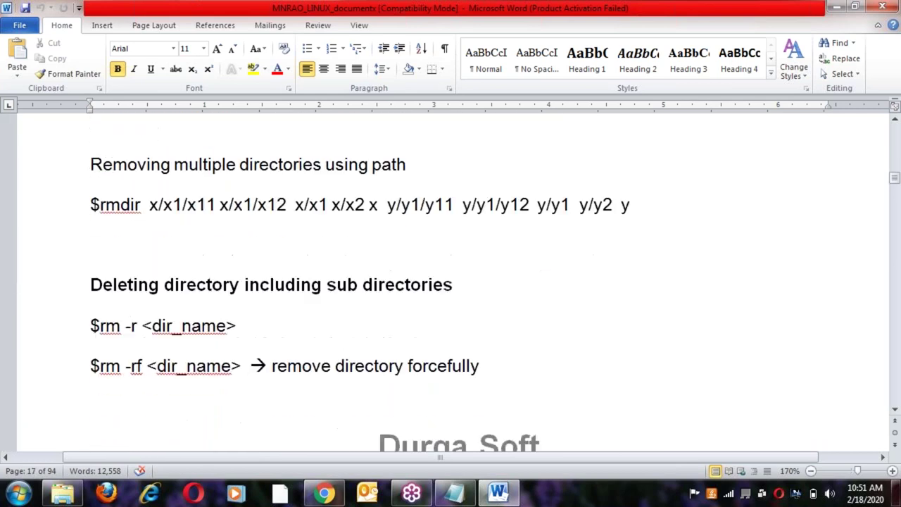
{"action": "left_click", "coordinate": [229, 402]}
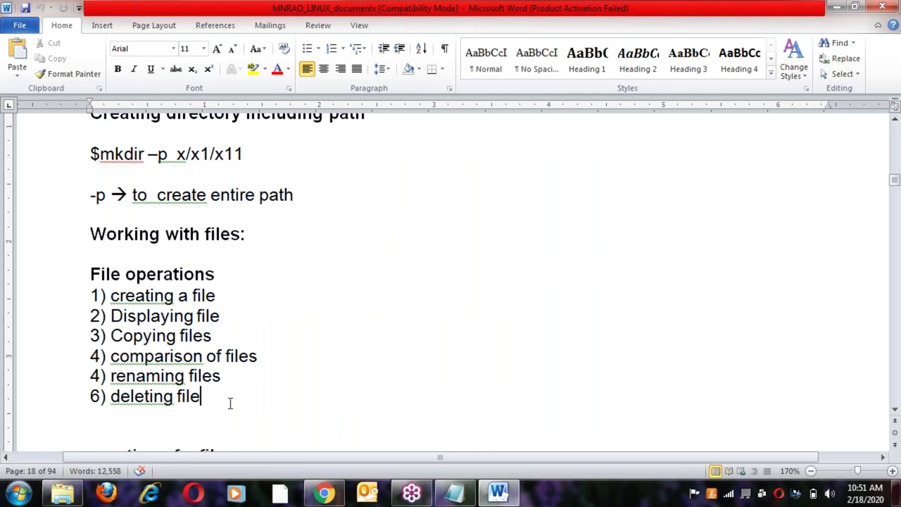
{"action": "left_click_drag", "start_coordinate": [90, 275], "coordinate": [225, 418]}
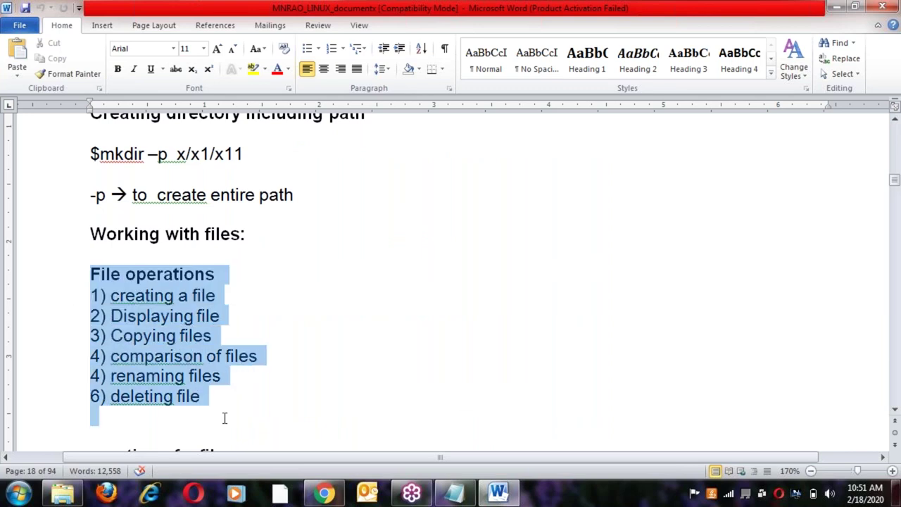
{"action": "left_click", "coordinate": [225, 418]}
{"action": "scroll", "coordinate": [450, 282], "scroll_direction": "up", "scroll_amount": 3}
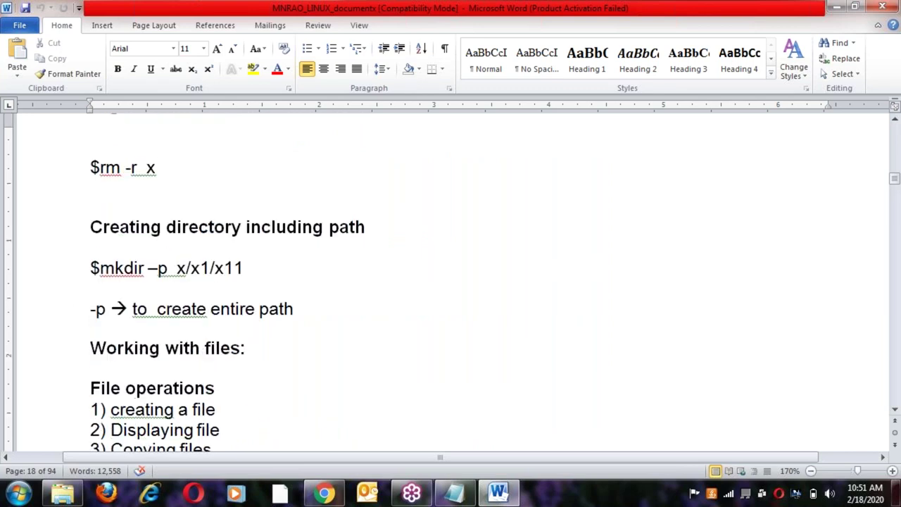
Step: Read through the Hard link files and Soft link files items in the Word notes
{"action": "scroll", "coordinate": [451, 282], "scroll_direction": "up", "scroll_amount": 3}
{"action": "scroll", "coordinate": [450, 281], "scroll_direction": "down", "scroll_amount": 10}
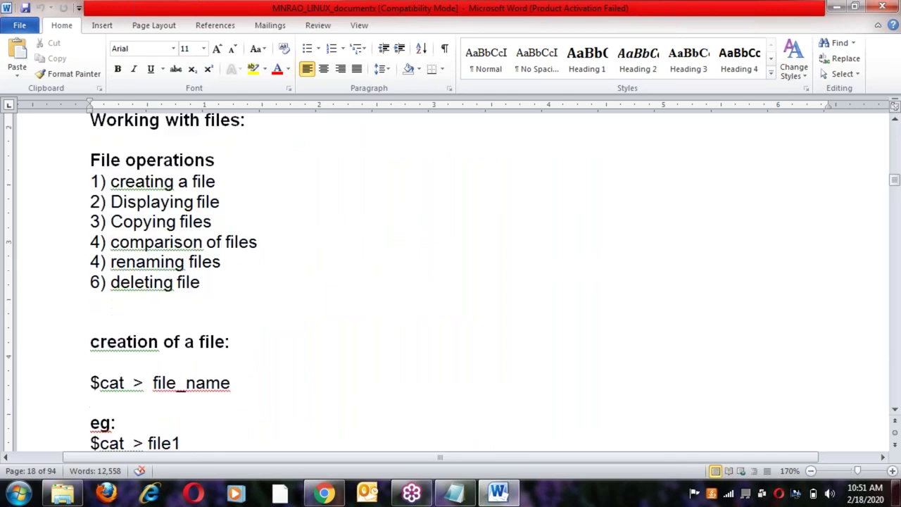
{"action": "scroll", "coordinate": [451, 282], "scroll_direction": "down", "scroll_amount": 18}
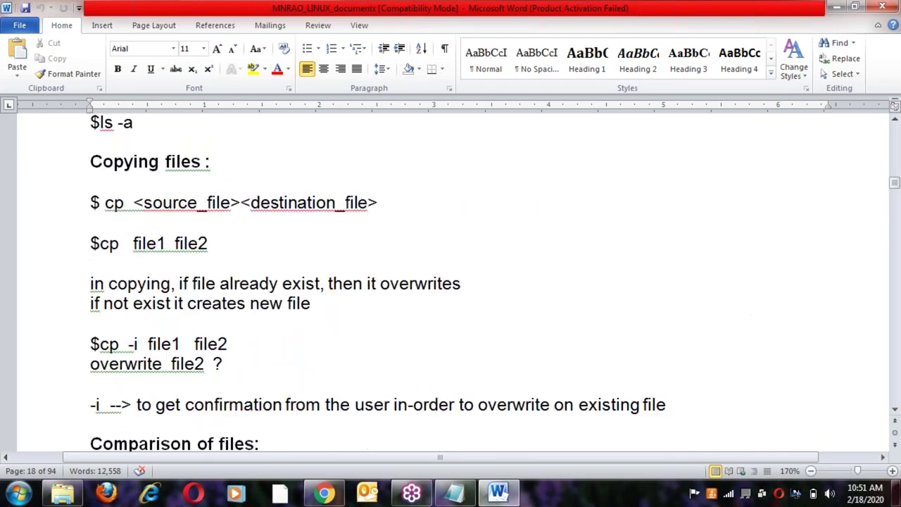
{"action": "scroll", "coordinate": [451, 282], "scroll_direction": "down", "scroll_amount": 20}
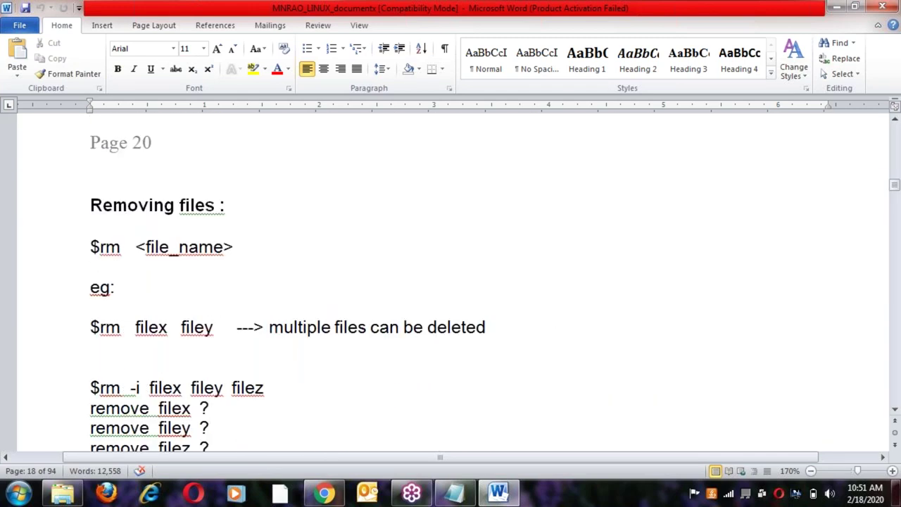
{"action": "scroll", "coordinate": [450, 281], "scroll_direction": "down", "scroll_amount": 2}
{"action": "left_click", "coordinate": [267, 264]}
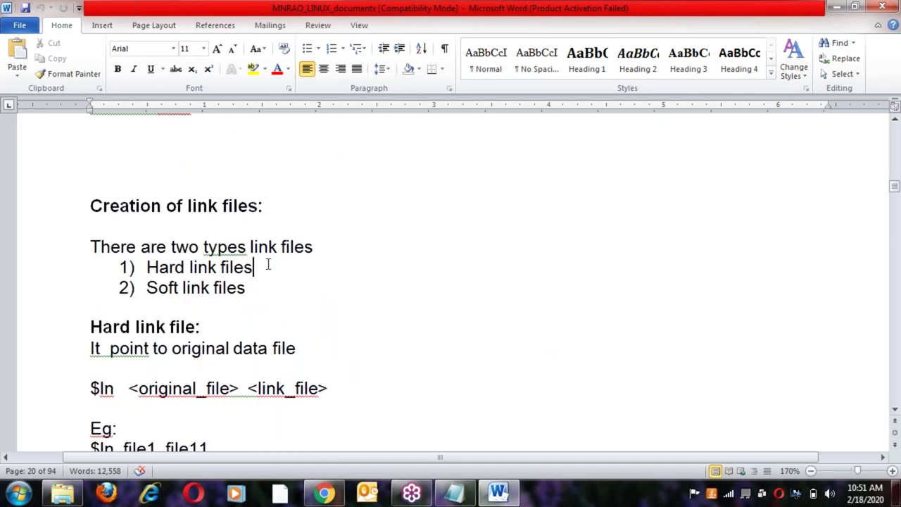
{"action": "left_click", "coordinate": [255, 294]}
{"action": "left_click", "coordinate": [261, 272]}
{"action": "left_click", "coordinate": [258, 294]}
{"action": "left_click", "coordinate": [243, 327]}
Step: Move on to the line introducing the example directory structure for copying
{"action": "scroll", "coordinate": [227, 351], "scroll_direction": "down", "scroll_amount": 1}
{"action": "scroll", "coordinate": [228, 350], "scroll_direction": "down", "scroll_amount": 7}
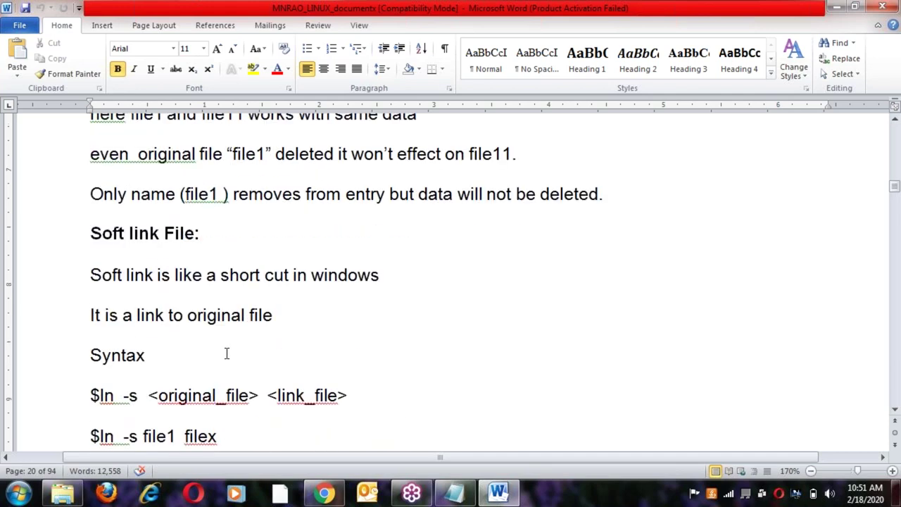
{"action": "scroll", "coordinate": [227, 354], "scroll_direction": "down", "scroll_amount": 12}
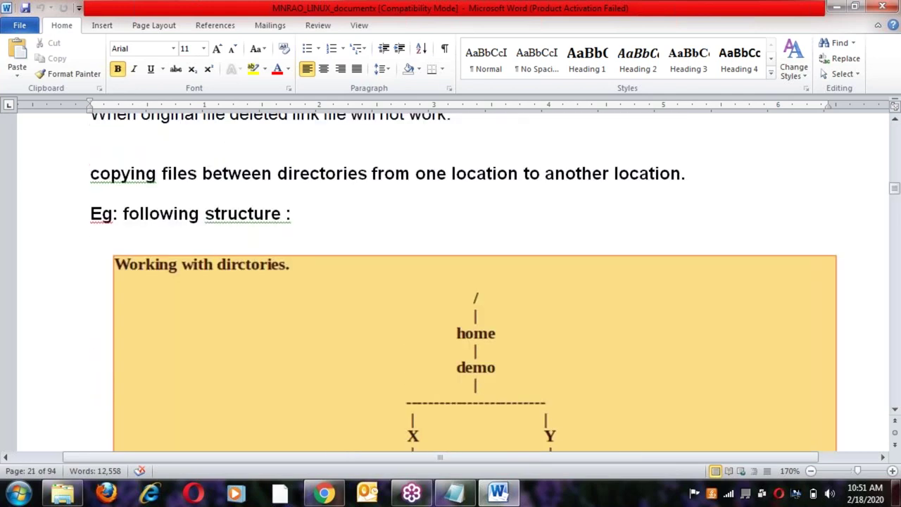
{"action": "scroll", "coordinate": [432, 363], "scroll_direction": "up", "scroll_amount": 1}
{"action": "scroll", "coordinate": [432, 364], "scroll_direction": "down", "scroll_amount": 1}
{"action": "left_click", "coordinate": [297, 211]}
Step: Continue past the path copy examples to the zero-or-more-characters wildcard line
{"action": "scroll", "coordinate": [305, 297], "scroll_direction": "down", "scroll_amount": 1}
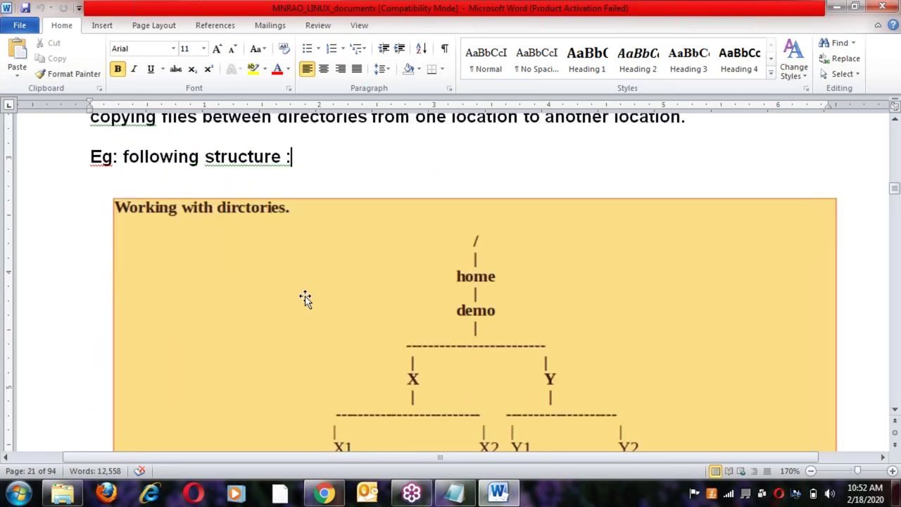
{"action": "scroll", "coordinate": [304, 297], "scroll_direction": "down", "scroll_amount": 1}
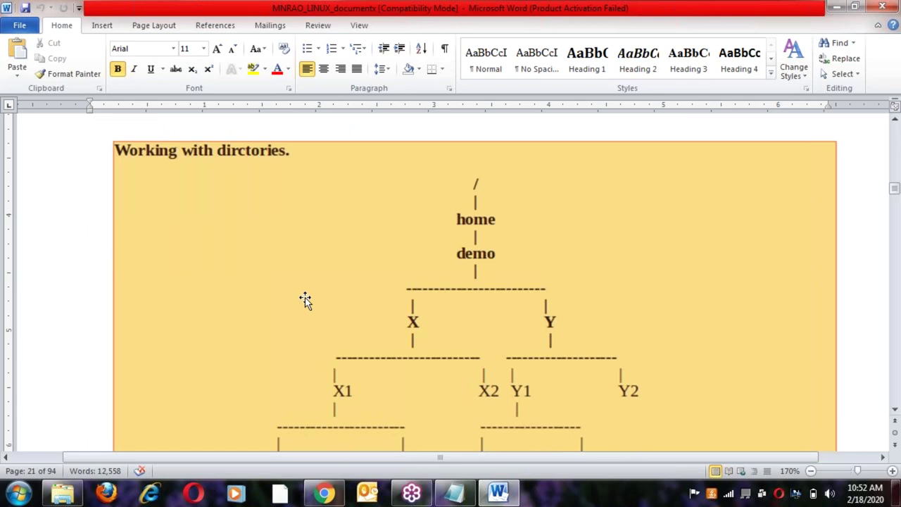
{"action": "scroll", "coordinate": [304, 299], "scroll_direction": "down", "scroll_amount": 1}
{"action": "scroll", "coordinate": [304, 299], "scroll_direction": "down", "scroll_amount": 1}
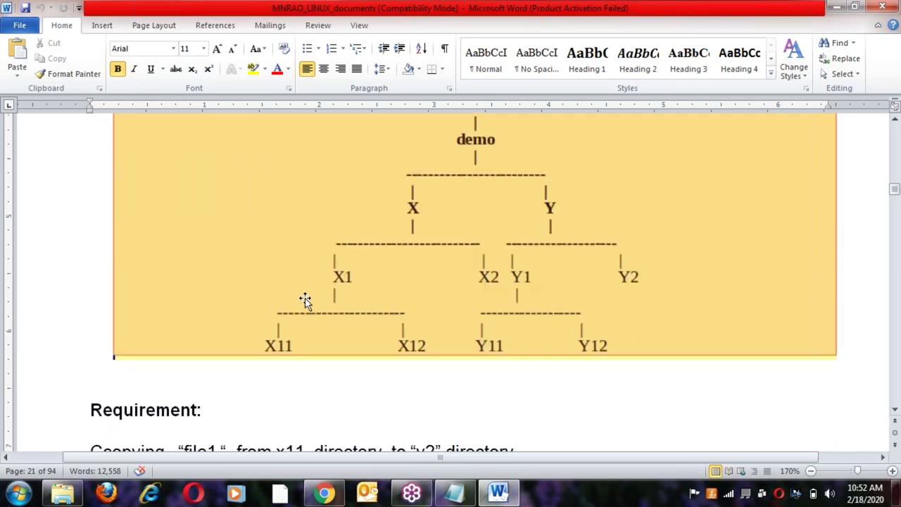
{"action": "scroll", "coordinate": [304, 299], "scroll_direction": "down", "scroll_amount": 2}
{"action": "scroll", "coordinate": [328, 356], "scroll_direction": "down", "scroll_amount": 1}
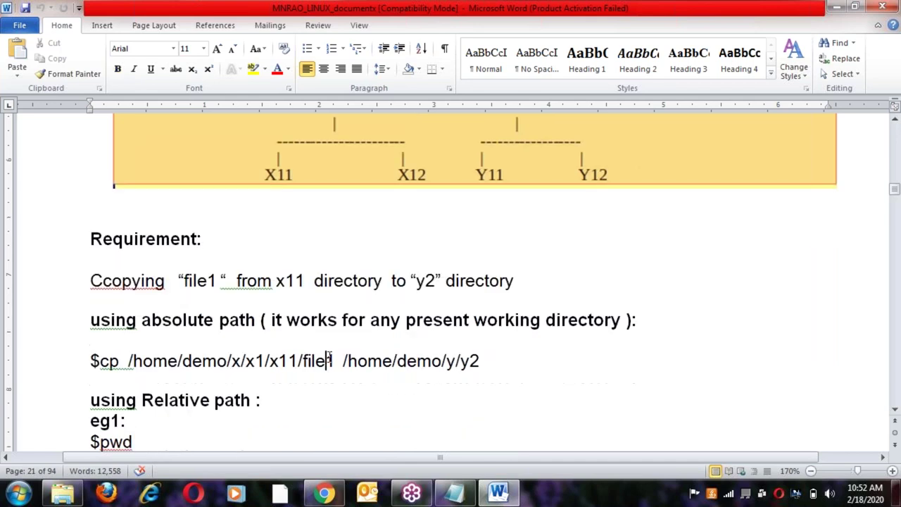
{"action": "scroll", "coordinate": [328, 356], "scroll_direction": "down", "scroll_amount": 5}
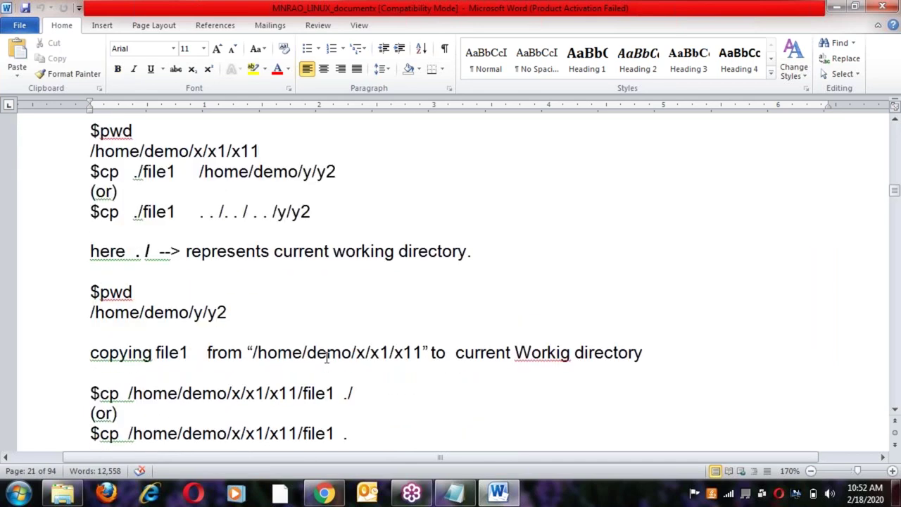
{"action": "scroll", "coordinate": [327, 357], "scroll_direction": "down", "scroll_amount": 8}
{"action": "scroll", "coordinate": [325, 358], "scroll_direction": "down", "scroll_amount": 8}
{"action": "left_click", "coordinate": [346, 270]}
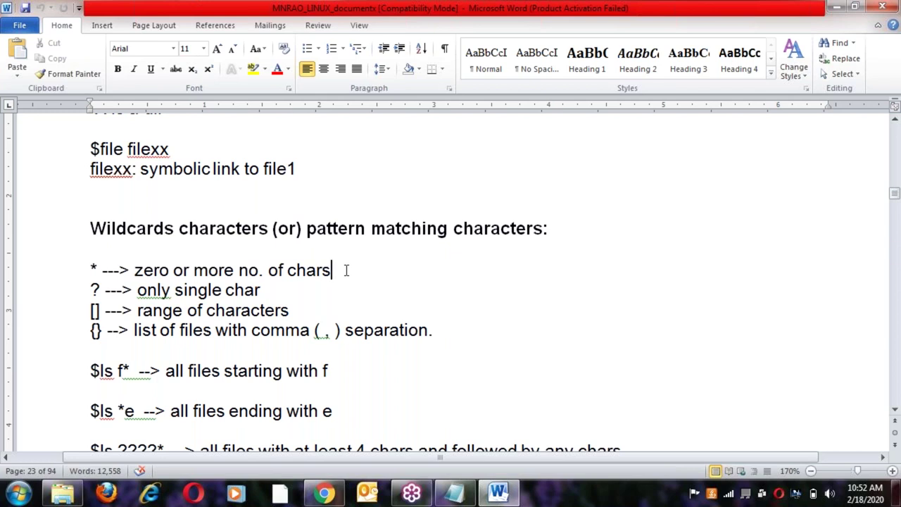
Step: Review the wildcard list and the $ls f* example
{"action": "left_click", "coordinate": [181, 246]}
{"action": "left_click", "coordinate": [209, 356]}
{"action": "scroll", "coordinate": [148, 347], "scroll_direction": "down", "scroll_amount": 15}
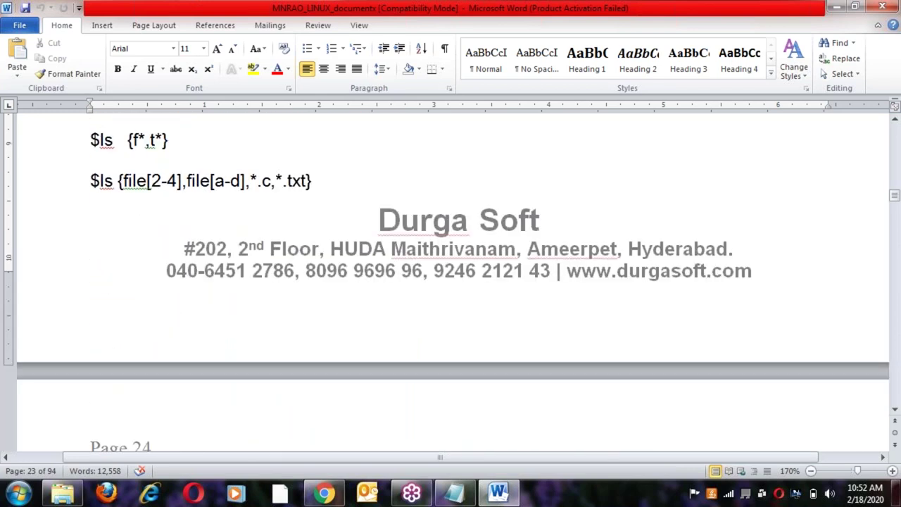
{"action": "scroll", "coordinate": [258, 292], "scroll_direction": "down", "scroll_amount": 8}
Step: Examine the Editing file data section's $gedit and $vi <file_path> command
{"action": "left_click", "coordinate": [258, 292]}
{"action": "left_click", "coordinate": [262, 311]}
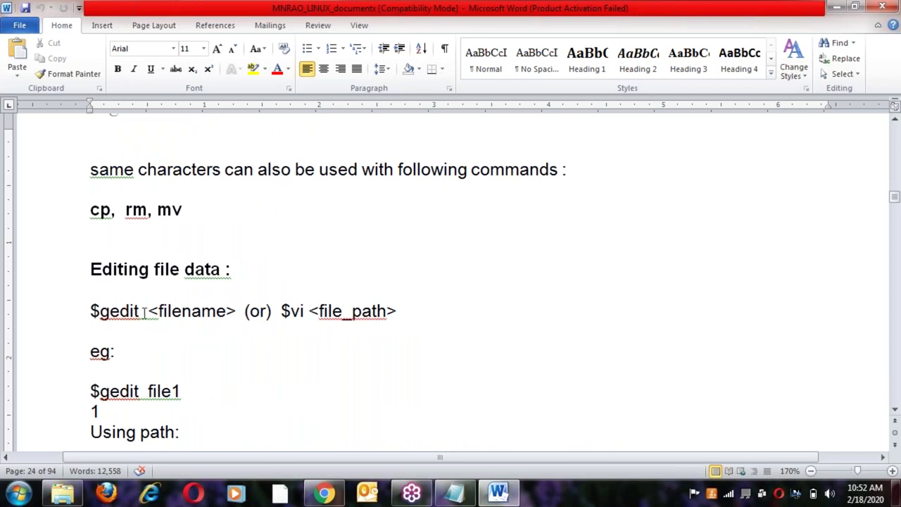
{"action": "left_click", "coordinate": [290, 313]}
{"action": "left_click", "coordinate": [405, 312], "text": "shift"}
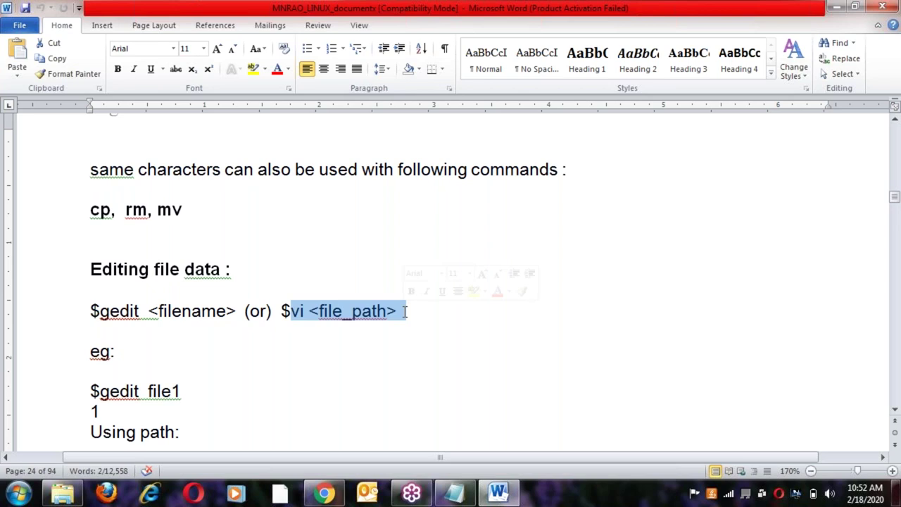
{"action": "double_click", "coordinate": [124, 311]}
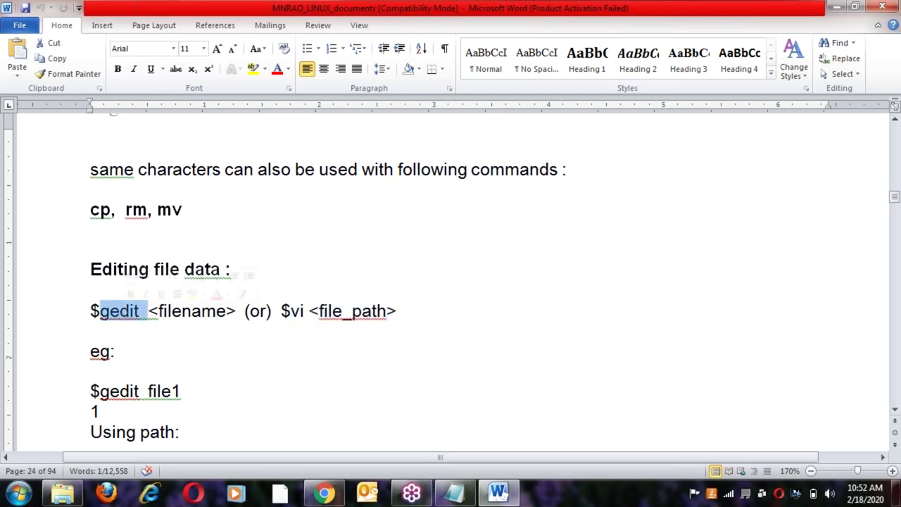
{"action": "left_click", "coordinate": [303, 311]}
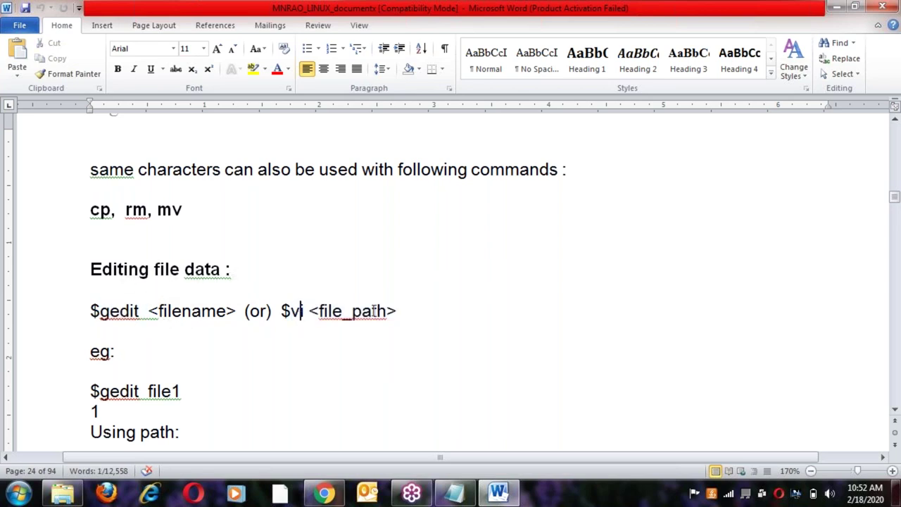
{"action": "left_click", "coordinate": [436, 315]}
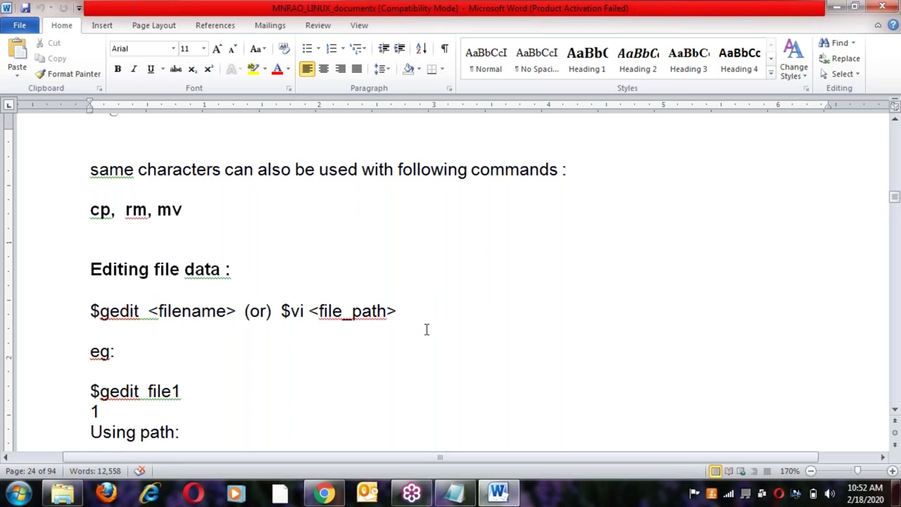
Step: Read down past the wc options to the vi editor's How to edit the file section
{"action": "scroll", "coordinate": [425, 329], "scroll_direction": "down", "scroll_amount": 1}
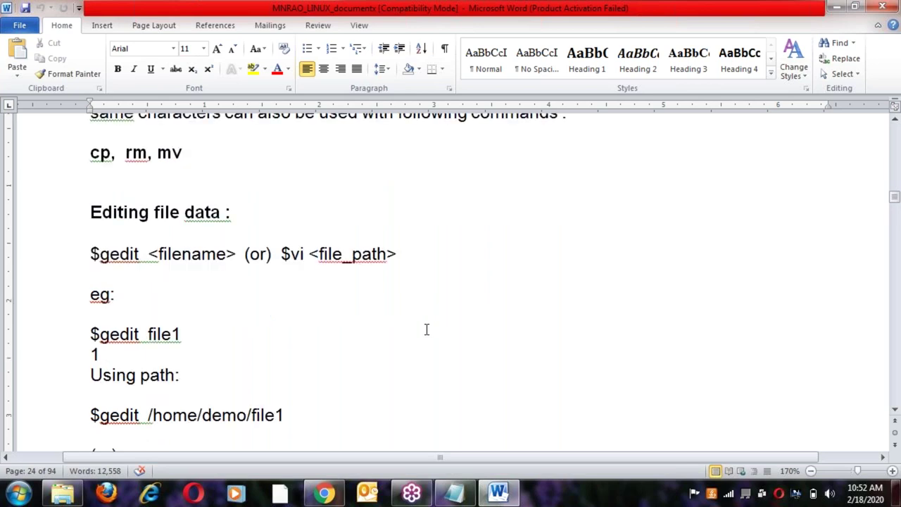
{"action": "scroll", "coordinate": [426, 329], "scroll_direction": "down", "scroll_amount": 2}
{"action": "scroll", "coordinate": [426, 329], "scroll_direction": "down", "scroll_amount": 2}
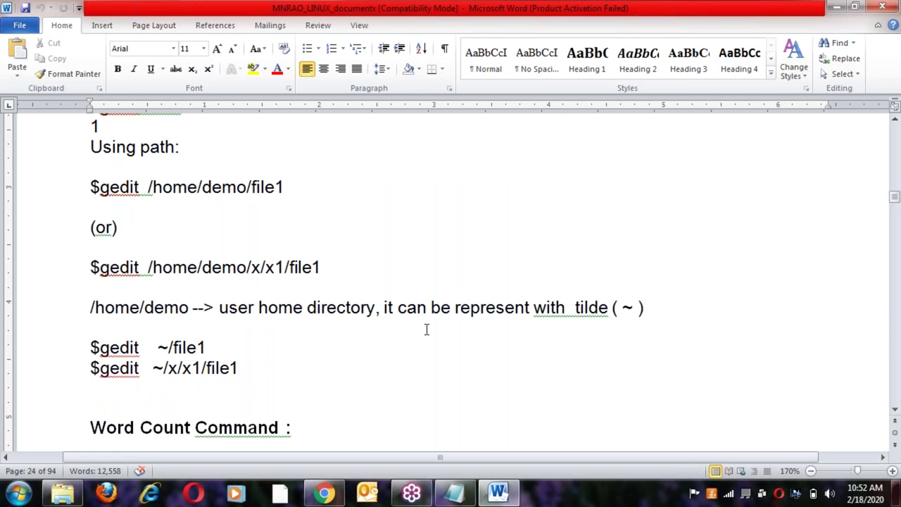
{"action": "scroll", "coordinate": [426, 329], "scroll_direction": "down", "scroll_amount": 6}
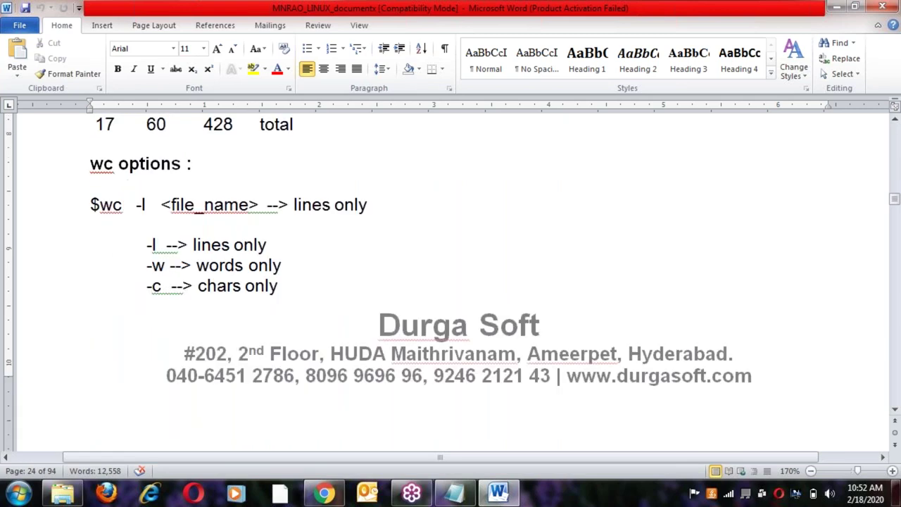
{"action": "scroll", "coordinate": [194, 211], "scroll_direction": "down", "scroll_amount": 5}
{"action": "scroll", "coordinate": [150, 267], "scroll_direction": "down", "scroll_amount": 5}
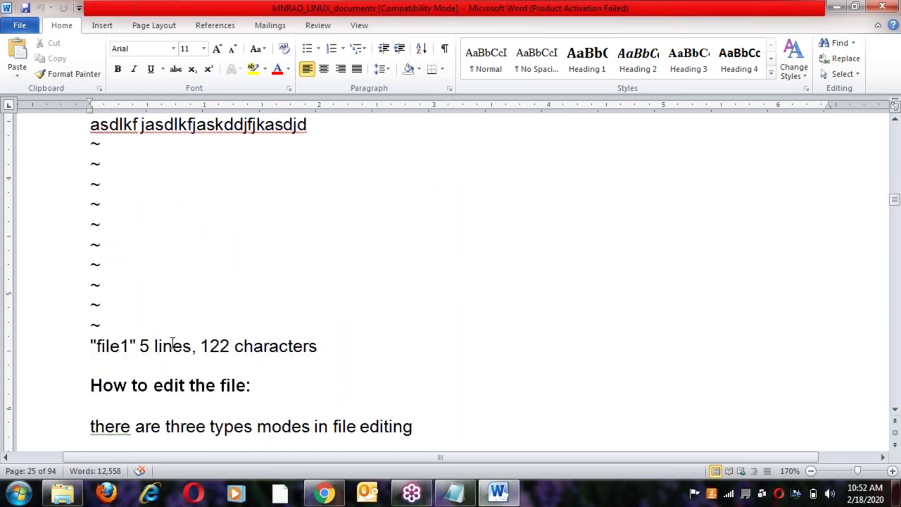
Step: Read through the vi Deletion of data notes and the C-Program steps section
{"action": "scroll", "coordinate": [176, 345], "scroll_direction": "down", "scroll_amount": 4}
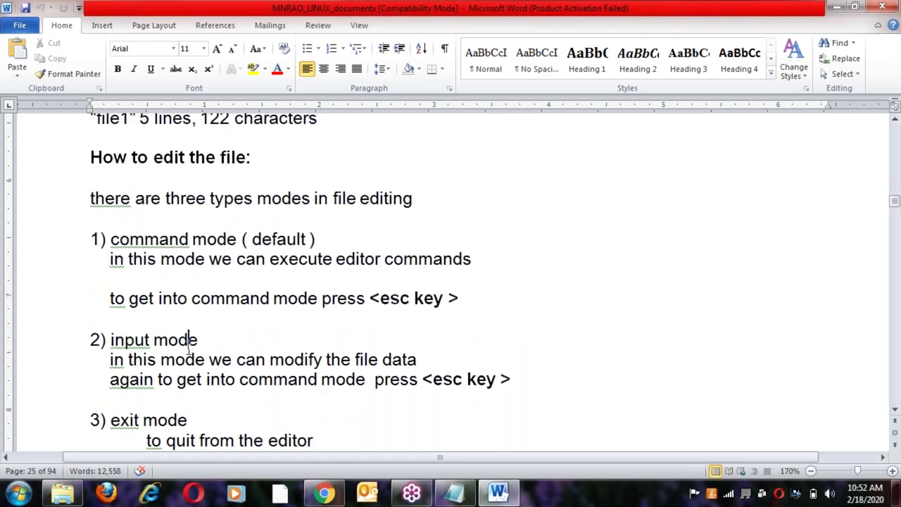
{"action": "scroll", "coordinate": [189, 349], "scroll_direction": "down", "scroll_amount": 1}
{"action": "scroll", "coordinate": [189, 349], "scroll_direction": "down", "scroll_amount": 10}
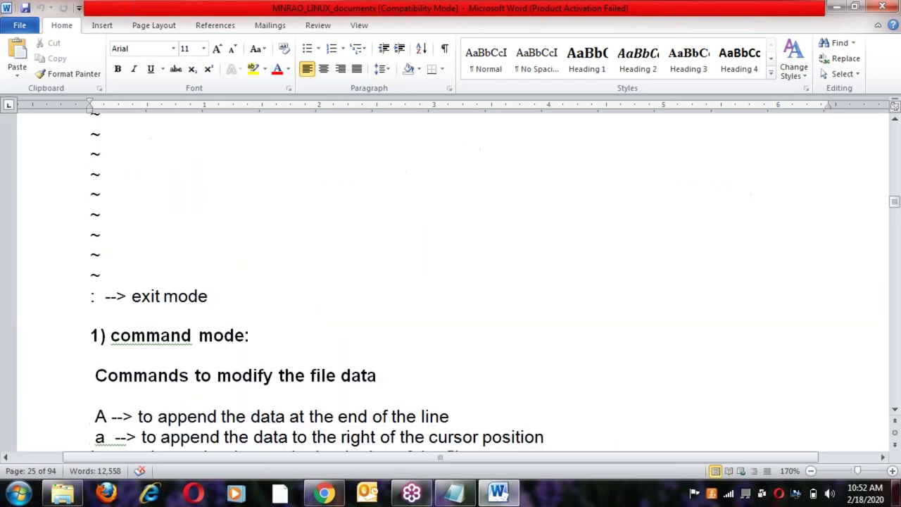
{"action": "scroll", "coordinate": [203, 344], "scroll_direction": "down", "scroll_amount": 1}
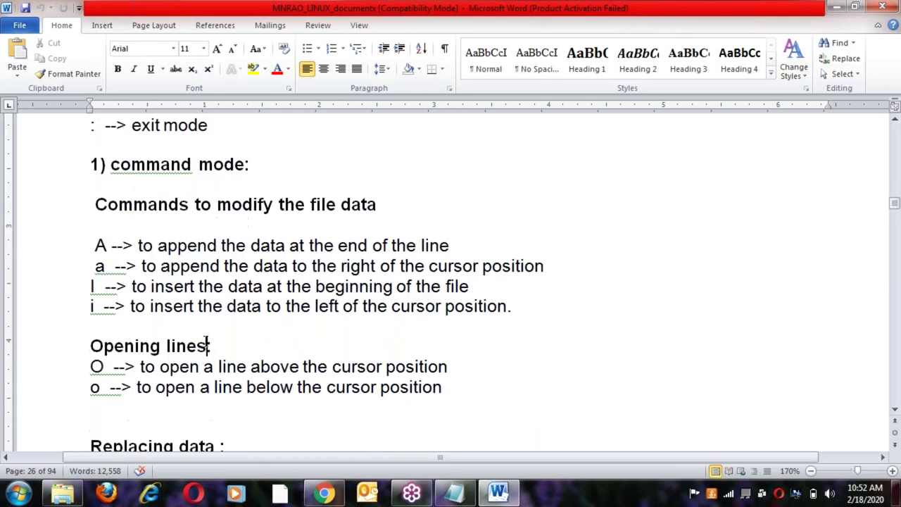
{"action": "scroll", "coordinate": [210, 380], "scroll_direction": "down", "scroll_amount": 6}
{"action": "left_click", "coordinate": [211, 385]}
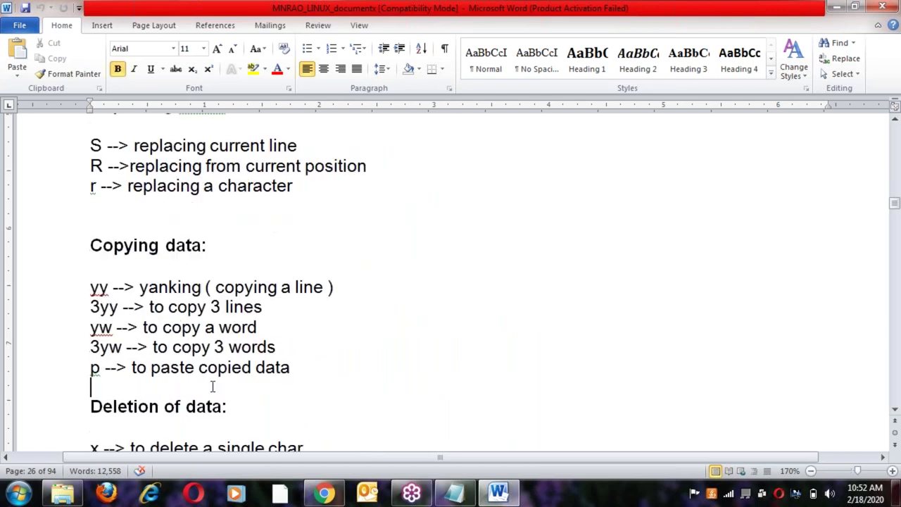
{"action": "scroll", "coordinate": [212, 386], "scroll_direction": "down", "scroll_amount": 3}
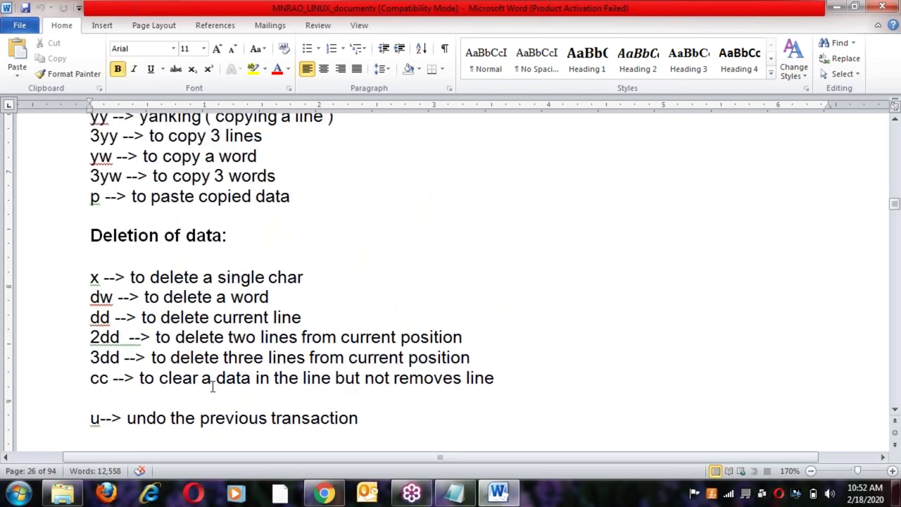
{"action": "scroll", "coordinate": [212, 385], "scroll_direction": "down", "scroll_amount": 6}
{"action": "scroll", "coordinate": [212, 386], "scroll_direction": "down", "scroll_amount": 9}
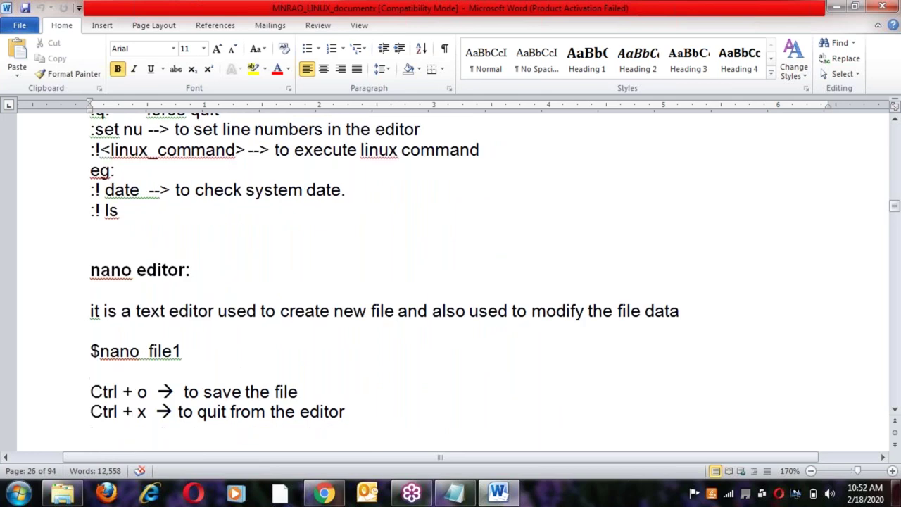
{"action": "left_click", "coordinate": [90, 206]}
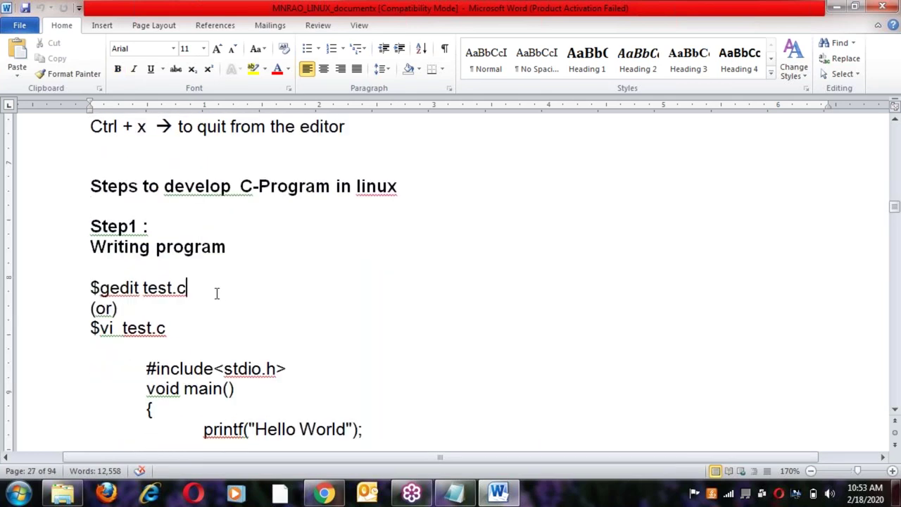
Step: Review the Python notes around $python3 and the print example
{"action": "scroll", "coordinate": [216, 327], "scroll_direction": "down", "scroll_amount": 1}
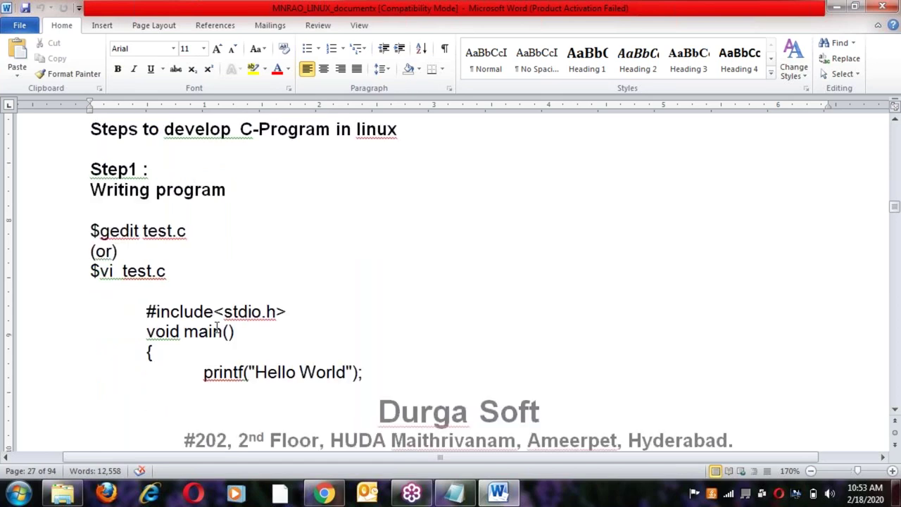
{"action": "scroll", "coordinate": [217, 327], "scroll_direction": "down", "scroll_amount": 1}
{"action": "scroll", "coordinate": [217, 327], "scroll_direction": "down", "scroll_amount": 1}
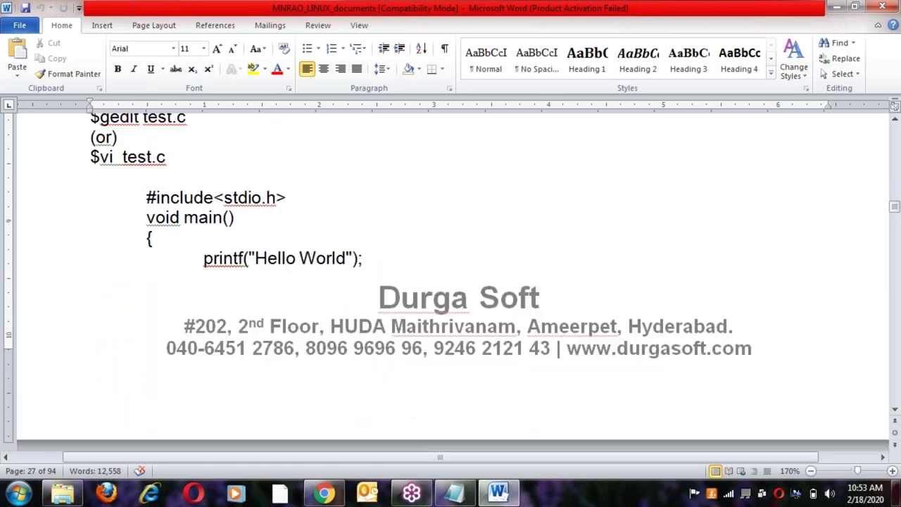
{"action": "scroll", "coordinate": [217, 327], "scroll_direction": "down", "scroll_amount": 5}
{"action": "scroll", "coordinate": [217, 328], "scroll_direction": "down", "scroll_amount": 6}
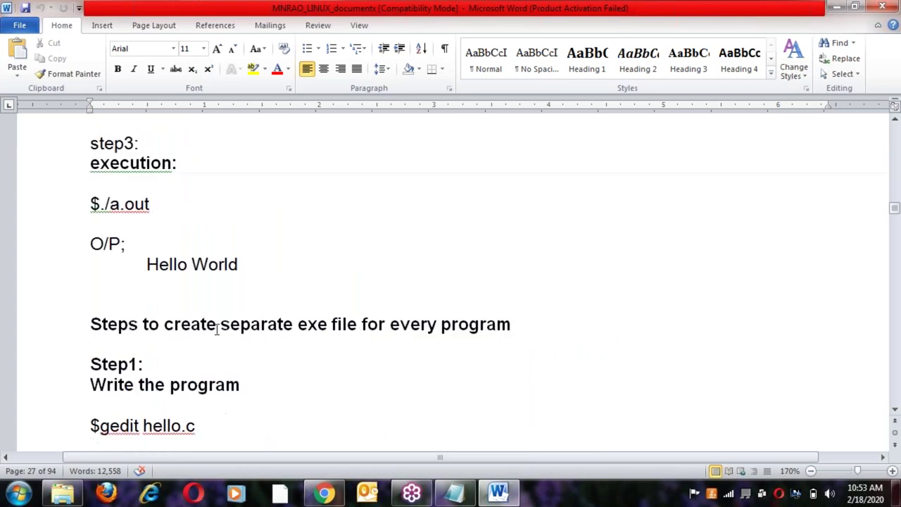
{"action": "scroll", "coordinate": [217, 327], "scroll_direction": "down", "scroll_amount": 9}
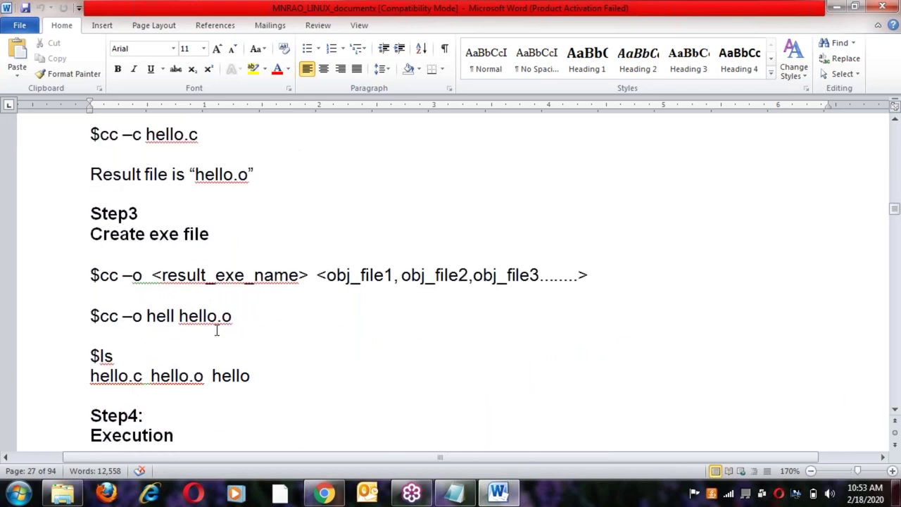
{"action": "scroll", "coordinate": [217, 331], "scroll_direction": "down", "scroll_amount": 4}
{"action": "scroll", "coordinate": [196, 200], "scroll_direction": "down", "scroll_amount": 10}
{"action": "left_click", "coordinate": [197, 200]}
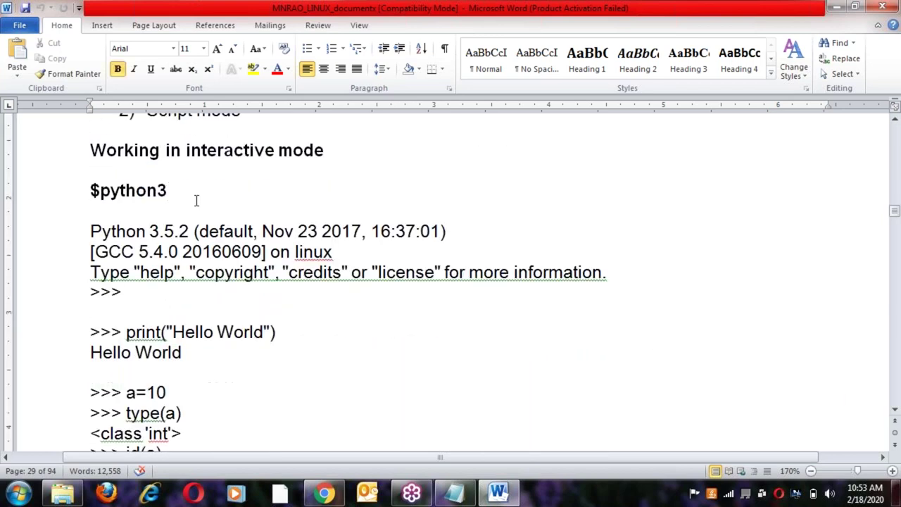
{"action": "left_click", "coordinate": [199, 215]}
{"action": "left_click", "coordinate": [212, 316]}
Step: Go through the Java in Linux steps: Update OS, apt-get update, and Oracle JDK 8
{"action": "scroll", "coordinate": [211, 316], "scroll_direction": "down", "scroll_amount": 8}
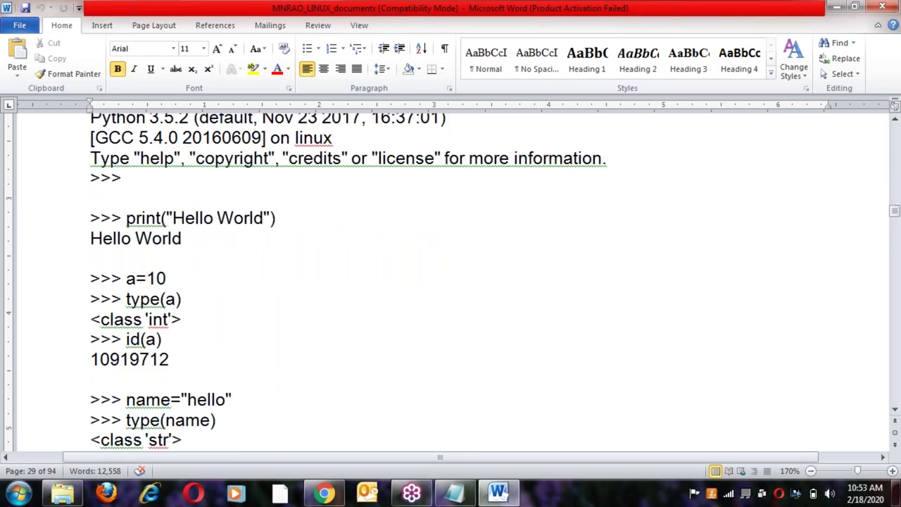
{"action": "scroll", "coordinate": [211, 316], "scroll_direction": "down", "scroll_amount": 15}
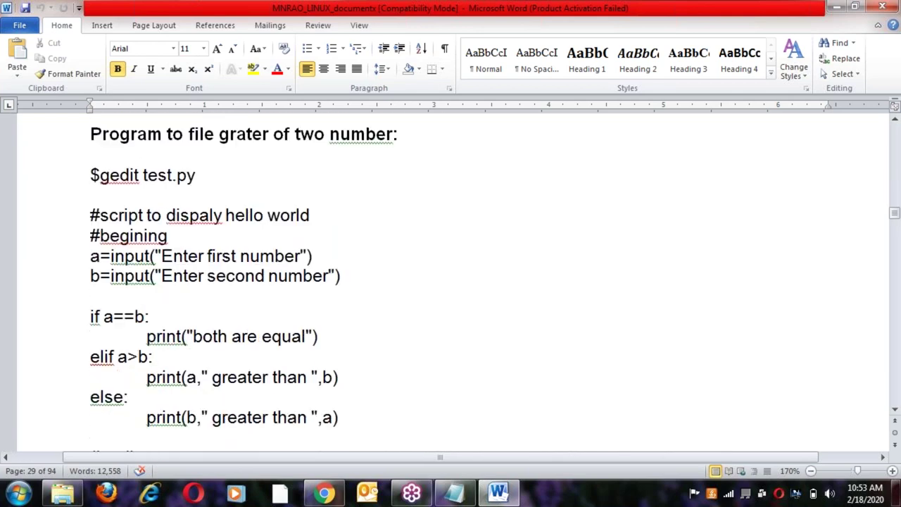
{"action": "scroll", "coordinate": [211, 316], "scroll_direction": "down", "scroll_amount": 15}
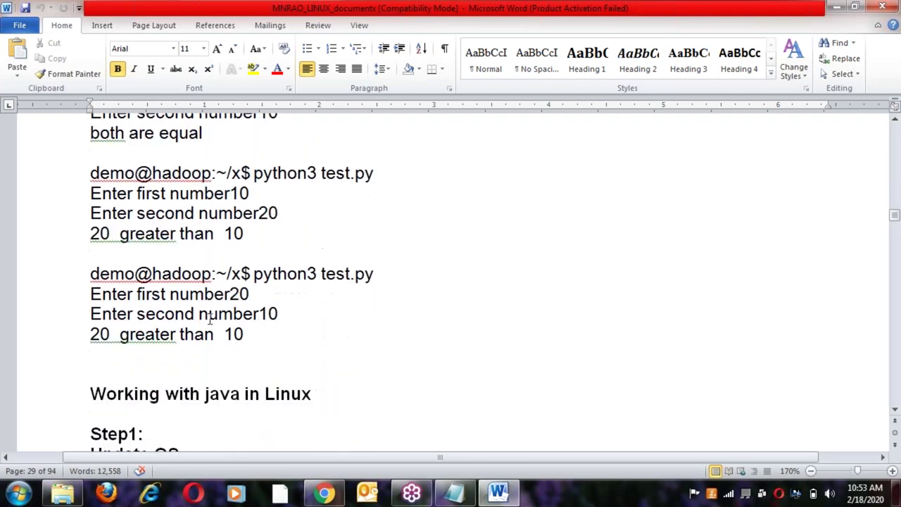
{"action": "scroll", "coordinate": [221, 239], "scroll_direction": "down", "scroll_amount": 4}
{"action": "scroll", "coordinate": [221, 239], "scroll_direction": "up", "scroll_amount": 5}
{"action": "left_click", "coordinate": [222, 224]}
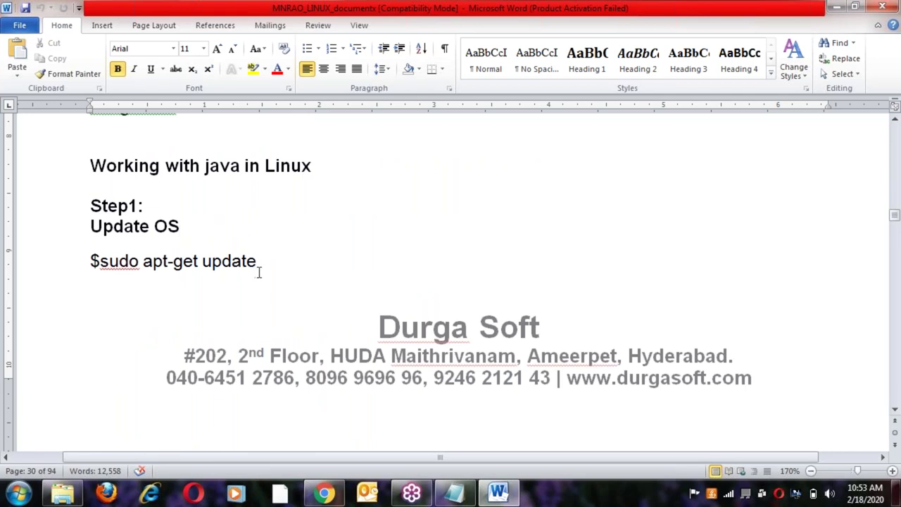
{"action": "left_click", "coordinate": [277, 261]}
{"action": "left_click", "coordinate": [273, 171]}
{"action": "left_click", "coordinate": [230, 239]}
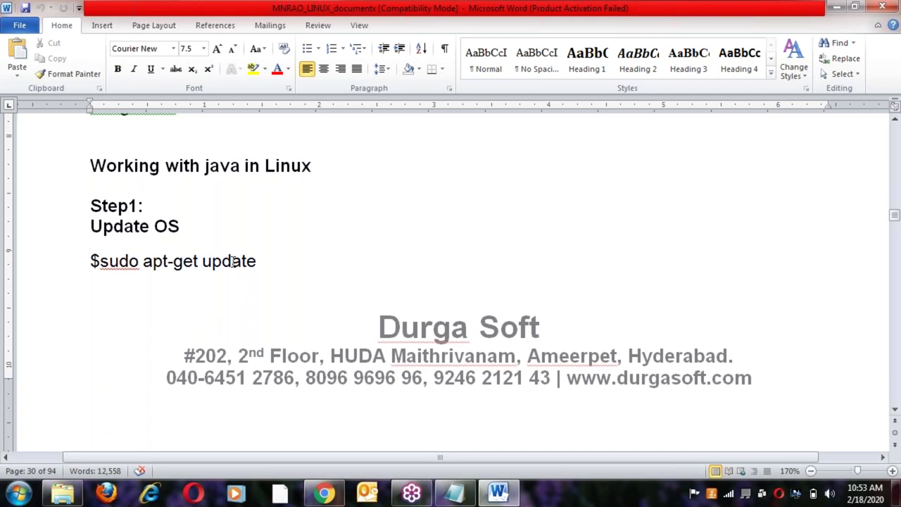
{"action": "scroll", "coordinate": [232, 261], "scroll_direction": "down", "scroll_amount": 2}
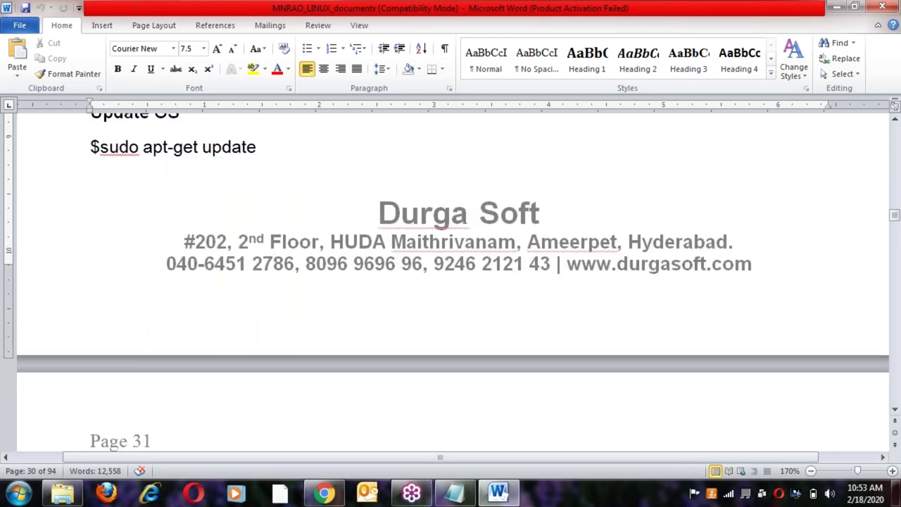
{"action": "scroll", "coordinate": [226, 310], "scroll_direction": "down", "scroll_amount": 8}
{"action": "left_click", "coordinate": [227, 309]}
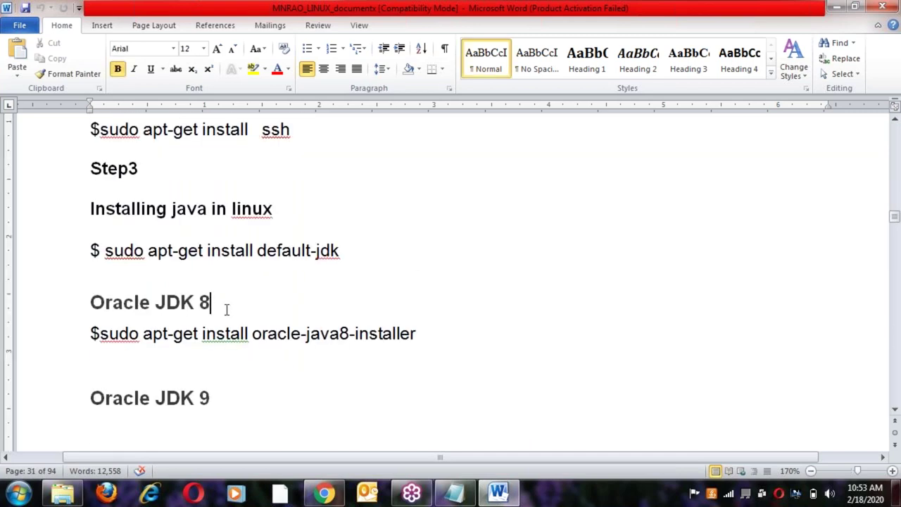
Step: Review the Oracle JDK 9, Java path setting and $java Test example notes
{"action": "left_click", "coordinate": [220, 399]}
{"action": "scroll", "coordinate": [221, 398], "scroll_direction": "down", "scroll_amount": 4}
{"action": "scroll", "coordinate": [221, 399], "scroll_direction": "down", "scroll_amount": 2}
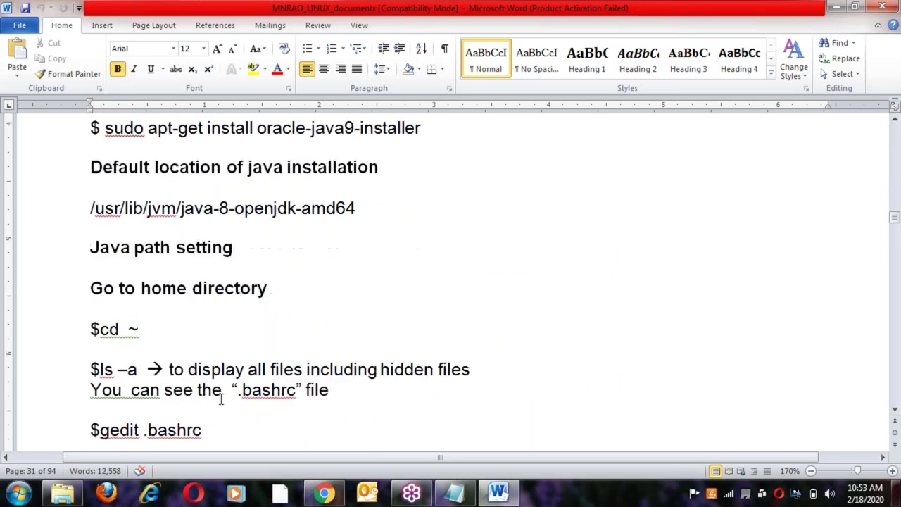
{"action": "scroll", "coordinate": [220, 398], "scroll_direction": "down", "scroll_amount": 5}
{"action": "left_click", "coordinate": [197, 346]}
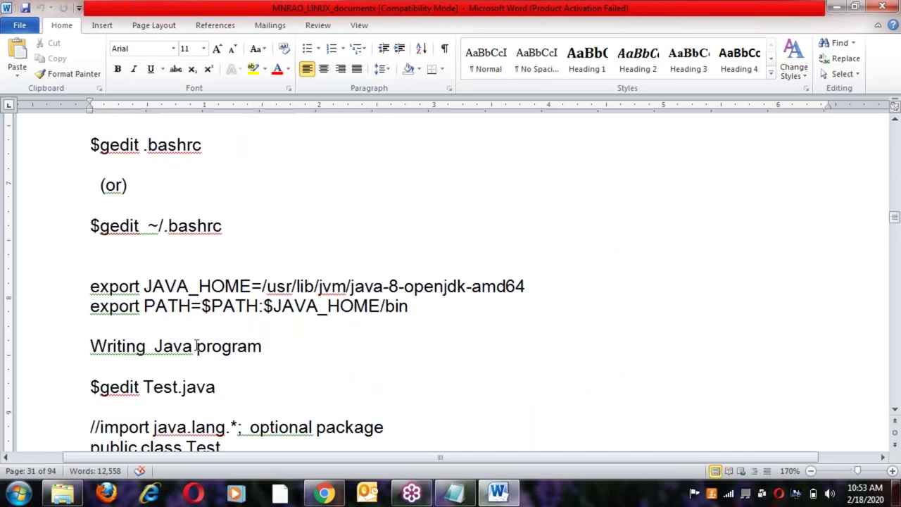
{"action": "scroll", "coordinate": [197, 346], "scroll_direction": "down", "scroll_amount": 1}
{"action": "scroll", "coordinate": [196, 345], "scroll_direction": "down", "scroll_amount": 1}
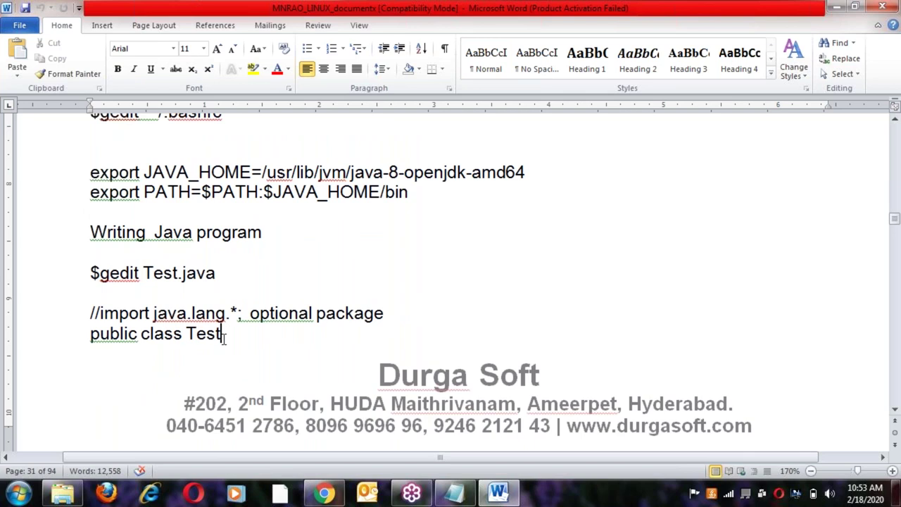
{"action": "scroll", "coordinate": [223, 338], "scroll_direction": "down", "scroll_amount": 9}
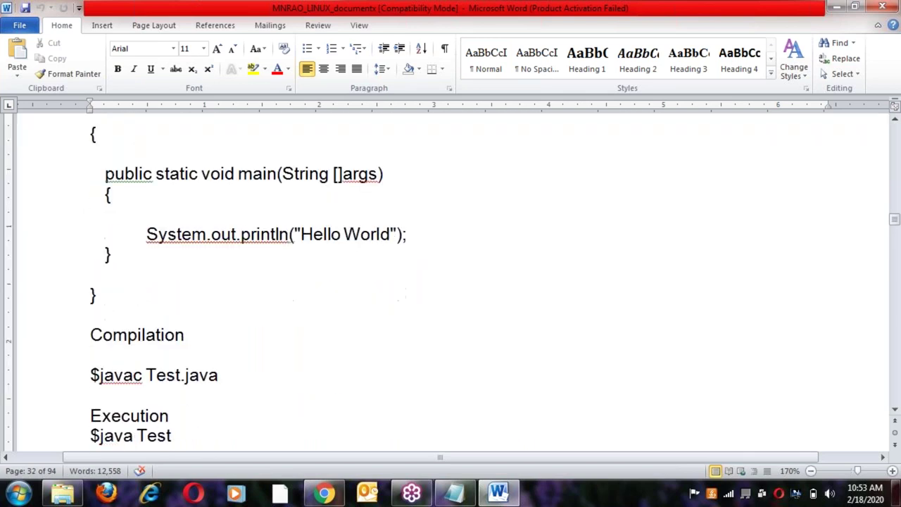
{"action": "scroll", "coordinate": [223, 322], "scroll_direction": "down", "scroll_amount": 2}
{"action": "left_click", "coordinate": [225, 323]}
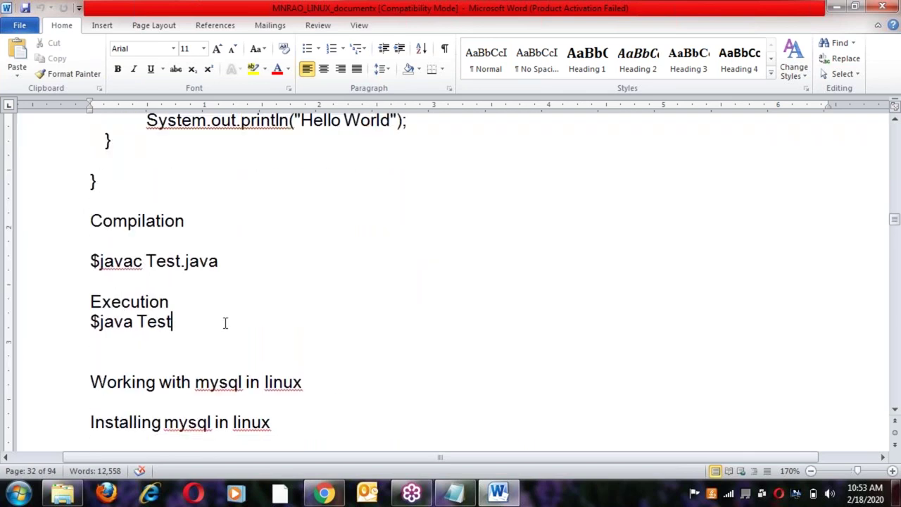
{"action": "scroll", "coordinate": [225, 323], "scroll_direction": "down", "scroll_amount": 2}
{"action": "left_click", "coordinate": [248, 227]}
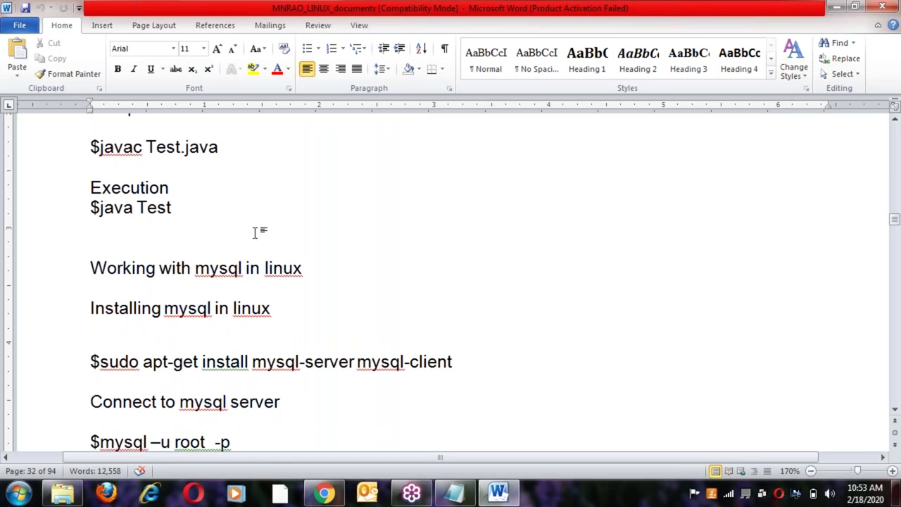
Step: Read the Working with mysql in linux section, from installation through Mysql>use mnrao
{"action": "left_click", "coordinate": [331, 261]}
{"action": "left_click", "coordinate": [277, 315]}
{"action": "left_click", "coordinate": [284, 403]}
{"action": "scroll", "coordinate": [284, 404], "scroll_direction": "down", "scroll_amount": 3}
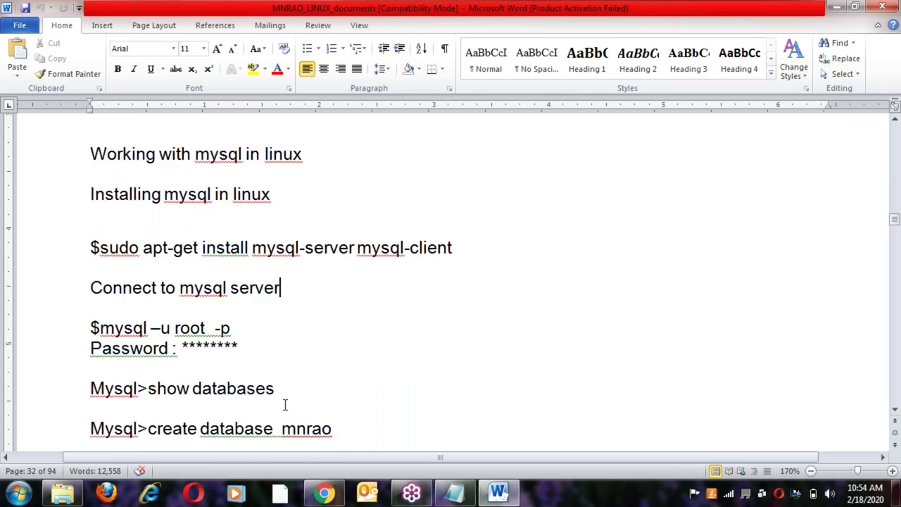
{"action": "left_click", "coordinate": [262, 419]}
{"action": "key", "text": "Up"}
{"action": "key", "text": "Up"}
{"action": "key", "text": "Up"}
{"action": "key", "text": "Up"}
{"action": "key", "text": "Up"}
{"action": "key", "text": "Up"}
{"action": "key", "text": "End"}
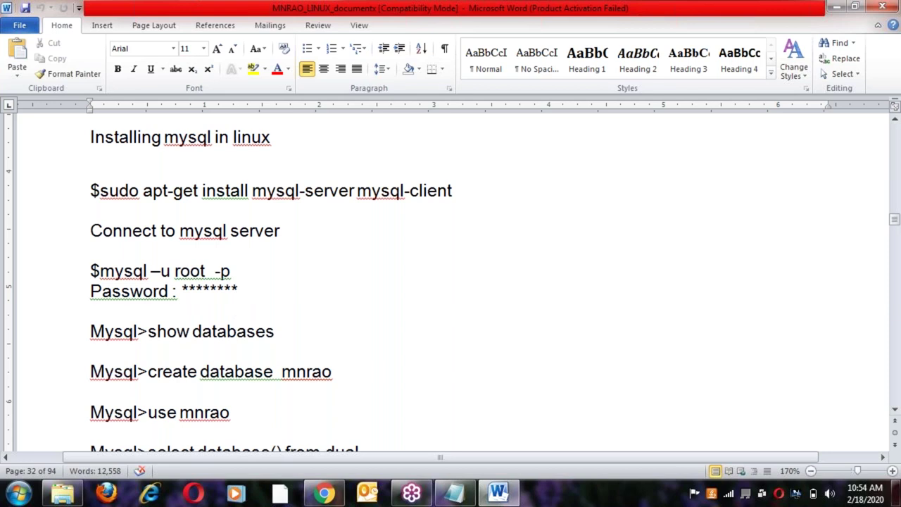
{"action": "scroll", "coordinate": [450, 282], "scroll_direction": "down", "scroll_amount": 4}
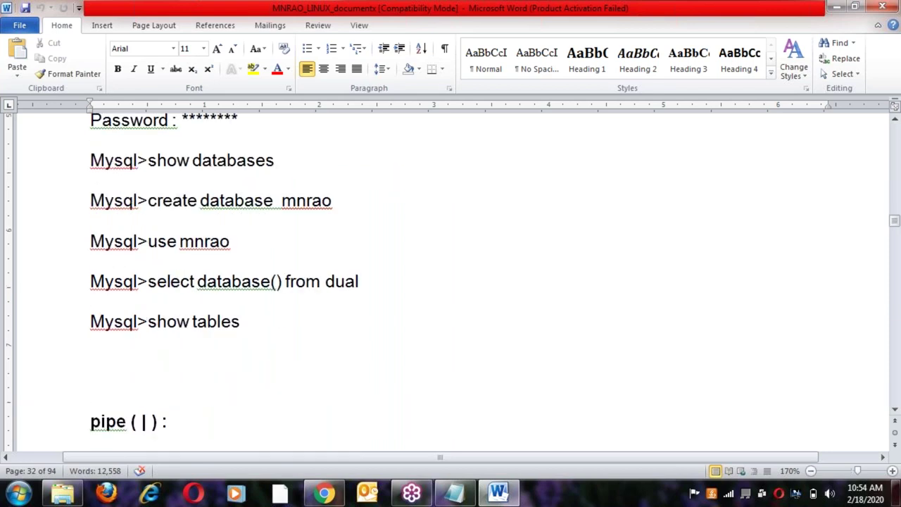
Step: Review the pipe ( | ) heading and the redirection to the right note
{"action": "scroll", "coordinate": [451, 282], "scroll_direction": "down", "scroll_amount": 2}
{"action": "left_click", "coordinate": [191, 253]}
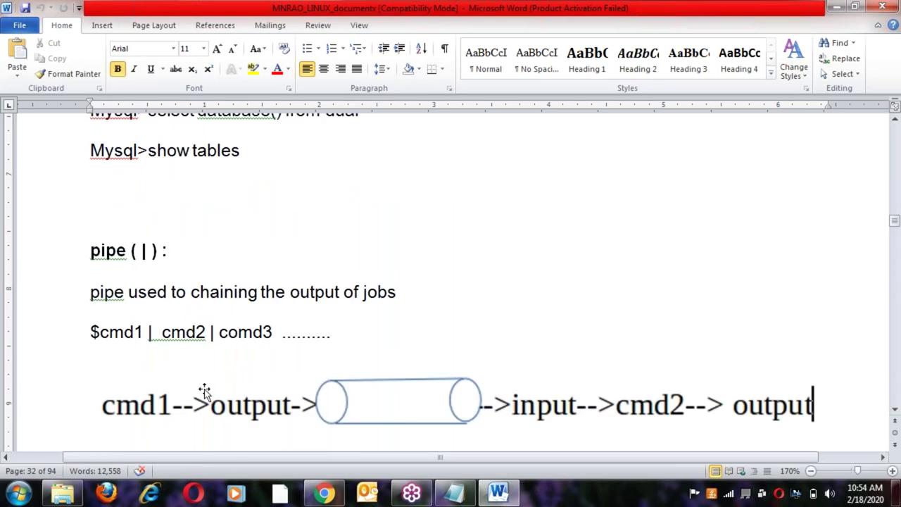
{"action": "scroll", "coordinate": [187, 303], "scroll_direction": "down", "scroll_amount": 1}
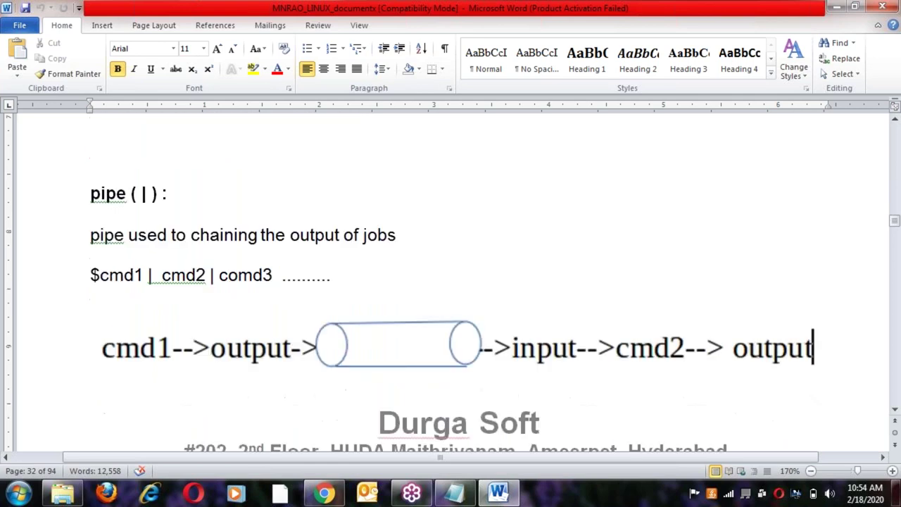
{"action": "scroll", "coordinate": [187, 307], "scroll_direction": "down", "scroll_amount": 6}
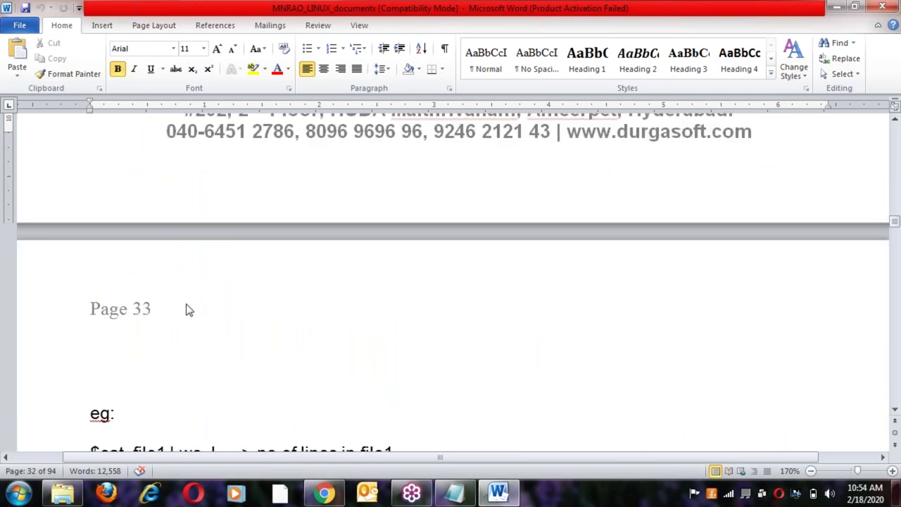
{"action": "scroll", "coordinate": [187, 309], "scroll_direction": "down", "scroll_amount": 8}
{"action": "left_click", "coordinate": [221, 351]}
Step: Move on to the replacing single chars line and the $tr example
{"action": "scroll", "coordinate": [221, 355], "scroll_direction": "down", "scroll_amount": 3}
{"action": "scroll", "coordinate": [221, 355], "scroll_direction": "down", "scroll_amount": 4}
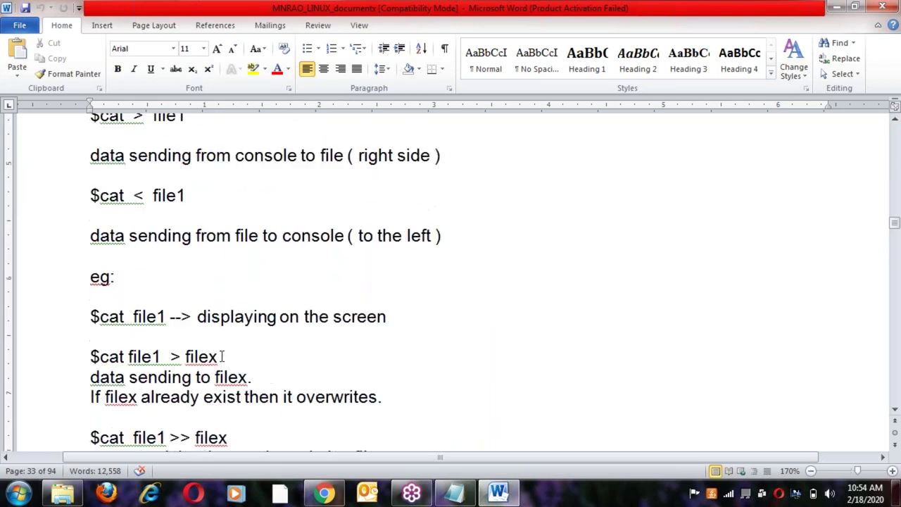
{"action": "scroll", "coordinate": [221, 357], "scroll_direction": "down", "scroll_amount": 12}
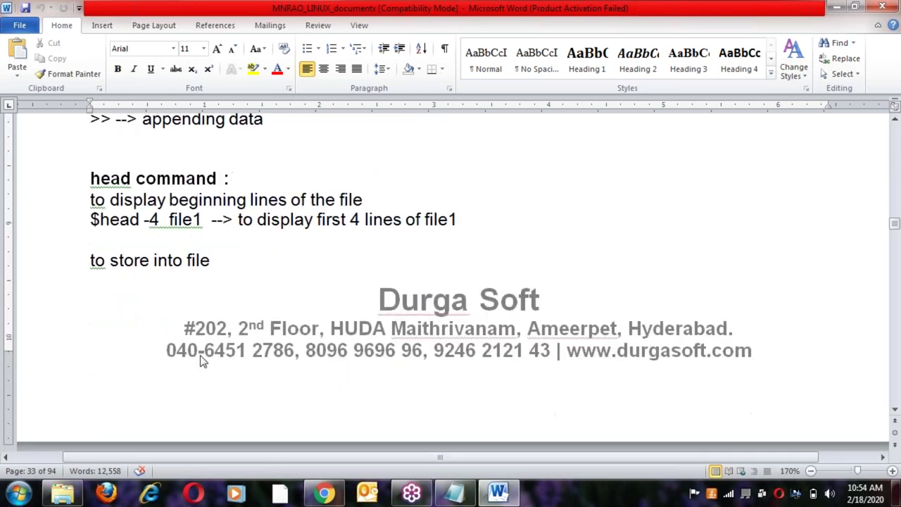
{"action": "scroll", "coordinate": [207, 326], "scroll_direction": "down", "scroll_amount": 7}
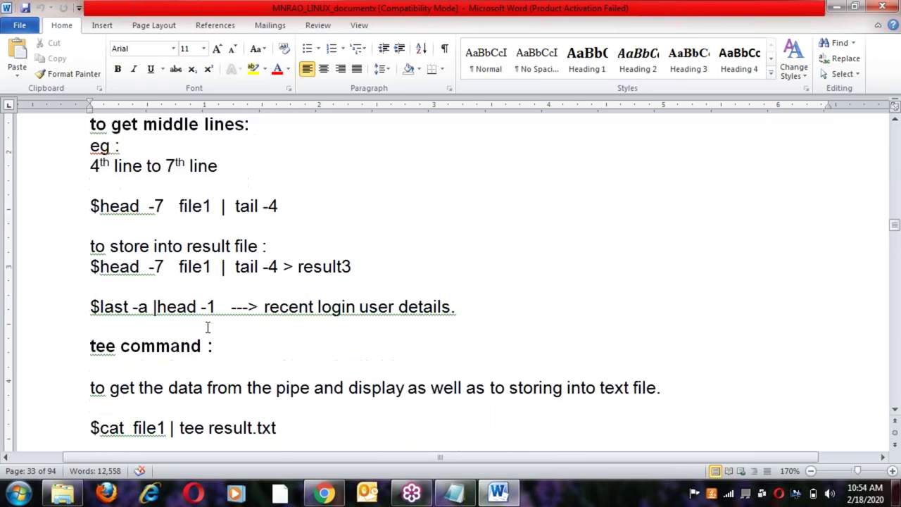
{"action": "scroll", "coordinate": [152, 268], "scroll_direction": "down", "scroll_amount": 3}
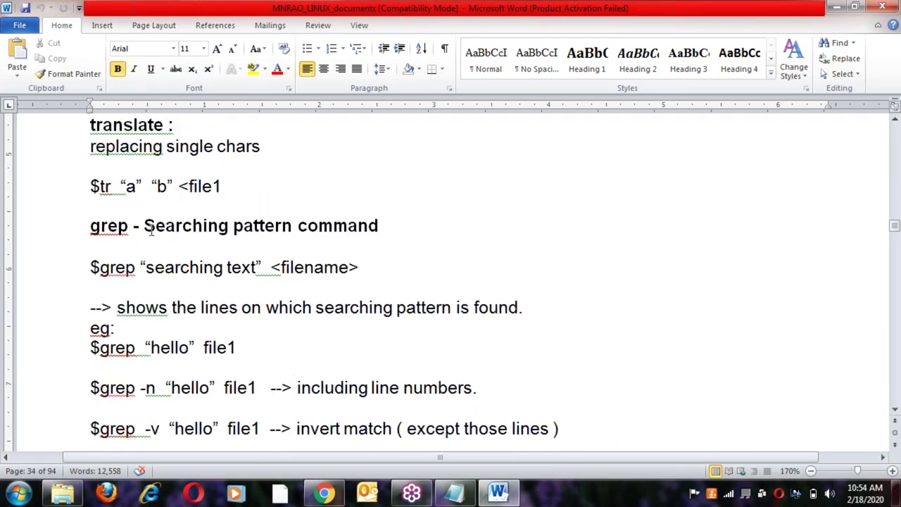
{"action": "left_click", "coordinate": [123, 158]}
{"action": "left_click", "coordinate": [156, 186]}
Step: Read the grep searching-text examples, then continue to the tar command section
{"action": "left_click", "coordinate": [174, 244]}
{"action": "double_click", "coordinate": [107, 226]}
{"action": "left_click", "coordinate": [166, 267]}
{"action": "left_click", "coordinate": [188, 332]}
{"action": "left_click", "coordinate": [156, 273]}
{"action": "scroll", "coordinate": [166, 348], "scroll_direction": "down", "scroll_amount": 5}
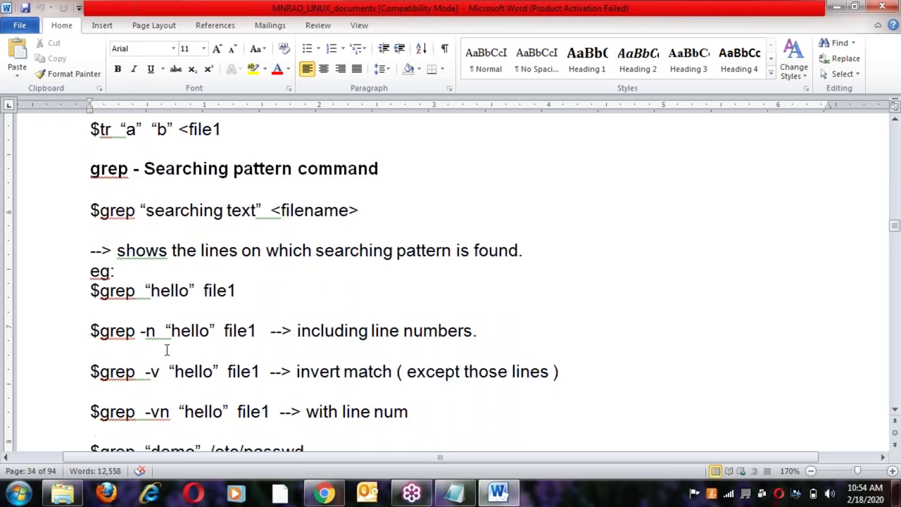
{"action": "scroll", "coordinate": [166, 350], "scroll_direction": "down", "scroll_amount": 3}
{"action": "scroll", "coordinate": [166, 350], "scroll_direction": "down", "scroll_amount": 10}
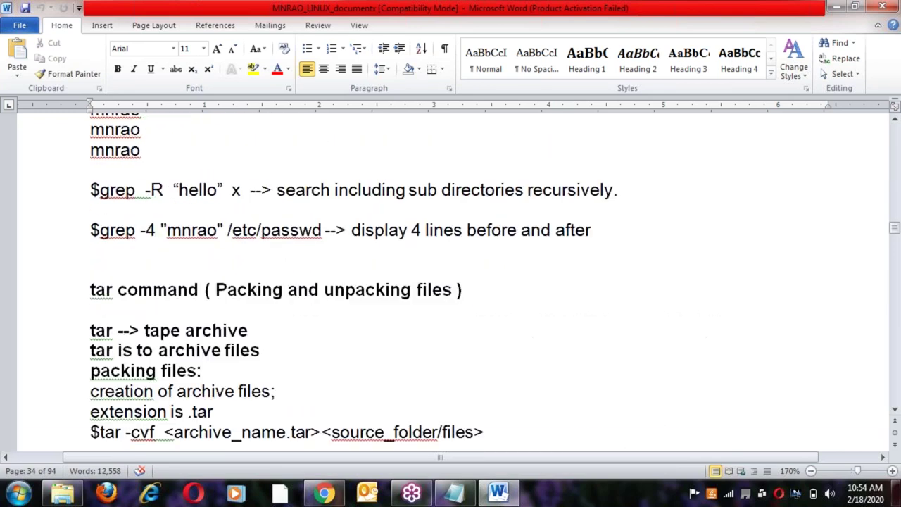
Step: Review the tar tape archive notes, archive creation and the z--> zip option
{"action": "left_click", "coordinate": [272, 273]}
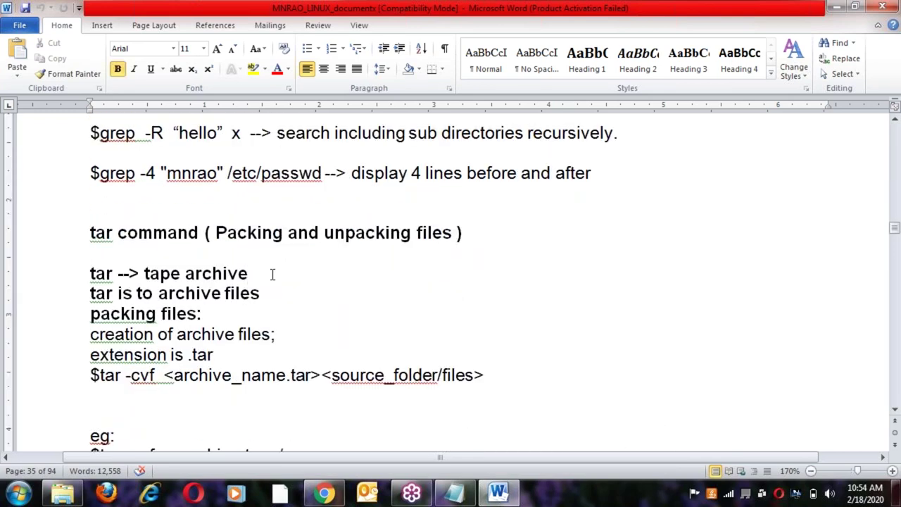
{"action": "left_click", "coordinate": [283, 339]}
{"action": "scroll", "coordinate": [282, 350], "scroll_direction": "down", "scroll_amount": 8}
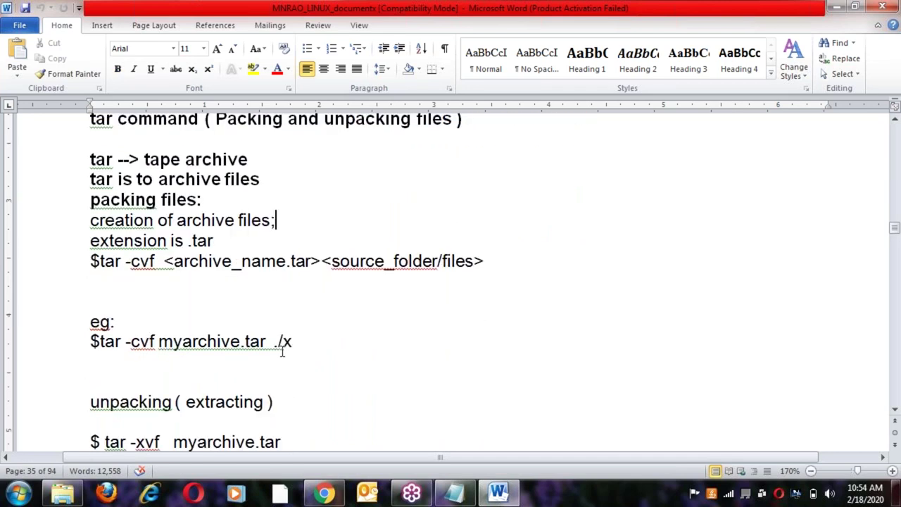
{"action": "scroll", "coordinate": [223, 363], "scroll_direction": "down", "scroll_amount": 10}
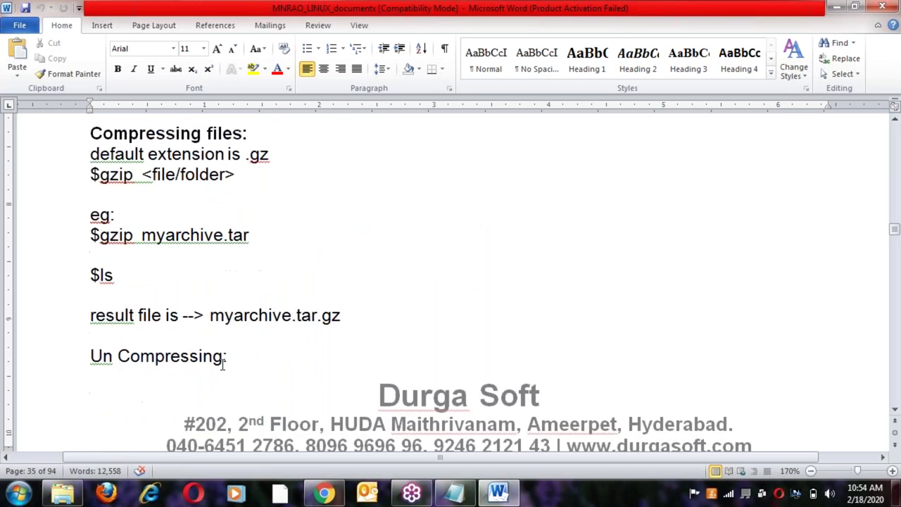
{"action": "left_click", "coordinate": [181, 209]}
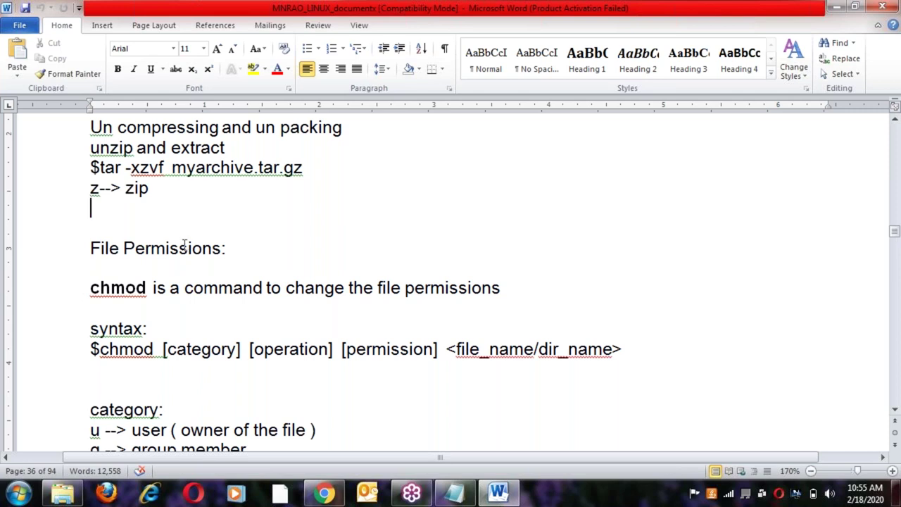
Step: Read the File Permissions and chmod notes, continuing past the umask explanation
{"action": "double_click", "coordinate": [183, 245]}
{"action": "left_click", "coordinate": [266, 257]}
{"action": "left_click", "coordinate": [216, 290]}
{"action": "scroll", "coordinate": [209, 301], "scroll_direction": "down", "scroll_amount": 1}
{"action": "double_click", "coordinate": [138, 230]}
{"action": "left_click", "coordinate": [91, 331]}
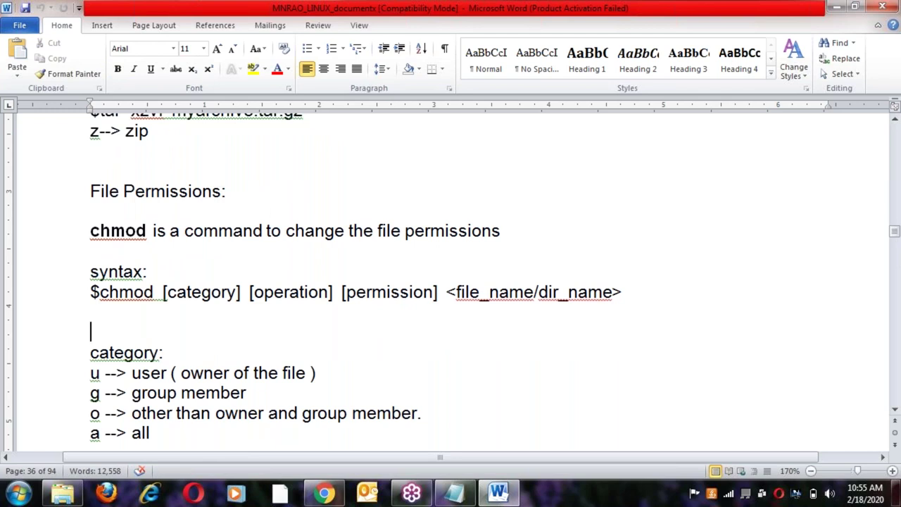
{"action": "scroll", "coordinate": [450, 282], "scroll_direction": "down", "scroll_amount": 1}
{"action": "scroll", "coordinate": [450, 282], "scroll_direction": "down", "scroll_amount": 9}
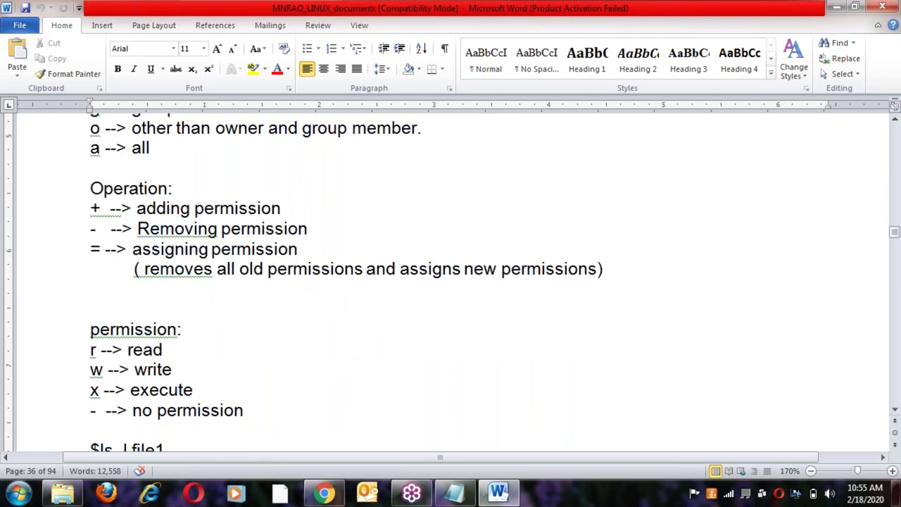
{"action": "scroll", "coordinate": [450, 281], "scroll_direction": "down", "scroll_amount": 10}
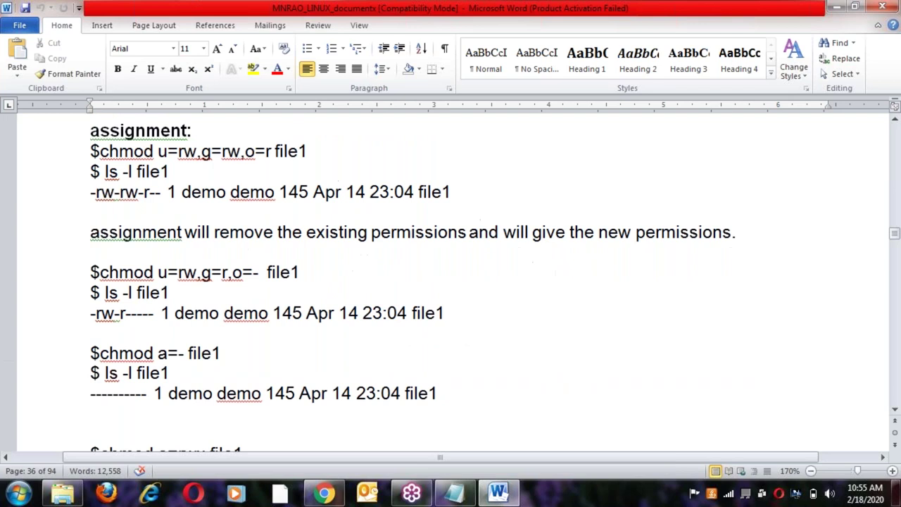
{"action": "scroll", "coordinate": [451, 281], "scroll_direction": "down", "scroll_amount": 10}
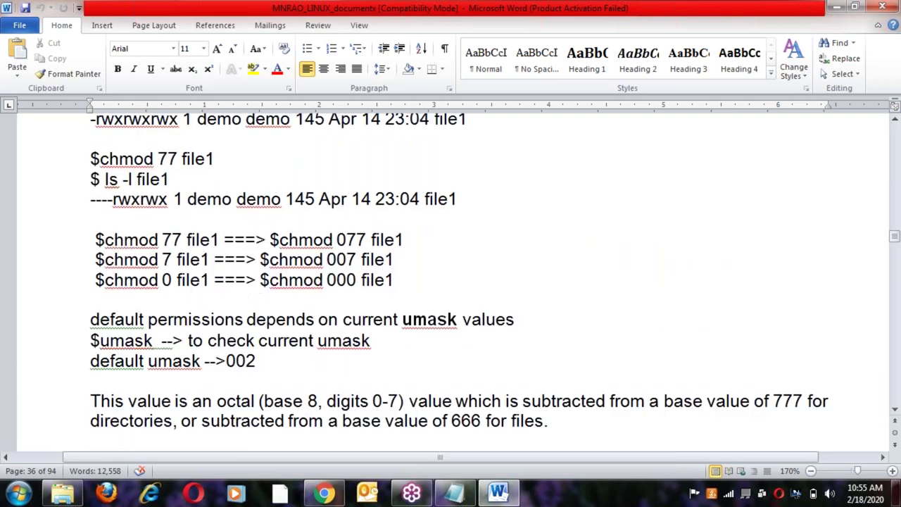
{"action": "scroll", "coordinate": [450, 282], "scroll_direction": "down", "scroll_amount": 10}
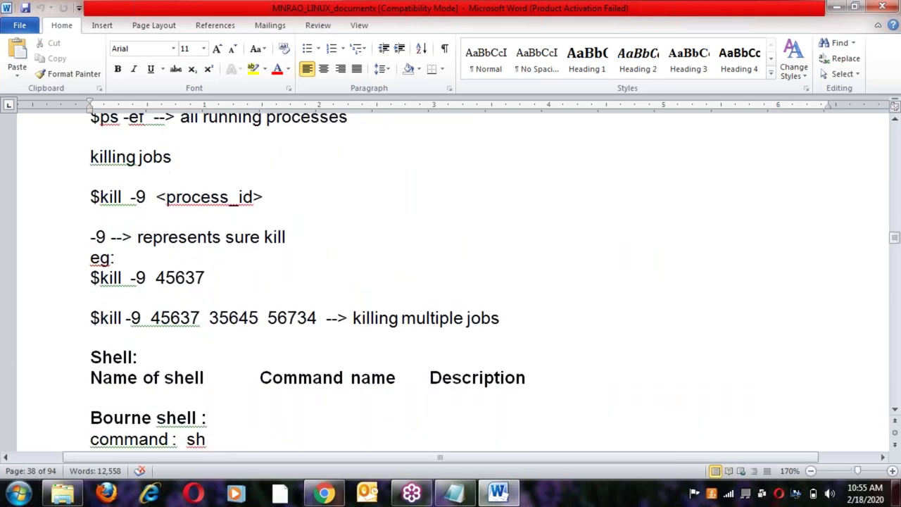
Step: Scroll the Word notes from the kill multiple jobs line down to the 'Shell scripting :' heading
{"action": "scroll", "coordinate": [225, 432], "scroll_direction": "up", "scroll_amount": 1}
{"action": "scroll", "coordinate": [539, 251], "scroll_direction": "down", "scroll_amount": 4}
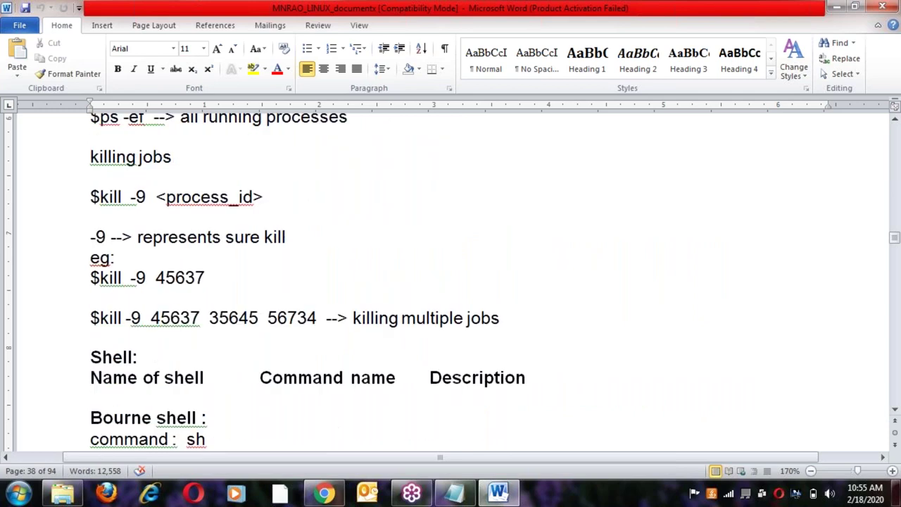
{"action": "left_click", "coordinate": [539, 251]}
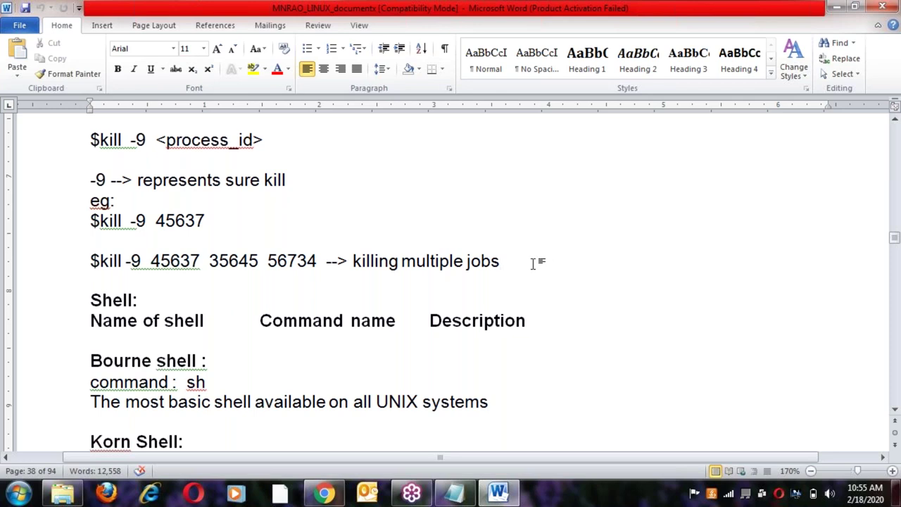
{"action": "scroll", "coordinate": [533, 263], "scroll_direction": "down", "scroll_amount": 10}
{"action": "scroll", "coordinate": [523, 268], "scroll_direction": "down", "scroll_amount": 10}
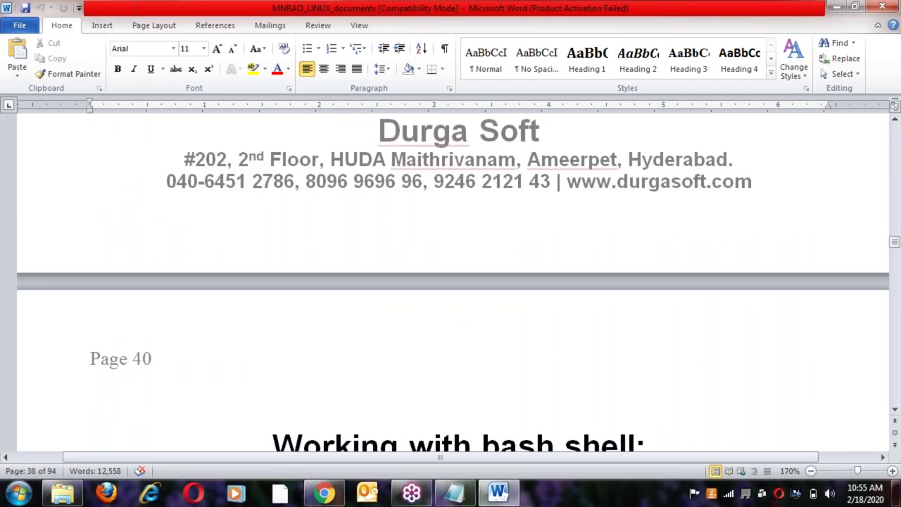
{"action": "scroll", "coordinate": [354, 276], "scroll_direction": "down", "scroll_amount": 3}
{"action": "left_click", "coordinate": [222, 323]}
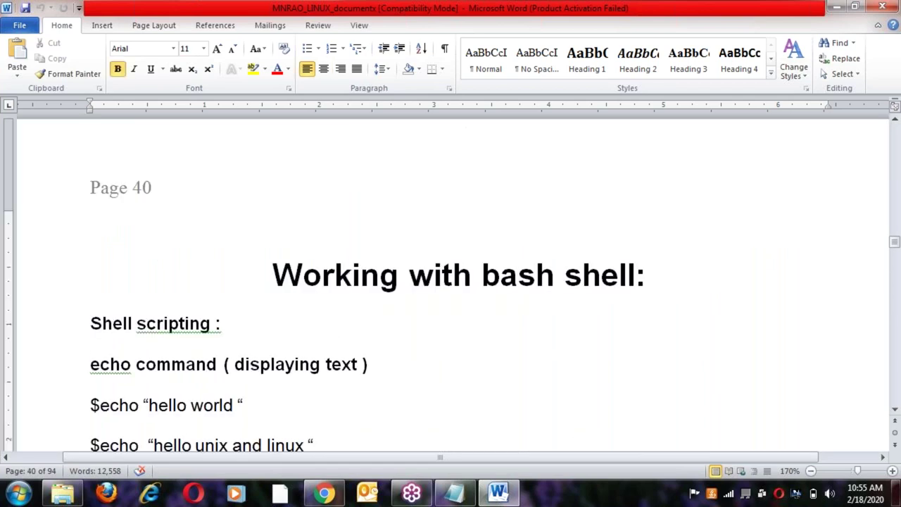
Step: Scroll past the bash scripting and variables notes to the blank line below gedit .bashrc on page 42
{"action": "scroll", "coordinate": [450, 281], "scroll_direction": "down", "scroll_amount": 1}
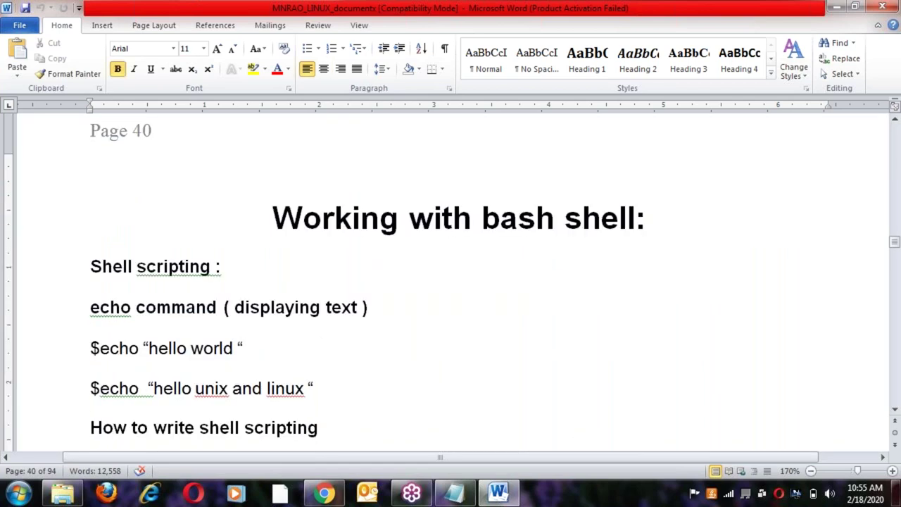
{"action": "scroll", "coordinate": [450, 281], "scroll_direction": "down", "scroll_amount": 1}
{"action": "scroll", "coordinate": [451, 282], "scroll_direction": "down", "scroll_amount": 4}
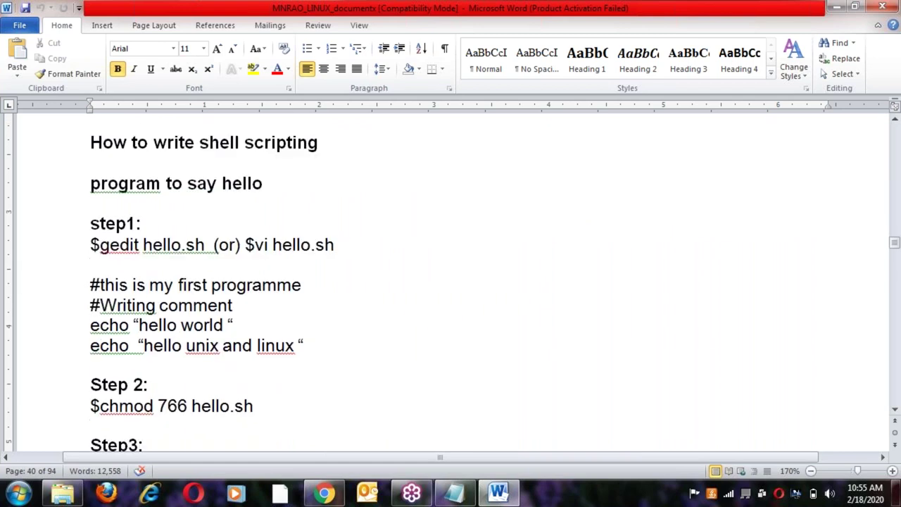
{"action": "scroll", "coordinate": [265, 319], "scroll_direction": "down", "scroll_amount": 10}
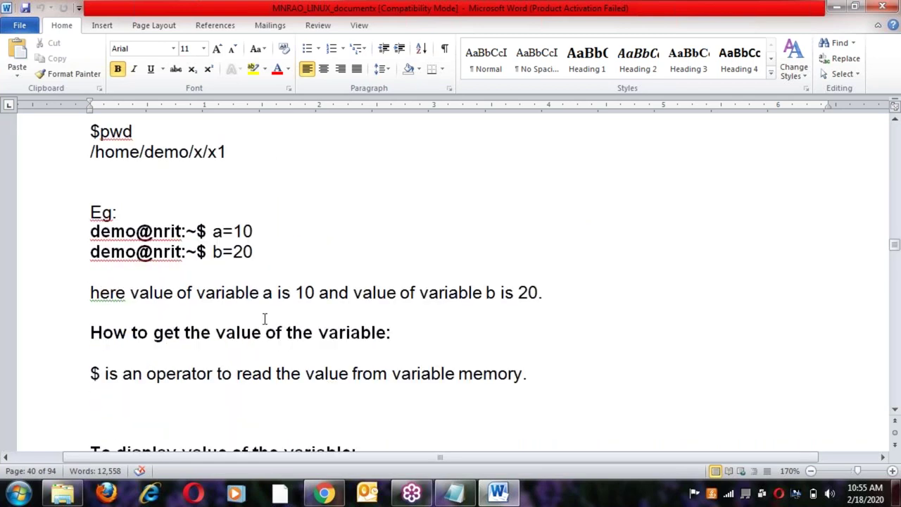
{"action": "scroll", "coordinate": [264, 319], "scroll_direction": "down", "scroll_amount": 10}
{"action": "left_click", "coordinate": [243, 260]}
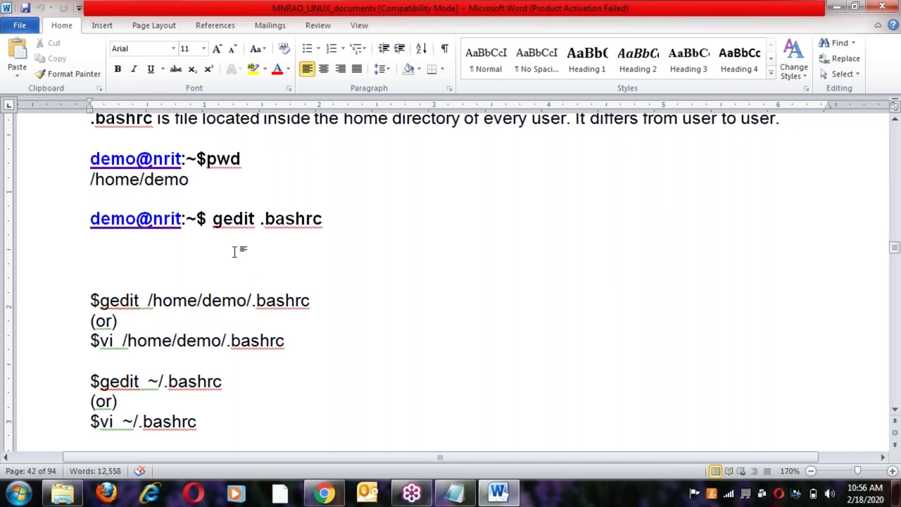
Step: Review the system-level .bashrc notes down to the profile line
{"action": "scroll", "coordinate": [235, 252], "scroll_direction": "down", "scroll_amount": 5}
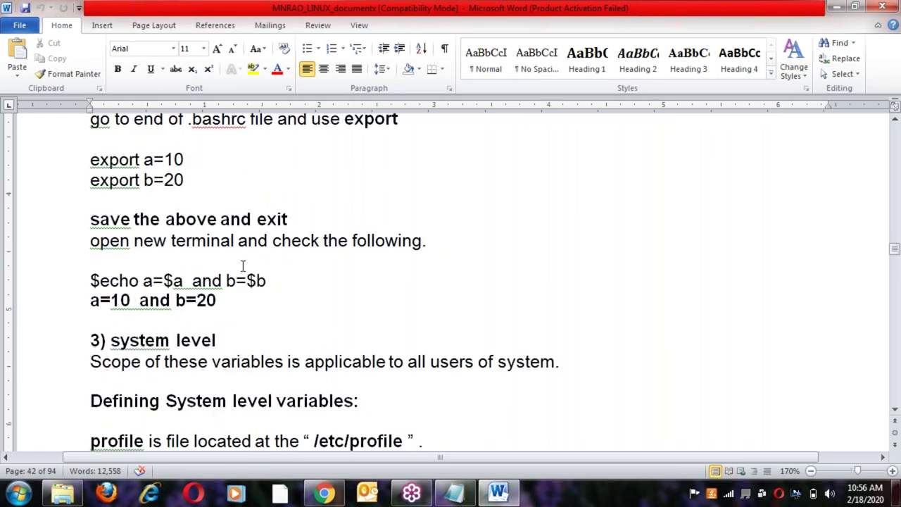
{"action": "left_click", "coordinate": [256, 335]}
{"action": "scroll", "coordinate": [257, 327], "scroll_direction": "down", "scroll_amount": 4}
{"action": "scroll", "coordinate": [263, 316], "scroll_direction": "up", "scroll_amount": 2}
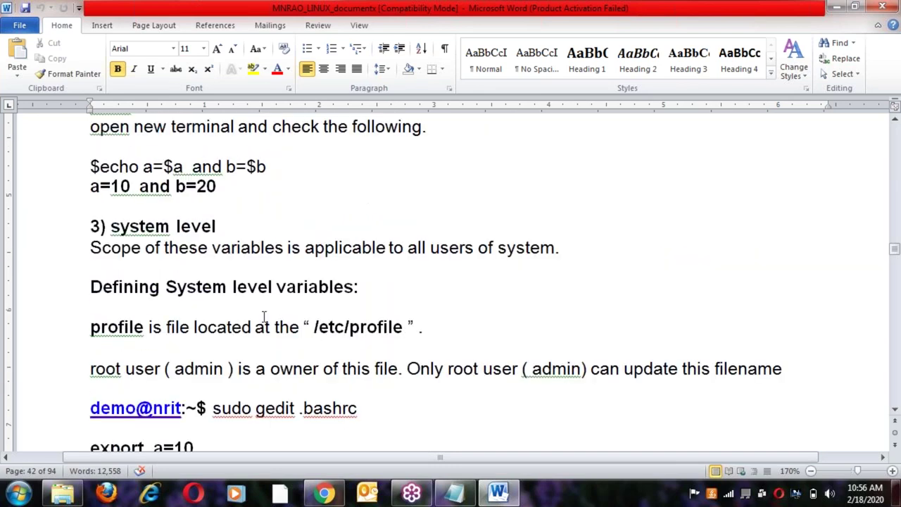
{"action": "scroll", "coordinate": [264, 316], "scroll_direction": "up", "scroll_amount": 6}
{"action": "scroll", "coordinate": [263, 316], "scroll_direction": "down", "scroll_amount": 3}
{"action": "scroll", "coordinate": [263, 316], "scroll_direction": "down", "scroll_amount": 4}
{"action": "left_click", "coordinate": [279, 350]}
Step: Jump to page 43 and read the read-only variables and $x=30 examples
{"action": "key", "text": "Page_Down"}
{"action": "key", "text": "Page_Down"}
{"action": "key", "text": "Page_Down"}
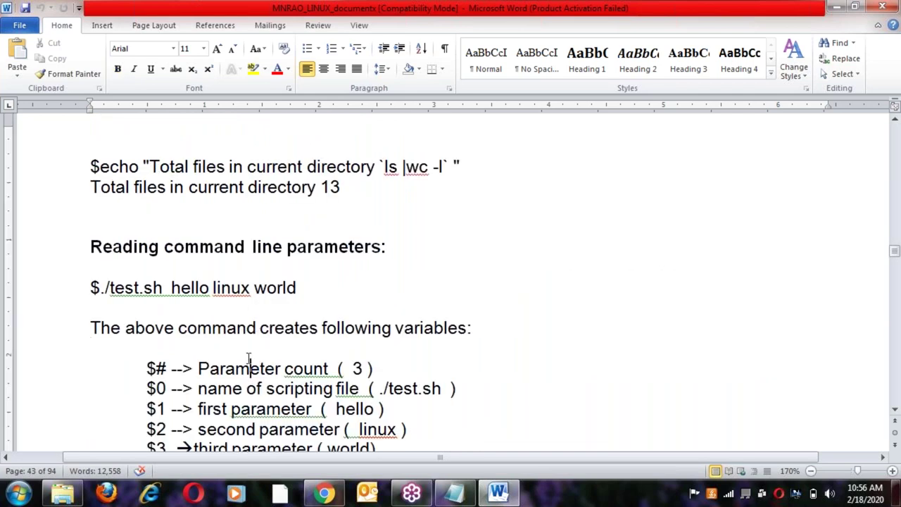
{"action": "left_click", "coordinate": [260, 329]}
{"action": "scroll", "coordinate": [263, 335], "scroll_direction": "down", "scroll_amount": 4}
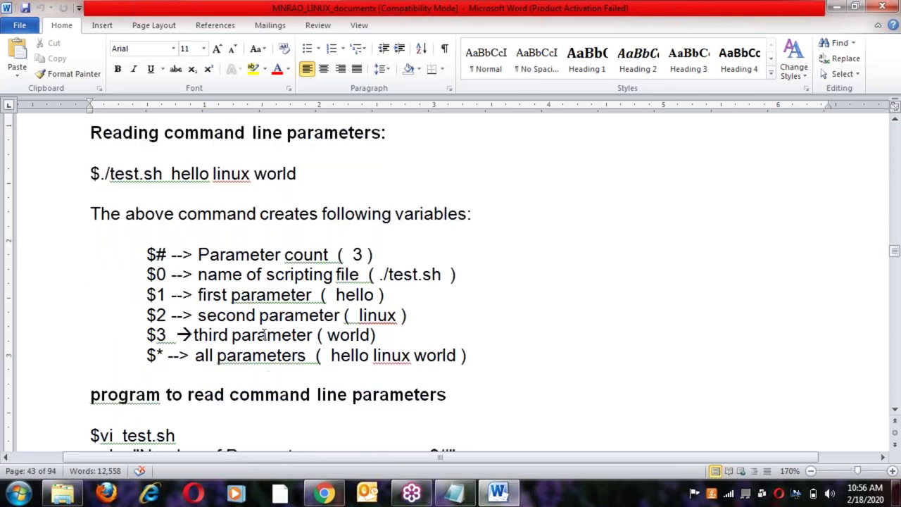
{"action": "scroll", "coordinate": [263, 335], "scroll_direction": "down", "scroll_amount": 12}
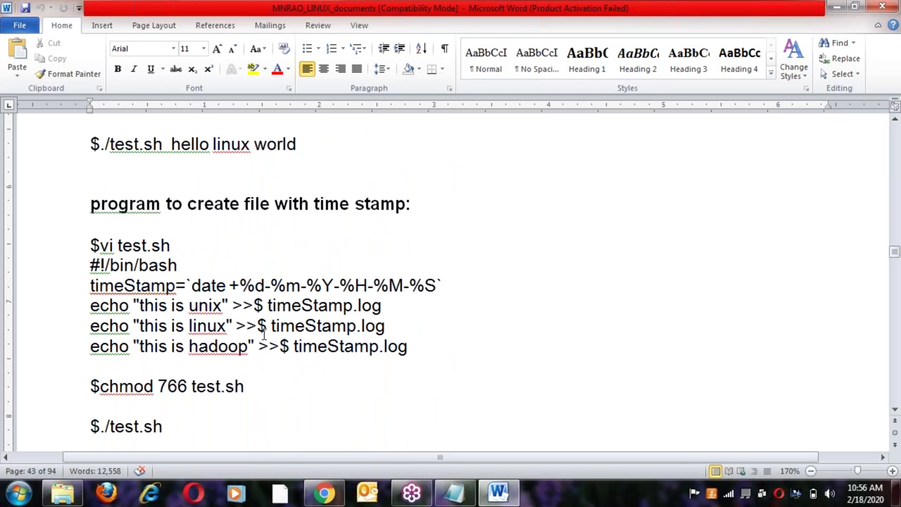
{"action": "scroll", "coordinate": [282, 282], "scroll_direction": "down", "scroll_amount": 7}
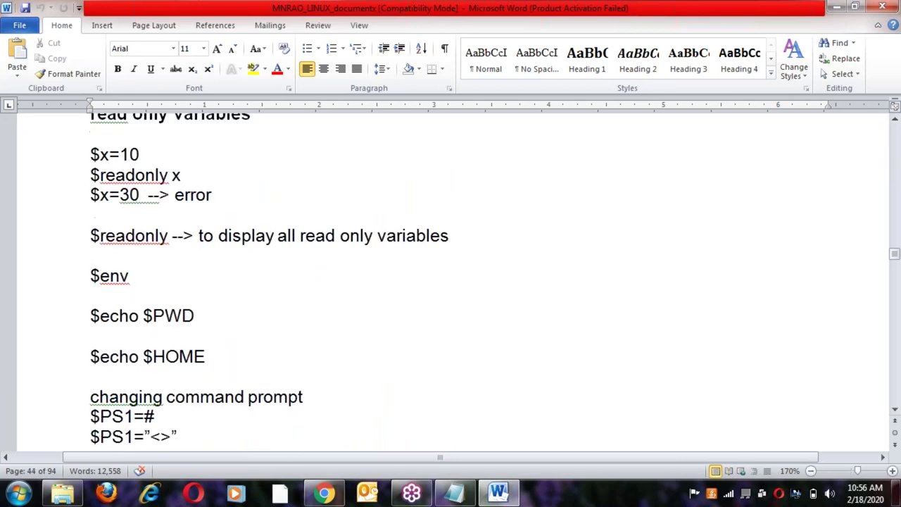
{"action": "scroll", "coordinate": [286, 279], "scroll_direction": "up", "scroll_amount": 4}
{"action": "left_click", "coordinate": [287, 280]}
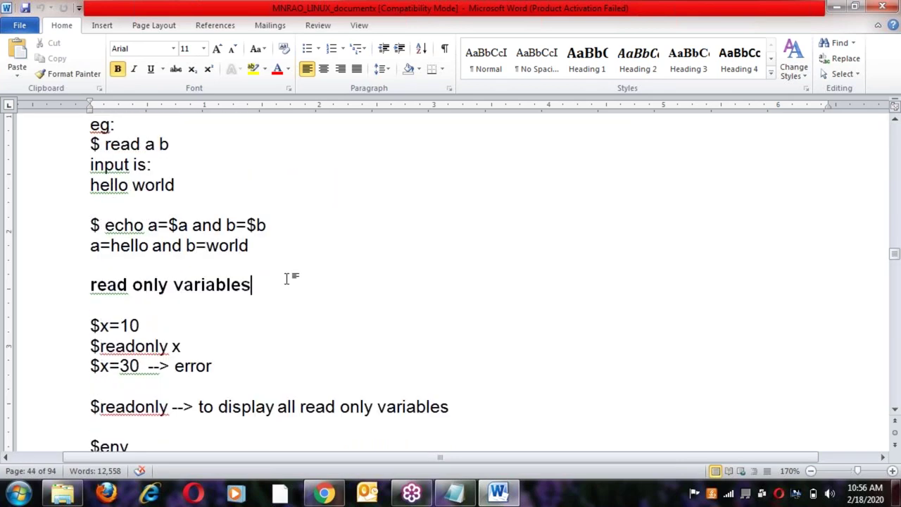
{"action": "left_click", "coordinate": [290, 372]}
Step: Reach the Operators section and go over the Arithmetic, Addition and Substraction entries
{"action": "scroll", "coordinate": [291, 372], "scroll_direction": "down", "scroll_amount": 5}
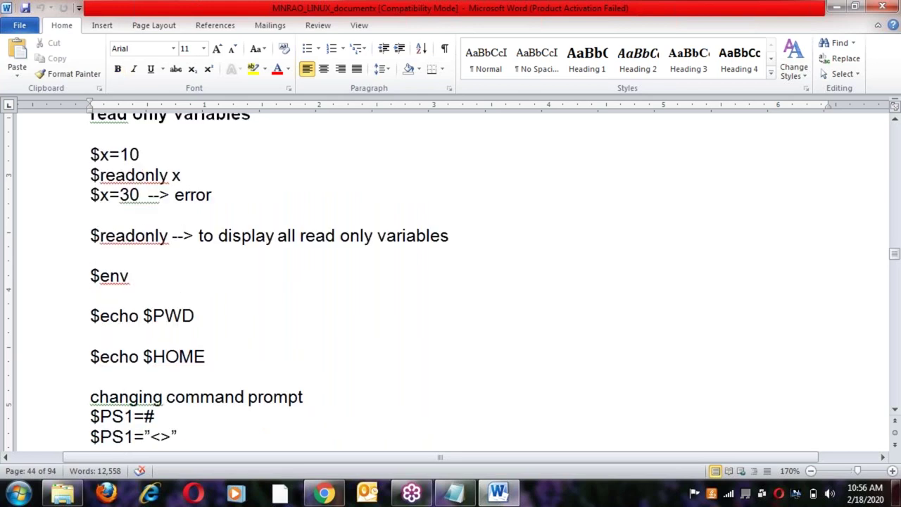
{"action": "scroll", "coordinate": [291, 372], "scroll_direction": "down", "scroll_amount": 1}
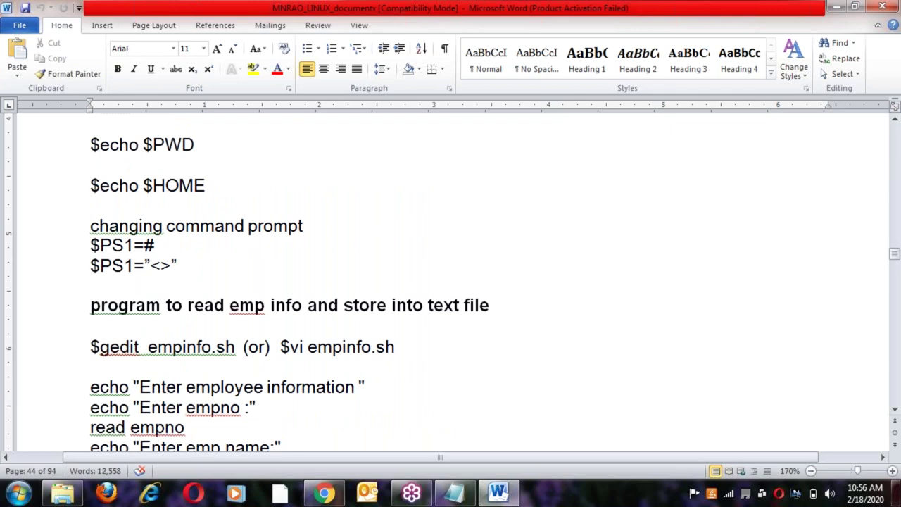
{"action": "scroll", "coordinate": [291, 372], "scroll_direction": "down", "scroll_amount": 10}
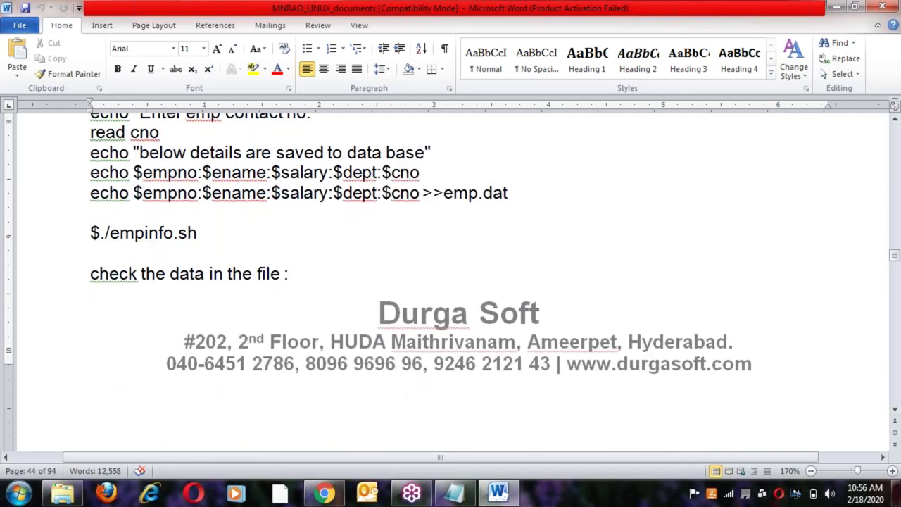
{"action": "scroll", "coordinate": [287, 328], "scroll_direction": "down", "scroll_amount": 2}
{"action": "scroll", "coordinate": [287, 328], "scroll_direction": "up", "scroll_amount": 1}
{"action": "double_click", "coordinate": [136, 228]}
{"action": "left_click", "coordinate": [251, 228]}
{"action": "left_click", "coordinate": [225, 286]}
{"action": "left_click", "coordinate": [105, 310]}
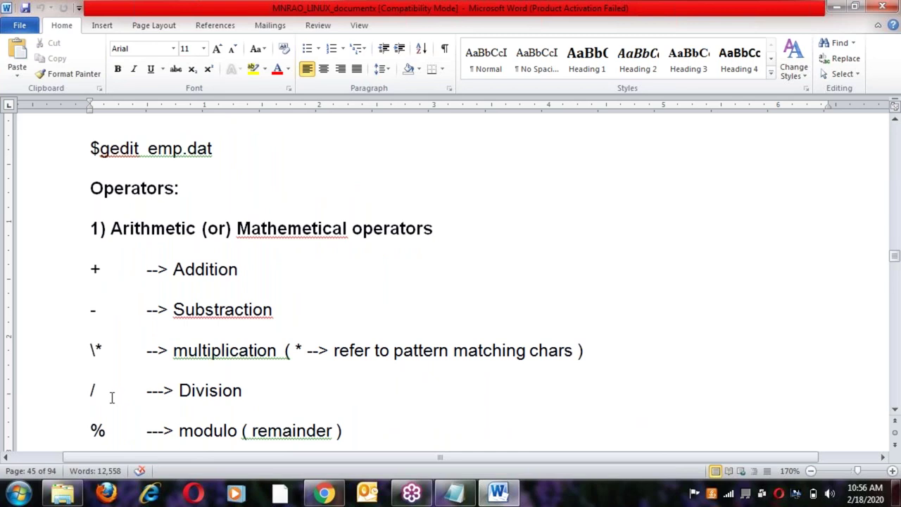
Step: Go through the relational operators -ge, -lt, -le and -eq
{"action": "scroll", "coordinate": [111, 398], "scroll_direction": "down", "scroll_amount": 1}
{"action": "scroll", "coordinate": [111, 401], "scroll_direction": "down", "scroll_amount": 2}
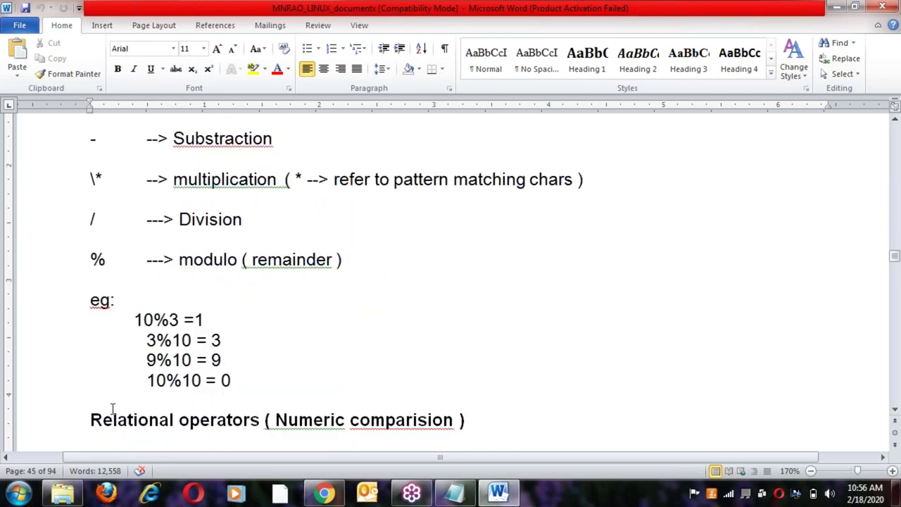
{"action": "scroll", "coordinate": [112, 409], "scroll_direction": "down", "scroll_amount": 2}
{"action": "scroll", "coordinate": [112, 411], "scroll_direction": "down", "scroll_amount": 2}
{"action": "left_click", "coordinate": [114, 274]}
{"action": "left_click", "coordinate": [115, 314]}
{"action": "left_click", "coordinate": [119, 365]}
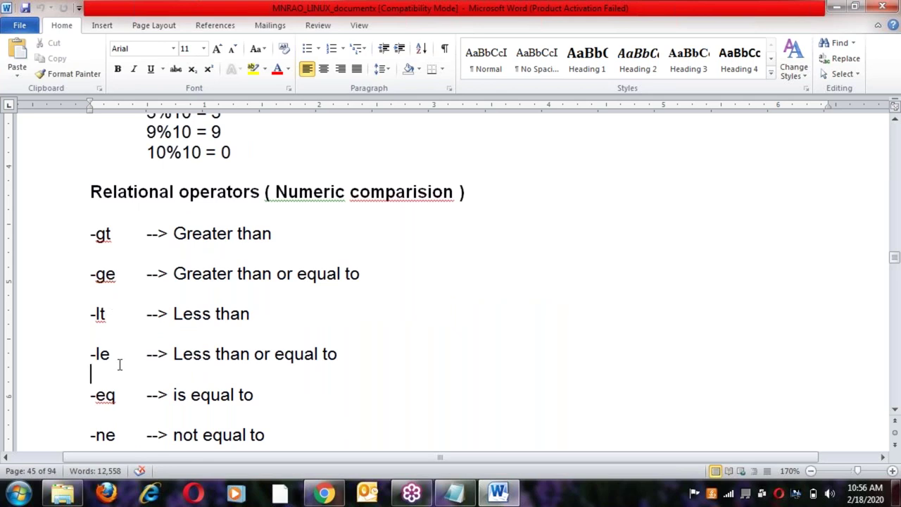
Step: Read through the logical operators down to the Not operator
{"action": "scroll", "coordinate": [121, 373], "scroll_direction": "down", "scroll_amount": 1}
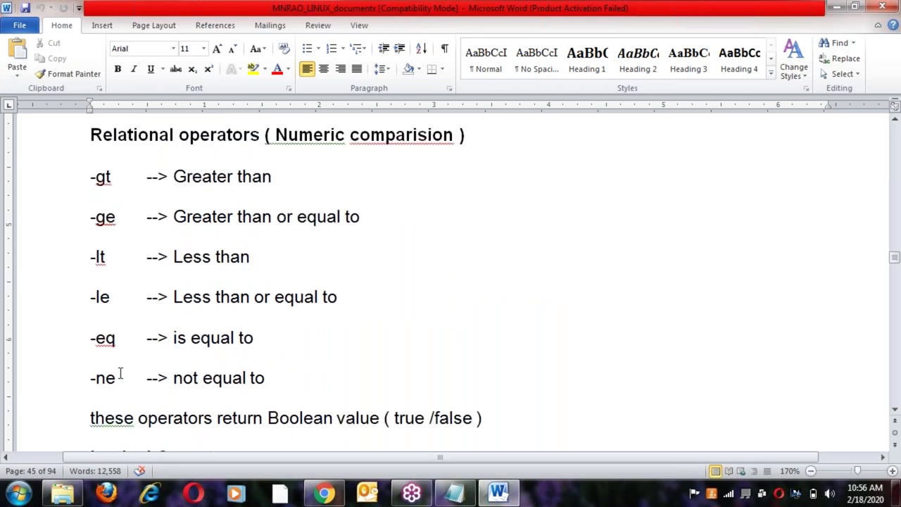
{"action": "scroll", "coordinate": [121, 373], "scroll_direction": "down", "scroll_amount": 3}
{"action": "scroll", "coordinate": [121, 373], "scroll_direction": "down", "scroll_amount": 2}
{"action": "left_click", "coordinate": [110, 335]}
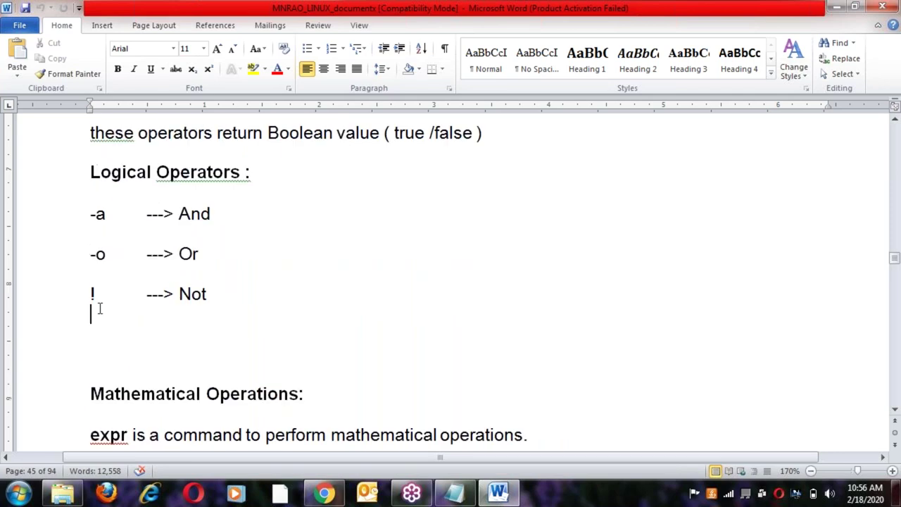
{"action": "left_click", "coordinate": [174, 333]}
Step: Select the Mathematical Operations heading and its expr syntax, then reach the math.sh example
{"action": "scroll", "coordinate": [167, 359], "scroll_direction": "down", "scroll_amount": 1}
{"action": "scroll", "coordinate": [167, 359], "scroll_direction": "down", "scroll_amount": 1}
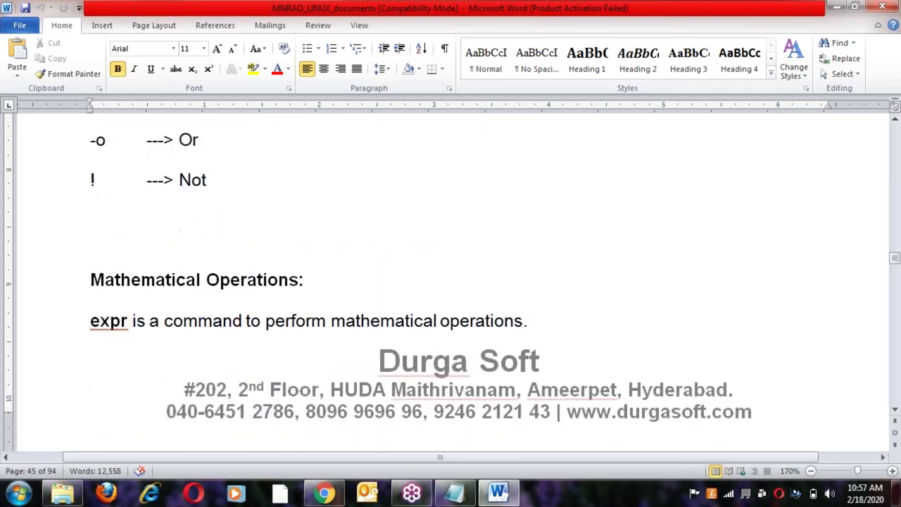
{"action": "scroll", "coordinate": [159, 281], "scroll_direction": "down", "scroll_amount": 2}
{"action": "triple_click", "coordinate": [159, 166]}
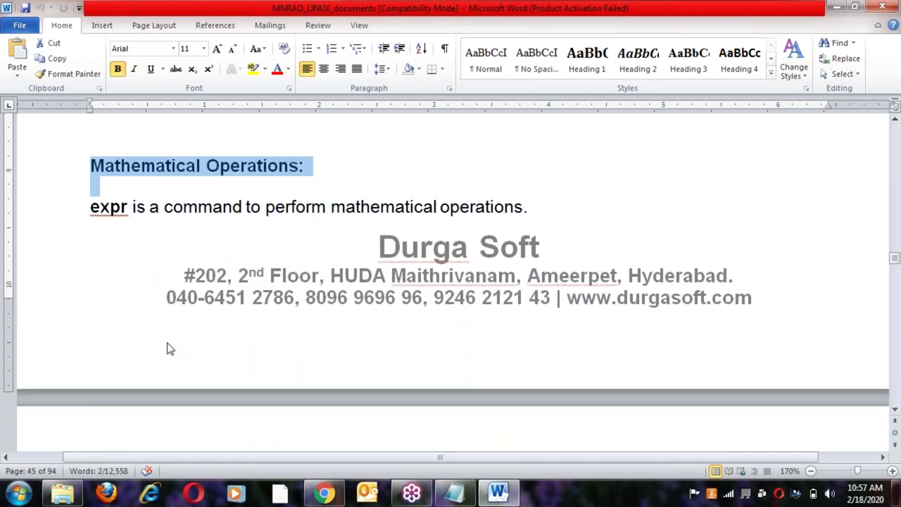
{"action": "scroll", "coordinate": [169, 346], "scroll_direction": "down", "scroll_amount": 3}
{"action": "scroll", "coordinate": [169, 345], "scroll_direction": "down", "scroll_amount": 3}
{"action": "left_click_drag", "start_coordinate": [92, 236], "coordinate": [212, 405]}
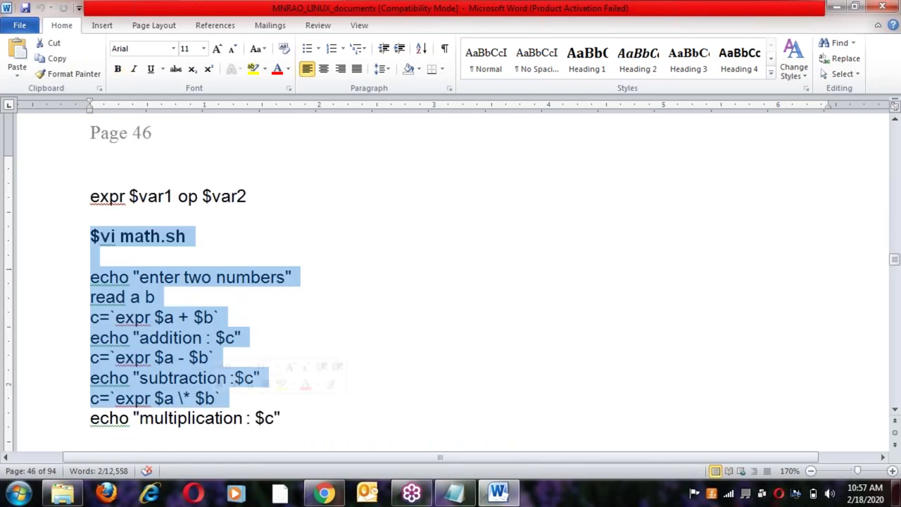
{"action": "scroll", "coordinate": [209, 412], "scroll_direction": "down", "scroll_amount": 6}
Step: Step through the if-statement notes: simple-if, if-else, nested-if and Ladder-if
{"action": "left_click", "coordinate": [149, 185]}
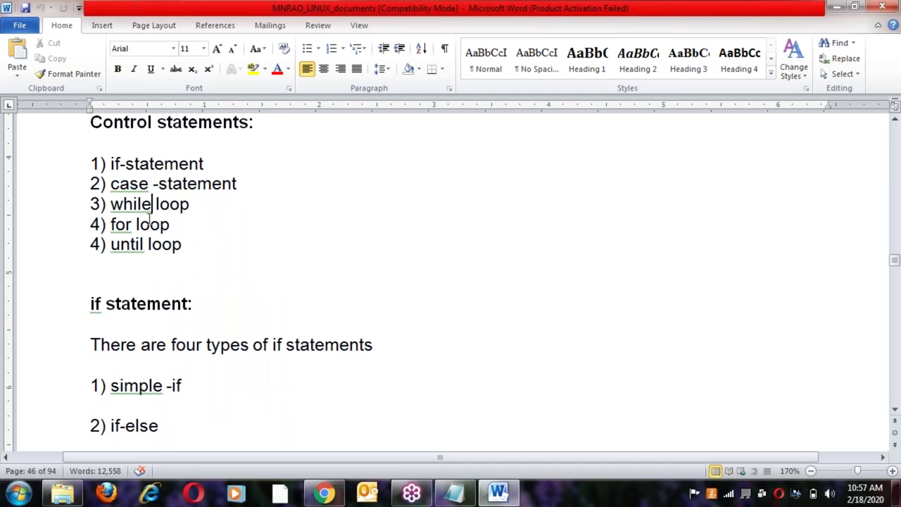
{"action": "left_click", "coordinate": [107, 164]}
{"action": "left_click", "coordinate": [227, 306]}
{"action": "left_click", "coordinate": [207, 402]}
{"action": "key", "text": "Down"}
{"action": "key", "text": "Down"}
{"action": "key", "text": "Down"}
{"action": "key", "text": "Down"}
{"action": "key", "text": "Down"}
{"action": "key", "text": "Down"}
{"action": "key", "text": "Down"}
{"action": "key", "text": "Down"}
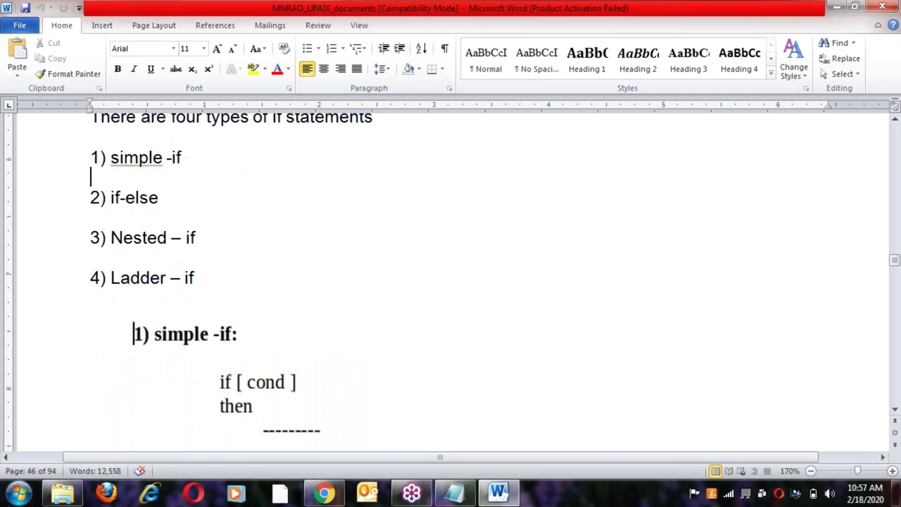
{"action": "scroll", "coordinate": [451, 281], "scroll_direction": "down", "scroll_amount": 2}
{"action": "key", "text": "Down"}
{"action": "key", "text": "Down"}
{"action": "key", "text": "Down"}
{"action": "key", "text": "Down"}
{"action": "key", "text": "Down"}
{"action": "key", "text": "Down"}
{"action": "key", "text": "Down"}
{"action": "key", "text": "Down"}
{"action": "key", "text": "Down"}
{"action": "key", "text": "Down"}
{"action": "key", "text": "Down"}
{"action": "key", "text": "Down"}
{"action": "key", "text": "Down"}
{"action": "key", "text": "Down"}
{"action": "key", "text": "Down"}
{"action": "key", "text": "Down"}
{"action": "key", "text": "Down"}
{"action": "key", "text": "Down"}
{"action": "key", "text": "Down"}
{"action": "key", "text": "Down"}
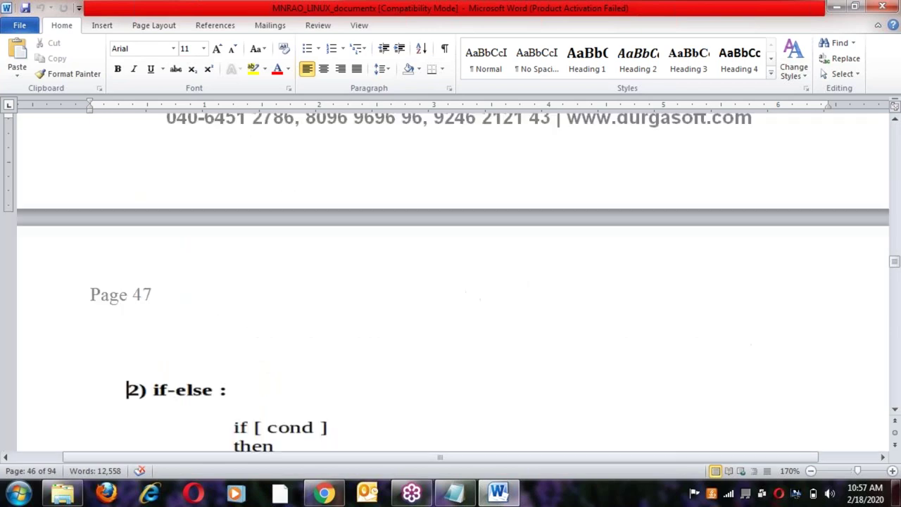
{"action": "key", "text": "Down"}
{"action": "key", "text": "Down"}
{"action": "key", "text": "Down"}
{"action": "key", "text": "Down"}
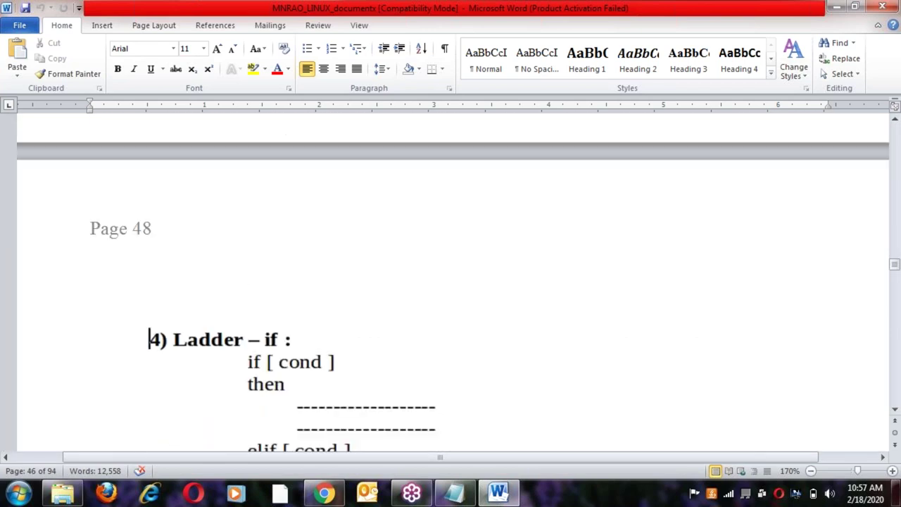
Step: Move on to the File Test section and read the -e and -s entries
{"action": "scroll", "coordinate": [228, 351], "scroll_direction": "down", "scroll_amount": 5}
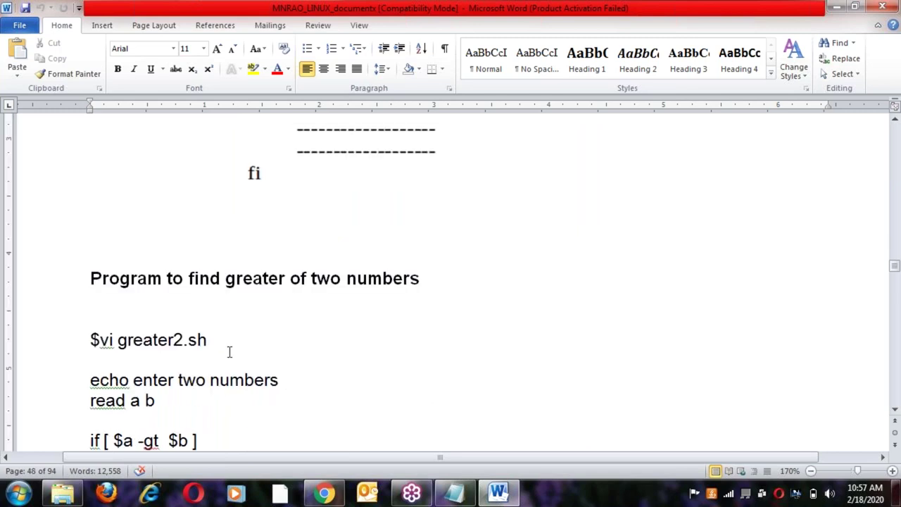
{"action": "scroll", "coordinate": [228, 351], "scroll_direction": "down", "scroll_amount": 4}
{"action": "scroll", "coordinate": [228, 352], "scroll_direction": "down", "scroll_amount": 12}
{"action": "scroll", "coordinate": [229, 369], "scroll_direction": "down", "scroll_amount": 6}
{"action": "scroll", "coordinate": [229, 368], "scroll_direction": "down", "scroll_amount": 12}
{"action": "scroll", "coordinate": [219, 371], "scroll_direction": "down", "scroll_amount": 12}
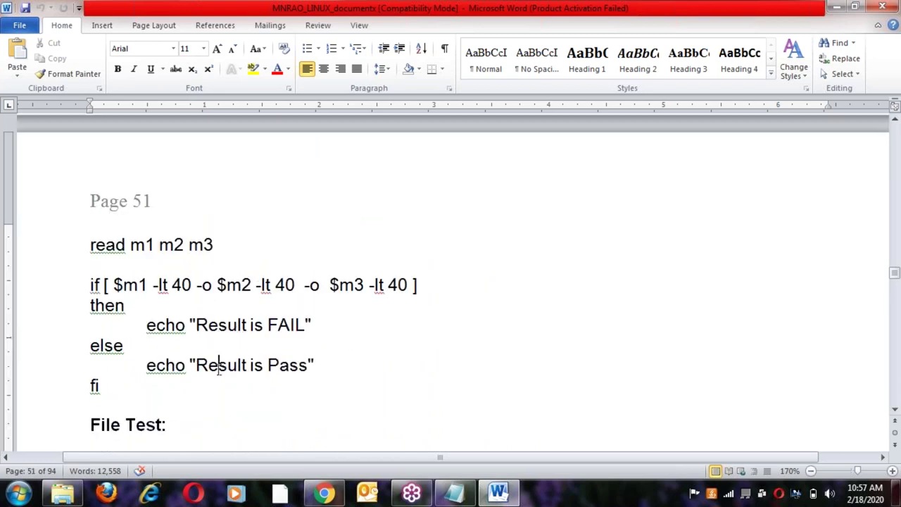
{"action": "scroll", "coordinate": [219, 371], "scroll_direction": "down", "scroll_amount": 3}
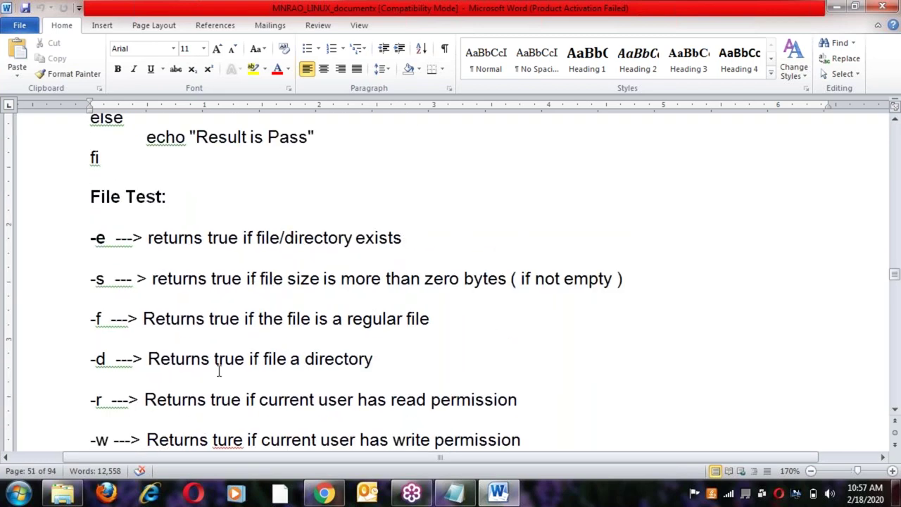
{"action": "scroll", "coordinate": [219, 371], "scroll_direction": "up", "scroll_amount": 1}
{"action": "left_click", "coordinate": [201, 270]}
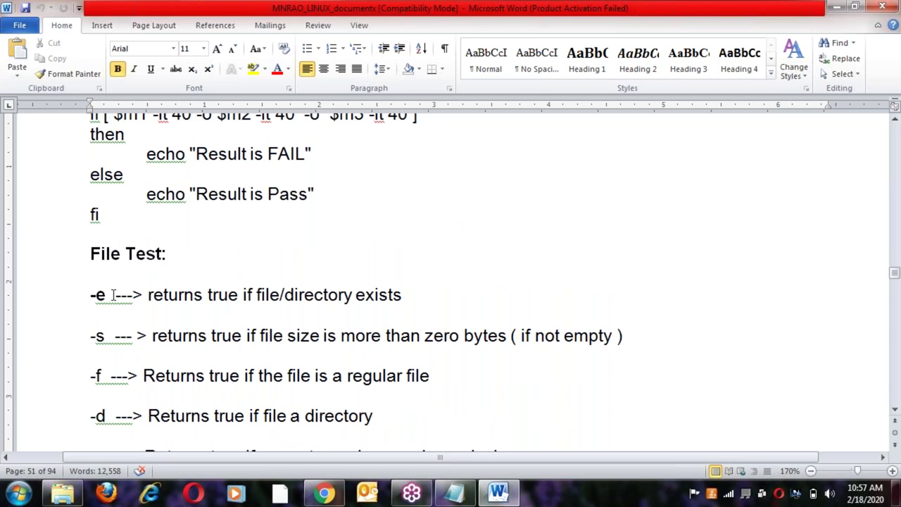
{"action": "left_click", "coordinate": [186, 294]}
{"action": "left_click", "coordinate": [97, 339]}
Step: Finish the file tests through -x and -ot and reach the mycopy.sh script on page 53
{"action": "scroll", "coordinate": [111, 361], "scroll_direction": "down", "scroll_amount": 3}
{"action": "left_click", "coordinate": [115, 326]}
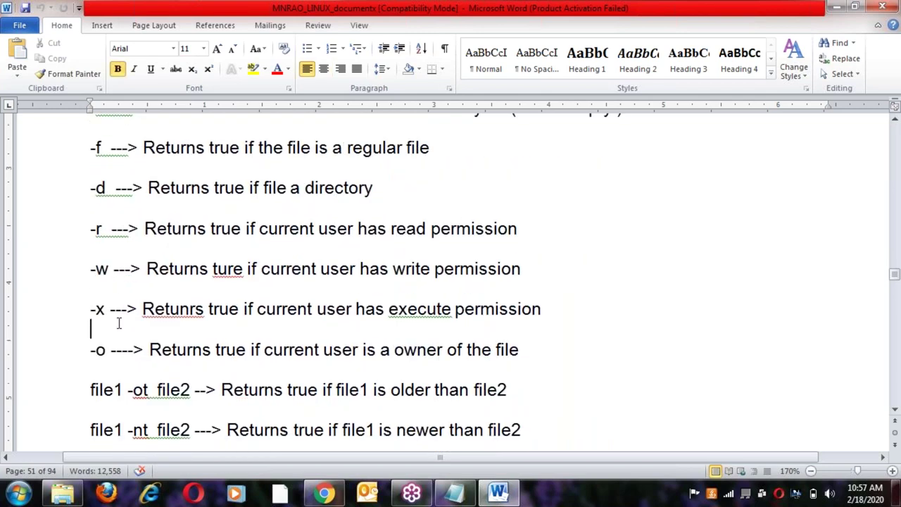
{"action": "left_click", "coordinate": [133, 394]}
{"action": "scroll", "coordinate": [132, 399], "scroll_direction": "down", "scroll_amount": 2}
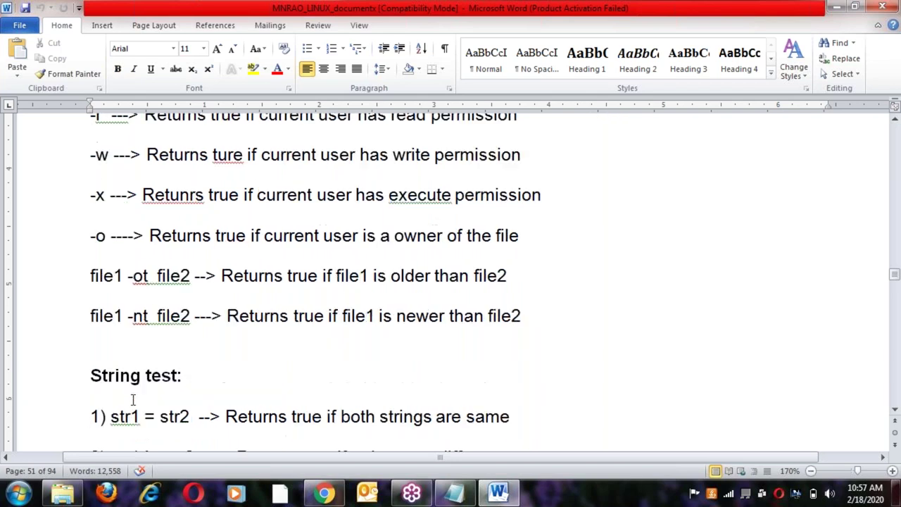
{"action": "scroll", "coordinate": [132, 399], "scroll_direction": "down", "scroll_amount": 2}
{"action": "scroll", "coordinate": [132, 399], "scroll_direction": "down", "scroll_amount": 20}
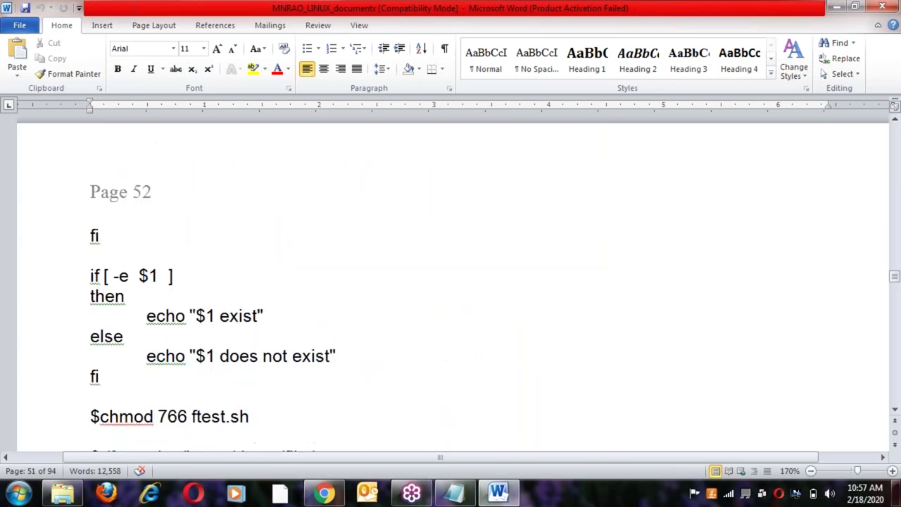
{"action": "scroll", "coordinate": [451, 282], "scroll_direction": "down", "scroll_amount": 1}
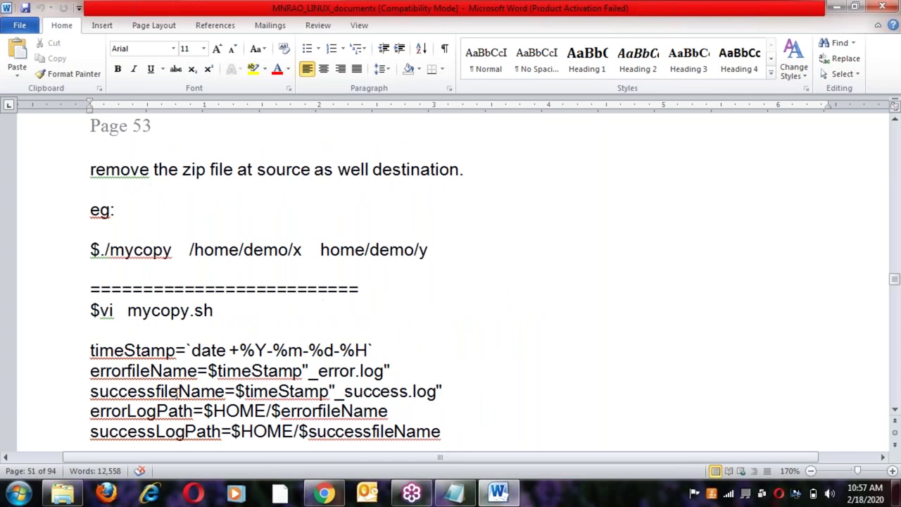
Step: Review mycopy.sh's five variable definitions and its if [ $# -ne 2 ] argument check
{"action": "scroll", "coordinate": [450, 281], "scroll_direction": "down", "scroll_amount": 1}
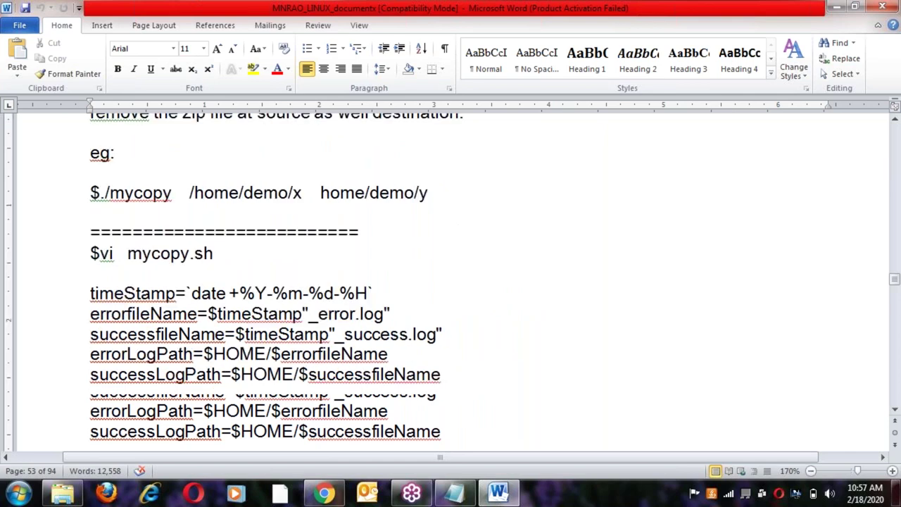
{"action": "scroll", "coordinate": [205, 329], "scroll_direction": "down", "scroll_amount": 1}
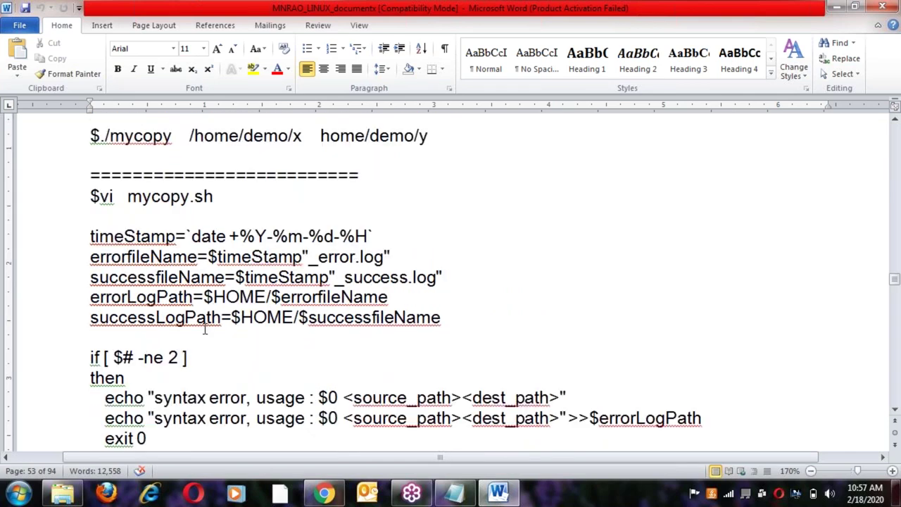
{"action": "scroll", "coordinate": [205, 329], "scroll_direction": "down", "scroll_amount": 3}
{"action": "scroll", "coordinate": [204, 330], "scroll_direction": "down", "scroll_amount": 2}
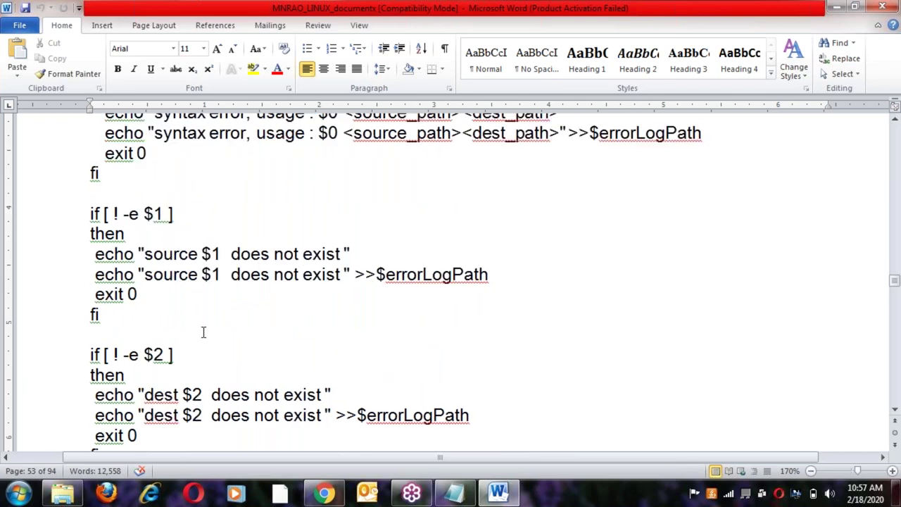
{"action": "scroll", "coordinate": [202, 331], "scroll_direction": "down", "scroll_amount": 5}
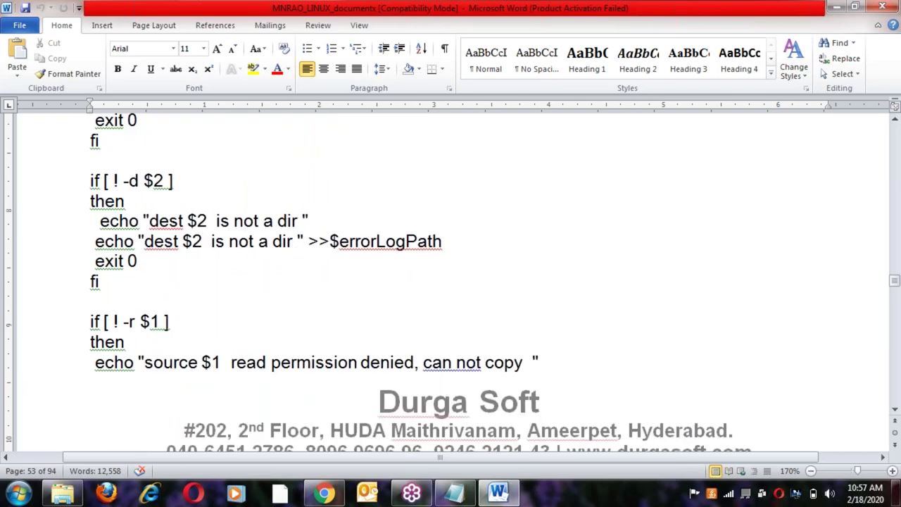
{"action": "scroll", "coordinate": [203, 332], "scroll_direction": "up", "scroll_amount": 10}
{"action": "scroll", "coordinate": [203, 332], "scroll_direction": "up", "scroll_amount": 3}
{"action": "left_click_drag", "start_coordinate": [90, 293], "coordinate": [444, 374]}
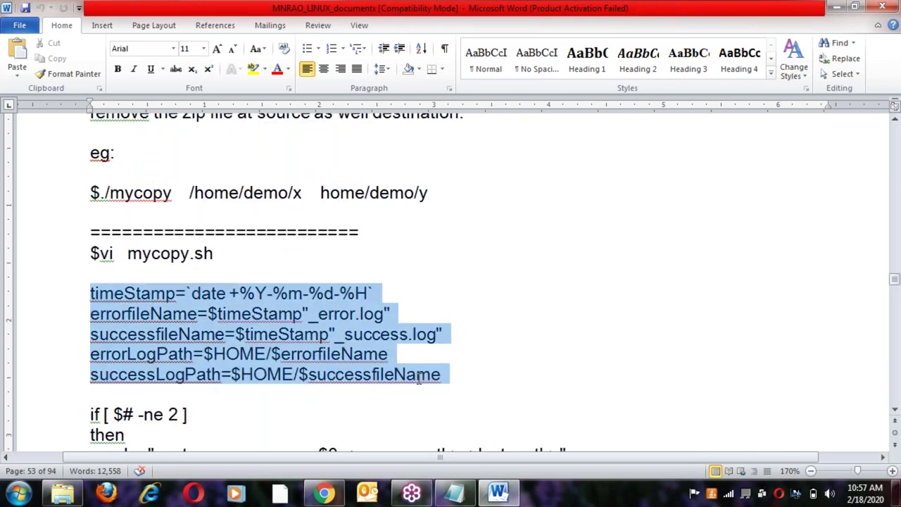
{"action": "left_click", "coordinate": [484, 374]}
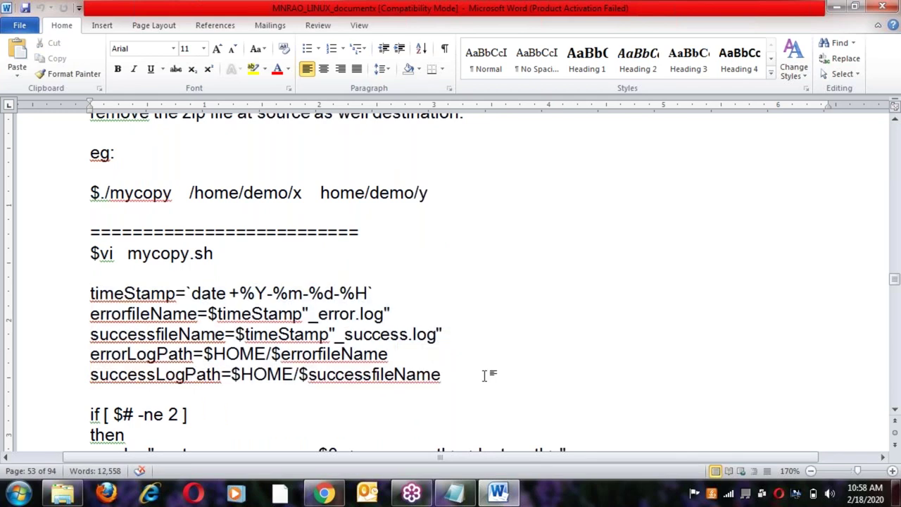
{"action": "left_click", "coordinate": [404, 412]}
Step: Go over the exit 0 usage check and the case statement syntax box
{"action": "scroll", "coordinate": [401, 410], "scroll_direction": "down", "scroll_amount": 1}
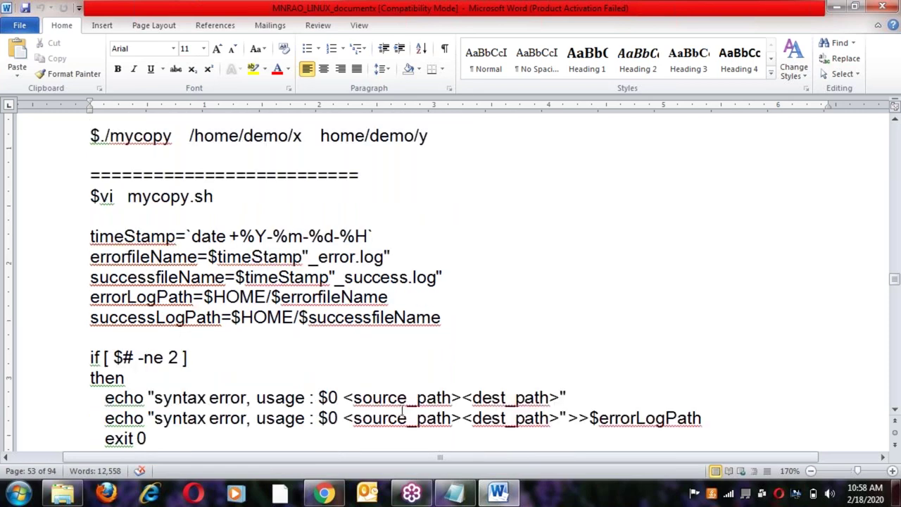
{"action": "scroll", "coordinate": [402, 412], "scroll_direction": "down", "scroll_amount": 5}
{"action": "scroll", "coordinate": [354, 316], "scroll_direction": "up", "scroll_amount": 4}
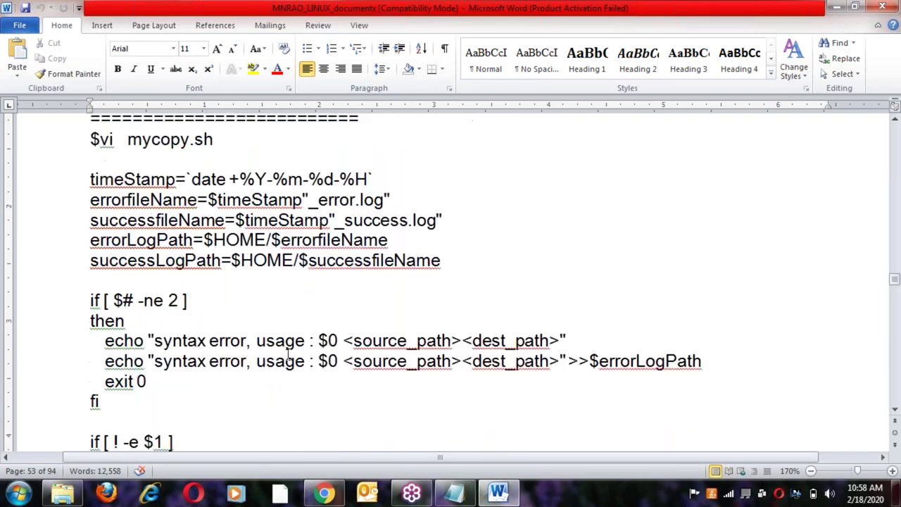
{"action": "left_click", "coordinate": [290, 382]}
{"action": "scroll", "coordinate": [290, 382], "scroll_direction": "down", "scroll_amount": 6}
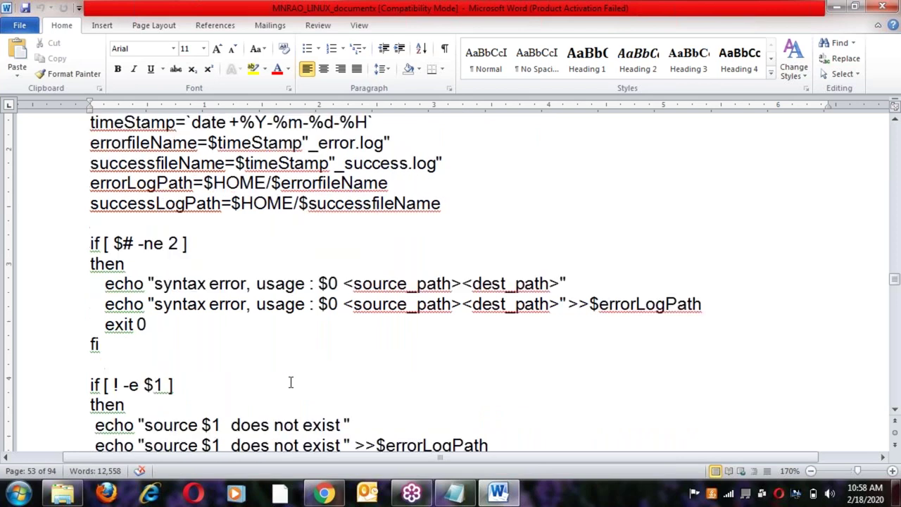
{"action": "scroll", "coordinate": [290, 382], "scroll_direction": "down", "scroll_amount": 15}
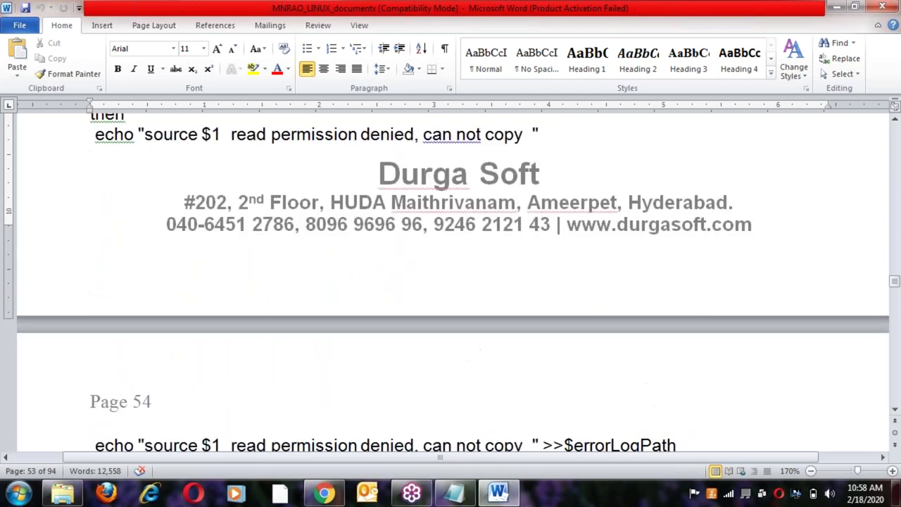
{"action": "scroll", "coordinate": [290, 382], "scroll_direction": "down", "scroll_amount": 10}
{"action": "left_click", "coordinate": [288, 338]}
Step: Read the while loop syntax and the 1ton.sh example
{"action": "scroll", "coordinate": [288, 338], "scroll_direction": "down", "scroll_amount": 2}
{"action": "scroll", "coordinate": [288, 338], "scroll_direction": "down", "scroll_amount": 12}
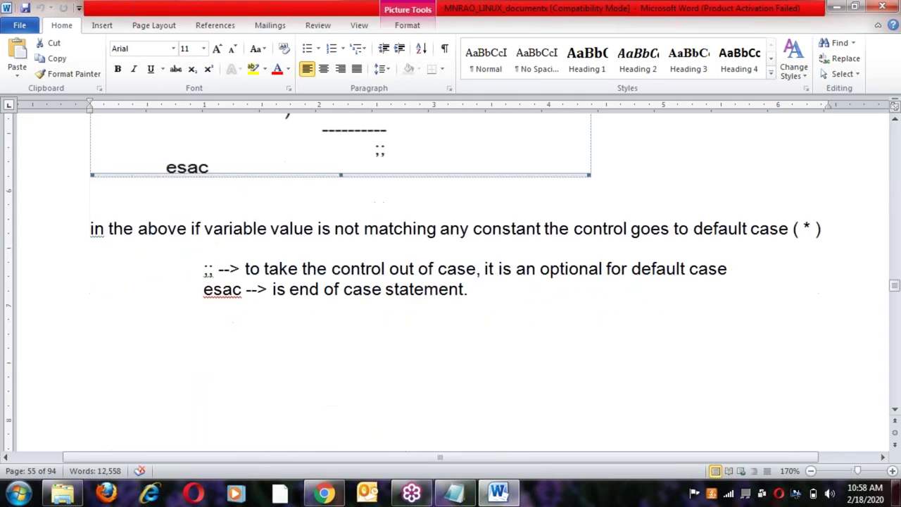
{"action": "scroll", "coordinate": [288, 298], "scroll_direction": "down", "scroll_amount": 5}
{"action": "left_click", "coordinate": [288, 298]}
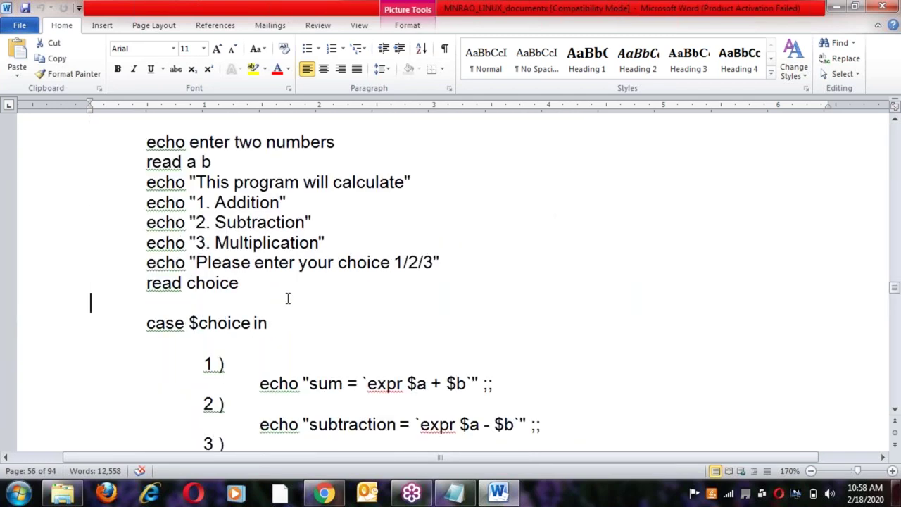
{"action": "scroll", "coordinate": [306, 361], "scroll_direction": "down", "scroll_amount": 4}
{"action": "scroll", "coordinate": [306, 361], "scroll_direction": "down", "scroll_amount": 15}
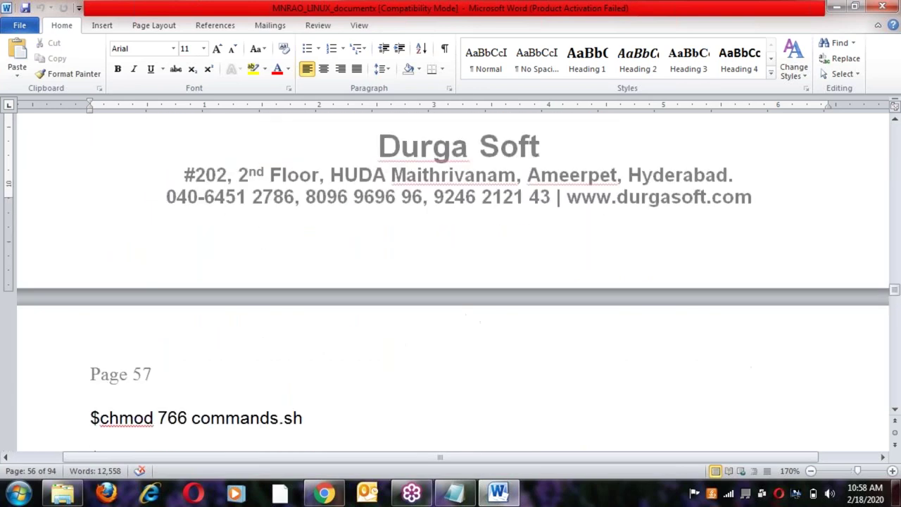
{"action": "left_click", "coordinate": [286, 253]}
{"action": "scroll", "coordinate": [297, 394], "scroll_direction": "down", "scroll_amount": 7}
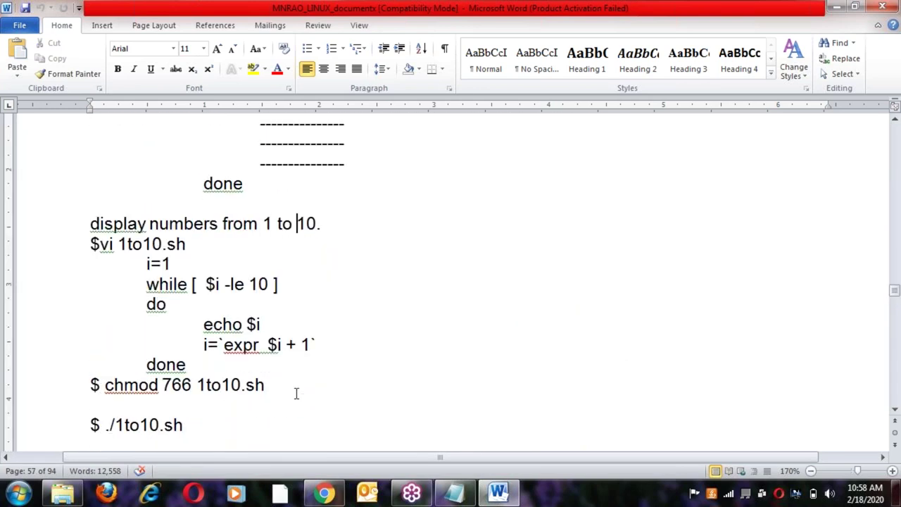
{"action": "scroll", "coordinate": [296, 393], "scroll_direction": "down", "scroll_amount": 3}
{"action": "left_click", "coordinate": [297, 393]}
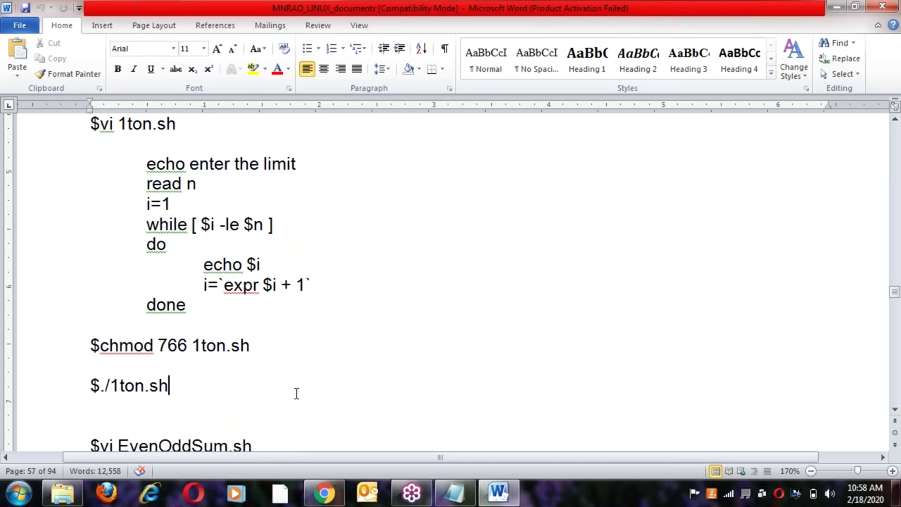
Step: Read the for loop syntax, the fortest.sh example and the for-name loop
{"action": "scroll", "coordinate": [297, 393], "scroll_direction": "down", "scroll_amount": 17}
{"action": "scroll", "coordinate": [296, 393], "scroll_direction": "down", "scroll_amount": 20}
{"action": "scroll", "coordinate": [296, 393], "scroll_direction": "down", "scroll_amount": 20}
{"action": "left_click", "coordinate": [277, 334]}
{"action": "left_click", "coordinate": [275, 384]}
{"action": "scroll", "coordinate": [267, 421], "scroll_direction": "down", "scroll_amount": 1}
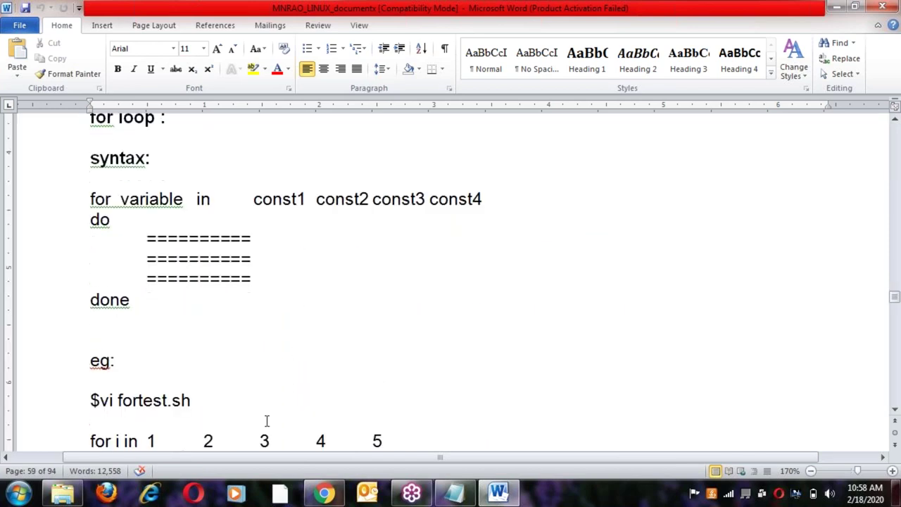
{"action": "scroll", "coordinate": [274, 380], "scroll_direction": "down", "scroll_amount": 3}
{"action": "left_click", "coordinate": [281, 352]}
{"action": "scroll", "coordinate": [284, 396], "scroll_direction": "down", "scroll_amount": 5}
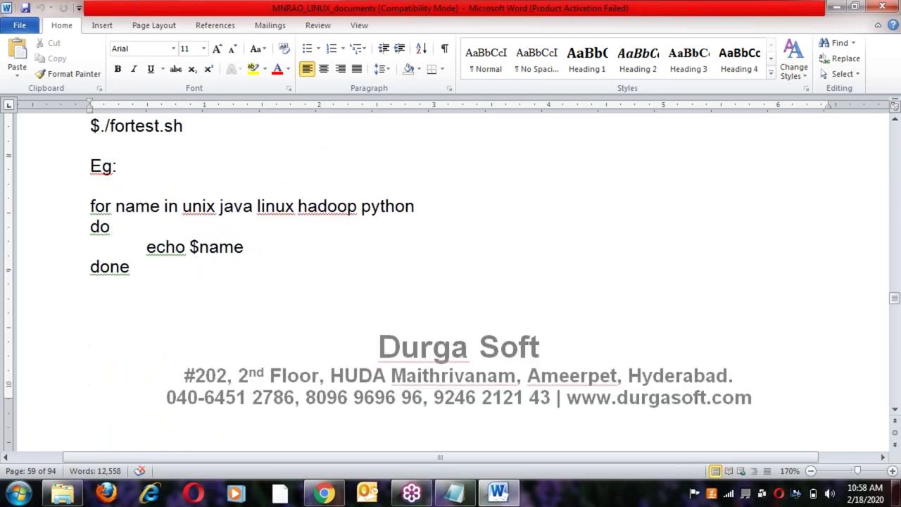
{"action": "scroll", "coordinate": [269, 211], "scroll_direction": "down", "scroll_amount": 1}
{"action": "left_click", "coordinate": [270, 211]}
Step: Continue down to the cut command description
{"action": "scroll", "coordinate": [264, 405], "scroll_direction": "down", "scroll_amount": 5}
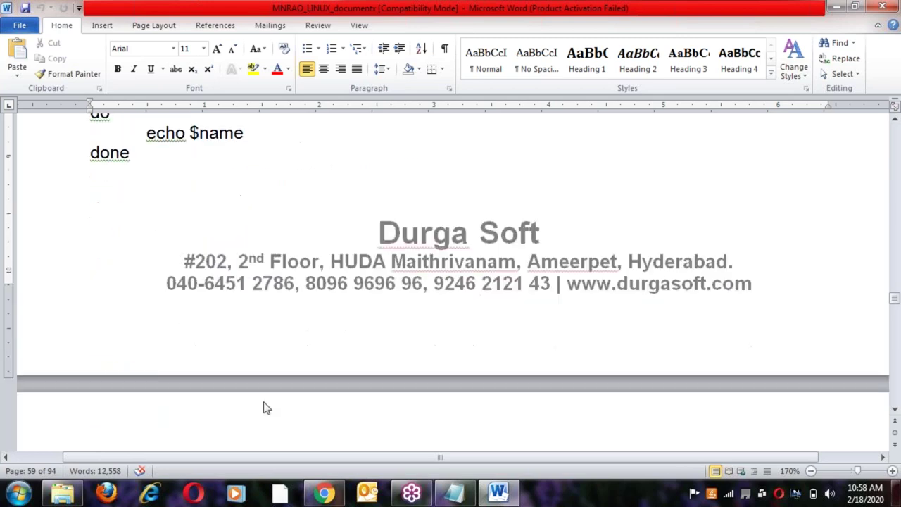
{"action": "scroll", "coordinate": [268, 363], "scroll_direction": "down", "scroll_amount": 10}
{"action": "scroll", "coordinate": [269, 367], "scroll_direction": "down", "scroll_amount": 15}
{"action": "scroll", "coordinate": [274, 370], "scroll_direction": "down", "scroll_amount": 20}
{"action": "scroll", "coordinate": [277, 369], "scroll_direction": "down", "scroll_amount": 3}
{"action": "scroll", "coordinate": [278, 368], "scroll_direction": "up", "scroll_amount": 9}
{"action": "scroll", "coordinate": [288, 345], "scroll_direction": "up", "scroll_amount": 4}
{"action": "scroll", "coordinate": [304, 317], "scroll_direction": "down", "scroll_amount": 1}
{"action": "scroll", "coordinate": [307, 318], "scroll_direction": "down", "scroll_amount": 1}
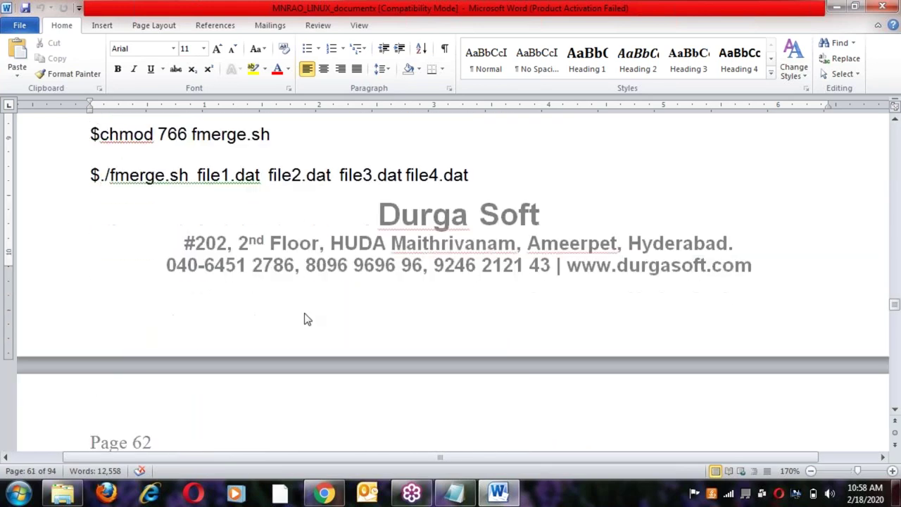
{"action": "scroll", "coordinate": [304, 319], "scroll_direction": "down", "scroll_amount": 9}
{"action": "left_click", "coordinate": [153, 171]}
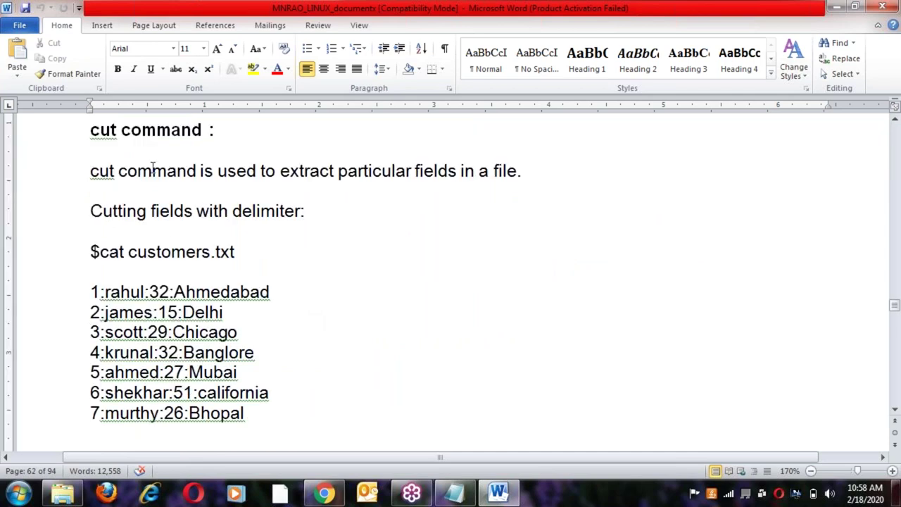
Step: Scroll past the paste, sort and awk examples to the Shell script functions heading
{"action": "scroll", "coordinate": [221, 322], "scroll_direction": "down", "scroll_amount": 10}
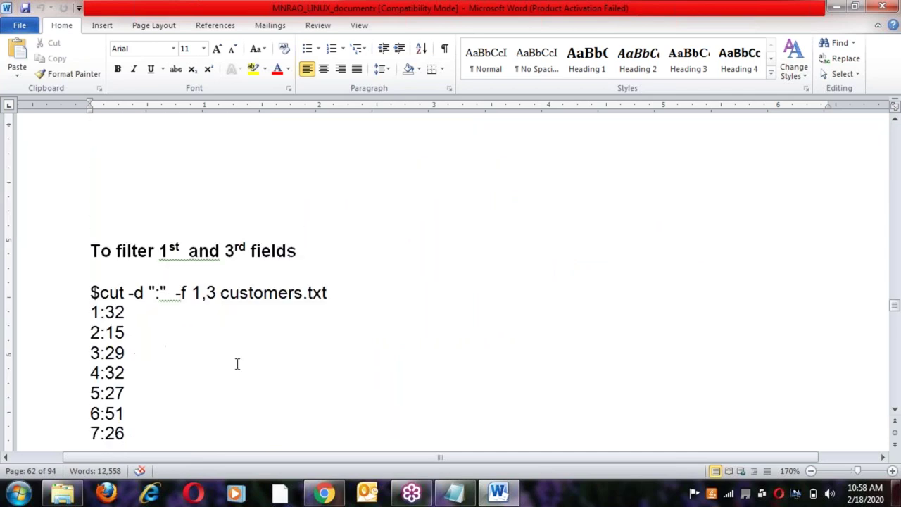
{"action": "scroll", "coordinate": [237, 363], "scroll_direction": "down", "scroll_amount": 15}
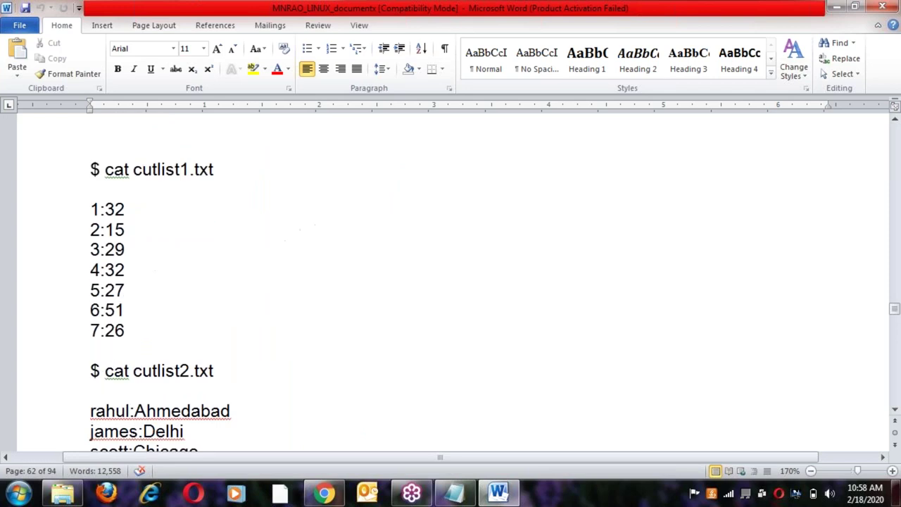
{"action": "scroll", "coordinate": [450, 282], "scroll_direction": "down", "scroll_amount": 3}
{"action": "scroll", "coordinate": [451, 281], "scroll_direction": "down", "scroll_amount": 10}
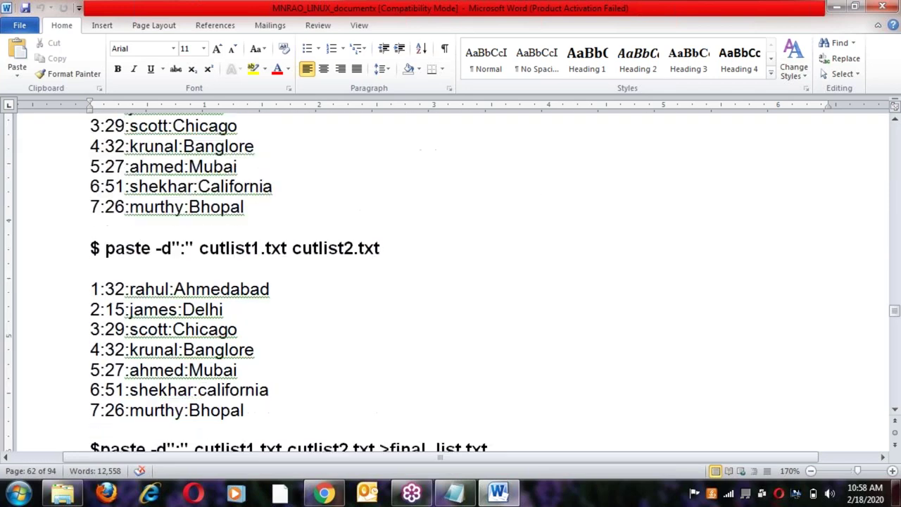
{"action": "scroll", "coordinate": [450, 282], "scroll_direction": "down", "scroll_amount": 15}
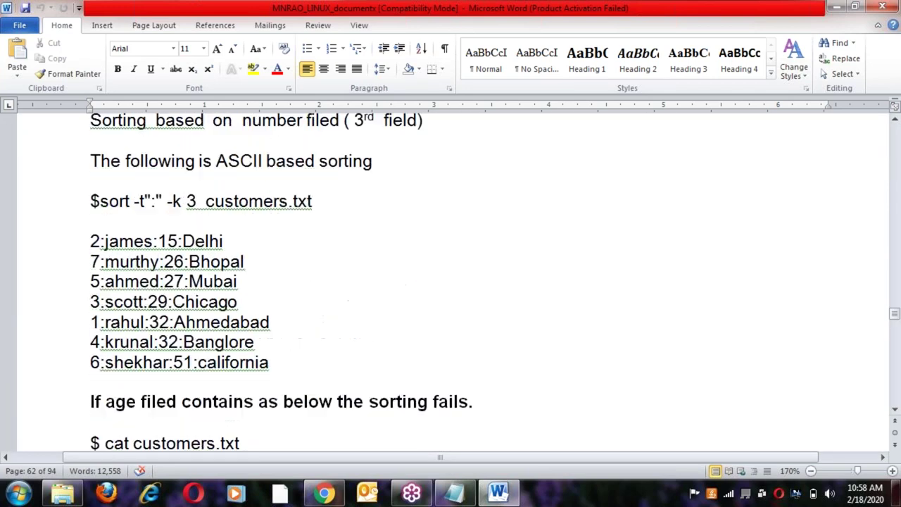
{"action": "scroll", "coordinate": [450, 282], "scroll_direction": "down", "scroll_amount": 20}
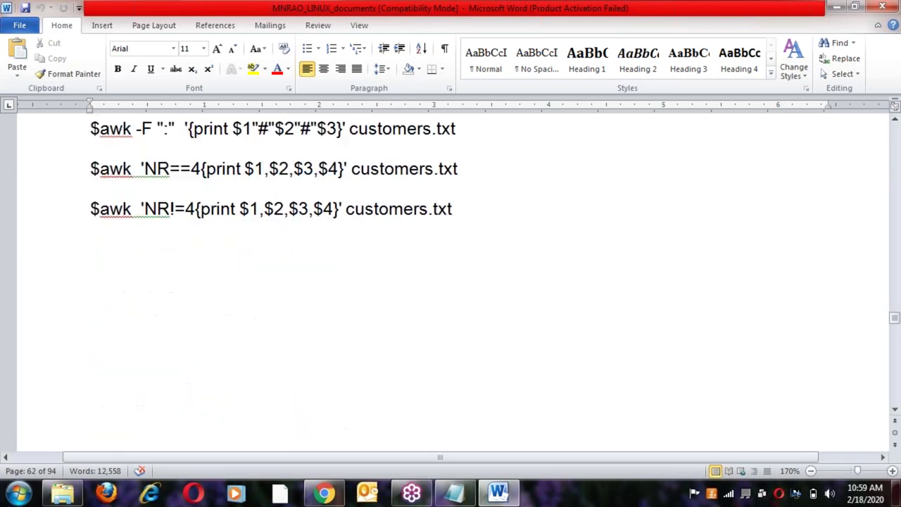
{"action": "scroll", "coordinate": [170, 387], "scroll_direction": "up", "scroll_amount": 5}
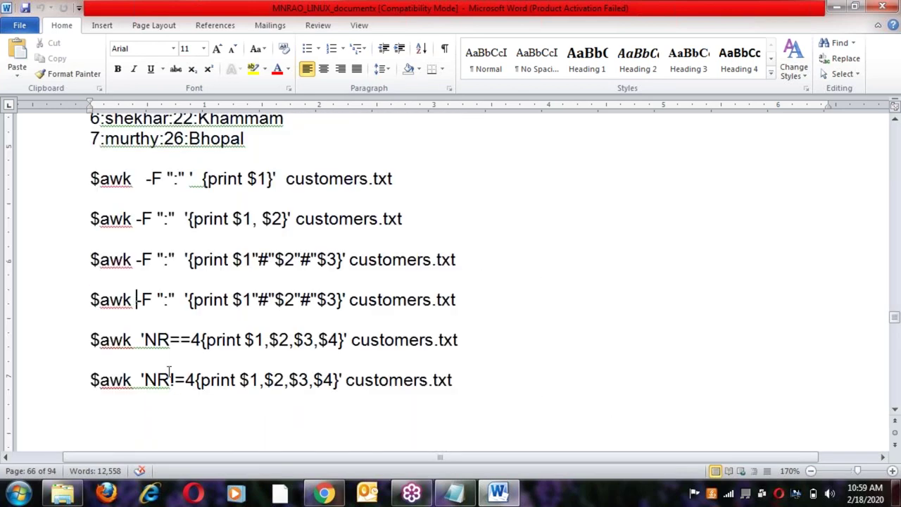
{"action": "scroll", "coordinate": [170, 388], "scroll_direction": "down", "scroll_amount": 1}
{"action": "scroll", "coordinate": [170, 387], "scroll_direction": "down", "scroll_amount": 4}
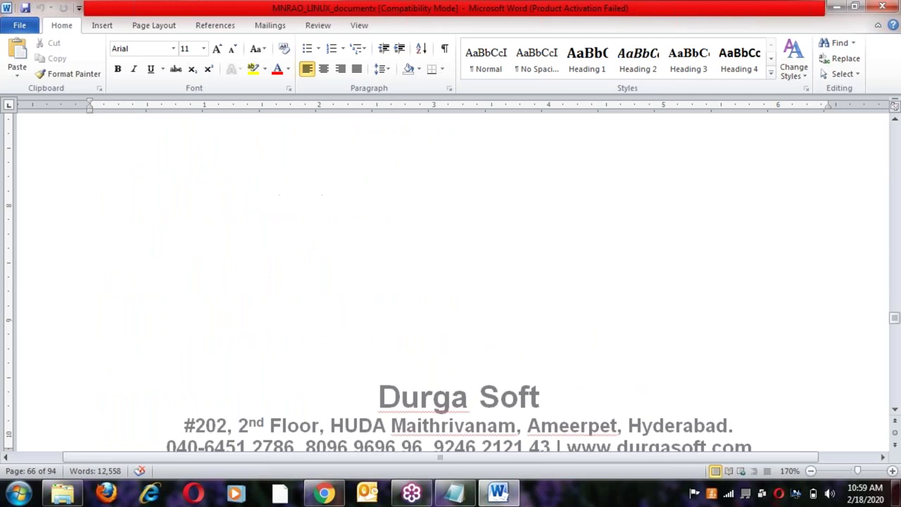
{"action": "scroll", "coordinate": [453, 282], "scroll_direction": "down", "scroll_amount": 4}
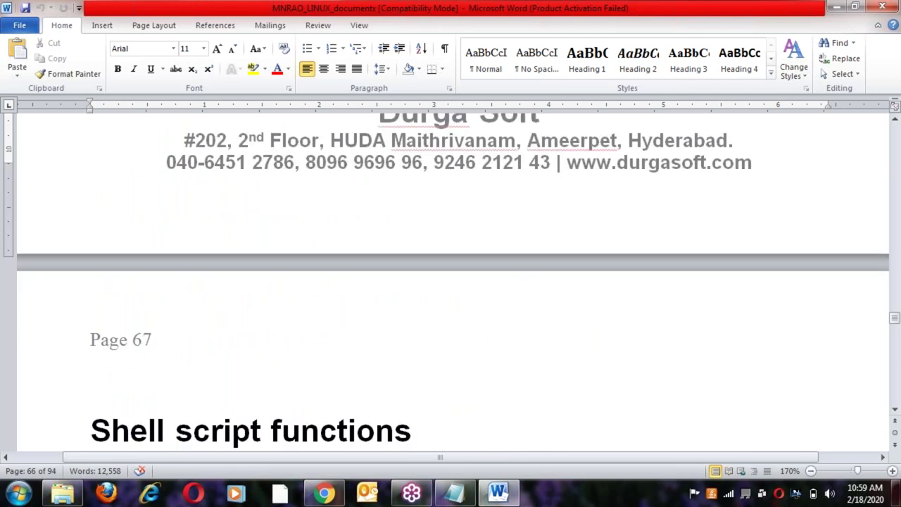
{"action": "scroll", "coordinate": [209, 370], "scroll_direction": "down", "scroll_amount": 2}
Step: Scroll past the Shell script functions heading to the function syntax example
{"action": "left_click", "coordinate": [209, 369]}
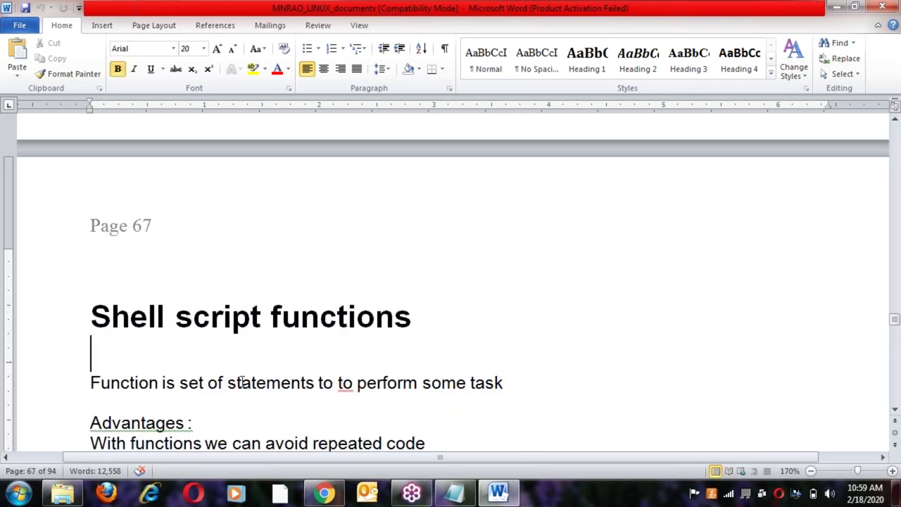
{"action": "scroll", "coordinate": [241, 382], "scroll_direction": "down", "scroll_amount": 3}
{"action": "scroll", "coordinate": [242, 382], "scroll_direction": "down", "scroll_amount": 2}
{"action": "left_click", "coordinate": [242, 404]}
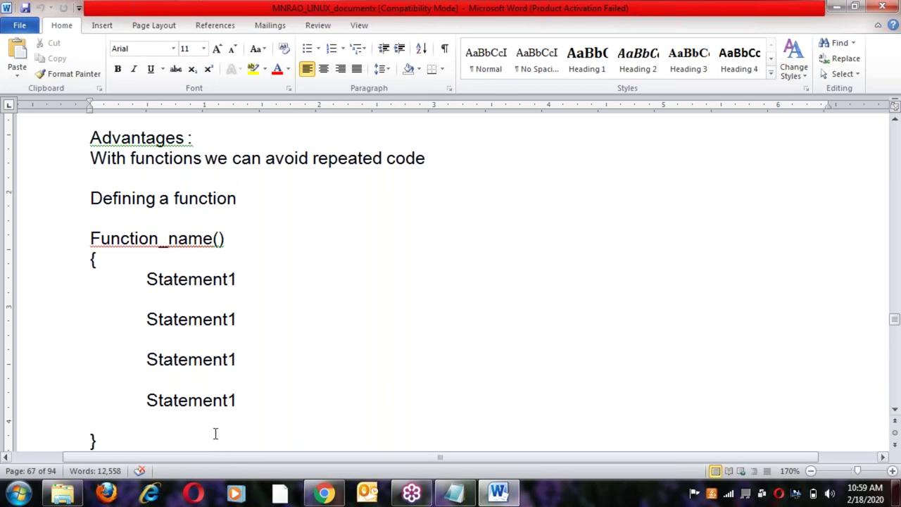
Step: Scroll through the script examples to the end of the factorial script and the LINUX Administration heading
{"action": "scroll", "coordinate": [215, 434], "scroll_direction": "down", "scroll_amount": 12}
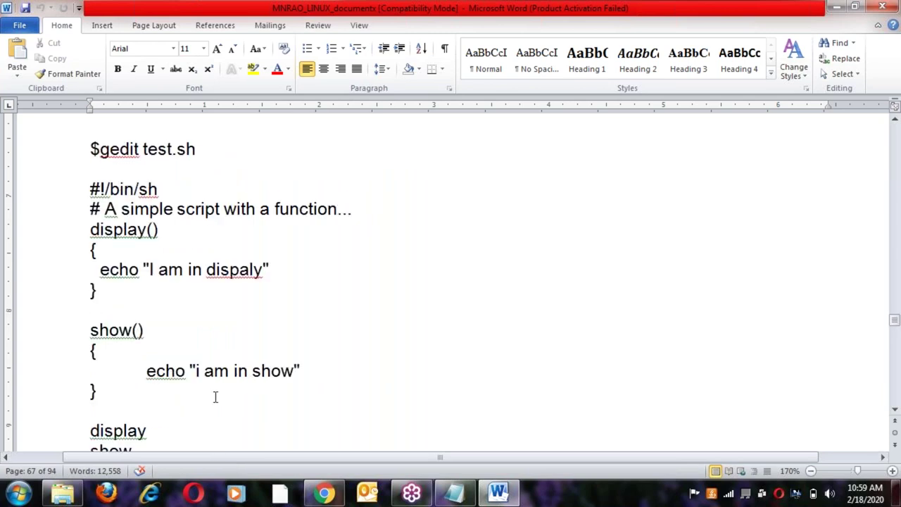
{"action": "scroll", "coordinate": [216, 397], "scroll_direction": "down", "scroll_amount": 16}
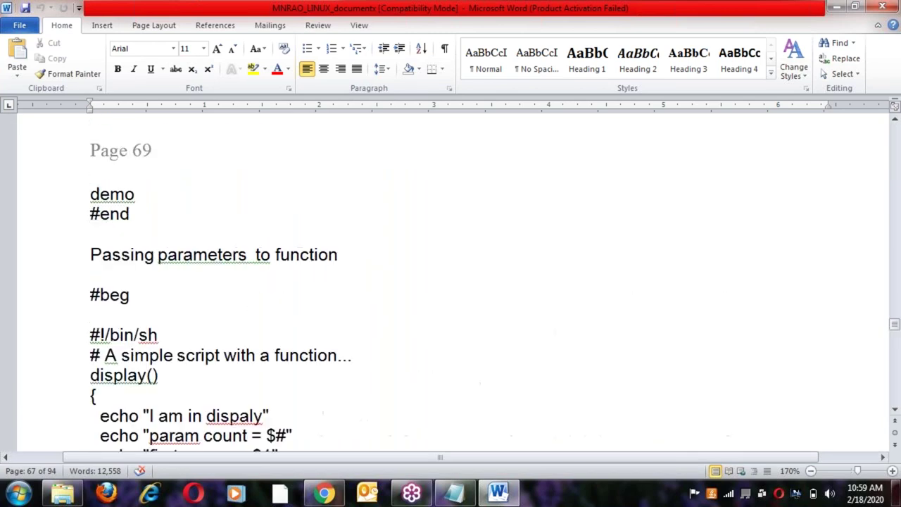
{"action": "scroll", "coordinate": [216, 396], "scroll_direction": "down", "scroll_amount": 15}
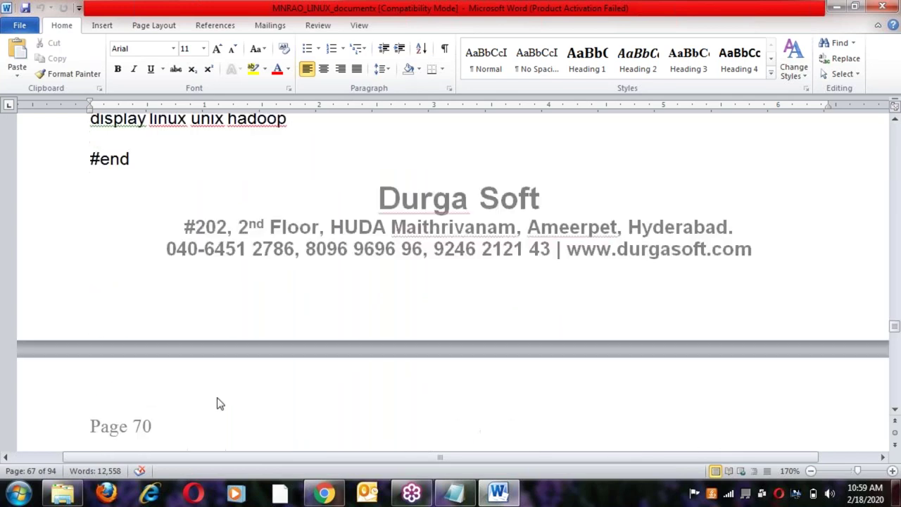
{"action": "scroll", "coordinate": [453, 278], "scroll_direction": "down", "scroll_amount": 16}
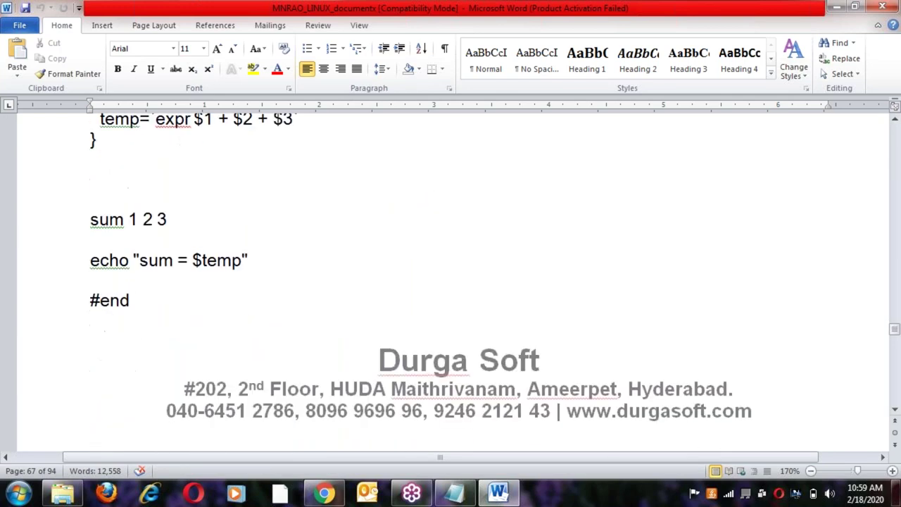
{"action": "scroll", "coordinate": [454, 278], "scroll_direction": "down", "scroll_amount": 8}
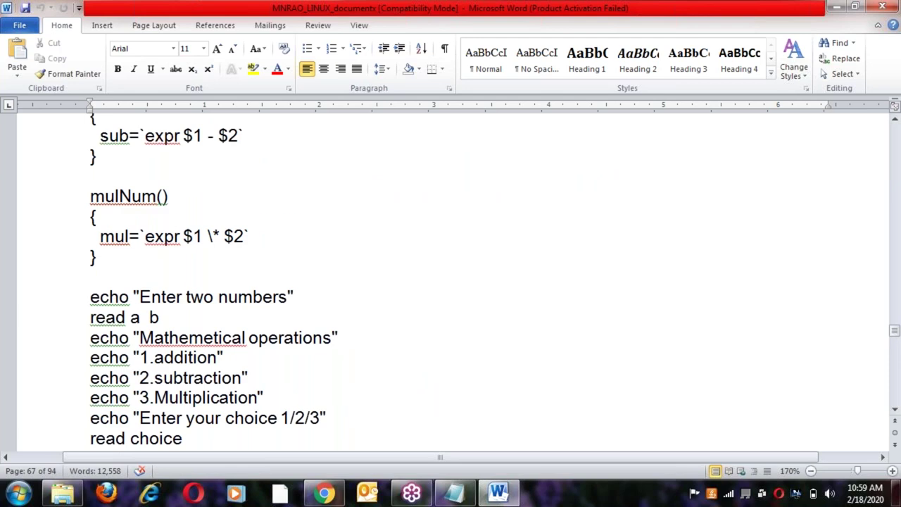
{"action": "scroll", "coordinate": [335, 289], "scroll_direction": "down", "scroll_amount": 20}
{"action": "left_click", "coordinate": [335, 288]}
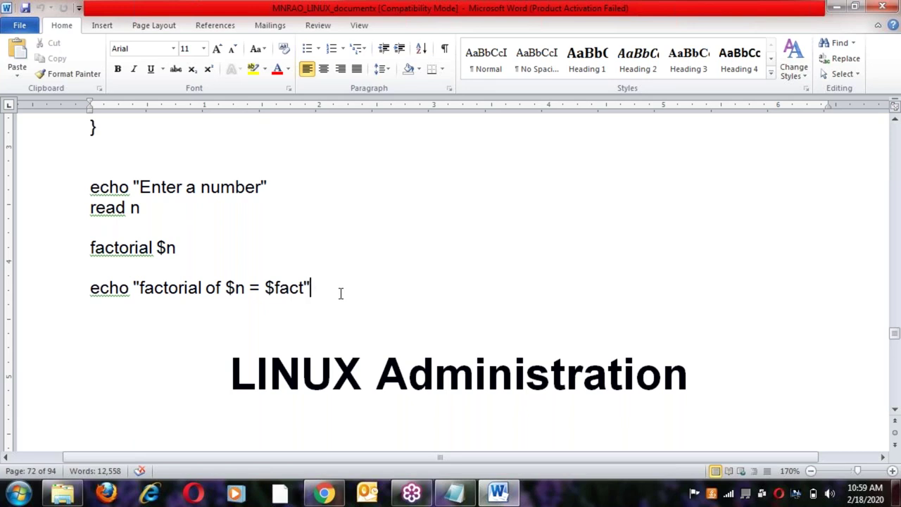
{"action": "left_click", "coordinate": [333, 374]}
{"action": "left_click", "coordinate": [411, 374]}
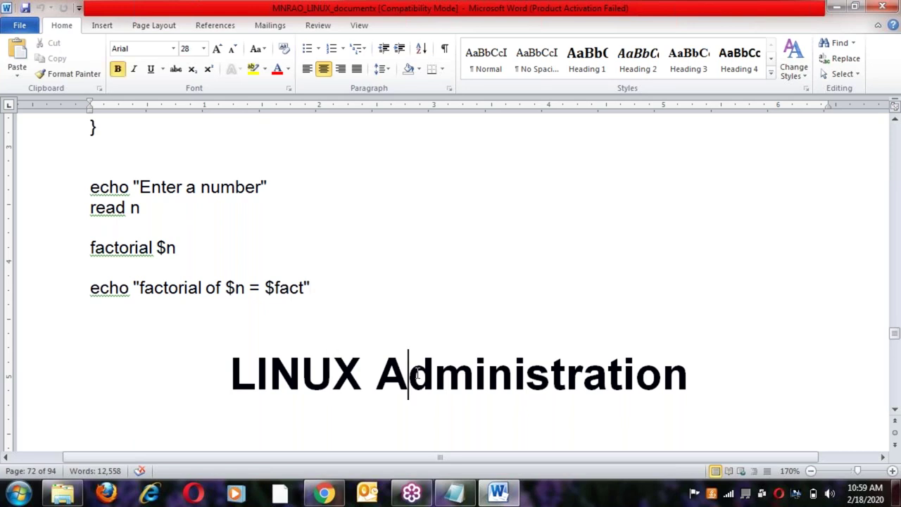
Step: In the Notepad course outline, insert a blank line above the first '10 days' line
{"action": "left_click", "coordinate": [461, 492]}
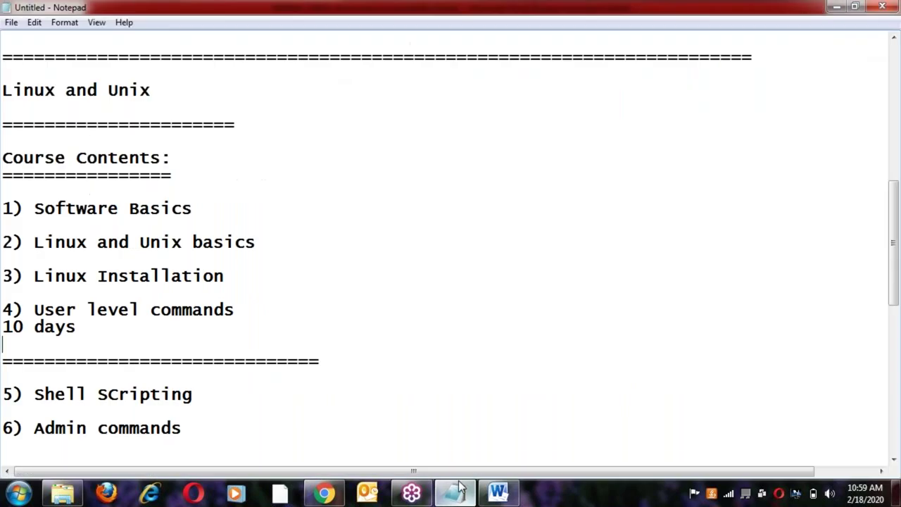
{"action": "key", "text": "shift+Left"}
{"action": "key", "text": "shift+Left"}
{"action": "key", "text": "shift+Left"}
{"action": "key", "text": "shift+Left"}
{"action": "key", "text": "shift+Left"}
{"action": "key", "text": "shift+Left"}
{"action": "key", "text": "shift+Left"}
{"action": "key", "text": "shift+Left"}
{"action": "key", "text": "shift+Left"}
{"action": "key", "text": "shift+Left"}
{"action": "key", "text": "shift+Left"}
{"action": "key", "text": "shift+Left"}
{"action": "key", "text": "shift+Left"}
{"action": "key", "text": "shift+Left"}
{"action": "key", "text": "shift+Left"}
{"action": "key", "text": "shift+Left"}
{"action": "key", "text": "shift+Left"}
{"action": "key", "text": "shift+Left"}
{"action": "left_click_drag", "start_coordinate": [276, 248], "coordinate": [4, 241]}
{"action": "left_click_drag", "start_coordinate": [232, 276], "coordinate": [4, 275]}
{"action": "left_click_drag", "start_coordinate": [99, 328], "coordinate": [13, 210]}
{"action": "left_click", "coordinate": [102, 330]}
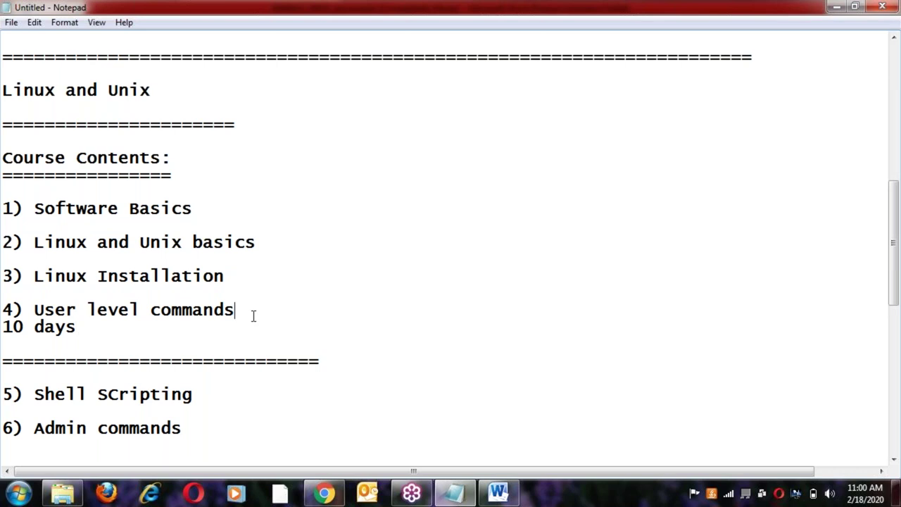
{"action": "key", "text": "Return"}
Step: Add '10 days' under 5) Shell Scripting and '10 days.' under 7) Project
{"action": "scroll", "coordinate": [207, 309], "scroll_direction": "down", "scroll_amount": 2}
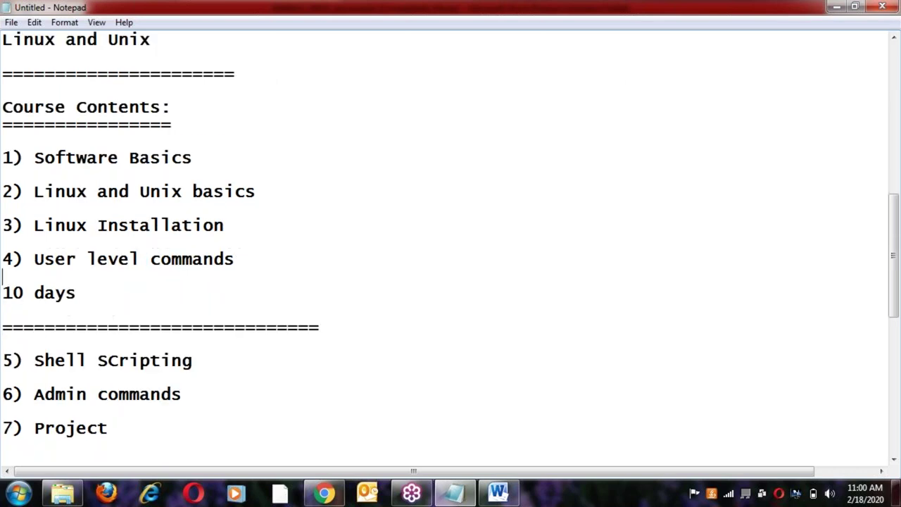
{"action": "left_click", "coordinate": [207, 310]}
{"action": "key", "text": "Return"}
{"action": "type", "text": "10 "}
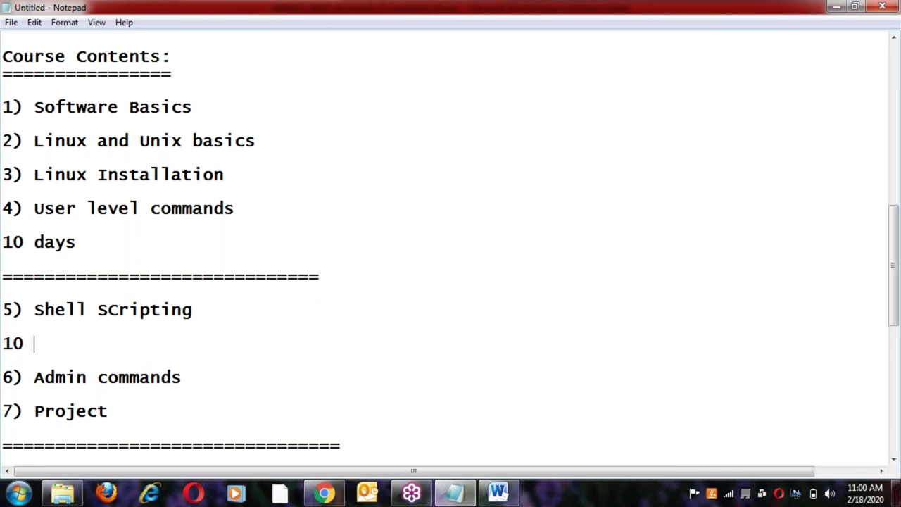
{"action": "type", "text": "days"}
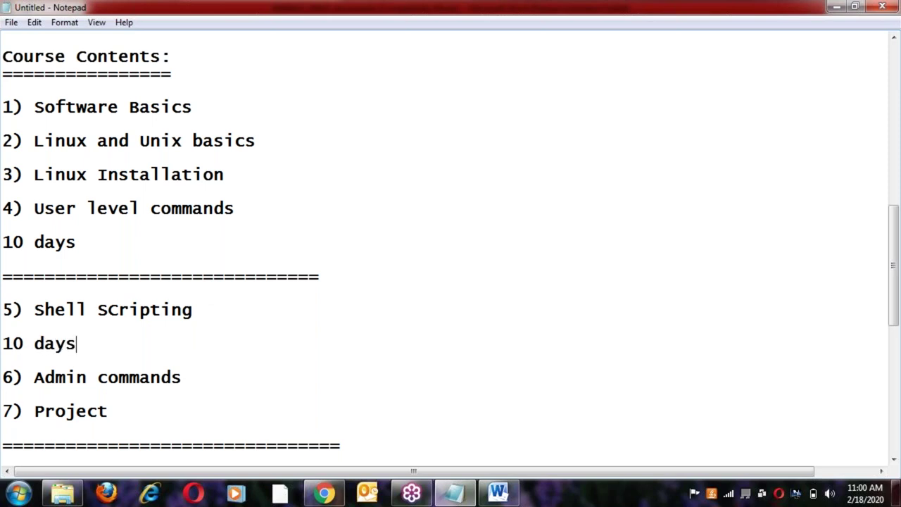
{"action": "left_click", "coordinate": [3, 379]}
{"action": "left_click", "coordinate": [2, 412]}
{"action": "left_click", "coordinate": [108, 410]}
{"action": "key", "text": "Return"}
{"action": "key", "text": "Return"}
{"action": "type", "text": "10 days."}
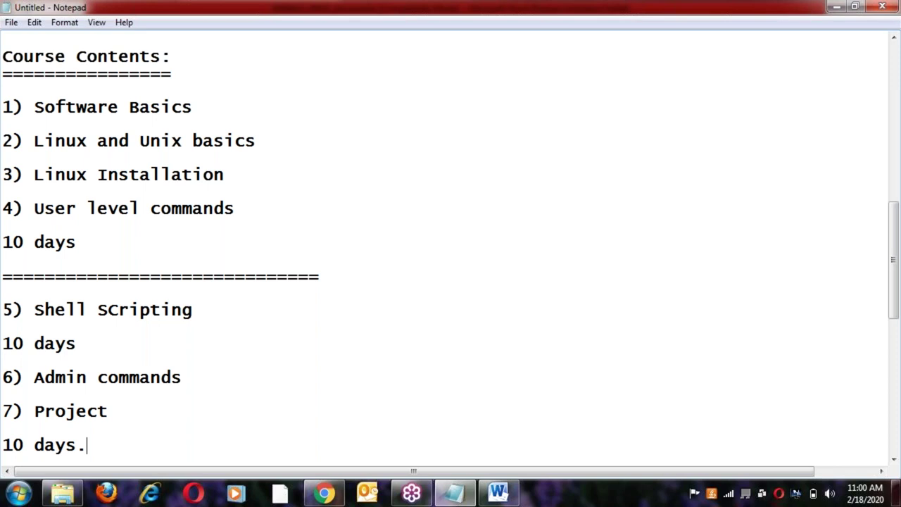
{"action": "key", "text": "Return"}
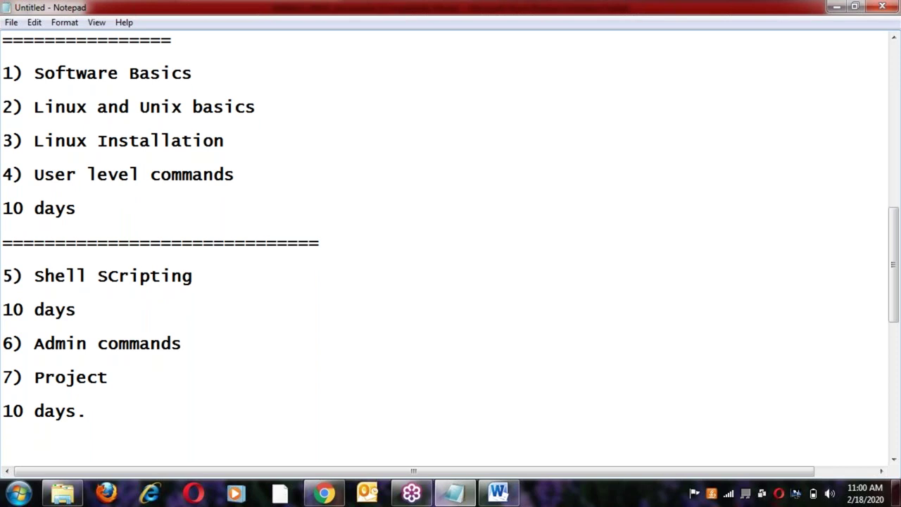
Step: Paste an '=' separator line below the topic list
{"action": "left_click", "coordinate": [125, 194]}
{"action": "left_click", "coordinate": [84, 311]}
{"action": "left_click", "coordinate": [104, 408]}
{"action": "type", "text": "================================"}
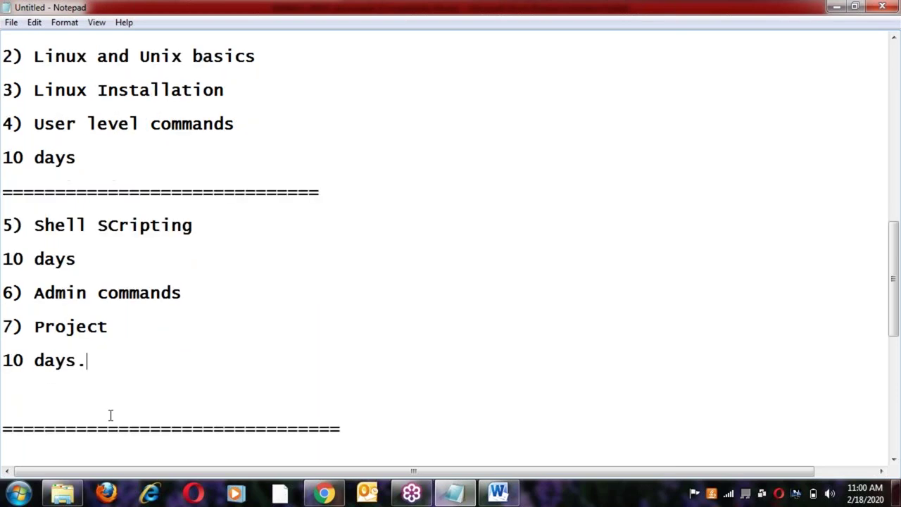
Step: Below the separator, add the lines '25 to 30 days' and 'mon to sat...'
{"action": "scroll", "coordinate": [111, 415], "scroll_direction": "down", "scroll_amount": 2}
{"action": "key", "text": "ctrl+End"}
{"action": "type", "text": "25 to 30 "}
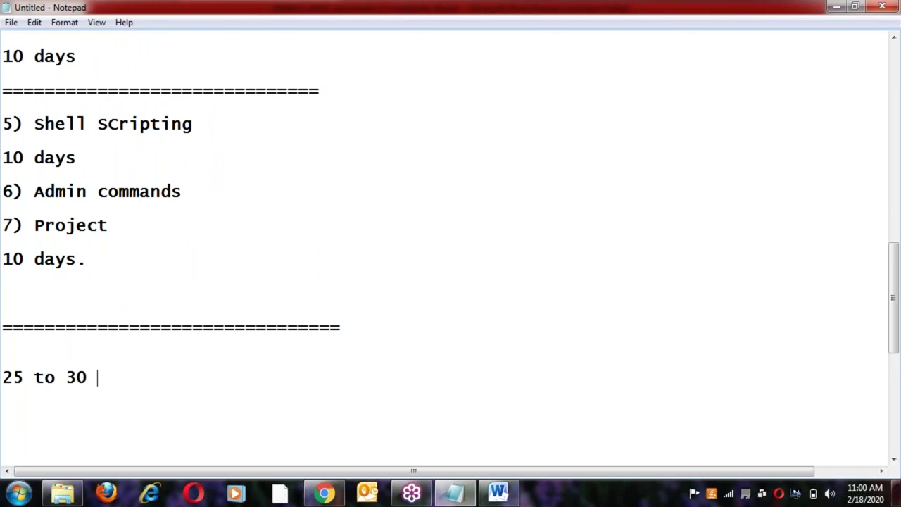
{"action": "type", "text": "das"}
{"action": "key", "text": "BackSpace"}
{"action": "type", "text": "ys"}
{"action": "key", "text": "Return"}
{"action": "type", "text": "mon to sat..."}
Step: Add the class timing '10:30 AM to 12:00 AM' and a '10 AM' line
{"action": "key", "text": "Return"}
{"action": "type", "text": "10:30 "}
{"action": "type", "text": "AM to"}
{"action": "type", "text": " 10"}
{"action": "key", "text": "BackSpace"}
{"action": "key", "text": "BackSpace"}
{"action": "type", "text": "12:))"}
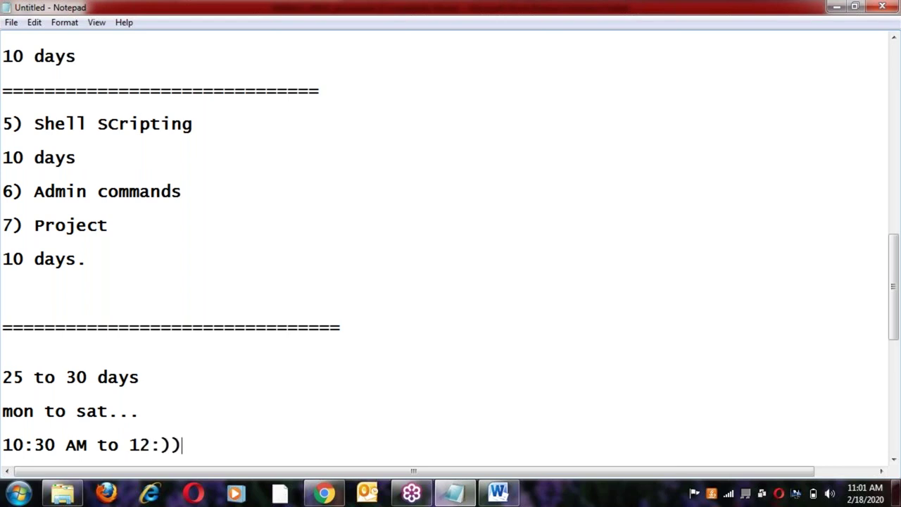
{"action": "key", "text": "BackSpace"}
{"action": "key", "text": "BackSpace"}
{"action": "key", "text": "BackSpace"}
{"action": "type", "text": "00 AM"}
{"action": "key", "text": "Return"}
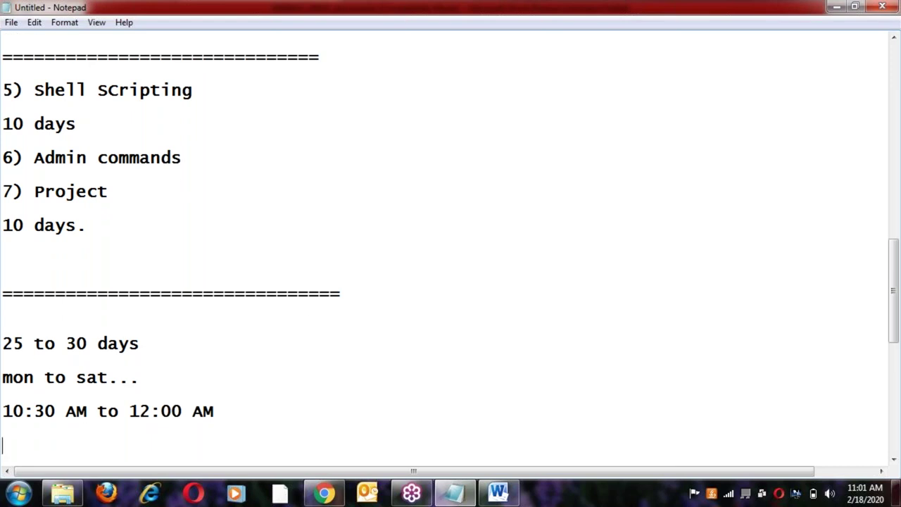
{"action": "type", "text": "10 AM"}
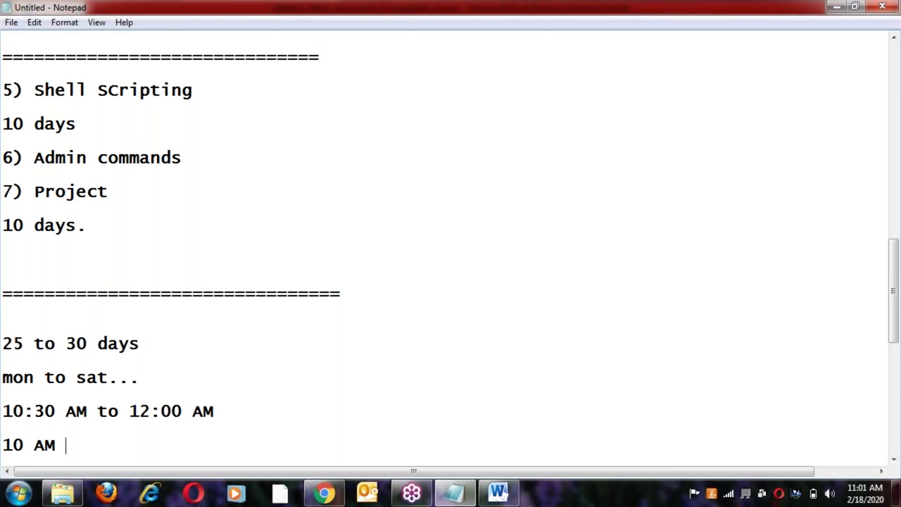
{"action": "left_click", "coordinate": [223, 412]}
{"action": "scroll", "coordinate": [221, 413], "scroll_direction": "down", "scroll_amount": 1}
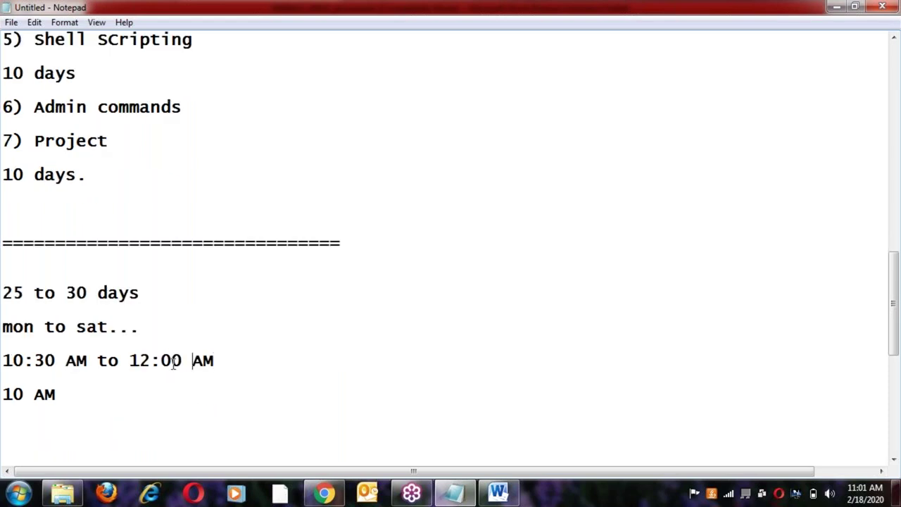
{"action": "left_click", "coordinate": [130, 328]}
{"action": "left_click", "coordinate": [157, 296]}
{"action": "left_click", "coordinate": [97, 394]}
{"action": "scroll", "coordinate": [143, 380], "scroll_direction": "up", "scroll_amount": 1}
{"action": "scroll", "coordinate": [145, 377], "scroll_direction": "up", "scroll_amount": 4}
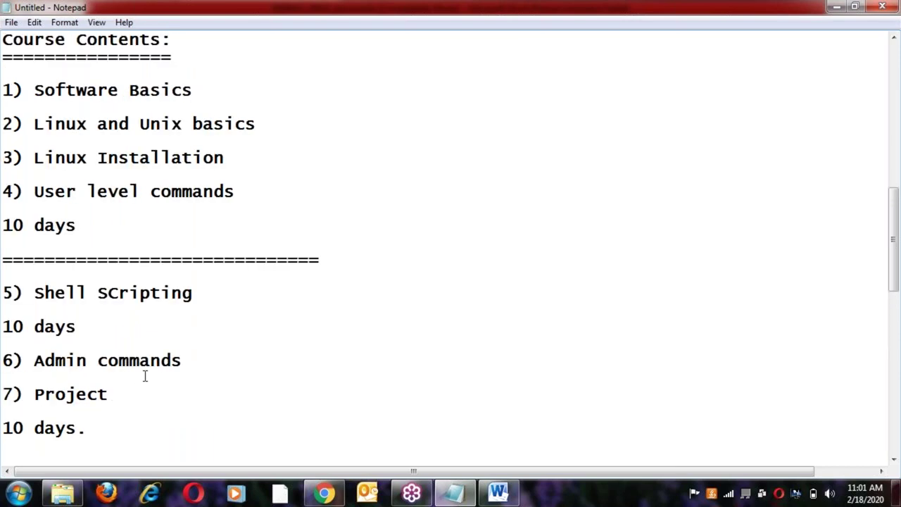
{"action": "scroll", "coordinate": [145, 376], "scroll_direction": "up", "scroll_amount": 2}
{"action": "scroll", "coordinate": [145, 377], "scroll_direction": "up", "scroll_amount": 8}
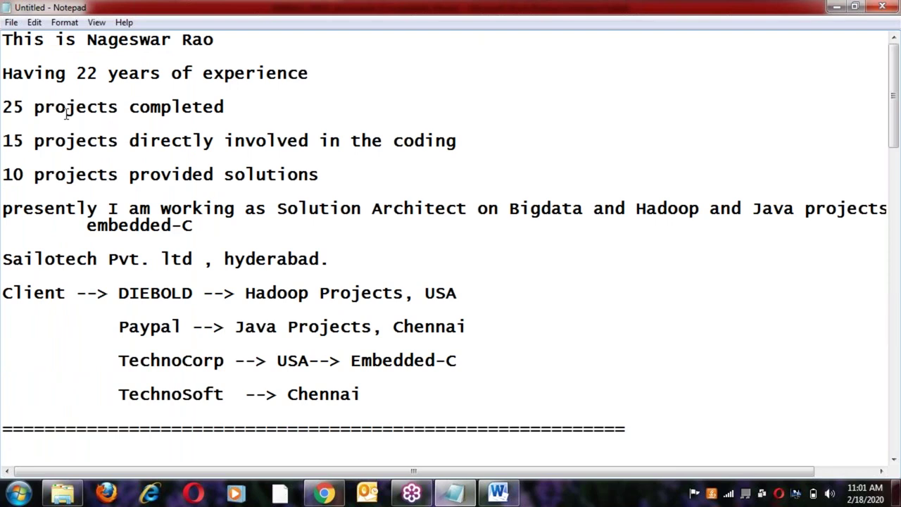
{"action": "scroll", "coordinate": [66, 114], "scroll_direction": "down", "scroll_amount": 3}
{"action": "left_click_drag", "start_coordinate": [80, 287], "coordinate": [150, 428]}
{"action": "scroll", "coordinate": [151, 428], "scroll_direction": "down", "scroll_amount": 1}
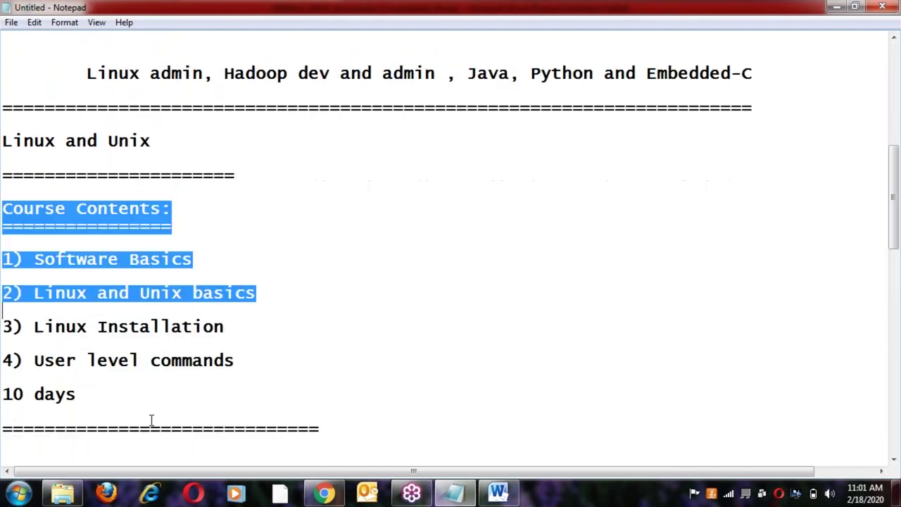
{"action": "scroll", "coordinate": [150, 420], "scroll_direction": "down", "scroll_amount": 1}
{"action": "scroll", "coordinate": [151, 420], "scroll_direction": "down", "scroll_amount": 1}
{"action": "left_click", "coordinate": [167, 310]}
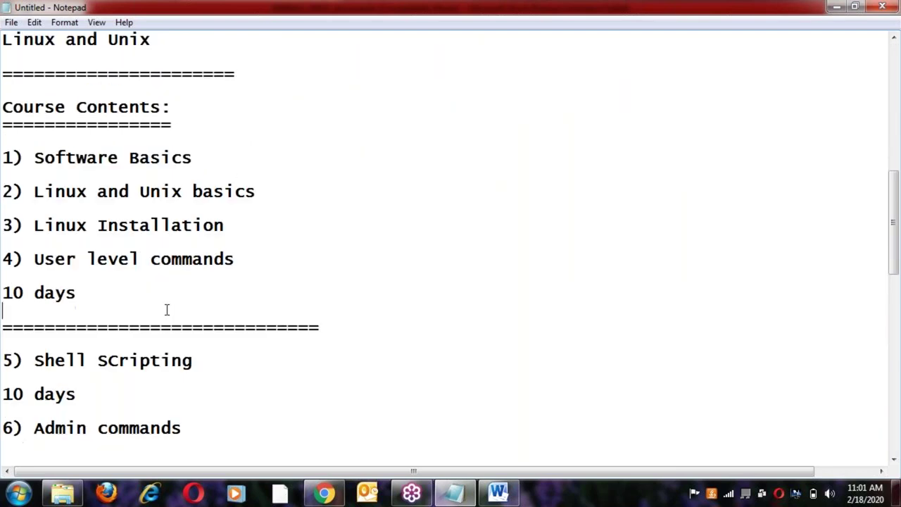
{"action": "scroll", "coordinate": [167, 311], "scroll_direction": "down", "scroll_amount": 3}
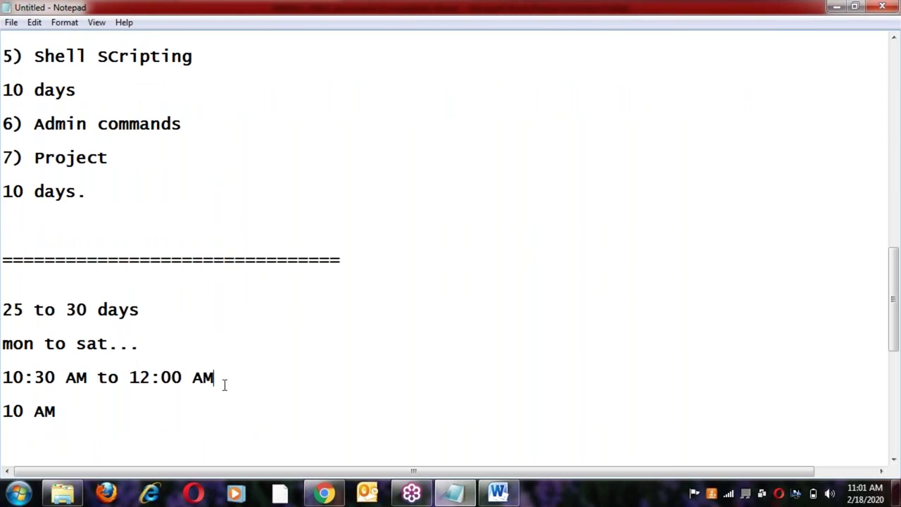
Step: Replace the 10 AM line with an '=' separator row and a 'pre-requisite' heading
{"action": "key", "text": "BackSpace"}
{"action": "key", "text": "BackSpace"}
{"action": "key", "text": "BackSpace"}
{"action": "key", "text": "BackSpace"}
{"action": "key", "text": "BackSpace"}
{"action": "key", "text": "BackSpace"}
{"action": "type", "text": "====================="}
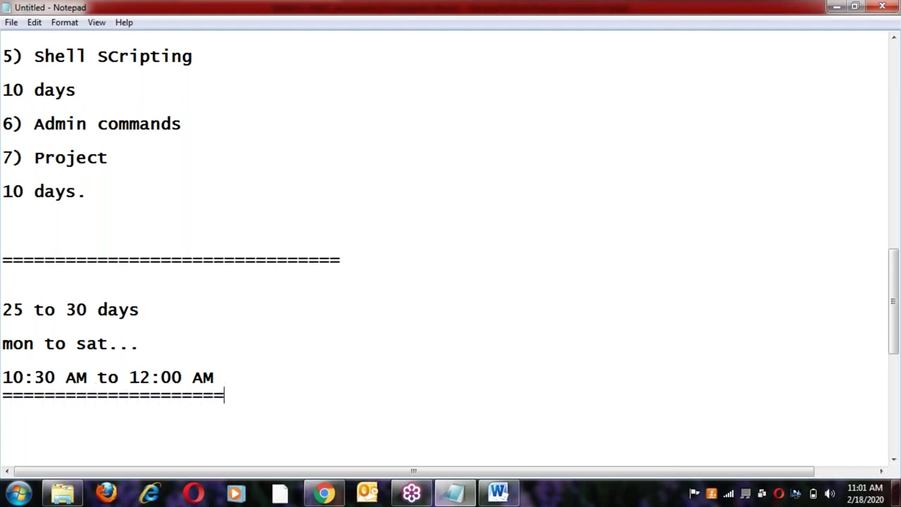
{"action": "type", "text": "==="}
{"action": "key", "text": "Return"}
{"action": "key", "text": "Return"}
{"action": "key", "text": "Return"}
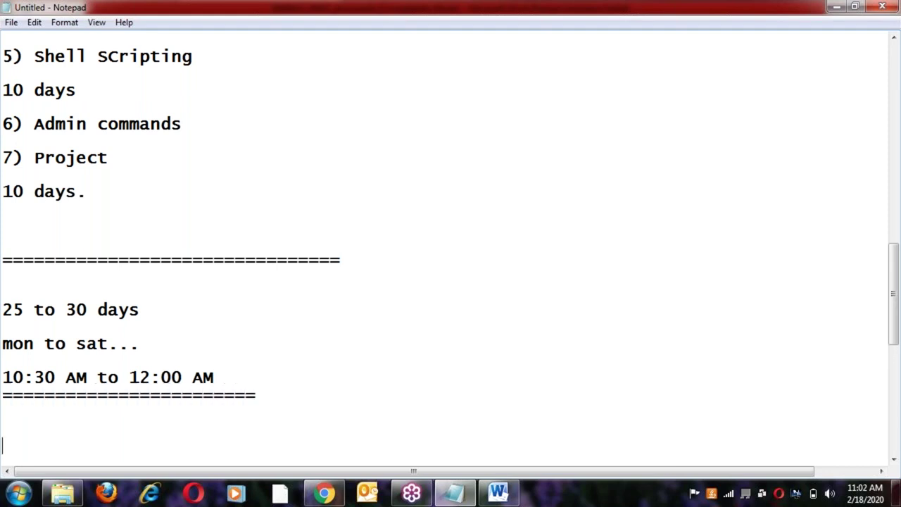
{"action": "type", "text": "pre-requi"}
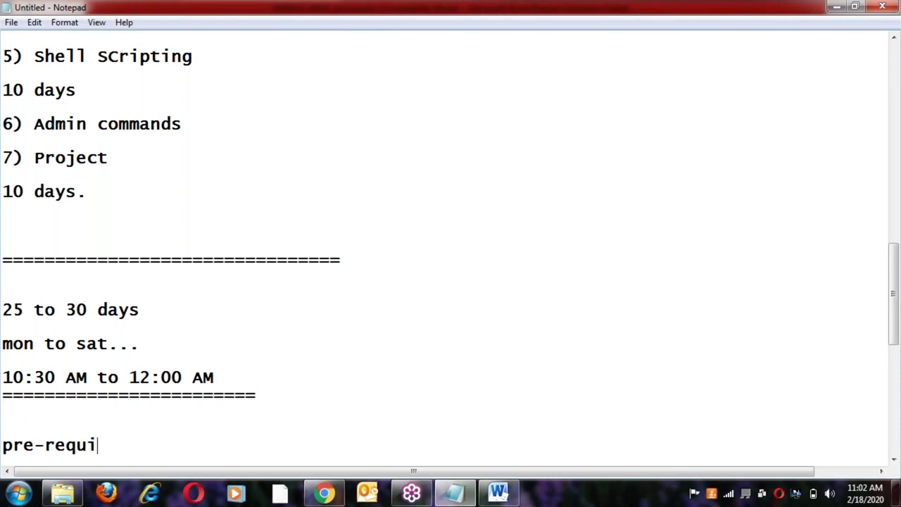
{"action": "type", "text": "site"}
{"action": "key", "text": "Return"}
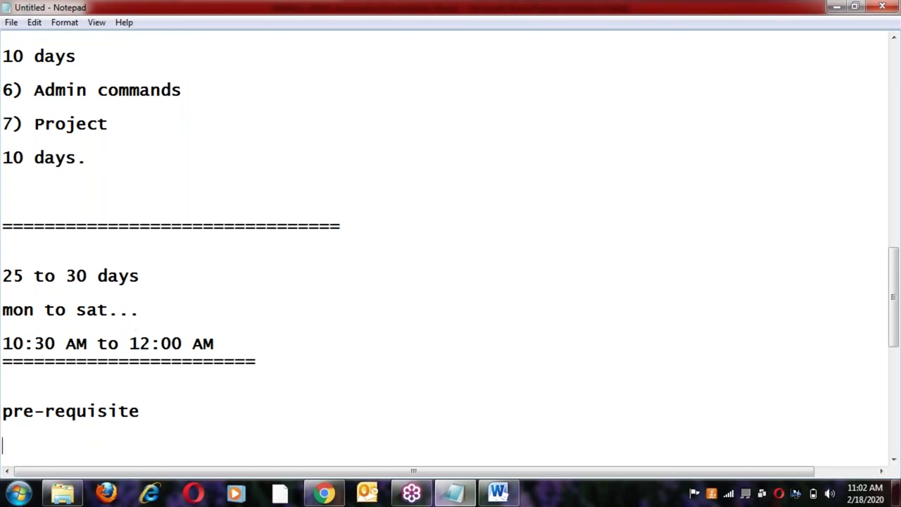
Step: List 'nothing' and 'non -it' under pre-requisite
{"action": "type", "text": "notyhing"}
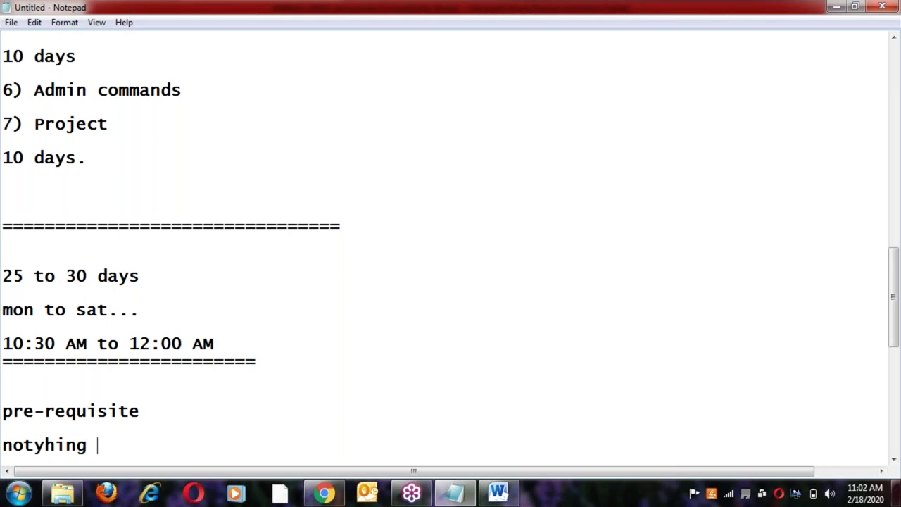
{"action": "key", "text": "Left"}
{"action": "key", "text": "Left"}
{"action": "key", "text": "Left"}
{"action": "key", "text": "Left"}
{"action": "key", "text": "BackSpace"}
{"action": "left_click", "coordinate": [87, 445]}
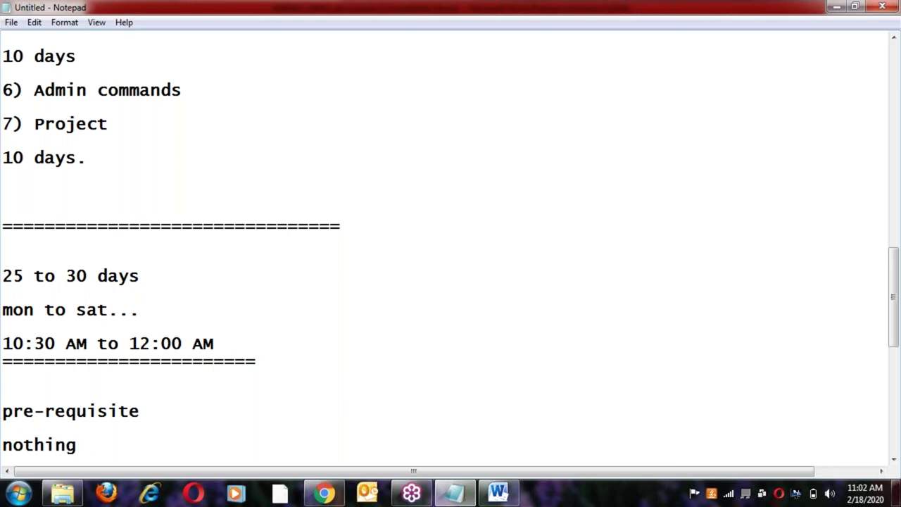
{"action": "key", "text": "Return"}
{"action": "type", "text": "no"}
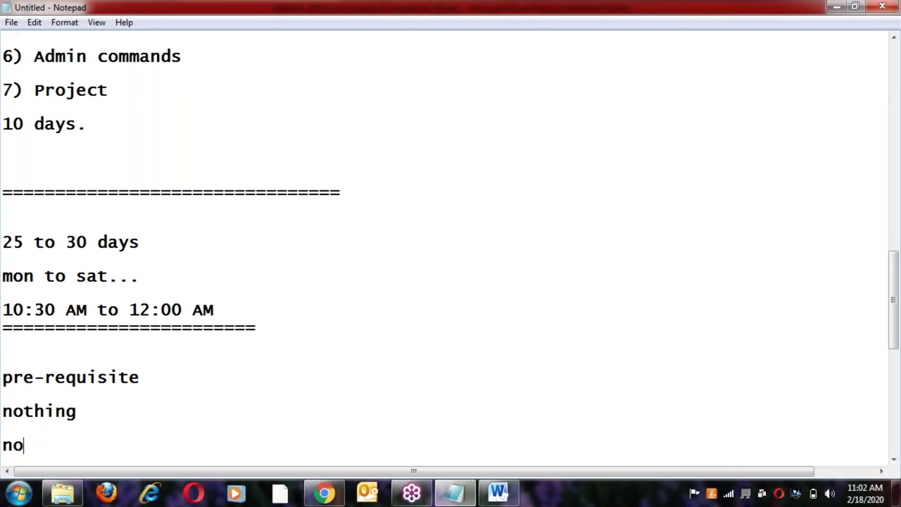
{"action": "type", "text": "in"}
{"action": "key", "text": "BackSpace"}
{"action": "key", "text": "BackSpace"}
{"action": "type", "text": "n -it"}
Step: Close the pre-requisite section with a row of '=' signs
{"action": "key", "text": "Return"}
{"action": "type", "text": "=========================="}
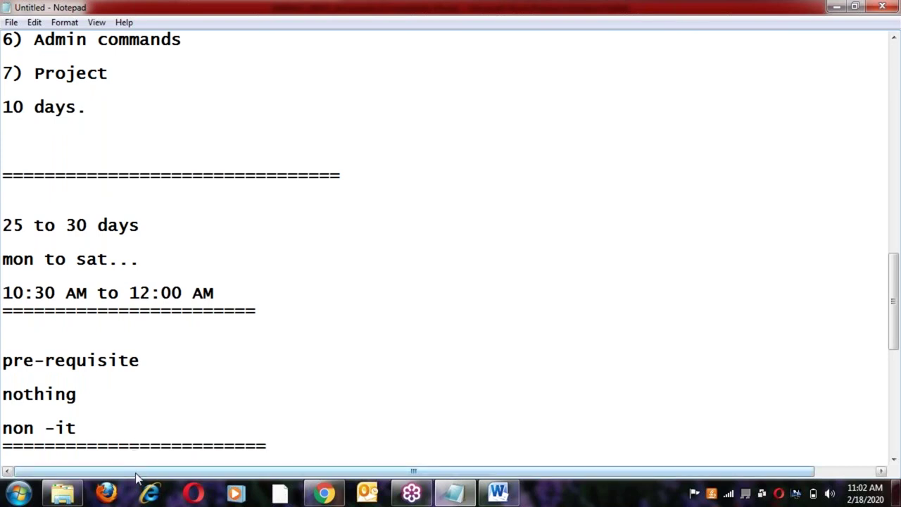
{"action": "left_click", "coordinate": [121, 417]}
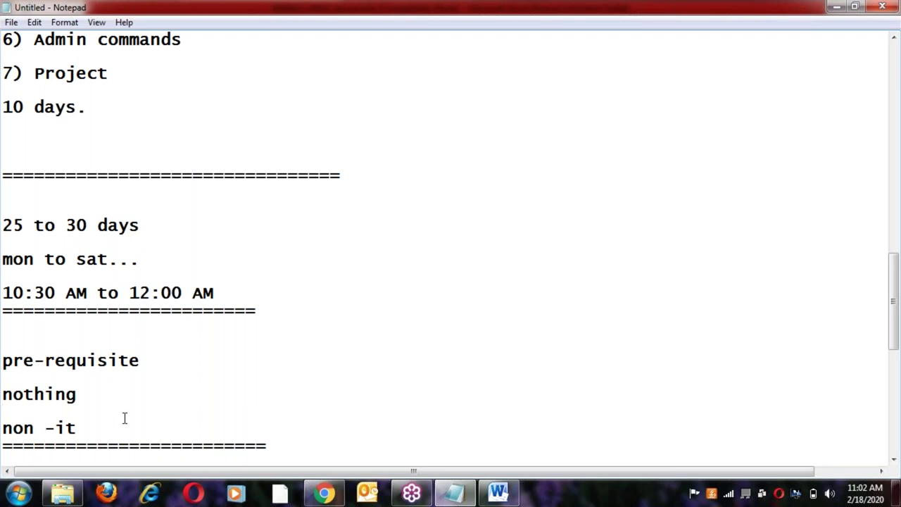
{"action": "left_click", "coordinate": [107, 429]}
{"action": "key", "text": "Down"}
Step: Below the separator, add a 'for whom' heading and item '1) Linux Admins'
{"action": "key", "text": "End"}
{"action": "key", "text": "Return"}
{"action": "key", "text": "Return"}
{"action": "key", "text": "Return"}
{"action": "key", "text": "Return"}
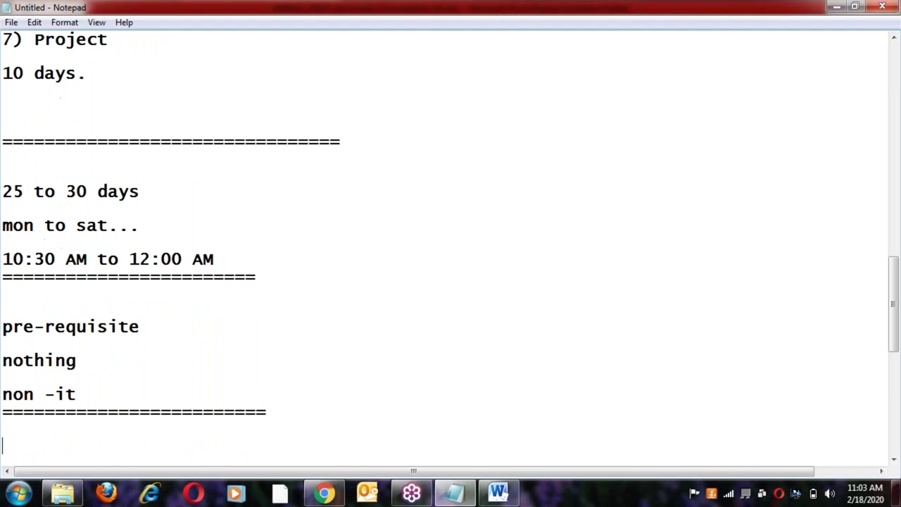
{"action": "key", "text": "BackSpace"}
{"action": "key", "text": "BackSpace"}
{"action": "key", "text": "BackSpace"}
{"action": "type", "text": "fro"}
{"action": "key", "text": "BackSpace"}
{"action": "key", "text": "BackSpace"}
{"action": "key", "text": "BackSpace"}
{"action": "type", "text": "oe"}
{"action": "key", "text": "BackSpace"}
{"action": "key", "text": "BackSpace"}
{"action": "type", "text": "r who"}
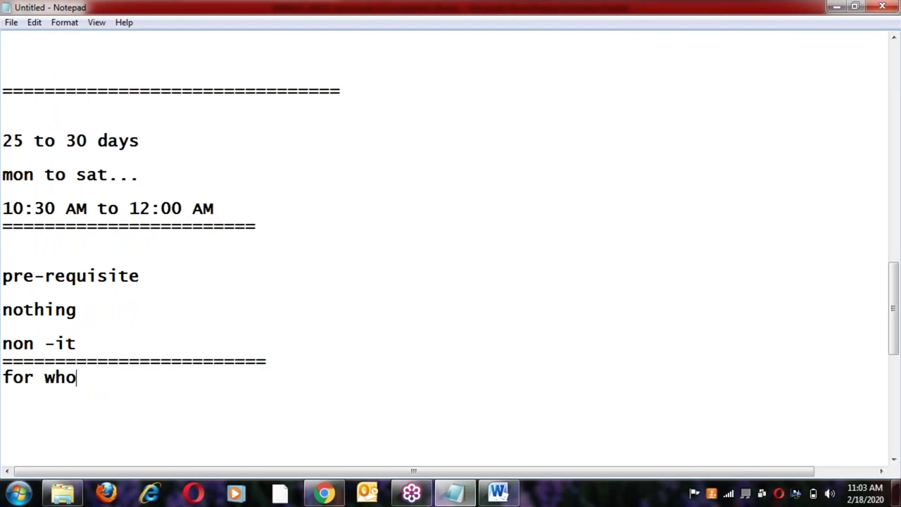
{"action": "type", "text": "m"}
{"action": "key", "text": "Return"}
{"action": "key", "text": "Return"}
{"action": "key", "text": "BackSpace"}
{"action": "type", "text": "1) "}
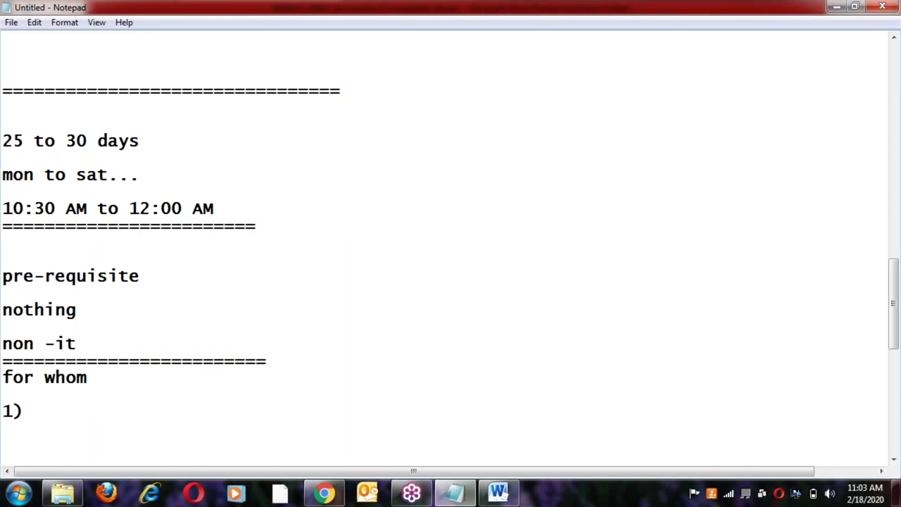
{"action": "type", "text": "Linux A"}
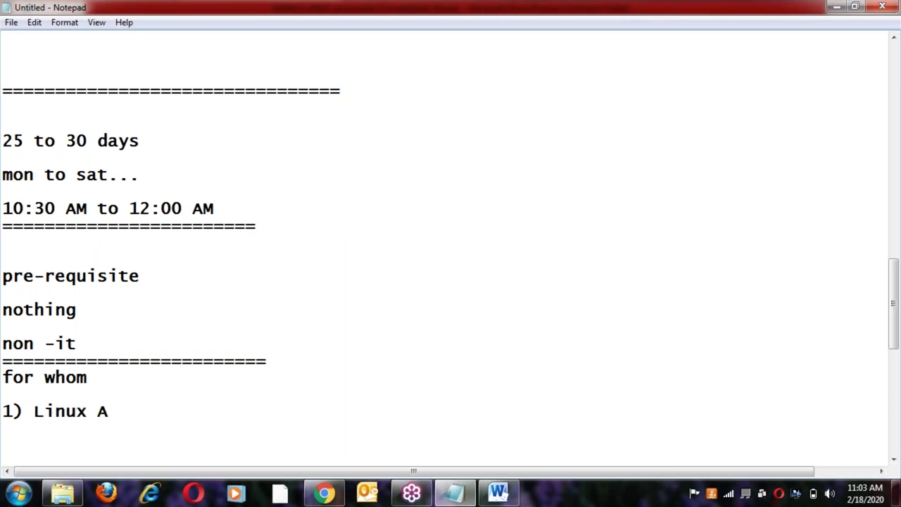
{"action": "type", "text": "dmins"}
{"action": "key", "text": "Return"}
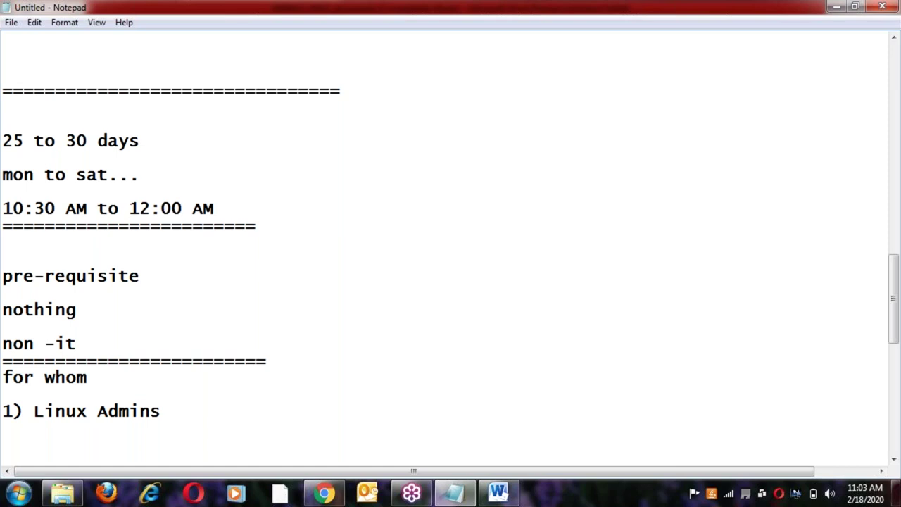
Step: Add items '2) Hadoop Admins and Developers' and '3) AWS'
{"action": "type", "text": "2) Hadoop"}
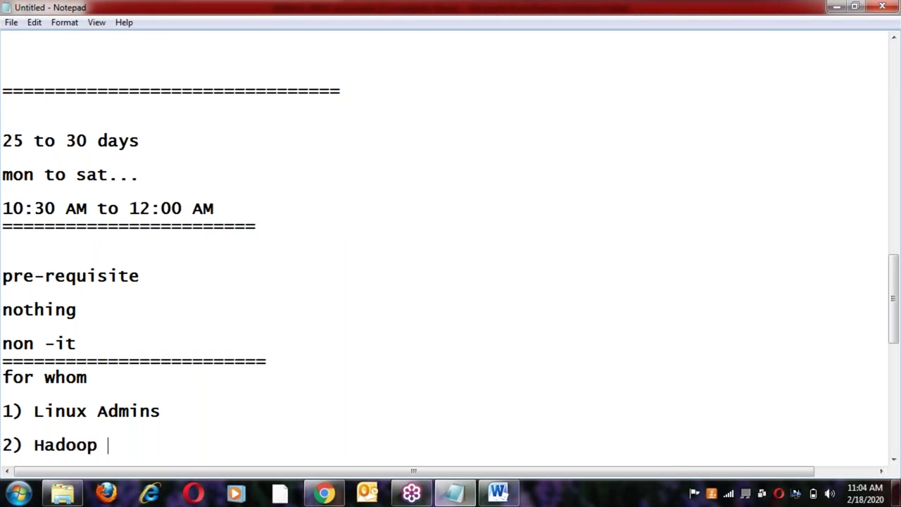
{"action": "type", "text": "Admins and DEV"}
{"action": "key", "text": "BackSpace"}
{"action": "key", "text": "BackSpace"}
{"action": "type", "text": "ev"}
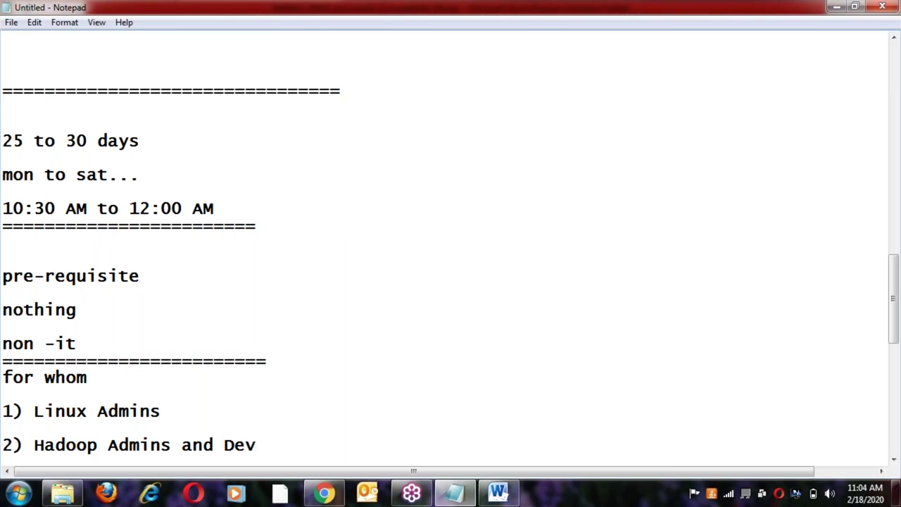
{"action": "key", "text": "Return"}
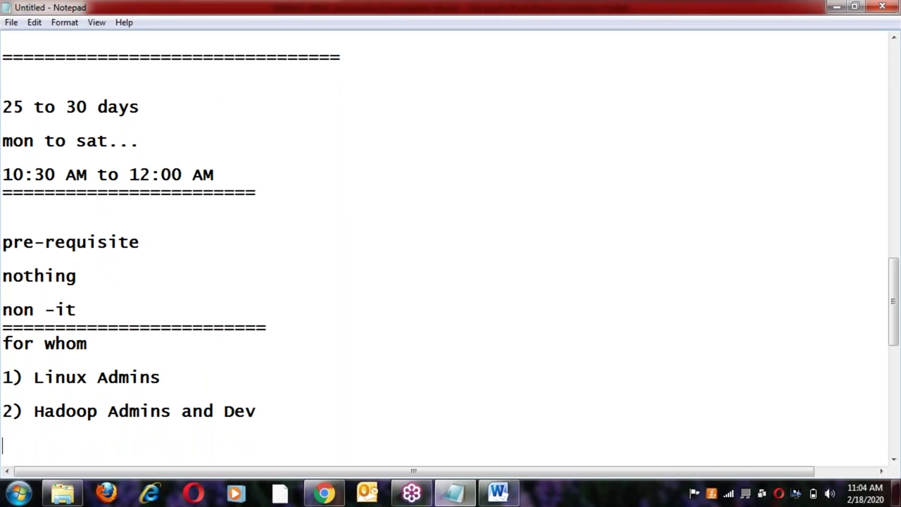
{"action": "key", "text": "BackSpace"}
{"action": "key", "text": "BackSpace"}
{"action": "type", "text": "elopers"}
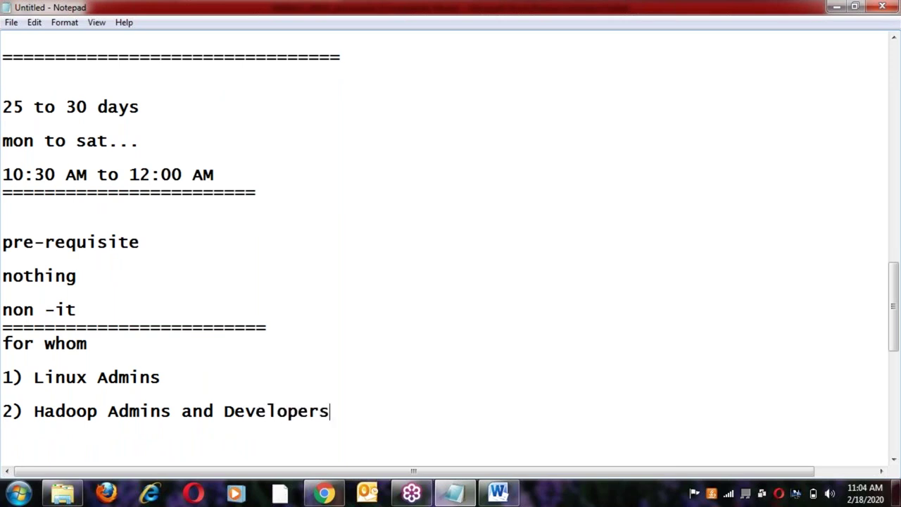
{"action": "key", "text": "Return"}
{"action": "type", "text": "3"}
{"action": "type", "text": ") AWS"}
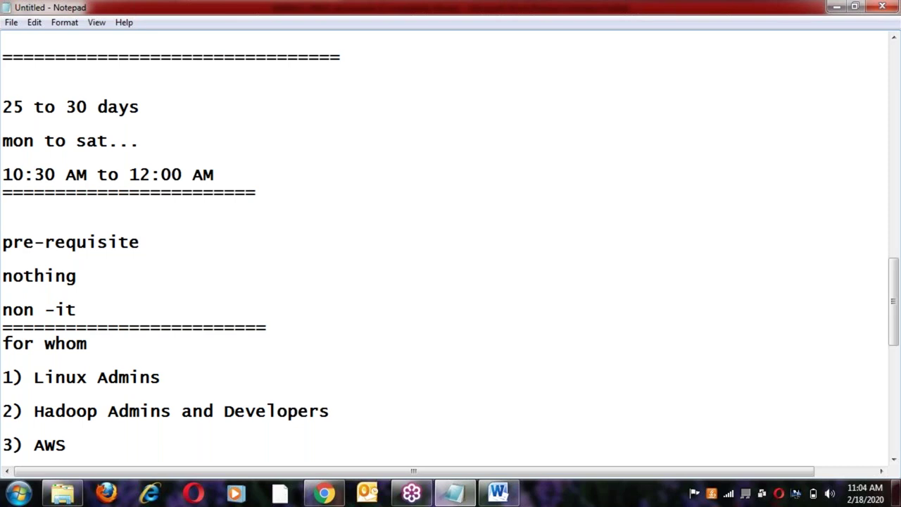
Step: Add items '4) Devops', '5) Testers' and '6) Python developers'
{"action": "key", "text": "Return"}
{"action": "type", "text": "4) DEV"}
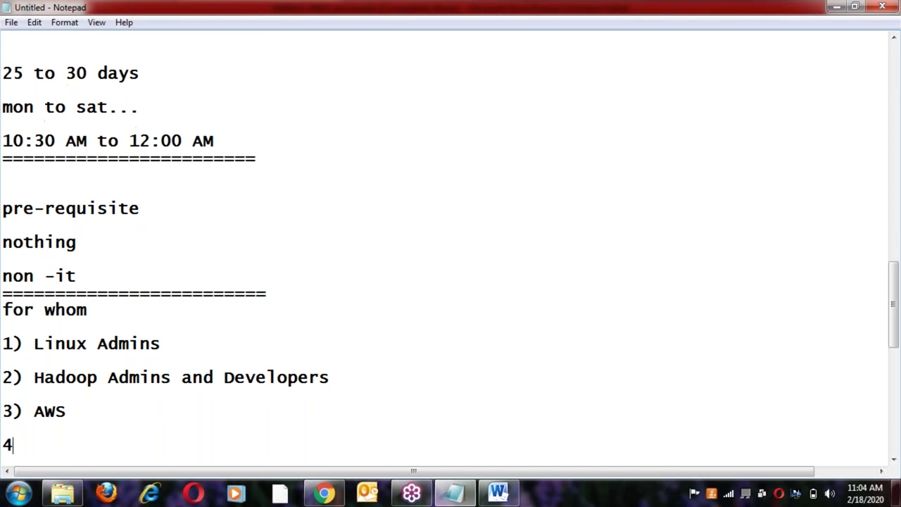
{"action": "key", "text": "BackSpace"}
{"action": "key", "text": "BackSpace"}
{"action": "type", "text": "evops"}
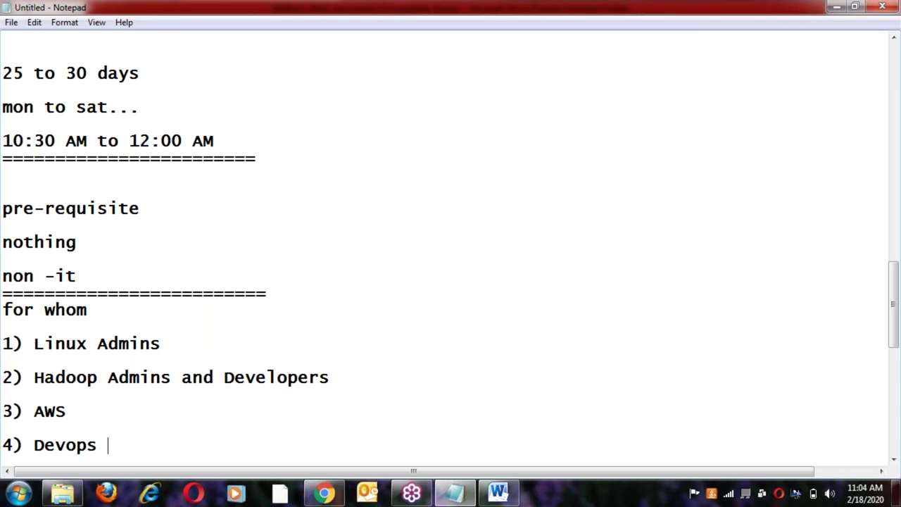
{"action": "key", "text": "Return"}
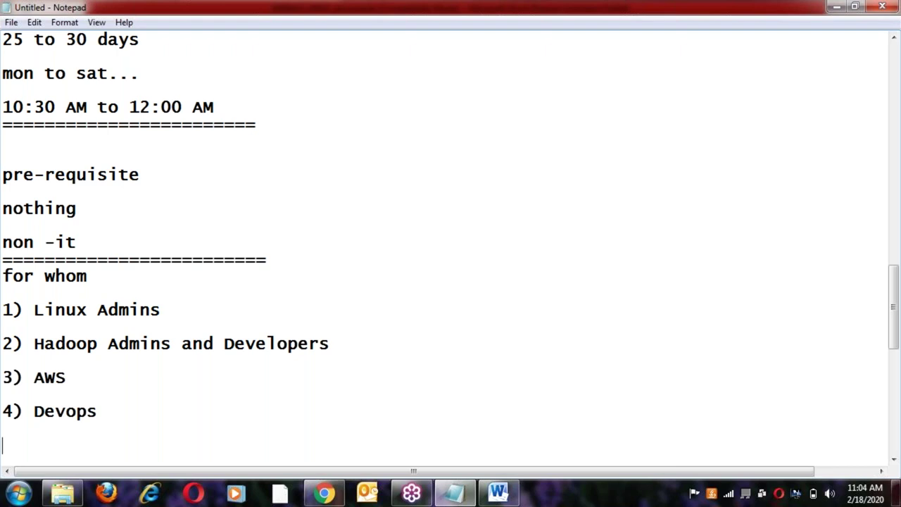
{"action": "type", "text": "5) Testers"}
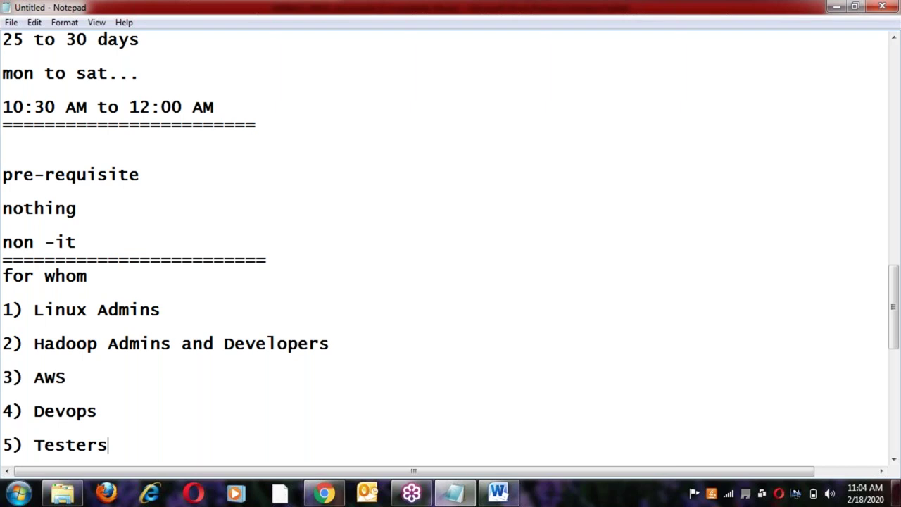
{"action": "key", "text": "Return"}
{"action": "key", "text": "Return"}
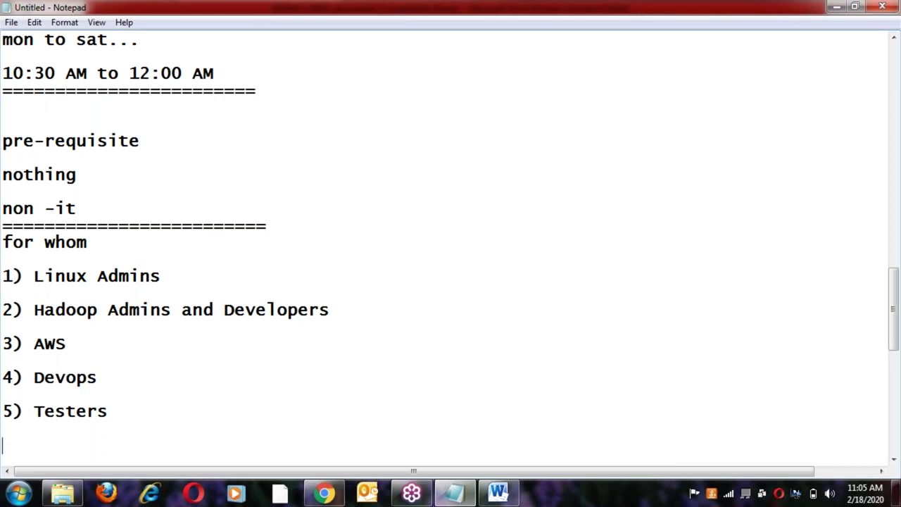
{"action": "type", "text": "6)"}
{"action": "type", "text": " Pyt"}
{"action": "type", "text": "hin"}
{"action": "key", "text": "BackSpace"}
{"action": "key", "text": "BackSpace"}
{"action": "type", "text": "on"}
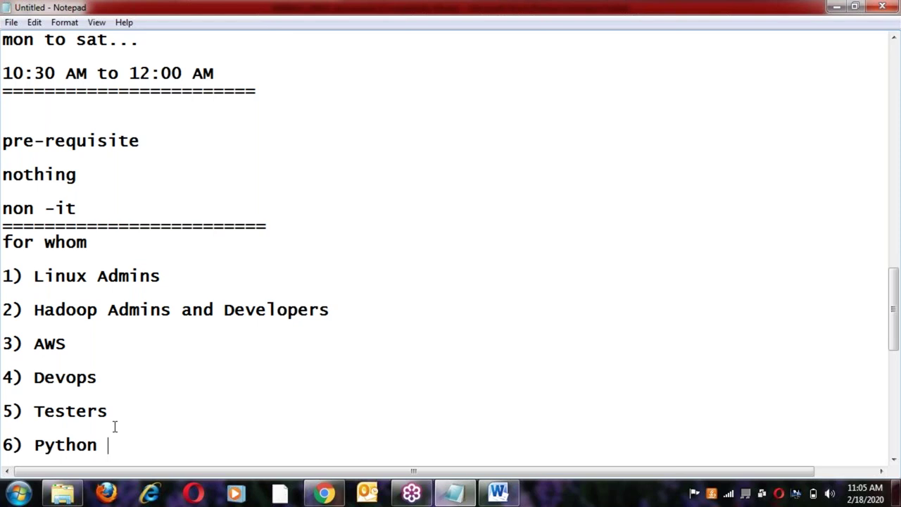
{"action": "type", "text": "developers"}
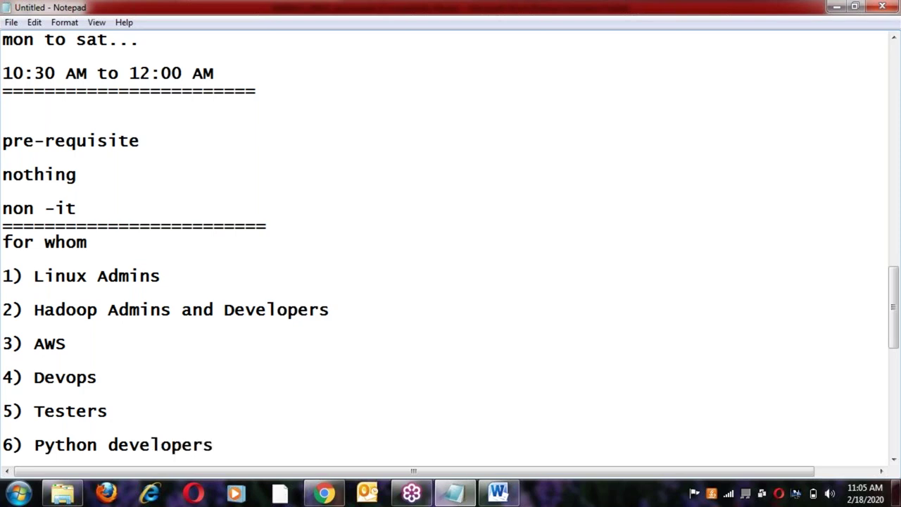
Step: Add '7) Java Developers' and close the list with a row of '=' signs
{"action": "key", "text": "Return"}
{"action": "key", "text": "Return"}
{"action": "type", "text": "7) Java DEV"}
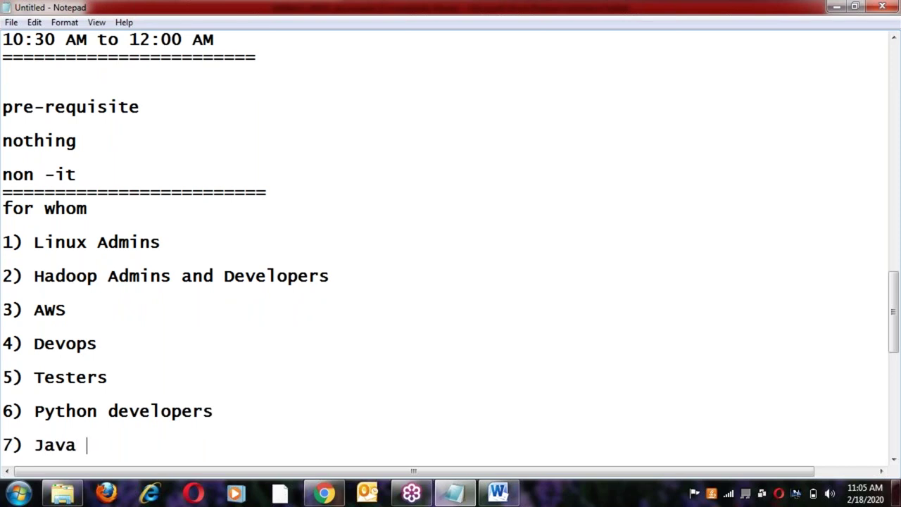
{"action": "key", "text": "BackSpace"}
{"action": "key", "text": "BackSpace"}
{"action": "type", "text": "evelopers"}
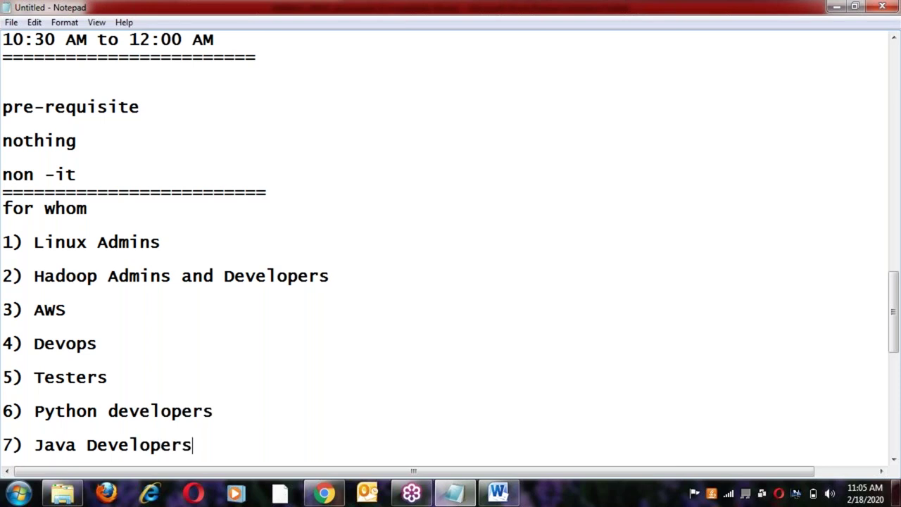
{"action": "key", "text": "Return"}
{"action": "key", "text": "Return"}
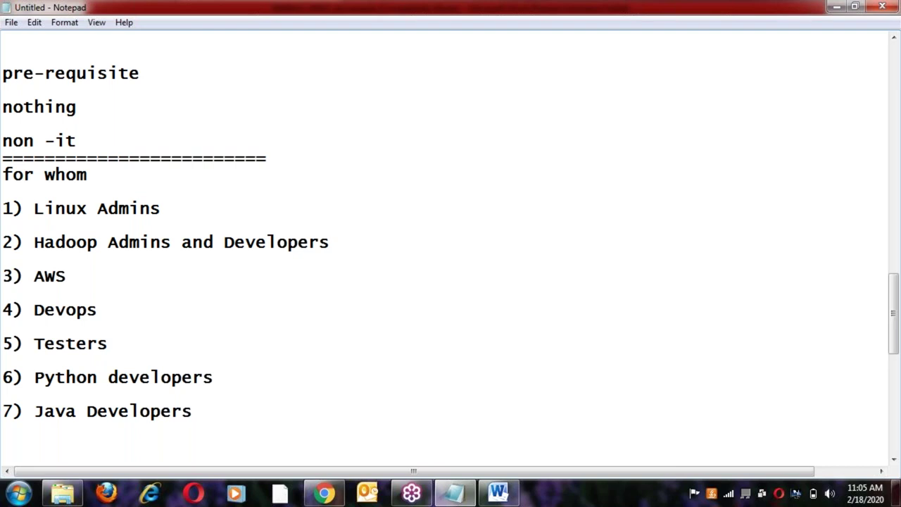
{"action": "type", "text": "=========================="}
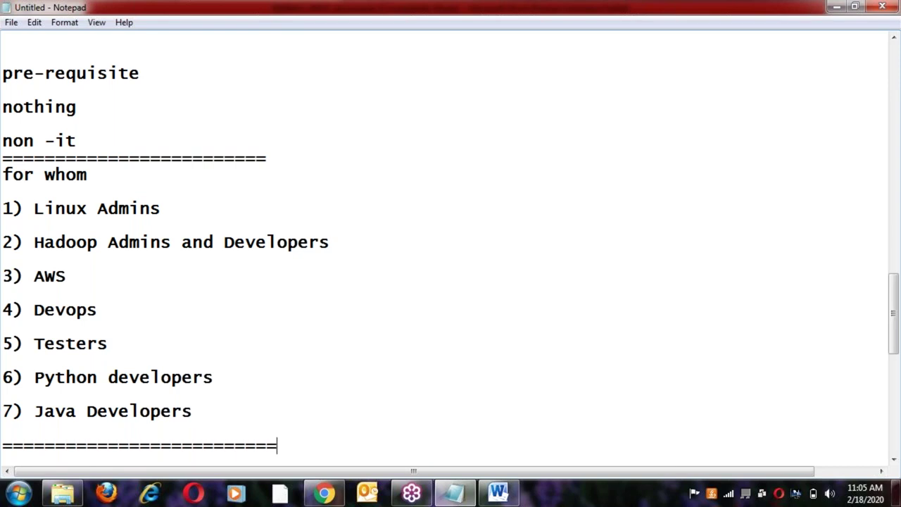
{"action": "type", "text": "===="}
Step: Type the line 'you can put up 3 to 4 years of experience' below the separator
{"action": "key", "text": "Return"}
{"action": "key", "text": "Return"}
{"action": "type", "text": "you can put up  3 to 4 years of exepr"}
{"action": "key", "text": "BackSpace"}
{"action": "type", "text": "e"}
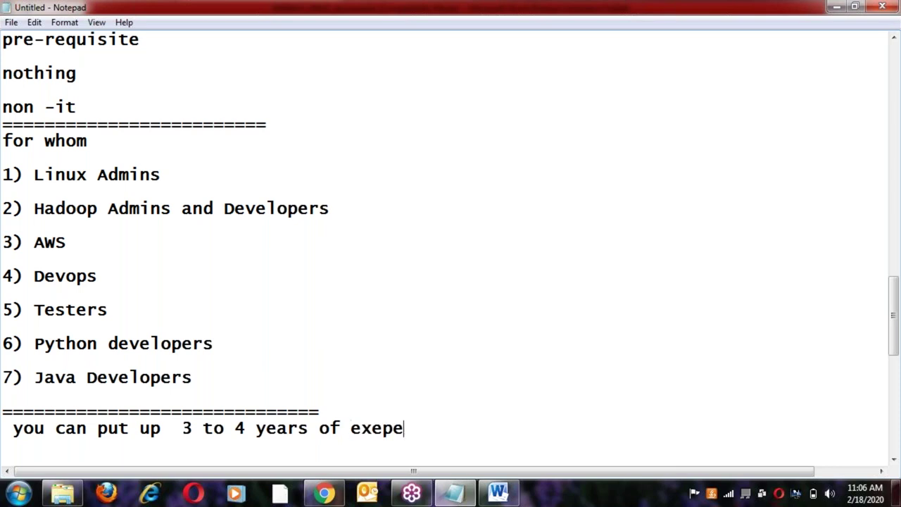
{"action": "type", "text": "rince"}
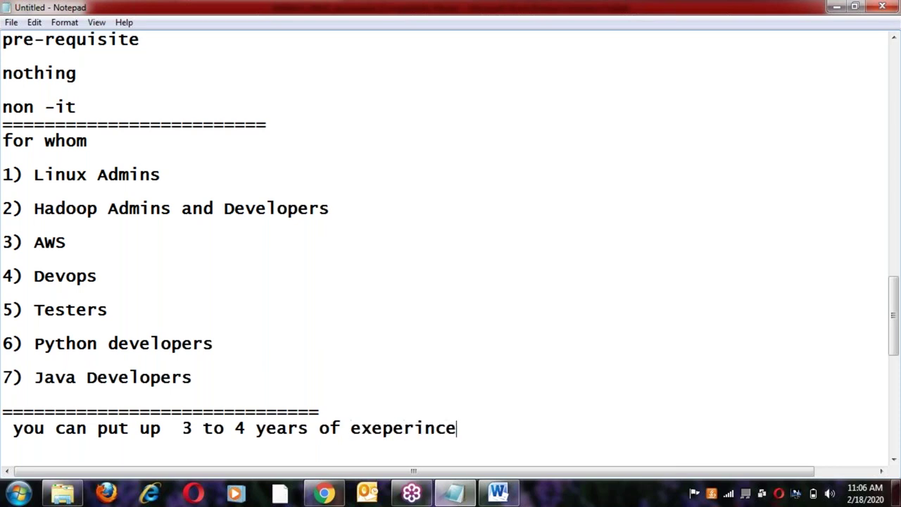
{"action": "key", "text": "BackSpace"}
{"action": "key", "text": "BackSpace"}
{"action": "key", "text": "BackSpace"}
{"action": "key", "text": "BackSpace"}
{"action": "type", "text": "ence"}
{"action": "key", "text": "Return"}
{"action": "key", "text": "Return"}
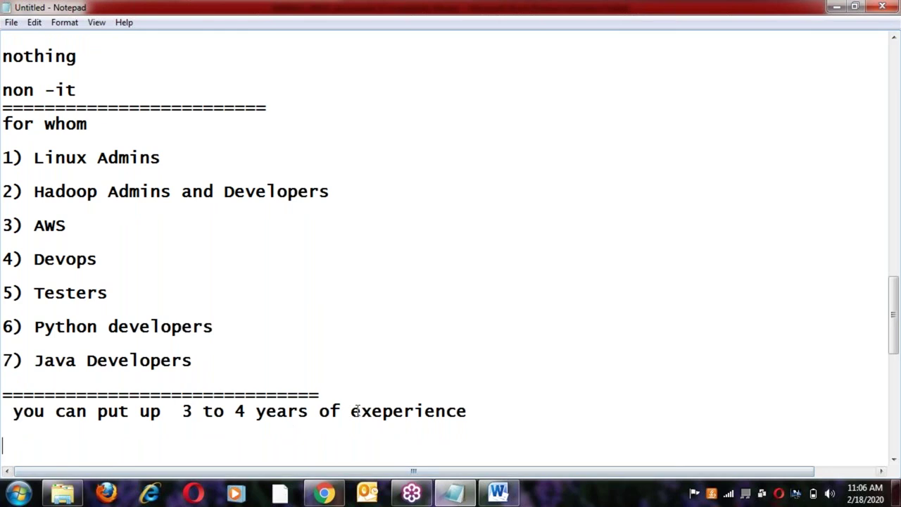
Step: Fix the extra 'e' in experience and remove the line's leading space
{"action": "left_click", "coordinate": [382, 411]}
{"action": "key", "text": "BackSpace"}
{"action": "key", "text": "End"}
{"action": "key", "text": "Down"}
{"action": "key", "text": "Down"}
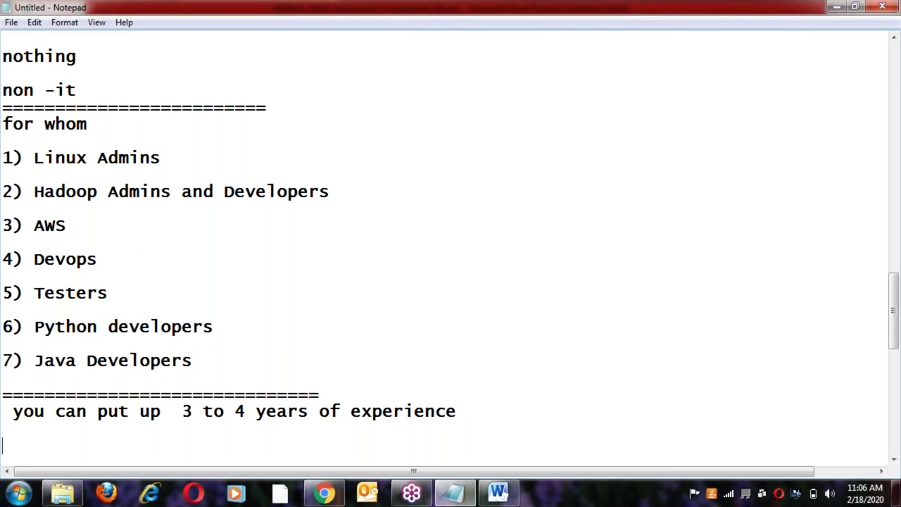
{"action": "key", "text": "Up"}
{"action": "key", "text": "Up"}
{"action": "key", "text": "Delete"}
{"action": "key", "text": "End"}
{"action": "key", "text": "Return"}
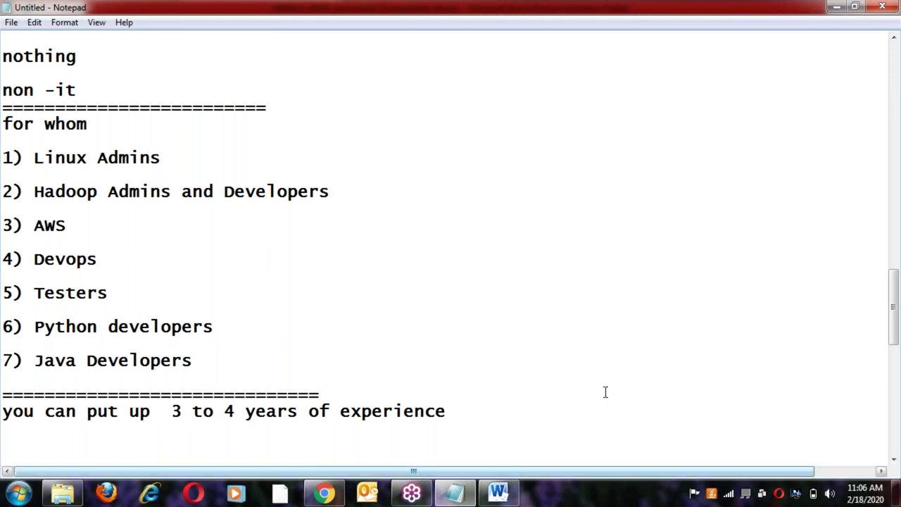
Step: Glance through the Word Linux notes, then return to the Notepad outline
{"action": "left_click", "coordinate": [498, 495]}
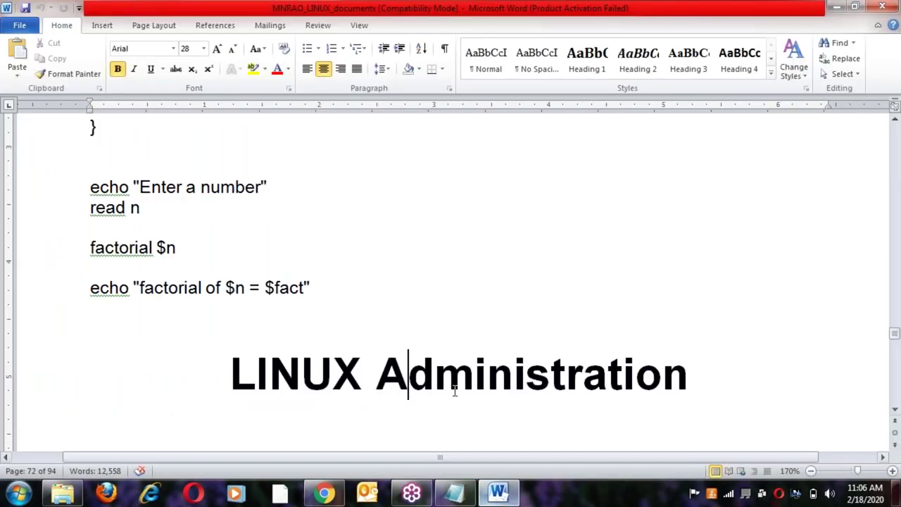
{"action": "scroll", "coordinate": [422, 373], "scroll_direction": "down", "scroll_amount": 5}
{"action": "scroll", "coordinate": [429, 364], "scroll_direction": "down", "scroll_amount": 1}
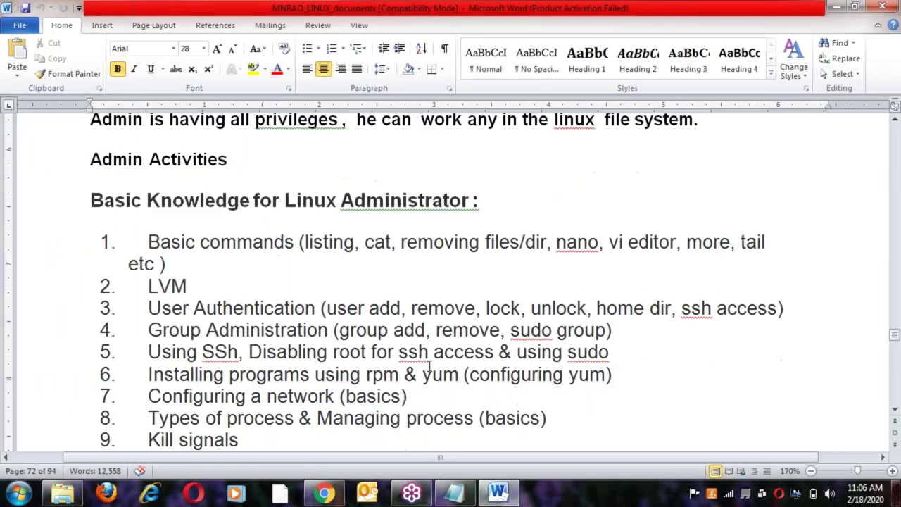
{"action": "scroll", "coordinate": [429, 365], "scroll_direction": "down", "scroll_amount": 3}
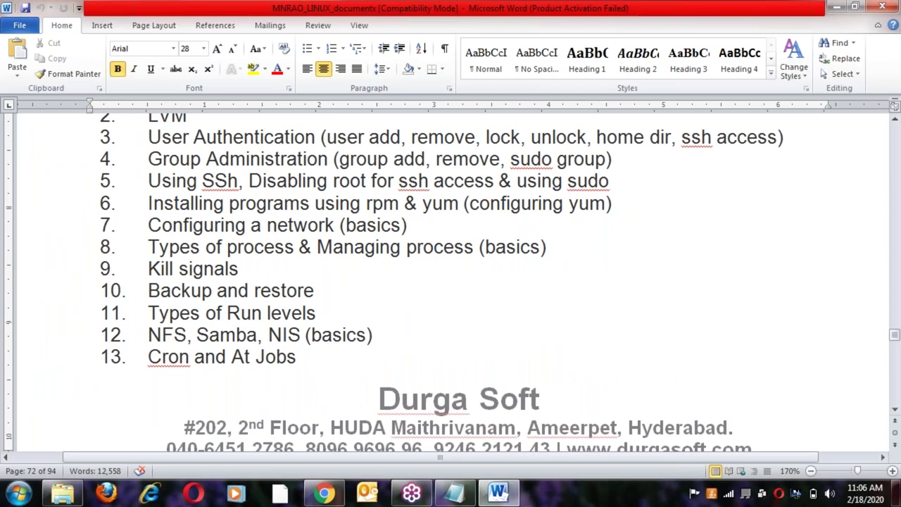
{"action": "left_click", "coordinate": [455, 493]}
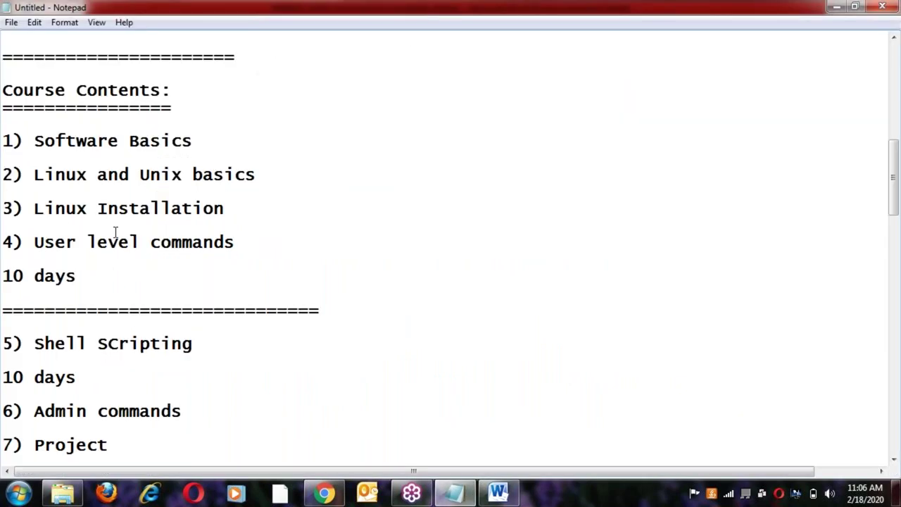
Step: Review the Shell Scripting, Admin commands and Project lines, then return to Word at topics 14–19
{"action": "scroll", "coordinate": [115, 232], "scroll_direction": "down", "scroll_amount": 1}
{"action": "left_click_drag", "start_coordinate": [115, 232], "coordinate": [4, 95]}
{"action": "left_click", "coordinate": [55, 189]}
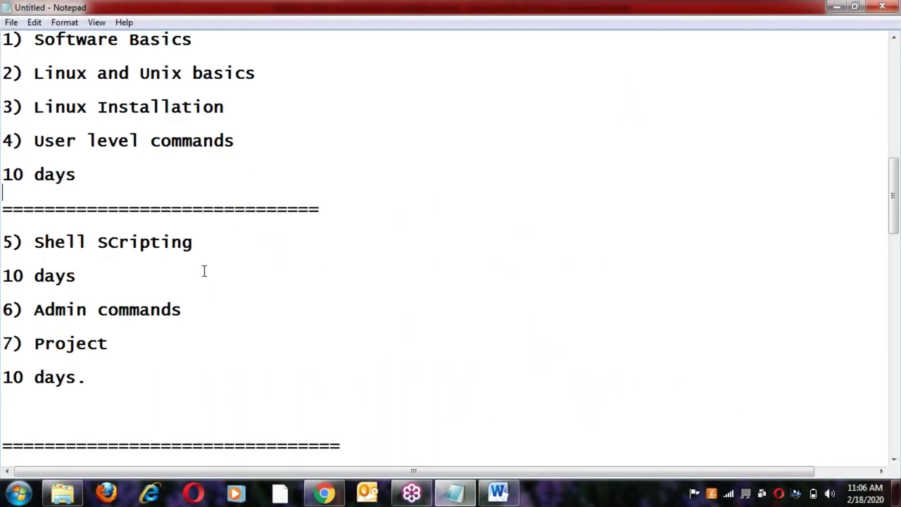
{"action": "left_click_drag", "start_coordinate": [235, 247], "coordinate": [33, 226]}
{"action": "left_click", "coordinate": [98, 262]}
{"action": "left_click", "coordinate": [229, 313]}
{"action": "left_click", "coordinate": [143, 345]}
{"action": "left_click_drag", "start_coordinate": [123, 348], "coordinate": [24, 310]}
{"action": "left_click", "coordinate": [105, 323]}
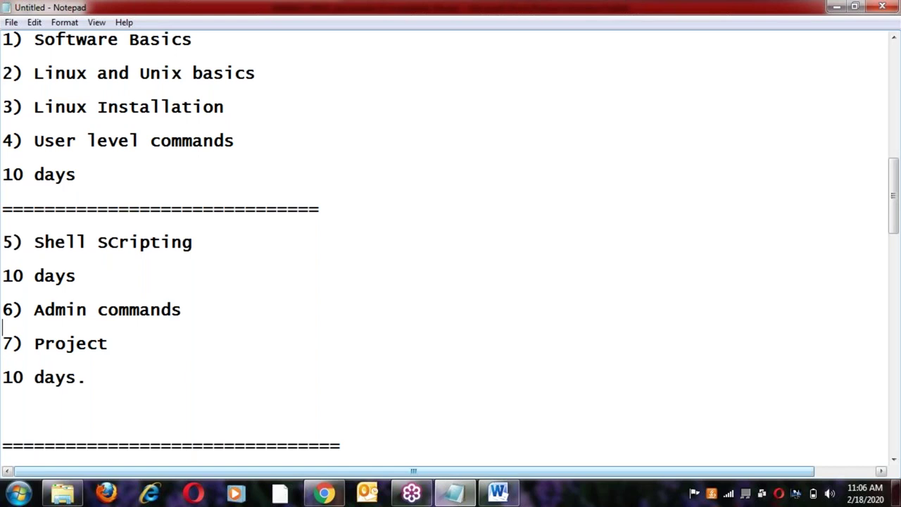
{"action": "left_click", "coordinate": [498, 493]}
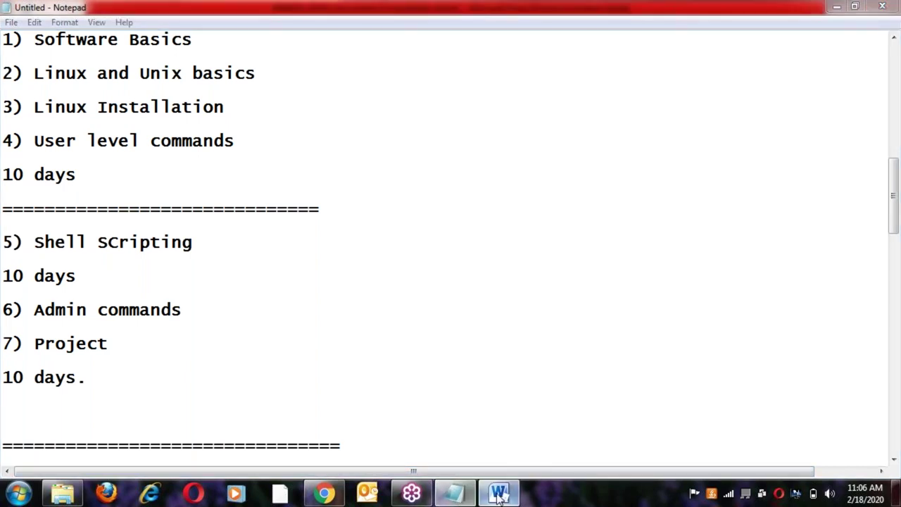
{"action": "scroll", "coordinate": [208, 256], "scroll_direction": "down", "scroll_amount": 10}
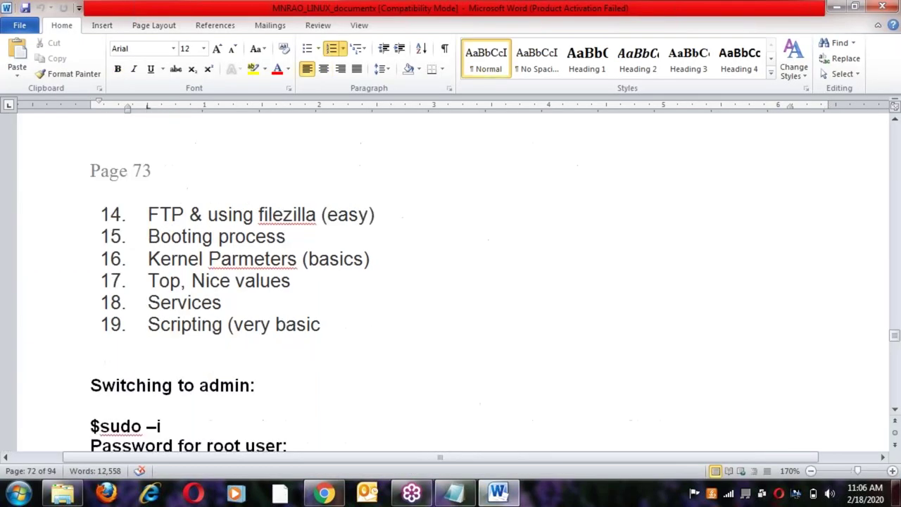
Step: Read through the cron jobs, disk usage and apt-get update/install notes
{"action": "left_click", "coordinate": [208, 256]}
{"action": "key", "text": "Down"}
{"action": "key", "text": "Down"}
{"action": "key", "text": "Down"}
{"action": "key", "text": "Down"}
{"action": "key", "text": "Down"}
{"action": "key", "text": "Down"}
{"action": "key", "text": "Down"}
{"action": "key", "text": "Down"}
{"action": "key", "text": "Down"}
{"action": "key", "text": "Down"}
{"action": "key", "text": "Down"}
{"action": "key", "text": "Down"}
{"action": "key", "text": "Down"}
{"action": "key", "text": "Down"}
{"action": "key", "text": "Down"}
{"action": "key", "text": "Down"}
{"action": "key", "text": "Down"}
{"action": "key", "text": "Down"}
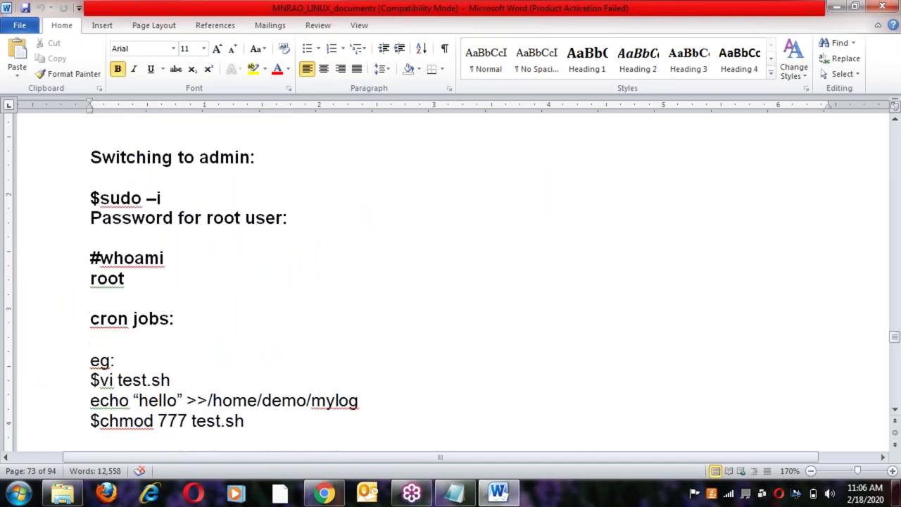
{"action": "scroll", "coordinate": [209, 300], "scroll_direction": "down", "scroll_amount": 3}
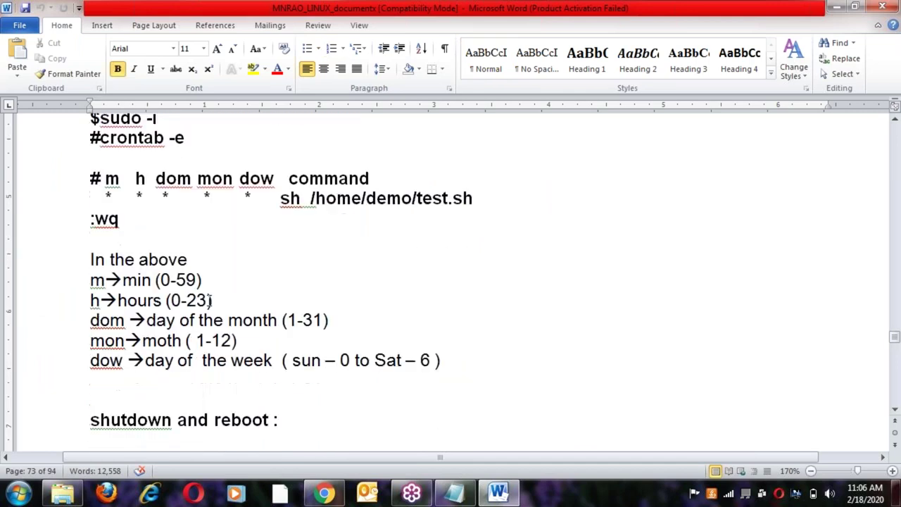
{"action": "scroll", "coordinate": [209, 300], "scroll_direction": "down", "scroll_amount": 7}
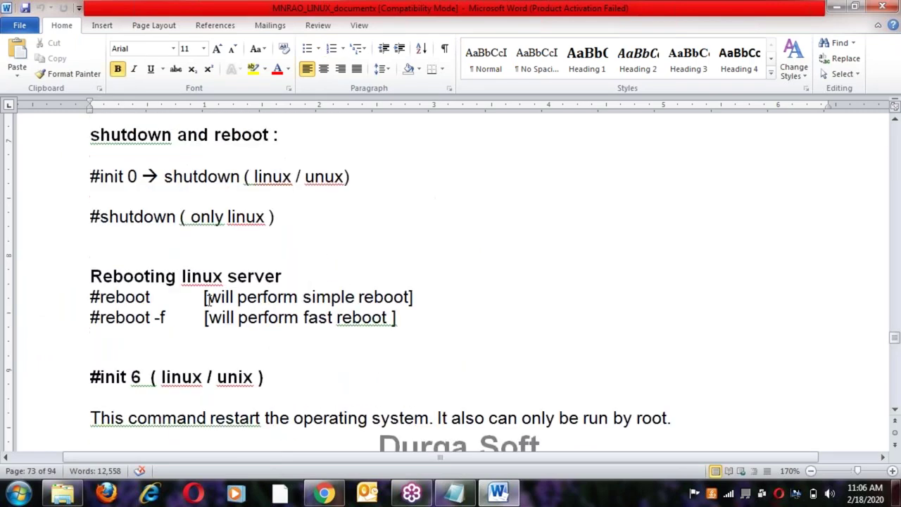
{"action": "scroll", "coordinate": [389, 361], "scroll_direction": "down", "scroll_amount": 5}
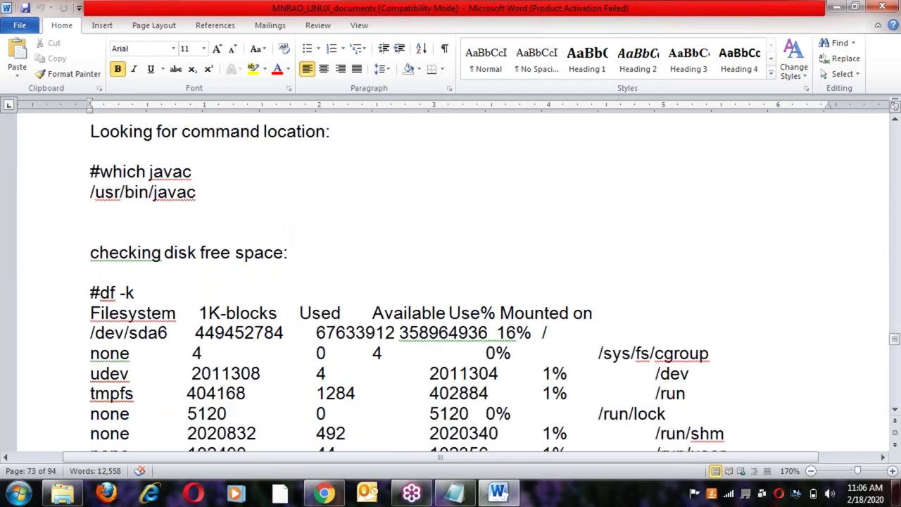
{"action": "scroll", "coordinate": [159, 340], "scroll_direction": "down", "scroll_amount": 2}
{"action": "left_click", "coordinate": [161, 358]}
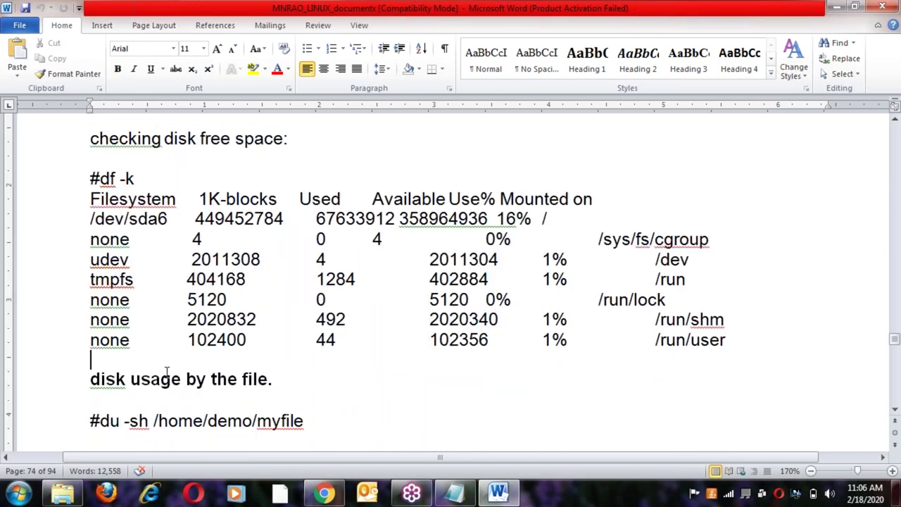
{"action": "scroll", "coordinate": [167, 378], "scroll_direction": "down", "scroll_amount": 6}
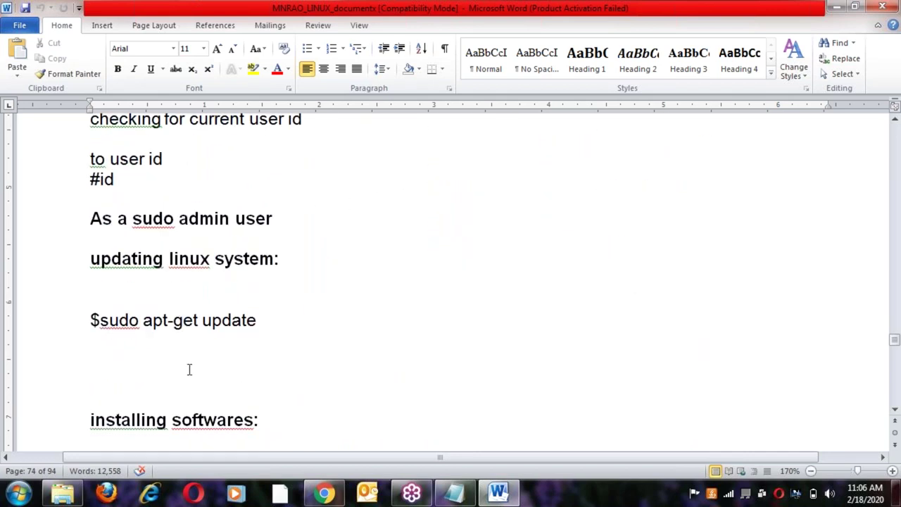
{"action": "left_click", "coordinate": [188, 370]}
{"action": "scroll", "coordinate": [188, 371], "scroll_direction": "down", "scroll_amount": 3}
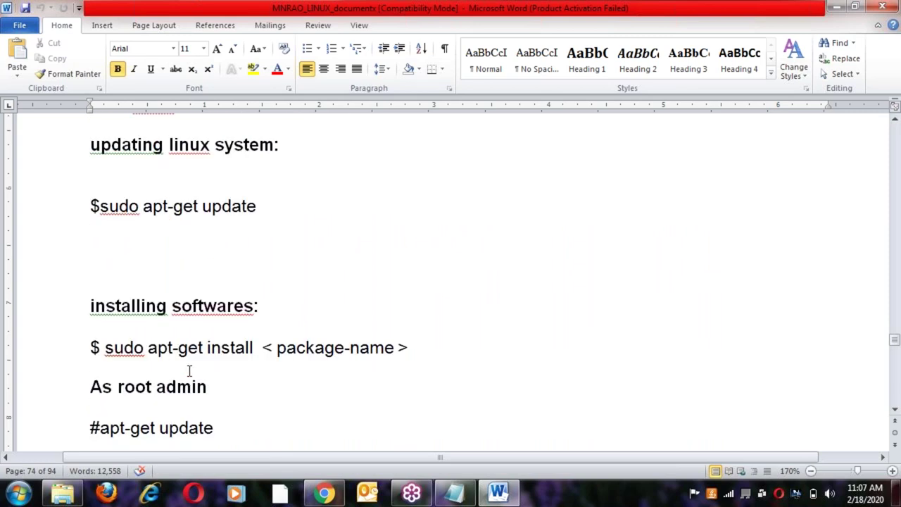
{"action": "scroll", "coordinate": [188, 370], "scroll_direction": "down", "scroll_amount": 3}
{"action": "left_click", "coordinate": [195, 394]}
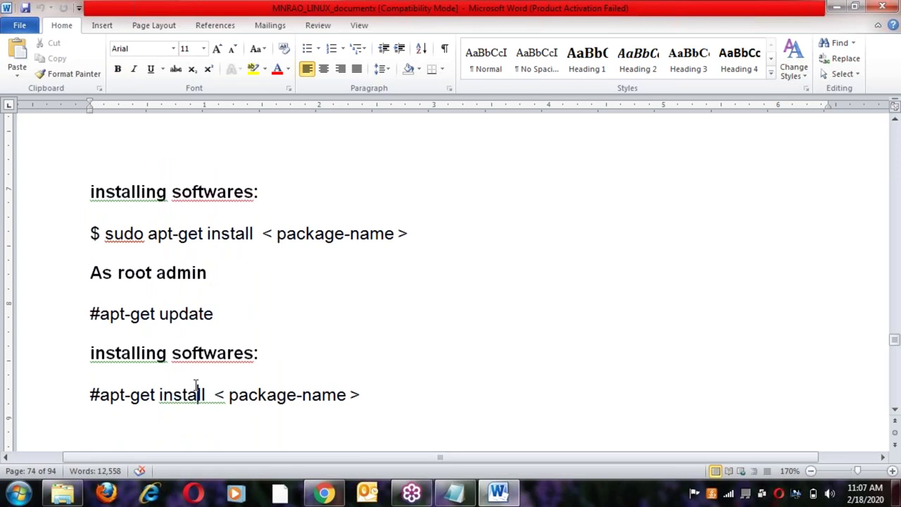
Step: Continue down to the addgroup lines and the #delgroup grp1 example
{"action": "scroll", "coordinate": [195, 394], "scroll_direction": "down", "scroll_amount": 3}
{"action": "scroll", "coordinate": [212, 199], "scroll_direction": "down", "scroll_amount": 3}
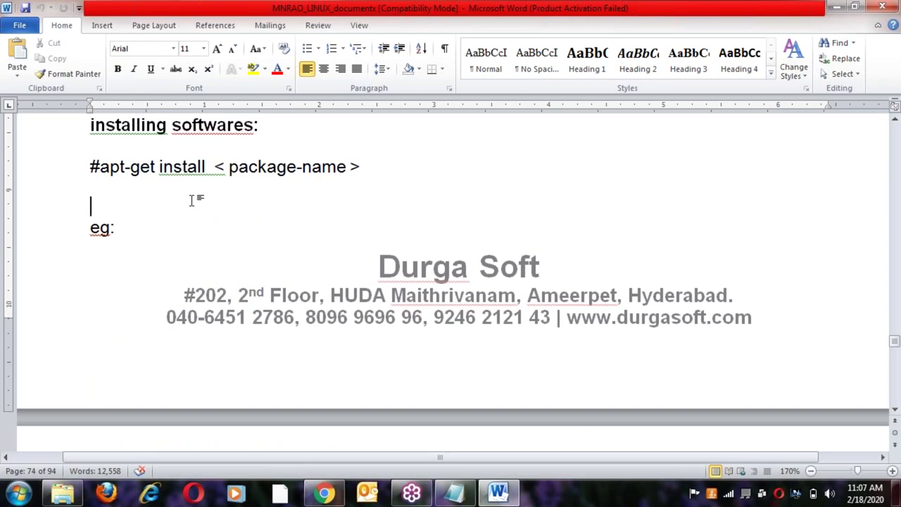
{"action": "scroll", "coordinate": [191, 201], "scroll_direction": "down", "scroll_amount": 3}
{"action": "scroll", "coordinate": [225, 326], "scroll_direction": "down", "scroll_amount": 3}
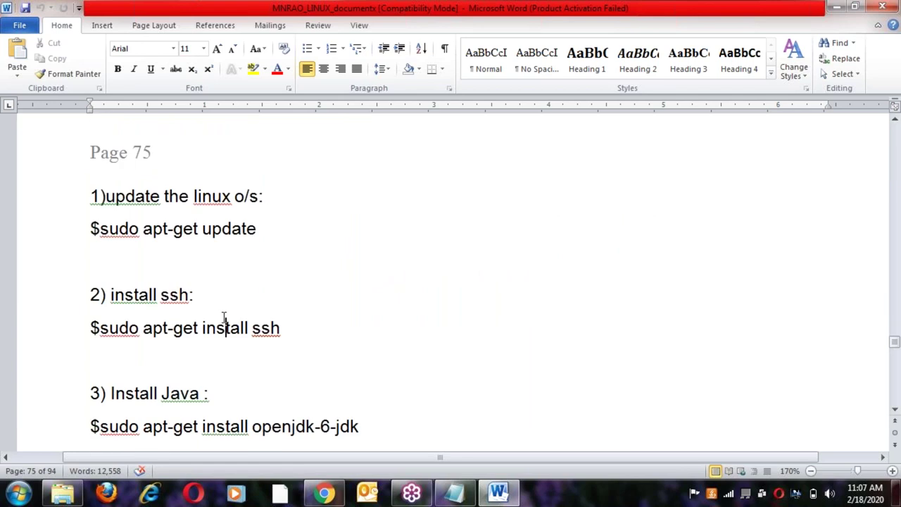
{"action": "scroll", "coordinate": [218, 296], "scroll_direction": "down", "scroll_amount": 4}
{"action": "left_click", "coordinate": [213, 273]}
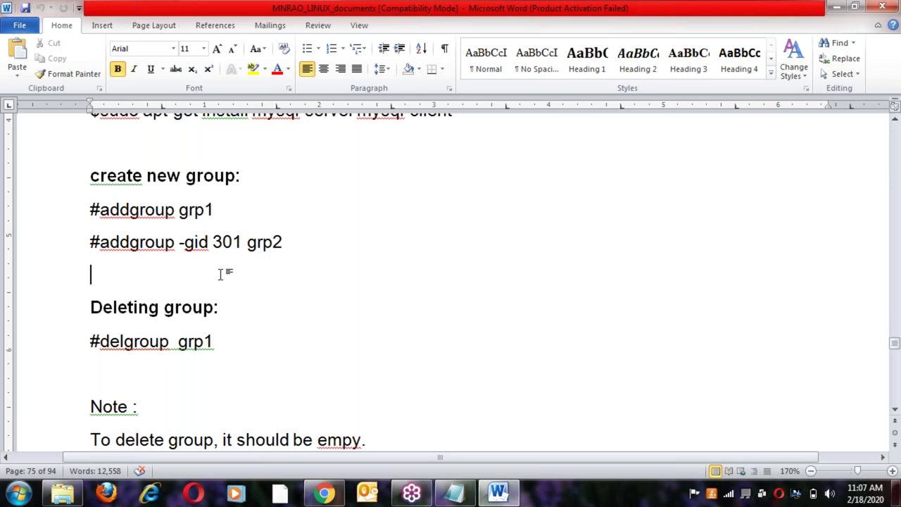
{"action": "left_click", "coordinate": [255, 323]}
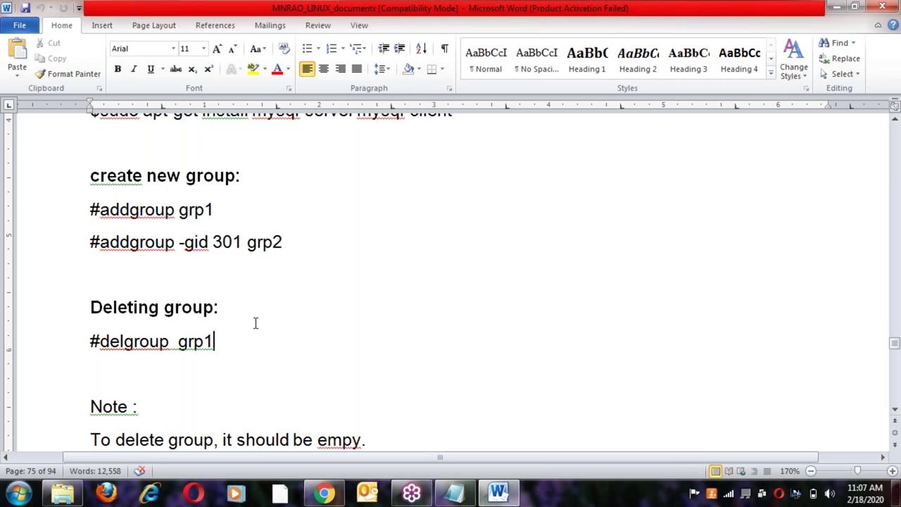
Step: Go through the Networking setup steps down to the ssh install command
{"action": "scroll", "coordinate": [256, 323], "scroll_direction": "down", "scroll_amount": 2}
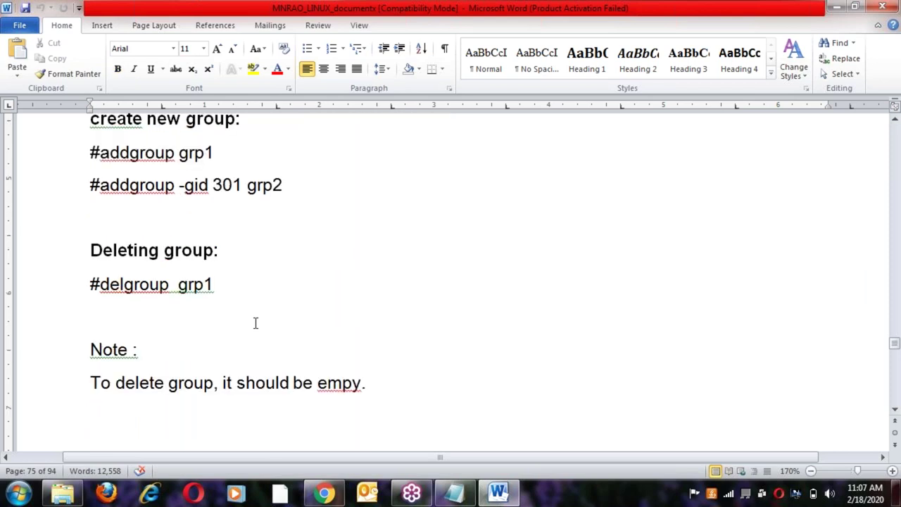
{"action": "scroll", "coordinate": [255, 323], "scroll_direction": "down", "scroll_amount": 1}
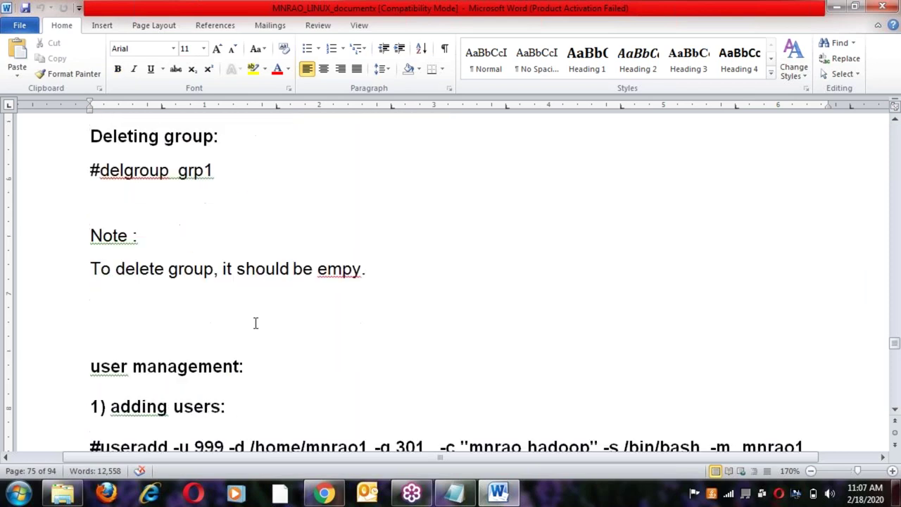
{"action": "scroll", "coordinate": [255, 323], "scroll_direction": "down", "scroll_amount": 2}
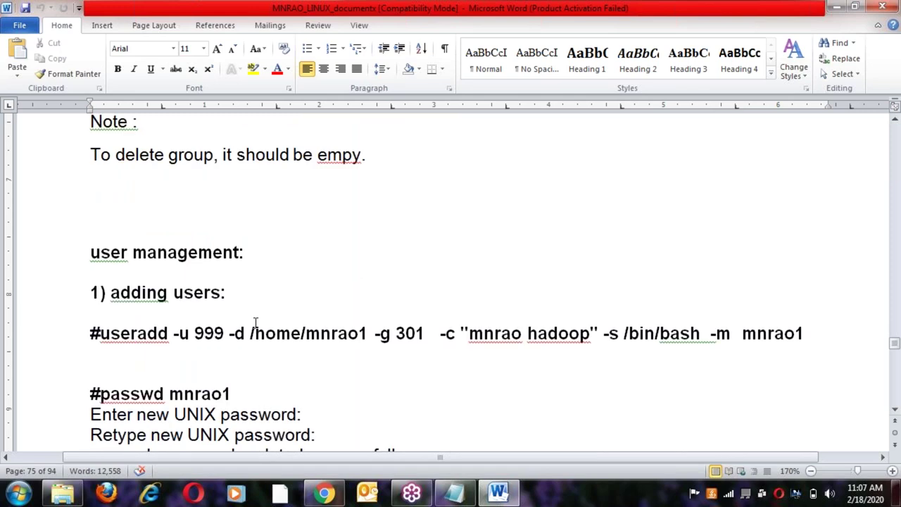
{"action": "scroll", "coordinate": [256, 322], "scroll_direction": "down", "scroll_amount": 4}
{"action": "scroll", "coordinate": [450, 282], "scroll_direction": "down", "scroll_amount": 8}
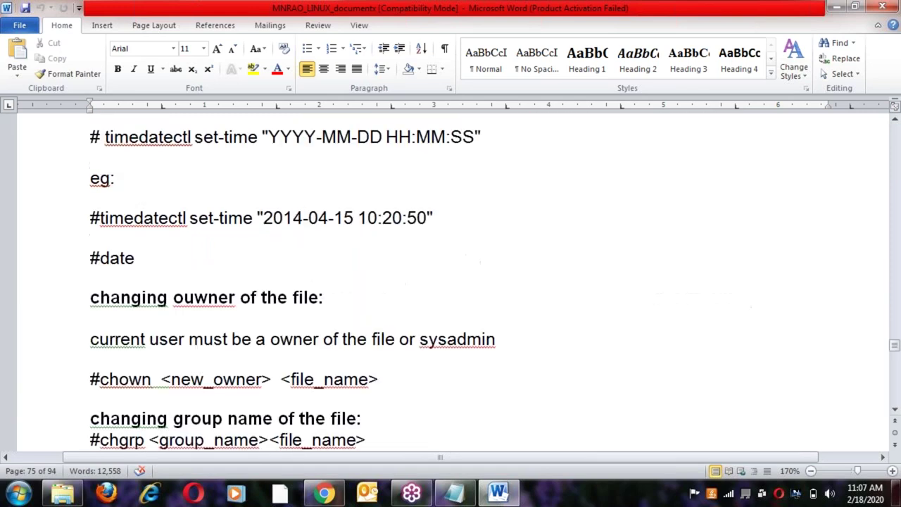
{"action": "scroll", "coordinate": [216, 322], "scroll_direction": "down", "scroll_amount": 6}
{"action": "left_click", "coordinate": [256, 277]}
{"action": "key", "text": "Down"}
{"action": "key", "text": "Down"}
{"action": "key", "text": "Down"}
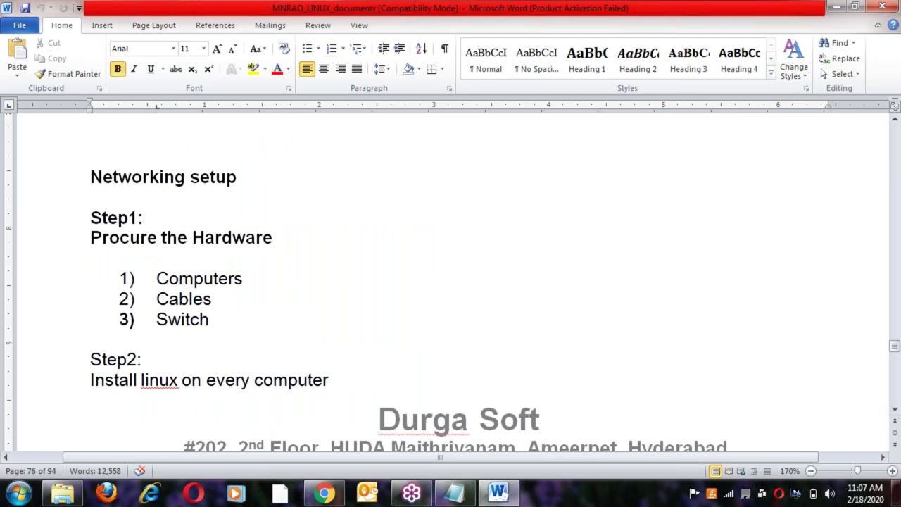
{"action": "scroll", "coordinate": [450, 281], "scroll_direction": "down", "scroll_amount": 1}
{"action": "scroll", "coordinate": [450, 281], "scroll_direction": "down", "scroll_amount": 3}
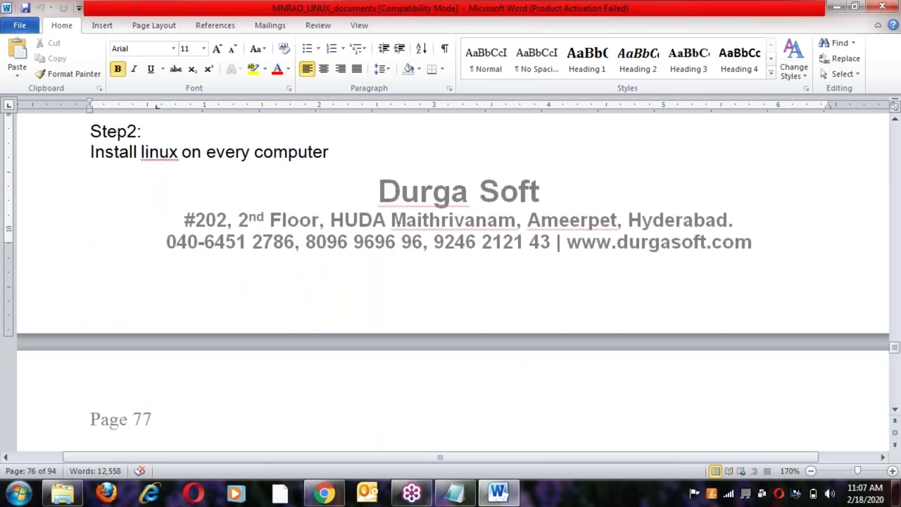
{"action": "scroll", "coordinate": [451, 282], "scroll_direction": "down", "scroll_amount": 5}
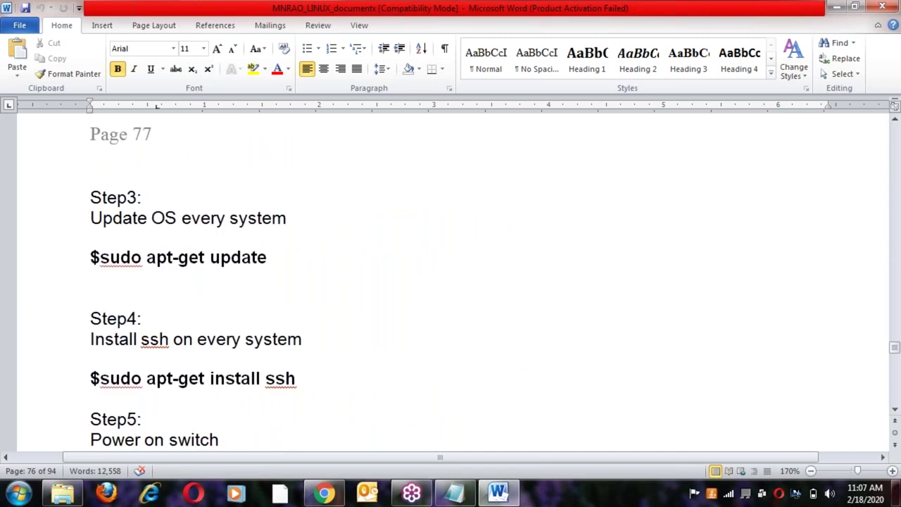
{"action": "left_click", "coordinate": [92, 398]}
Step: Reach page 79 and select the 'Configure IP address' heading
{"action": "scroll", "coordinate": [450, 281], "scroll_direction": "down", "scroll_amount": 1}
{"action": "scroll", "coordinate": [450, 281], "scroll_direction": "down", "scroll_amount": 8}
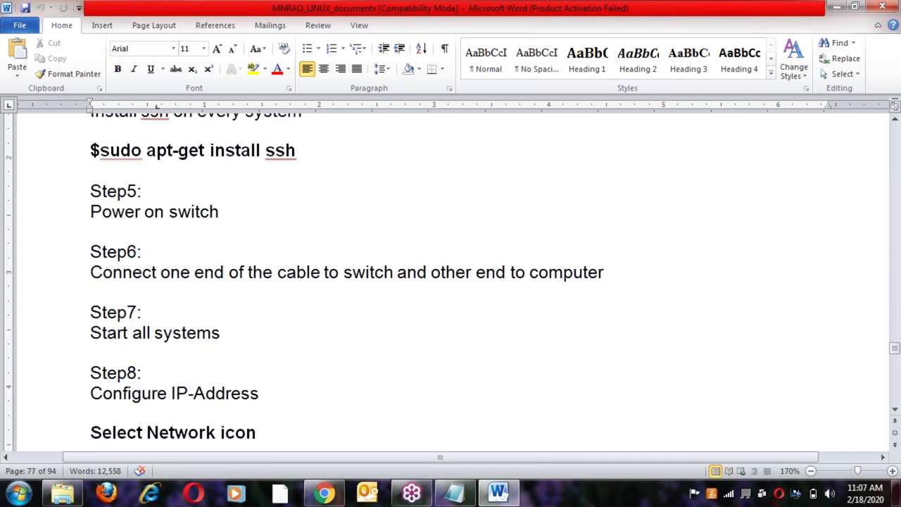
{"action": "scroll", "coordinate": [451, 282], "scroll_direction": "down", "scroll_amount": 4}
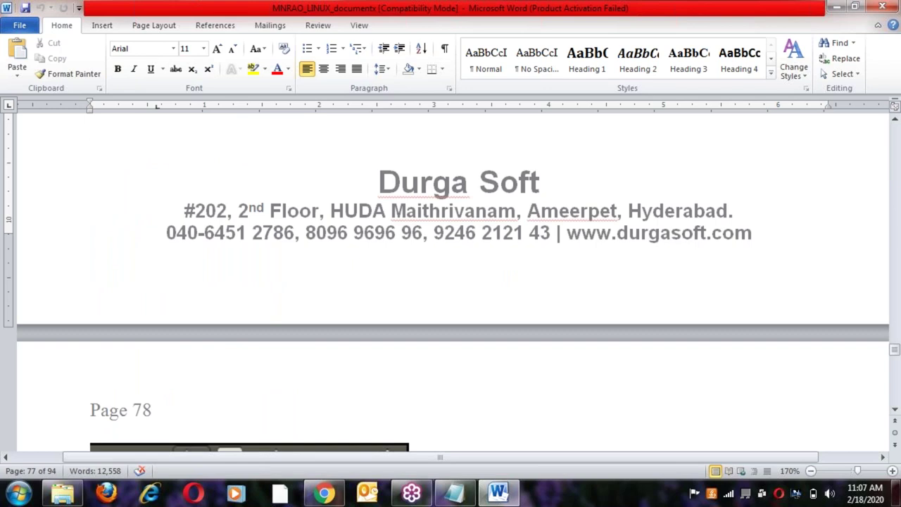
{"action": "scroll", "coordinate": [450, 281], "scroll_direction": "up", "scroll_amount": 6}
{"action": "scroll", "coordinate": [450, 281], "scroll_direction": "down", "scroll_amount": 4}
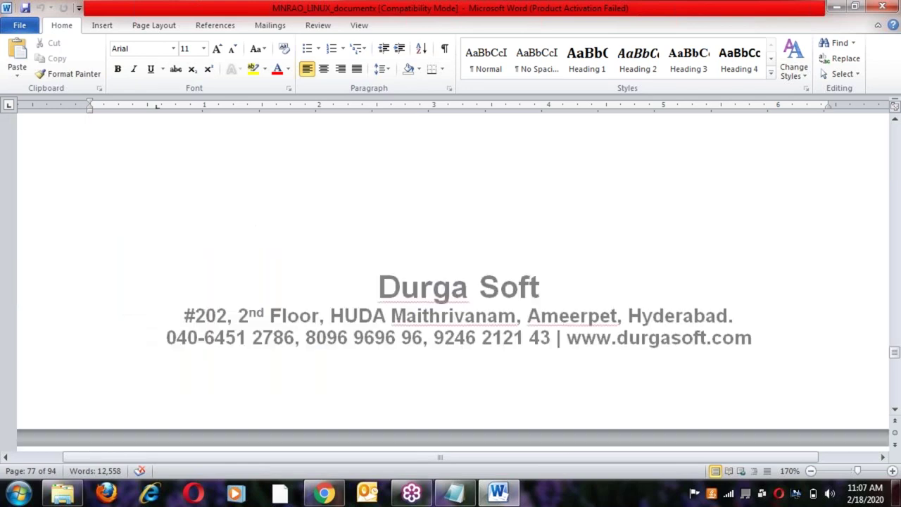
{"action": "scroll", "coordinate": [223, 342], "scroll_direction": "down", "scroll_amount": 4}
{"action": "left_click_drag", "start_coordinate": [91, 330], "coordinate": [230, 331]}
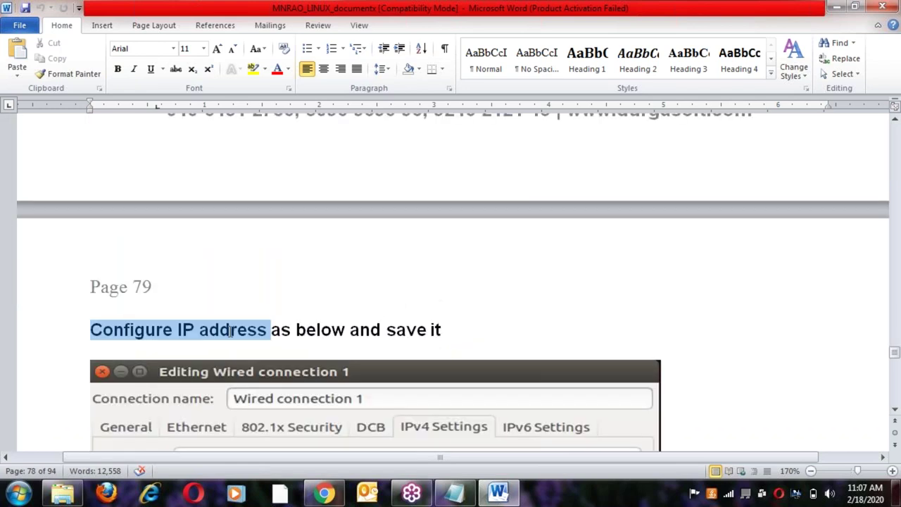
Step: Read through the IP settings, ping examples and the #vi /etc/hosts list down to myhost5
{"action": "scroll", "coordinate": [375, 348], "scroll_direction": "down", "scroll_amount": 2}
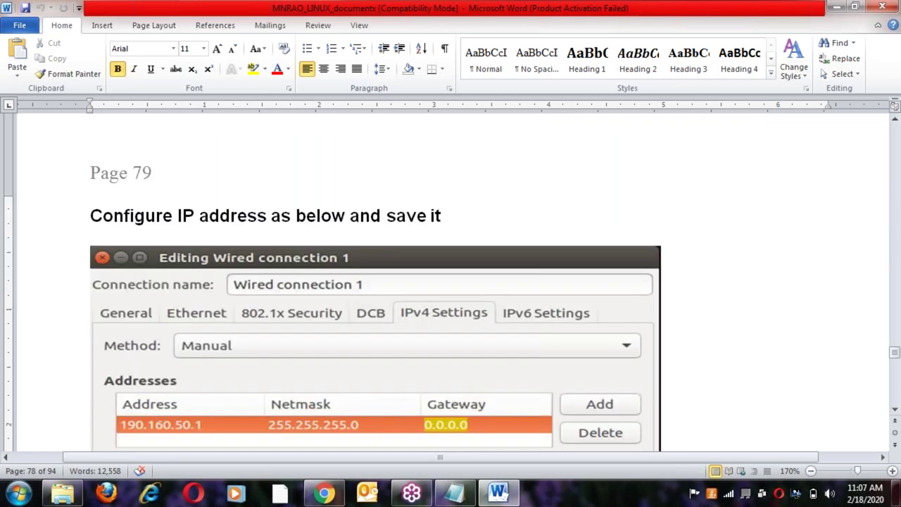
{"action": "scroll", "coordinate": [183, 342], "scroll_direction": "down", "scroll_amount": 8}
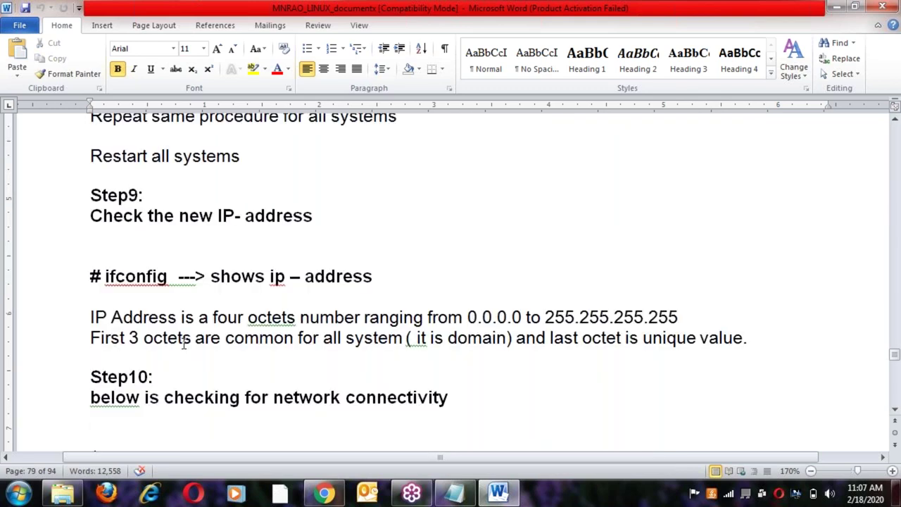
{"action": "scroll", "coordinate": [184, 342], "scroll_direction": "down", "scroll_amount": 3}
{"action": "scroll", "coordinate": [185, 344], "scroll_direction": "down", "scroll_amount": 2}
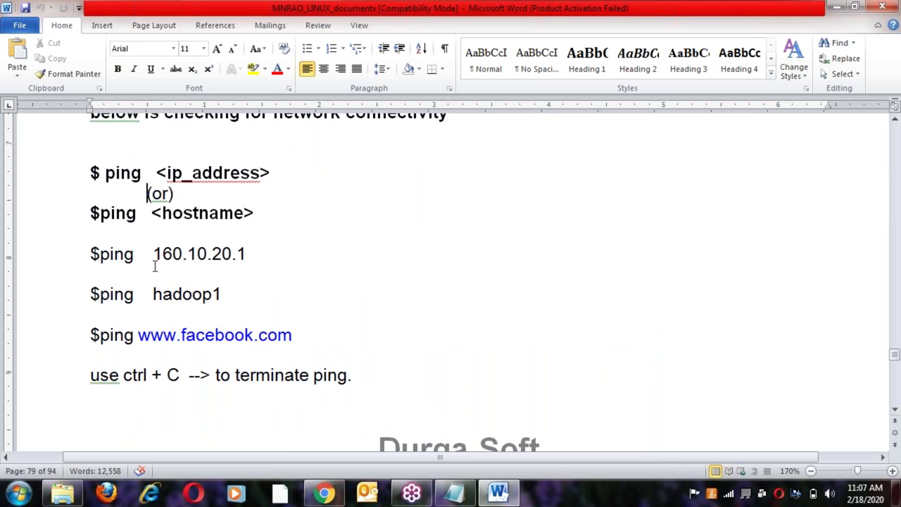
{"action": "scroll", "coordinate": [147, 370], "scroll_direction": "down", "scroll_amount": 5}
{"action": "left_click", "coordinate": [197, 389]}
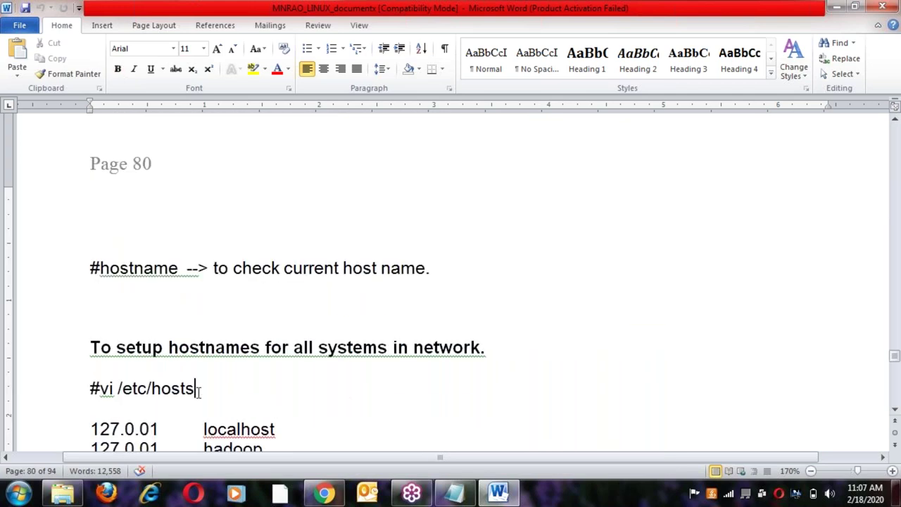
{"action": "scroll", "coordinate": [198, 393], "scroll_direction": "down", "scroll_amount": 2}
{"action": "scroll", "coordinate": [198, 395], "scroll_direction": "down", "scroll_amount": 3}
{"action": "left_click", "coordinate": [275, 325]}
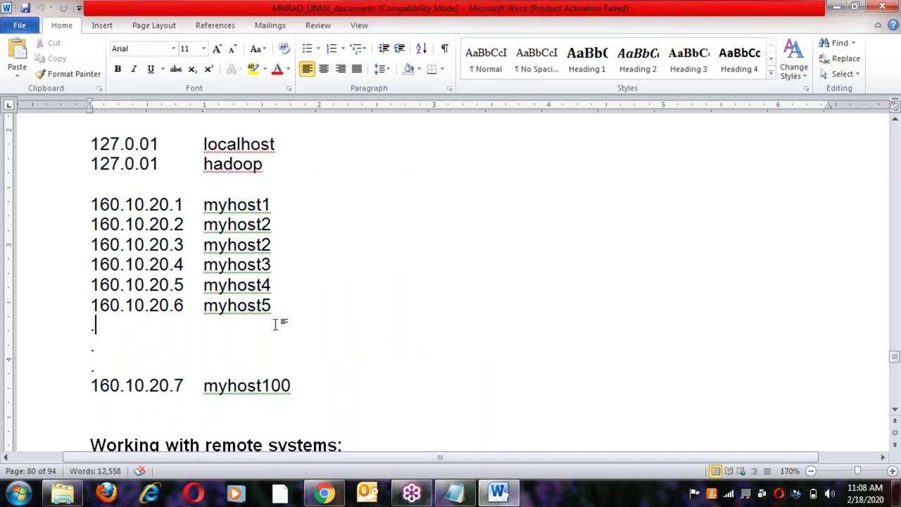
{"action": "scroll", "coordinate": [276, 324], "scroll_direction": "down", "scroll_amount": 4}
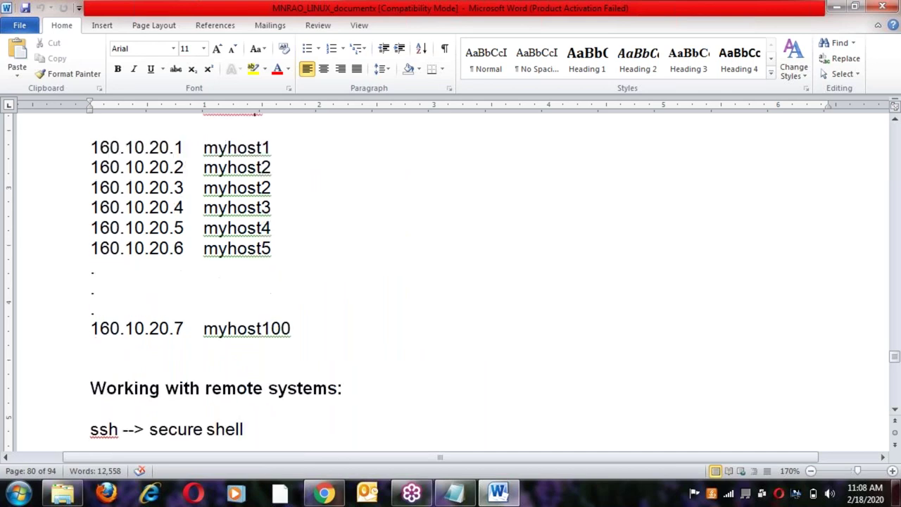
{"action": "scroll", "coordinate": [276, 324], "scroll_direction": "up", "scroll_amount": 3}
{"action": "scroll", "coordinate": [276, 325], "scroll_direction": "up", "scroll_amount": 1}
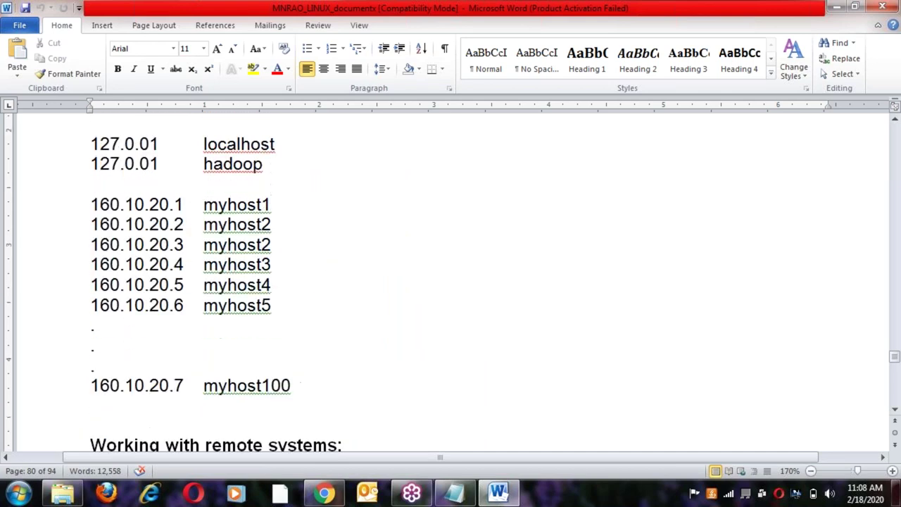
{"action": "scroll", "coordinate": [450, 281], "scroll_direction": "up", "scroll_amount": 3}
{"action": "scroll", "coordinate": [450, 282], "scroll_direction": "down", "scroll_amount": 10}
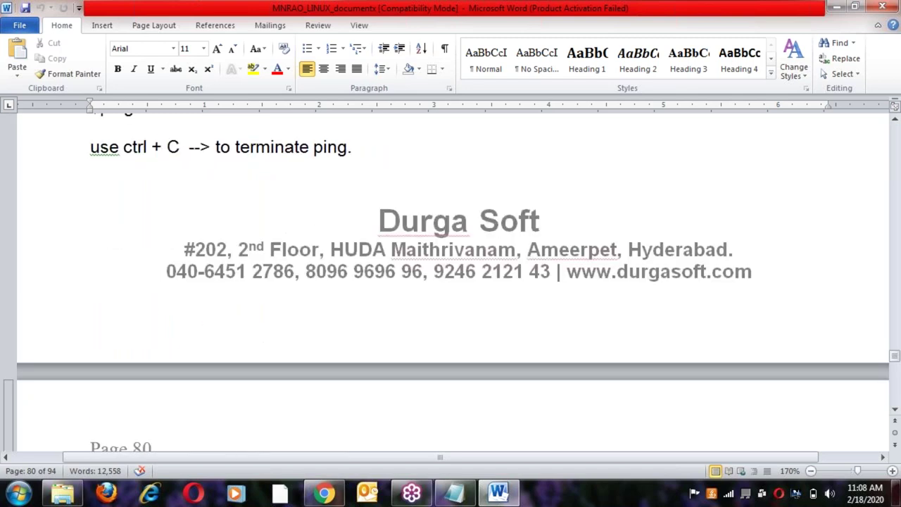
{"action": "scroll", "coordinate": [450, 282], "scroll_direction": "up", "scroll_amount": 4}
{"action": "left_click_drag", "start_coordinate": [138, 335], "coordinate": [307, 345]}
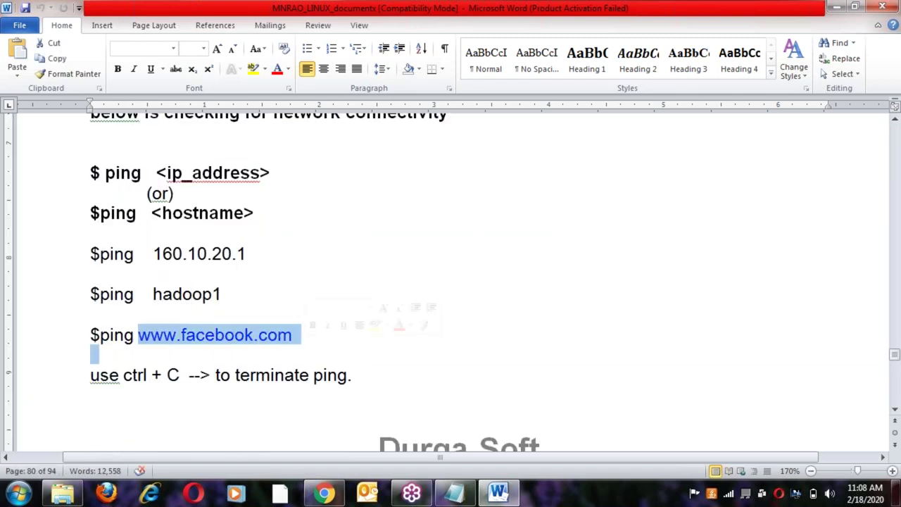
{"action": "left_click", "coordinate": [293, 334]}
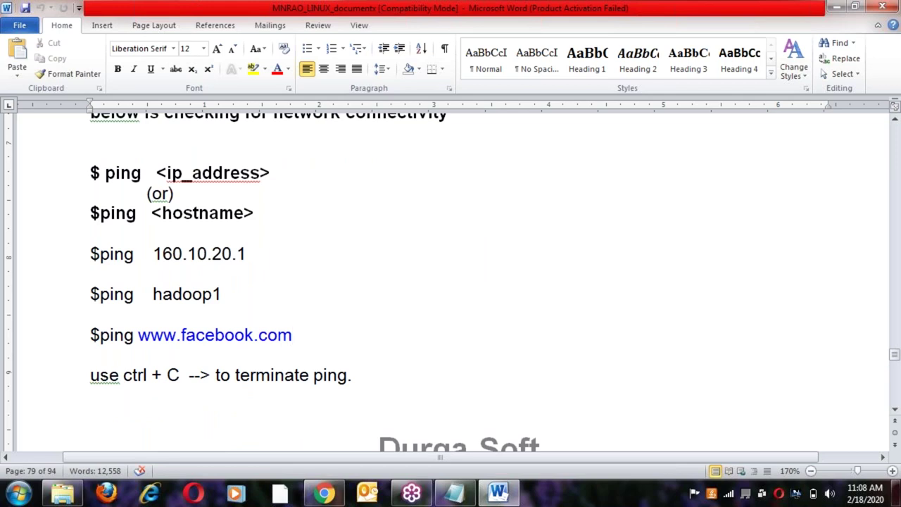
{"action": "left_click_drag", "start_coordinate": [140, 335], "coordinate": [301, 346]}
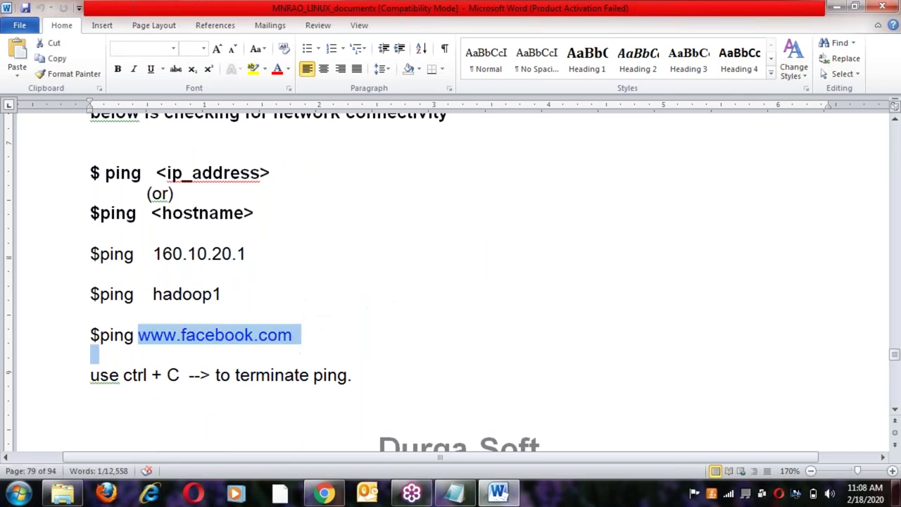
{"action": "left_click", "coordinate": [297, 336]}
{"action": "left_click_drag", "start_coordinate": [153, 254], "coordinate": [250, 256]}
{"action": "left_click", "coordinate": [204, 259]}
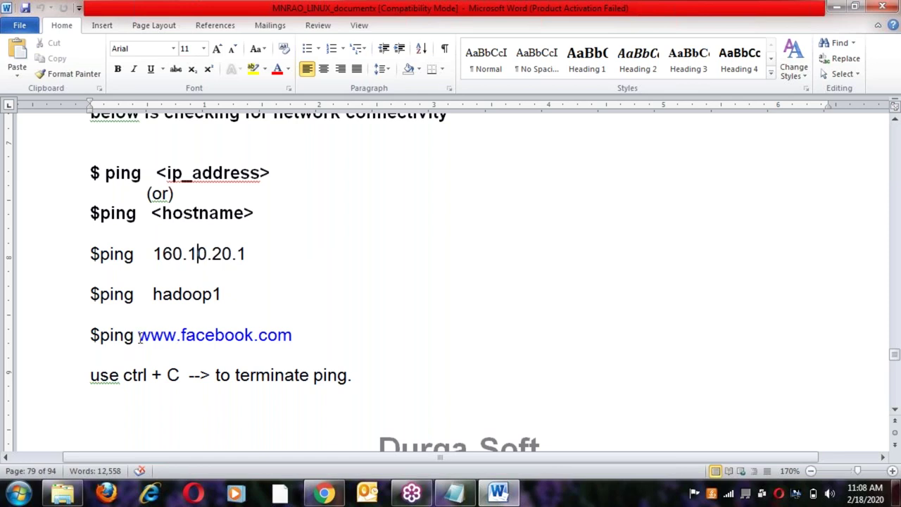
{"action": "left_click_drag", "start_coordinate": [139, 336], "coordinate": [295, 337]}
{"action": "left_click", "coordinate": [299, 337]}
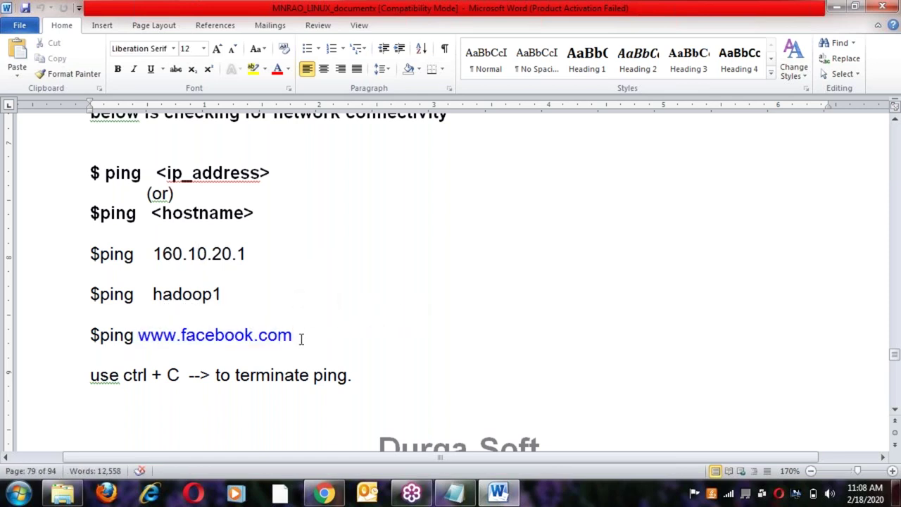
Step: Scroll on to the 'Working with remote systems' section on page 80
{"action": "scroll", "coordinate": [301, 340], "scroll_direction": "down", "scroll_amount": 1}
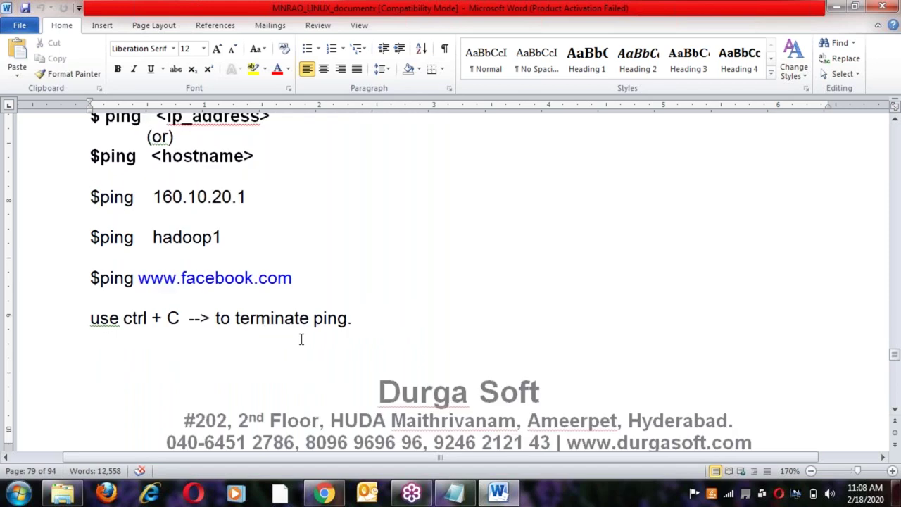
{"action": "scroll", "coordinate": [301, 339], "scroll_direction": "down", "scroll_amount": 1}
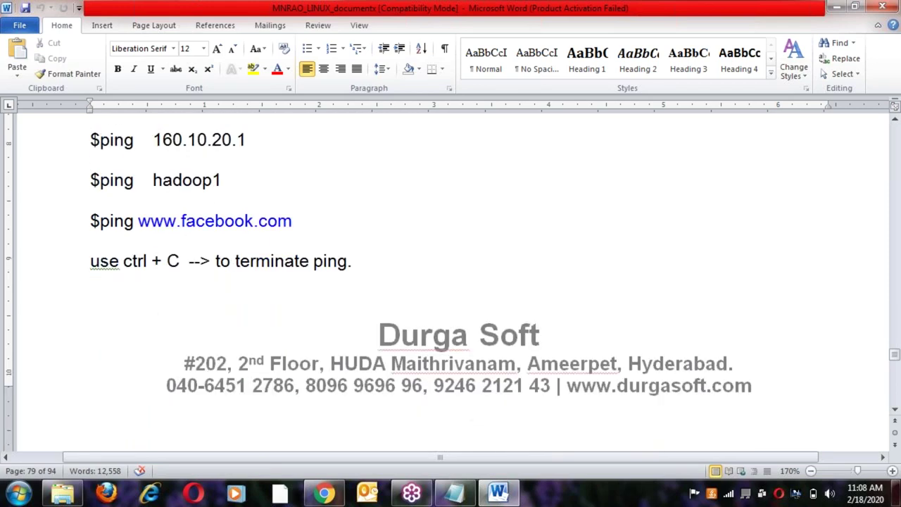
{"action": "scroll", "coordinate": [450, 281], "scroll_direction": "down", "scroll_amount": 5}
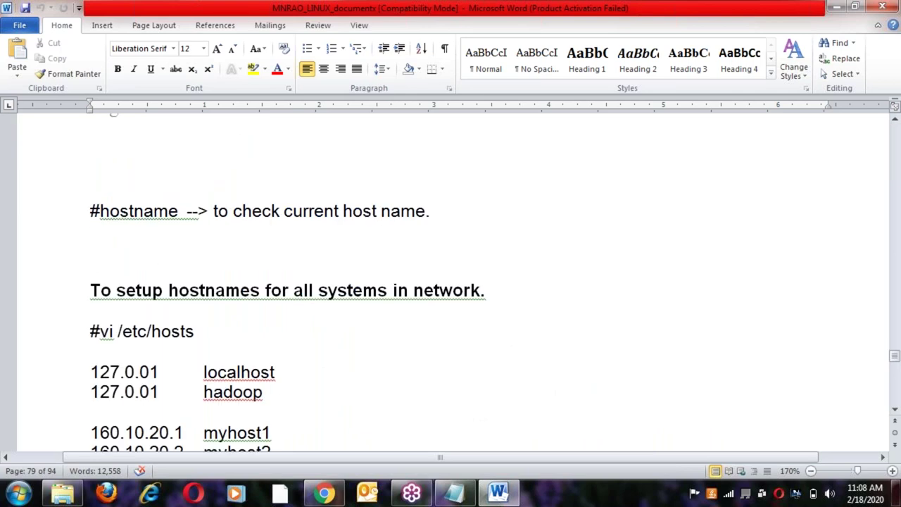
{"action": "scroll", "coordinate": [298, 339], "scroll_direction": "down", "scroll_amount": 5}
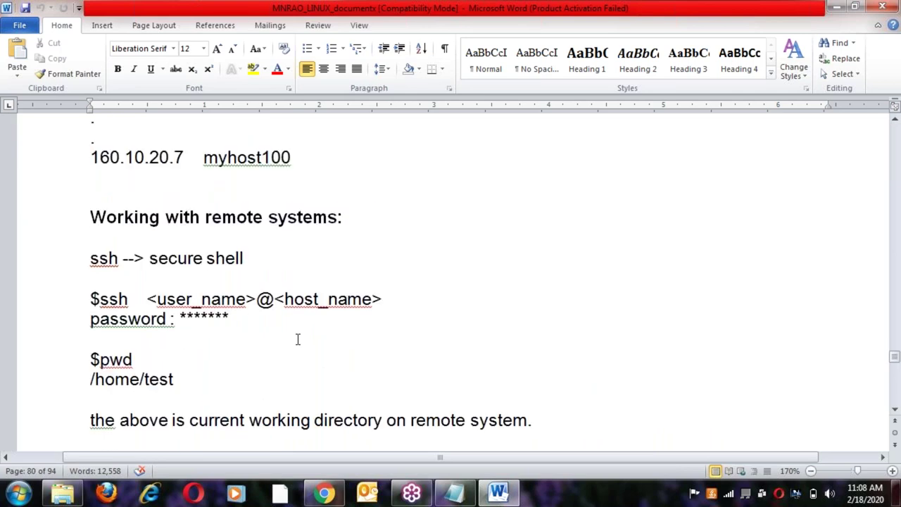
Step: Go over the ssh login and $pwd notes down to the PuTTY Configuration screenshot
{"action": "left_click", "coordinate": [237, 318]}
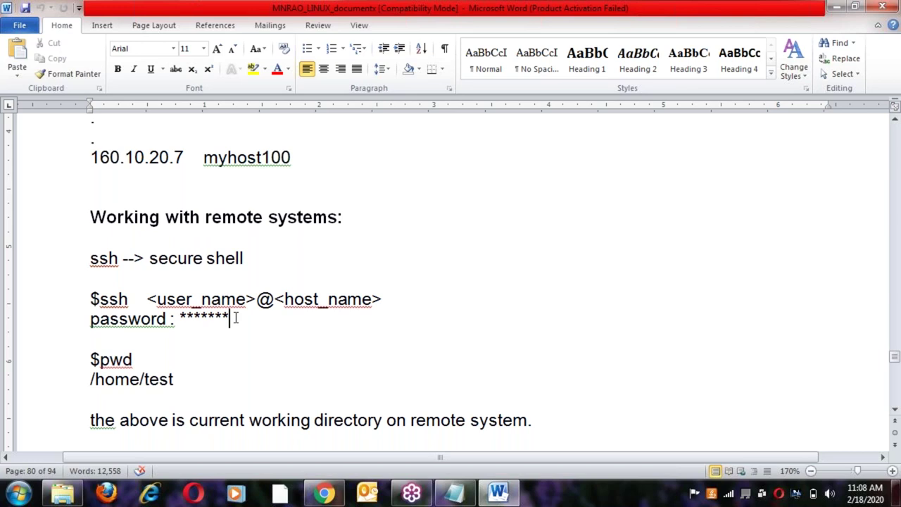
{"action": "double_click", "coordinate": [104, 258]}
{"action": "left_click", "coordinate": [167, 361]}
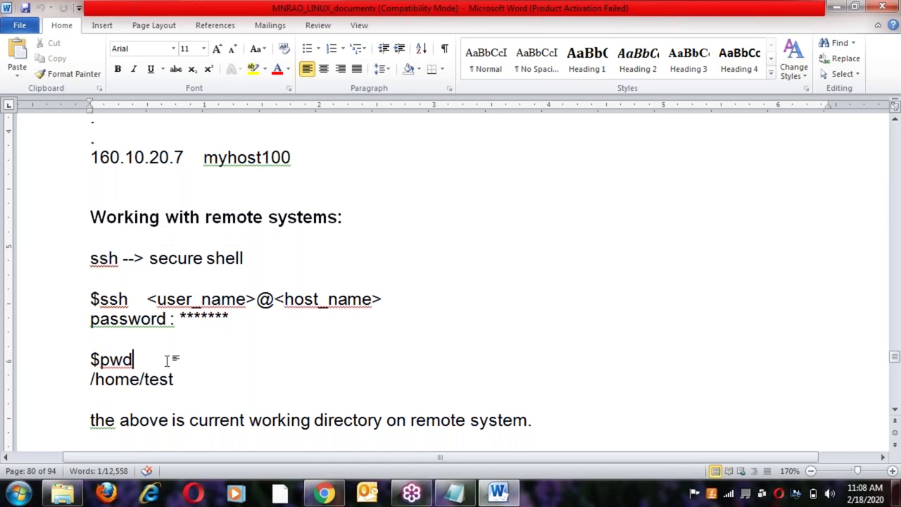
{"action": "scroll", "coordinate": [167, 361], "scroll_direction": "down", "scroll_amount": 1}
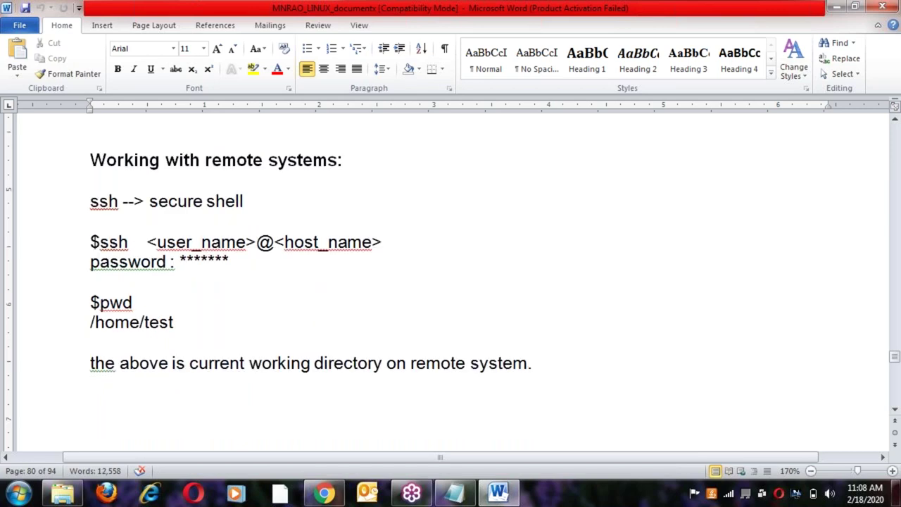
{"action": "scroll", "coordinate": [167, 361], "scroll_direction": "down", "scroll_amount": 4}
{"action": "scroll", "coordinate": [451, 281], "scroll_direction": "down", "scroll_amount": 3}
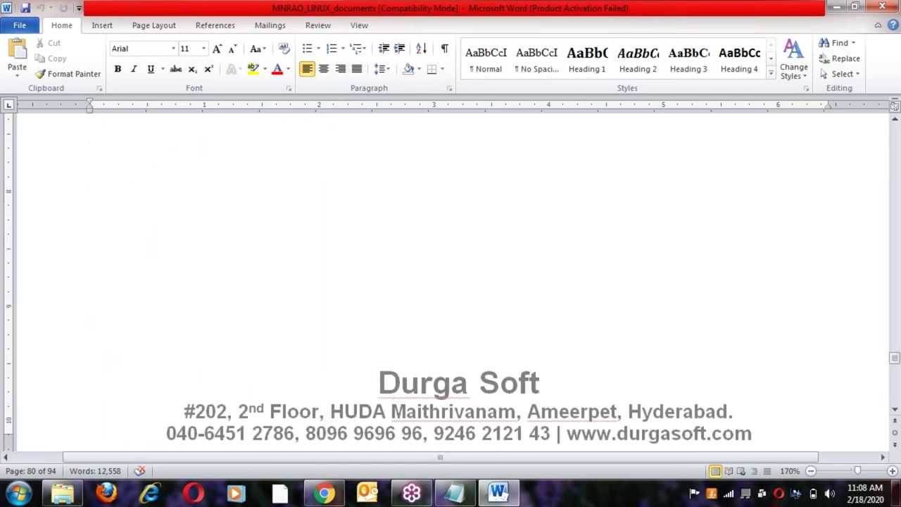
{"action": "scroll", "coordinate": [450, 282], "scroll_direction": "down", "scroll_amount": 3}
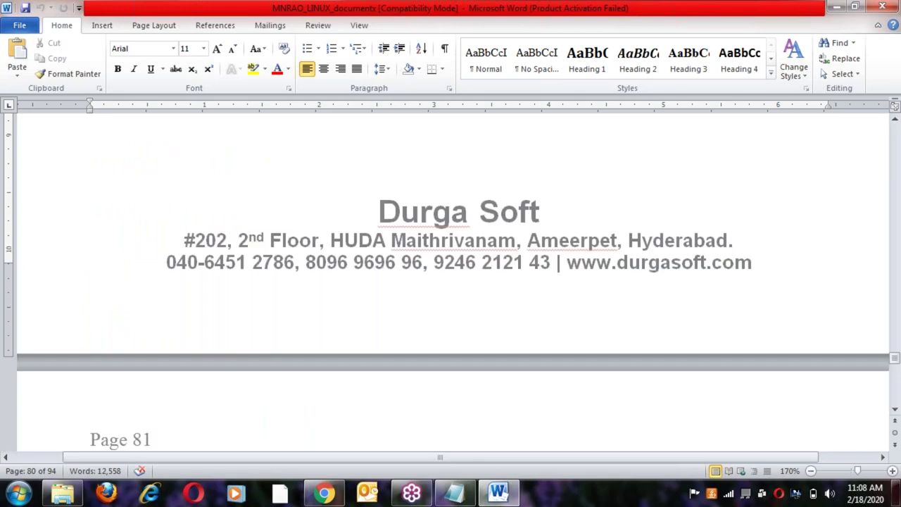
{"action": "scroll", "coordinate": [450, 281], "scroll_direction": "down", "scroll_amount": 4}
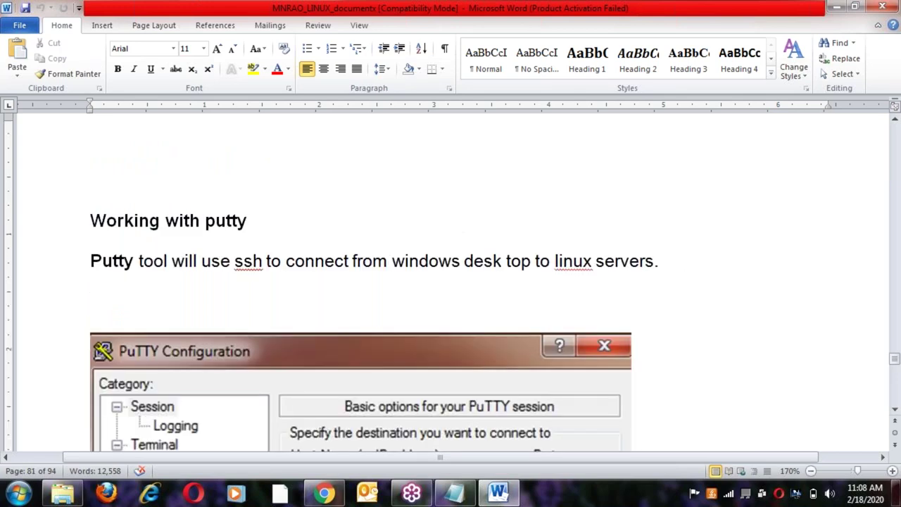
{"action": "left_click", "coordinate": [238, 356]}
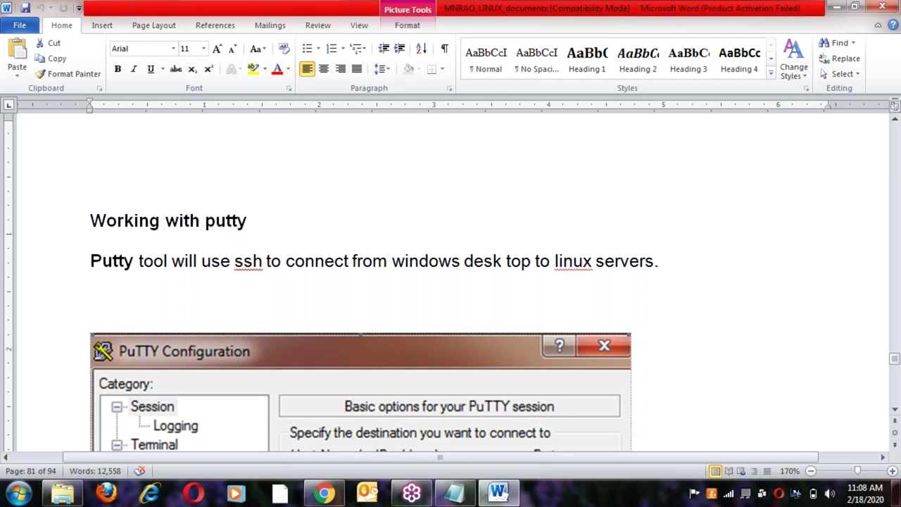
Step: Reach the scp file-copying notes on page 82 and step through the $scp syntax
{"action": "scroll", "coordinate": [360, 302], "scroll_direction": "down", "scroll_amount": 3}
{"action": "scroll", "coordinate": [273, 401], "scroll_direction": "down", "scroll_amount": 1}
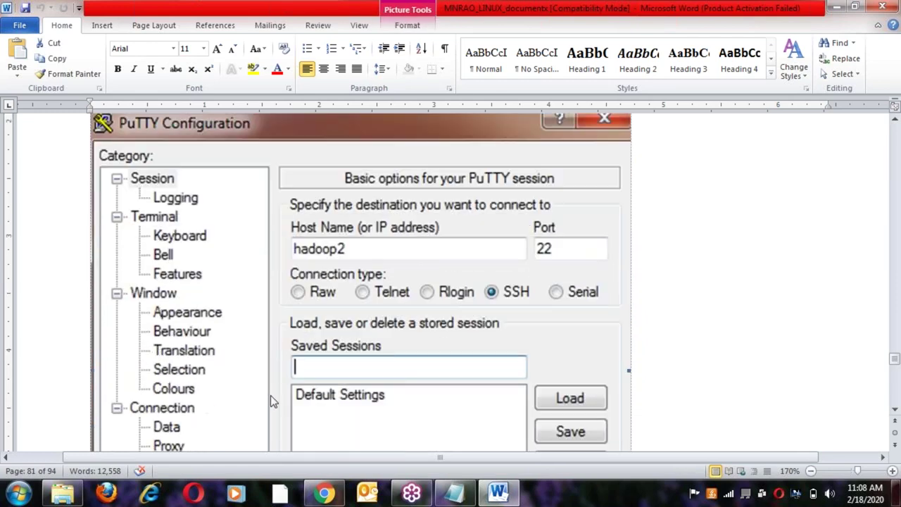
{"action": "scroll", "coordinate": [271, 395], "scroll_direction": "down", "scroll_amount": 8}
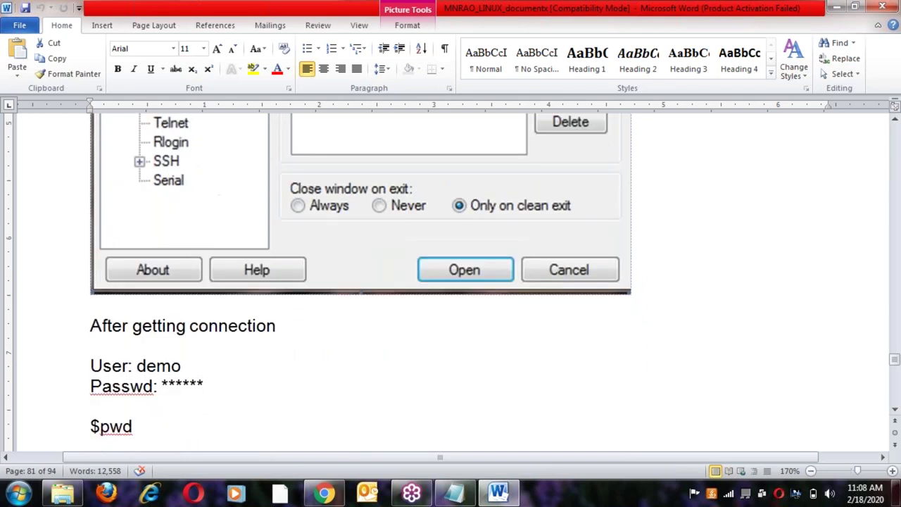
{"action": "scroll", "coordinate": [280, 275], "scroll_direction": "down", "scroll_amount": 8}
{"action": "left_click", "coordinate": [280, 275]}
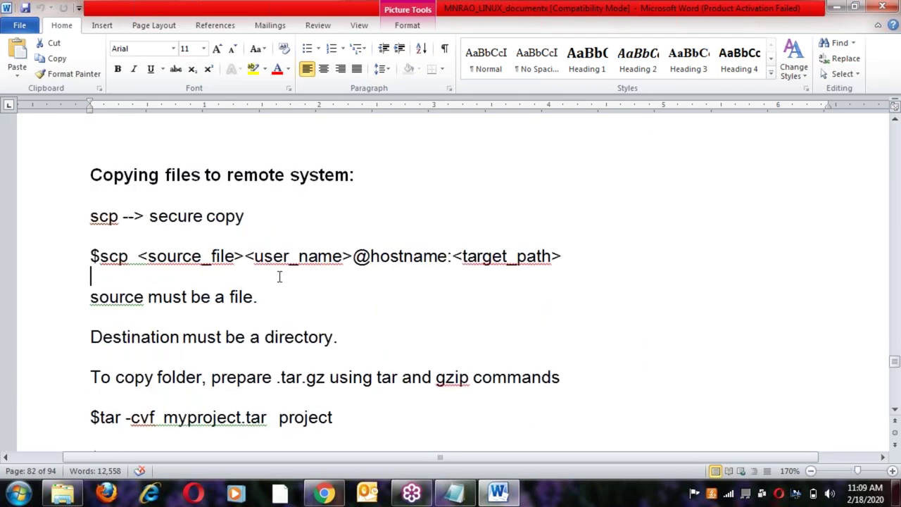
{"action": "left_click", "coordinate": [220, 234]}
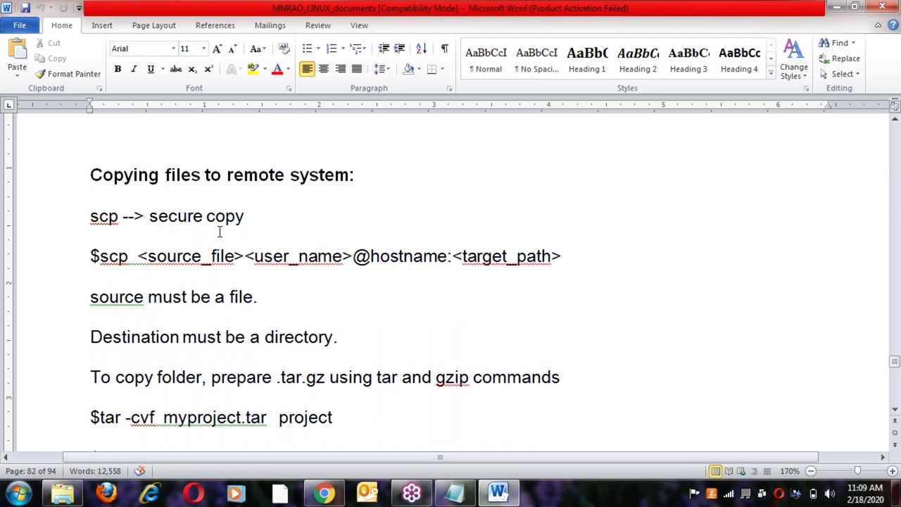
{"action": "left_click", "coordinate": [239, 283]}
Step: Point out the source_file and user_name placeholders and the source-must-be-a-file note
{"action": "left_click", "coordinate": [269, 304]}
{"action": "left_click", "coordinate": [226, 261]}
{"action": "left_click", "coordinate": [316, 260]}
{"action": "left_click", "coordinate": [275, 304]}
{"action": "scroll", "coordinate": [275, 336], "scroll_direction": "down", "scroll_amount": 1}
{"action": "scroll", "coordinate": [275, 336], "scroll_direction": "down", "scroll_amount": 7}
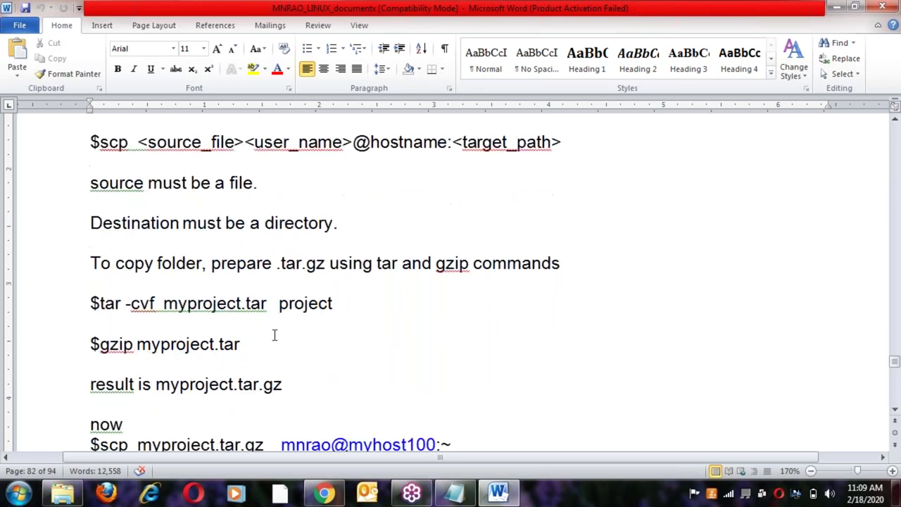
{"action": "left_click", "coordinate": [274, 315]}
{"action": "key", "text": "ctrl+b"}
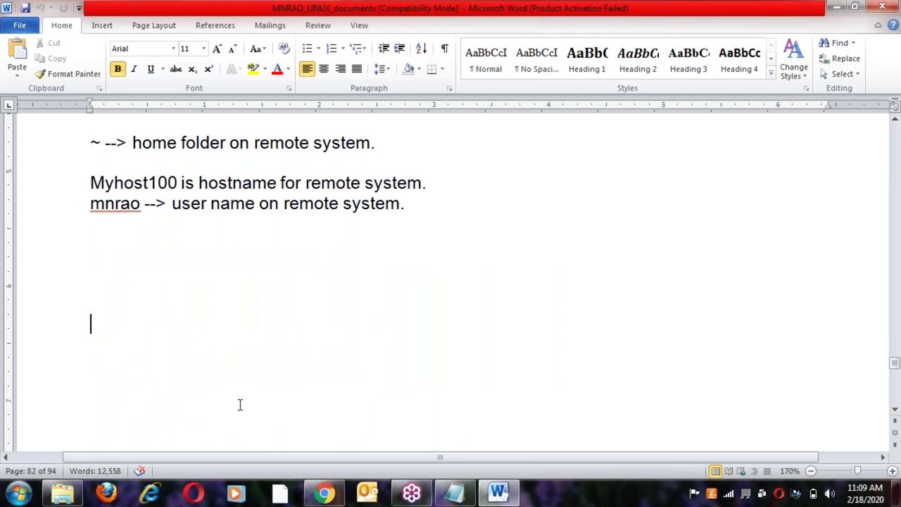
Step: Show the Windows desktop, then launch and close PuTTY
{"action": "key", "text": "alt+Tab"}
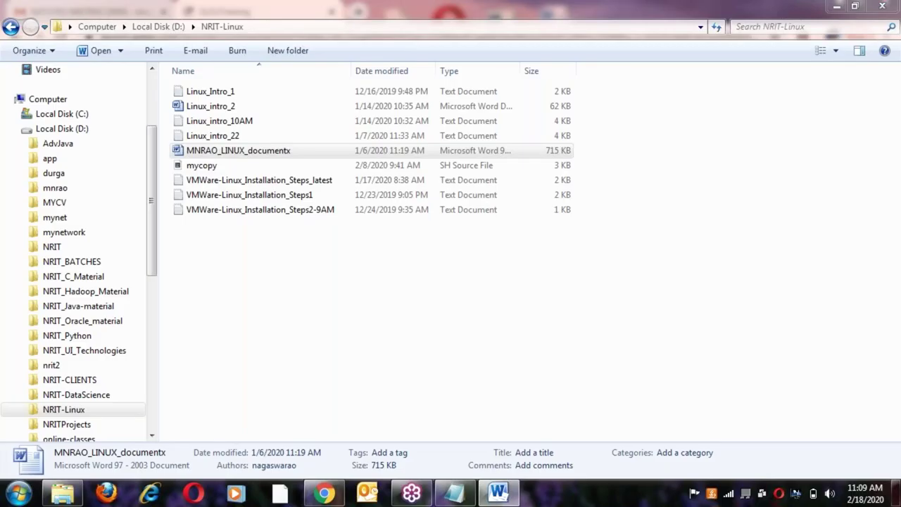
{"action": "key", "text": "super+d"}
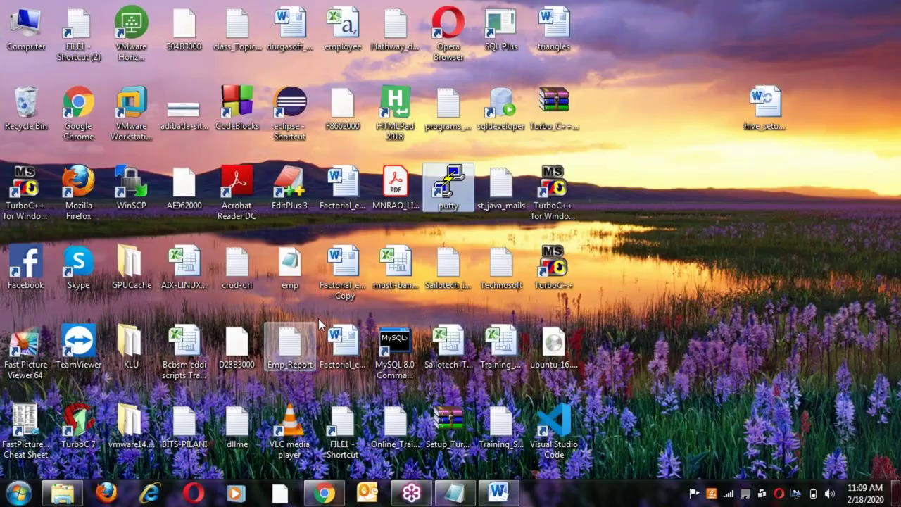
{"action": "double_click", "coordinate": [450, 186]}
{"action": "left_click", "coordinate": [597, 104]}
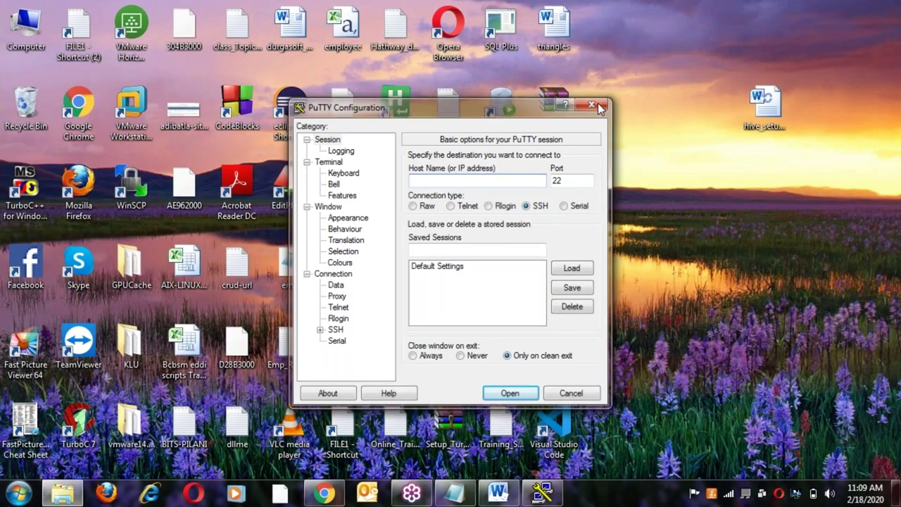
{"action": "double_click", "coordinate": [132, 188]}
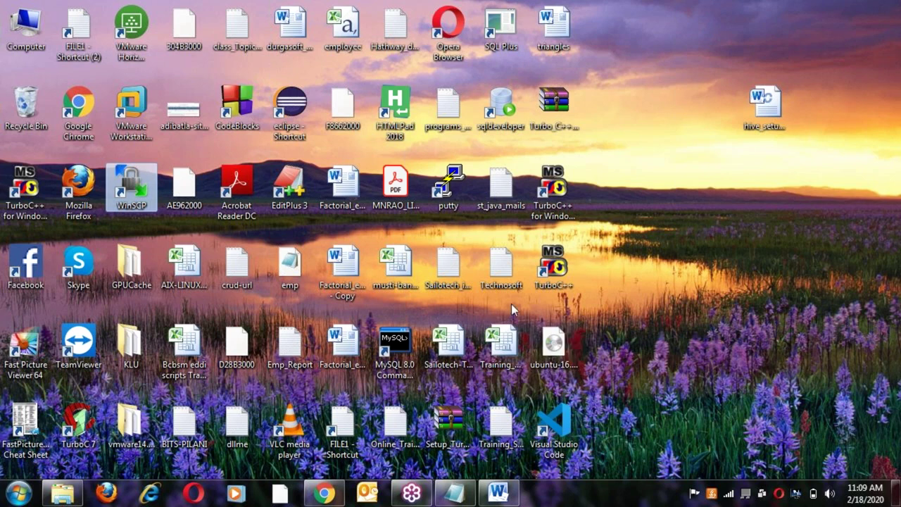
{"action": "left_click", "coordinate": [357, 155]}
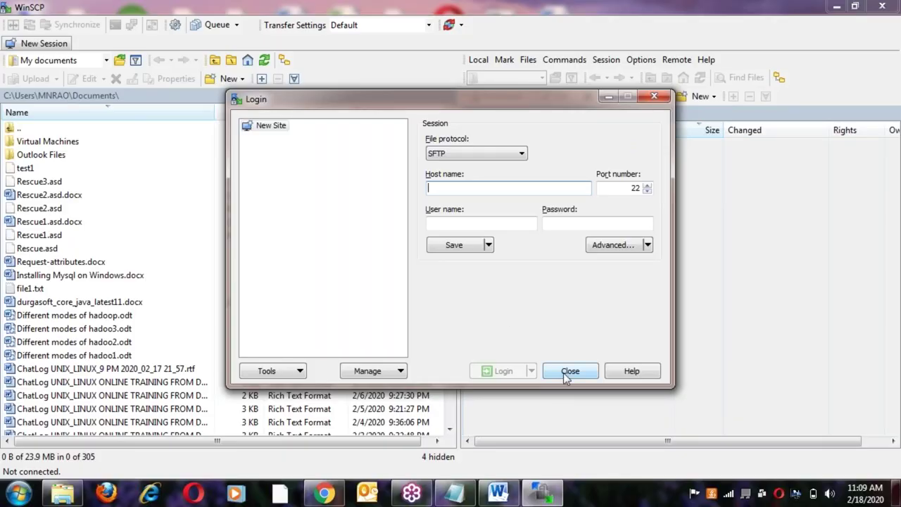
{"action": "left_click", "coordinate": [564, 373]}
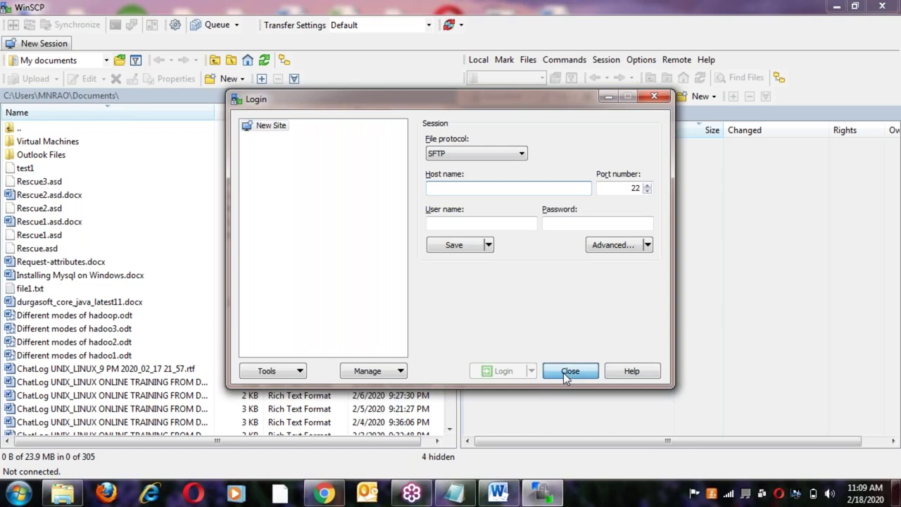
{"action": "left_click", "coordinate": [568, 371]}
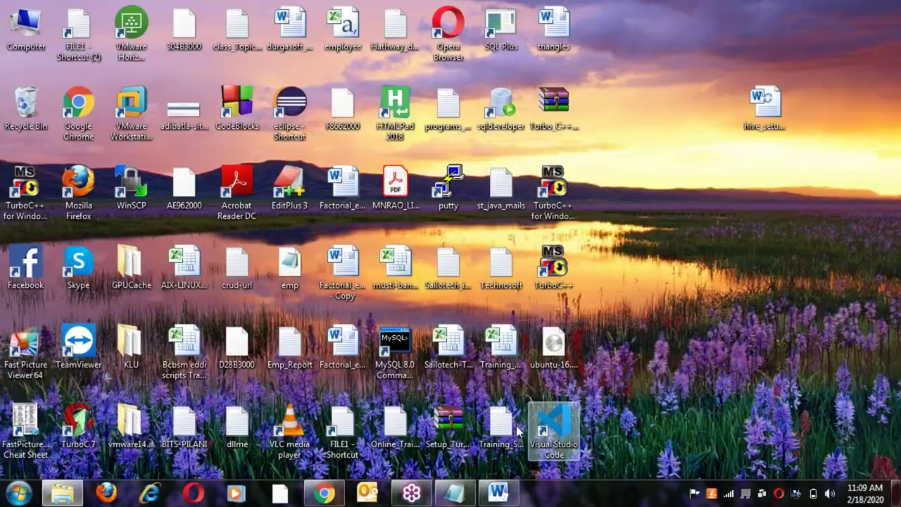
{"action": "key", "text": "alt+Tab"}
Step: Read the Working with FTP notes on page 83 down past the ftp put command
{"action": "key", "text": "Down"}
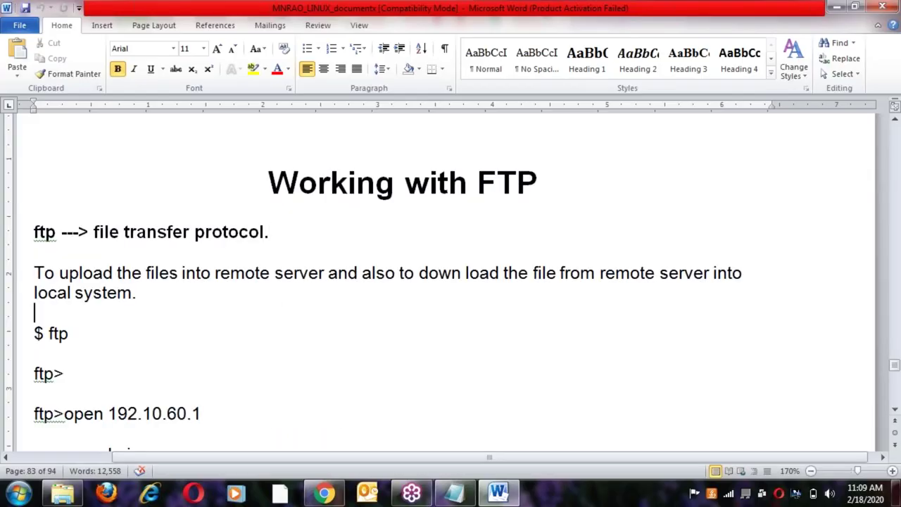
{"action": "scroll", "coordinate": [47, 233], "scroll_direction": "down", "scroll_amount": 1}
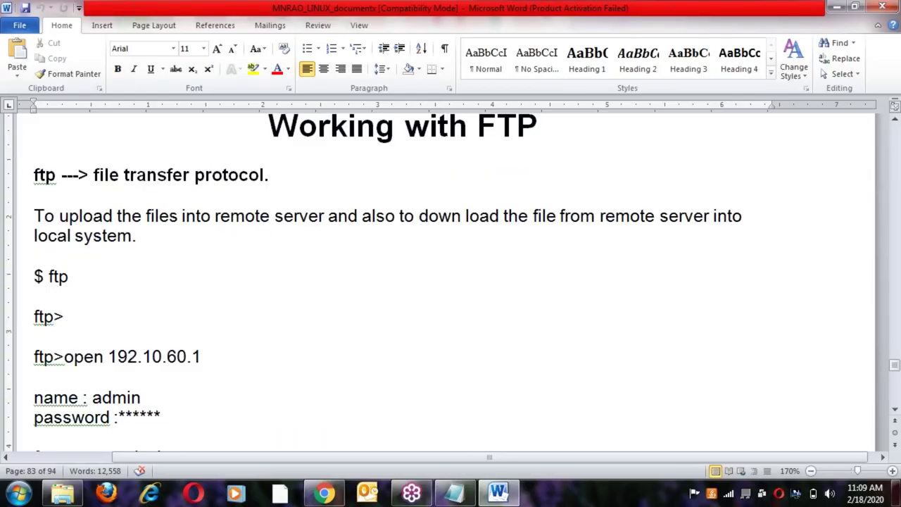
{"action": "scroll", "coordinate": [443, 281], "scroll_direction": "down", "scroll_amount": 3}
{"action": "scroll", "coordinate": [444, 281], "scroll_direction": "down", "scroll_amount": 1}
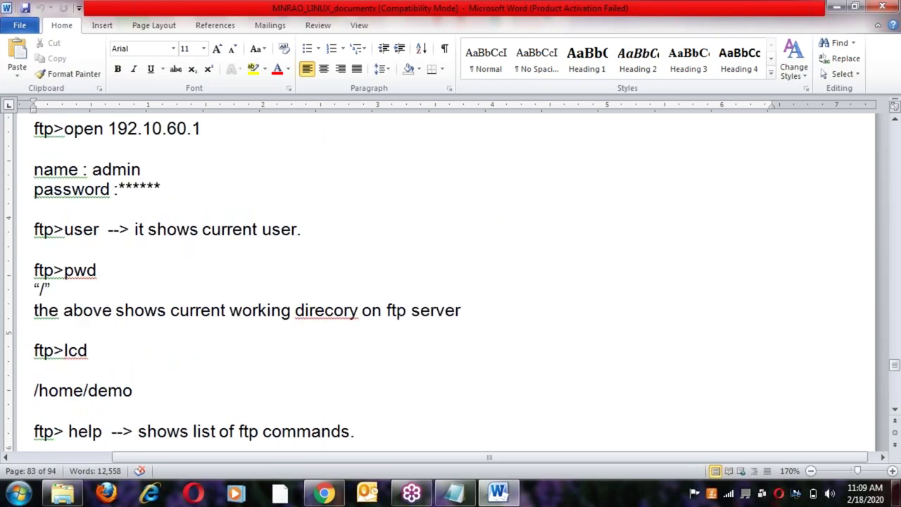
{"action": "scroll", "coordinate": [444, 282], "scroll_direction": "down", "scroll_amount": 4}
{"action": "scroll", "coordinate": [282, 316], "scroll_direction": "down", "scroll_amount": 4}
{"action": "left_click", "coordinate": [283, 315]}
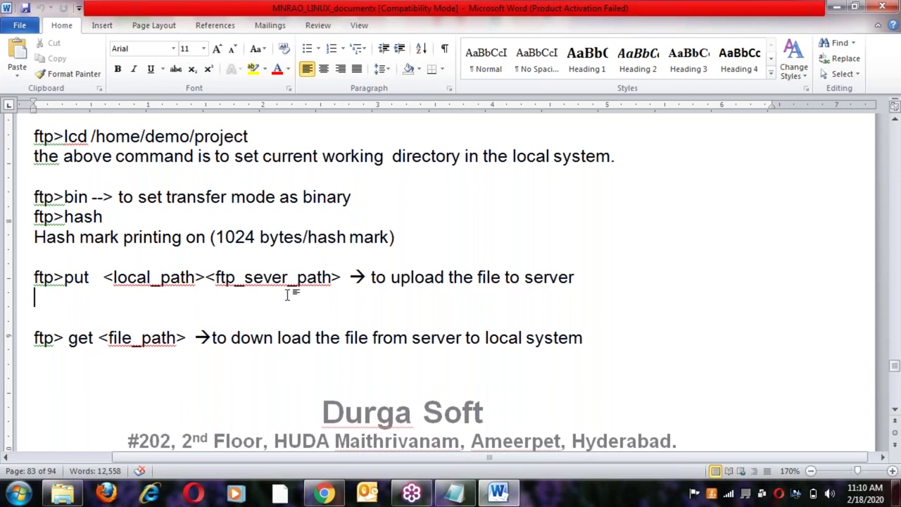
{"action": "left_click", "coordinate": [322, 316]}
Step: Continue to page 85's 'project using sell script' title
{"action": "scroll", "coordinate": [322, 307], "scroll_direction": "down", "scroll_amount": 5}
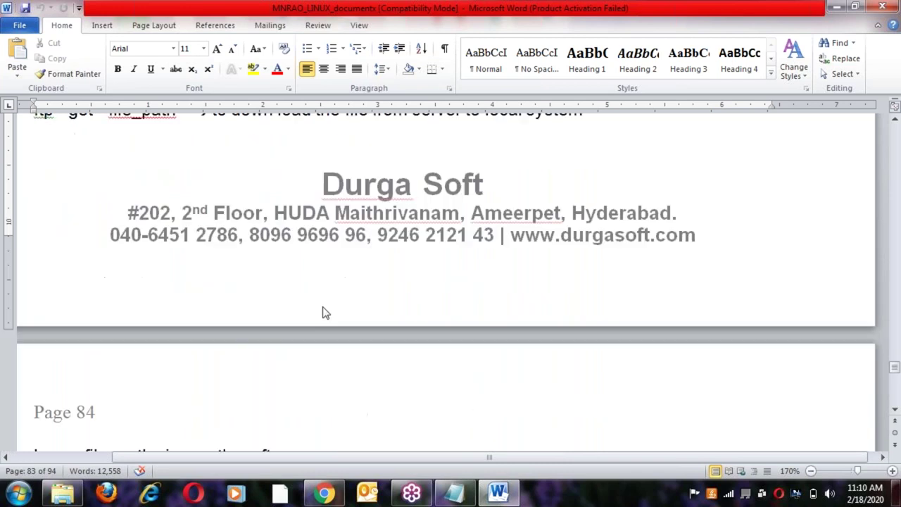
{"action": "scroll", "coordinate": [326, 306], "scroll_direction": "down", "scroll_amount": 10}
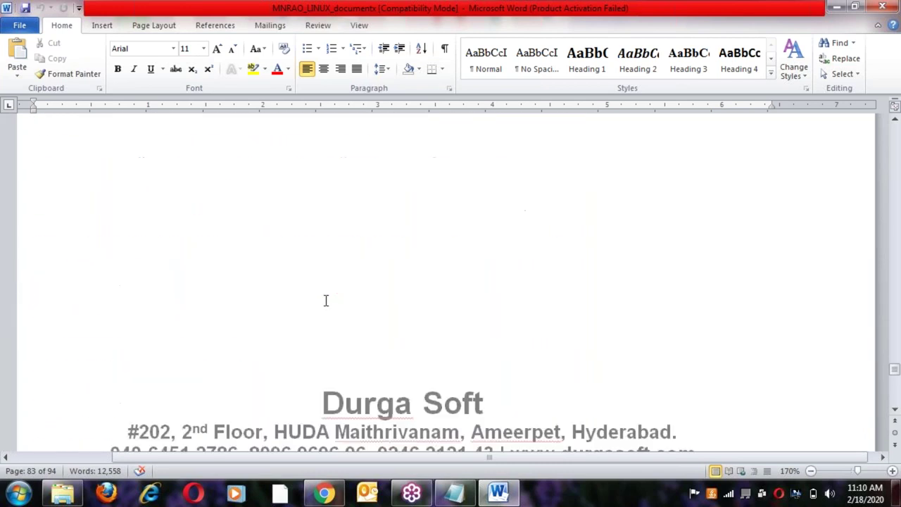
{"action": "scroll", "coordinate": [326, 300], "scroll_direction": "down", "scroll_amount": 5}
{"action": "left_click", "coordinate": [345, 286]}
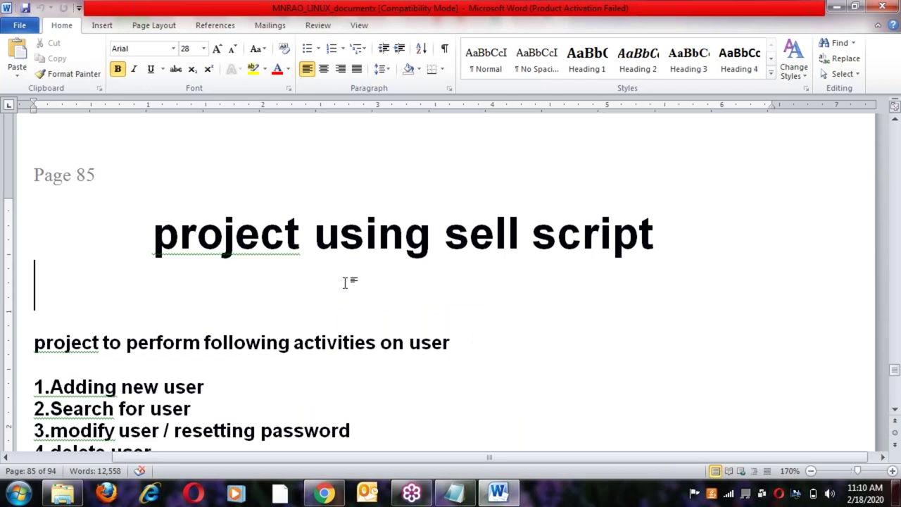
Step: Go through the seven user-management activities, from adding and searching users to exit, selecting the list
{"action": "scroll", "coordinate": [345, 282], "scroll_direction": "down", "scroll_amount": 3}
{"action": "left_click", "coordinate": [241, 220]}
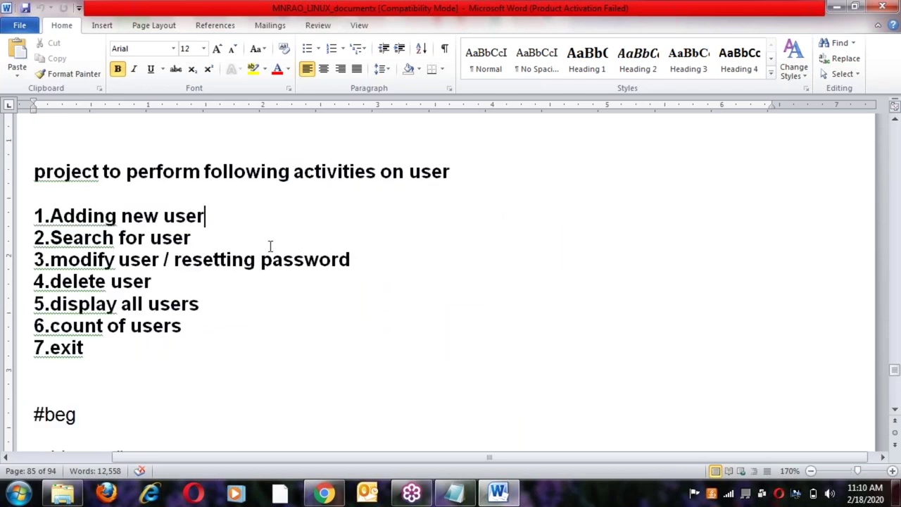
{"action": "left_click", "coordinate": [212, 237]}
{"action": "left_click", "coordinate": [213, 259]}
{"action": "left_click", "coordinate": [169, 281]}
{"action": "left_click", "coordinate": [216, 303]}
{"action": "left_click", "coordinate": [212, 323]}
{"action": "left_click", "coordinate": [166, 342]}
{"action": "left_click_drag", "start_coordinate": [62, 203], "coordinate": [140, 370]}
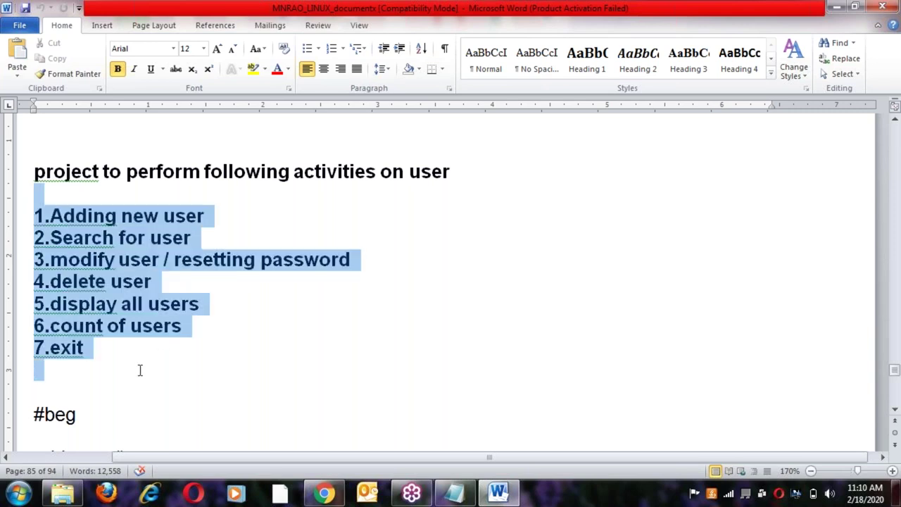
{"action": "scroll", "coordinate": [72, 196], "scroll_direction": "down", "scroll_amount": 5}
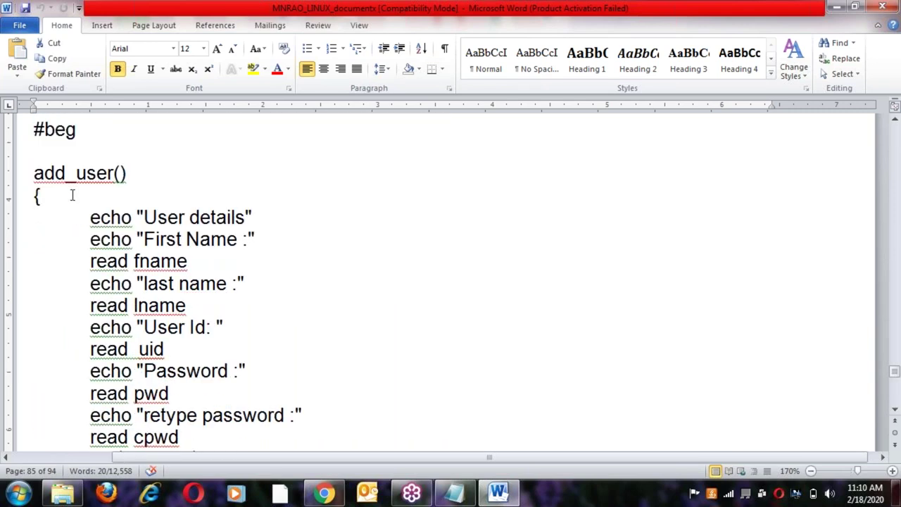
{"action": "left_click", "coordinate": [90, 217]}
Step: Scroll past the rest of the shell-script project toward page 89
{"action": "scroll", "coordinate": [91, 225], "scroll_direction": "down", "scroll_amount": 3}
{"action": "scroll", "coordinate": [94, 234], "scroll_direction": "down", "scroll_amount": 8}
{"action": "scroll", "coordinate": [446, 281], "scroll_direction": "up", "scroll_amount": 4}
{"action": "scroll", "coordinate": [450, 281], "scroll_direction": "down", "scroll_amount": 8}
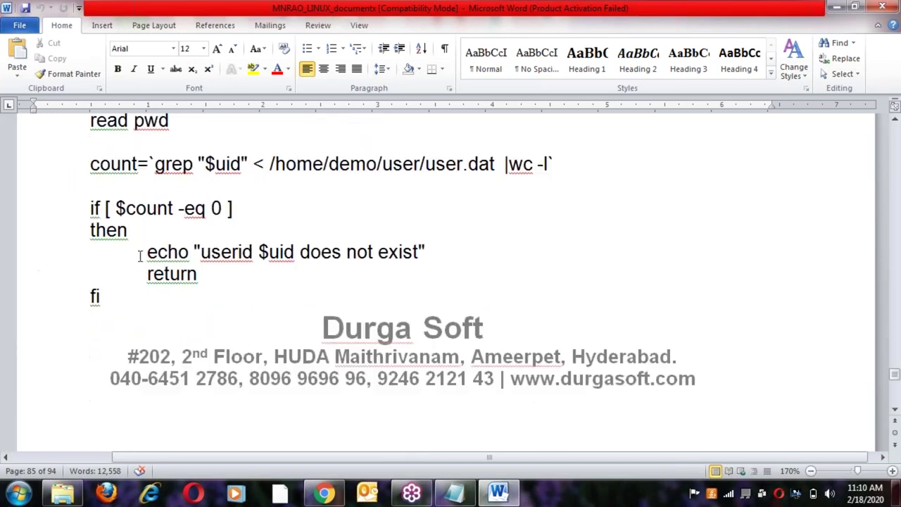
{"action": "scroll", "coordinate": [451, 281], "scroll_direction": "down", "scroll_amount": 4}
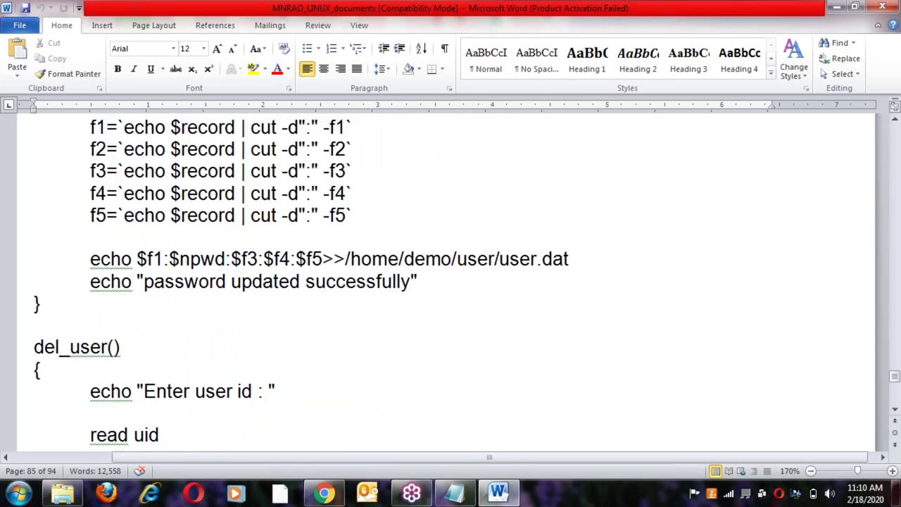
{"action": "scroll", "coordinate": [451, 281], "scroll_direction": "down", "scroll_amount": 20}
{"action": "scroll", "coordinate": [450, 281], "scroll_direction": "down", "scroll_amount": 4}
{"action": "scroll", "coordinate": [451, 281], "scroll_direction": "down", "scroll_amount": 8}
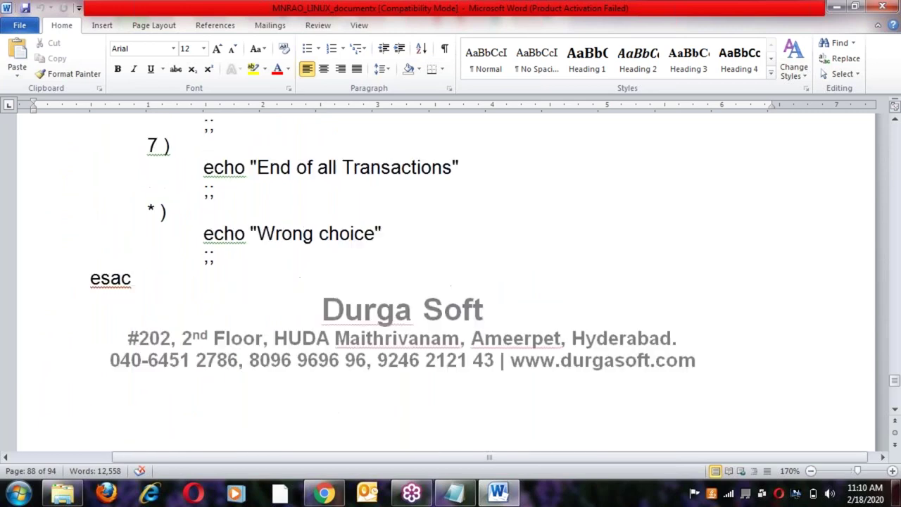
Step: Place the caret below the Linux Interview Questions title, then return to Notepad's course outline
{"action": "left_click", "coordinate": [403, 282]}
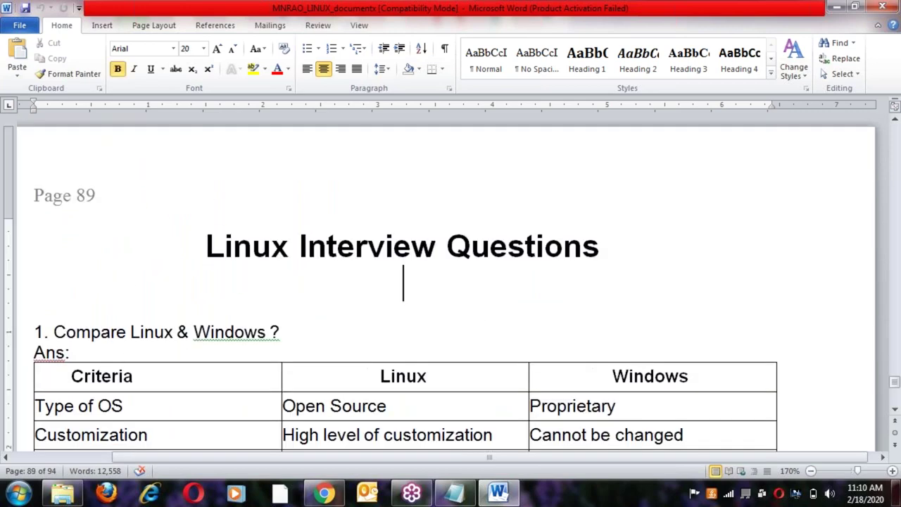
{"action": "key", "text": "Up"}
{"action": "key", "text": "Up"}
{"action": "key", "text": "Up"}
{"action": "key", "text": "Up"}
{"action": "key", "text": "Up"}
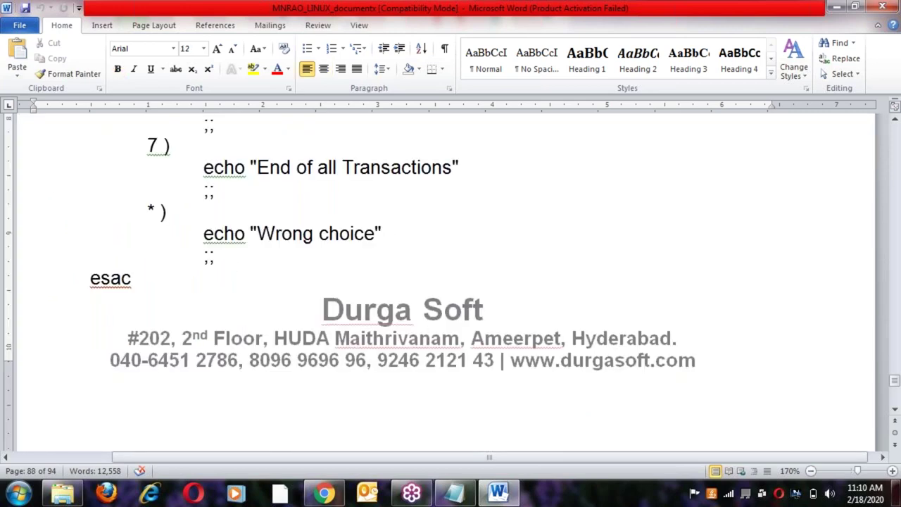
{"action": "scroll", "coordinate": [451, 282], "scroll_direction": "down", "scroll_amount": 5}
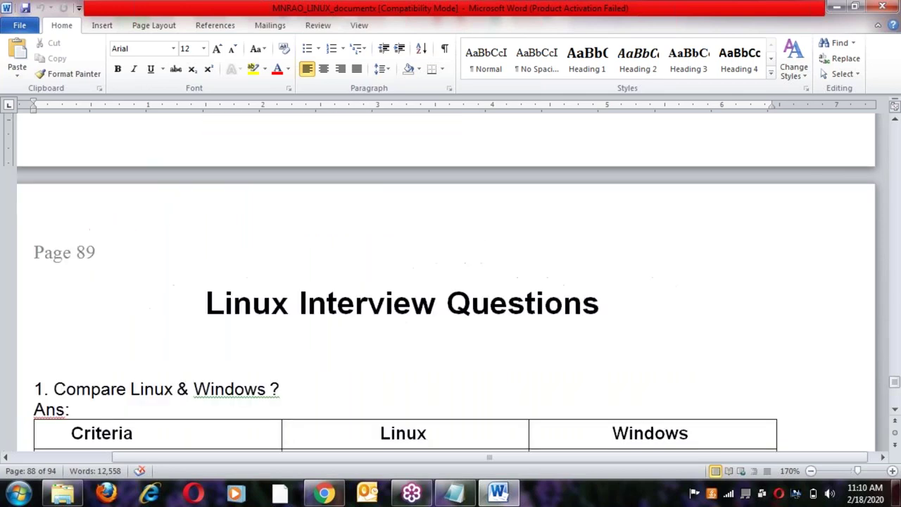
{"action": "scroll", "coordinate": [258, 137], "scroll_direction": "down", "scroll_amount": 3}
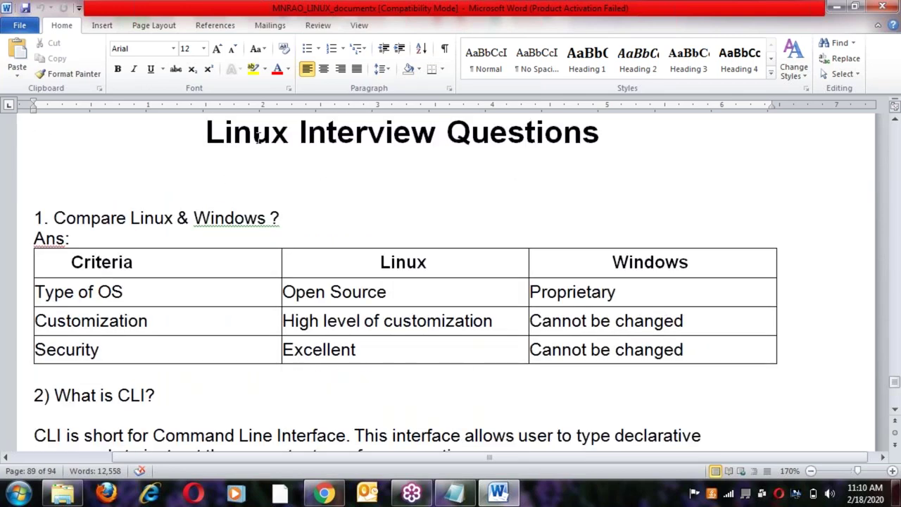
{"action": "left_click", "coordinate": [405, 200]}
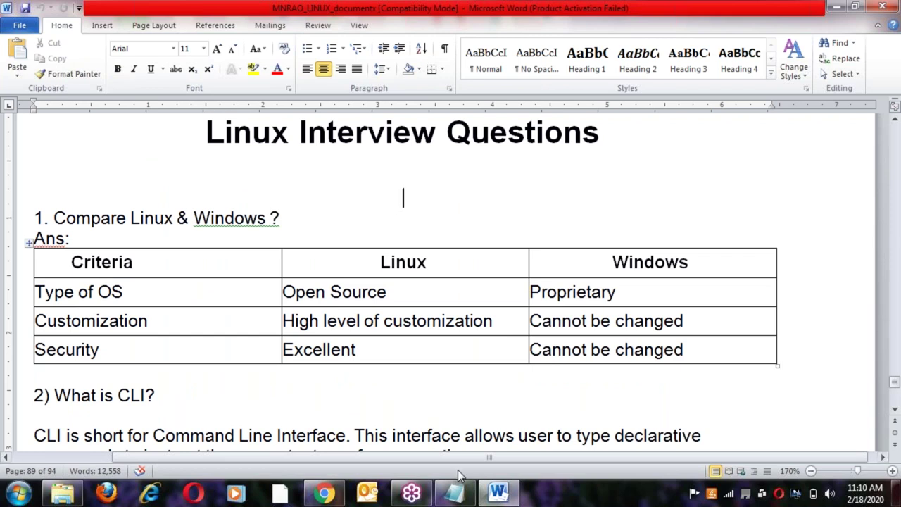
{"action": "left_click", "coordinate": [456, 500]}
Step: Review the first course topics in the Notepad outline, selecting through topics 6 and 7
{"action": "key", "text": "shift+Up"}
{"action": "key", "text": "shift+Up"}
{"action": "key", "text": "shift+Up"}
{"action": "key", "text": "shift+Up"}
{"action": "key", "text": "shift+Up"}
{"action": "key", "text": "shift+Up"}
{"action": "key", "text": "shift+Up"}
{"action": "key", "text": "shift+Up"}
{"action": "key", "text": "shift+Up"}
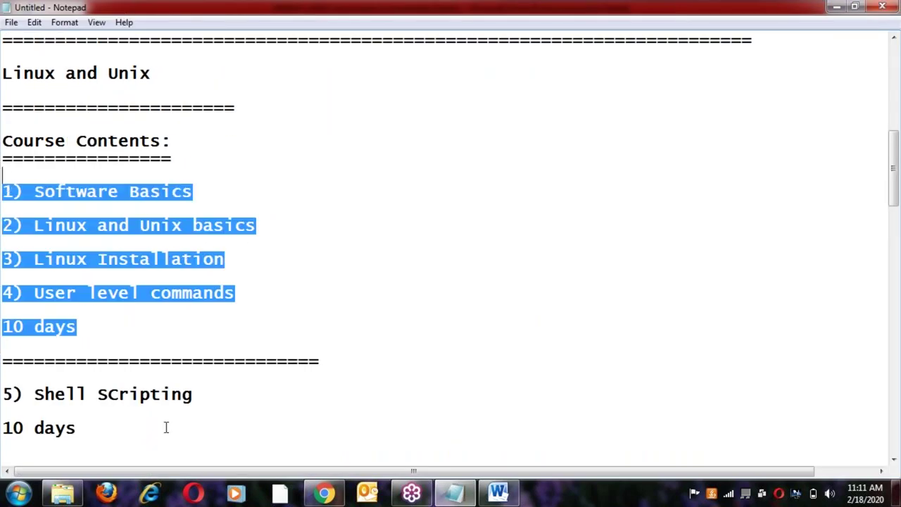
{"action": "scroll", "coordinate": [166, 427], "scroll_direction": "down", "scroll_amount": 1}
{"action": "scroll", "coordinate": [165, 426], "scroll_direction": "down", "scroll_amount": 3}
{"action": "mouse_move", "coordinate": [2, 342]}
{"action": "left_mouse_down"}
{"action": "mouse_move", "coordinate": [34, 292]}
{"action": "mouse_move", "coordinate": [3, 342]}
{"action": "left_mouse_up"}
{"action": "key", "text": "shift+Up"}
{"action": "key", "text": "shift+Up"}
{"action": "key", "text": "shift+Up"}
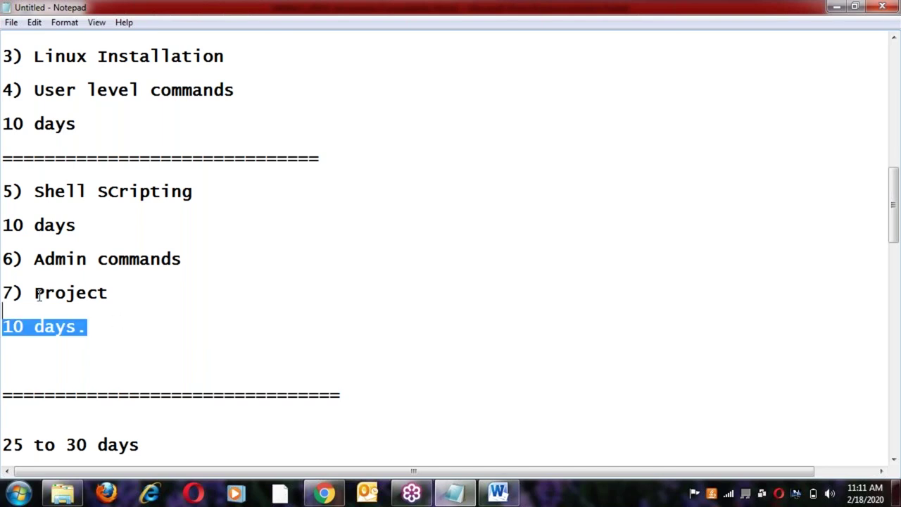
{"action": "left_click", "coordinate": [138, 366]}
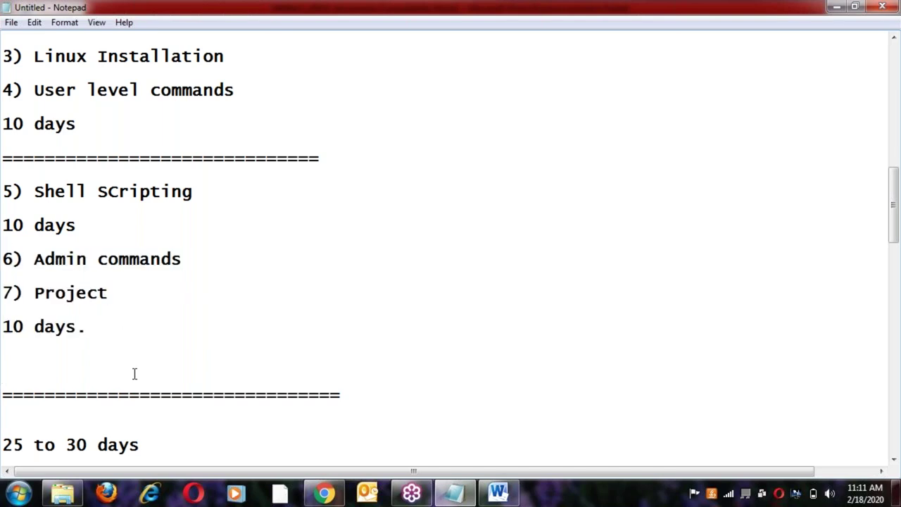
Step: Review the course duration and schedule section of the outline
{"action": "scroll", "coordinate": [134, 373], "scroll_direction": "down", "scroll_amount": 3}
{"action": "left_click", "coordinate": [151, 298]}
{"action": "left_click", "coordinate": [161, 392]}
{"action": "scroll", "coordinate": [161, 394], "scroll_direction": "down", "scroll_amount": 1}
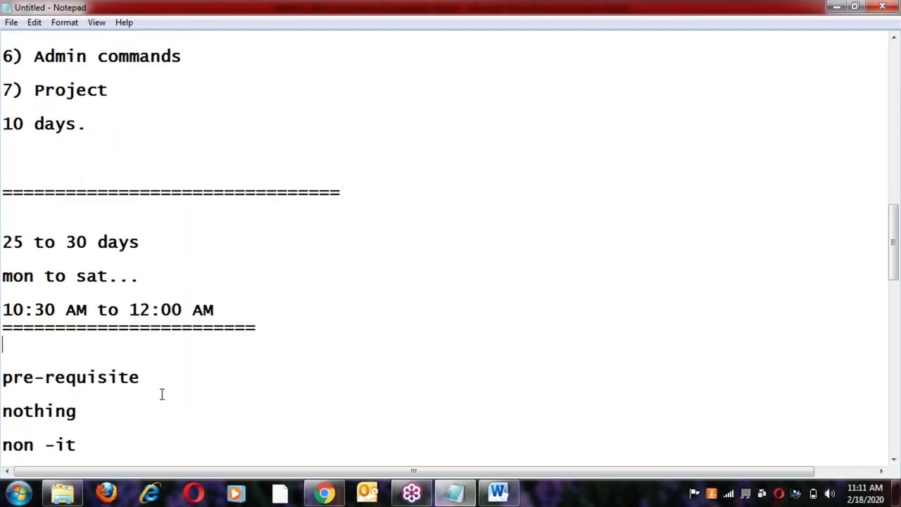
{"action": "scroll", "coordinate": [161, 394], "scroll_direction": "down", "scroll_amount": 1}
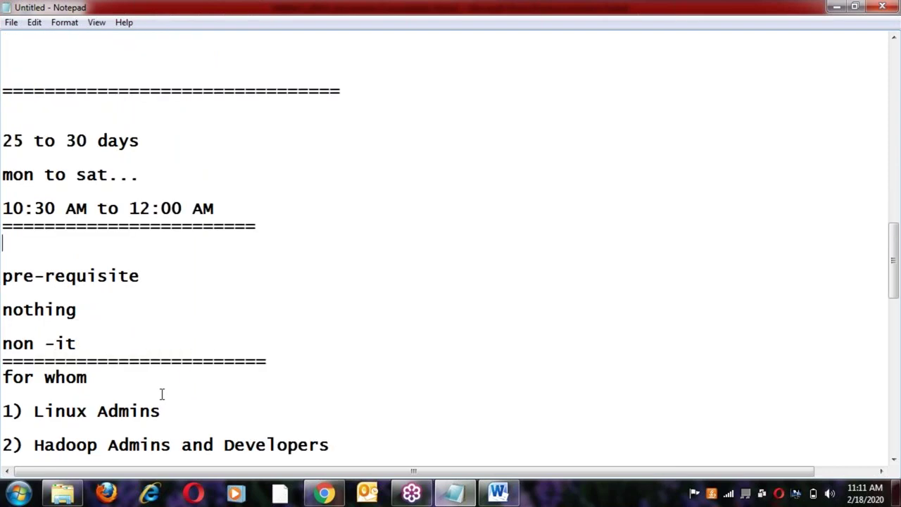
{"action": "scroll", "coordinate": [161, 393], "scroll_direction": "down", "scroll_amount": 1}
{"action": "left_click_drag", "start_coordinate": [142, 91], "coordinate": [3, 74]}
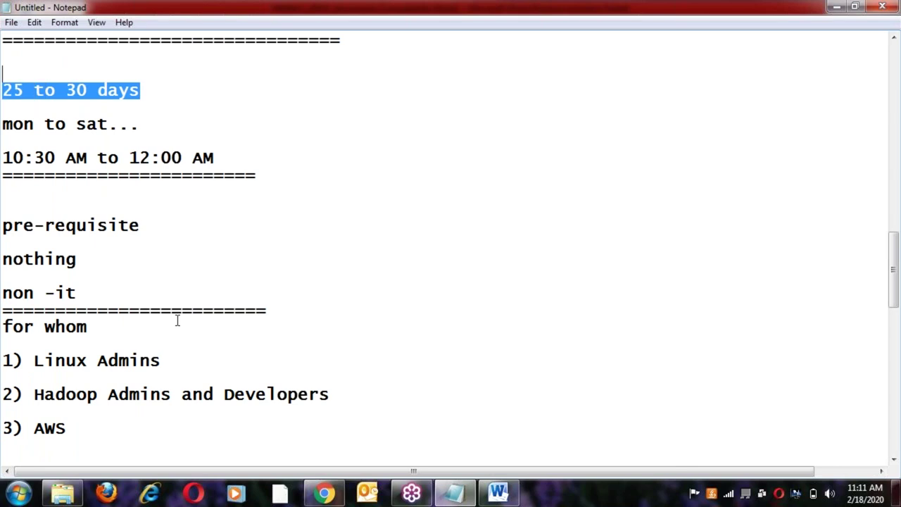
{"action": "left_click", "coordinate": [177, 320]}
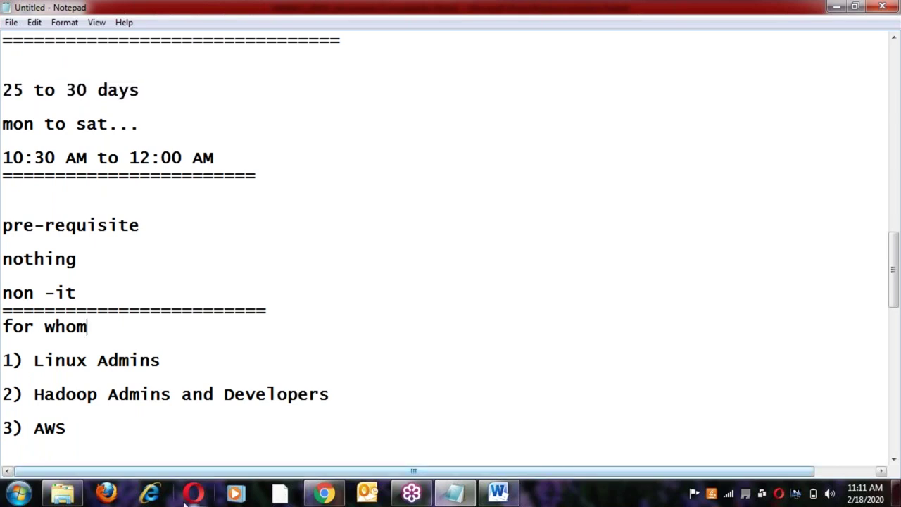
Step: Review the target audience list, from AWS and Testers down to Java Developers
{"action": "scroll", "coordinate": [193, 436], "scroll_direction": "down", "scroll_amount": 3}
{"action": "scroll", "coordinate": [193, 436], "scroll_direction": "down", "scroll_amount": 3}
{"action": "left_click_drag", "start_coordinate": [2, 105], "coordinate": [208, 319]}
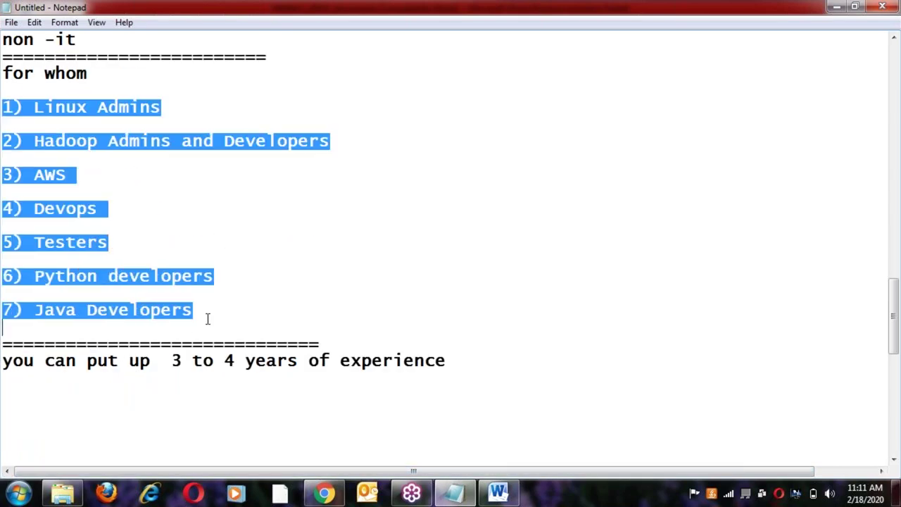
{"action": "left_click", "coordinate": [208, 319]}
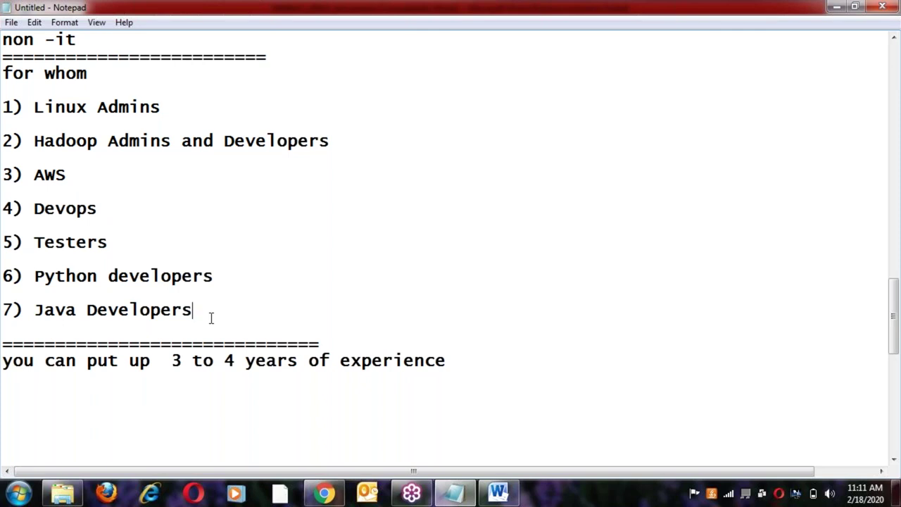
{"action": "left_click_drag", "start_coordinate": [36, 173], "coordinate": [77, 179]}
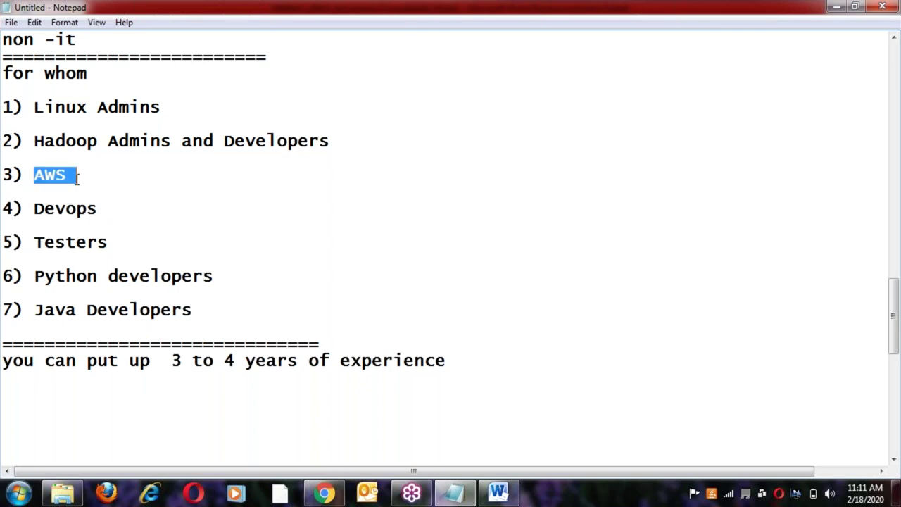
{"action": "double_click", "coordinate": [97, 242]}
{"action": "left_click", "coordinate": [86, 275]}
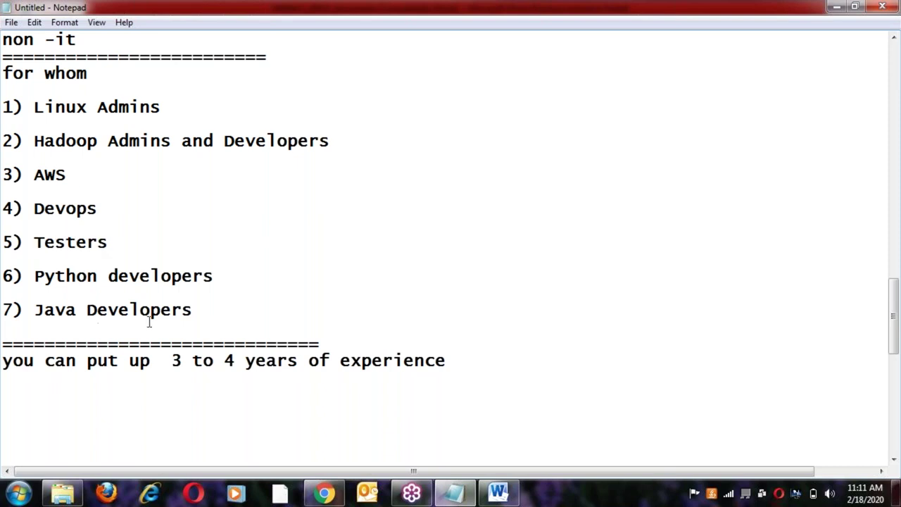
{"action": "left_click", "coordinate": [205, 308]}
Step: Add '8) AI , Data Science' as a new audience item after Java Developers
{"action": "key", "text": "Return"}
{"action": "key", "text": "Return"}
{"action": "type", "text": "8) "}
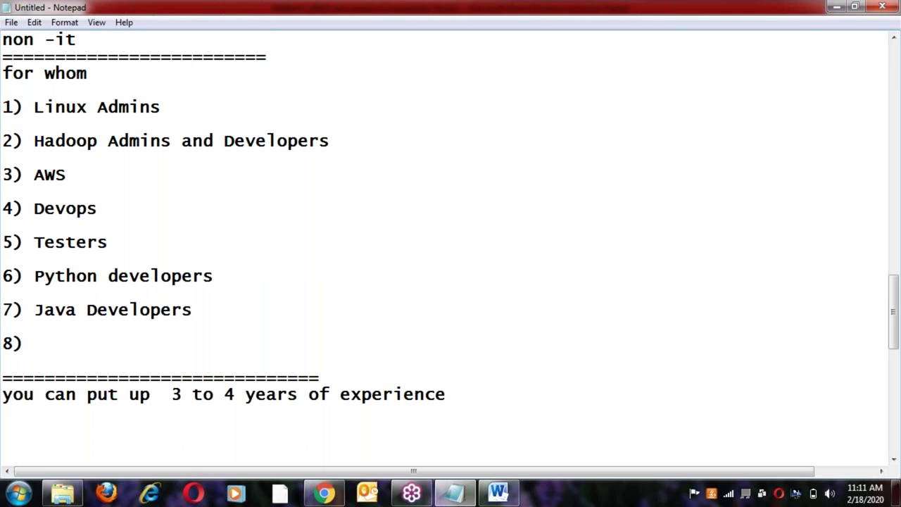
{"action": "type", "text": "AI , Data"}
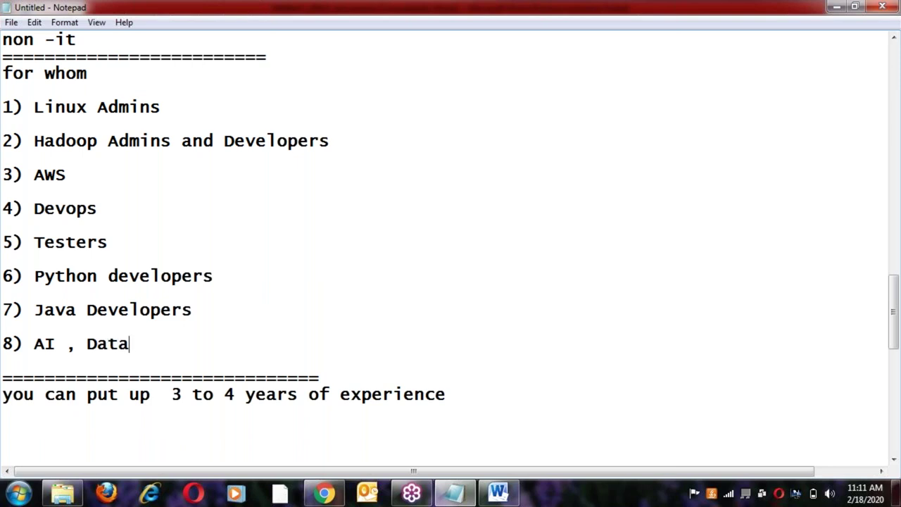
{"action": "type", "text": " Science"}
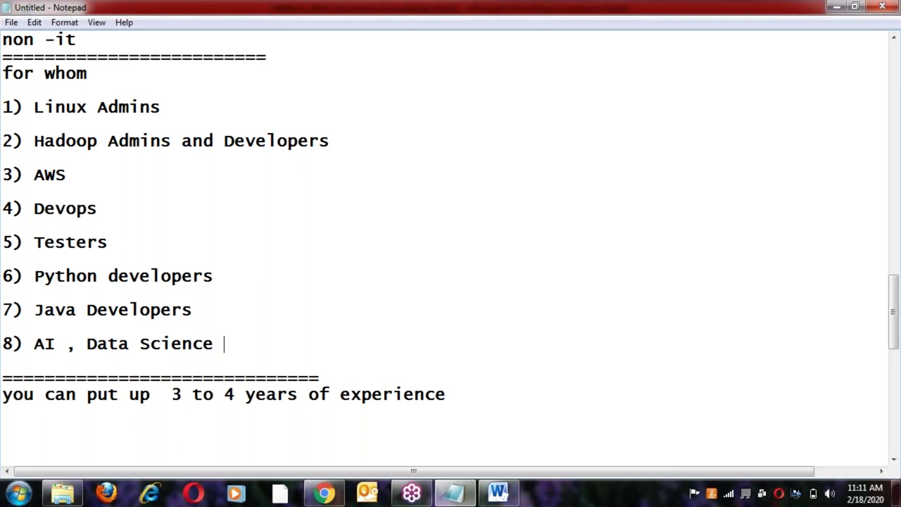
{"action": "key", "text": "Down"}
{"action": "key", "text": "Down"}
{"action": "key", "text": "Down"}
{"action": "key", "text": "Down"}
{"action": "key", "text": "Up"}
{"action": "key", "text": "Up"}
{"action": "key", "text": "Up"}
{"action": "key", "text": "Up"}
{"action": "key", "text": "Down"}
{"action": "key", "text": "Down"}
{"action": "key", "text": "Down"}
{"action": "key", "text": "Down"}
{"action": "key", "text": "Down"}
{"action": "key", "text": "Down"}
{"action": "key", "text": "Down"}
{"action": "key", "text": "Down"}
{"action": "key", "text": "Down"}
{"action": "key", "text": "Down"}
{"action": "key", "text": "Down"}
{"action": "key", "text": "Down"}
{"action": "key", "text": "Down"}
{"action": "key", "text": "Up"}
{"action": "key", "text": "Up"}
{"action": "key", "text": "Up"}
{"action": "key", "text": "Up"}
{"action": "key", "text": "Up"}
{"action": "key", "text": "Up"}
{"action": "key", "text": "Up"}
{"action": "key", "text": "Up"}
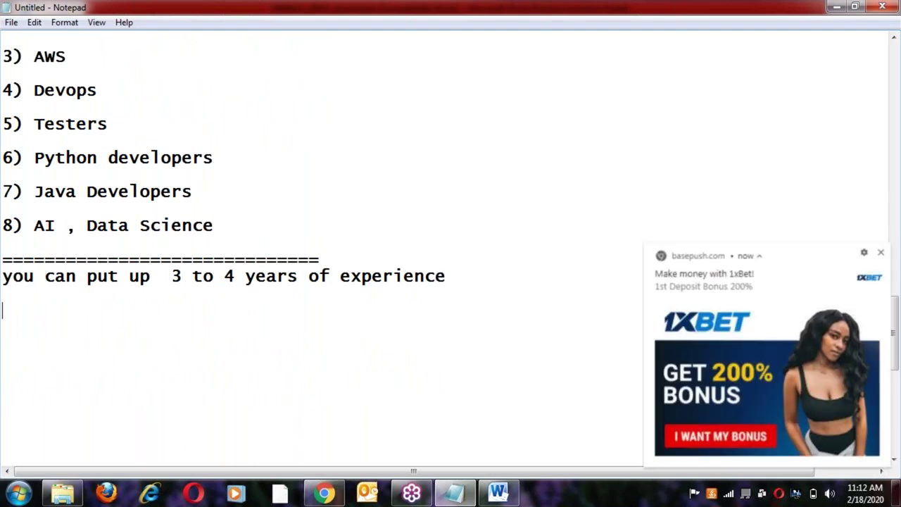
Step: Type a separator row of '=' characters below the experience line, then start a new line
{"action": "type", "text": "=================================="}
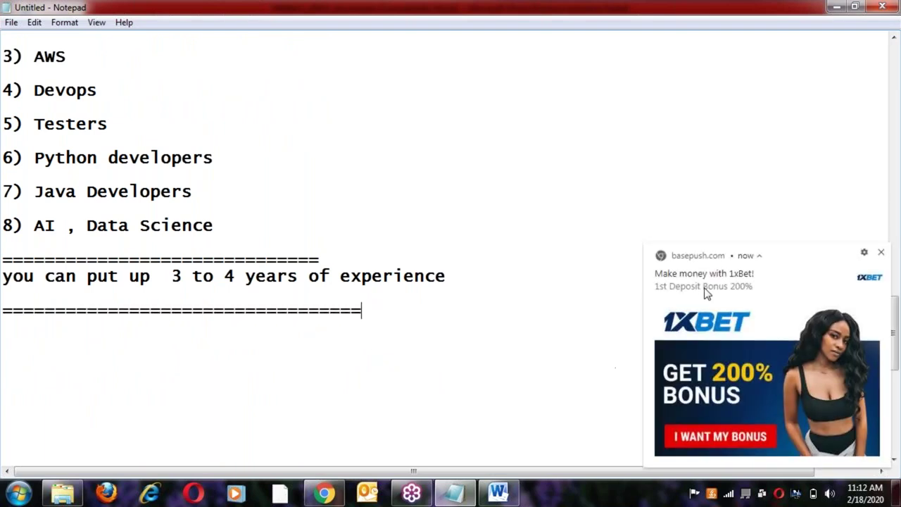
{"action": "left_click", "coordinate": [883, 255]}
{"action": "type", "text": "==="}
{"action": "key", "text": "Return"}
{"action": "key", "text": "Return"}
{"action": "key", "text": "Return"}
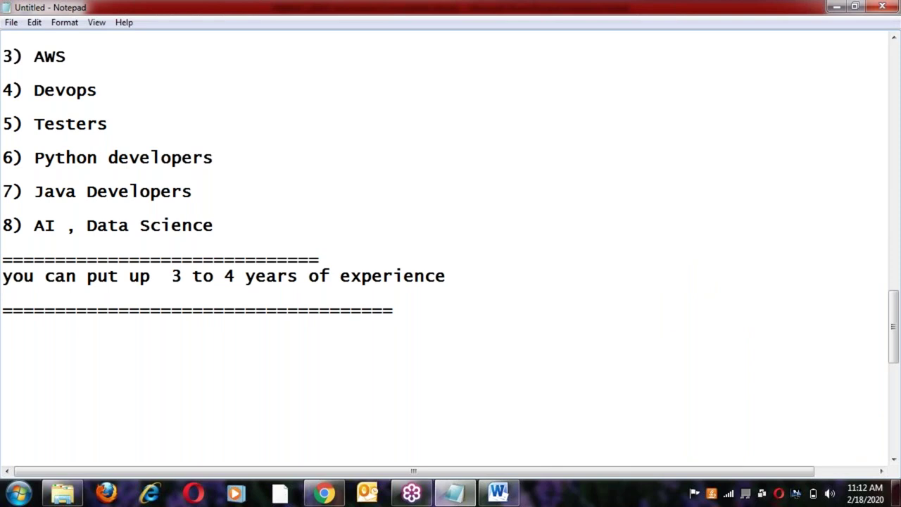
{"action": "scroll", "coordinate": [344, 312], "scroll_direction": "down", "scroll_amount": 1}
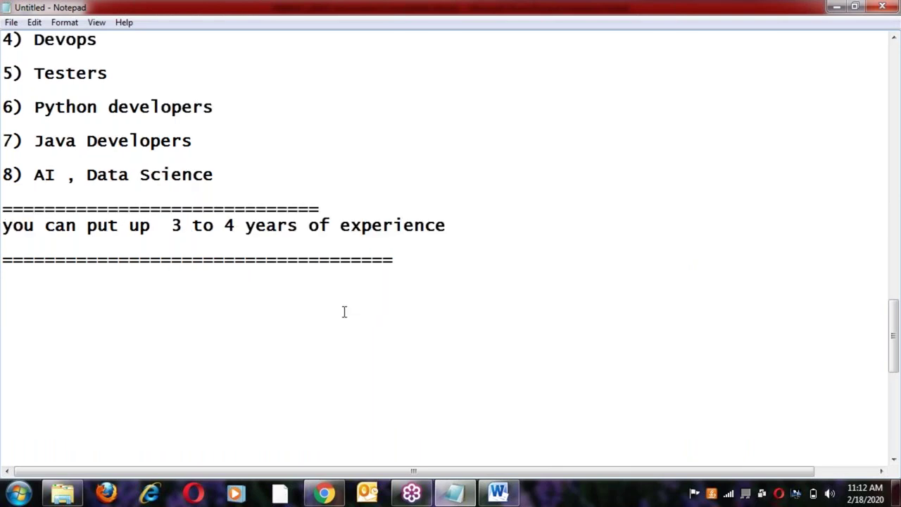
{"action": "scroll", "coordinate": [343, 313], "scroll_direction": "down", "scroll_amount": 1}
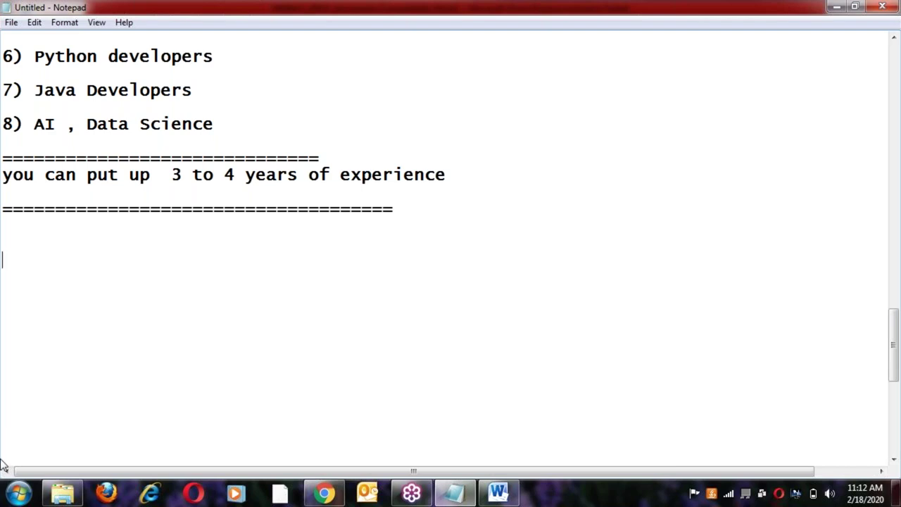
Step: In Explorer, browse Local Disk (D:) and open the NRIT_Hadoop_Material folder
{"action": "left_click", "coordinate": [62, 496]}
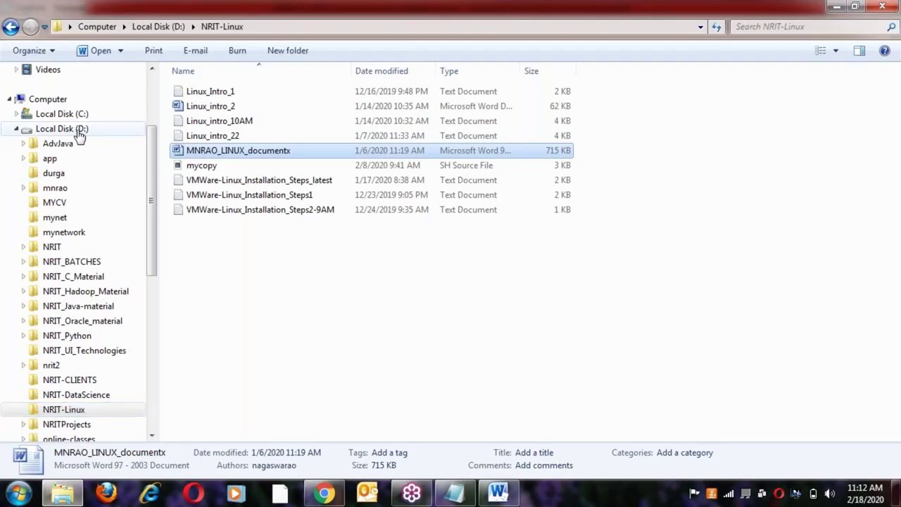
{"action": "left_click", "coordinate": [78, 133]}
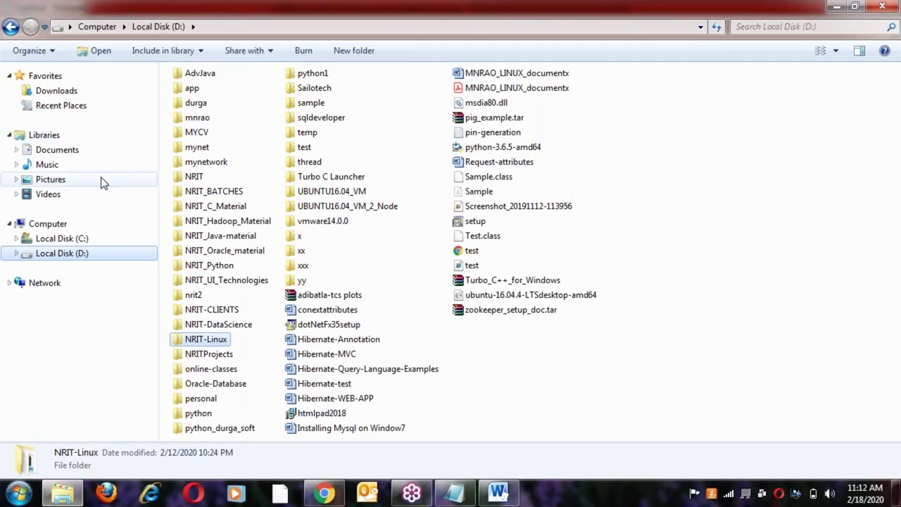
{"action": "left_click", "coordinate": [218, 195]}
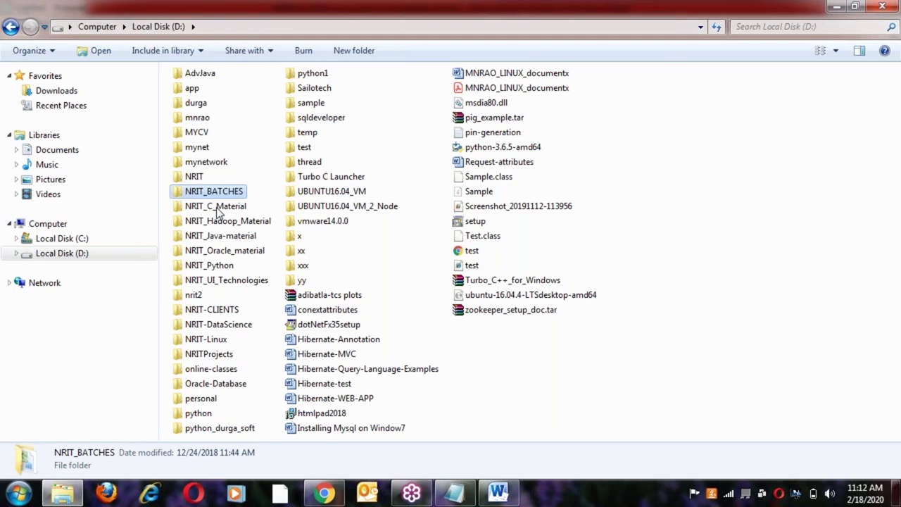
{"action": "left_click", "coordinate": [217, 206]}
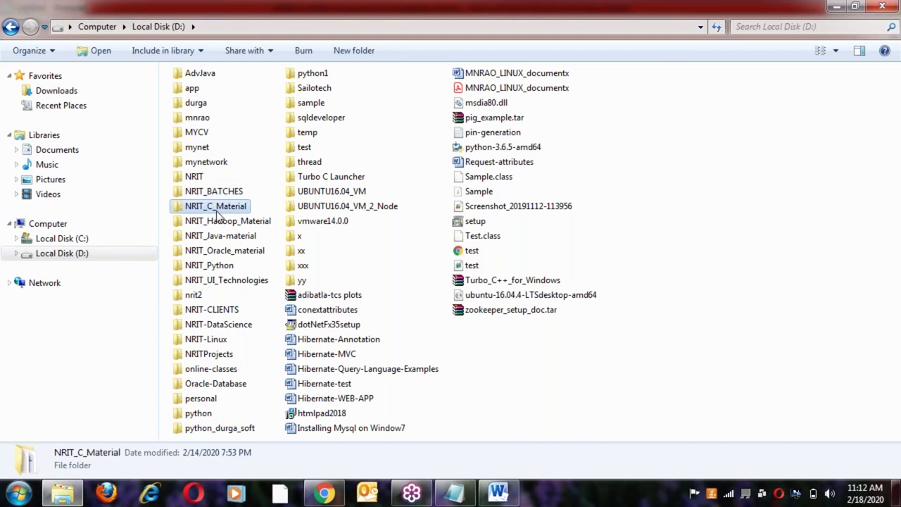
{"action": "left_click", "coordinate": [218, 236]}
{"action": "left_click", "coordinate": [218, 279]}
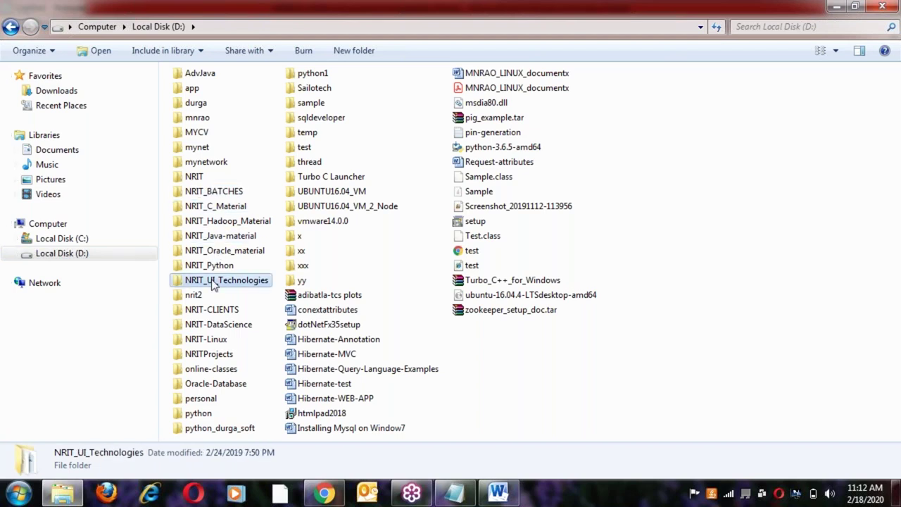
{"action": "left_click", "coordinate": [203, 221]}
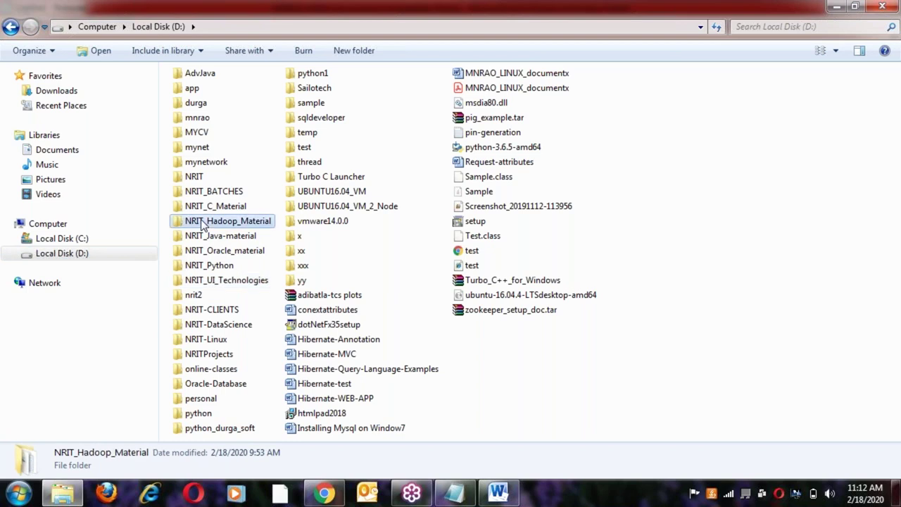
{"action": "double_click", "coordinate": [202, 222]}
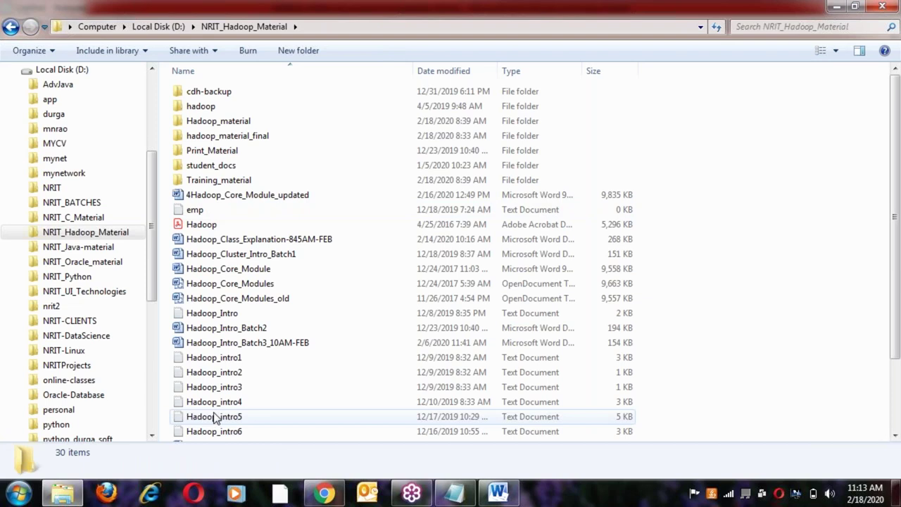
{"action": "left_click", "coordinate": [498, 495]}
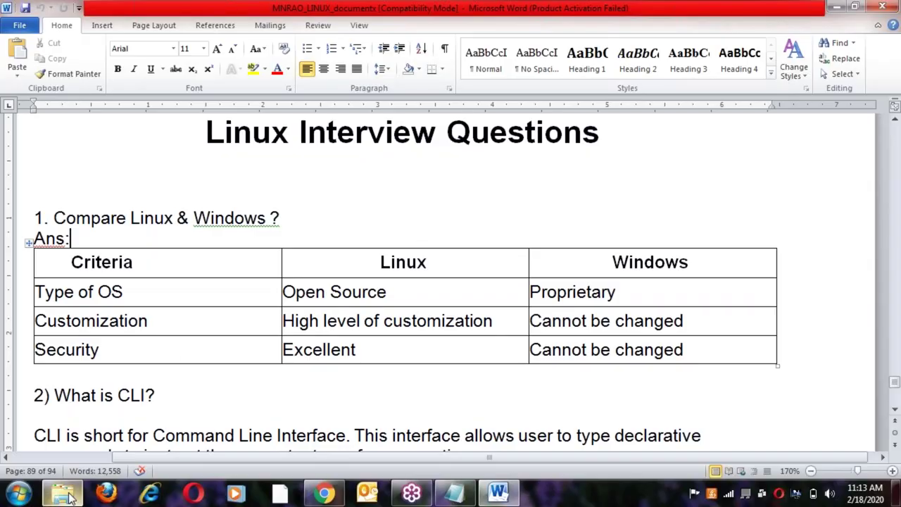
{"action": "left_click", "coordinate": [288, 219]}
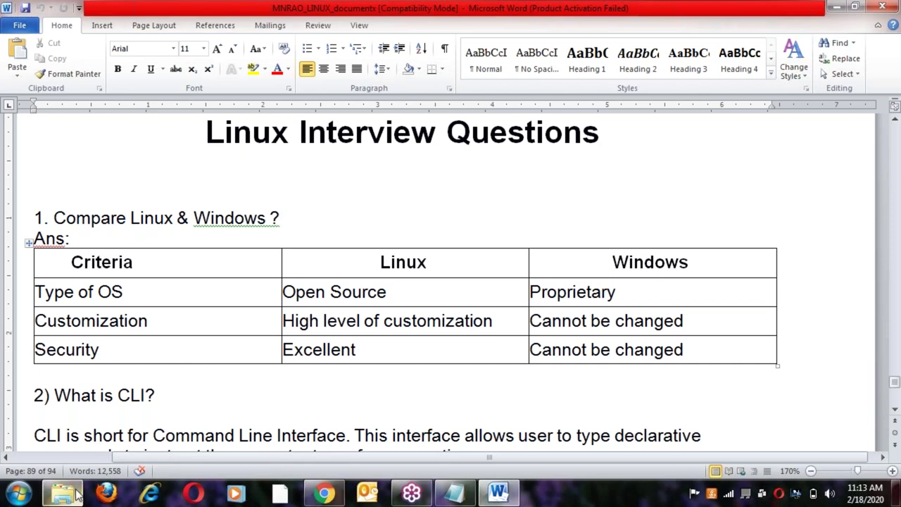
{"action": "left_click", "coordinate": [64, 493]}
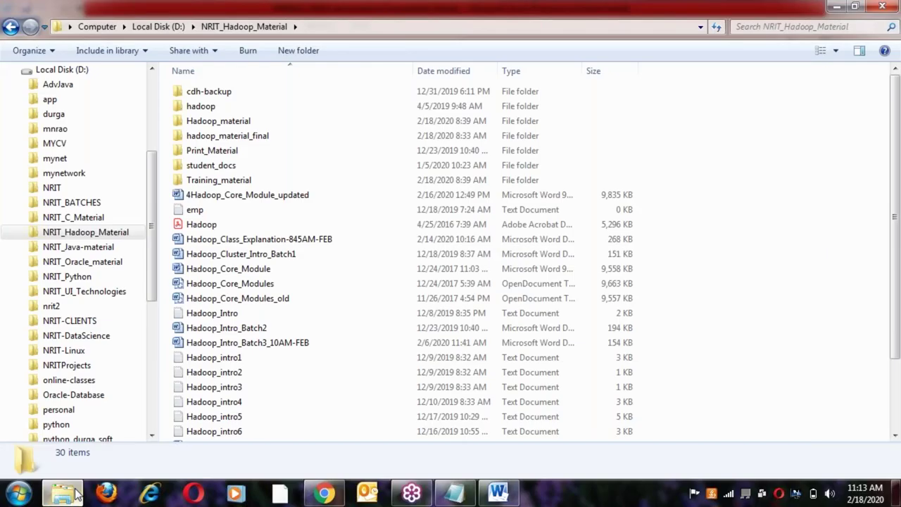
{"action": "left_click", "coordinate": [227, 135]}
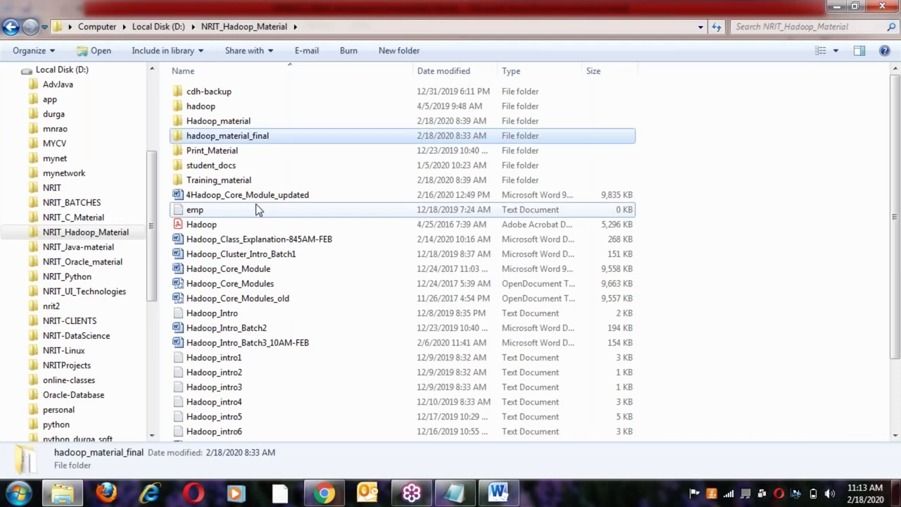
{"action": "left_click", "coordinate": [256, 206]}
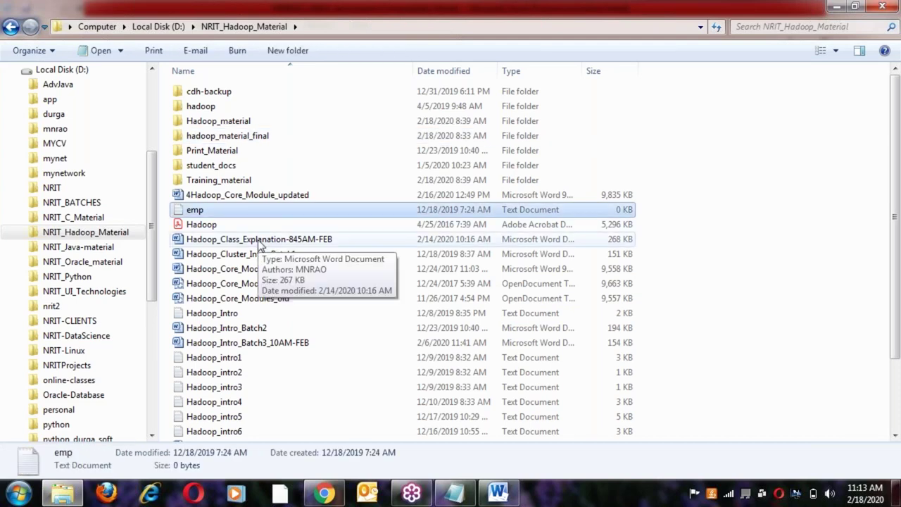
{"action": "left_click", "coordinate": [454, 493]}
Step: Type the lines 'folder --> it is a collection of files' and 'file --> it is a collection of data'
{"action": "type", "text": "folder --> it is a collection of files"}
{"action": "key", "text": "Return"}
{"action": "type", "text": "file --> it is a collection of data"}
{"action": "key", "text": "Return"}
{"action": "key", "text": "Return"}
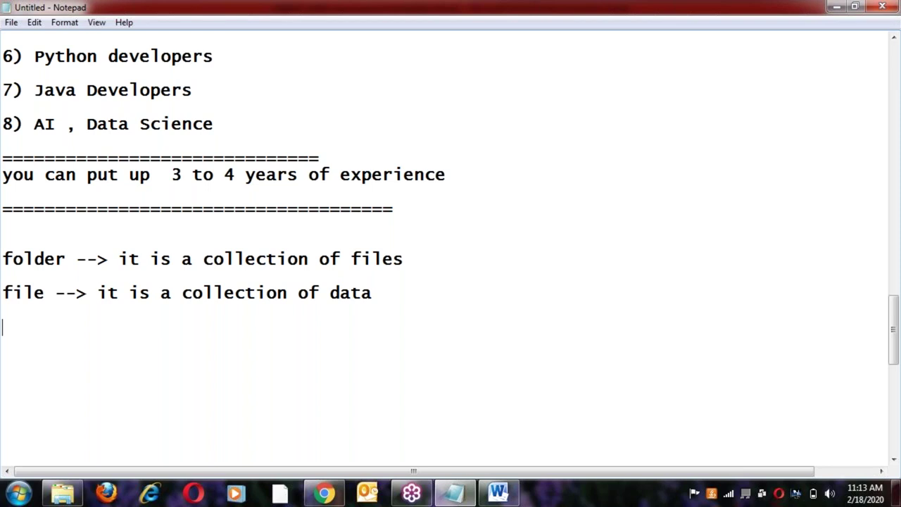
Step: Add a row of equals signs and start the word 'computerware' beneath it
{"action": "type", "text": "============================="}
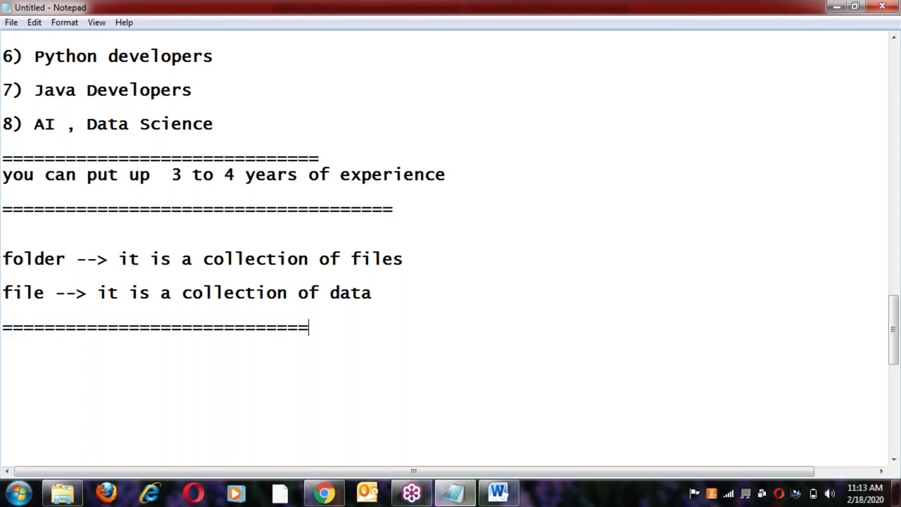
{"action": "type", "text": "===="}
{"action": "key", "text": "Return"}
{"action": "key", "text": "Return"}
{"action": "key", "text": "Return"}
{"action": "key", "text": "Return"}
{"action": "key", "text": "Return"}
{"action": "key", "text": "Return"}
{"action": "key", "text": "Return"}
{"action": "key", "text": "Return"}
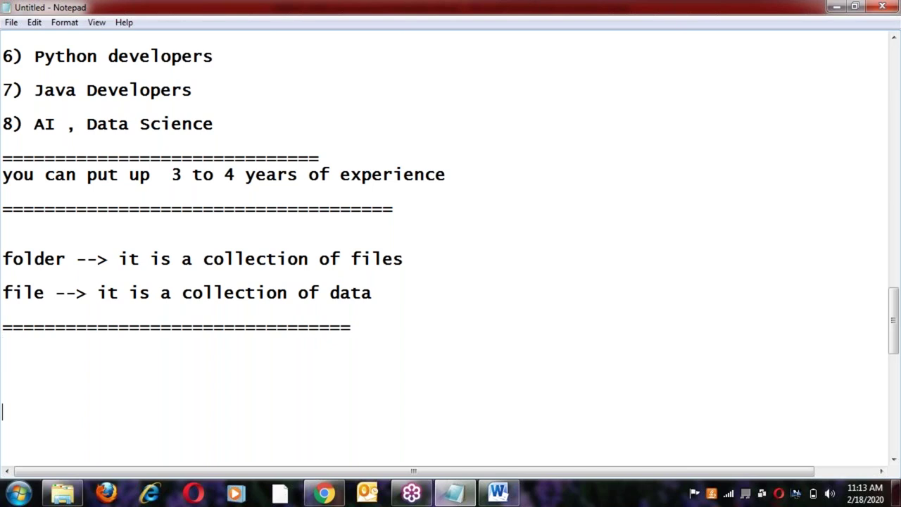
{"action": "scroll", "coordinate": [450, 246], "scroll_direction": "down", "scroll_amount": 1}
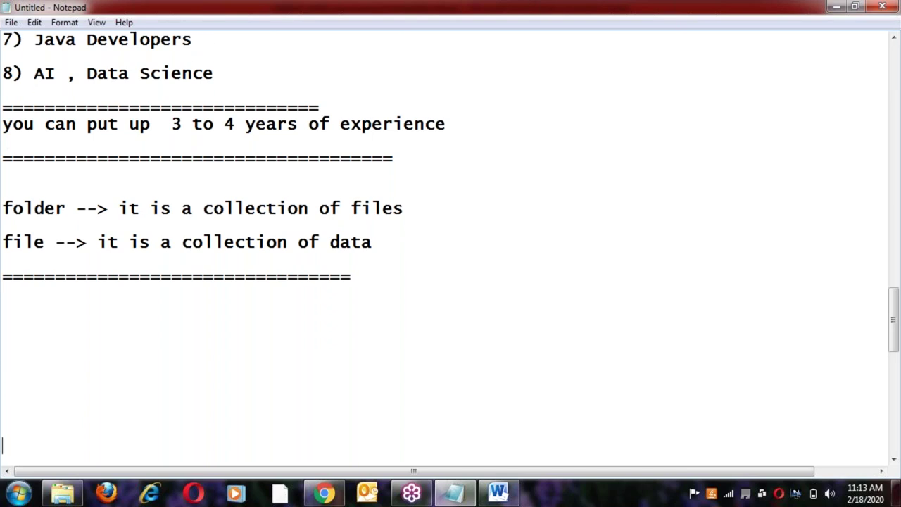
{"action": "key", "text": "Up"}
{"action": "left_click", "coordinate": [3, 259]}
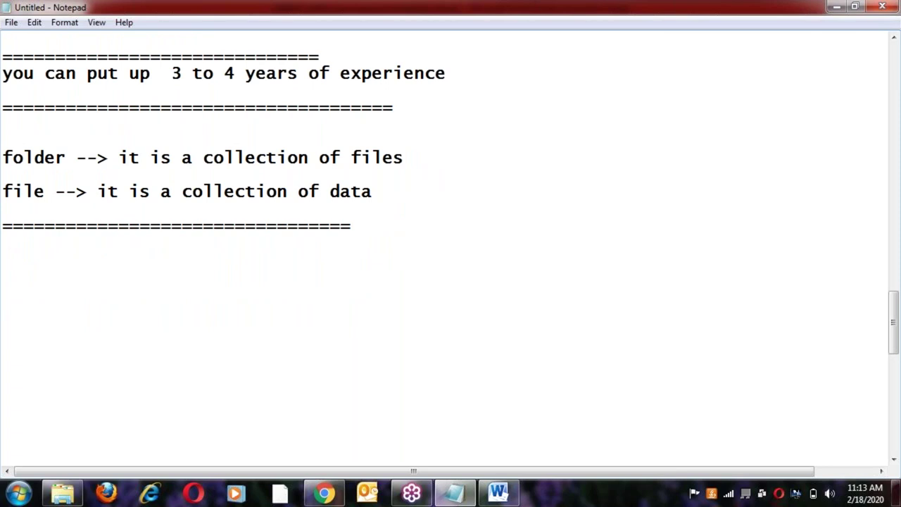
{"action": "type", "text": "c"}
{"action": "type", "text": "omputer"}
{"action": "type", "text": "ware"}
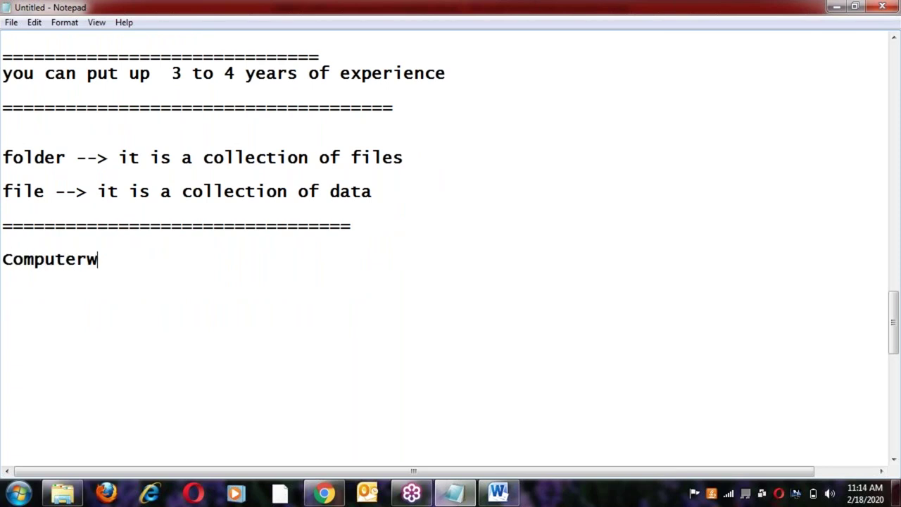
Step: Underline Computerware with '=' signs, list '1) Hardware' and '2) Software', then select the Hardware line
{"action": "key", "text": "Return"}
{"action": "key", "text": "Return"}
{"action": "type", "text": "==============="}
{"action": "key", "text": "Return"}
{"action": "key", "text": "Return"}
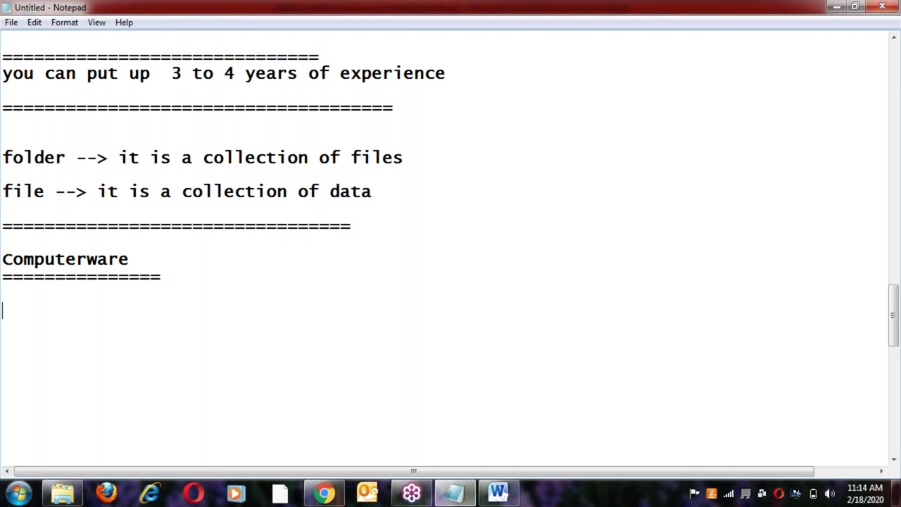
{"action": "type", "text": "1) Har"}
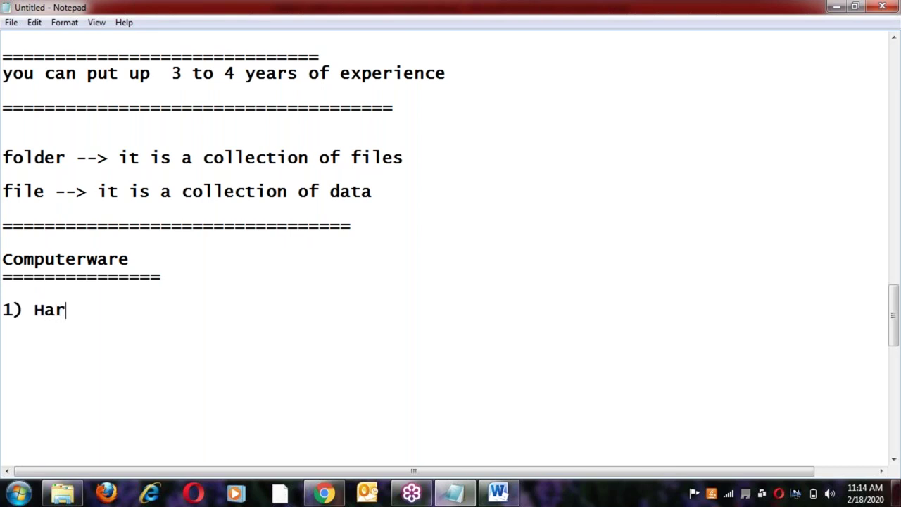
{"action": "type", "text": "dware"}
{"action": "key", "text": "Return"}
{"action": "key", "text": "Return"}
{"action": "type", "text": "2) Software"}
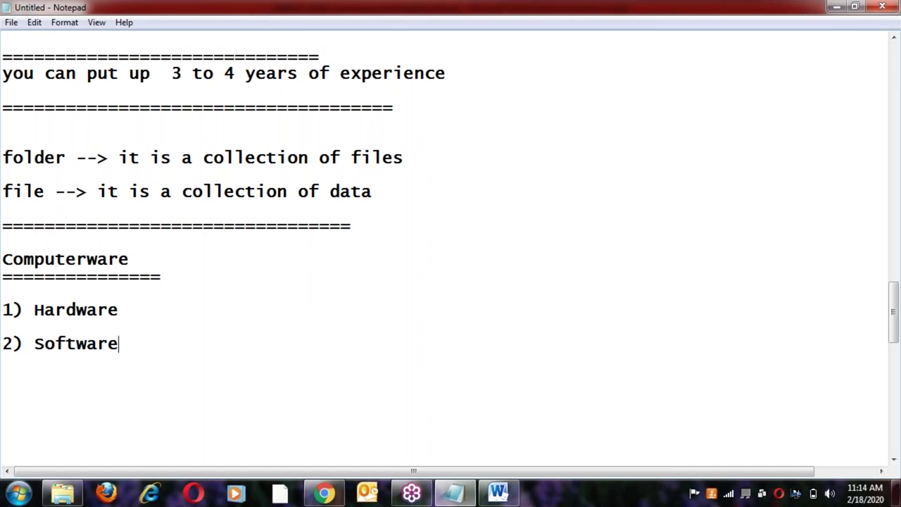
{"action": "key", "text": "Return"}
{"action": "left_click", "coordinate": [130, 311]}
{"action": "key", "text": "shift+Home"}
{"action": "key", "text": "ctrl+c"}
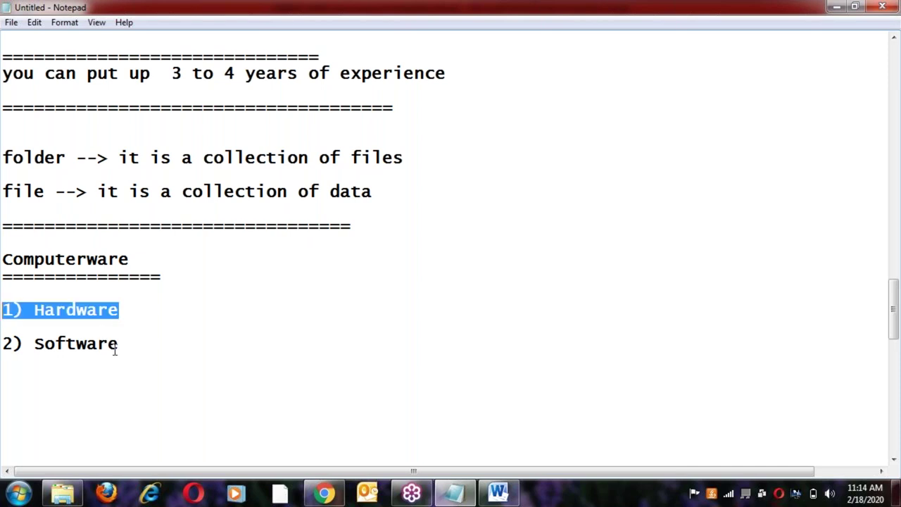
Step: Paste a '1) Hardware:' heading below the list, defined as 'these are physical components a computer'
{"action": "left_click", "coordinate": [138, 353]}
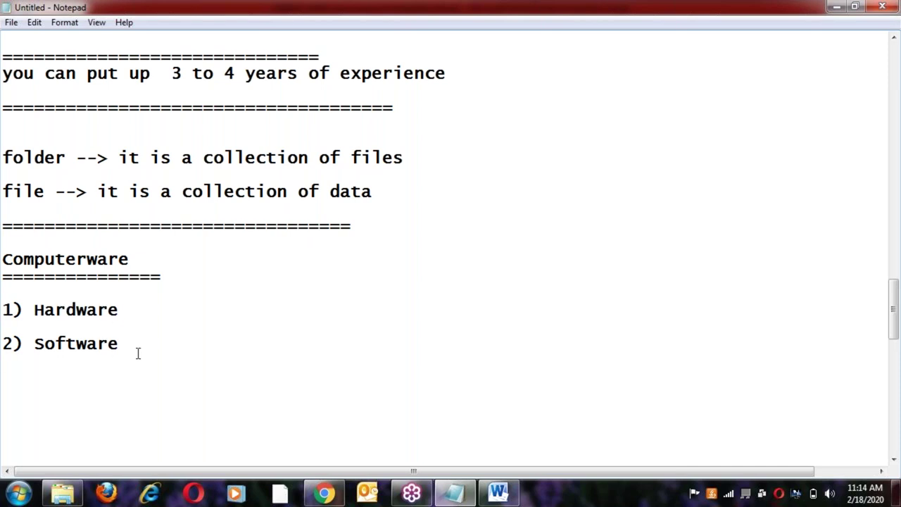
{"action": "key", "text": "ctrl+v"}
{"action": "type", "text": ":"}
{"action": "key", "text": "Return"}
{"action": "key", "text": "Tab"}
{"action": "key", "text": "Tab"}
{"action": "type", "text": "these "}
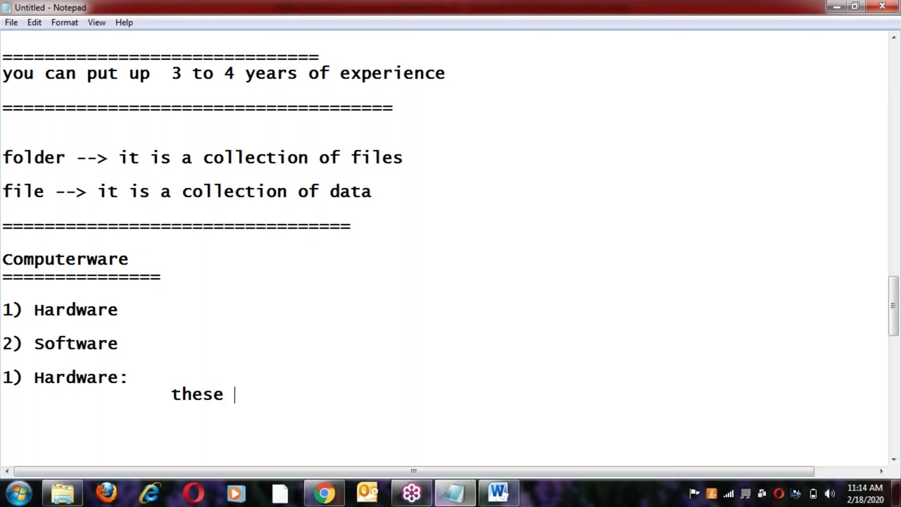
{"action": "type", "text": "are ph"}
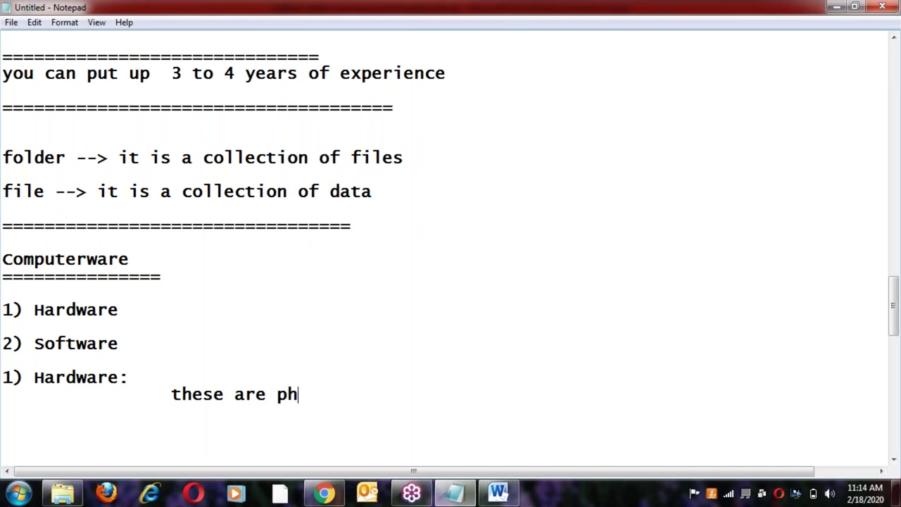
{"action": "type", "text": "ysical "}
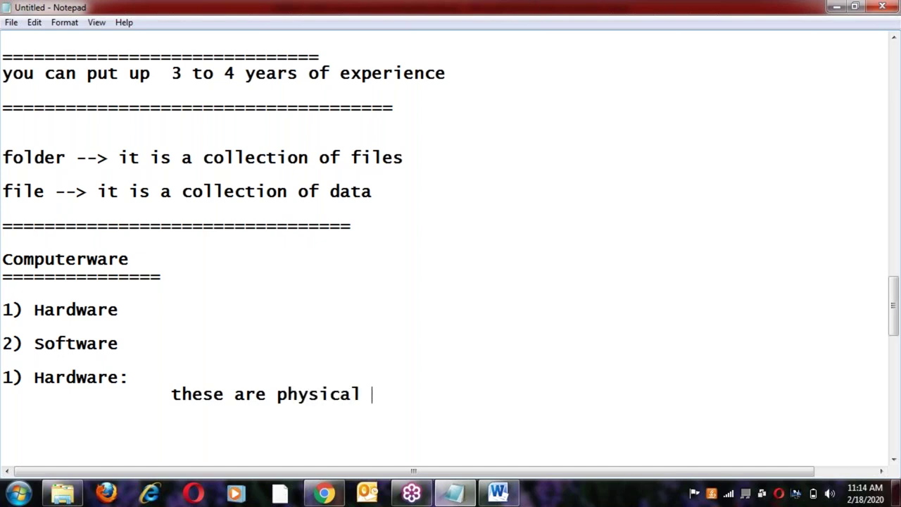
{"action": "type", "text": "compomne"}
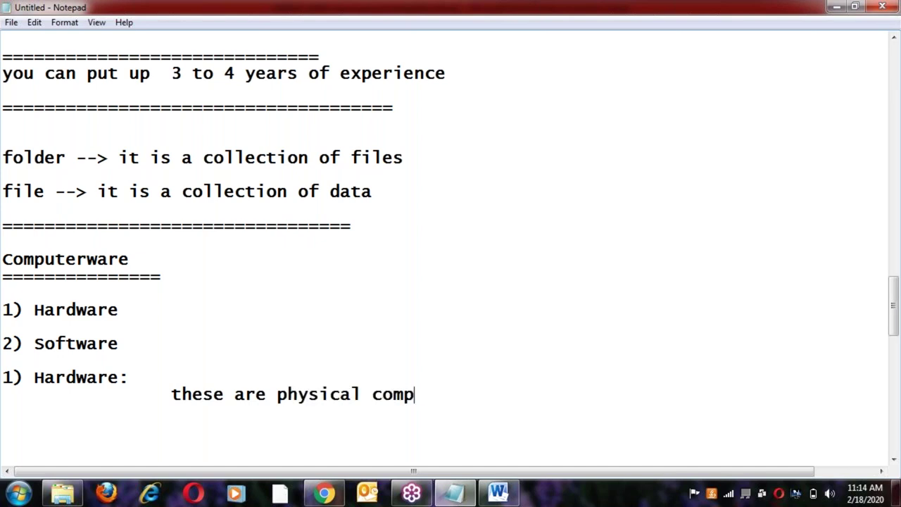
{"action": "key", "text": "BackSpace"}
{"action": "key", "text": "BackSpace"}
{"action": "key", "text": "BackSpace"}
{"action": "type", "text": "nents "}
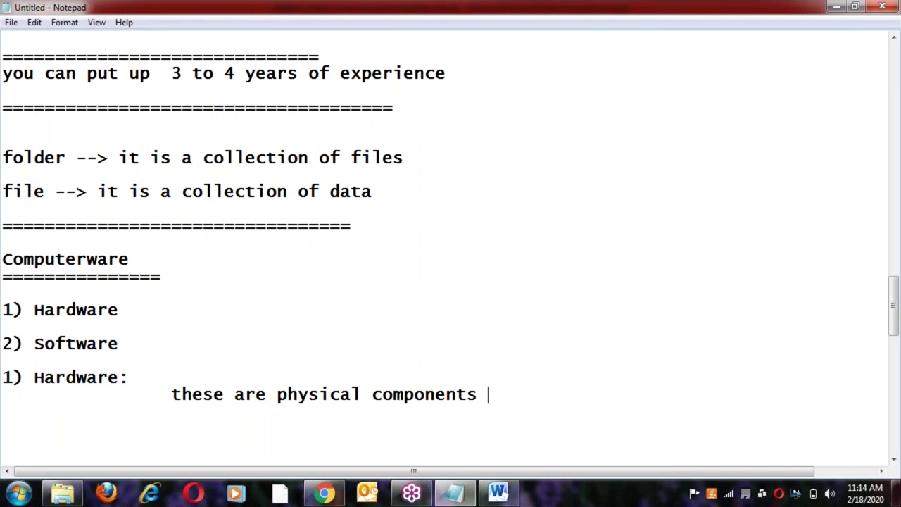
{"action": "type", "text": "a computer"}
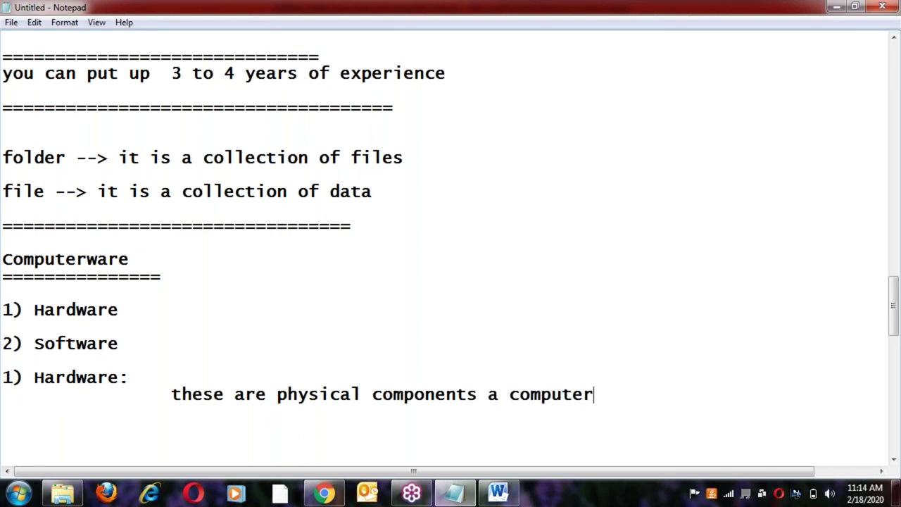
Step: Add the indented line 'such as keyboard, mouse, HD, MB, RAM, Processor.' and begin '2) Software :'
{"action": "key", "text": "Return"}
{"action": "key", "text": "Return"}
{"action": "key", "text": "Tab"}
{"action": "key", "text": "Tab"}
{"action": "type", "text": "such as "}
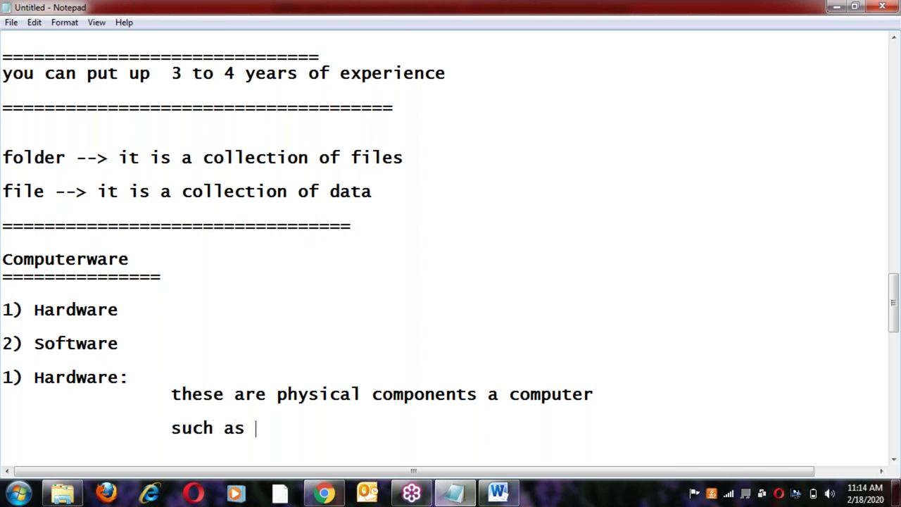
{"action": "type", "text": "keyboard"}
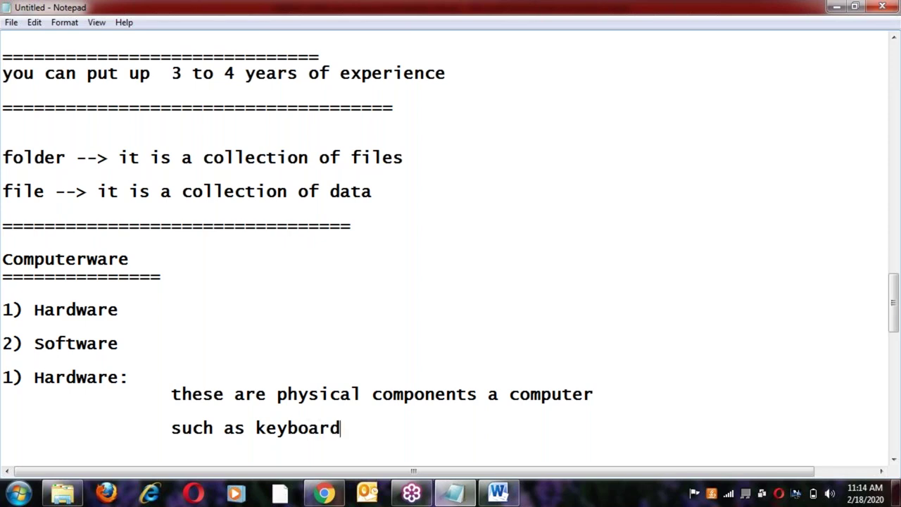
{"action": "type", "text": ", mouse, HD"}
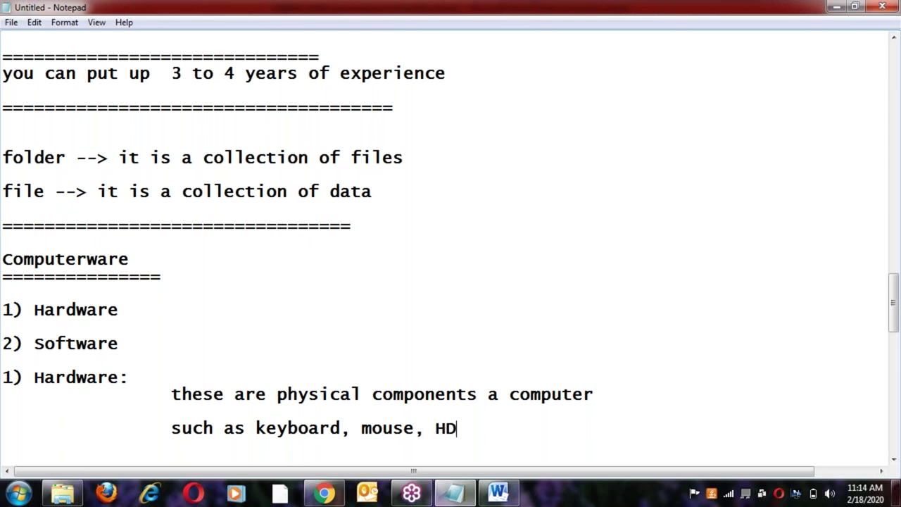
{"action": "type", "text": ", MB, RAM"}
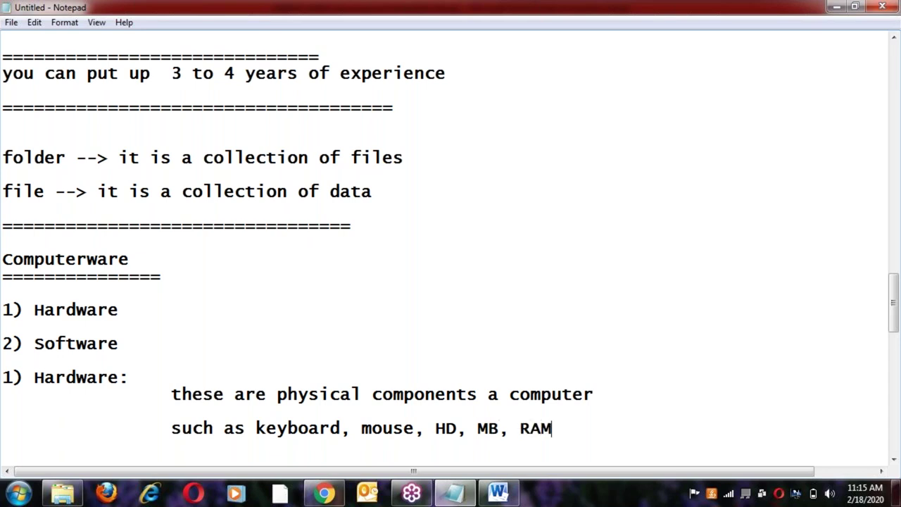
{"action": "type", "text": ", Processor."}
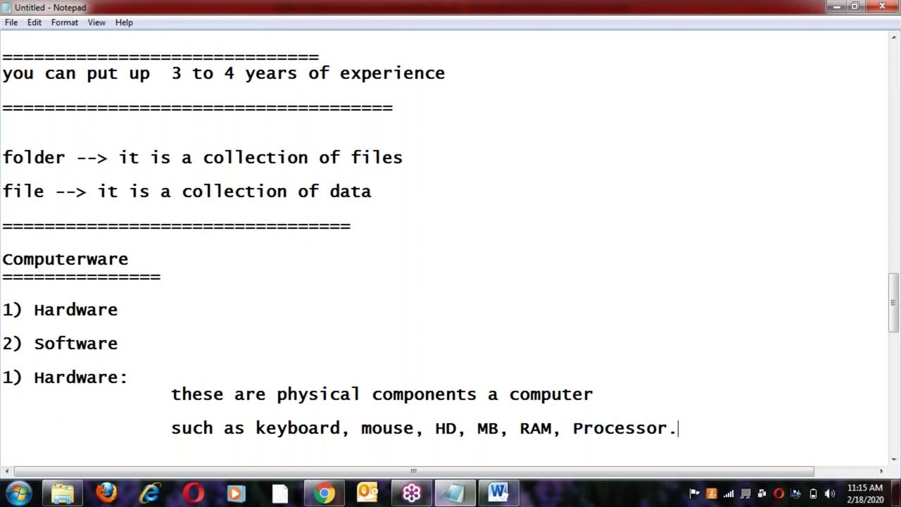
{"action": "key", "text": "Return"}
{"action": "key", "text": "Tab"}
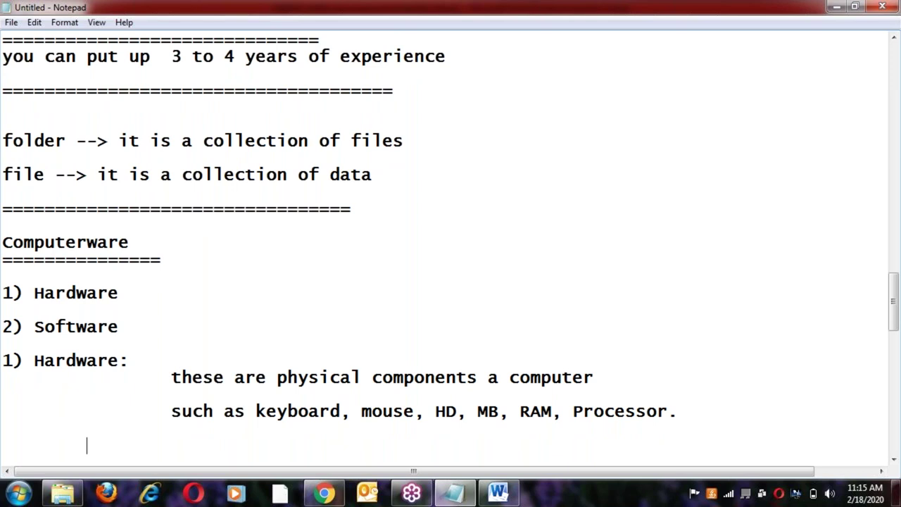
{"action": "key", "text": "BackSpace"}
{"action": "type", "text": "2) Sof"}
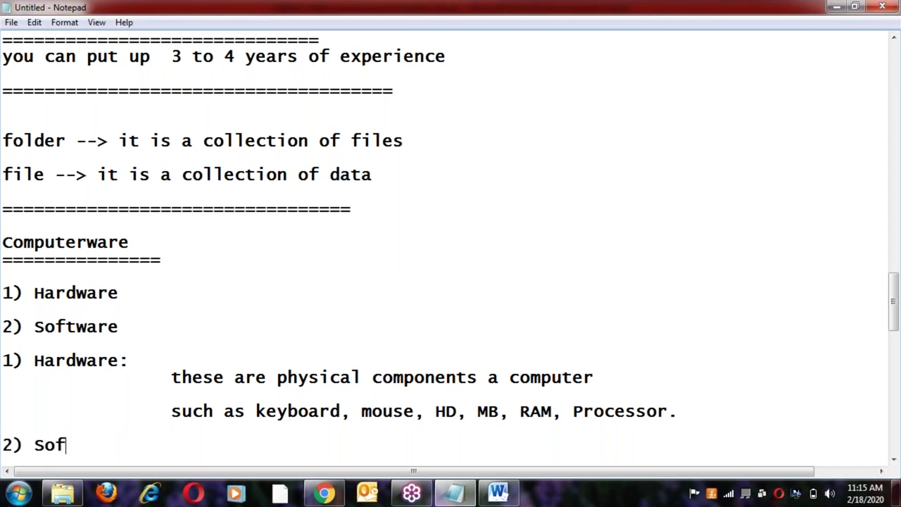
{"action": "type", "text": "tware :"}
Step: Underline the Software heading with '=' signs and add the indented line 'every thing is a program'
{"action": "key", "text": "Return"}
{"action": "type", "text": "==========="}
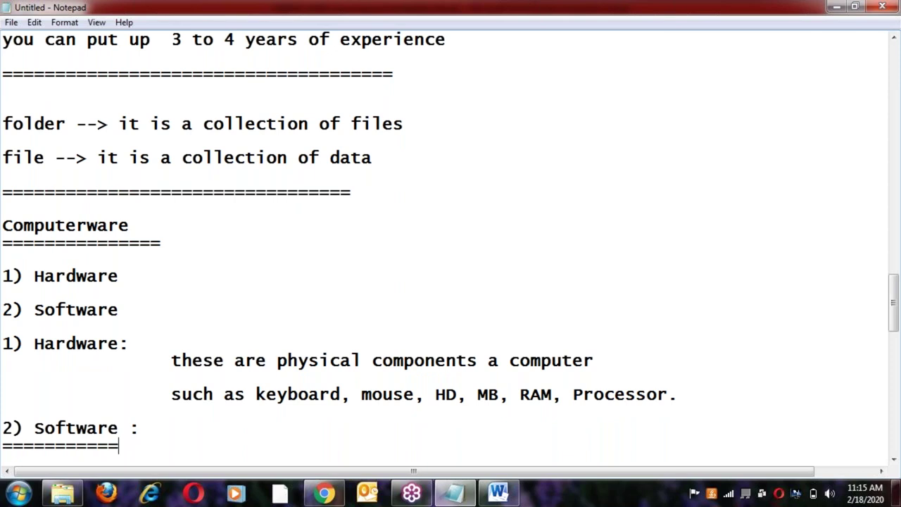
{"action": "key", "text": "Return"}
{"action": "key", "text": "Tab"}
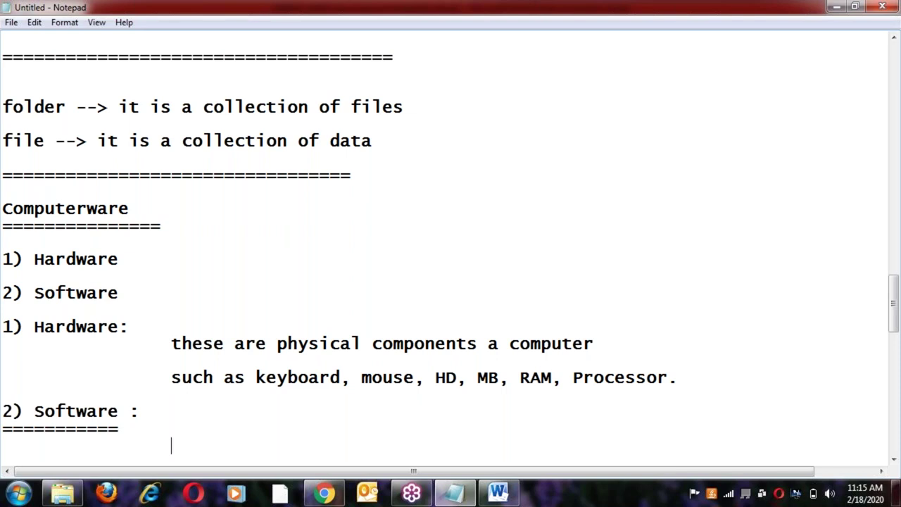
{"action": "type", "text": "every th"}
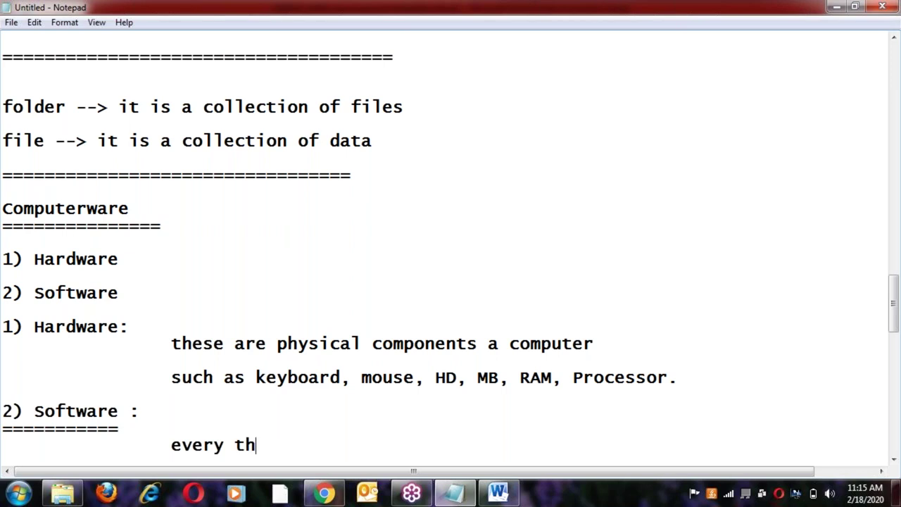
{"action": "type", "text": "ing is a pr"}
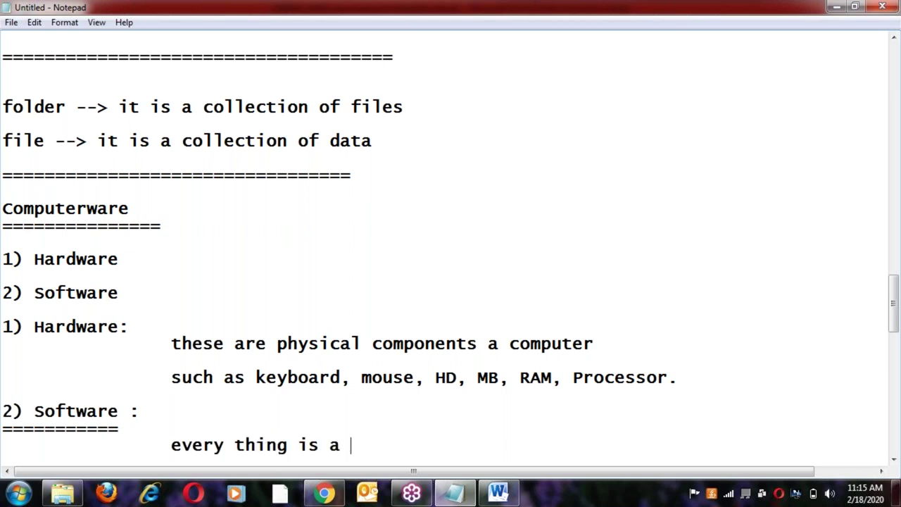
{"action": "key", "text": "BackSpace"}
{"action": "type", "text": "program"}
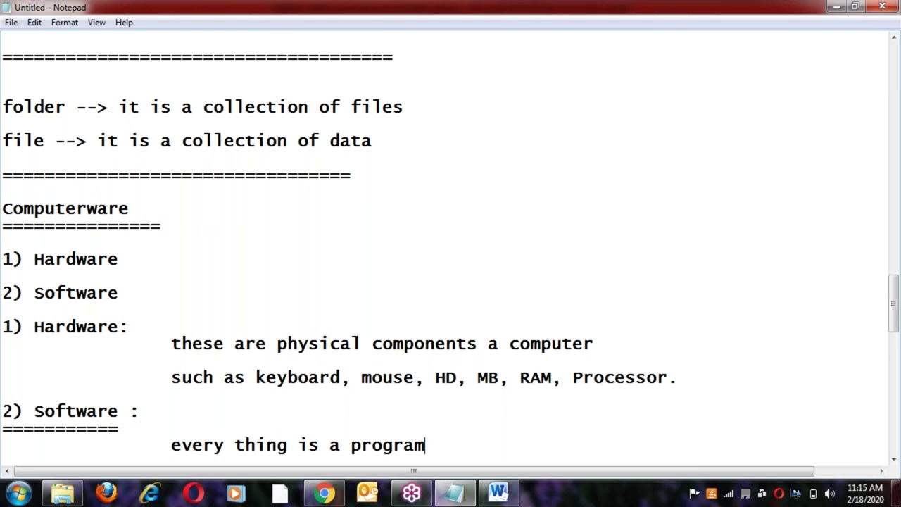
Step: Add 'it is a collection of Programs, C, C++, Java, Python, SQL' and 'two categories'
{"action": "key", "text": "Return"}
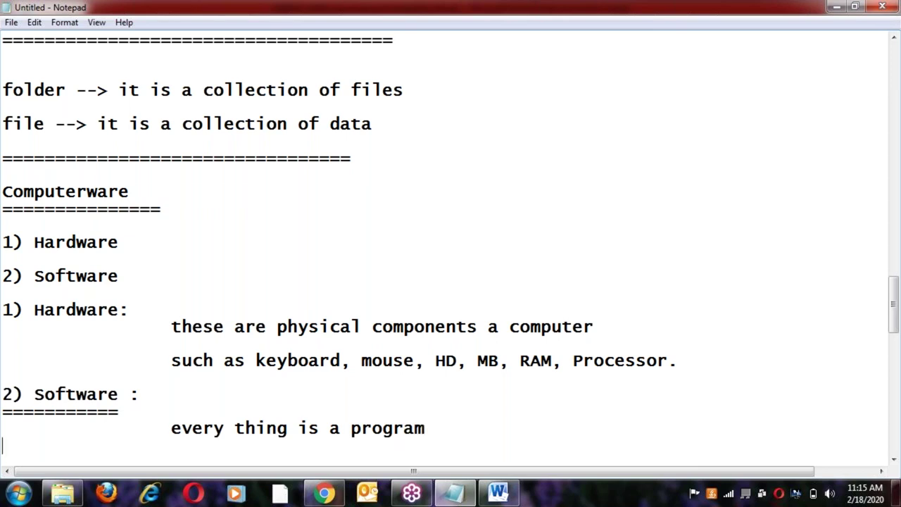
{"action": "key", "text": "Tab"}
{"action": "key", "text": "Tab"}
{"action": "type", "text": "it is "}
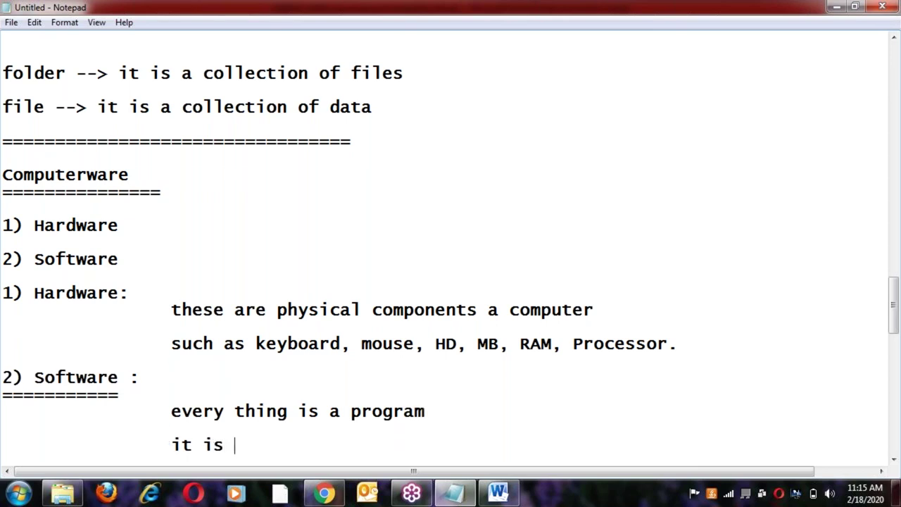
{"action": "type", "text": "a collec"}
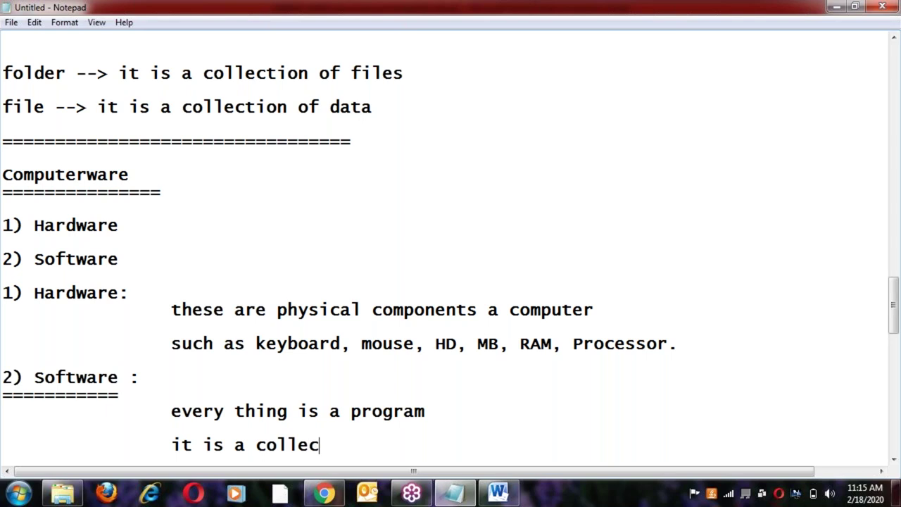
{"action": "type", "text": "tion of "}
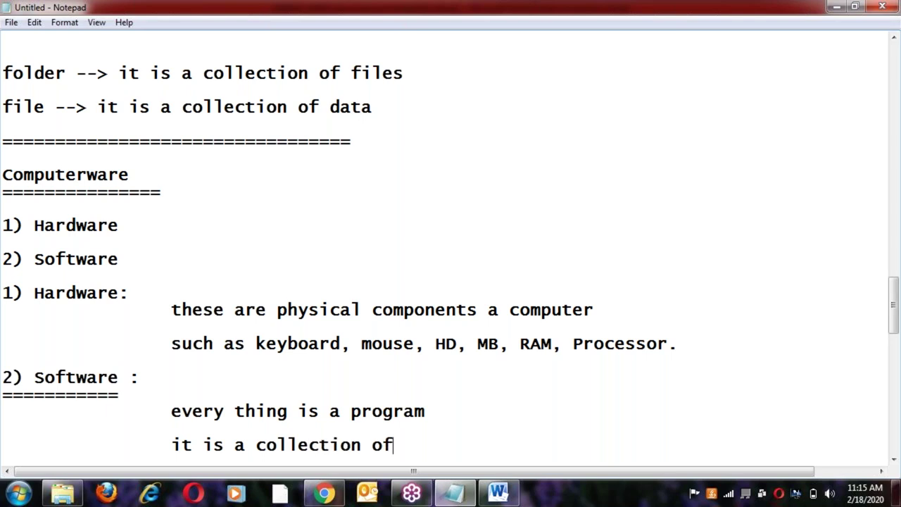
{"action": "type", "text": "Progra"}
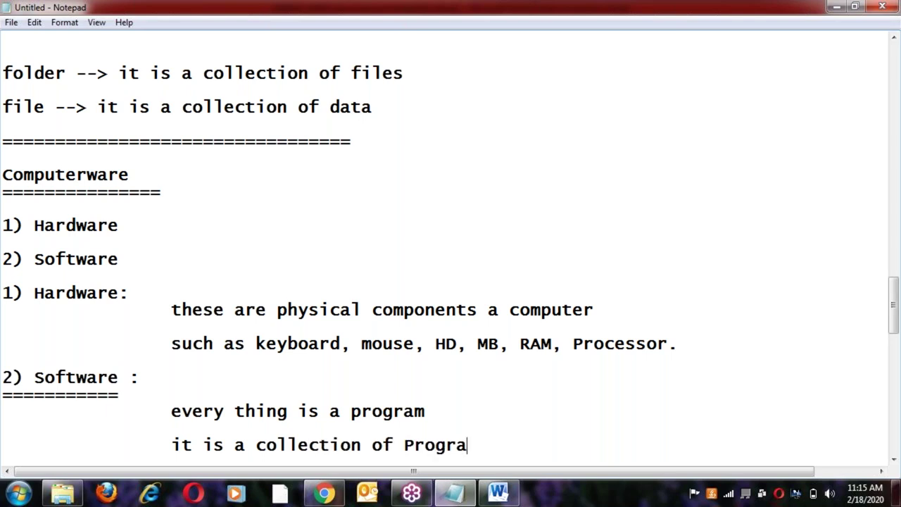
{"action": "type", "text": "ms , C, C"}
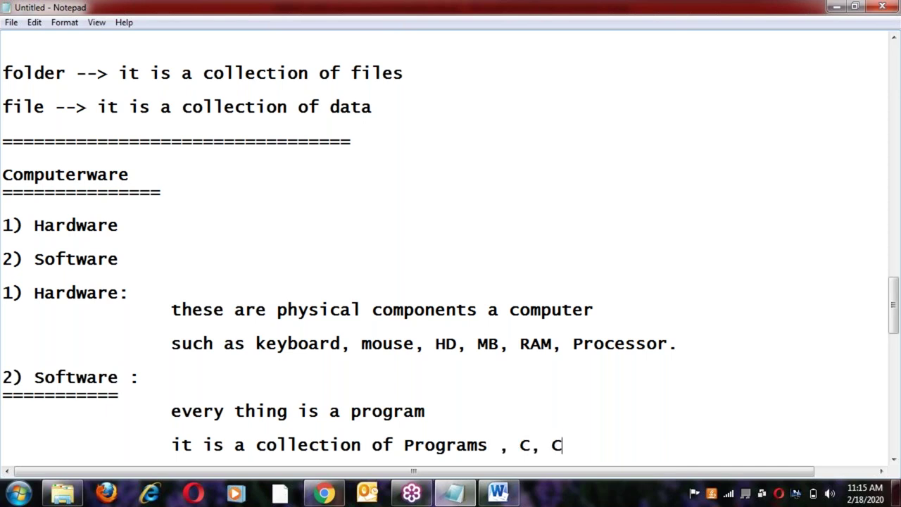
{"action": "type", "text": "++, Java<"}
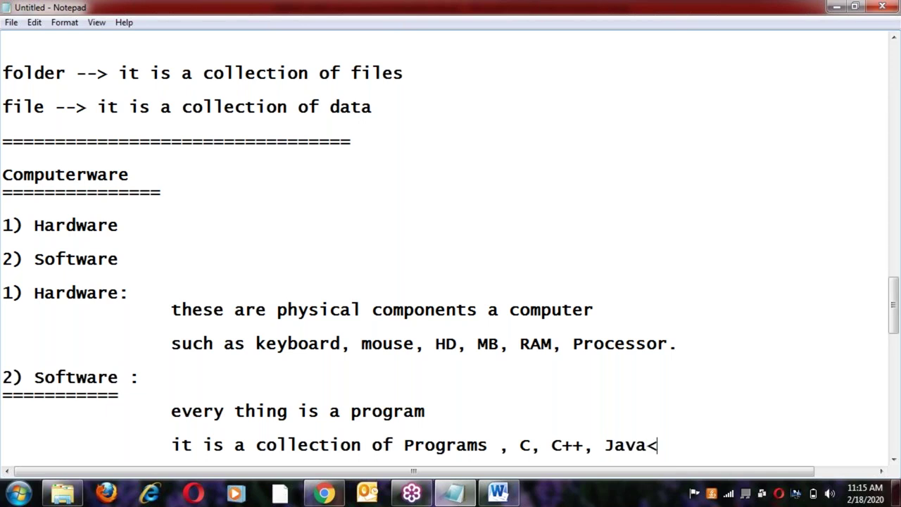
{"action": "key", "text": "BackSpace"}
{"action": "key", "text": "BackSpace"}
{"action": "type", "text": ", Python"}
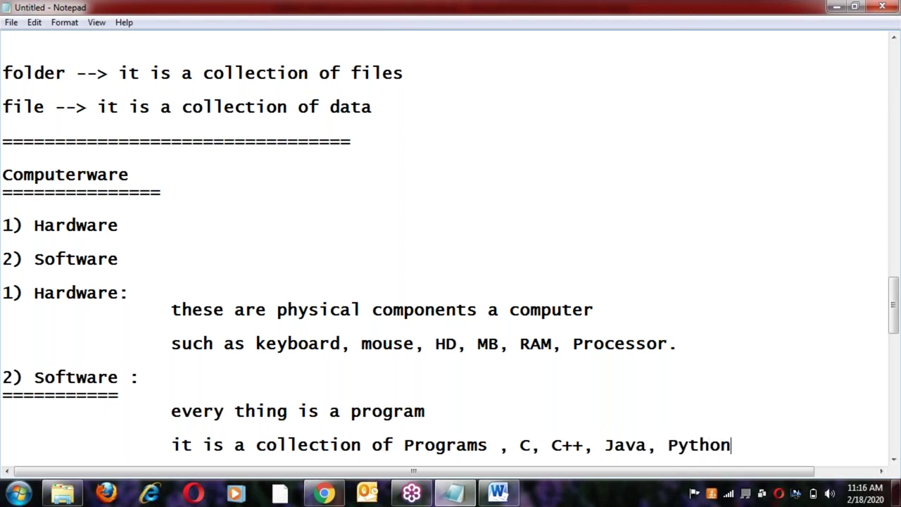
{"action": "type", "text": ", SQL"}
{"action": "key", "text": "Return"}
{"action": "key", "text": "Return"}
{"action": "key", "text": "Tab"}
{"action": "key", "text": "Tab"}
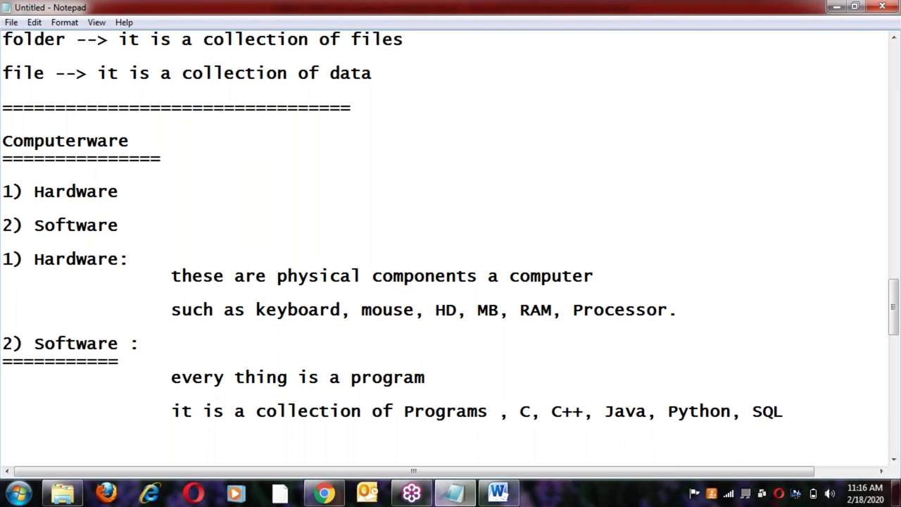
{"action": "type", "text": "two categories"}
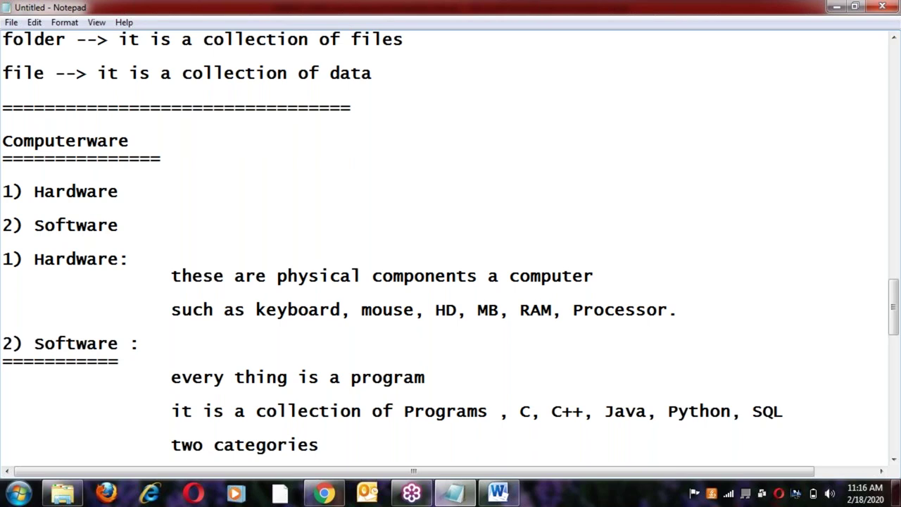
{"action": "key", "text": "Return"}
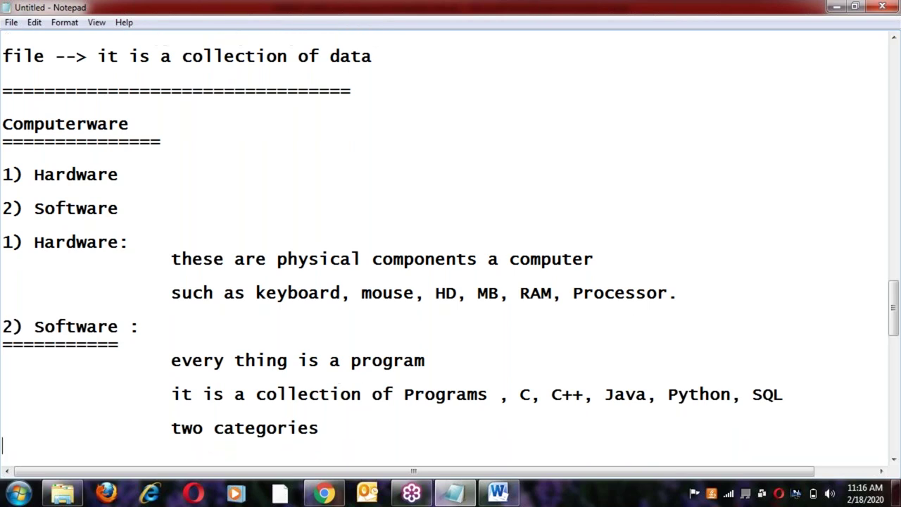
Step: List the indented categories '1) System S/w' and '2) Application S/w' under 'two categories'
{"action": "key", "text": "Return"}
{"action": "key", "text": "Tab"}
{"action": "key", "text": "Tab"}
{"action": "type", "text": "1) Syst"}
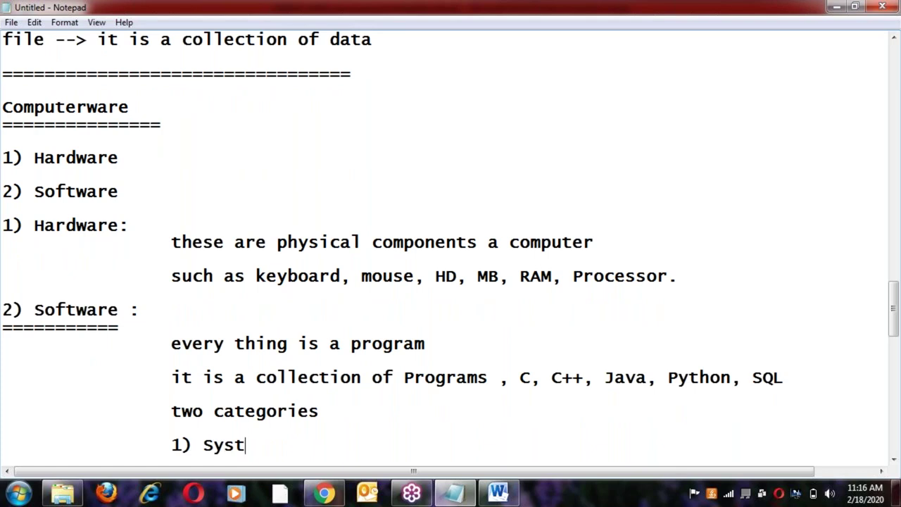
{"action": "type", "text": "em S/w"}
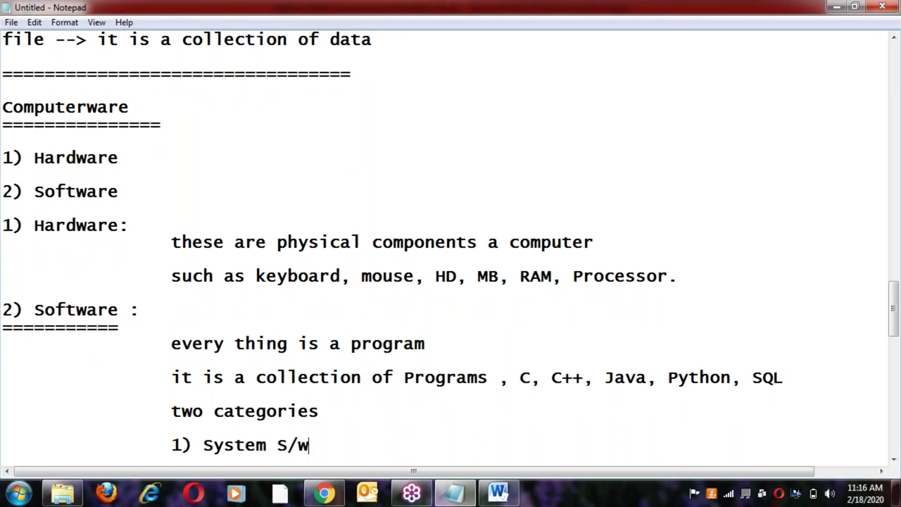
{"action": "key", "text": "Return"}
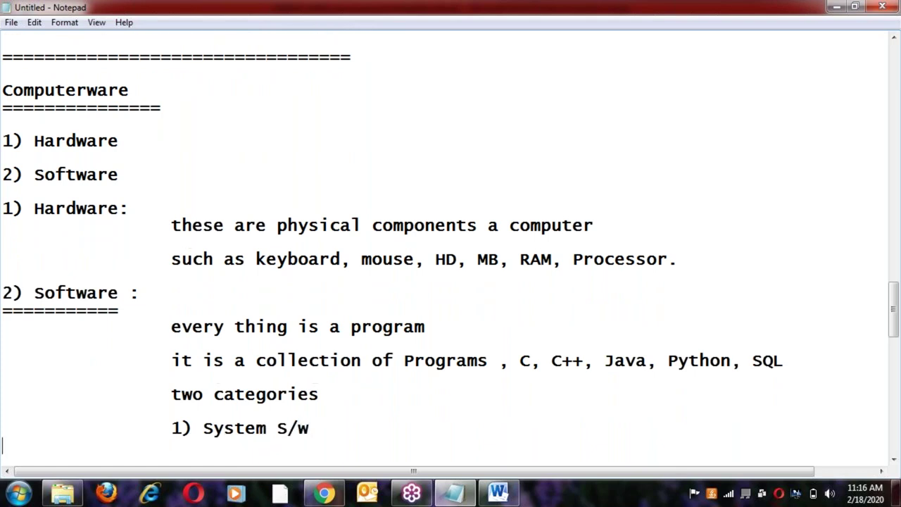
{"action": "key", "text": "Tab"}
{"action": "key", "text": "Tab"}
{"action": "type", "text": "2) Application"}
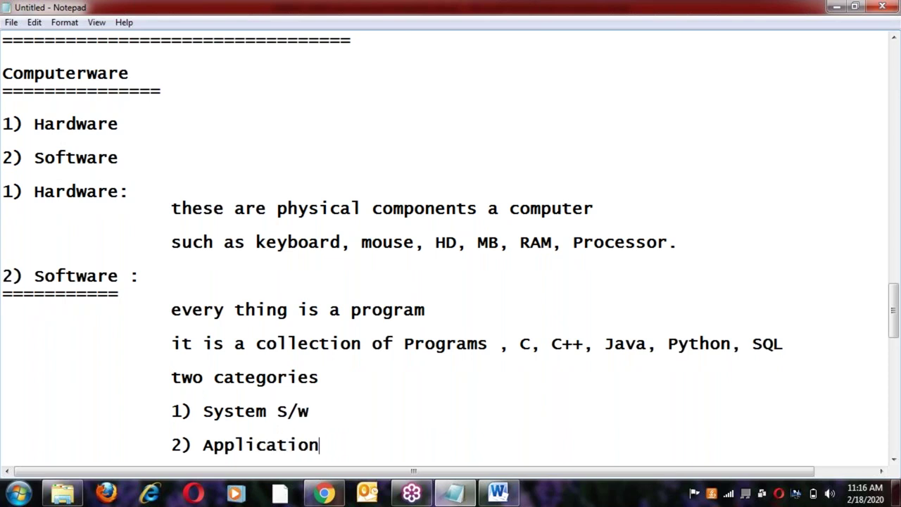
{"action": "type", "text": " S/w"}
{"action": "key", "text": "Return"}
{"action": "key", "text": "Tab"}
{"action": "key", "text": "Tab"}
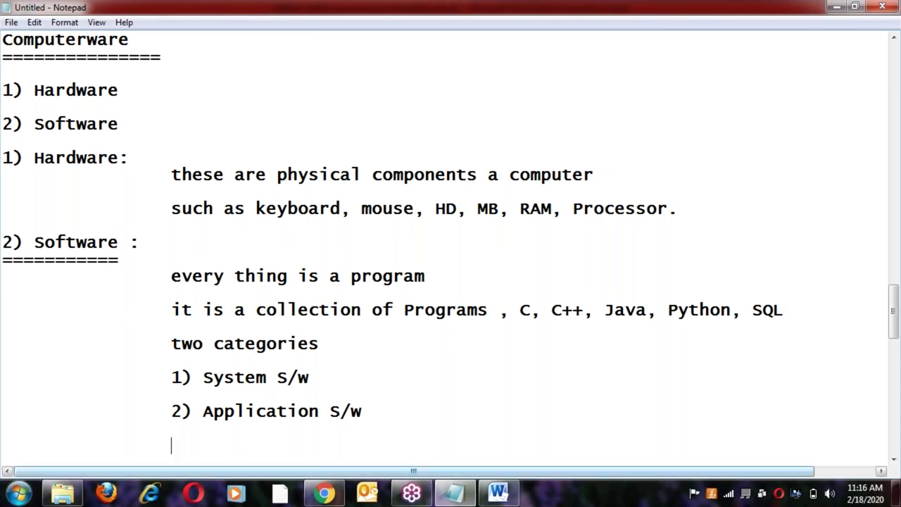
{"action": "key", "text": "BackSpace"}
{"action": "key", "text": "BackSpace"}
{"action": "key", "text": "BackSpace"}
Step: Add the heading '1) System S/w:' with the line 'to interact with Hardware components'
{"action": "key", "text": "Return"}
{"action": "key", "text": "Return"}
{"action": "key", "text": "Tab"}
{"action": "key", "text": "Tab"}
{"action": "type", "text": "1) System S/w:"}
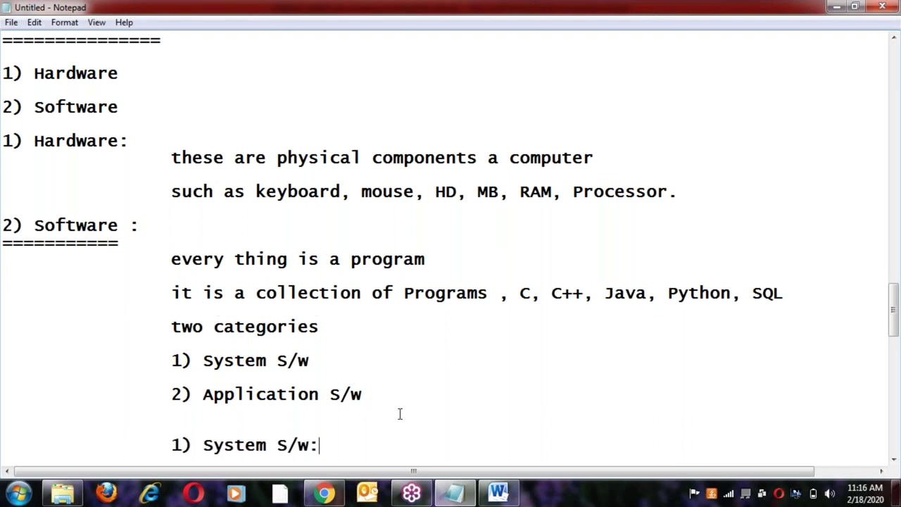
{"action": "key", "text": "Return"}
{"action": "key", "text": "Tab"}
{"action": "key", "text": "Tab"}
{"action": "key", "text": "Tab"}
{"action": "type", "text": "to "}
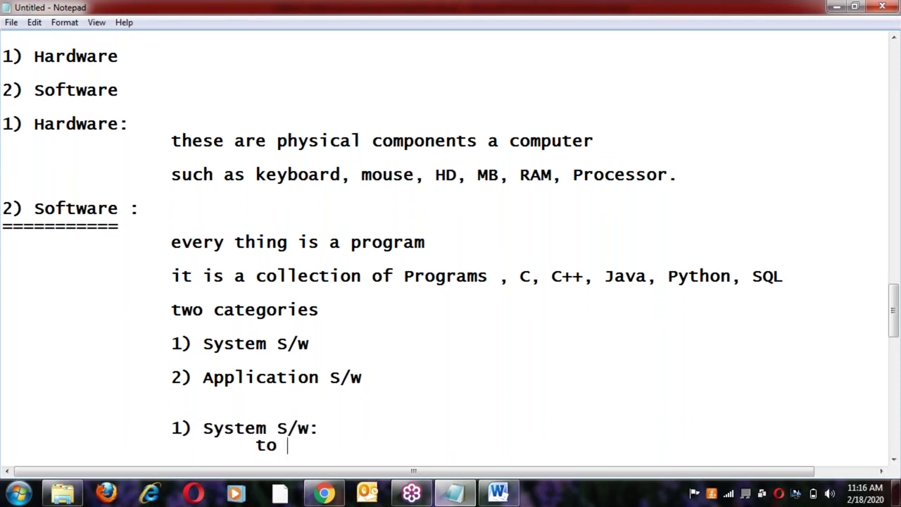
{"action": "type", "text": "interact "}
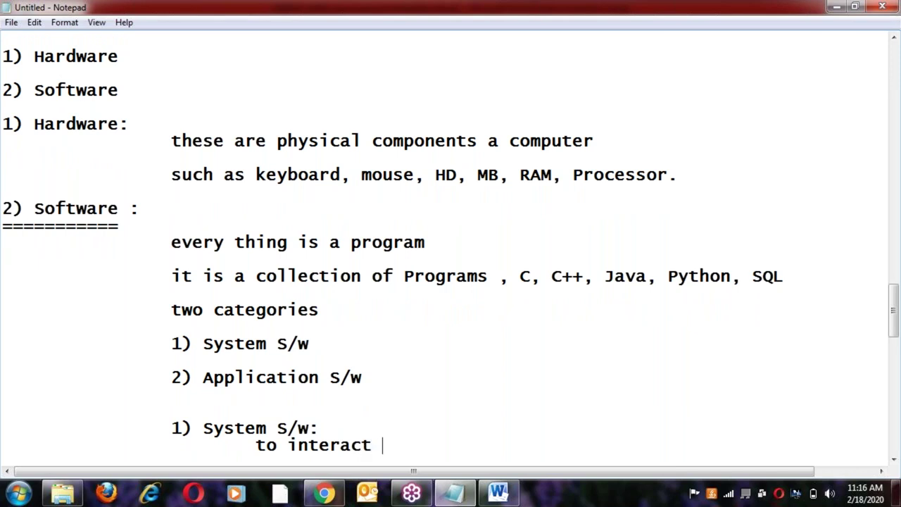
{"action": "type", "text": "with Hardware"}
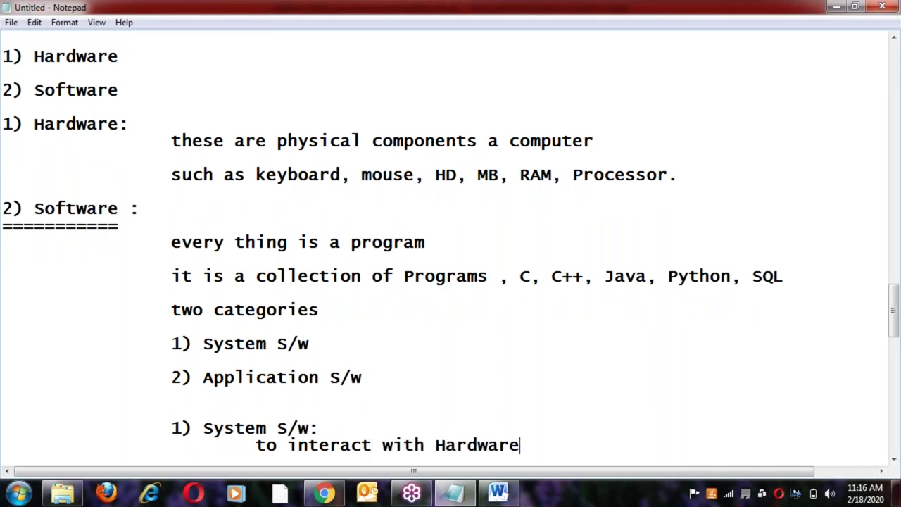
{"action": "type", "text": " comp"}
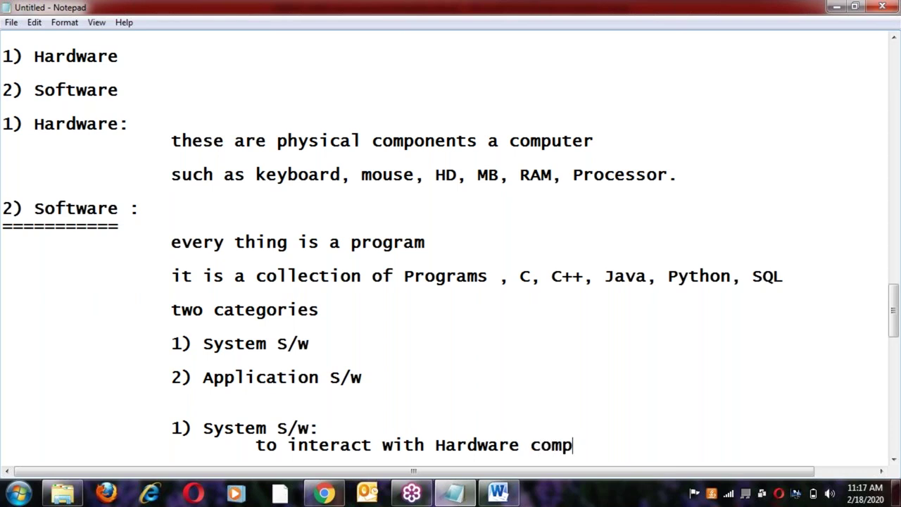
{"action": "type", "text": "in"}
{"action": "key", "text": "BackSpace"}
{"action": "type", "text": "ine"}
{"action": "key", "text": "BackSpace"}
{"action": "key", "text": "BackSpace"}
{"action": "key", "text": "BackSpace"}
{"action": "type", "text": "onents"}
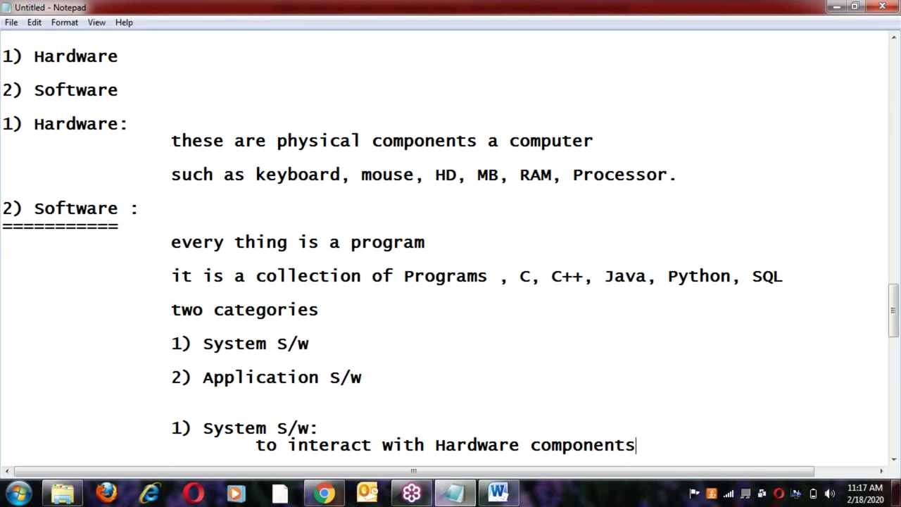
Step: Add 'eg:' followed by the indented example 'Device Drivers and Operating Systems'
{"action": "key", "text": "Return"}
{"action": "key", "text": "Return"}
{"action": "type", "text": "eg:"}
{"action": "key", "text": "Return"}
{"action": "key", "text": "Tab"}
{"action": "key", "text": "Tab"}
{"action": "key", "text": "Tab"}
{"action": "key", "text": "Tab"}
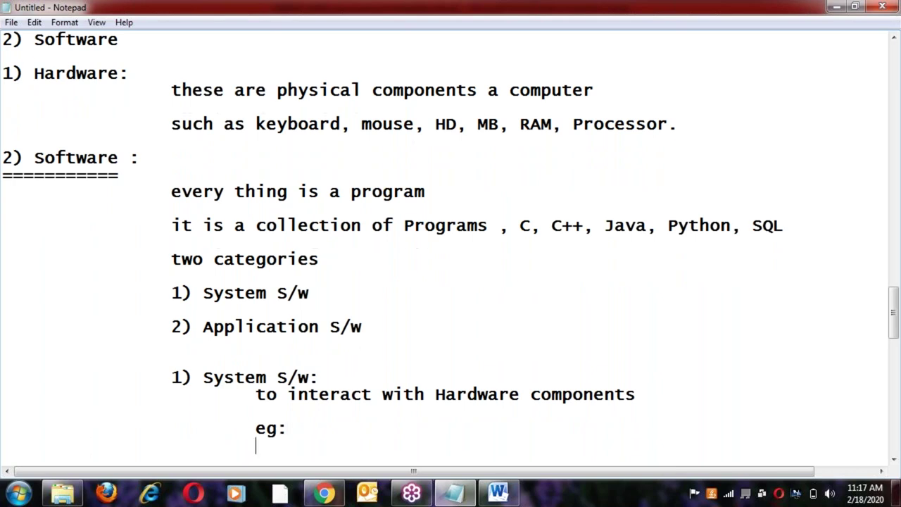
{"action": "type", "text": "Device"}
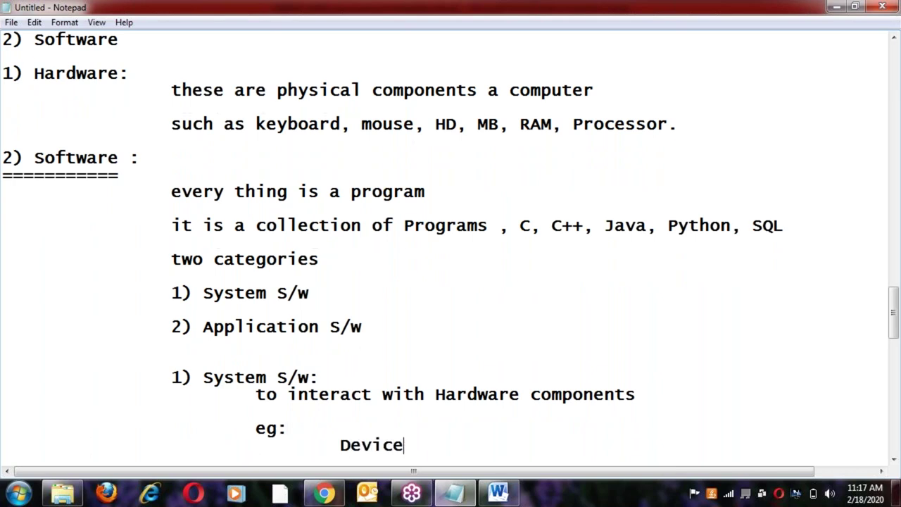
{"action": "type", "text": " Drivers a"}
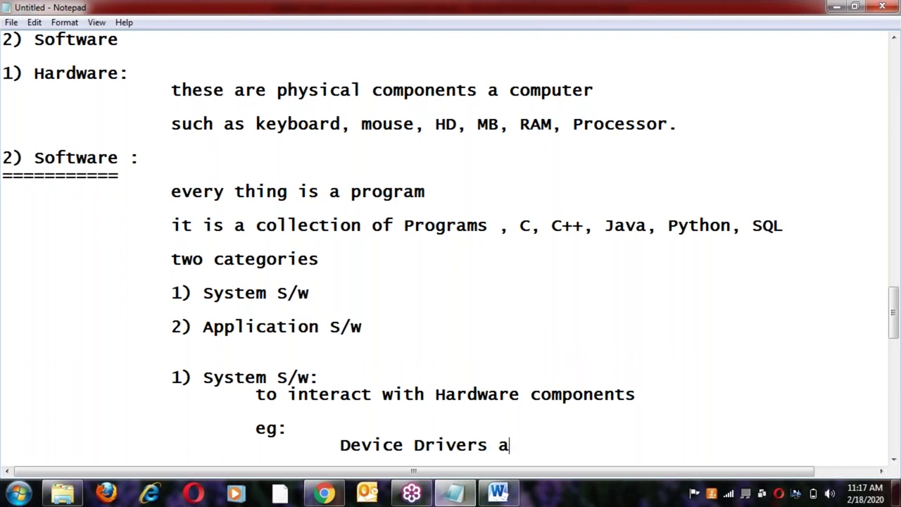
{"action": "type", "text": "nd Opear"}
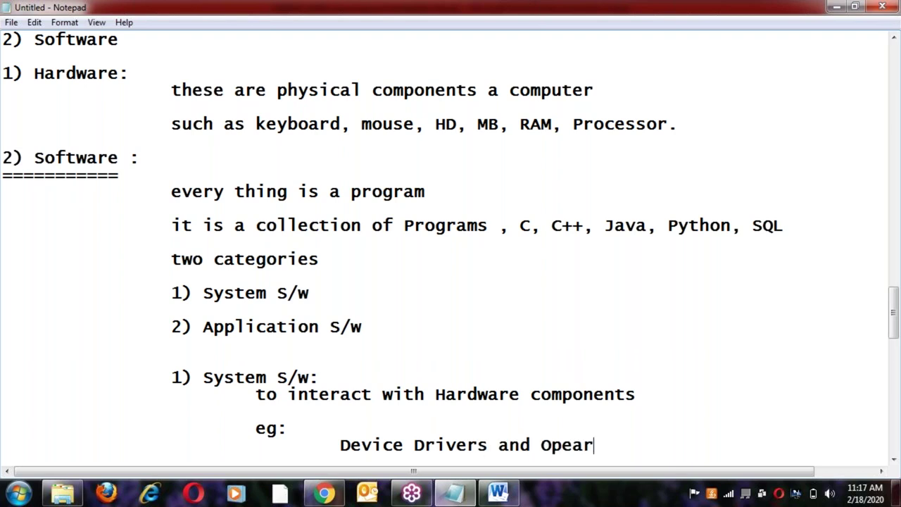
{"action": "key", "text": "BackSpace"}
{"action": "key", "text": "BackSpace"}
{"action": "type", "text": "rating Systems"}
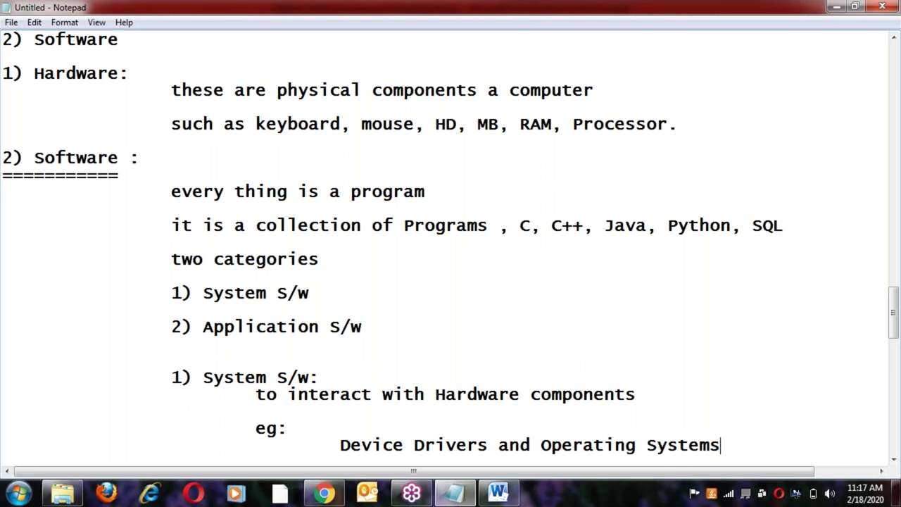
{"action": "key", "text": "Return"}
{"action": "key", "text": "Return"}
{"action": "key", "text": "Tab"}
{"action": "key", "text": "Tab"}
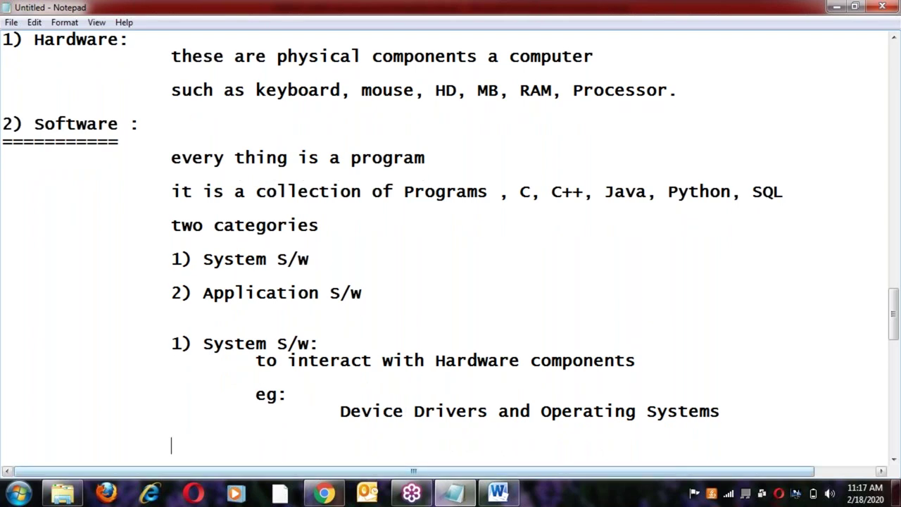
Step: Highlight Operating Systems, the System S/w heading and Device Drivers in turn for emphasis
{"action": "left_click_drag", "start_coordinate": [540, 411], "coordinate": [723, 412]}
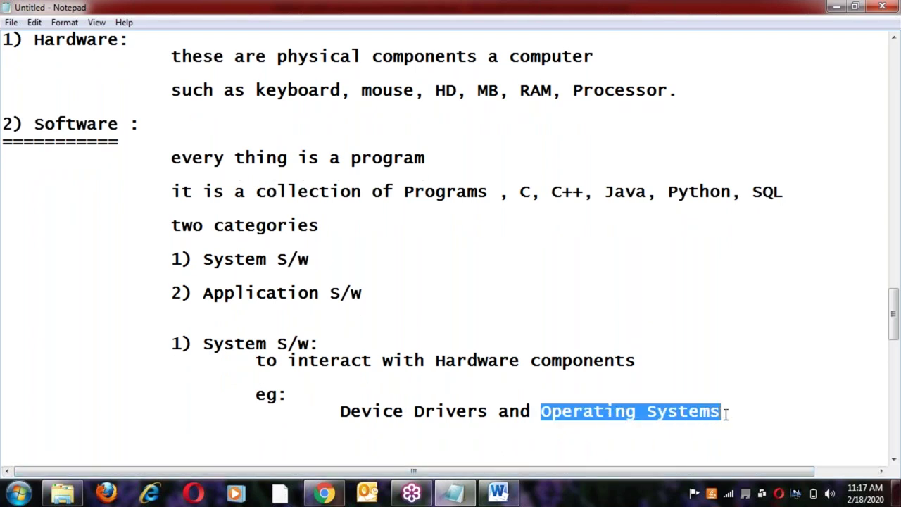
{"action": "left_click", "coordinate": [726, 413]}
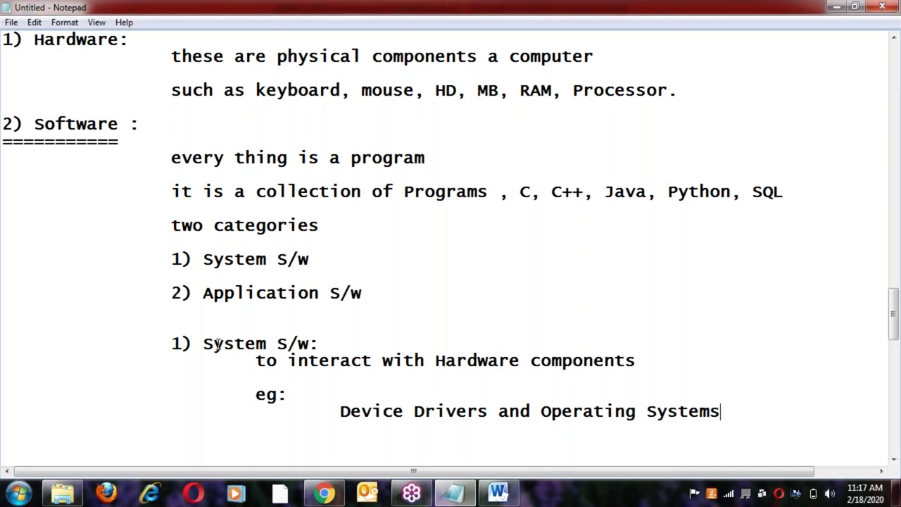
{"action": "left_click_drag", "start_coordinate": [203, 344], "coordinate": [330, 339]}
{"action": "left_click", "coordinate": [331, 343]}
{"action": "left_click_drag", "start_coordinate": [341, 411], "coordinate": [498, 411]}
{"action": "left_click", "coordinate": [567, 415]}
{"action": "left_click", "coordinate": [732, 411]}
Step: Add the heading '2) Application S/w:' underlined with a row of equals signs
{"action": "key", "text": "Return"}
{"action": "key", "text": "Return"}
{"action": "key", "text": "Tab"}
{"action": "key", "text": "Tab"}
{"action": "type", "text": "2) A"}
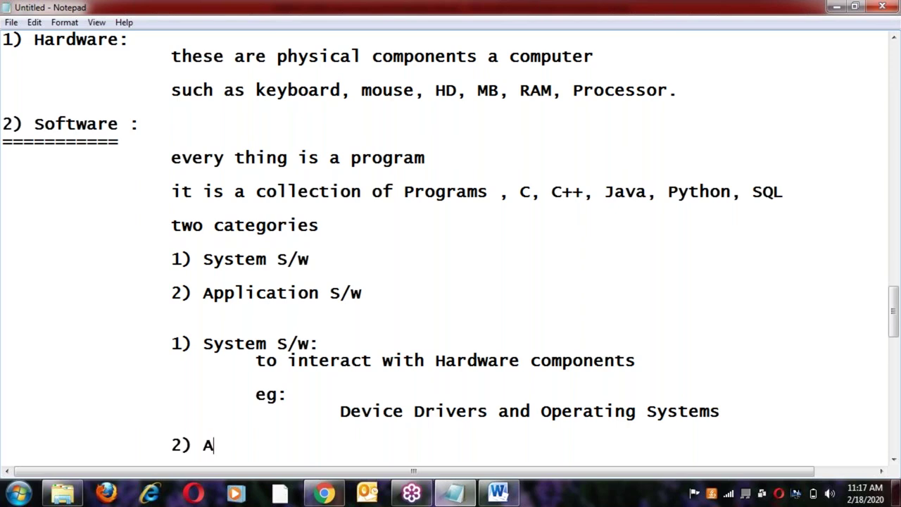
{"action": "type", "text": "pplication S/w"}
{"action": "key", "text": "Return"}
{"action": "key", "text": "BackSpace"}
{"action": "key", "text": "BackSpace"}
{"action": "type", "text": "w:"}
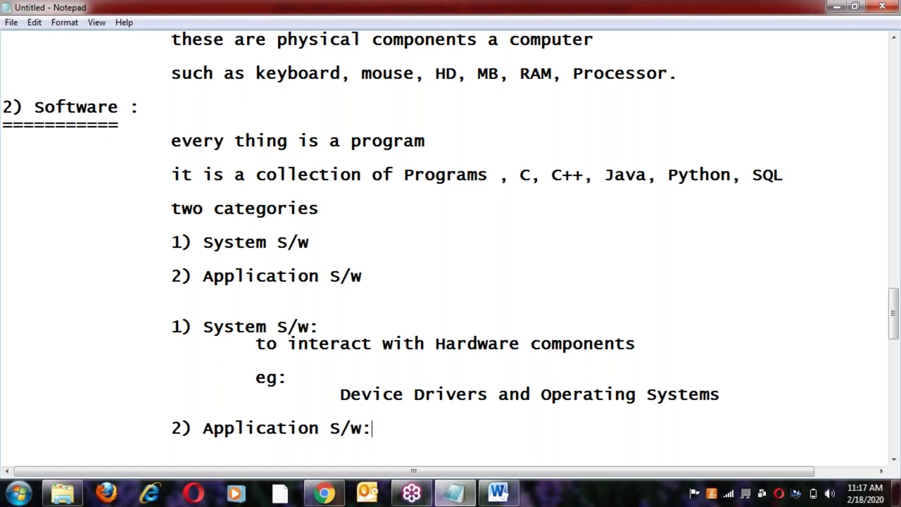
{"action": "key", "text": "Return"}
{"action": "key", "text": "Tab"}
{"action": "key", "text": "Tab"}
{"action": "type", "text": "=================="}
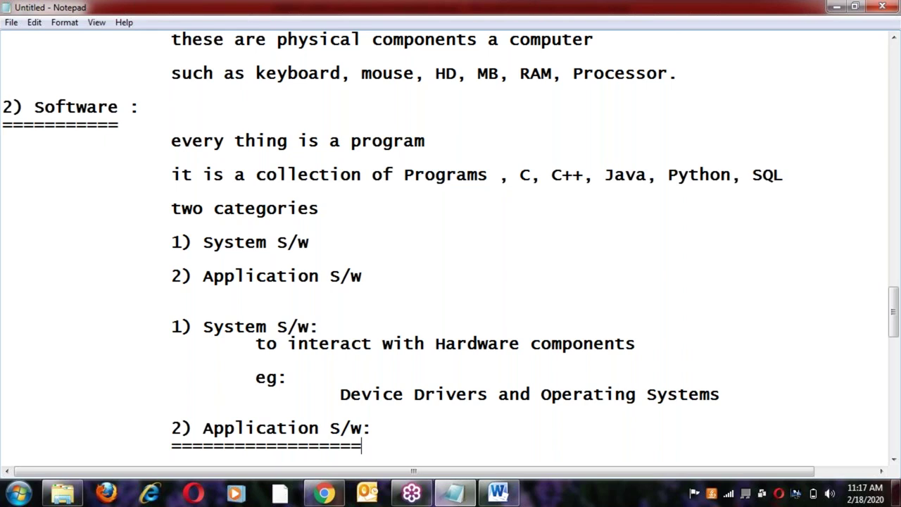
Step: Define it with the indented line 'for the purpose of Application Development'
{"action": "key", "text": "Return"}
{"action": "key", "text": "Tab"}
{"action": "key", "text": "Tab"}
{"action": "type", "text": "for the"}
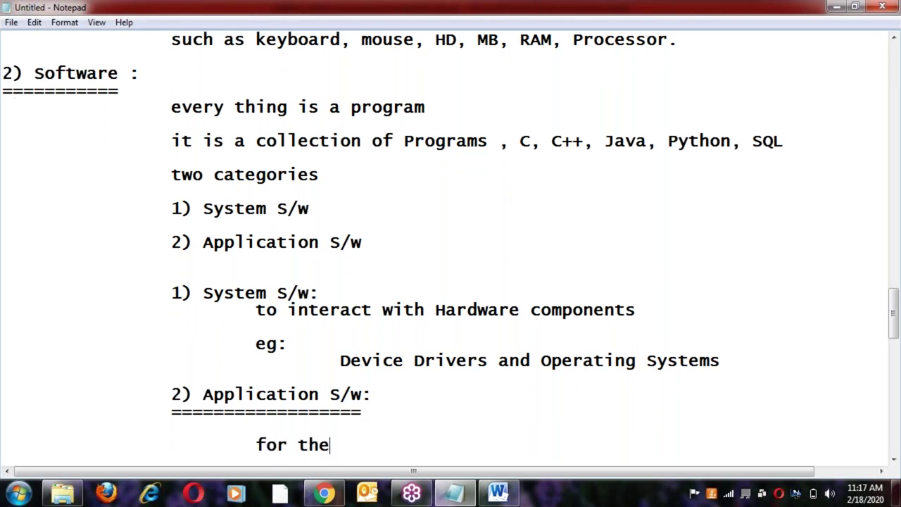
{"action": "type", "text": " purpose of "}
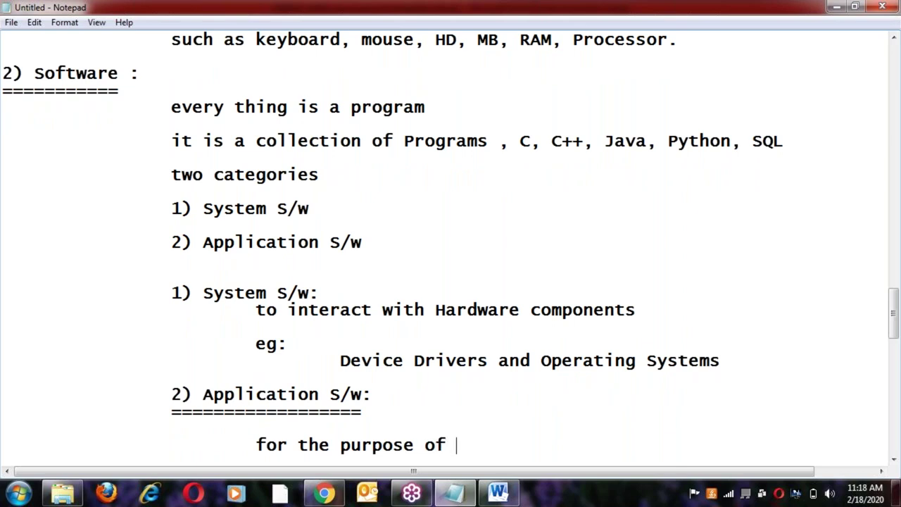
{"action": "type", "text": "Application Deve"}
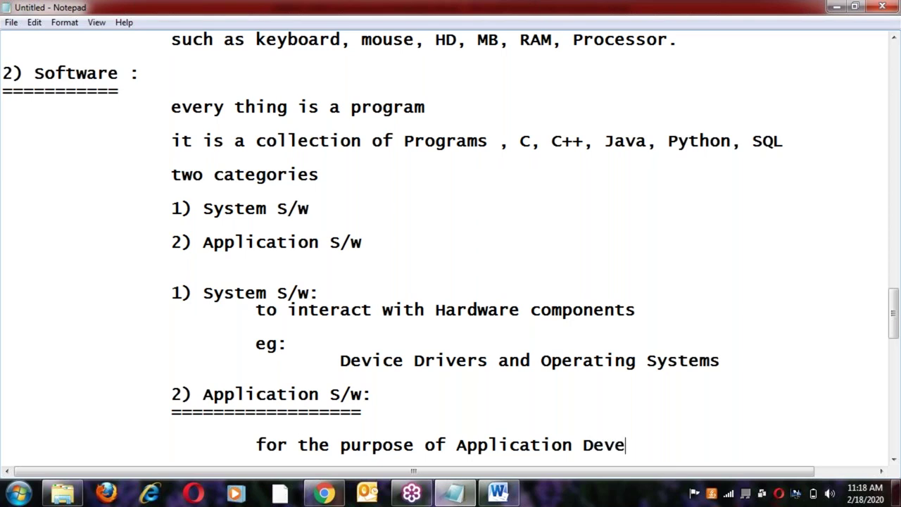
{"action": "type", "text": "lopment."}
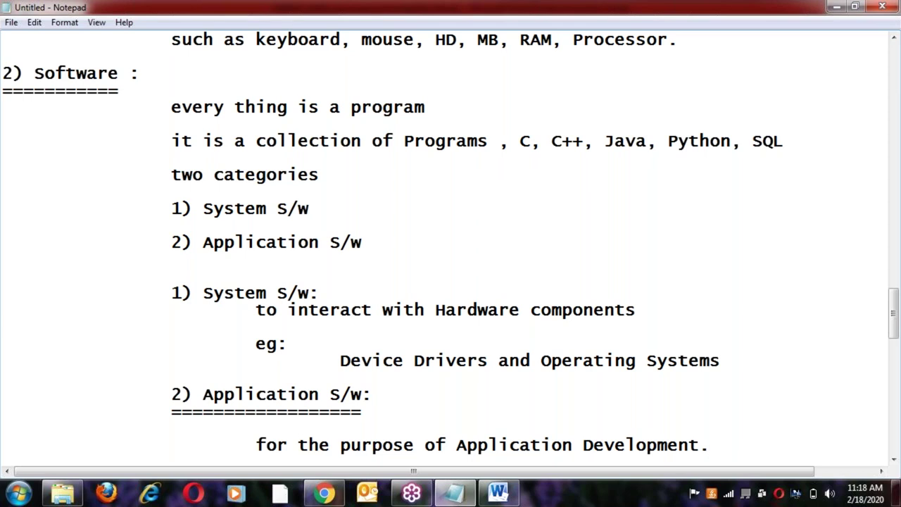
{"action": "key", "text": "Return"}
{"action": "key", "text": "Return"}
{"action": "key", "text": "Tab"}
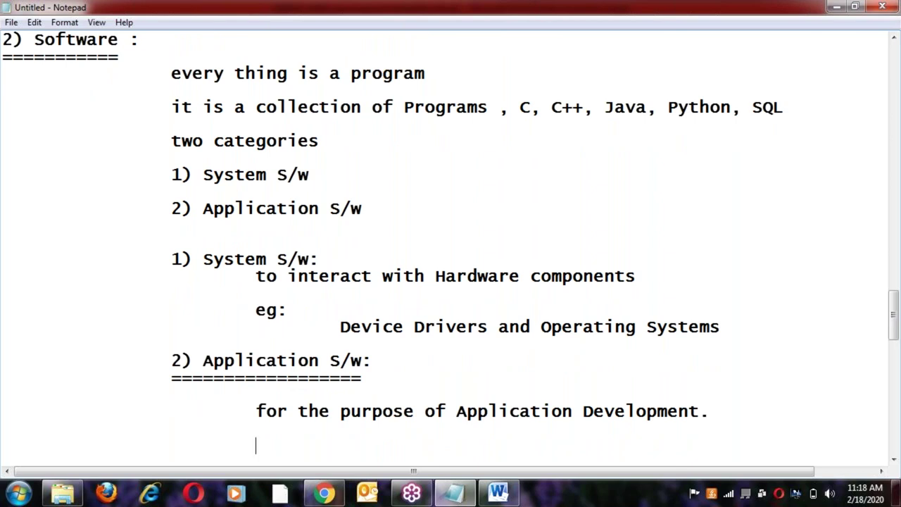
Step: List the examples 'Face Book, What's app, Gmail, Google, FlipCart' and start a new indented line
{"action": "type", "text": "Face Book, W"}
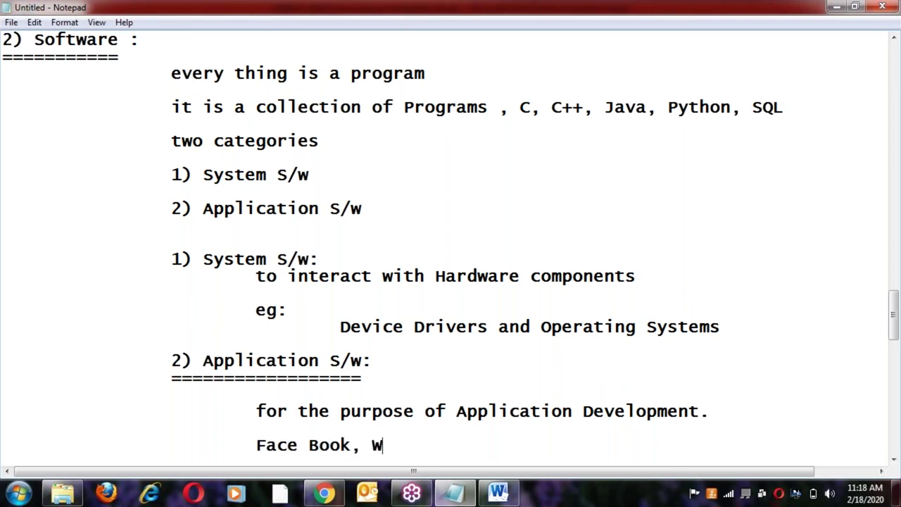
{"action": "type", "text": "hat's apa"}
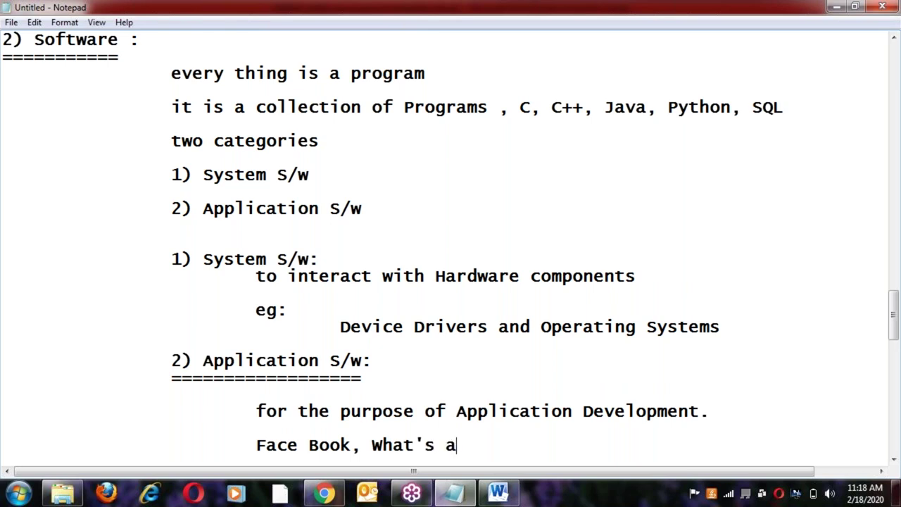
{"action": "key", "text": "BackSpace"}
{"action": "key", "text": "BackSpace"}
{"action": "type", "text": "app"}
{"action": "key", "text": "BackSpace"}
{"action": "key", "text": "BackSpace"}
{"action": "key", "text": "BackSpace"}
{"action": "type", "text": "pp, Gmail"}
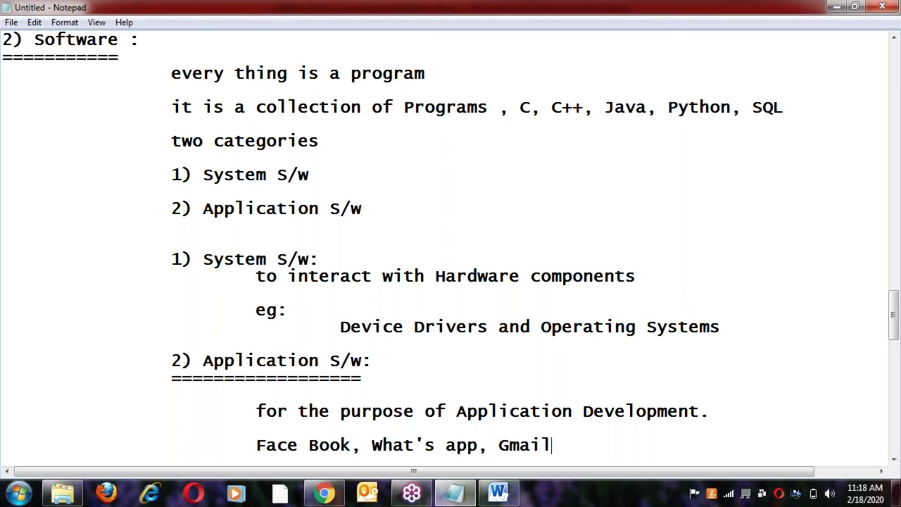
{"action": "type", "text": ", Google,"}
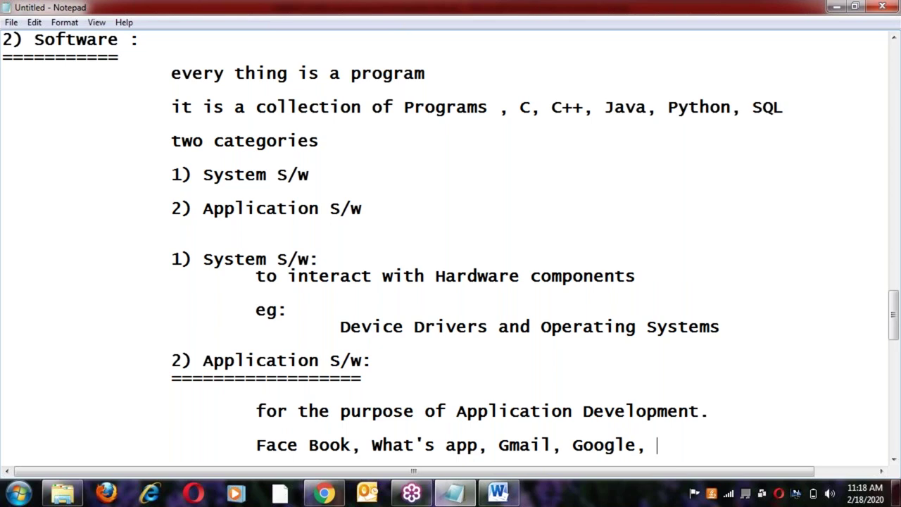
{"action": "type", "text": "FlipCart"}
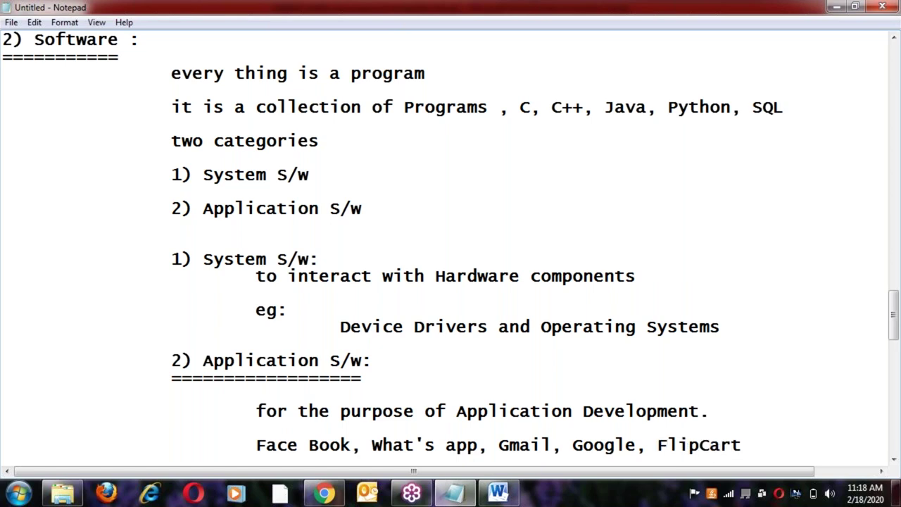
{"action": "key", "text": "Return"}
{"action": "key", "text": "Return"}
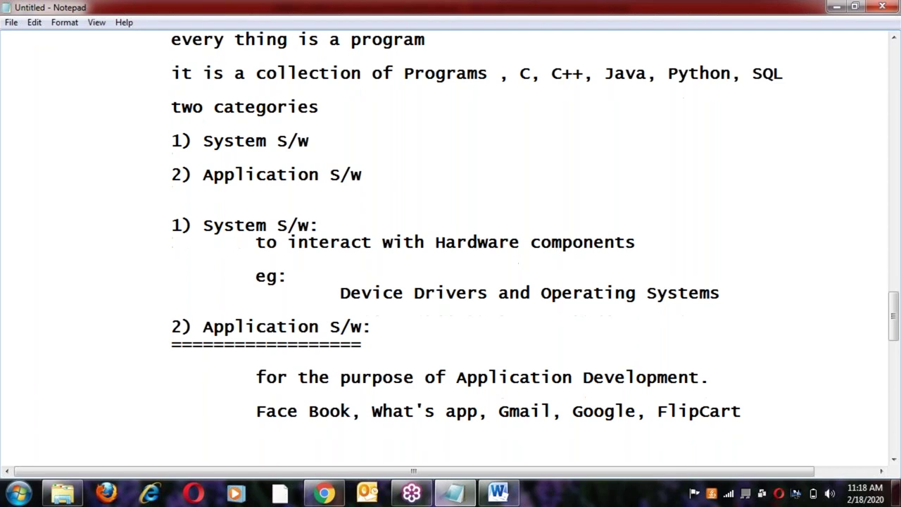
{"action": "key", "text": "Tab"}
Step: Below FlipCart add 'eg:' and the indented line 'Java, C, C++, Hadoop , Oracle DB....'
{"action": "left_click", "coordinate": [523, 379]}
{"action": "left_click", "coordinate": [758, 408]}
{"action": "key", "text": "Return"}
{"action": "key", "text": "Tab"}
{"action": "key", "text": "Tab"}
{"action": "type", "text": "ebh"}
{"action": "key", "text": "BackSpace"}
{"action": "key", "text": "BackSpace"}
{"action": "type", "text": "g:"}
{"action": "key", "text": "Return"}
{"action": "key", "text": "Tab"}
{"action": "key", "text": "Tab"}
{"action": "type", "text": "Jav"}
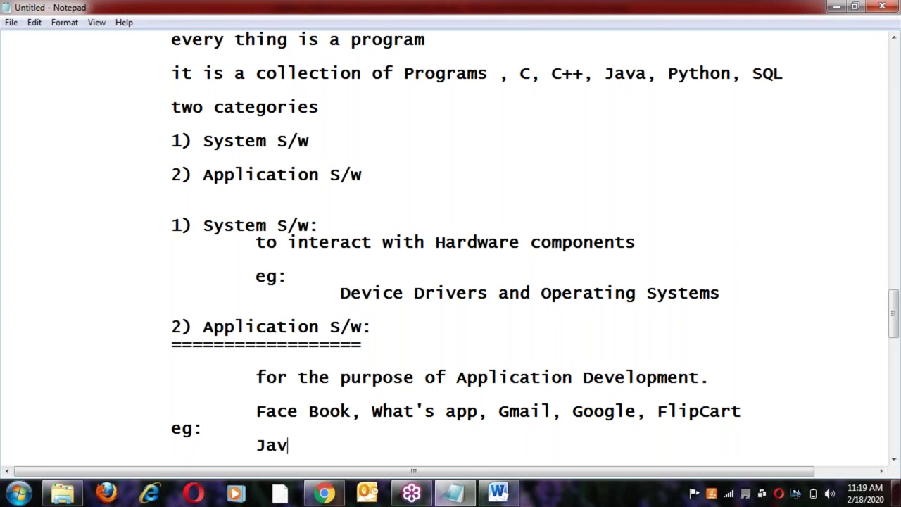
{"action": "type", "text": "a, C, C++, H"}
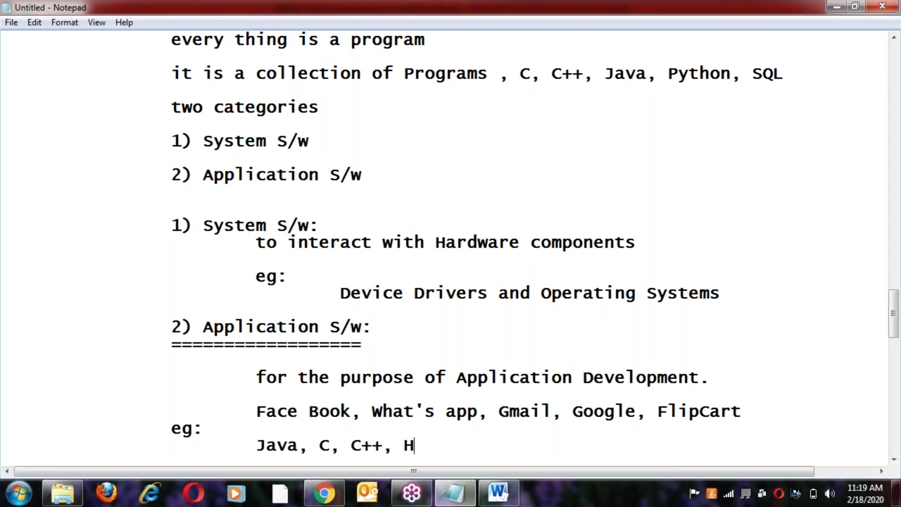
{"action": "type", "text": "adoop , "}
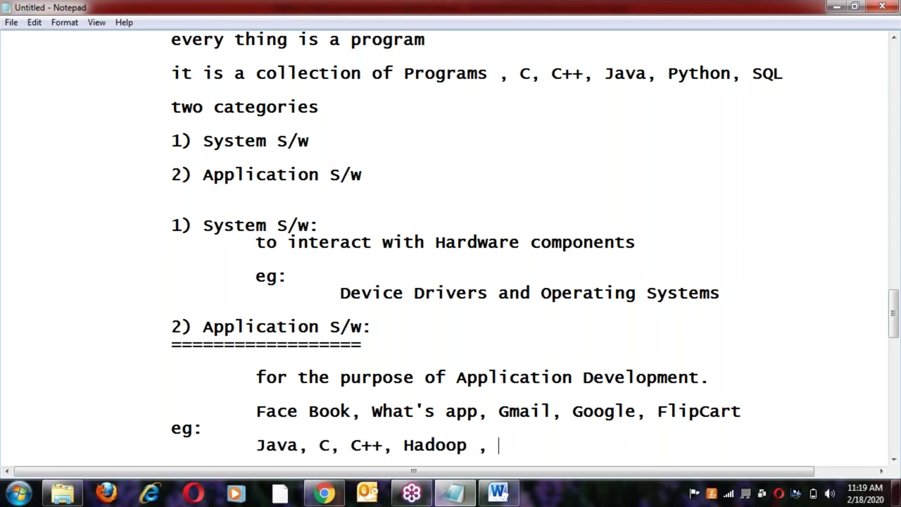
{"action": "type", "text": "Oracle DB...."}
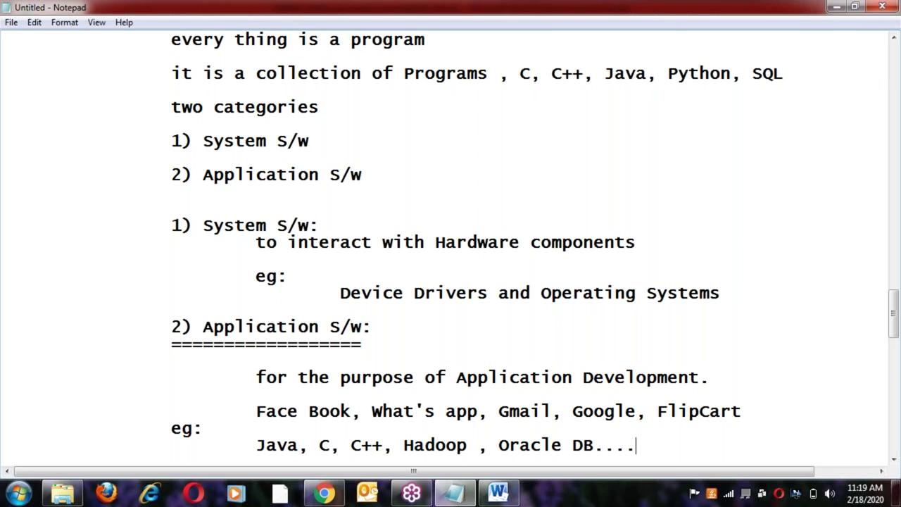
Step: Add blank lines below, then switch to the MNRAO_LINUX_documents Word document
{"action": "key", "text": "Return"}
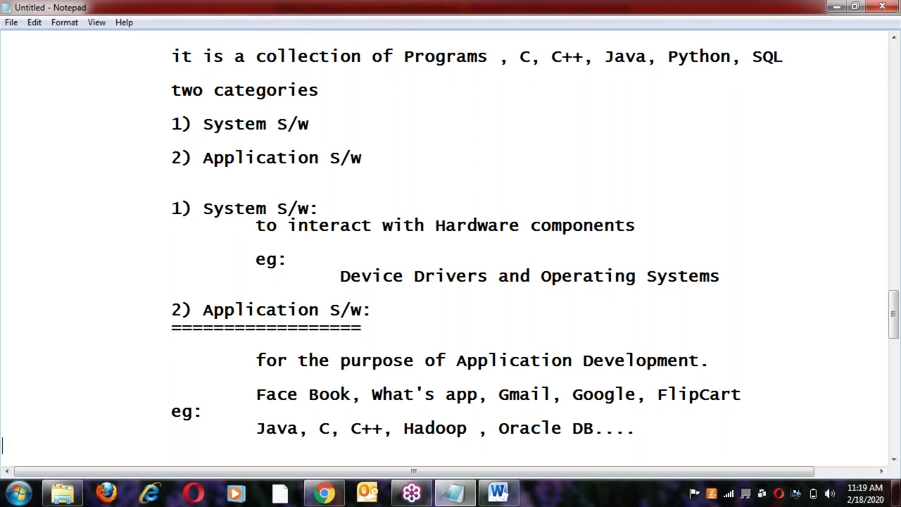
{"action": "key", "text": "Return"}
{"action": "key", "text": "Tab"}
{"action": "key", "text": "Tab"}
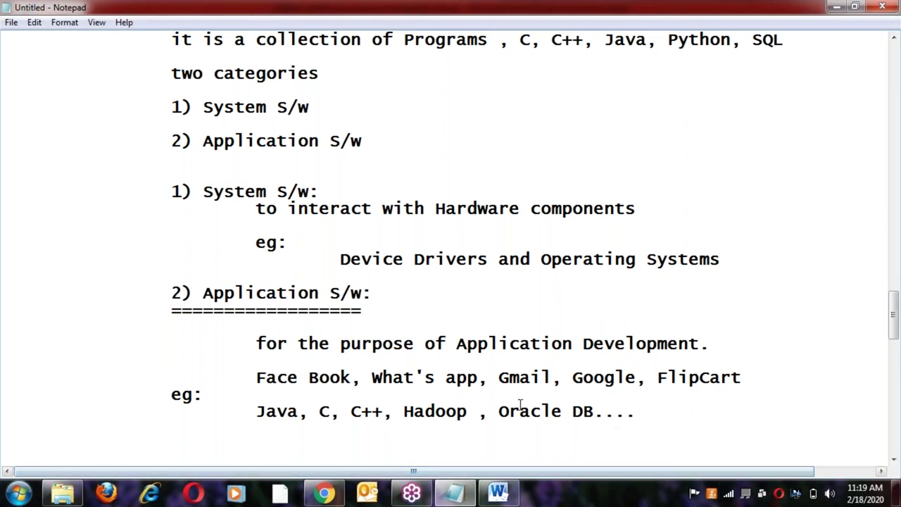
{"action": "left_click", "coordinate": [437, 318]}
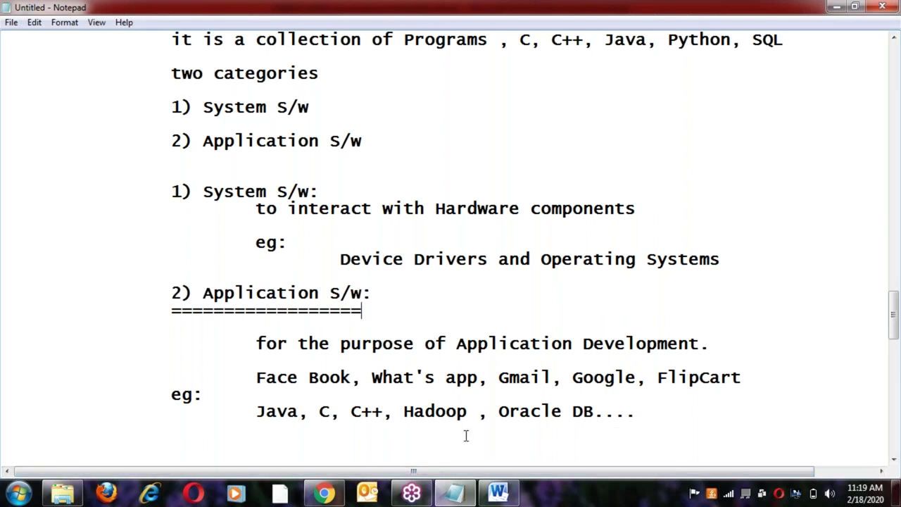
{"action": "left_click", "coordinate": [499, 493]}
{"action": "scroll", "coordinate": [394, 229], "scroll_direction": "up", "scroll_amount": 5}
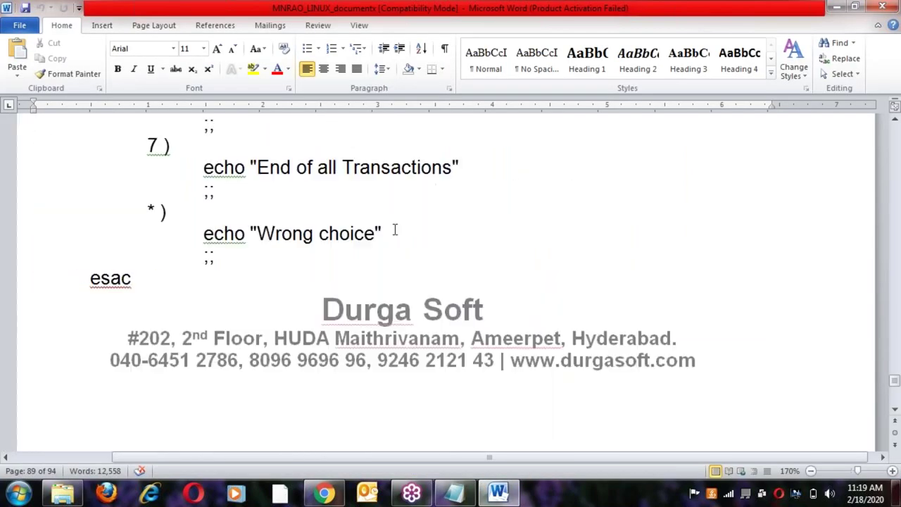
{"action": "key", "text": "ctrl+Home"}
{"action": "key", "text": "ctrl+Right"}
{"action": "key", "text": "ctrl+Right"}
{"action": "key", "text": "ctrl+Right"}
{"action": "key", "text": "ctrl+Right"}
{"action": "left_click", "coordinate": [110, 231]}
{"action": "left_click", "coordinate": [44, 252]}
{"action": "left_click", "coordinate": [294, 252]}
{"action": "left_click", "coordinate": [328, 252]}
{"action": "left_click", "coordinate": [355, 252]}
{"action": "left_click", "coordinate": [412, 252]}
{"action": "left_click", "coordinate": [474, 252]}
{"action": "left_click", "coordinate": [610, 268]}
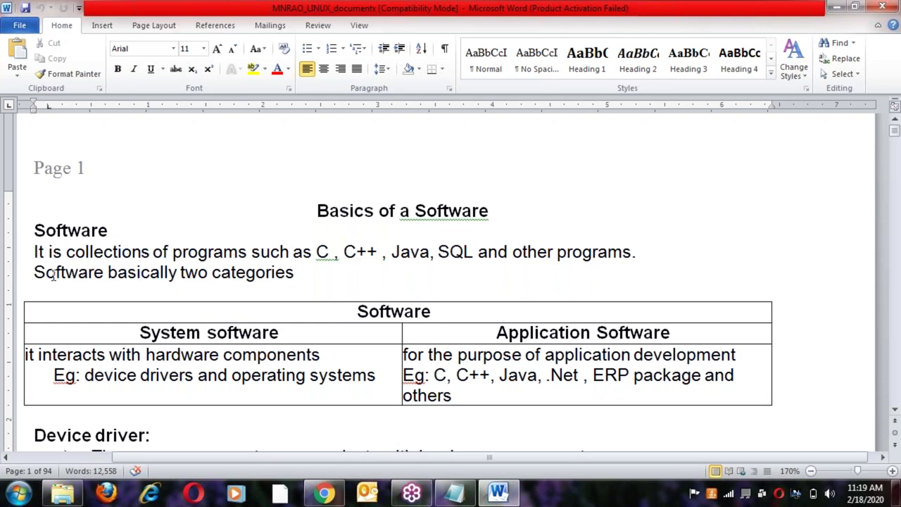
{"action": "left_click_drag", "start_coordinate": [33, 271], "coordinate": [301, 270]}
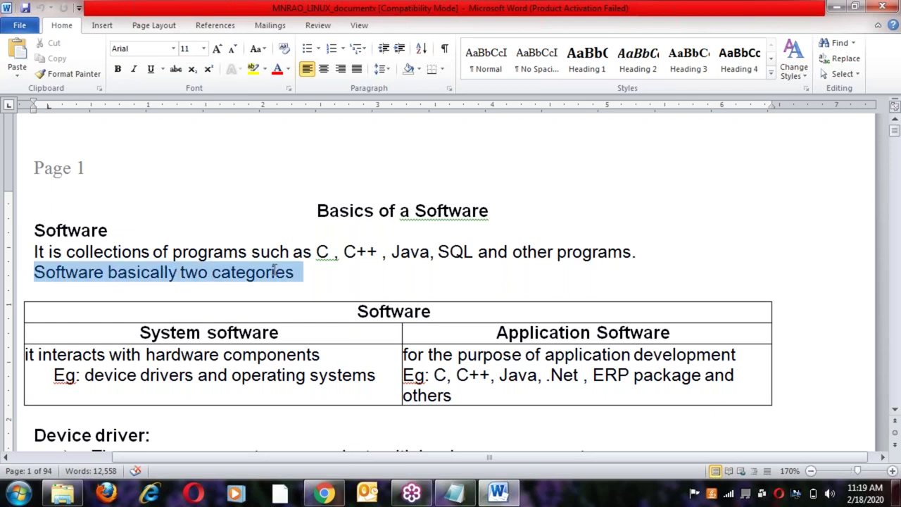
{"action": "scroll", "coordinate": [287, 298], "scroll_direction": "down", "scroll_amount": 1}
{"action": "left_click_drag", "start_coordinate": [133, 273], "coordinate": [281, 276]}
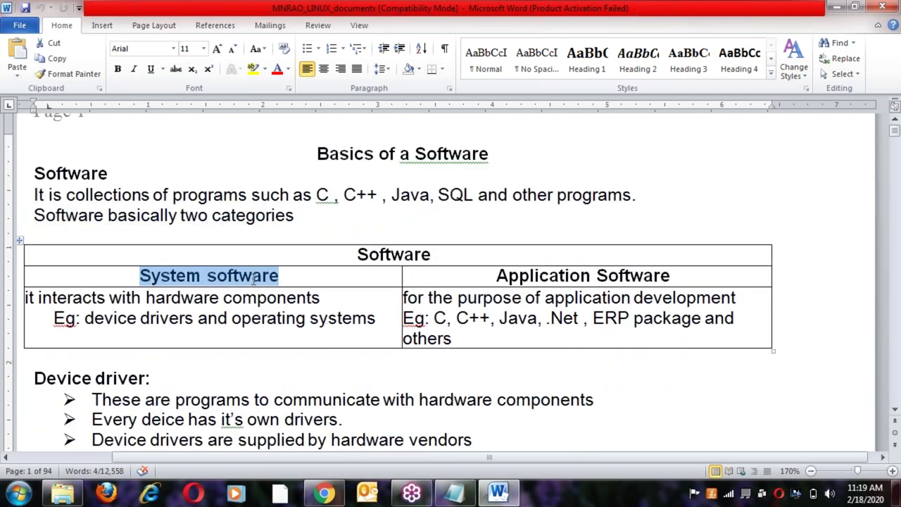
{"action": "left_click_drag", "start_coordinate": [481, 275], "coordinate": [674, 280]}
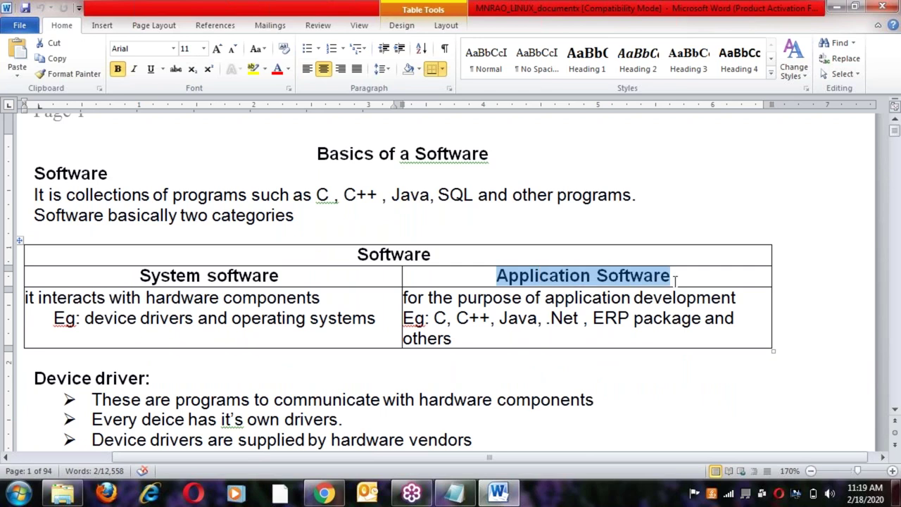
{"action": "left_click", "coordinate": [139, 275]}
{"action": "left_click_drag", "start_coordinate": [26, 297], "coordinate": [300, 299]}
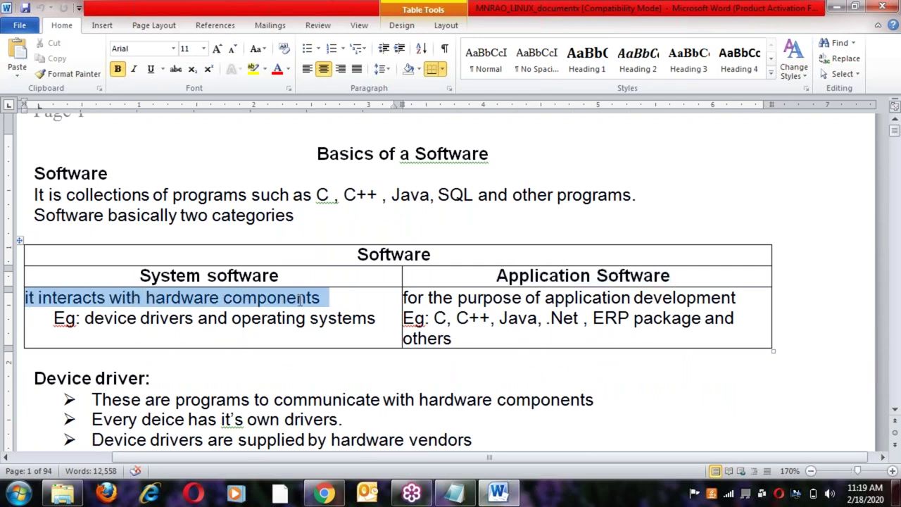
{"action": "left_click", "coordinate": [346, 308]}
{"action": "left_click_drag", "start_coordinate": [53, 318], "coordinate": [377, 320]}
{"action": "left_click", "coordinate": [377, 320]}
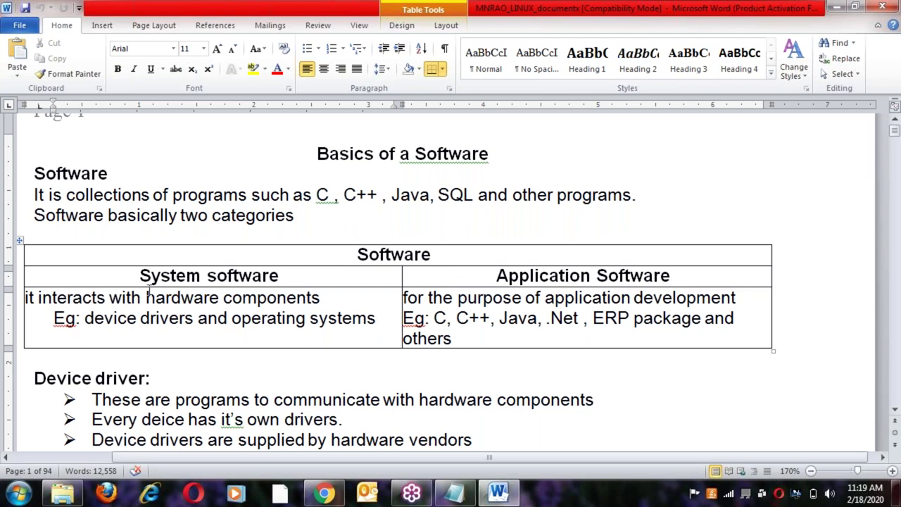
{"action": "left_click", "coordinate": [252, 318]}
{"action": "left_click_drag", "start_coordinate": [321, 298], "coordinate": [350, 320]}
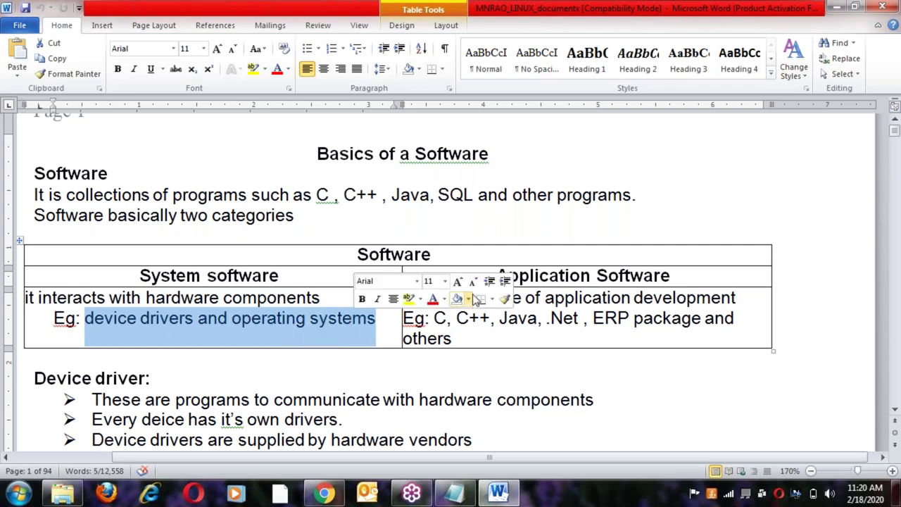
{"action": "left_click", "coordinate": [549, 280]}
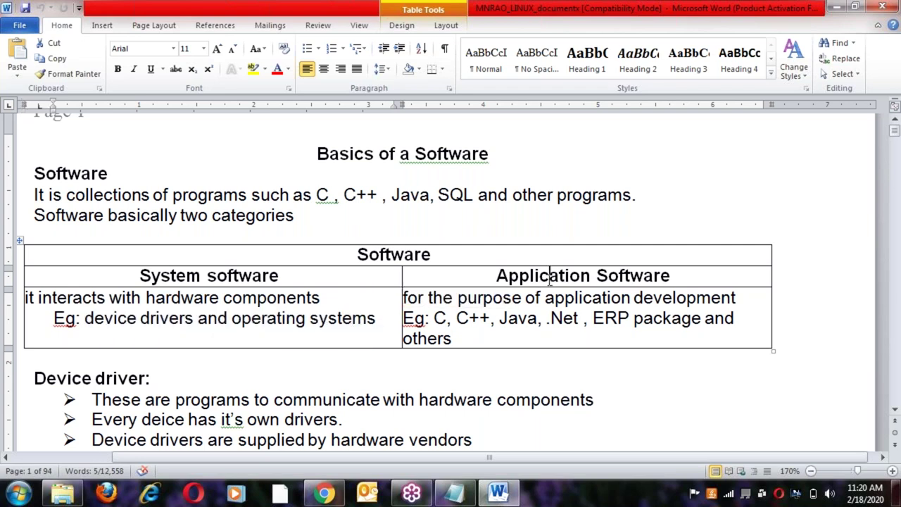
{"action": "left_click_drag", "start_coordinate": [404, 298], "coordinate": [678, 301]}
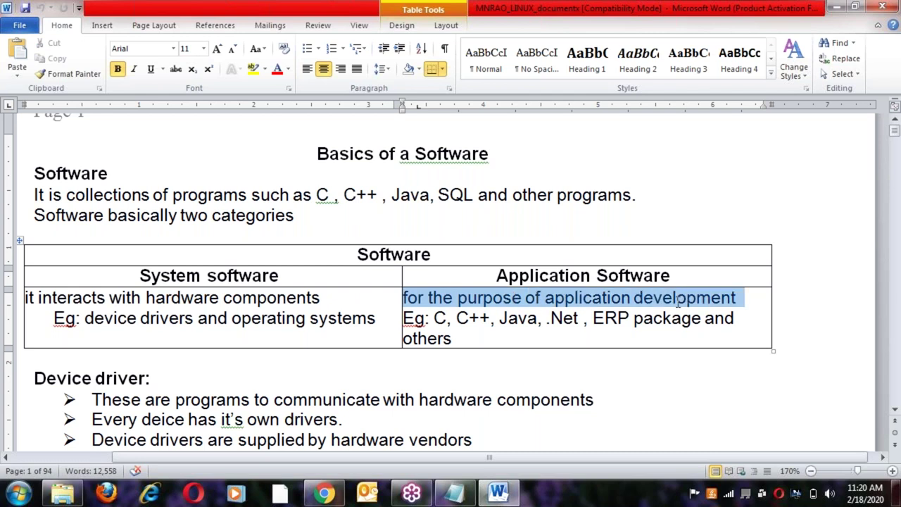
{"action": "left_click", "coordinate": [480, 317]}
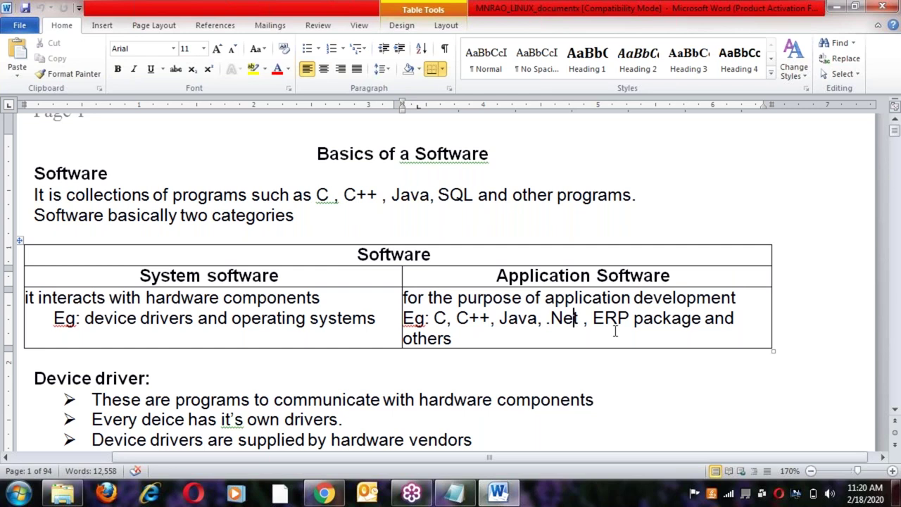
{"action": "left_click", "coordinate": [639, 318]}
{"action": "left_click", "coordinate": [502, 339]}
{"action": "left_click", "coordinate": [162, 275]}
{"action": "left_click", "coordinate": [59, 375]}
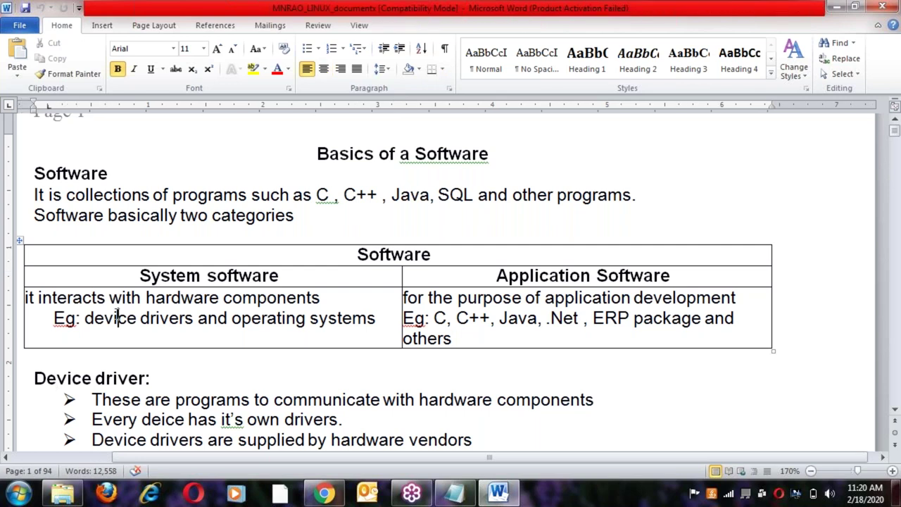
{"action": "left_click", "coordinate": [117, 318]}
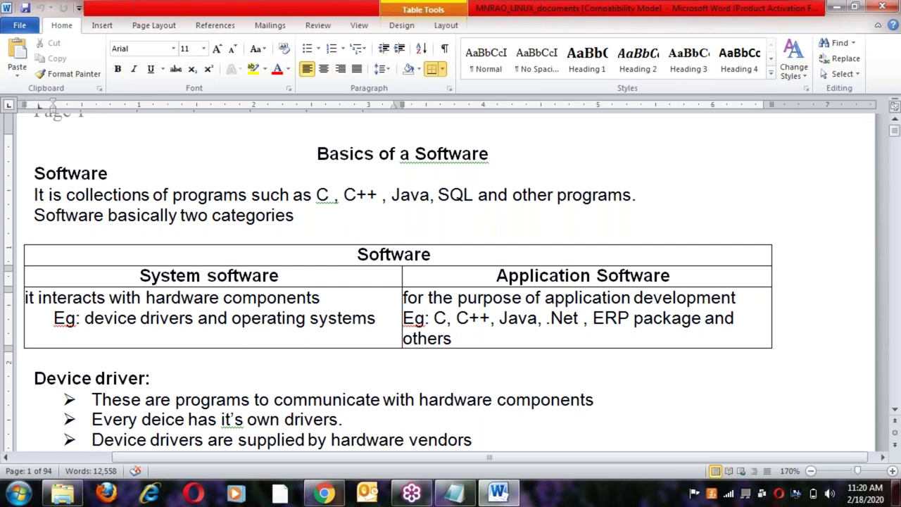
{"action": "left_click", "coordinate": [454, 492]}
{"action": "left_click", "coordinate": [490, 259], "text": "shift"}
{"action": "key", "text": "ctrl+c"}
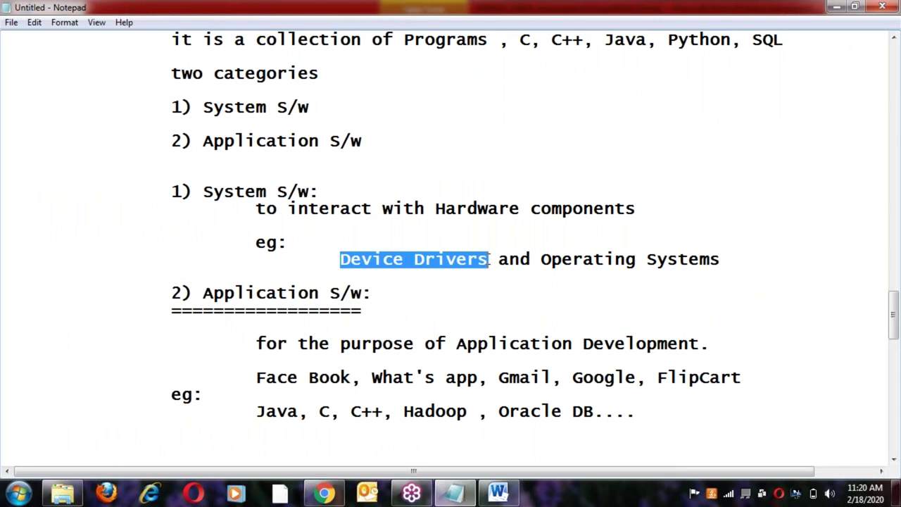
Step: Add a 'Device Drivers:' heading after Oracle DB...., underlined with a row of equals signs
{"action": "left_click", "coordinate": [645, 414]}
{"action": "key", "text": "Return"}
{"action": "key", "text": "Return"}
{"action": "key", "text": "Tab"}
{"action": "key", "text": "Tab"}
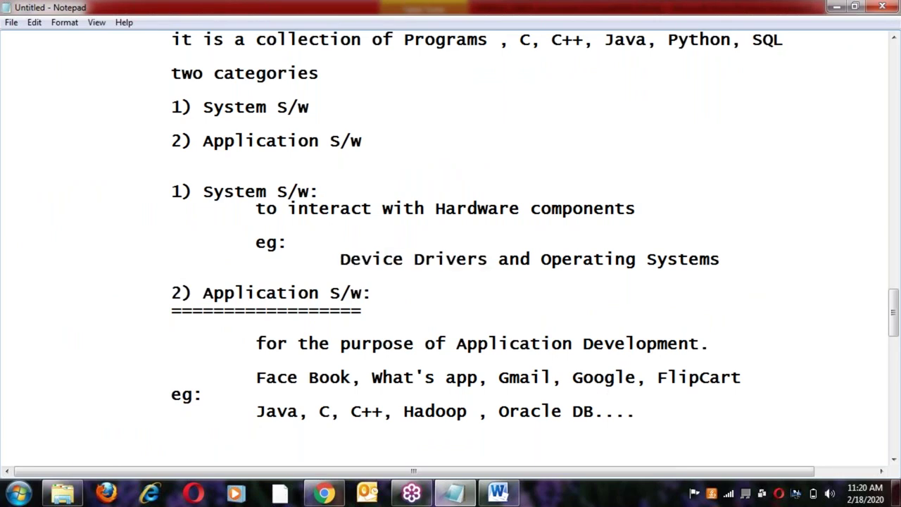
{"action": "key", "text": "ctrl+v"}
{"action": "type", "text": ":"}
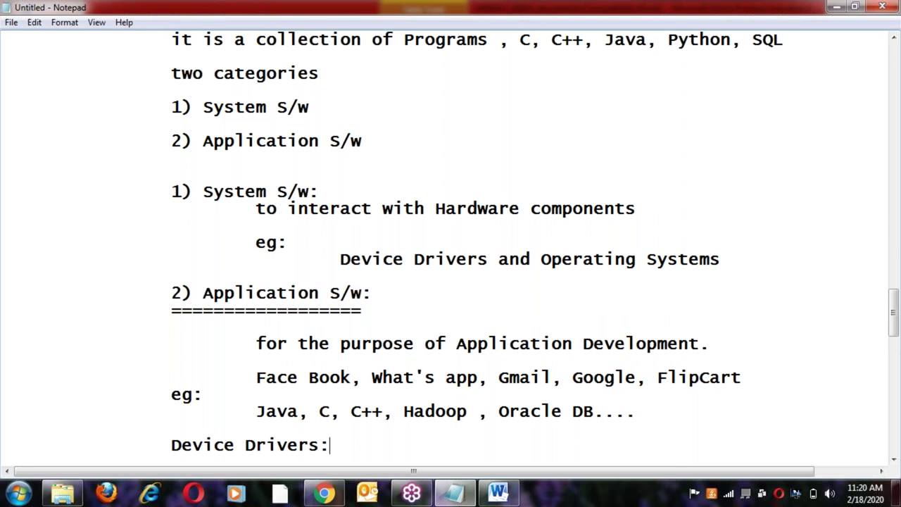
{"action": "key", "text": "Return"}
{"action": "type", "text": "==============="}
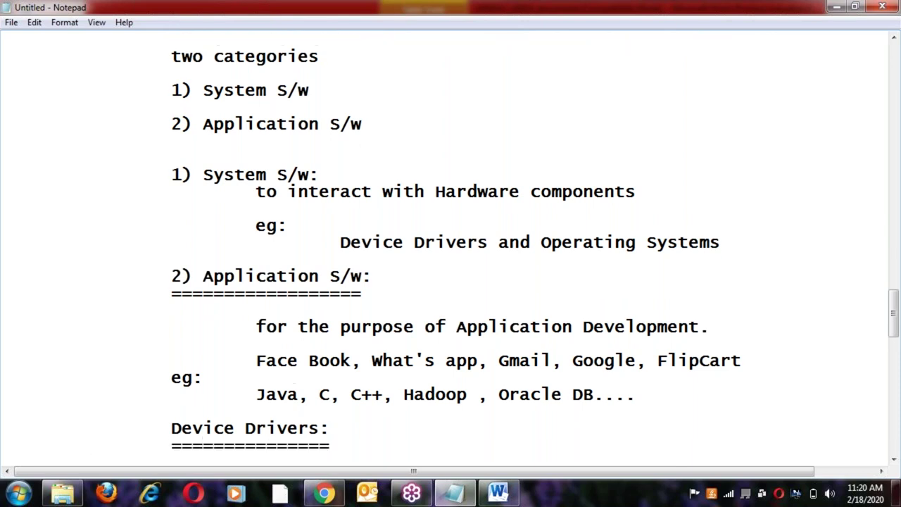
{"action": "key", "text": "Return"}
{"action": "key", "text": "Return"}
{"action": "key", "text": "Return"}
Step: Keep the heading unindented and indent the empty line below the underline
{"action": "key", "text": "Up"}
{"action": "key", "text": "Up"}
{"action": "key", "text": "Up"}
{"action": "key", "text": "Up"}
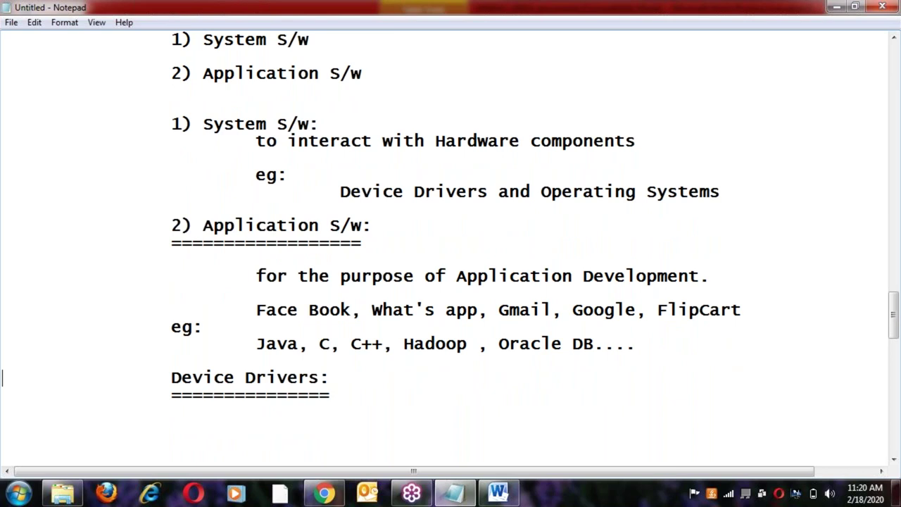
{"action": "key", "text": "Tab"}
{"action": "key", "text": "BackSpace"}
{"action": "key", "text": "Down"}
{"action": "key", "text": "End"}
{"action": "key", "text": "Down"}
{"action": "key", "text": "Down"}
{"action": "key", "text": "Tab"}
{"action": "key", "text": "Tab"}
Step: Type 'it is a program' as the Device Drivers definition
{"action": "type", "text": "it is program"}
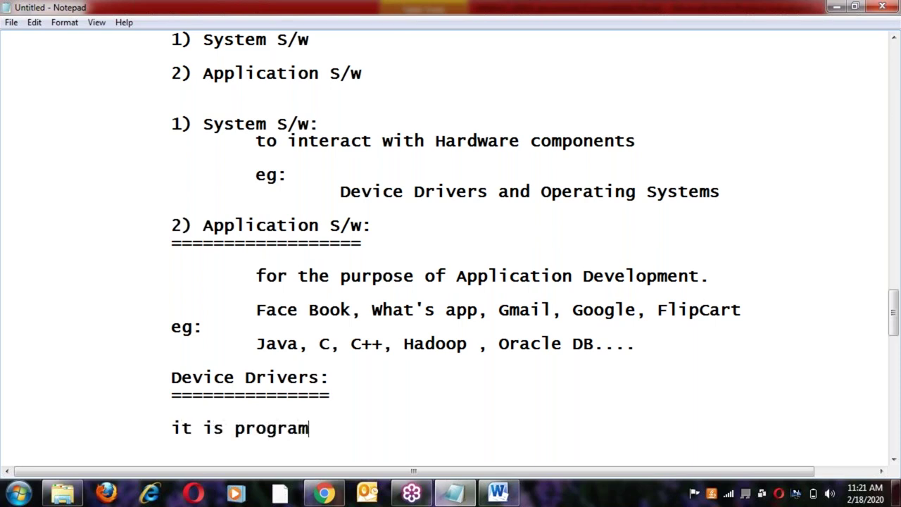
{"action": "key", "text": "BackSpace"}
{"action": "key", "text": "Left"}
{"action": "key", "text": "Left"}
{"action": "key", "text": "Left"}
{"action": "key", "text": "Left"}
{"action": "key", "text": "Left"}
{"action": "key", "text": "Left"}
{"action": "key", "text": "Left"}
{"action": "key", "text": "Left"}
{"action": "type", "text": "a"}
{"action": "key", "text": "End"}
Step: Complete the definition with 'to communicate with H/w', then switch to the Word notes
{"action": "type", "text": "to communicat"}
{"action": "key", "text": "BackSpace"}
{"action": "type", "text": "w w"}
{"action": "key", "text": "BackSpace"}
{"action": "key", "text": "BackSpace"}
{"action": "key", "text": "BackSpace"}
{"action": "type", "text": "w"}
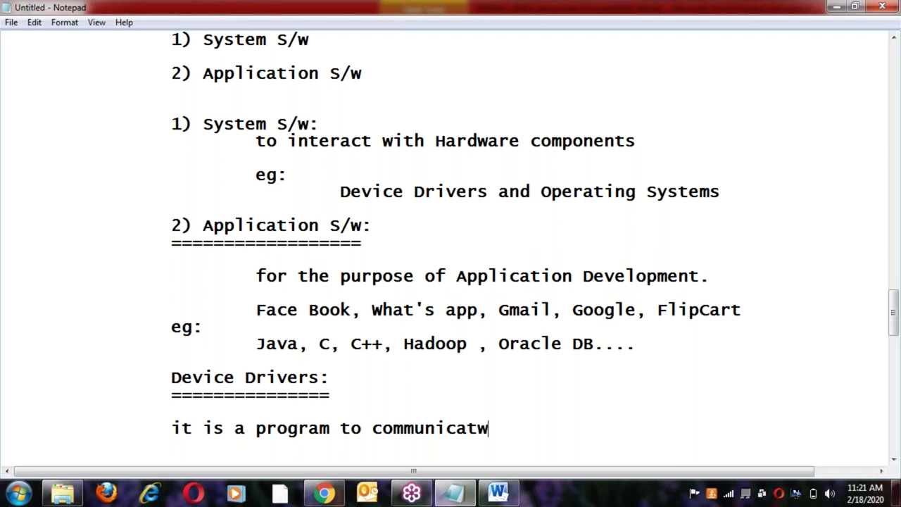
{"action": "key", "text": "BackSpace"}
{"action": "key", "text": "BackSpace"}
{"action": "type", "text": "e with H/w"}
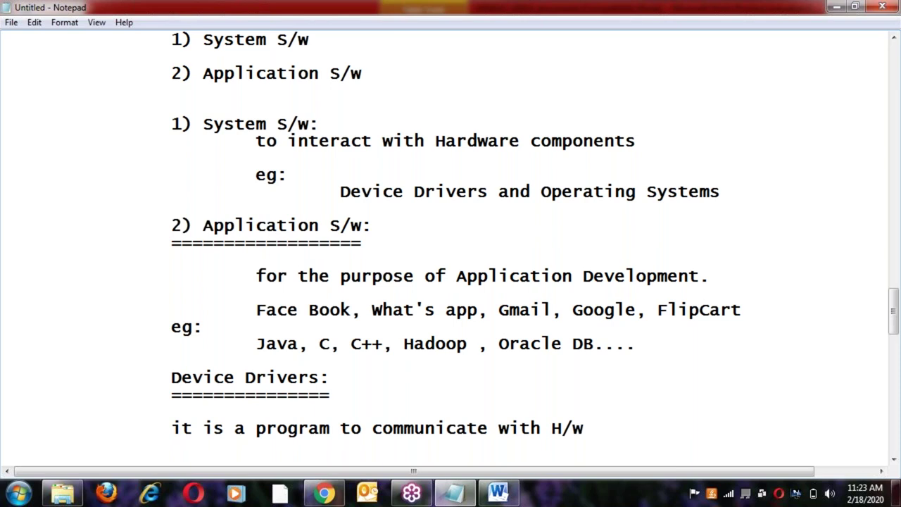
{"action": "key", "text": "Tab"}
{"action": "left_click", "coordinate": [499, 493]}
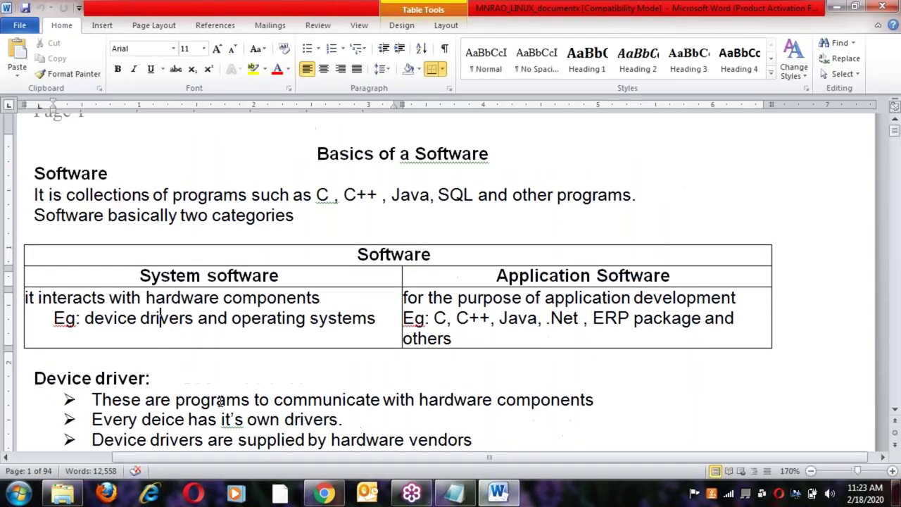
Step: Select each Device driver bullet and the Operating System heading in turn, then return to Notepad
{"action": "scroll", "coordinate": [221, 400], "scroll_direction": "down", "scroll_amount": 2}
{"action": "left_click_drag", "start_coordinate": [91, 285], "coordinate": [577, 294]}
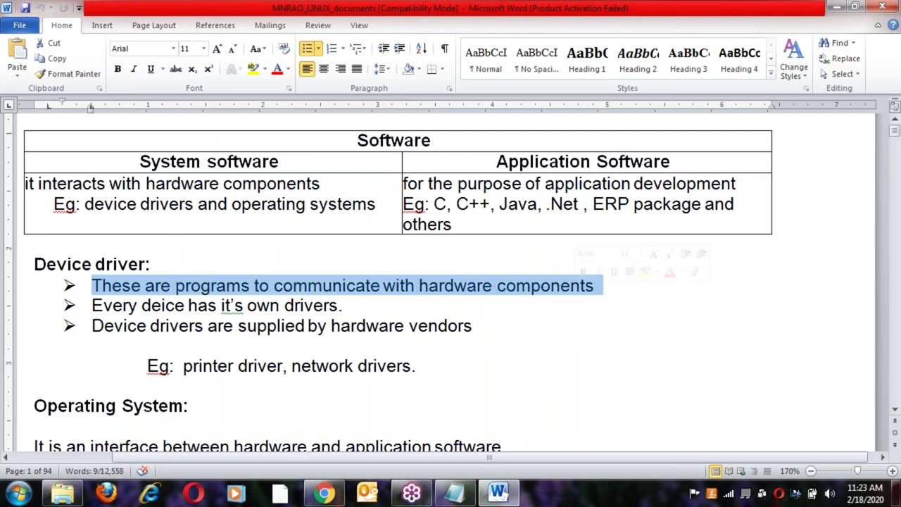
{"action": "left_click", "coordinate": [581, 285]}
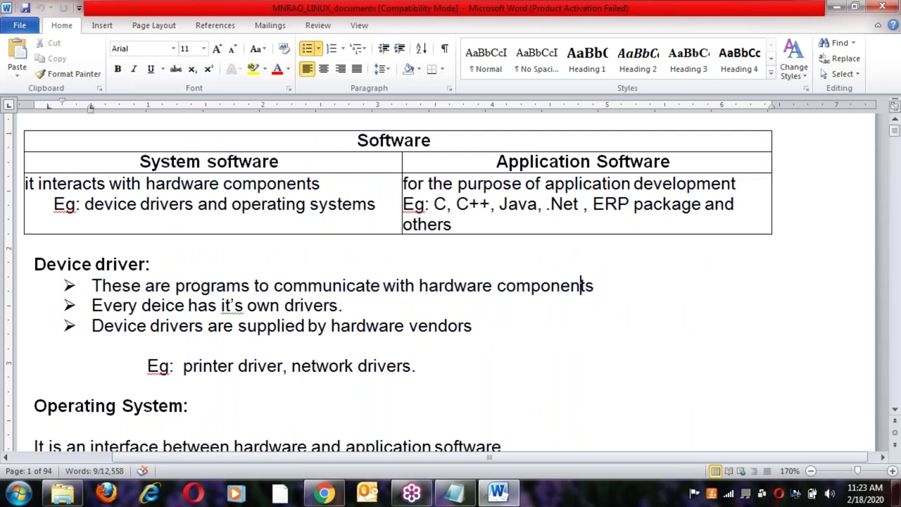
{"action": "left_click_drag", "start_coordinate": [92, 305], "coordinate": [344, 306]}
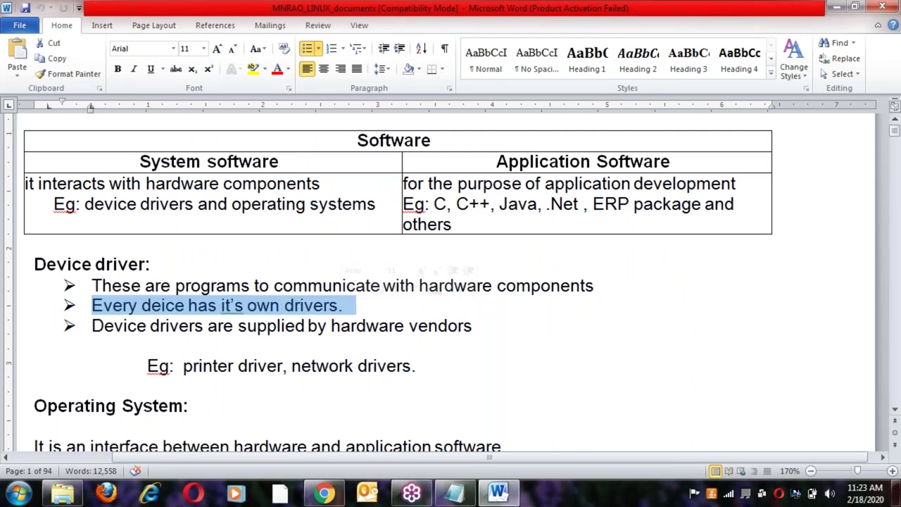
{"action": "left_click", "coordinate": [328, 327]}
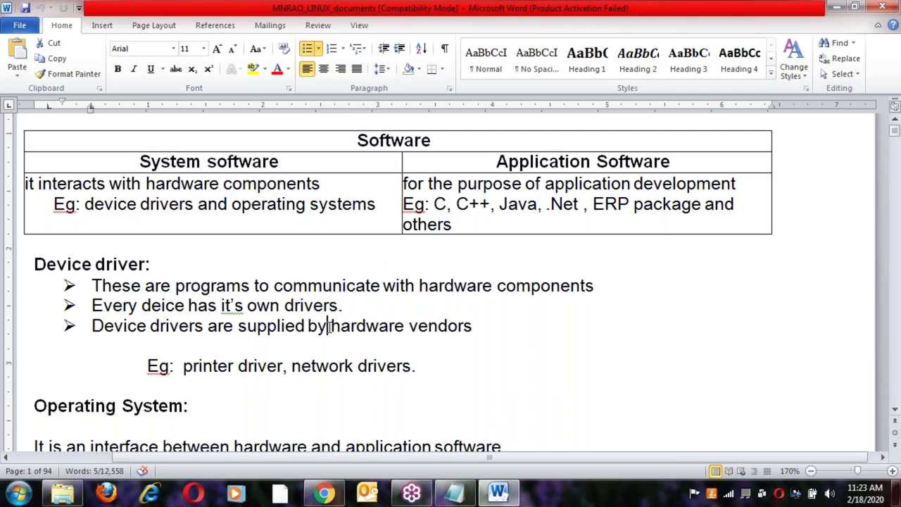
{"action": "left_click_drag", "start_coordinate": [197, 406], "coordinate": [34, 406]}
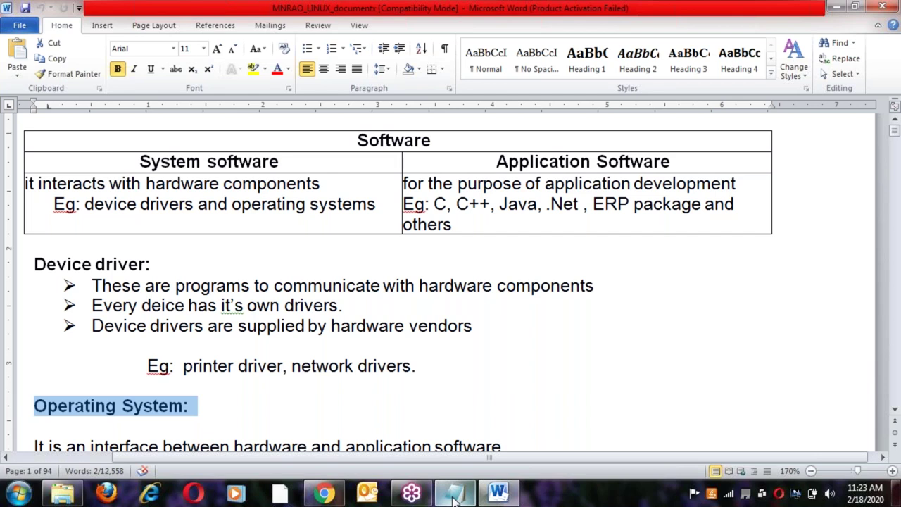
{"action": "left_click", "coordinate": [454, 496]}
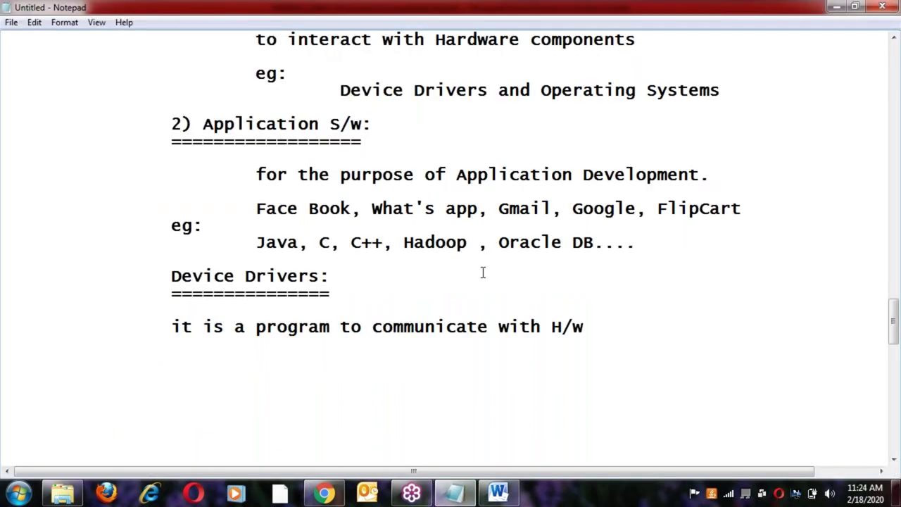
Step: Add an 'Operating Systems:' heading at the bottom, underlined with equals signs
{"action": "scroll", "coordinate": [486, 271], "scroll_direction": "up", "scroll_amount": 1}
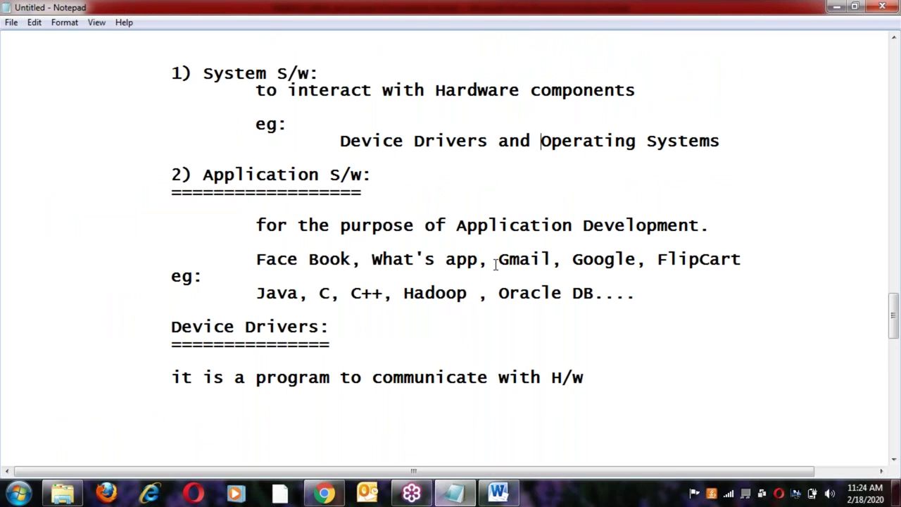
{"action": "key", "text": "ctrl+shift+Left"}
{"action": "key", "text": "ctrl+shift+Left"}
{"action": "key", "text": "ctrl+c"}
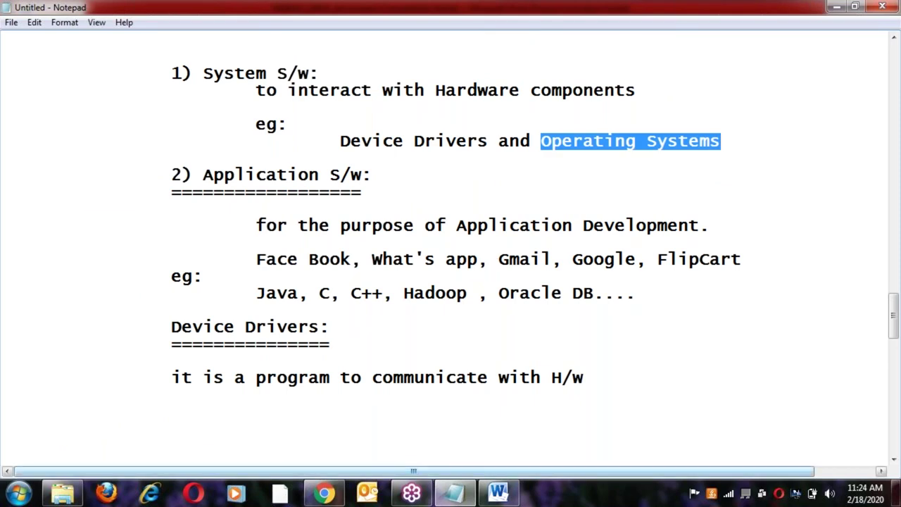
{"action": "left_click", "coordinate": [193, 428]}
{"action": "key", "text": "ctrl+v"}
{"action": "type", "text": ":"}
{"action": "key", "text": "Return"}
{"action": "type", "text": "===================="}
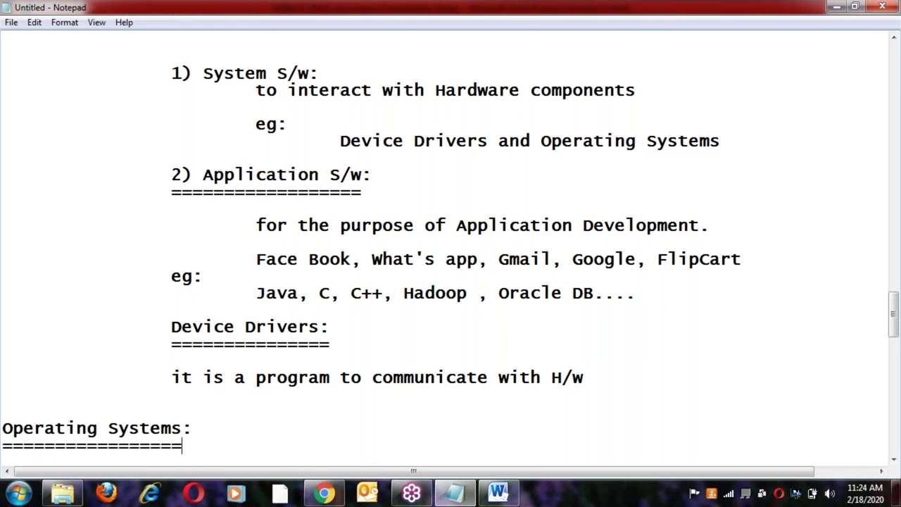
{"action": "key", "text": "Return"}
{"action": "key", "text": "Return"}
{"action": "key", "text": "Return"}
{"action": "key", "text": "Return"}
{"action": "key", "text": "Return"}
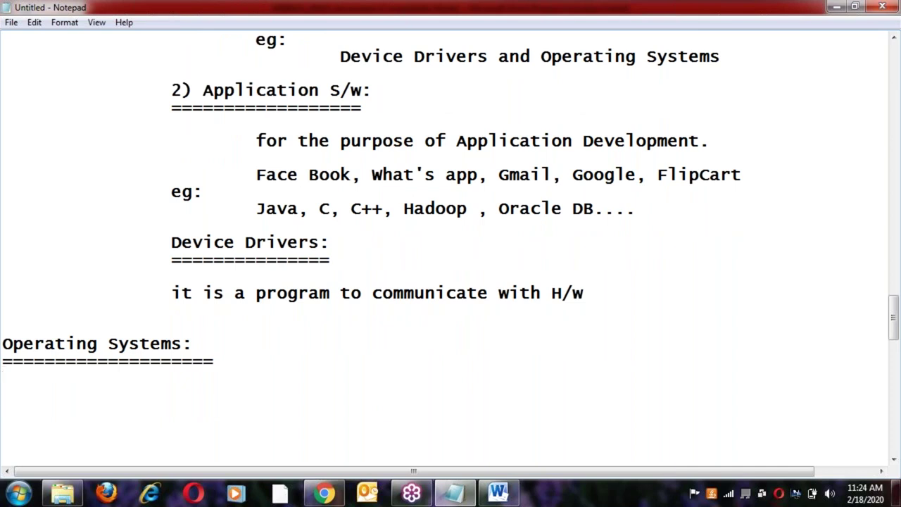
Step: Add the question 'Q. Can we run any Program without OS ?' with an indented 'Yes / No'
{"action": "type", "text": "Q. Can we run "}
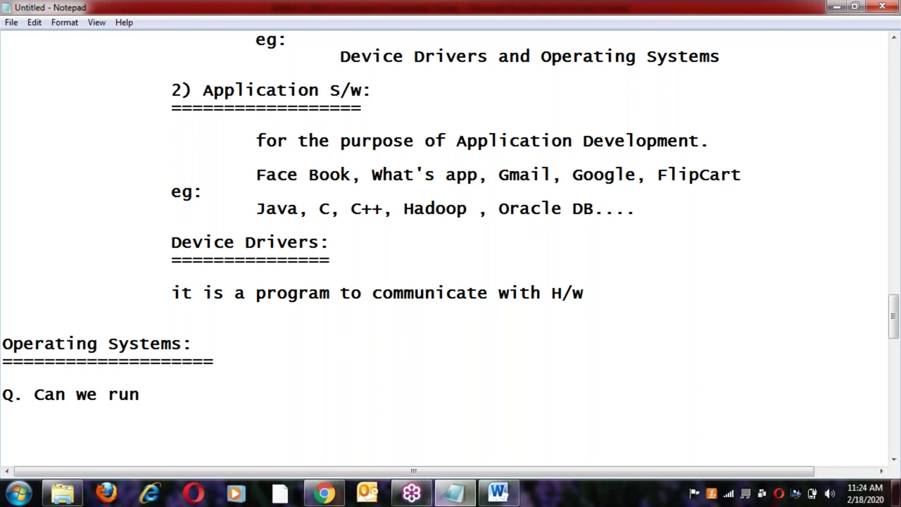
{"action": "type", "text": "any Progra"}
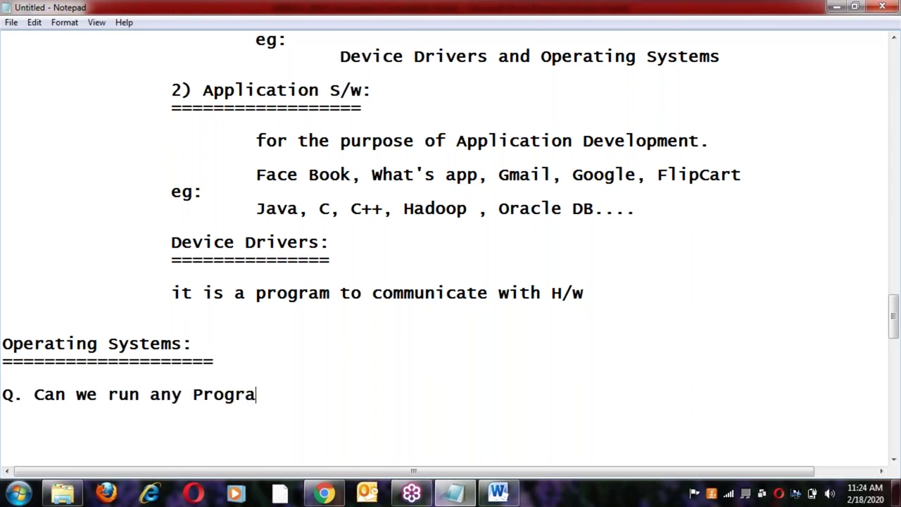
{"action": "type", "text": "m with"}
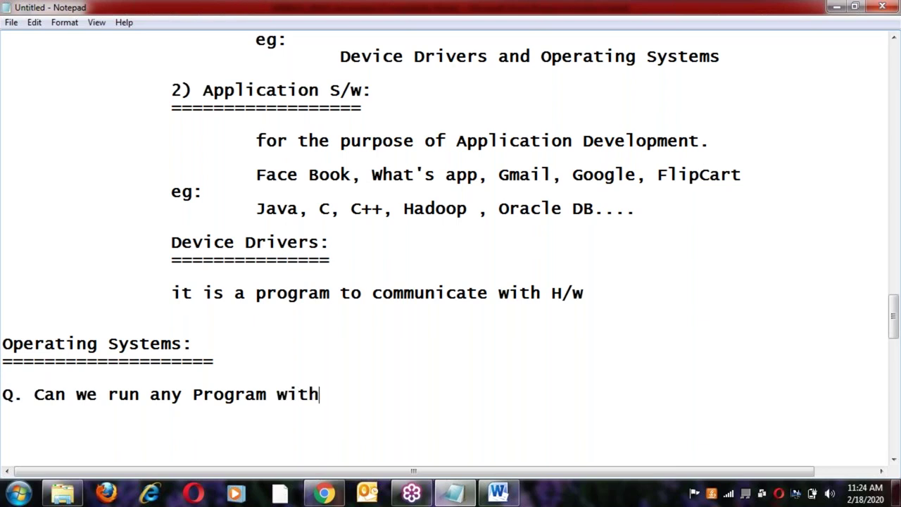
{"action": "type", "text": "out OS"}
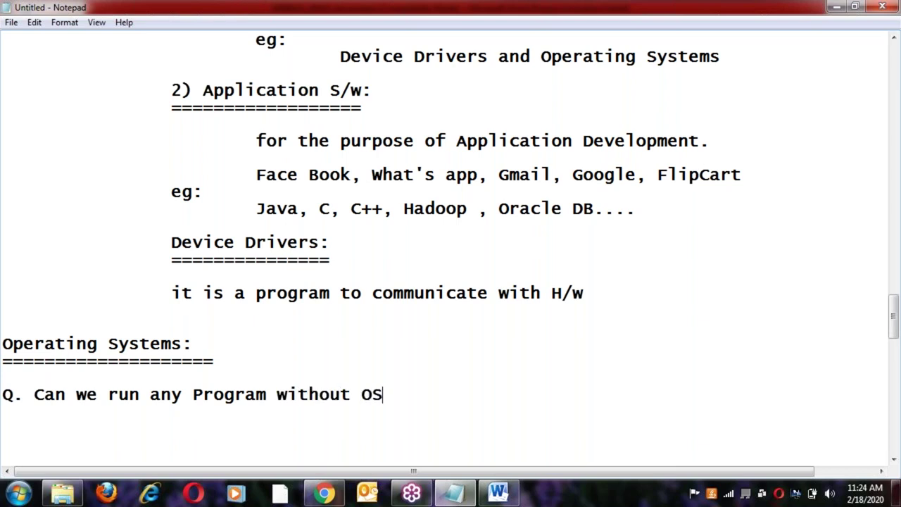
{"action": "key", "text": "Return"}
{"action": "key", "text": "Return"}
{"action": "key", "text": "Tab"}
{"action": "type", "text": "Yes / No"}
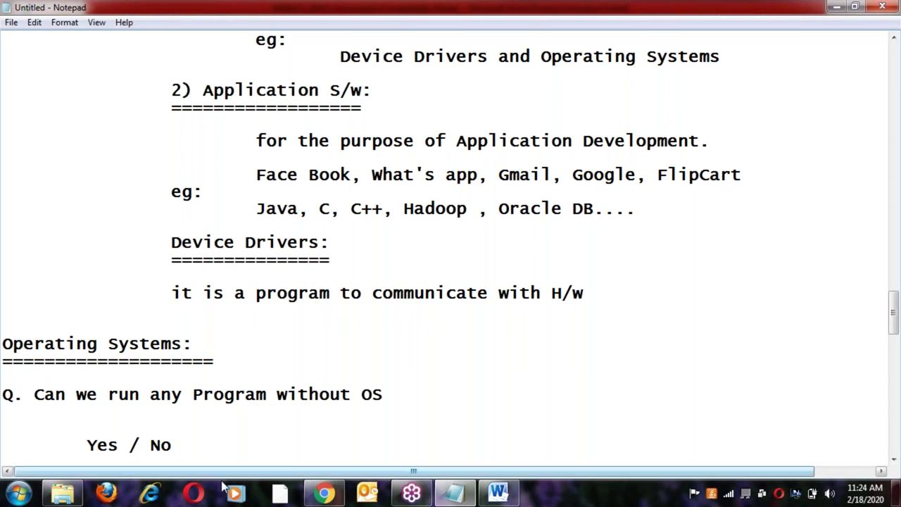
{"action": "left_click", "coordinate": [401, 395]}
{"action": "type", "text": "?"}
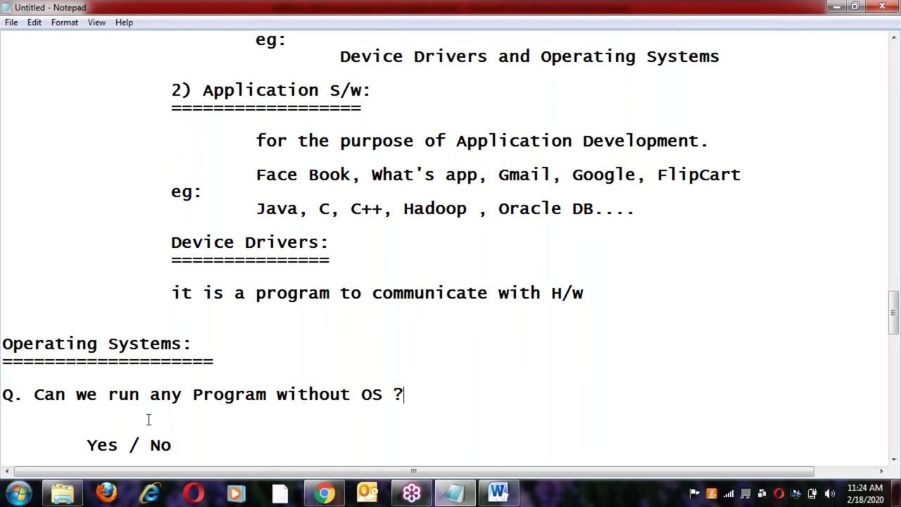
Step: Check the question and answer lines, then switch back to Word
{"action": "left_click", "coordinate": [138, 394]}
{"action": "key", "text": "End"}
{"action": "left_click", "coordinate": [203, 445]}
{"action": "left_click", "coordinate": [320, 394]}
{"action": "left_click", "coordinate": [384, 394]}
{"action": "left_click", "coordinate": [182, 445]}
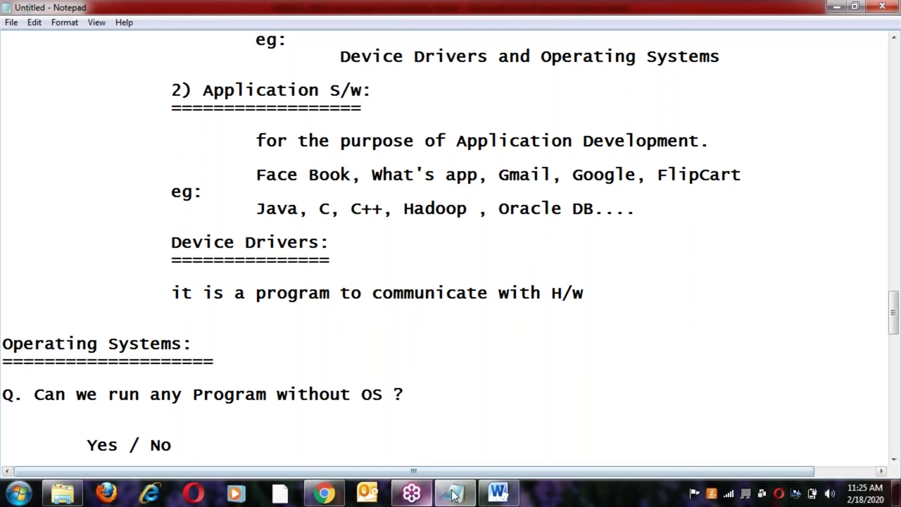
{"action": "left_click", "coordinate": [507, 494]}
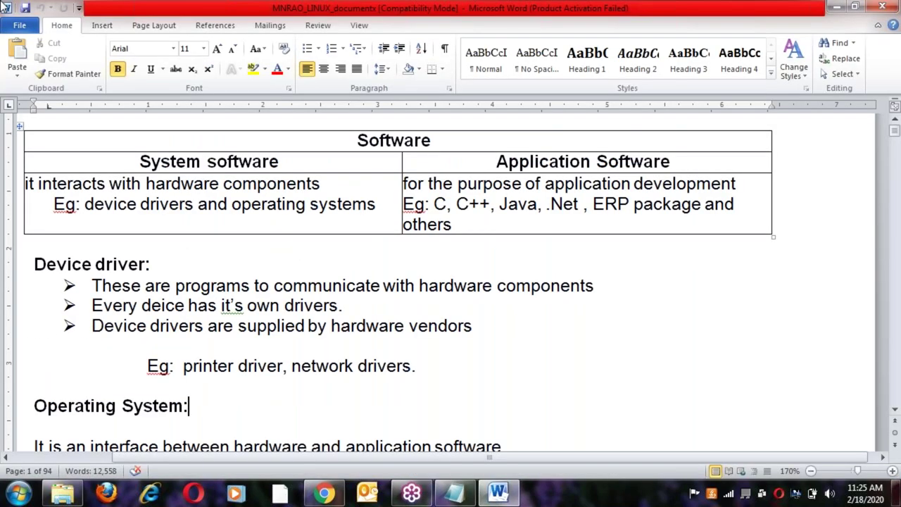
{"action": "left_click", "coordinate": [29, 26]}
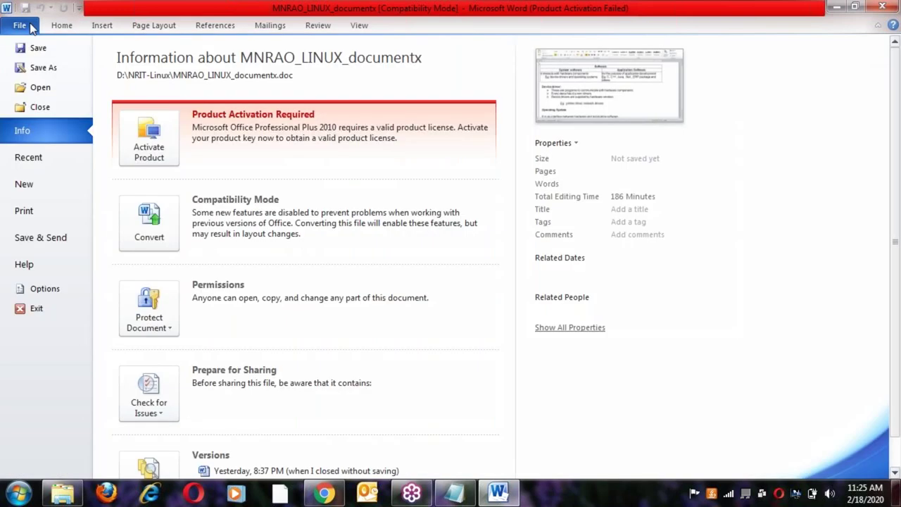
{"action": "left_click", "coordinate": [25, 184]}
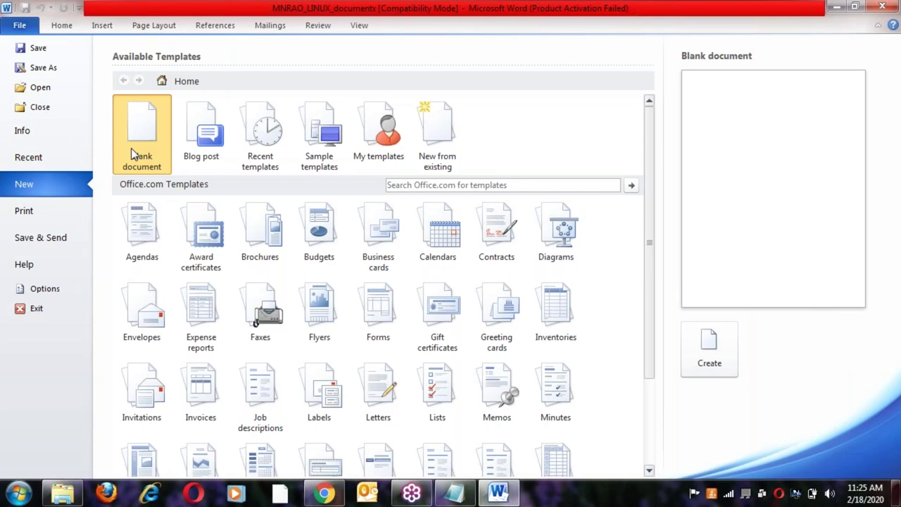
{"action": "key", "text": "Escape"}
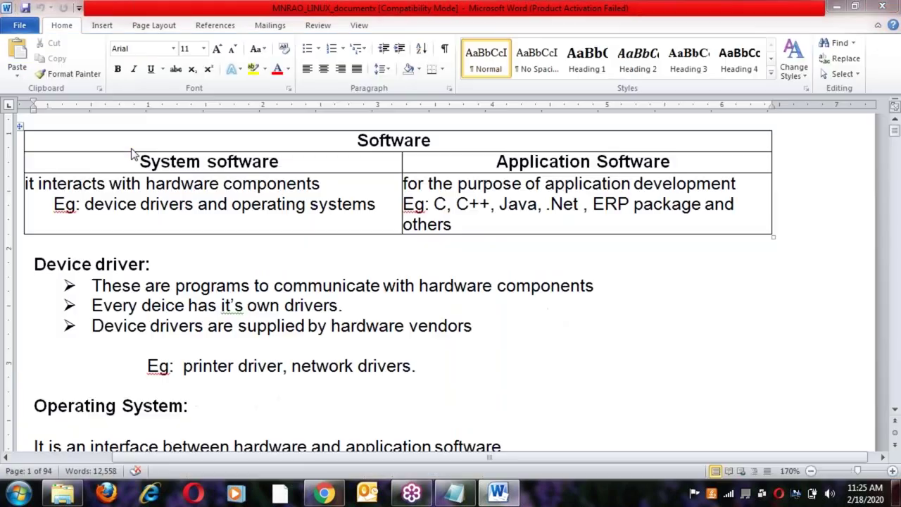
Step: Create a new document with a centred one-column, three-row table
{"action": "key", "text": "ctrl+n"}
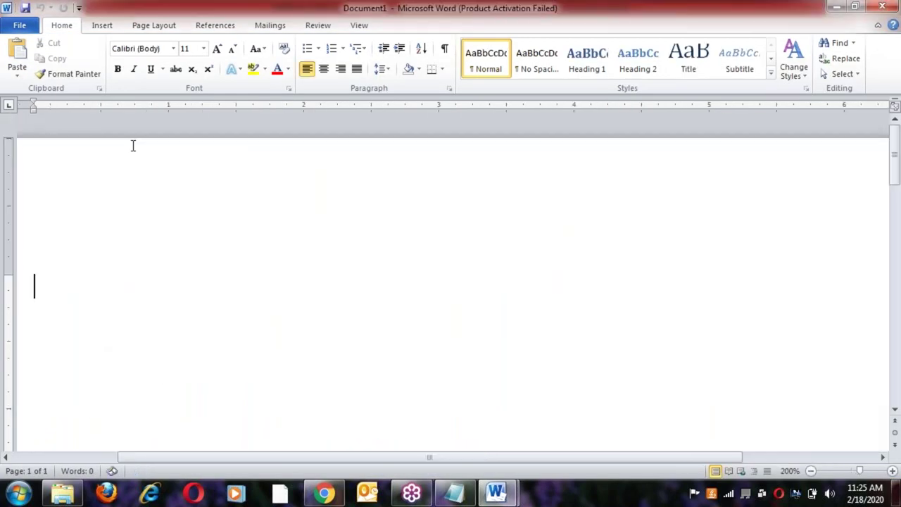
{"action": "left_click", "coordinate": [102, 27]}
{"action": "left_click", "coordinate": [113, 71]}
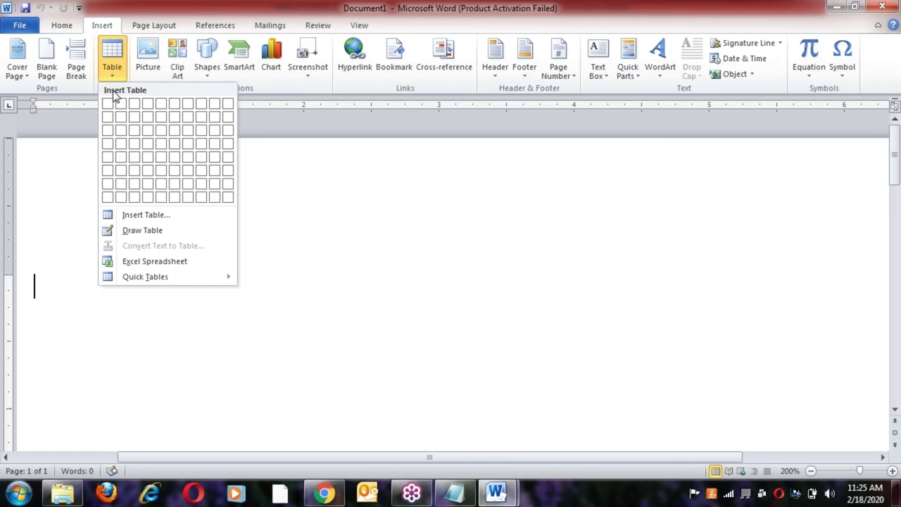
{"action": "left_click", "coordinate": [108, 130]}
{"action": "key", "text": "ctrl+a"}
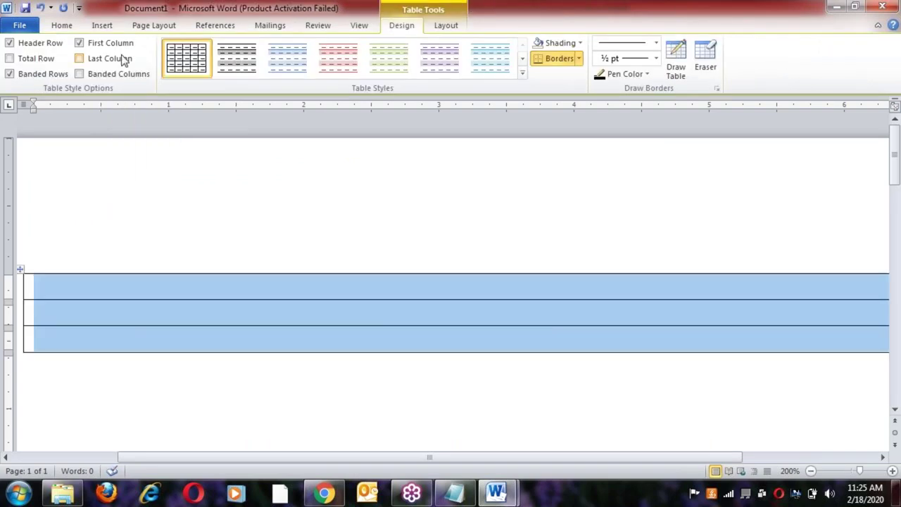
{"action": "left_click", "coordinate": [62, 26]}
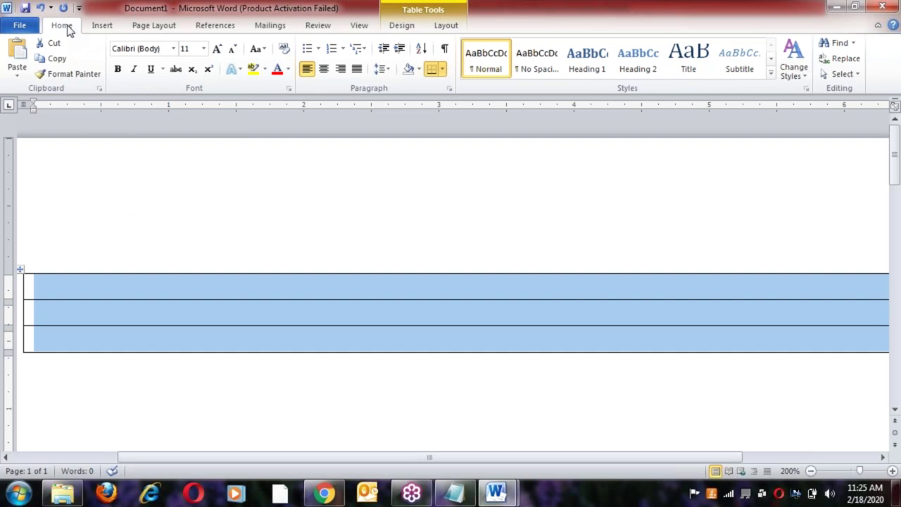
{"action": "left_click", "coordinate": [324, 69]}
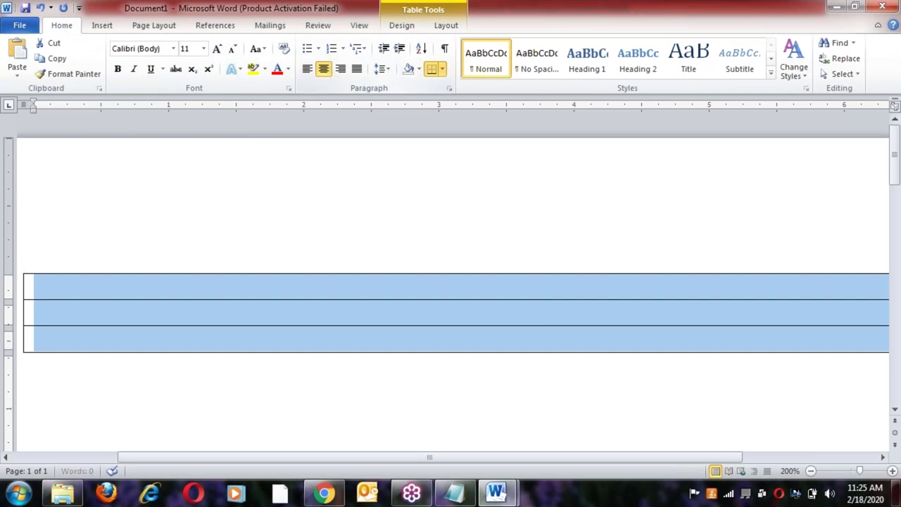
Step: Label the bottom row 'Hardware' and the middle row 'Operating System'
{"action": "left_click", "coordinate": [450, 338]}
{"action": "type", "text": "Hardware"}
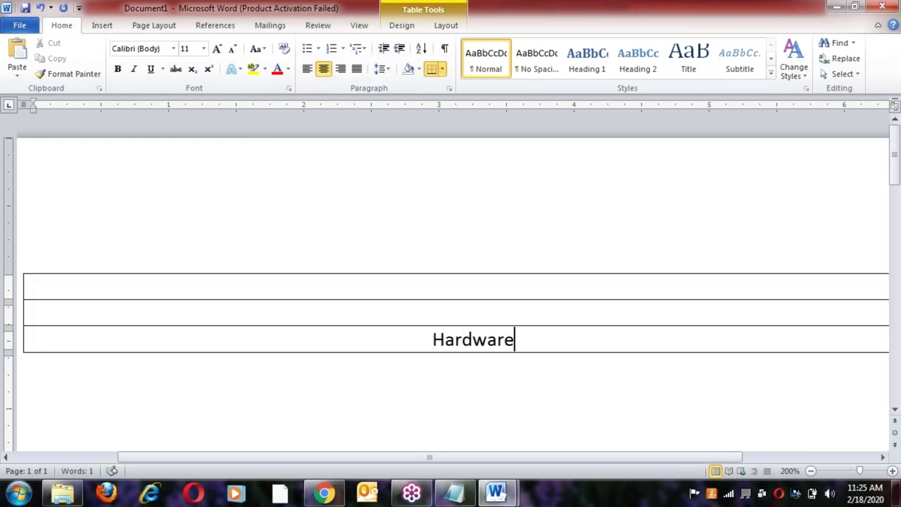
{"action": "left_click", "coordinate": [488, 317]}
{"action": "type", "text": "Opera"}
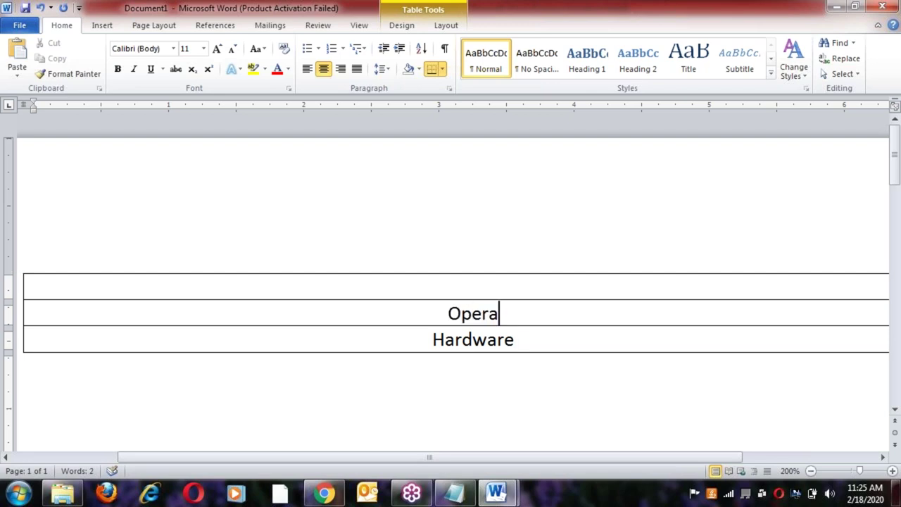
{"action": "type", "text": "ting Sys"}
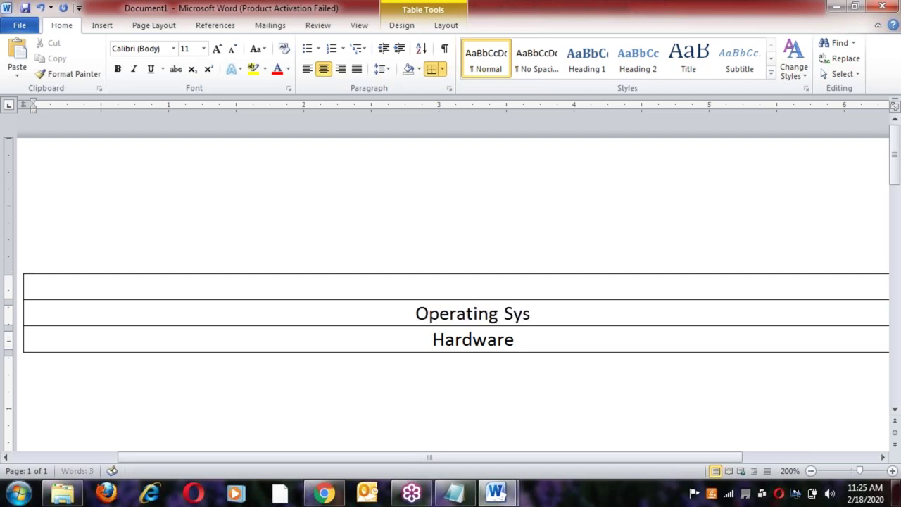
{"action": "type", "text": "tem"}
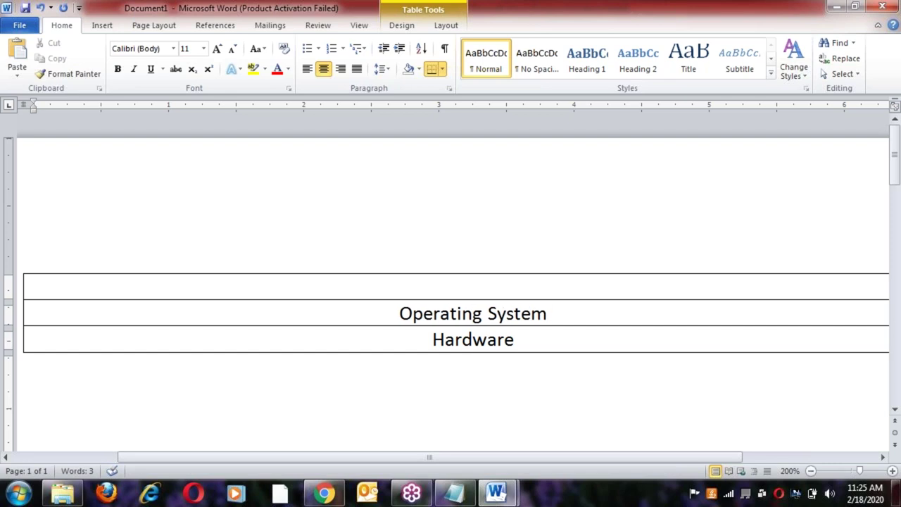
Step: Try italic on the lower two rows, undo it, and move into the top row
{"action": "left_click", "coordinate": [481, 283]}
{"action": "left_click", "coordinate": [400, 313]}
{"action": "left_click", "coordinate": [524, 343], "text": "shift"}
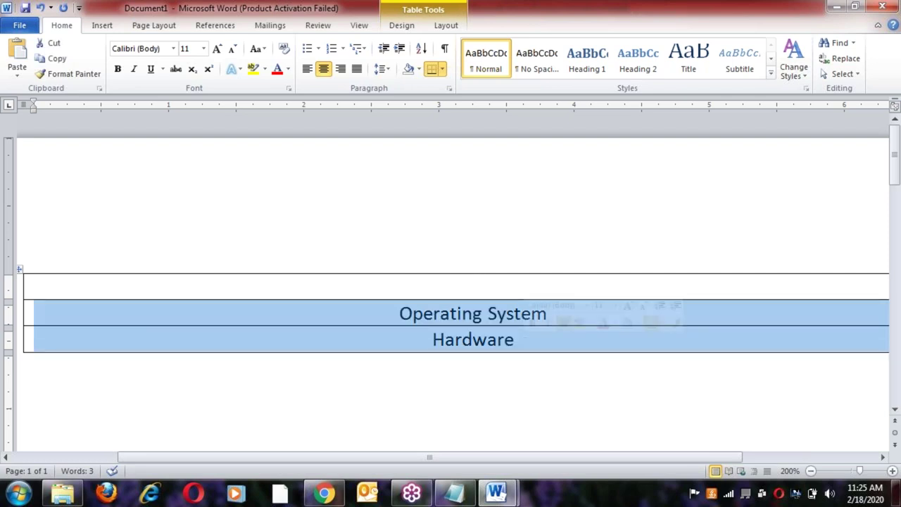
{"action": "left_click", "coordinate": [552, 321]}
{"action": "left_click", "coordinate": [466, 340]}
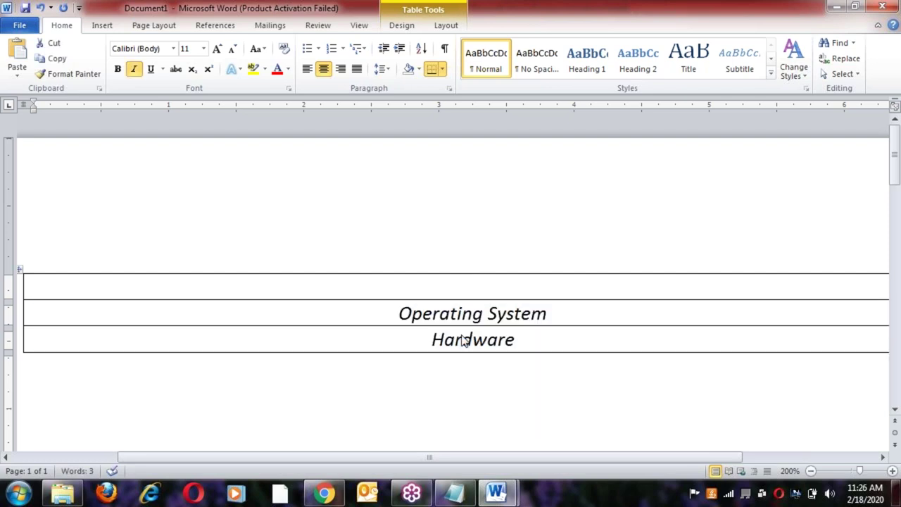
{"action": "key", "text": "ctrl+z"}
{"action": "left_click", "coordinate": [527, 342]}
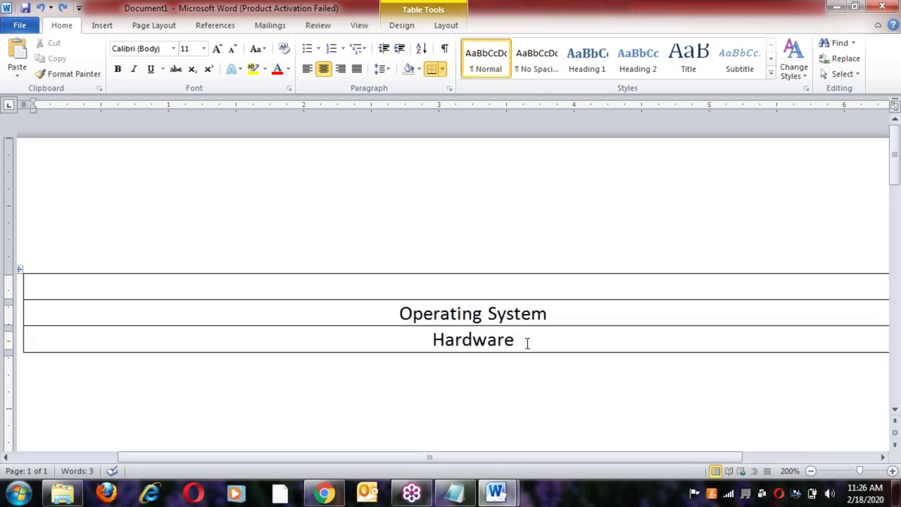
{"action": "left_click", "coordinate": [487, 286]}
Step: Fill the top row with 'App s/w ---> C, C++, .net, Java, Python, Hadoop'
{"action": "type", "text": "C, J"}
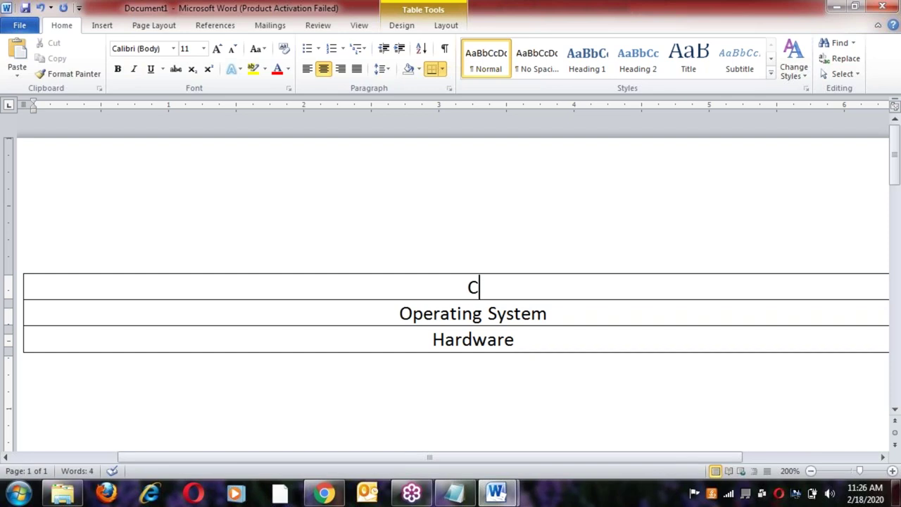
{"action": "type", "text": "ava"}
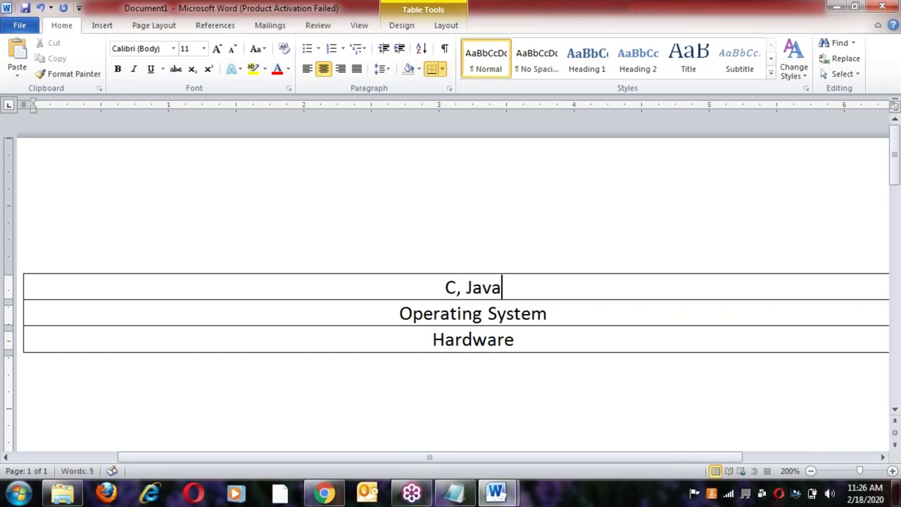
{"action": "type", "text": ", Py"}
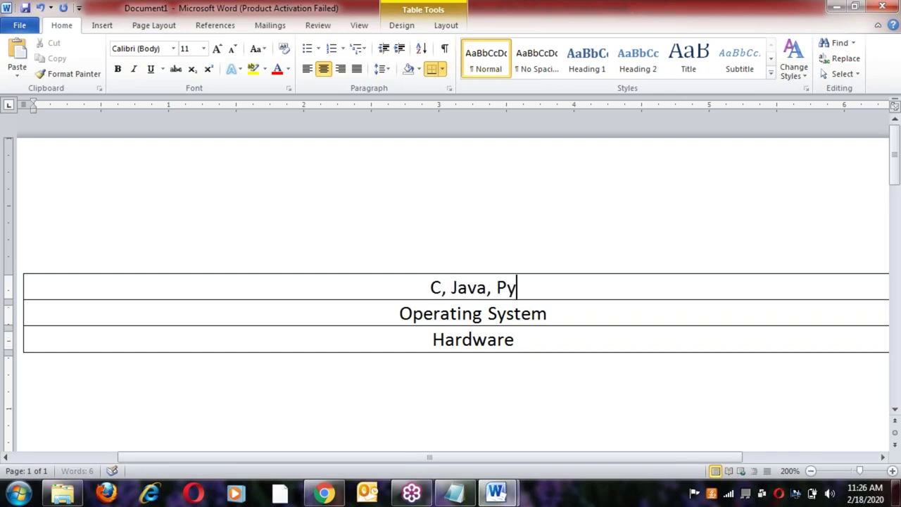
{"action": "type", "text": "thon, "}
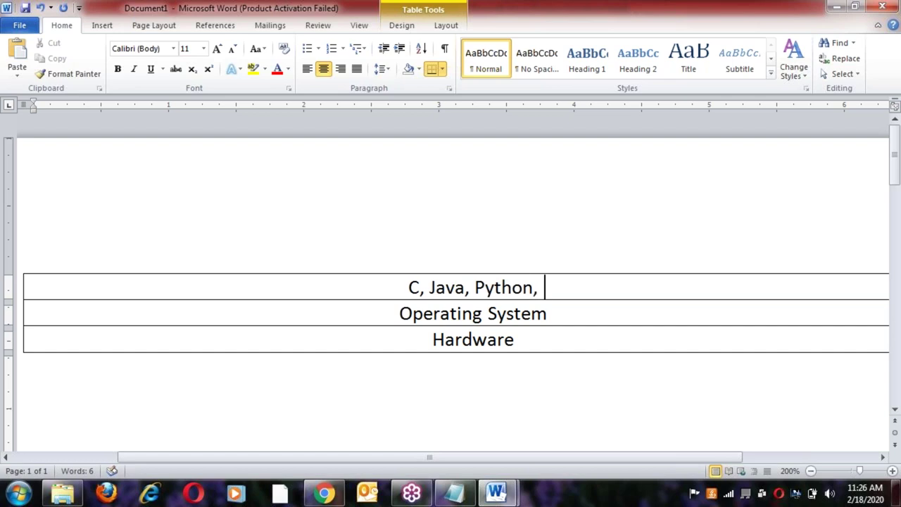
{"action": "type", "text": "Hadoop"}
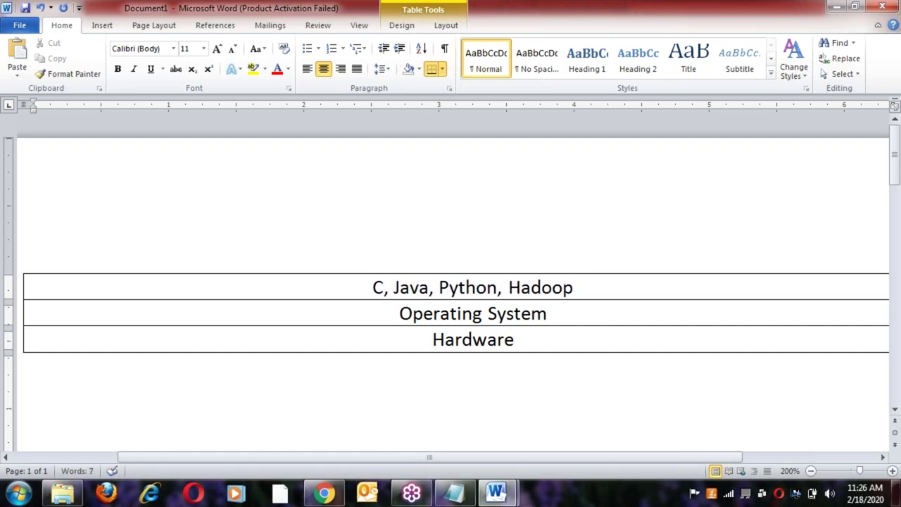
{"action": "left_click", "coordinate": [373, 287]}
{"action": "type", "text": "App "}
{"action": "type", "text": "s/w --"}
{"action": "type", "text": "->"}
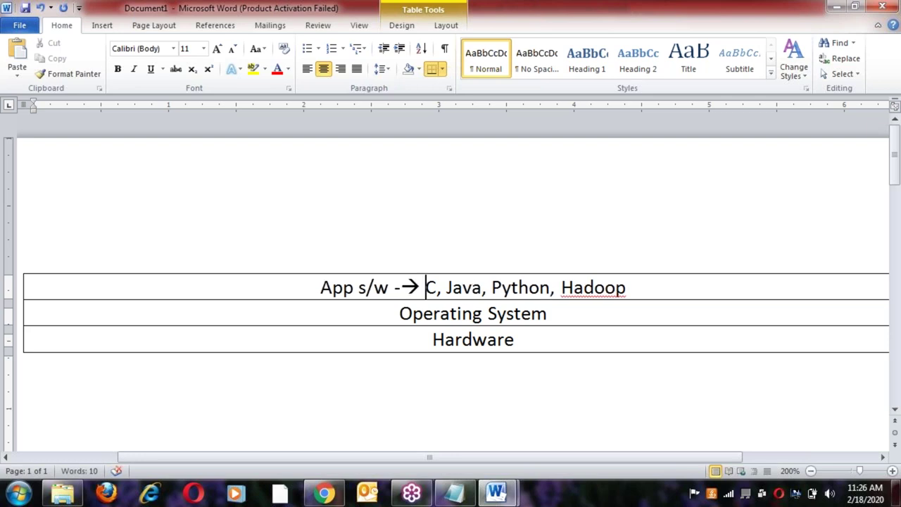
{"action": "left_click", "coordinate": [446, 287]}
{"action": "type", "text": "C++"}
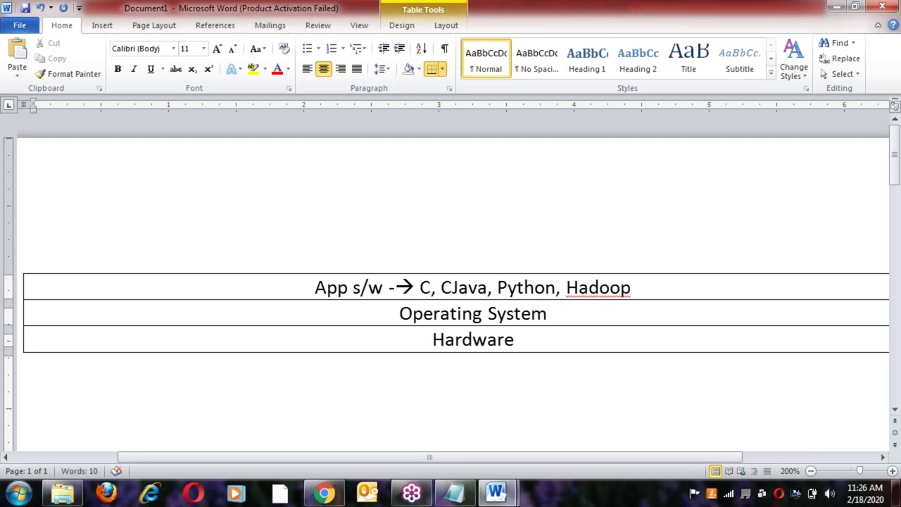
{"action": "type", "text": ", .n"}
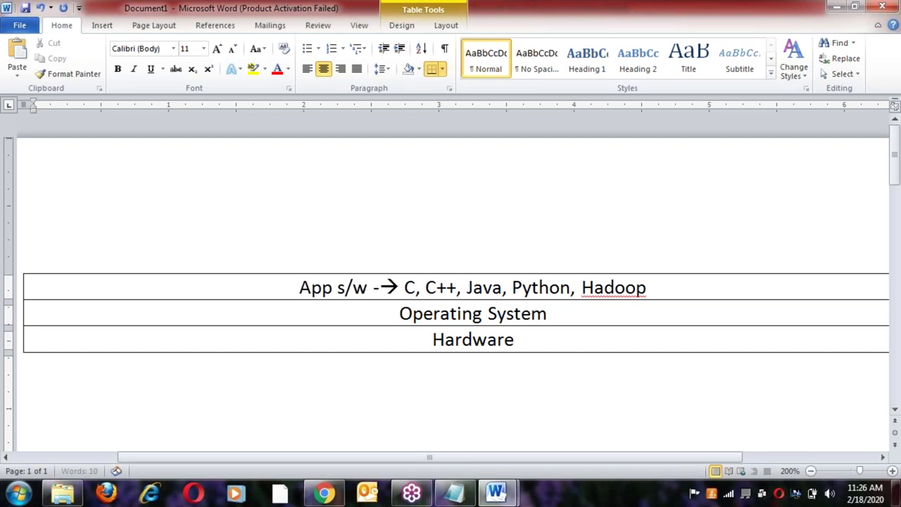
{"action": "type", "text": "et,"}
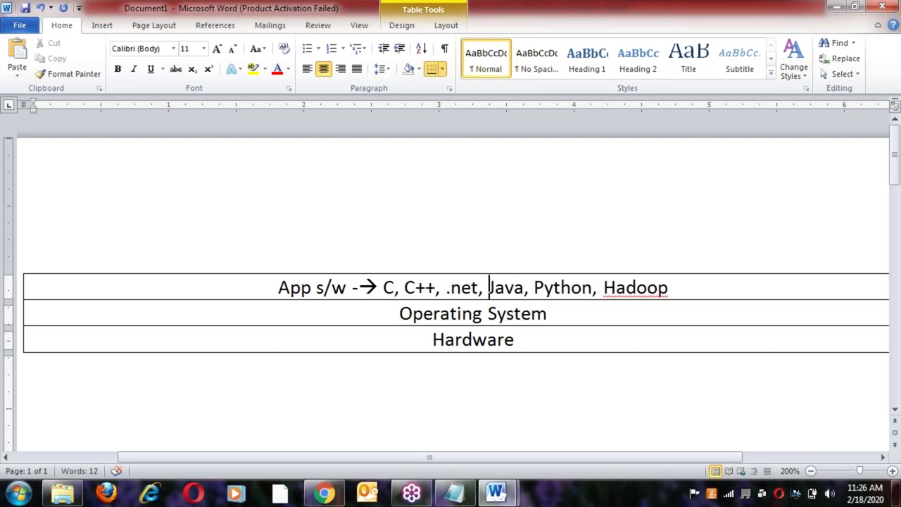
Step: Check the top row text and the Operating System label by selecting them
{"action": "left_click", "coordinate": [423, 287]}
{"action": "left_click", "coordinate": [462, 287]}
{"action": "left_click", "coordinate": [279, 287]}
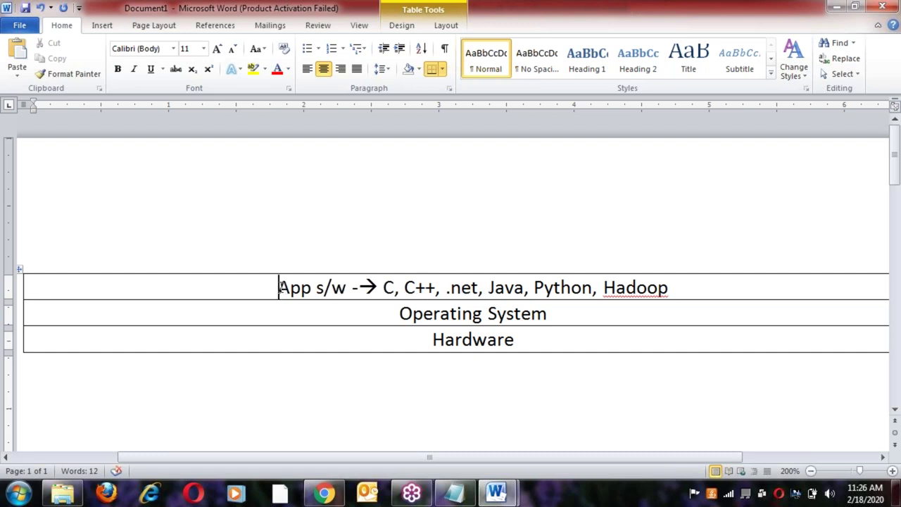
{"action": "left_click", "coordinate": [684, 285], "text": "shift"}
{"action": "left_click", "coordinate": [679, 289]}
{"action": "left_click", "coordinate": [395, 313]}
{"action": "left_click", "coordinate": [560, 318], "text": "shift"}
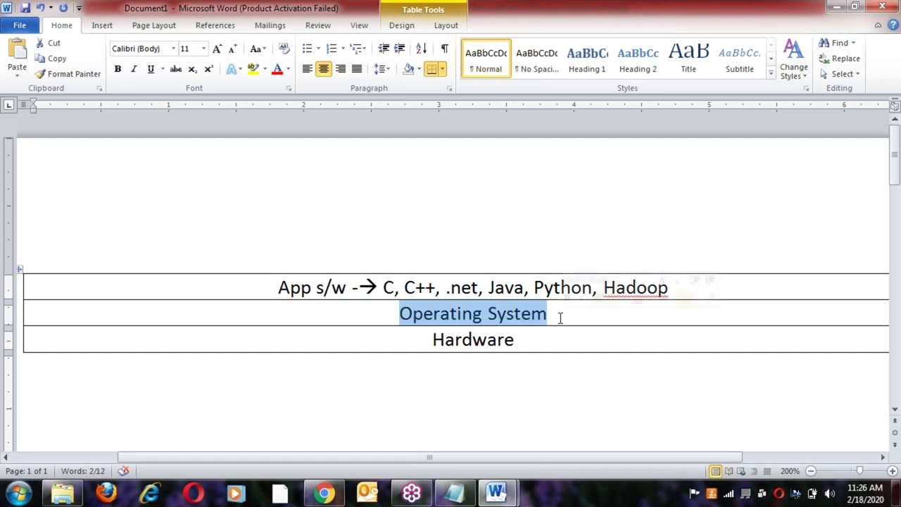
{"action": "left_click", "coordinate": [561, 318]}
{"action": "left_click", "coordinate": [396, 314]}
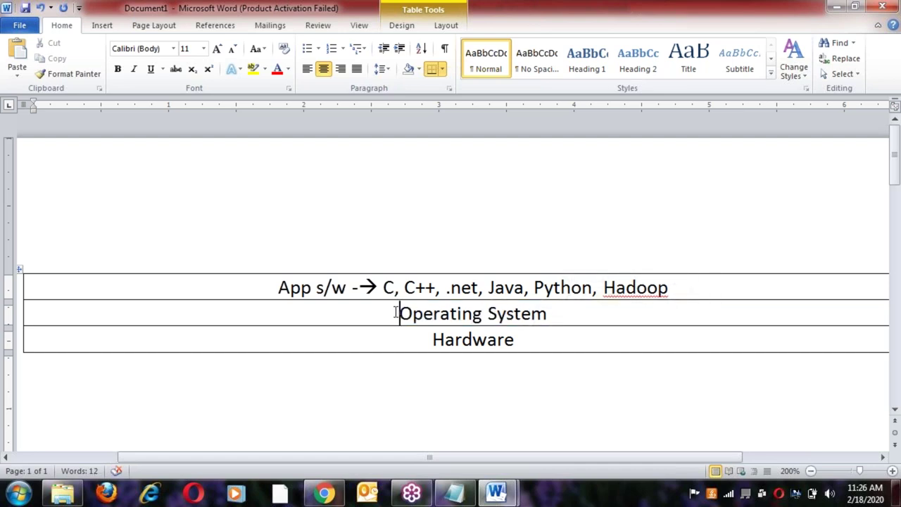
{"action": "left_click", "coordinate": [555, 313], "text": "shift"}
Step: Reselect the top row and Operating System text, then place the caret below the table
{"action": "left_click", "coordinate": [276, 286]}
{"action": "left_click", "coordinate": [682, 290], "text": "shift"}
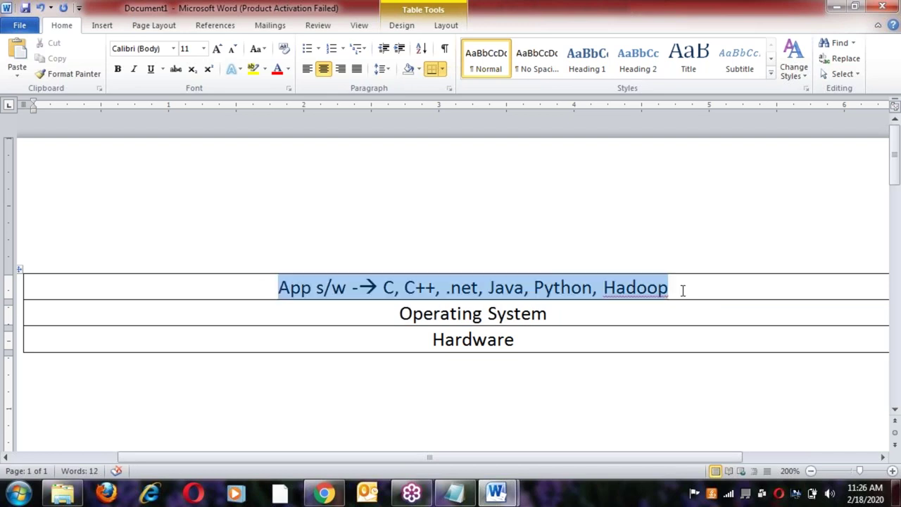
{"action": "left_click", "coordinate": [397, 314]}
{"action": "left_click", "coordinate": [549, 313], "text": "shift"}
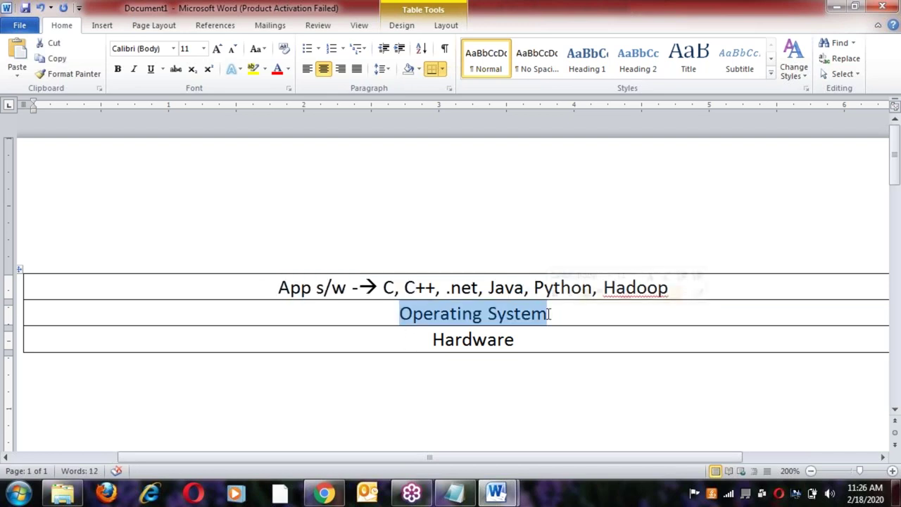
{"action": "left_click", "coordinate": [380, 287]}
{"action": "left_click", "coordinate": [673, 288], "text": "shift"}
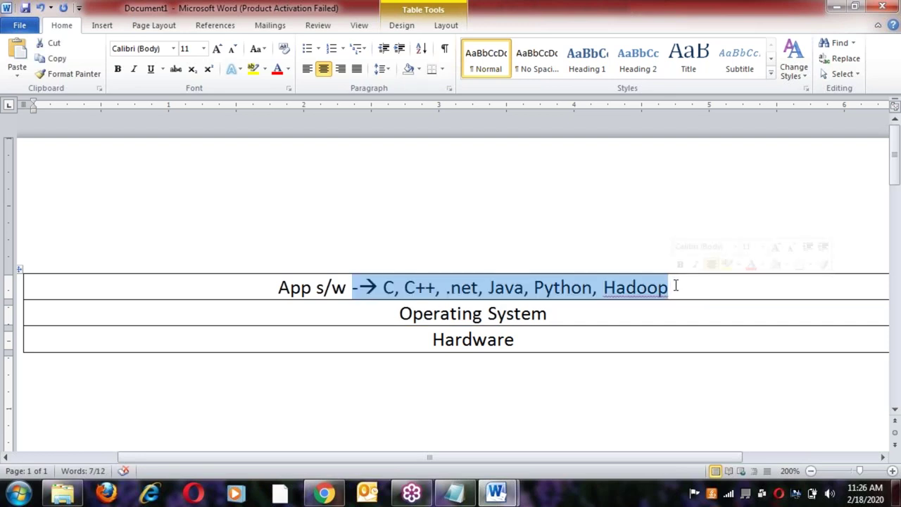
{"action": "left_click", "coordinate": [571, 311]}
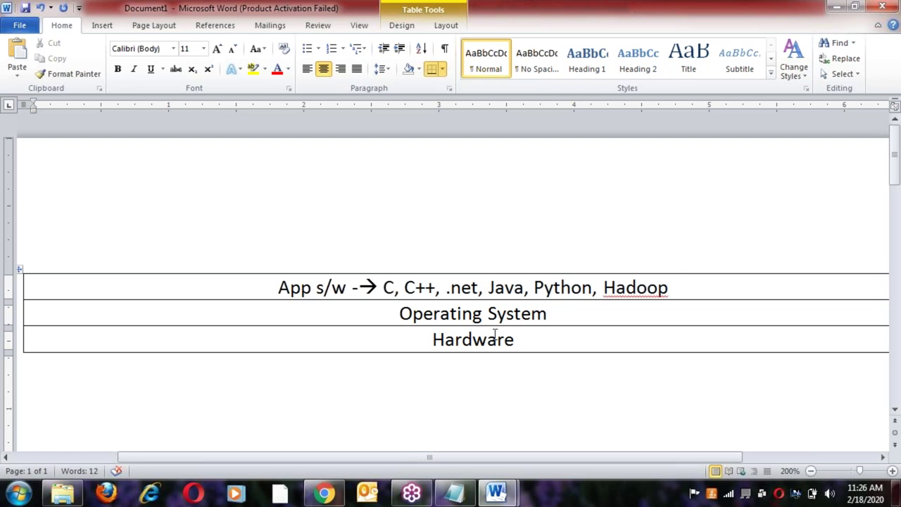
{"action": "left_click", "coordinate": [398, 315], "text": "shift"}
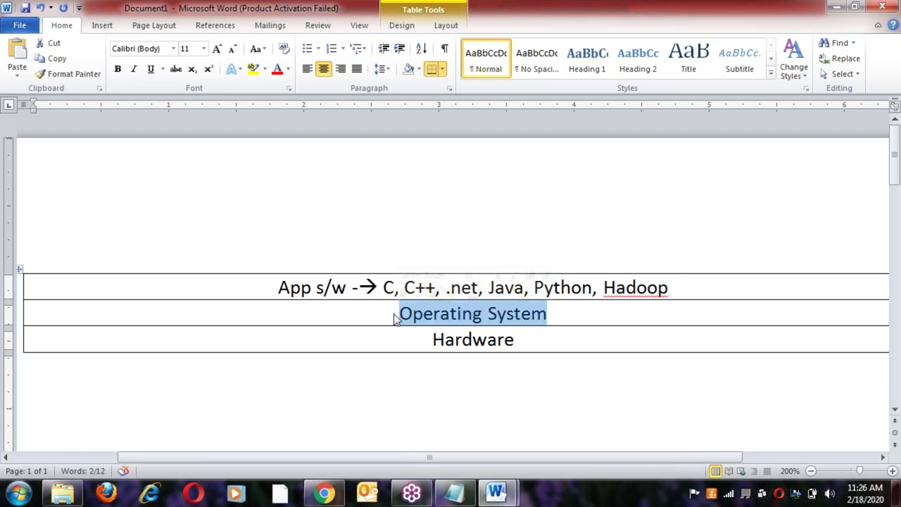
{"action": "scroll", "coordinate": [312, 331], "scroll_direction": "down", "scroll_amount": 1}
{"action": "left_click", "coordinate": [312, 332]}
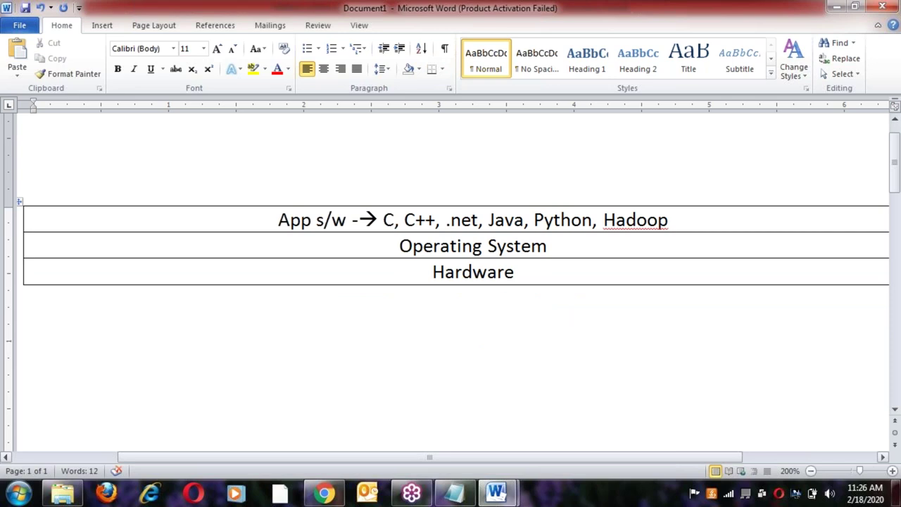
Step: Type 'It is platform where we can run all the application s/w' and start a new line
{"action": "type", "text": "Ir is"}
{"action": "key", "text": "BackSpace"}
{"action": "key", "text": "BackSpace"}
{"action": "key", "text": "BackSpace"}
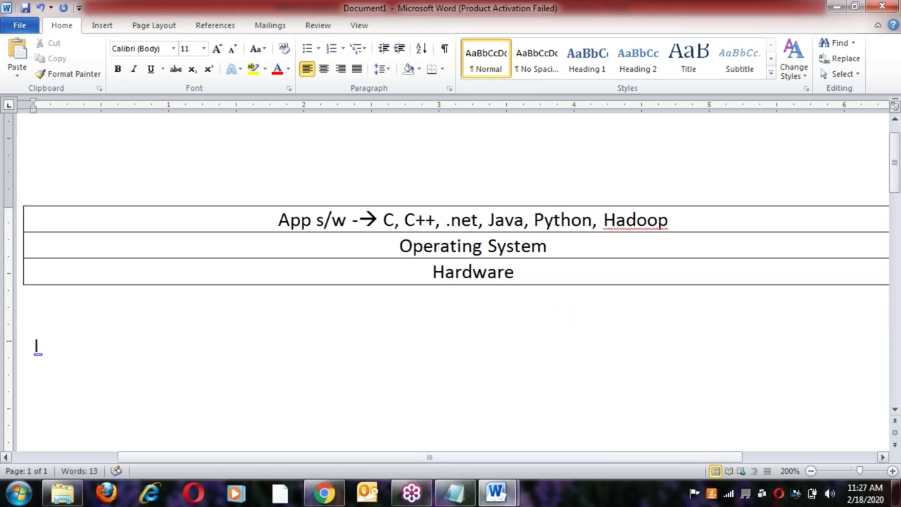
{"action": "type", "text": "t is p"}
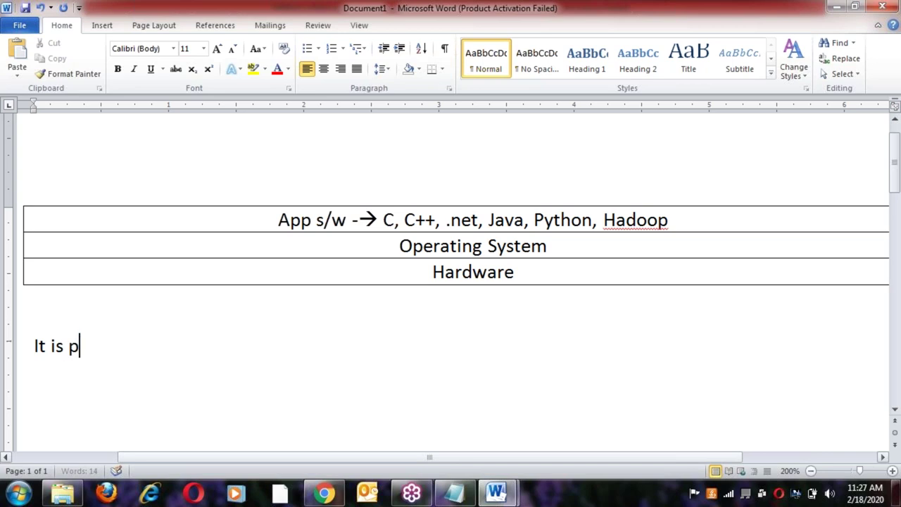
{"action": "type", "text": "latfo"}
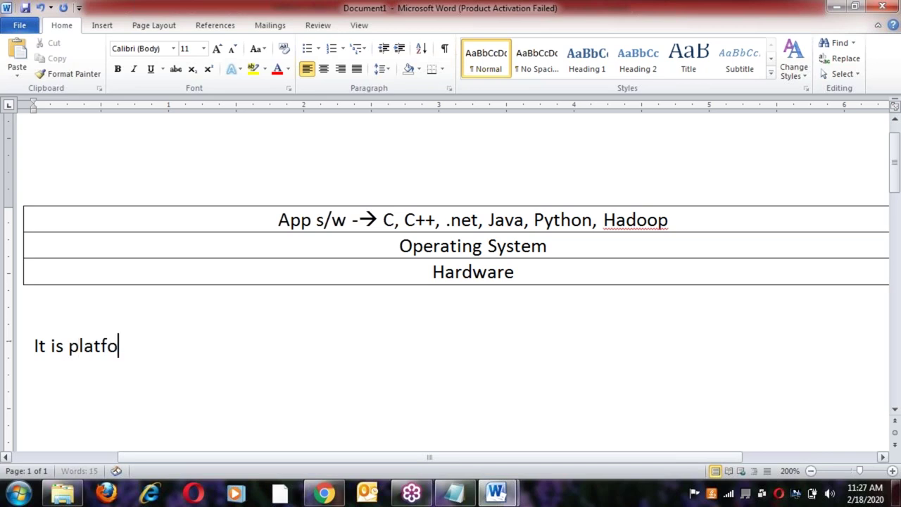
{"action": "type", "text": "rm where "}
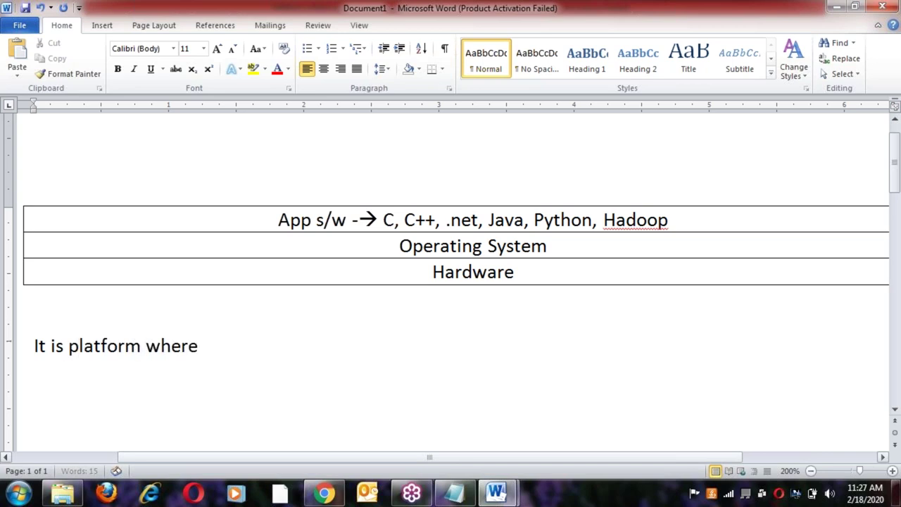
{"action": "type", "text": "a"}
{"action": "key", "text": "BackSpace"}
{"action": "type", "text": "we a"}
{"action": "key", "text": "BackSpace"}
{"action": "type", "text": "can"}
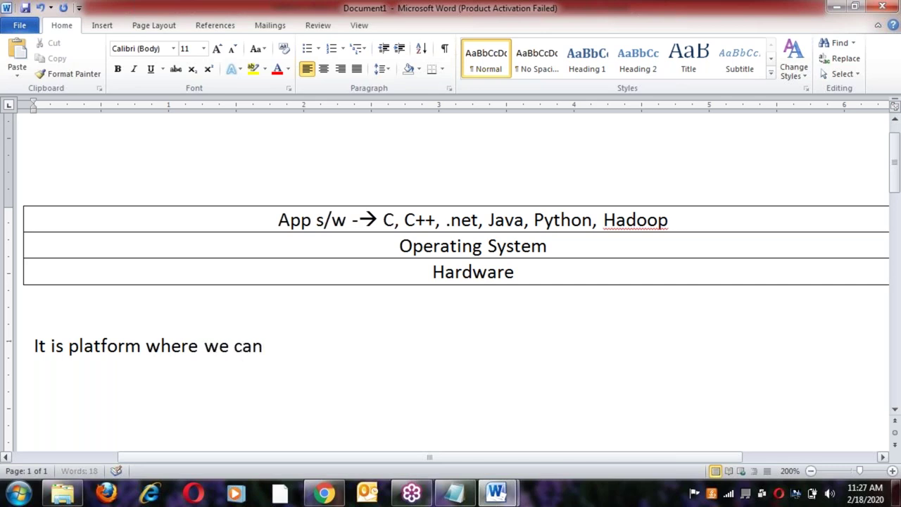
{"action": "type", "text": " run all the s"}
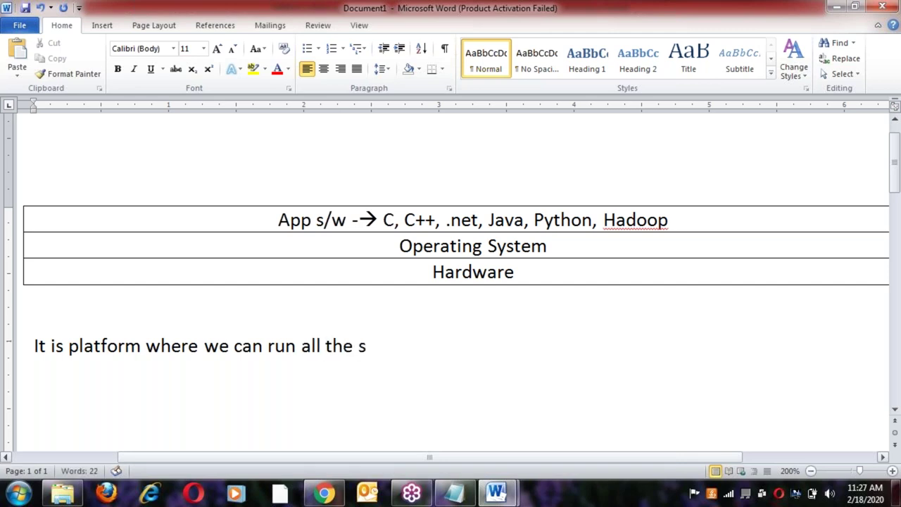
{"action": "key", "text": "BackSpace"}
{"action": "type", "text": "ap"}
{"action": "type", "text": "plication "}
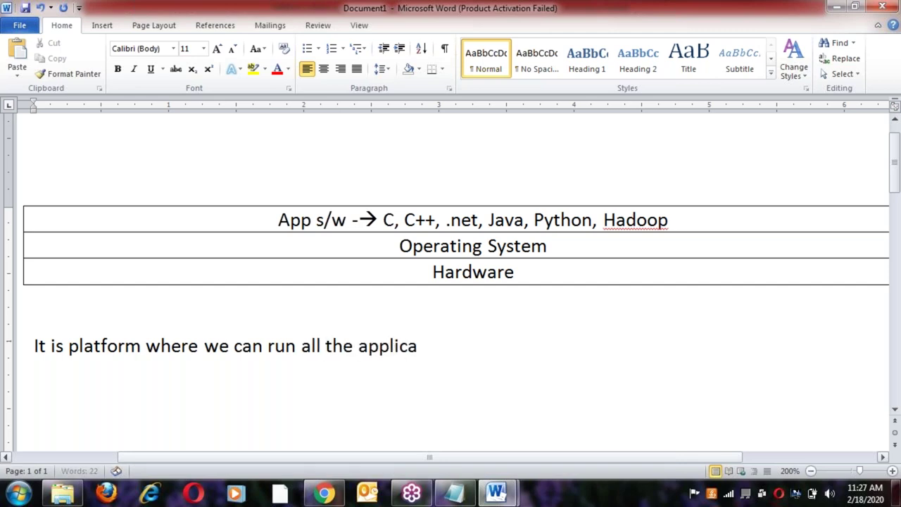
{"action": "type", "text": "sw/"}
{"action": "key", "text": "BackSpace"}
{"action": "key", "text": "BackSpace"}
{"action": "type", "text": "/w"}
{"action": "key", "text": "Return"}
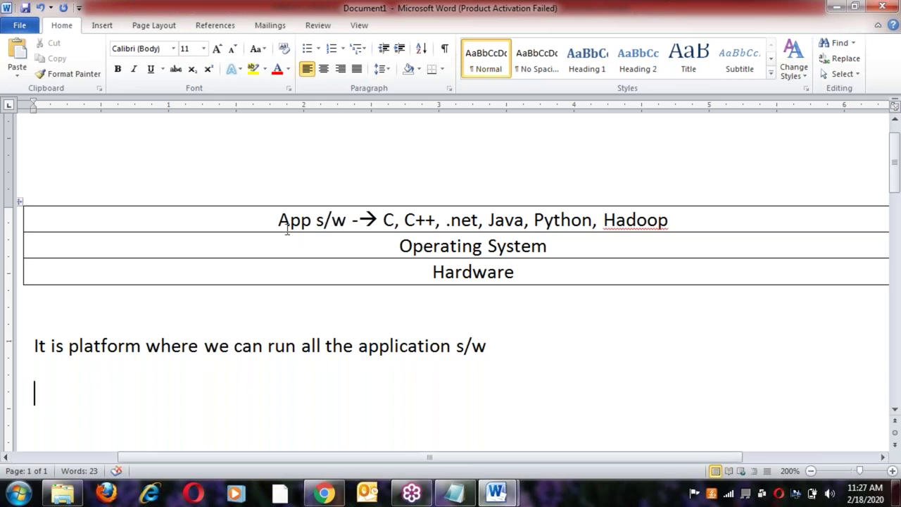
Step: Draw a small blue arrow from C toward Operating System and paste a copy above Hardware
{"action": "left_click", "coordinate": [102, 25]}
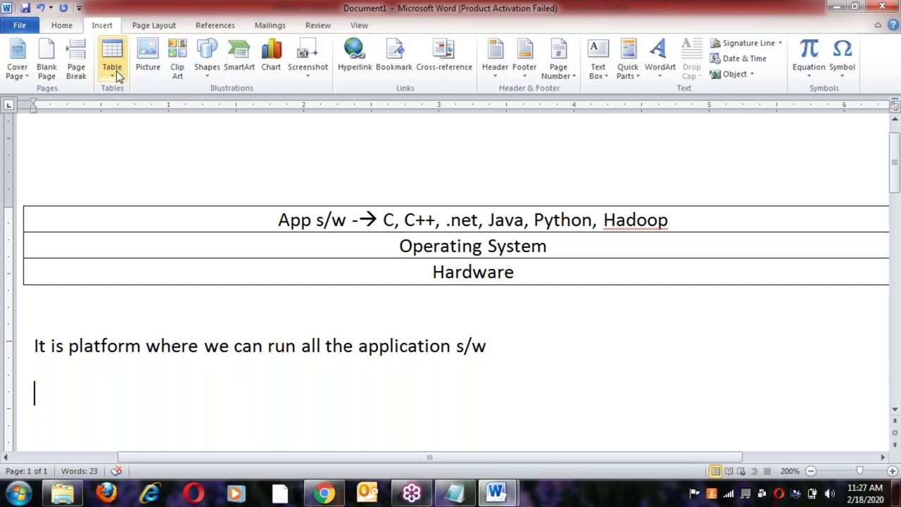
{"action": "left_click", "coordinate": [219, 78]}
{"action": "left_click", "coordinate": [229, 102]}
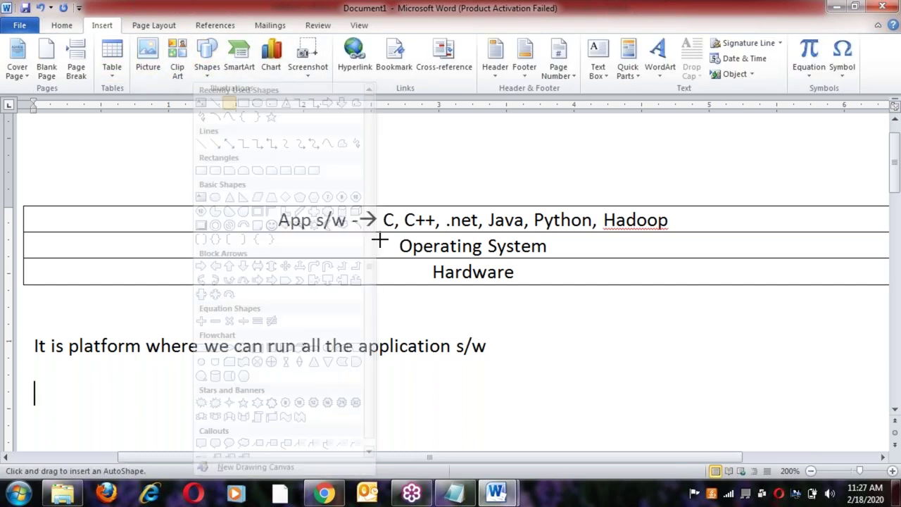
{"action": "mouse_move", "coordinate": [394, 226]}
{"action": "left_mouse_down"}
{"action": "mouse_move", "coordinate": [376, 261]}
{"action": "mouse_move", "coordinate": [382, 244]}
{"action": "left_mouse_up"}
{"action": "left_click", "coordinate": [378, 273]}
{"action": "left_click", "coordinate": [387, 237]}
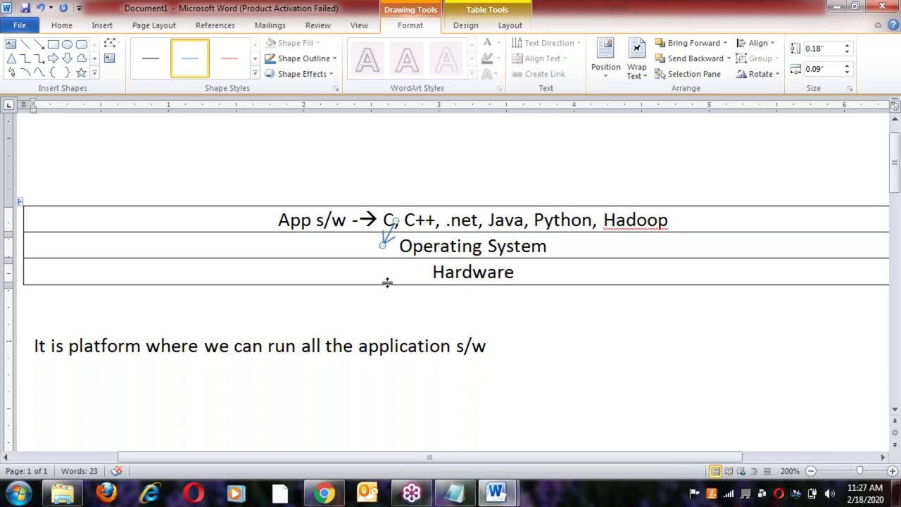
{"action": "left_click", "coordinate": [387, 271]}
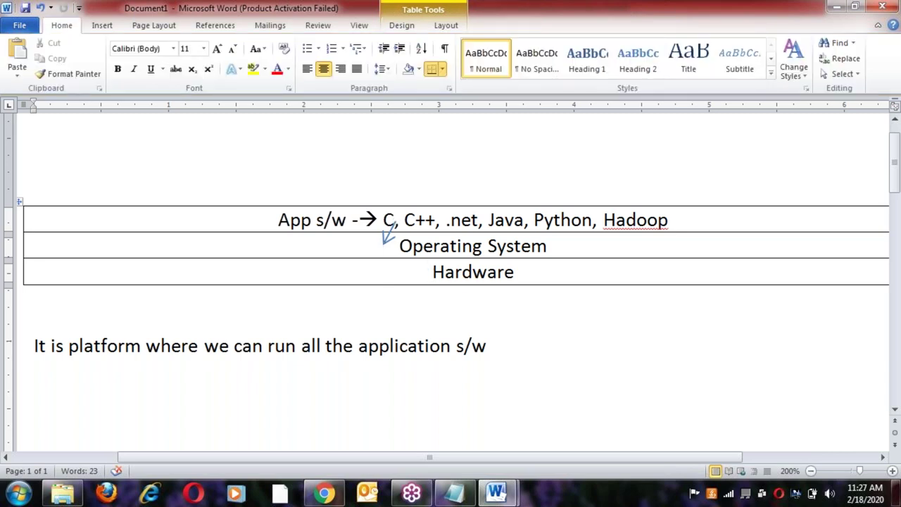
{"action": "key", "text": "ctrl+v"}
{"action": "left_click_drag", "start_coordinate": [408, 259], "coordinate": [382, 276]}
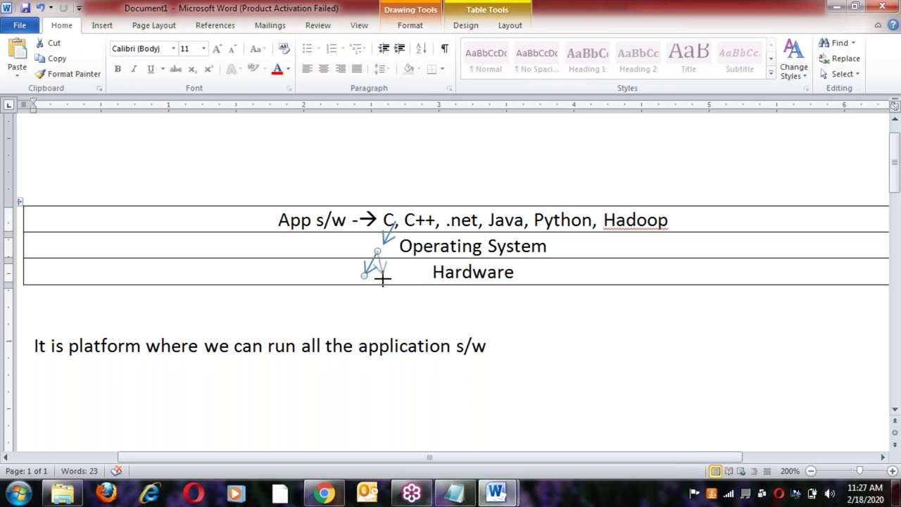
{"action": "left_click", "coordinate": [659, 224]}
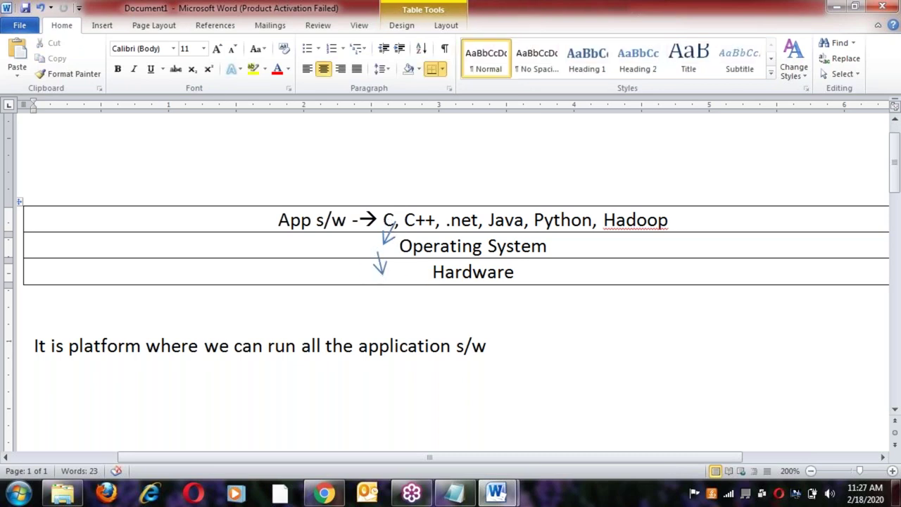
Step: Draw an upward arrow from Hardware to Operating System and place a copy toward App s/w
{"action": "left_click", "coordinate": [395, 272]}
{"action": "left_click", "coordinate": [102, 26]}
{"action": "left_click", "coordinate": [211, 75]}
{"action": "left_click", "coordinate": [229, 107]}
{"action": "left_click_drag", "start_coordinate": [313, 268], "coordinate": [344, 245]}
{"action": "left_click", "coordinate": [336, 294]}
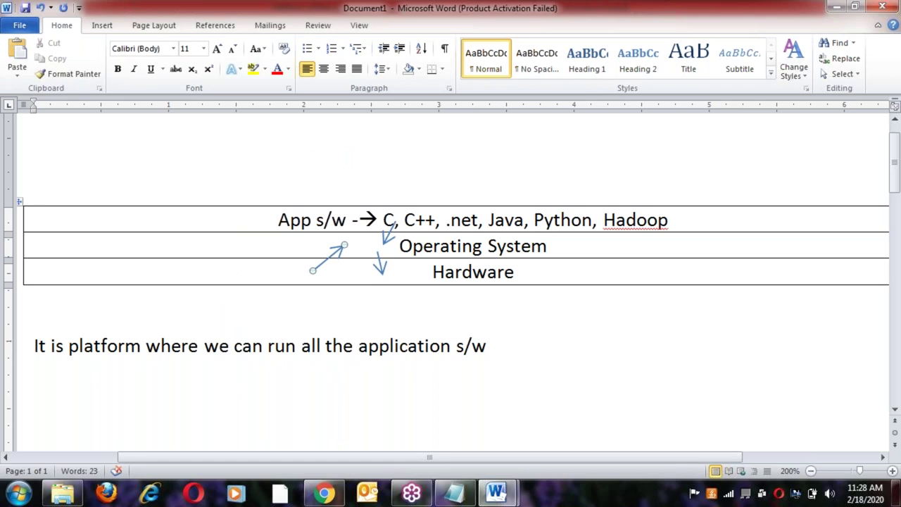
{"action": "left_click", "coordinate": [334, 254]}
{"action": "key", "text": "Escape"}
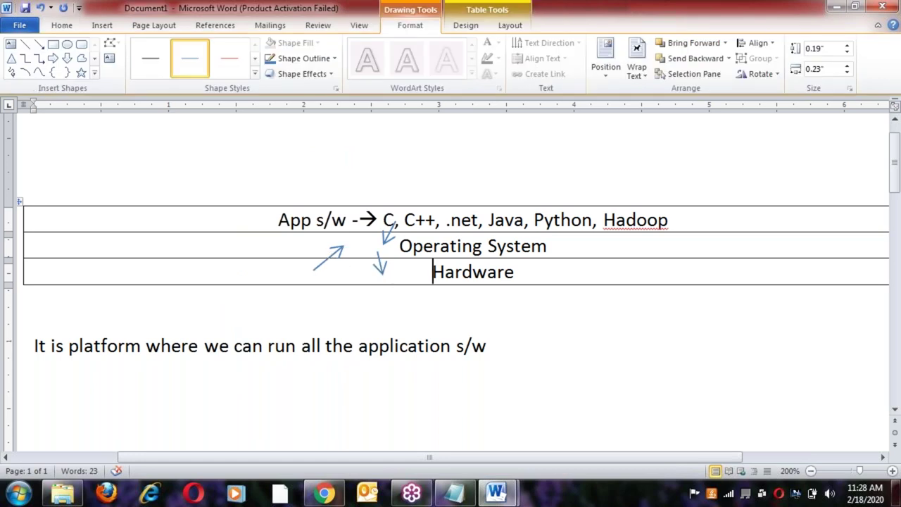
{"action": "key", "text": "ctrl+v"}
{"action": "left_click_drag", "start_coordinate": [352, 281], "coordinate": [366, 233]}
{"action": "left_click", "coordinate": [354, 278]}
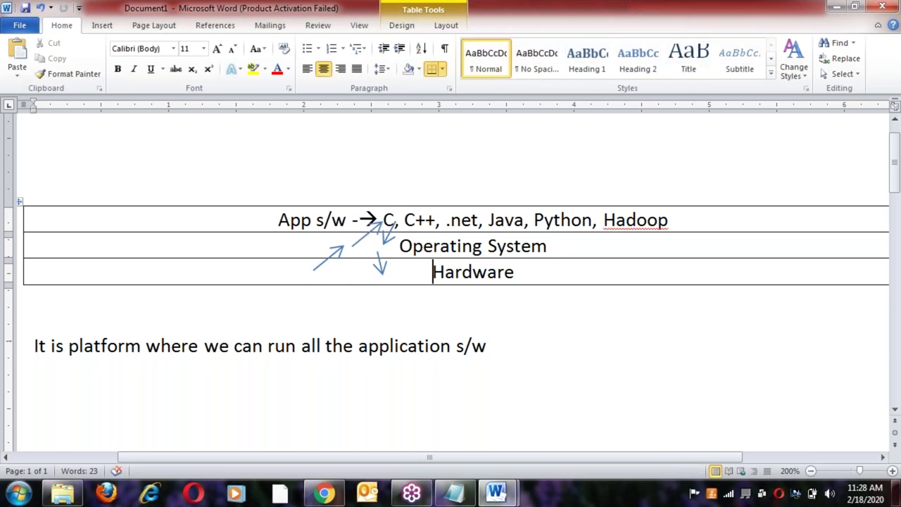
Step: Draw a freehand Scribble curve to the left of the App s/w row
{"action": "left_click", "coordinate": [386, 218]}
{"action": "left_click", "coordinate": [397, 244]}
{"action": "left_click", "coordinate": [398, 271]}
{"action": "left_click", "coordinate": [371, 230]}
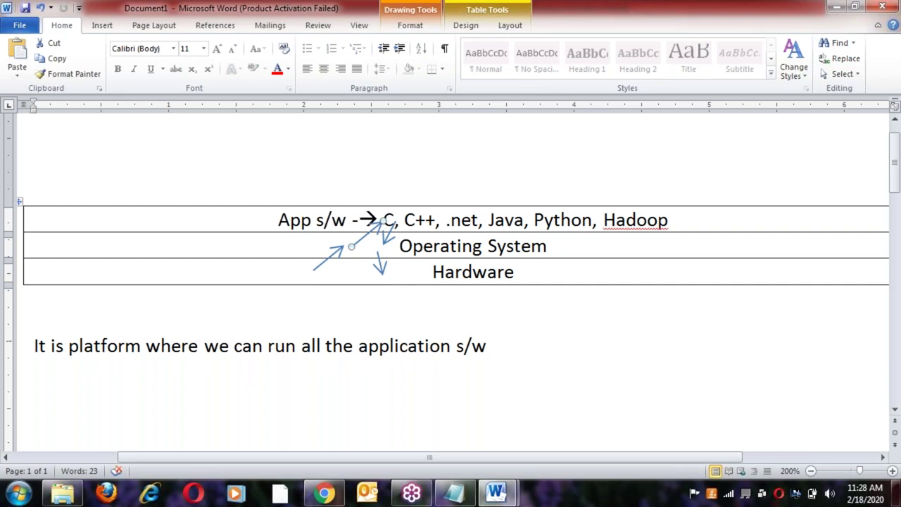
{"action": "left_click", "coordinate": [102, 25]}
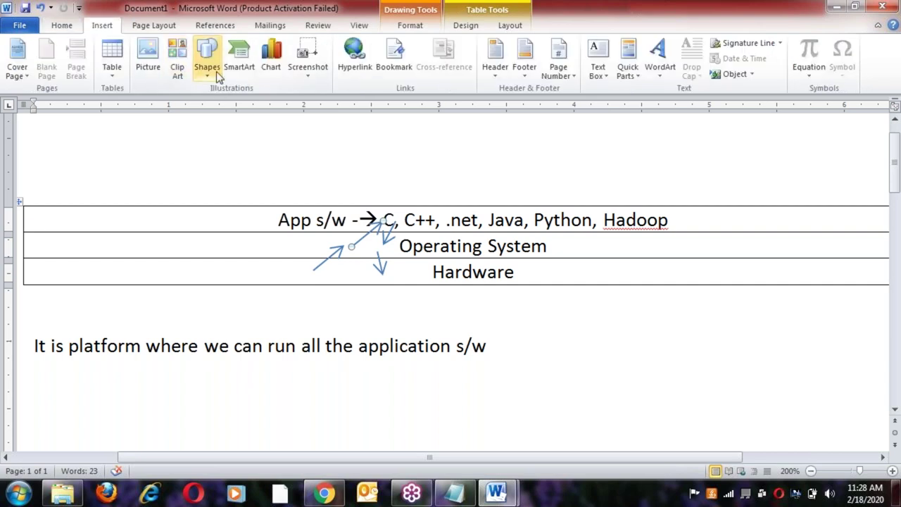
{"action": "left_click", "coordinate": [207, 70]}
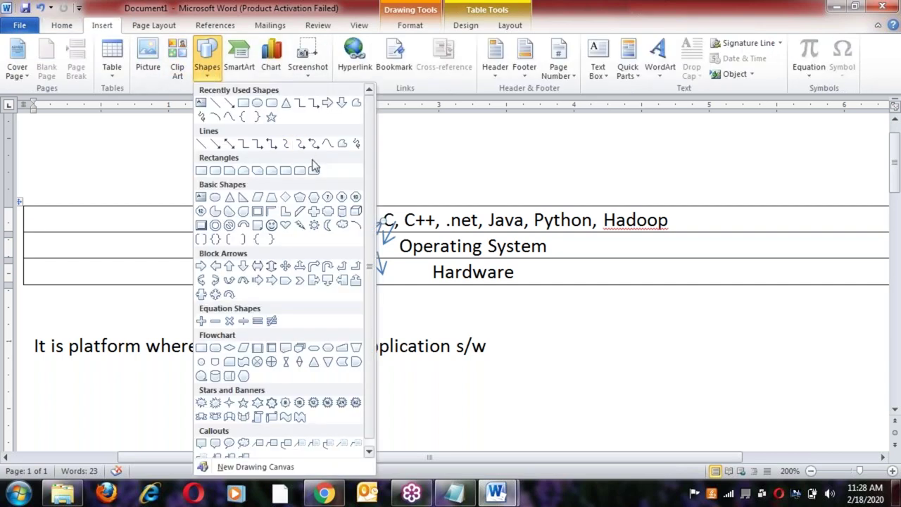
{"action": "left_click", "coordinate": [357, 143]}
{"action": "mouse_move", "coordinate": [278, 219]}
{"action": "left_mouse_down"}
{"action": "mouse_move", "coordinate": [232, 254]}
{"action": "mouse_move", "coordinate": [265, 277]}
{"action": "left_mouse_up"}
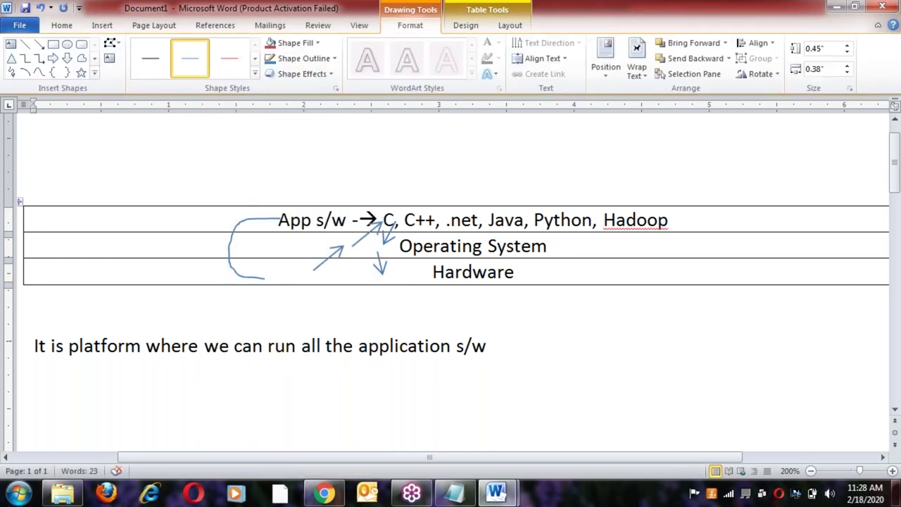
{"action": "left_click", "coordinate": [254, 253]}
Step: Add two more Scribble strokes along the table's left side and across the Hardware row
{"action": "left_click", "coordinate": [101, 25]}
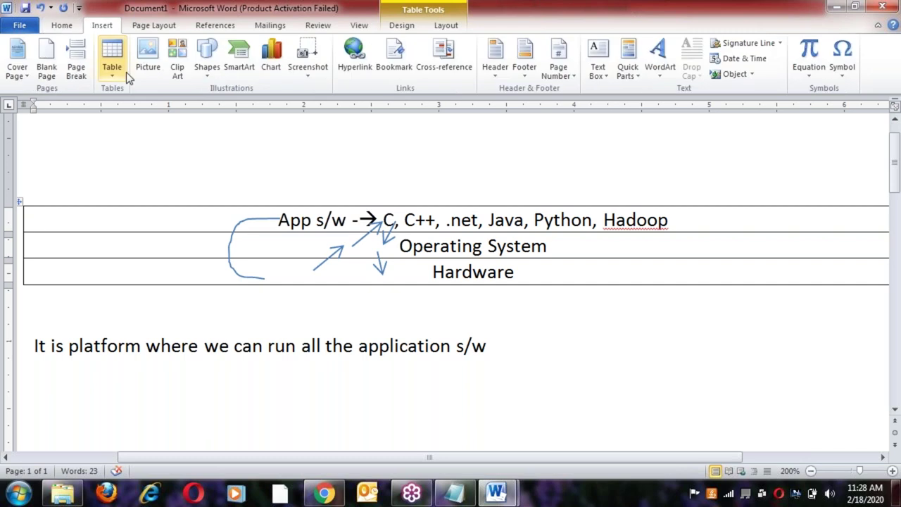
{"action": "left_click", "coordinate": [205, 70]}
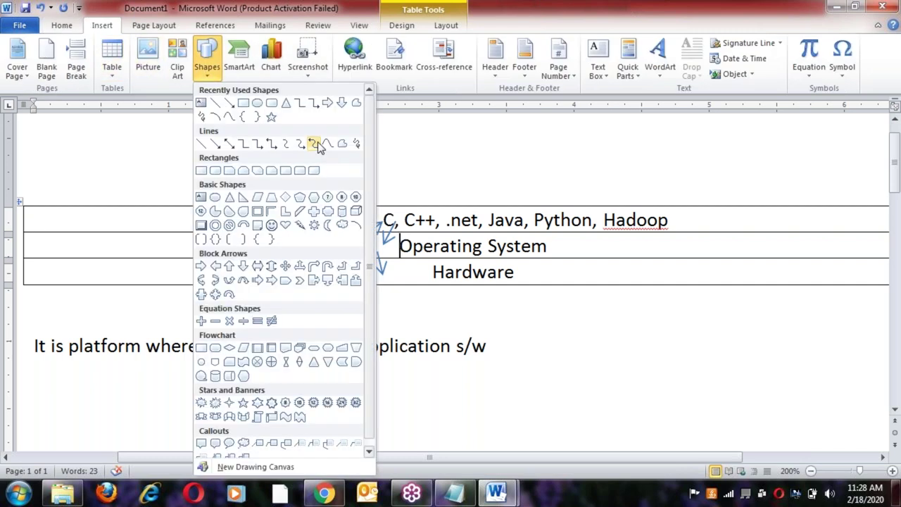
{"action": "left_click", "coordinate": [355, 145]}
{"action": "mouse_move", "coordinate": [203, 231]}
{"action": "left_mouse_down"}
{"action": "mouse_move", "coordinate": [260, 255]}
{"action": "mouse_move", "coordinate": [228, 255]}
{"action": "mouse_move", "coordinate": [220, 278]}
{"action": "mouse_move", "coordinate": [252, 268]}
{"action": "mouse_move", "coordinate": [229, 219]}
{"action": "left_mouse_up"}
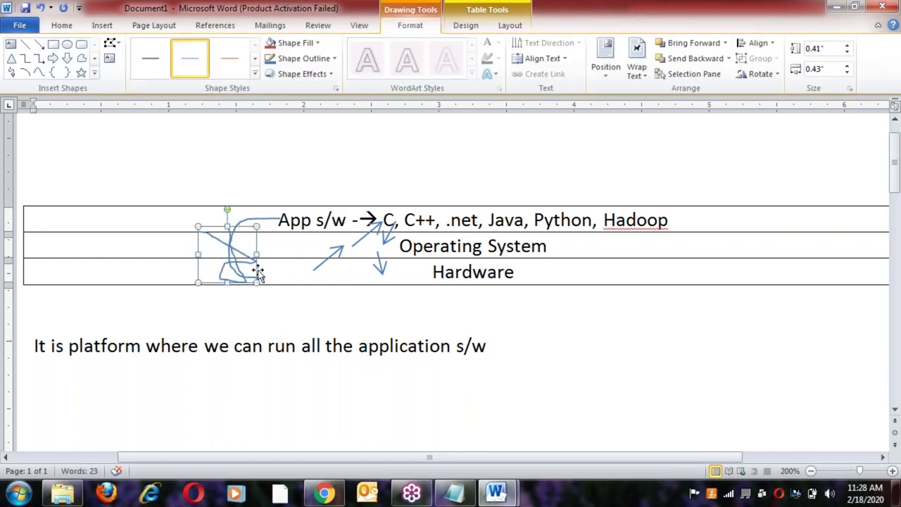
{"action": "left_click", "coordinate": [327, 257]}
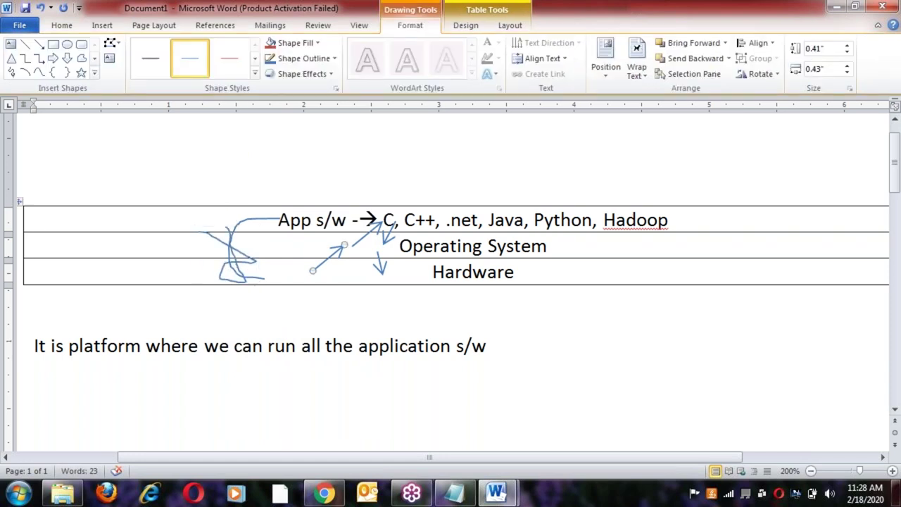
{"action": "left_click", "coordinate": [101, 26]}
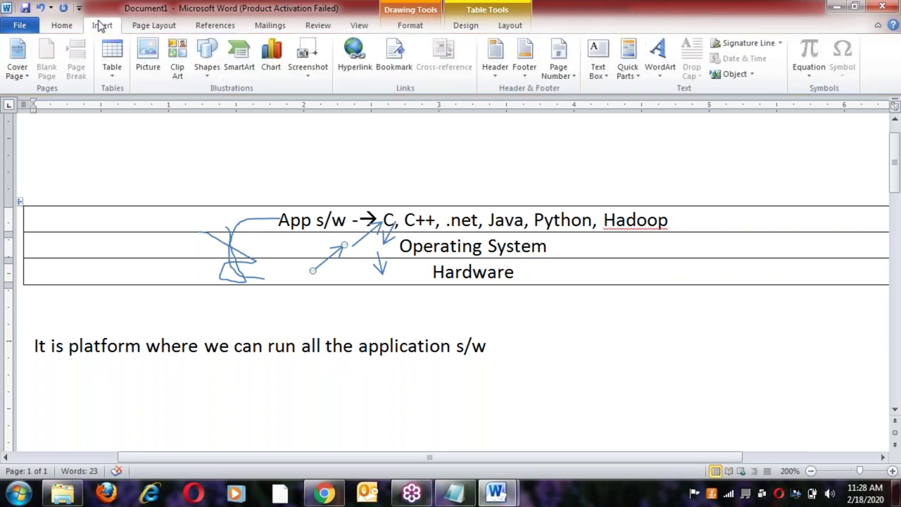
{"action": "left_click", "coordinate": [208, 71]}
{"action": "left_click", "coordinate": [357, 144]}
{"action": "mouse_move", "coordinate": [233, 232]}
{"action": "left_mouse_down"}
{"action": "mouse_move", "coordinate": [241, 277]}
{"action": "mouse_move", "coordinate": [211, 260]}
{"action": "mouse_move", "coordinate": [331, 274]}
{"action": "mouse_move", "coordinate": [331, 257]}
{"action": "left_mouse_up"}
{"action": "left_click", "coordinate": [310, 299]}
{"action": "left_click", "coordinate": [293, 219]}
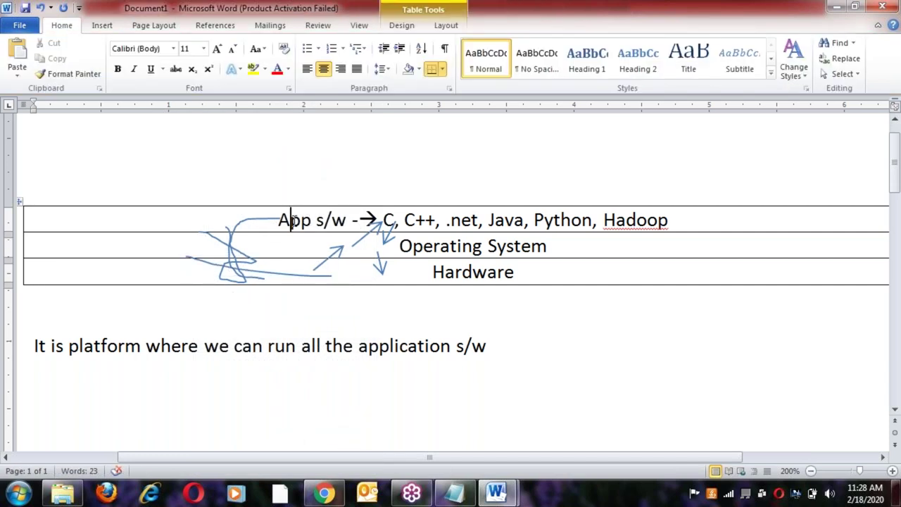
{"action": "left_click", "coordinate": [434, 278]}
Step: Select and review the App s/w, Operating System and Hardware row texts in the table
{"action": "left_click", "coordinate": [317, 220]}
{"action": "left_click", "coordinate": [331, 278]}
{"action": "left_click", "coordinate": [522, 275]}
{"action": "left_click", "coordinate": [291, 222]}
{"action": "triple_click", "coordinate": [675, 223]}
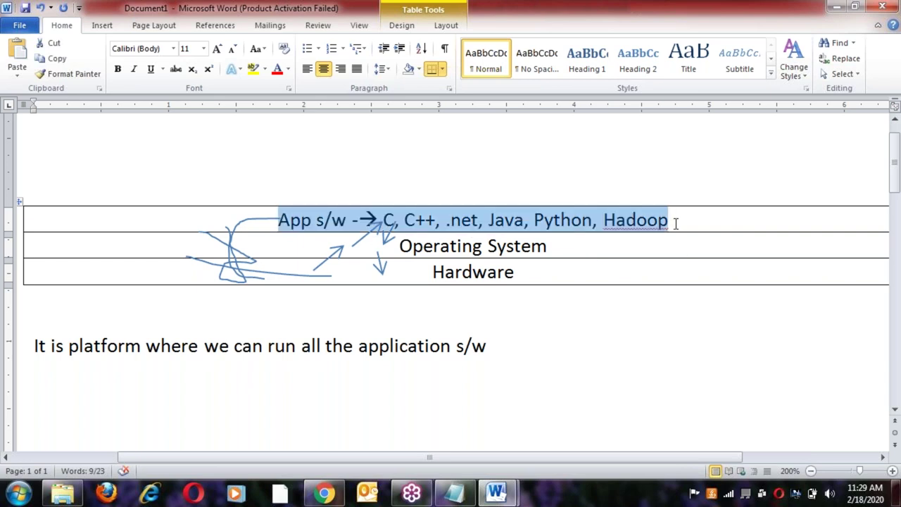
{"action": "left_click", "coordinate": [429, 271]}
{"action": "left_click", "coordinate": [401, 246]}
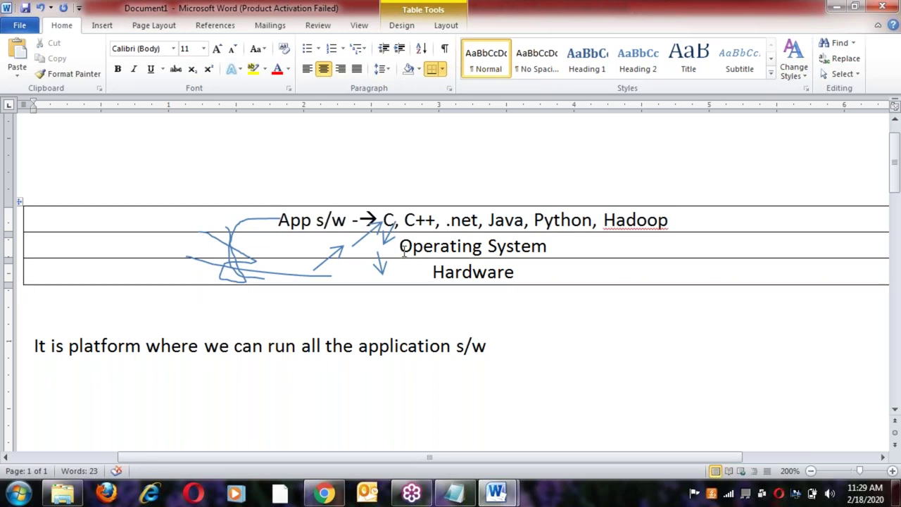
{"action": "left_click", "coordinate": [564, 246], "text": "shift"}
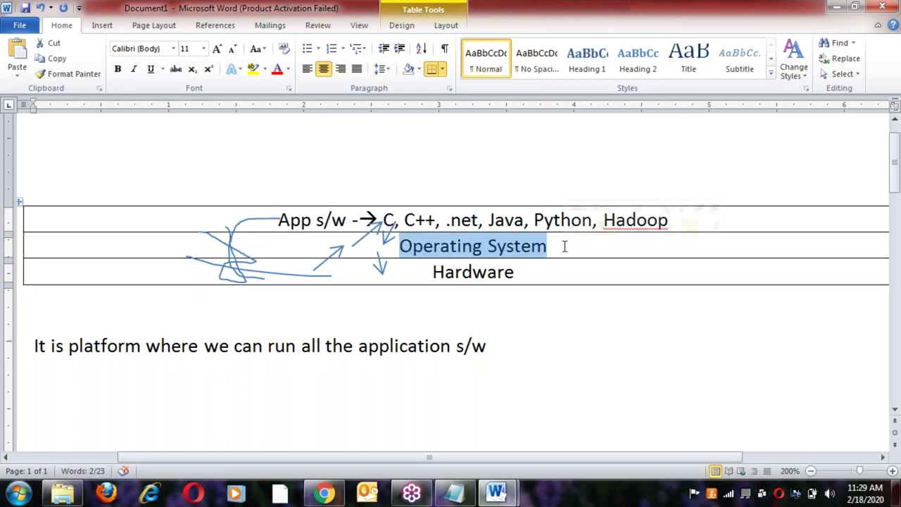
Step: After the first sentence, add the line 'It is an interface b/w application s/w and Hardware'
{"action": "left_click", "coordinate": [498, 349]}
{"action": "key", "text": "Return"}
{"action": "type", "text": "It is an"}
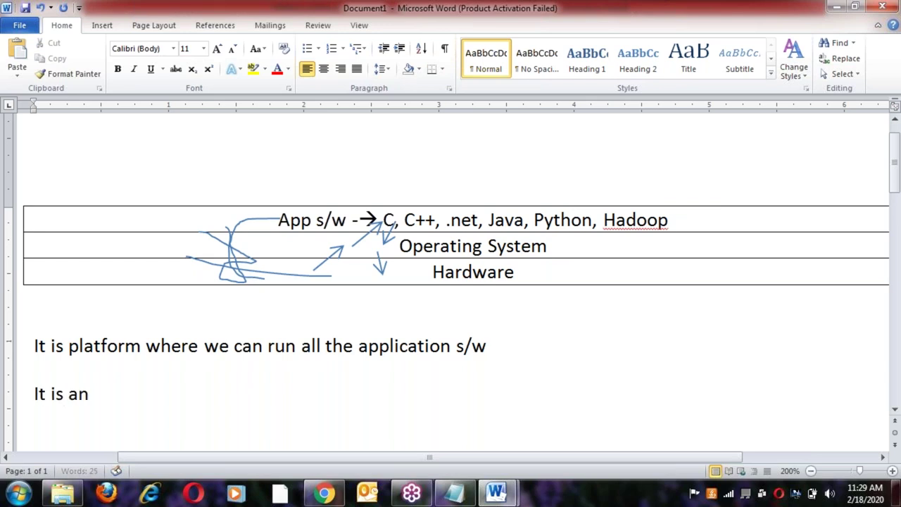
{"action": "type", "text": " interface"}
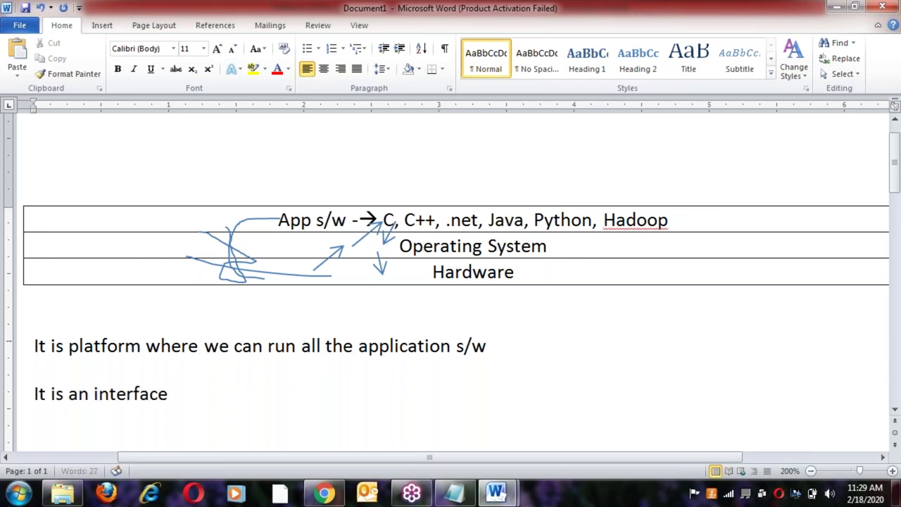
{"action": "type", "text": " b/w "}
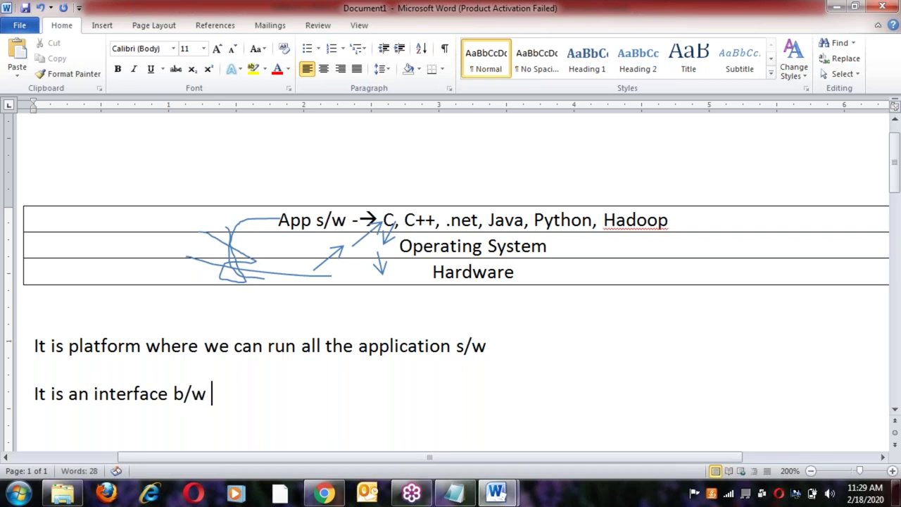
{"action": "type", "text": "application s/w"}
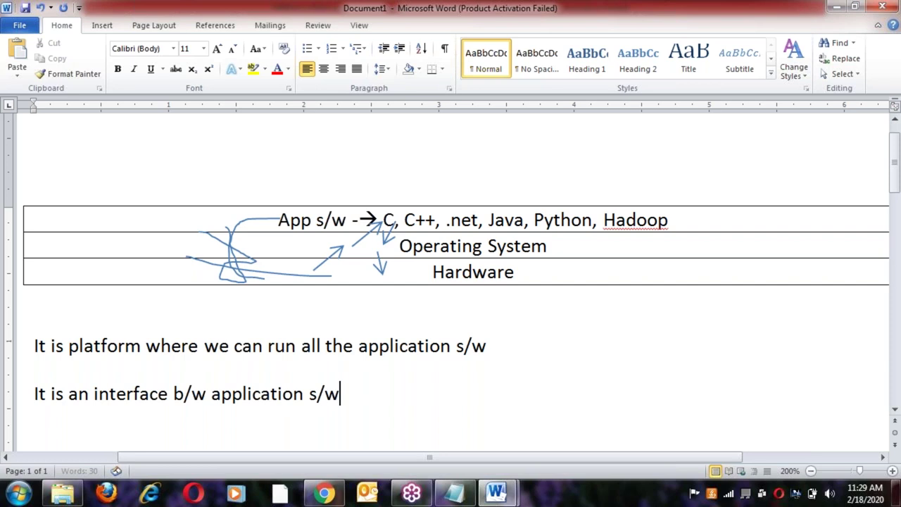
{"action": "type", "text": " and Hardw"}
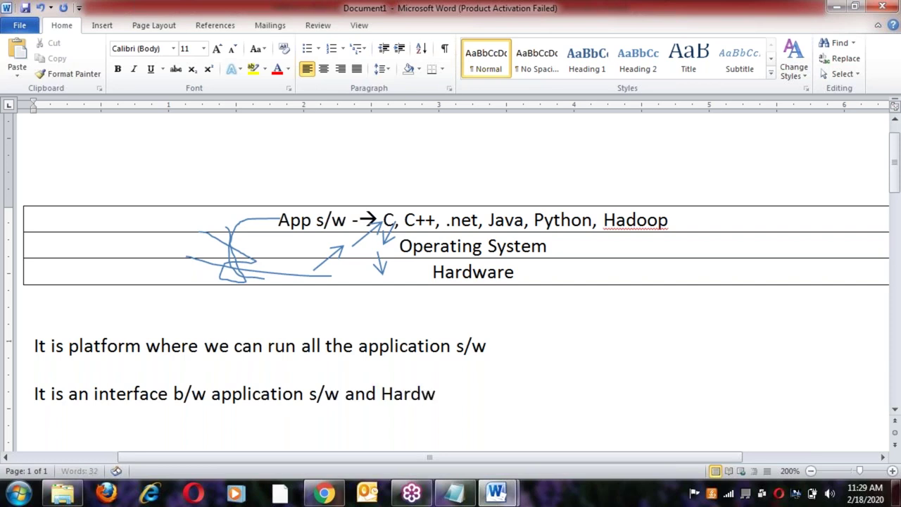
{"action": "type", "text": "are"}
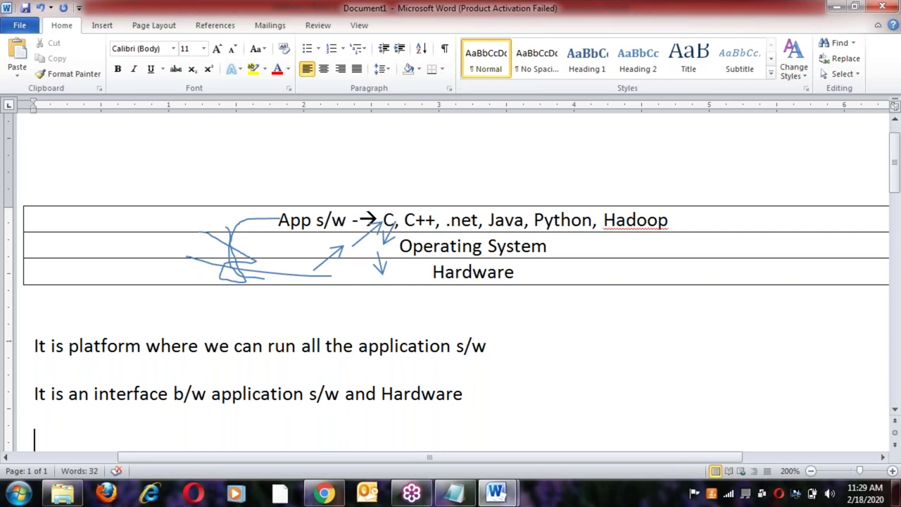
{"action": "left_click", "coordinate": [129, 347]}
Step: Insert 'a' before 'platform' in the first definition, then go over both sentences
{"action": "left_click", "coordinate": [64, 346]}
{"action": "type", "text": "a"}
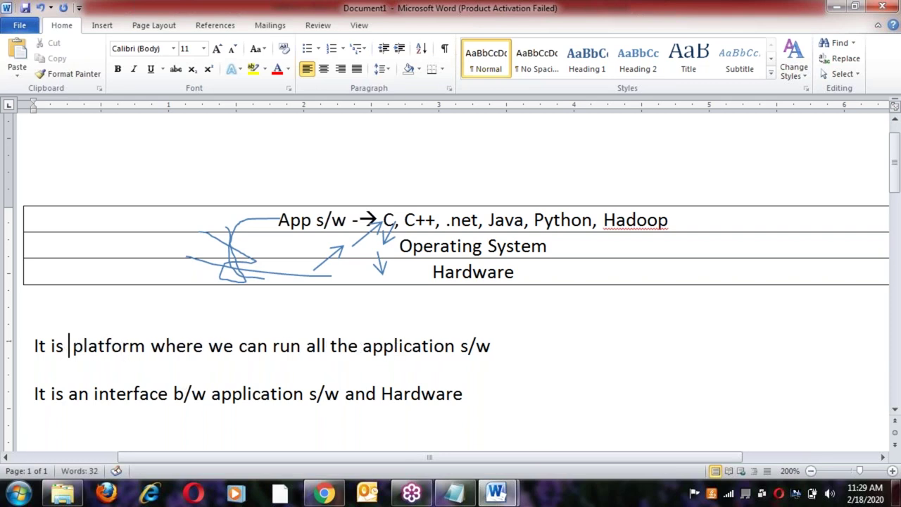
{"action": "left_click", "coordinate": [289, 346]}
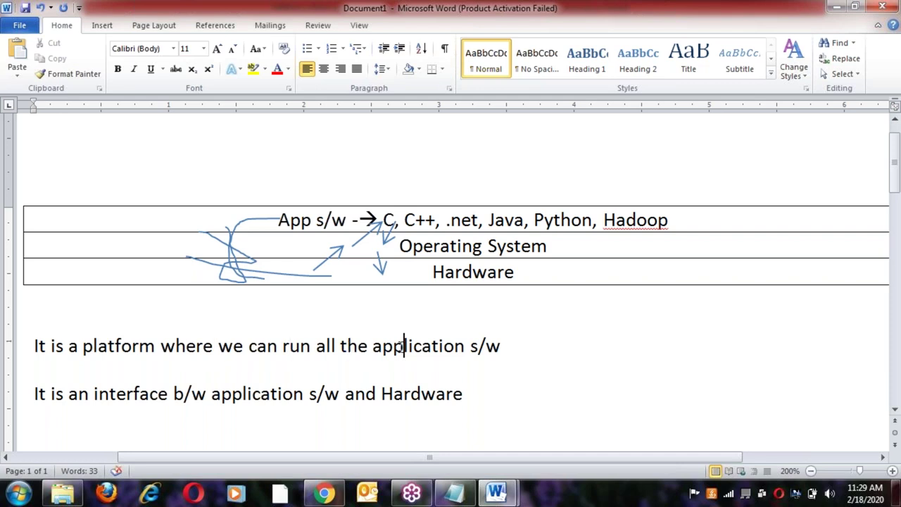
{"action": "left_click", "coordinate": [610, 364]}
{"action": "left_click", "coordinate": [128, 394]}
{"action": "left_click", "coordinate": [253, 392]}
{"action": "left_click", "coordinate": [327, 393]}
{"action": "left_click", "coordinate": [366, 393]}
{"action": "left_click", "coordinate": [380, 393]}
{"action": "left_click", "coordinate": [495, 389]}
Step: Append '--> I/O lib' after Operating System and highlight each table row's text
{"action": "left_click", "coordinate": [565, 246]}
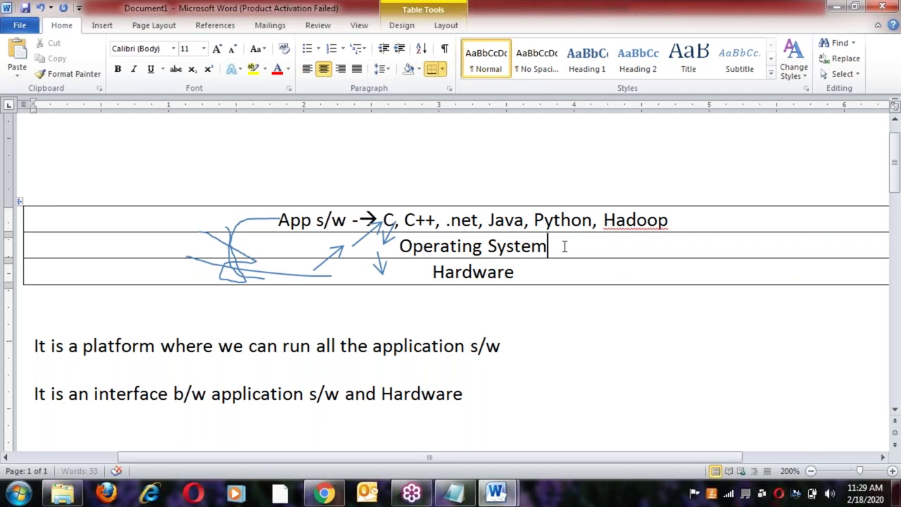
{"action": "type", "text": "--"}
{"action": "type", "text": "> "}
{"action": "type", "text": "I/O"}
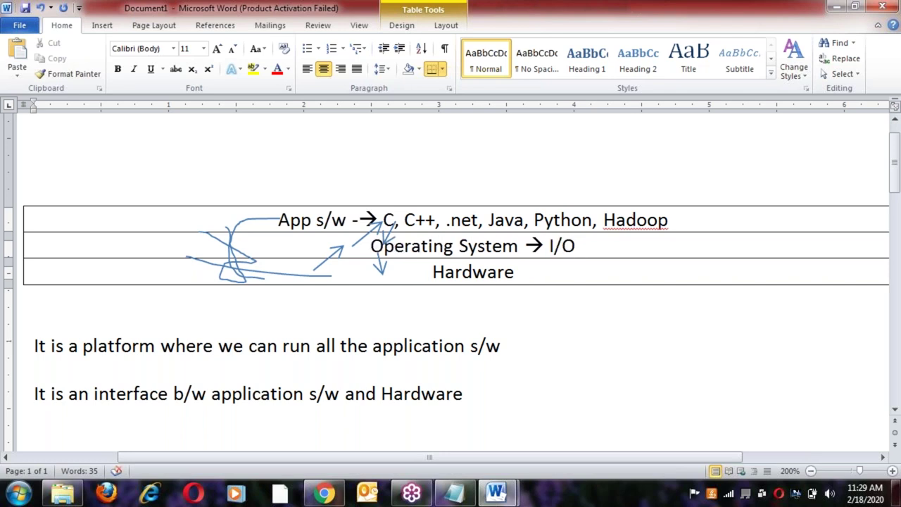
{"action": "type", "text": " lib"}
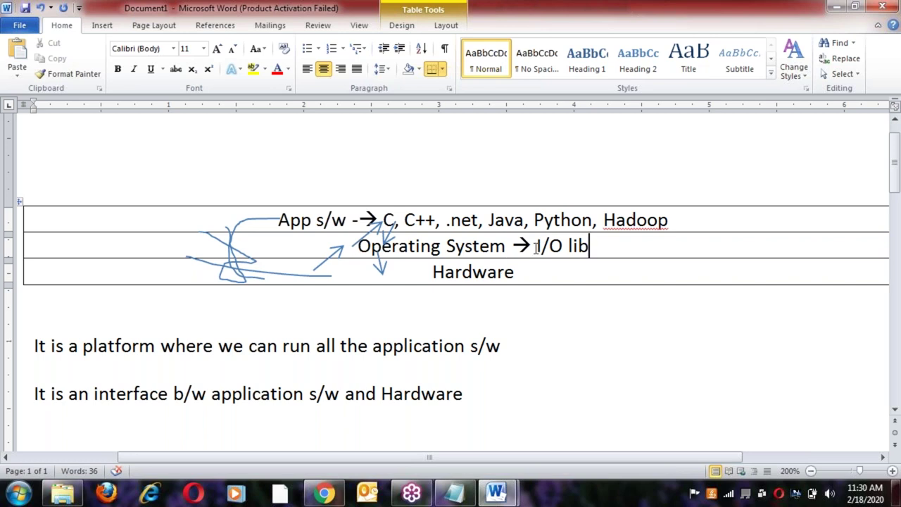
{"action": "left_click_drag", "start_coordinate": [537, 247], "coordinate": [587, 253]}
{"action": "left_click_drag", "start_coordinate": [279, 220], "coordinate": [624, 224]}
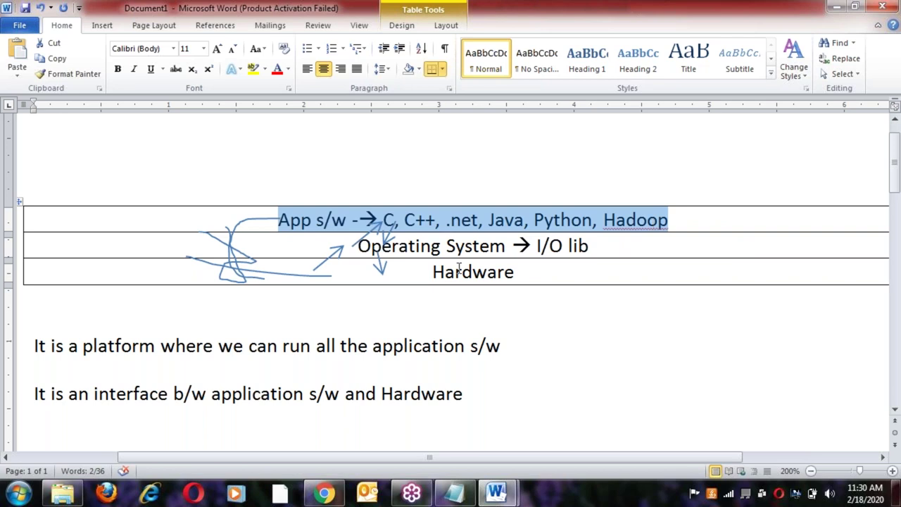
{"action": "left_click_drag", "start_coordinate": [430, 271], "coordinate": [527, 273]}
{"action": "left_click", "coordinate": [526, 274]}
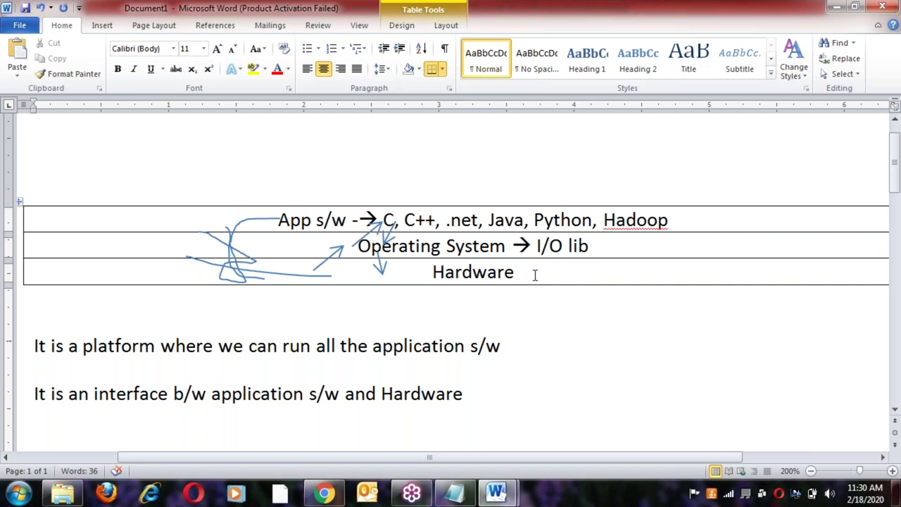
Step: Add the line 'Every OS contains lib to communicate b/w App s/w and Hardware' after the second definition
{"action": "left_click", "coordinate": [489, 400]}
{"action": "key", "text": "Return"}
{"action": "type", "text": "e"}
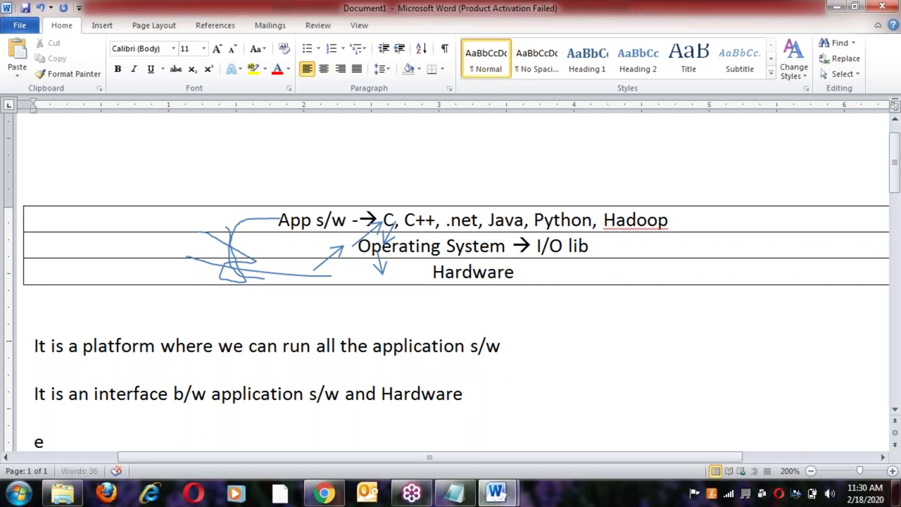
{"action": "type", "text": "very OS h"}
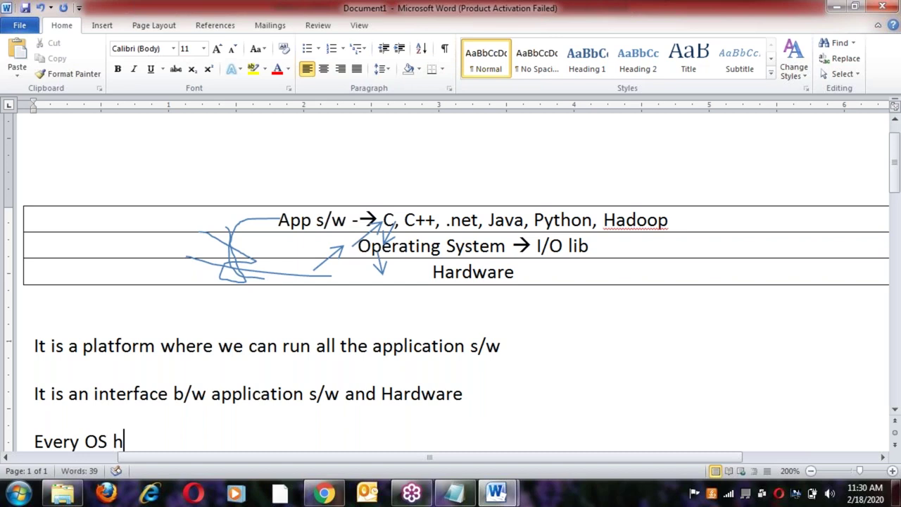
{"action": "key", "text": "BackSpace"}
{"action": "type", "text": "contains lib to communicate "}
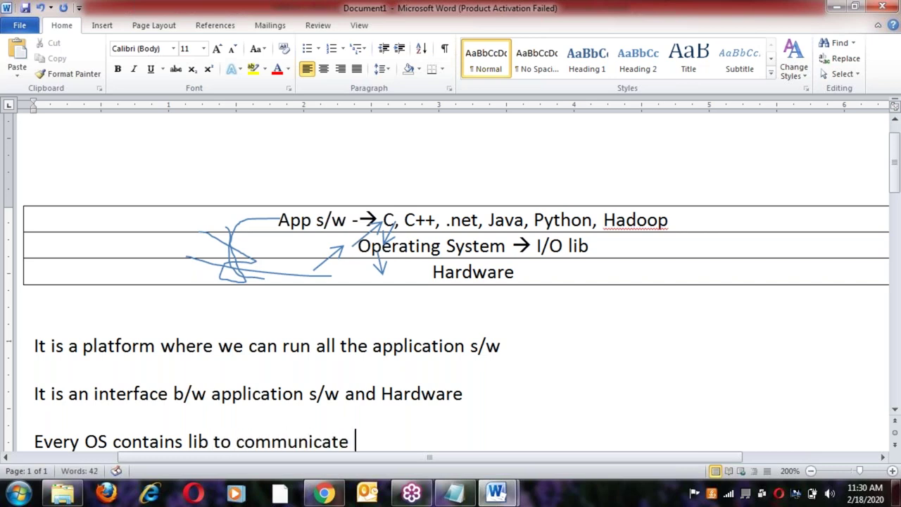
{"action": "type", "text": "b/w App s/w"}
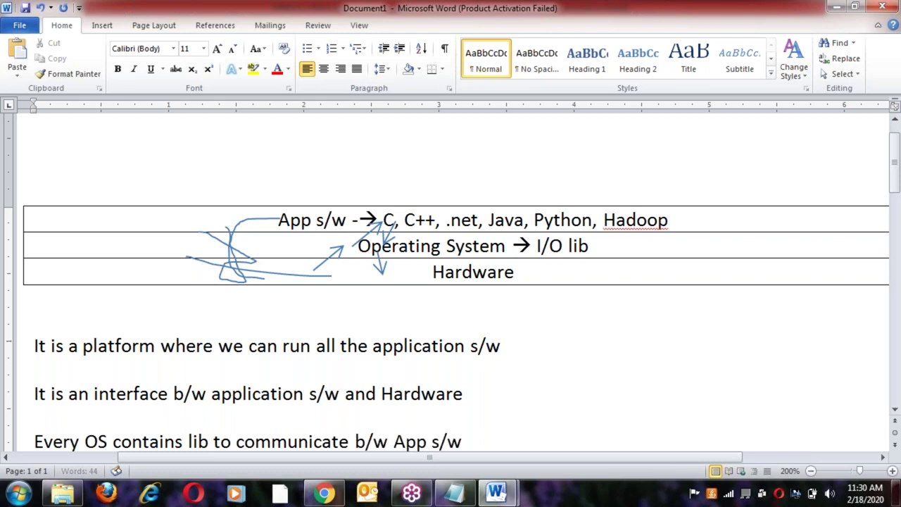
{"action": "type", "text": " and H"}
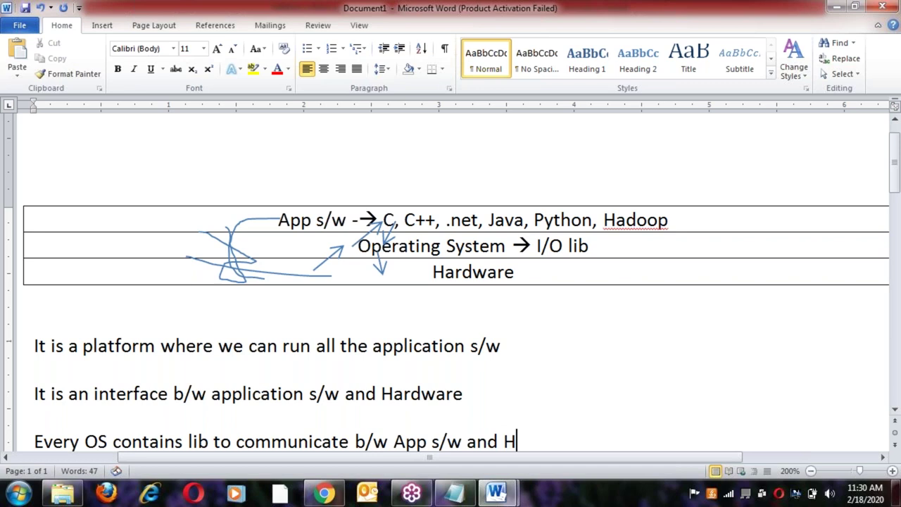
{"action": "type", "text": "ardware"}
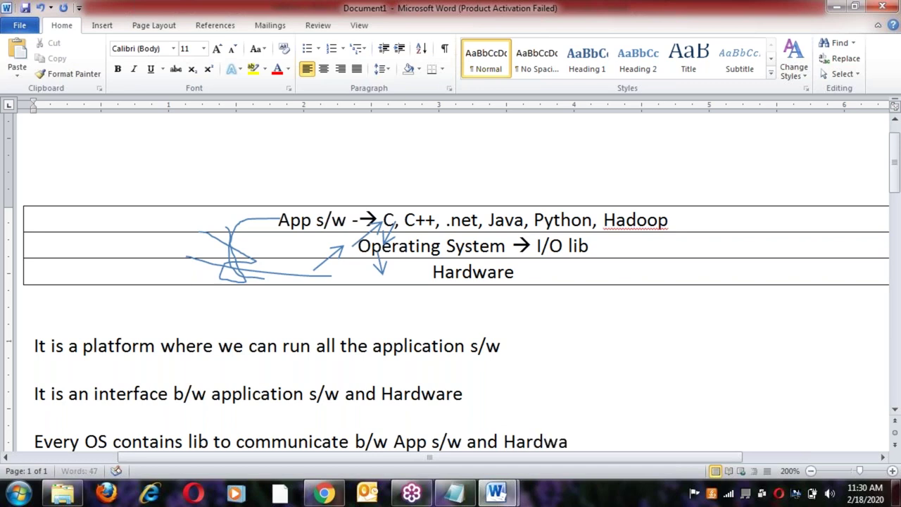
{"action": "key", "text": "Return"}
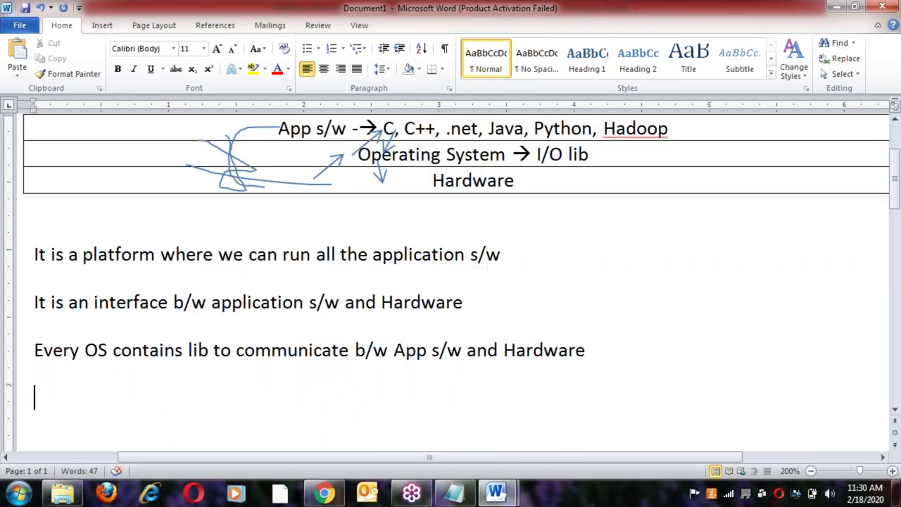
{"action": "left_click", "coordinate": [495, 495]}
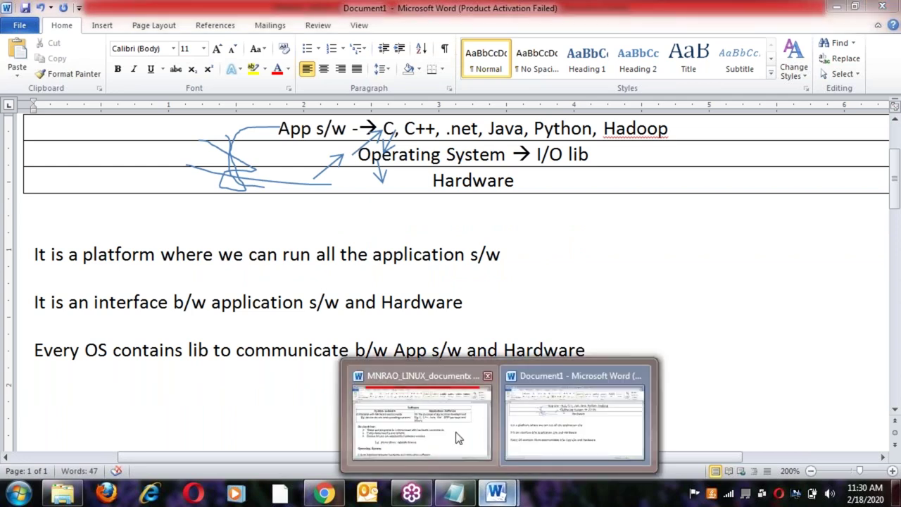
Step: In the Linux document, highlight its three OS definition sentences and the layered OS diagram
{"action": "left_click", "coordinate": [456, 438]}
{"action": "scroll", "coordinate": [115, 378], "scroll_direction": "down", "scroll_amount": 4}
{"action": "left_click_drag", "start_coordinate": [35, 294], "coordinate": [480, 297]}
{"action": "left_click", "coordinate": [481, 297]}
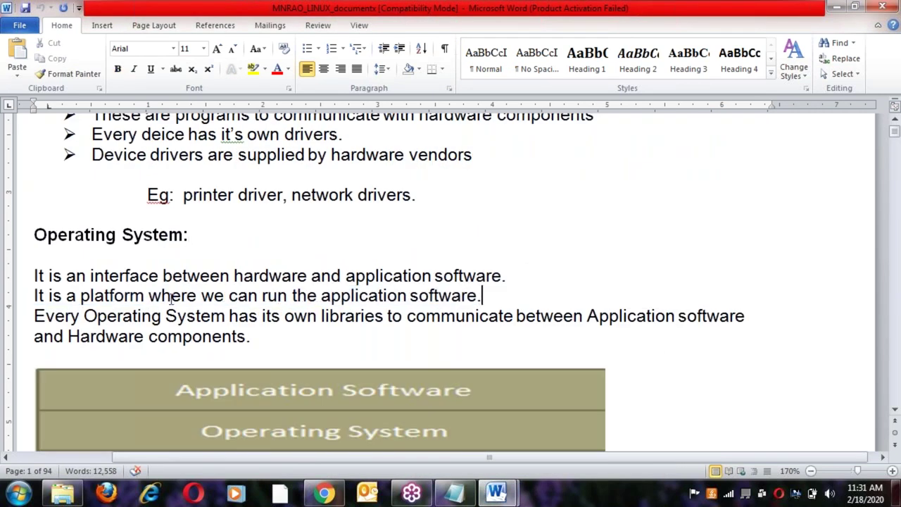
{"action": "left_click_drag", "start_coordinate": [35, 275], "coordinate": [518, 277]}
{"action": "left_click", "coordinate": [519, 278]}
{"action": "left_click_drag", "start_coordinate": [33, 316], "coordinate": [685, 325]}
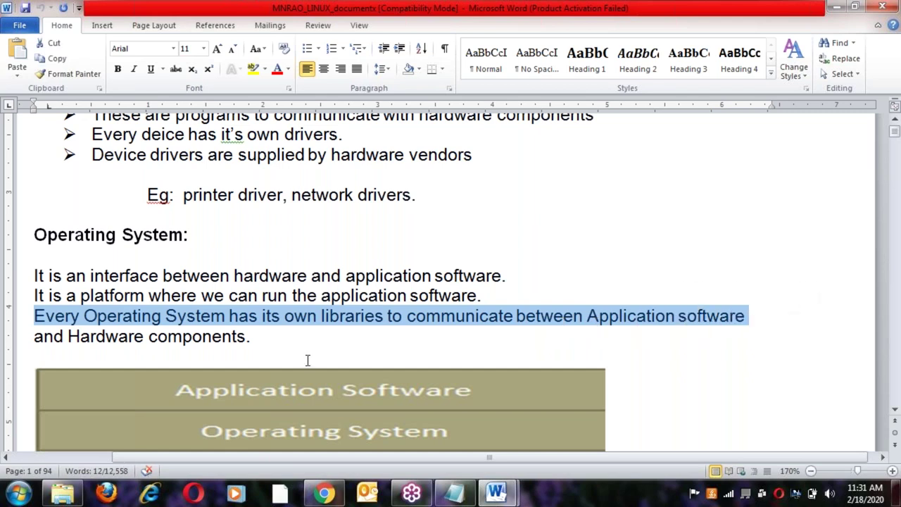
{"action": "left_click", "coordinate": [279, 343]}
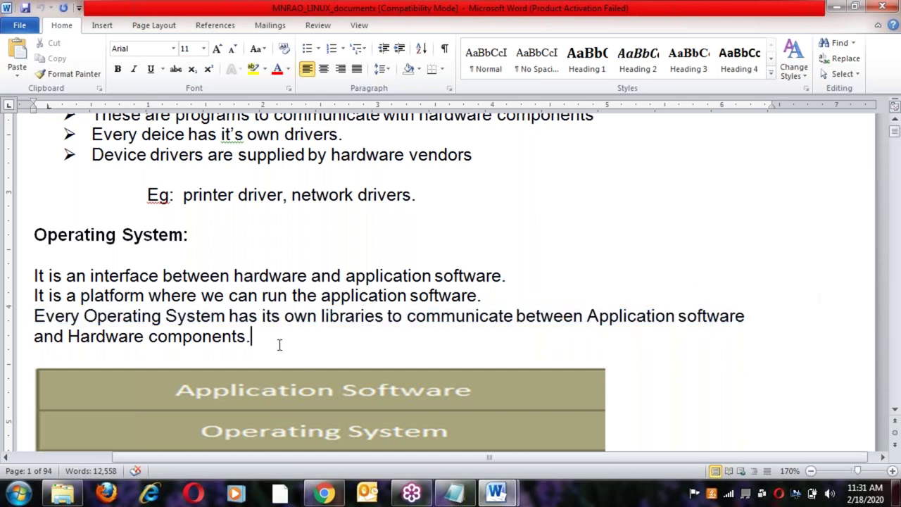
{"action": "scroll", "coordinate": [279, 344], "scroll_direction": "down", "scroll_amount": 3}
{"action": "left_click", "coordinate": [289, 318]}
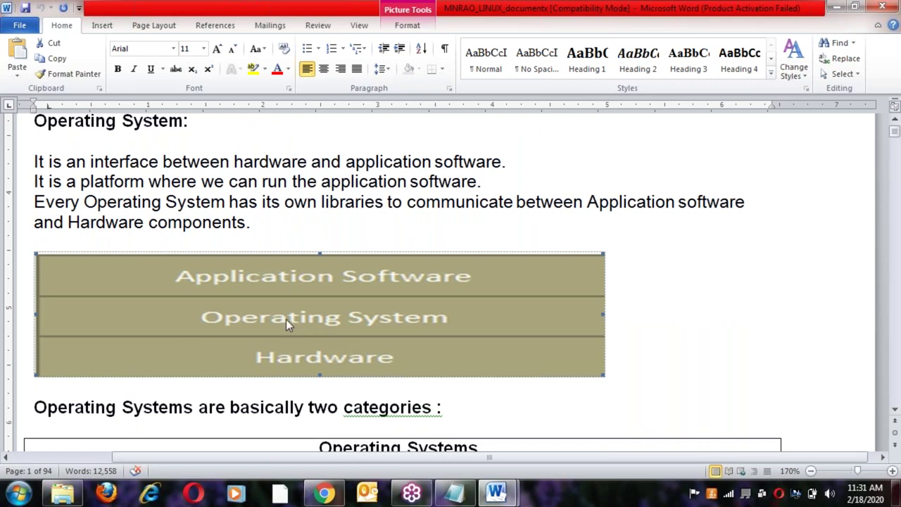
{"action": "left_click", "coordinate": [267, 223]}
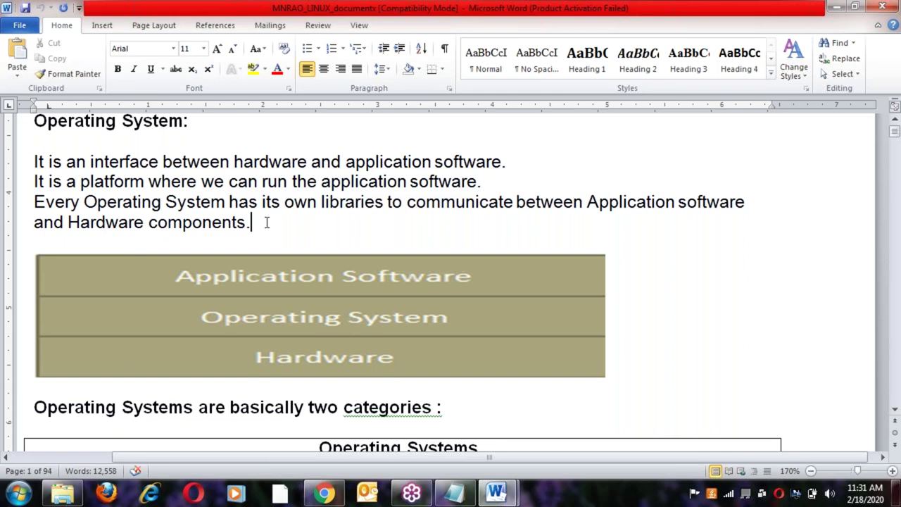
Step: Review the Software definition and the System vs Application Software table headings
{"action": "scroll", "coordinate": [232, 222], "scroll_direction": "up", "scroll_amount": 2}
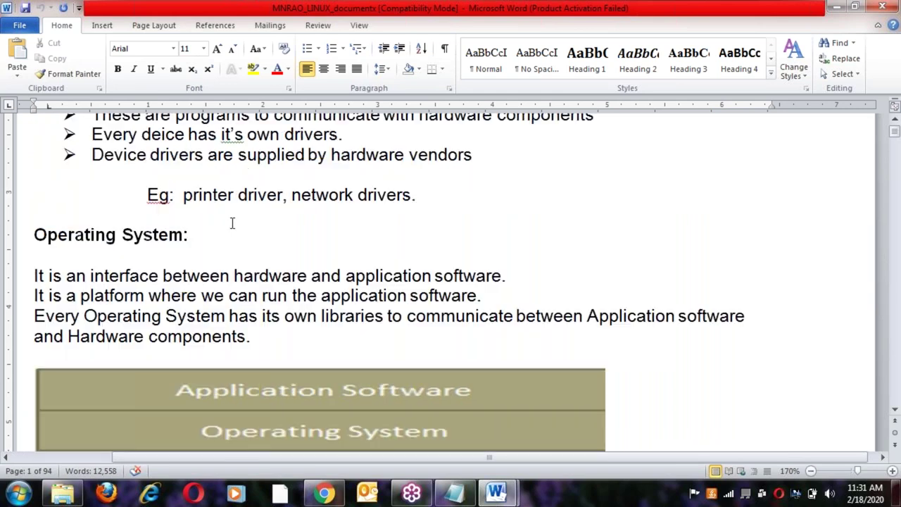
{"action": "scroll", "coordinate": [232, 222], "scroll_direction": "up", "scroll_amount": 4}
{"action": "scroll", "coordinate": [232, 223], "scroll_direction": "up", "scroll_amount": 3}
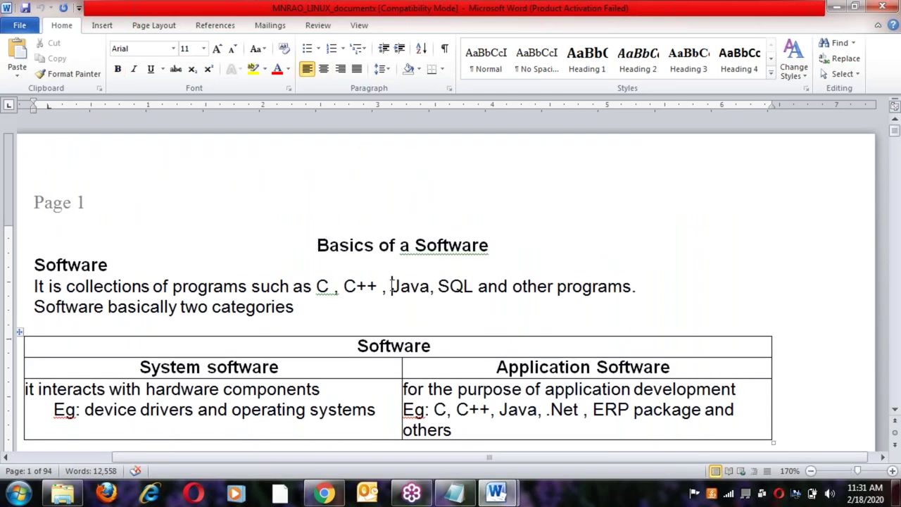
{"action": "left_click", "coordinate": [365, 286]}
{"action": "scroll", "coordinate": [528, 286], "scroll_direction": "down", "scroll_amount": 2}
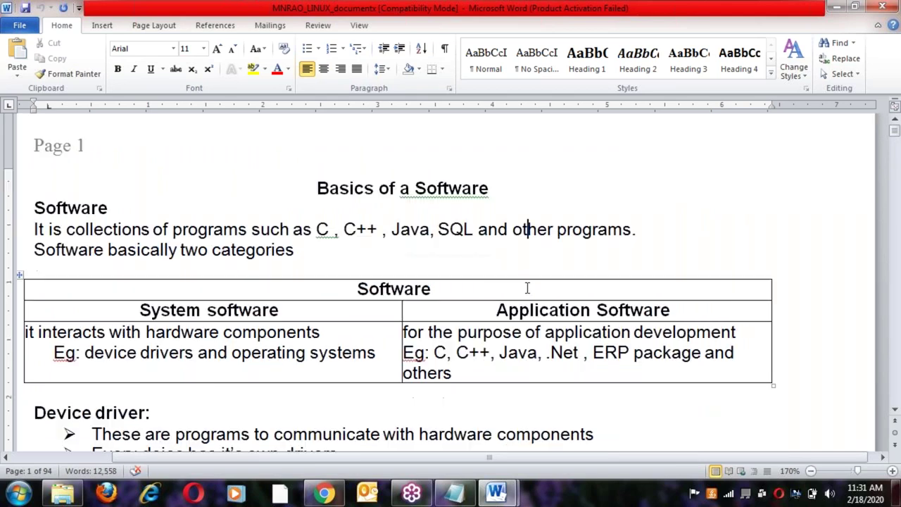
{"action": "left_click", "coordinate": [458, 235]}
{"action": "left_click", "coordinate": [272, 253]}
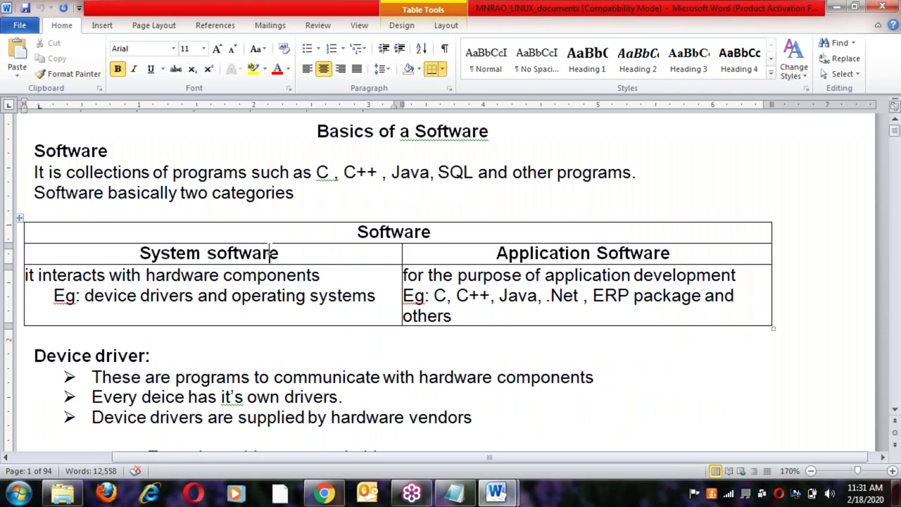
{"action": "left_click", "coordinate": [699, 256]}
{"action": "left_click", "coordinate": [489, 254]}
{"action": "left_click", "coordinate": [467, 315], "text": "shift"}
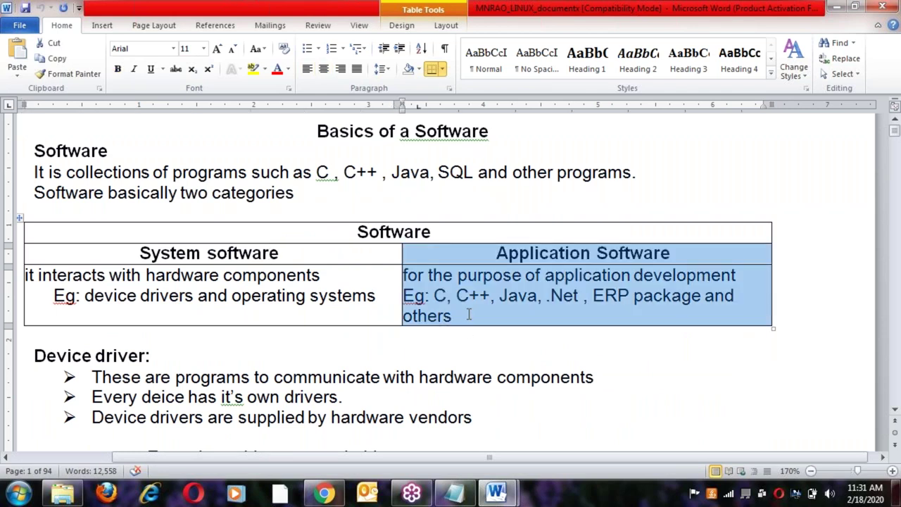
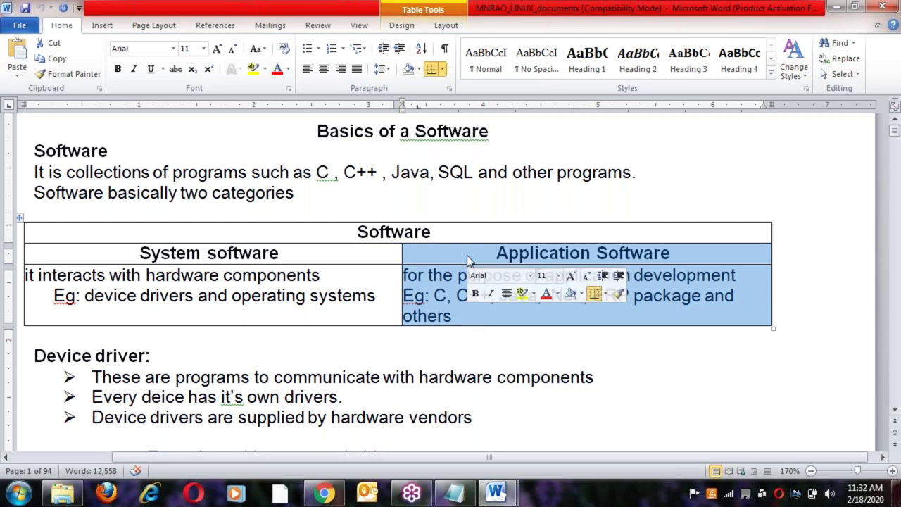
Step: Repeatedly highlight the System software header to emphasise it
{"action": "left_click", "coordinate": [127, 252]}
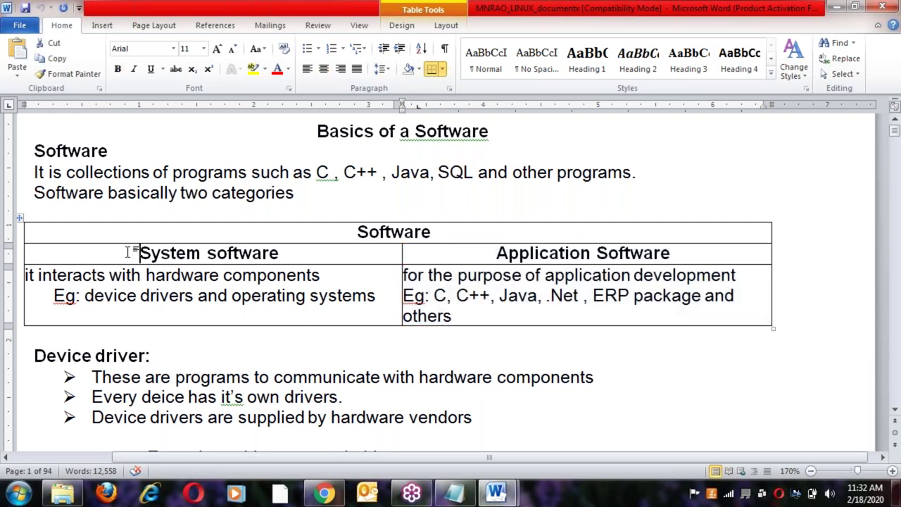
{"action": "left_click_drag", "start_coordinate": [127, 251], "coordinate": [316, 251]}
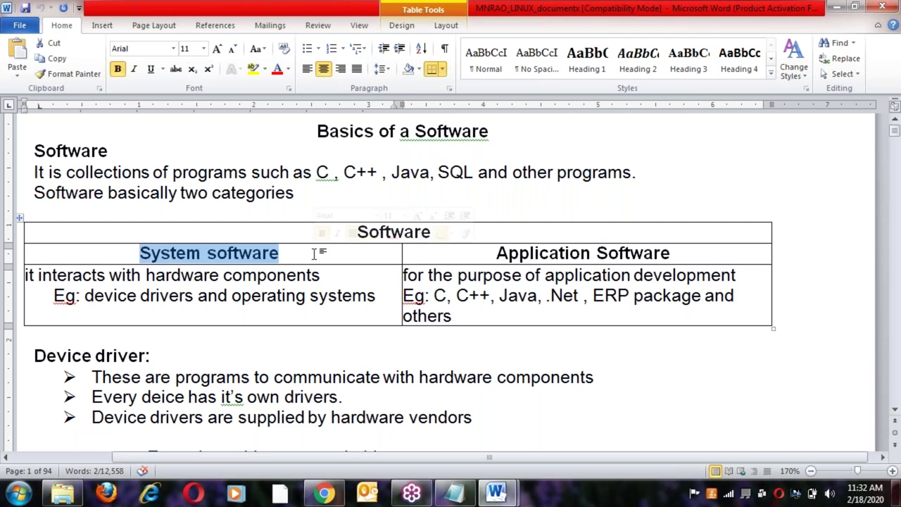
{"action": "left_click", "coordinate": [137, 253]}
{"action": "left_click", "coordinate": [288, 256], "text": "shift"}
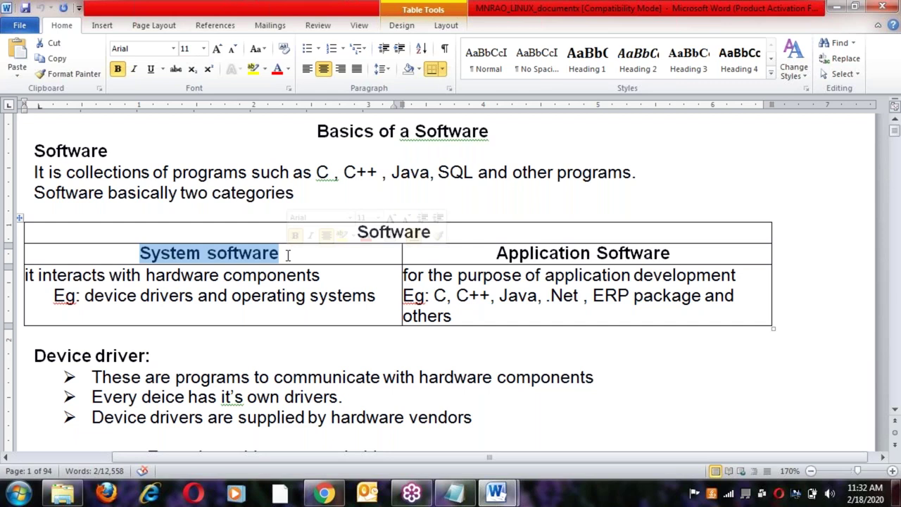
{"action": "left_click", "coordinate": [141, 256]}
{"action": "left_click", "coordinate": [284, 255], "text": "shift"}
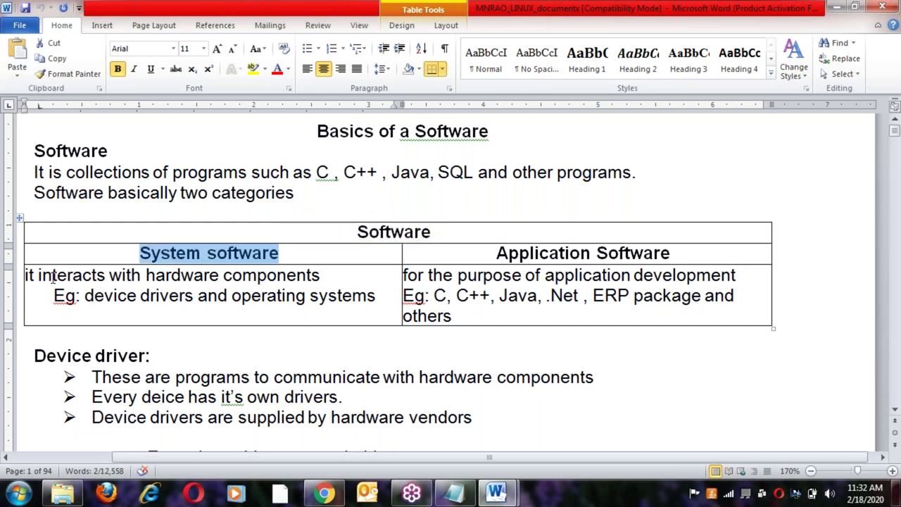
{"action": "left_click", "coordinate": [166, 275]}
Step: Point out the hardware components text, the device drivers and operating systems example, and the Device driver heading
{"action": "left_click", "coordinate": [243, 275]}
{"action": "left_click", "coordinate": [356, 279]}
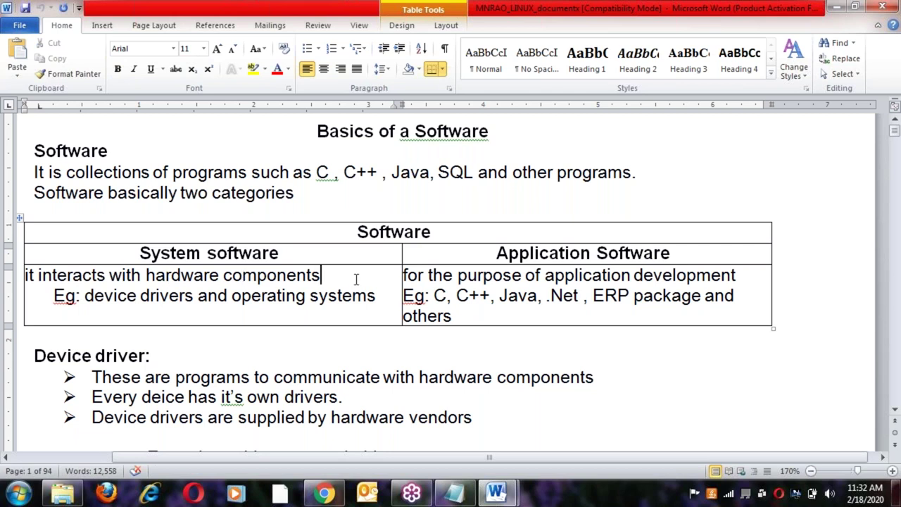
{"action": "left_click", "coordinate": [85, 297]}
{"action": "left_click", "coordinate": [382, 296], "text": "shift"}
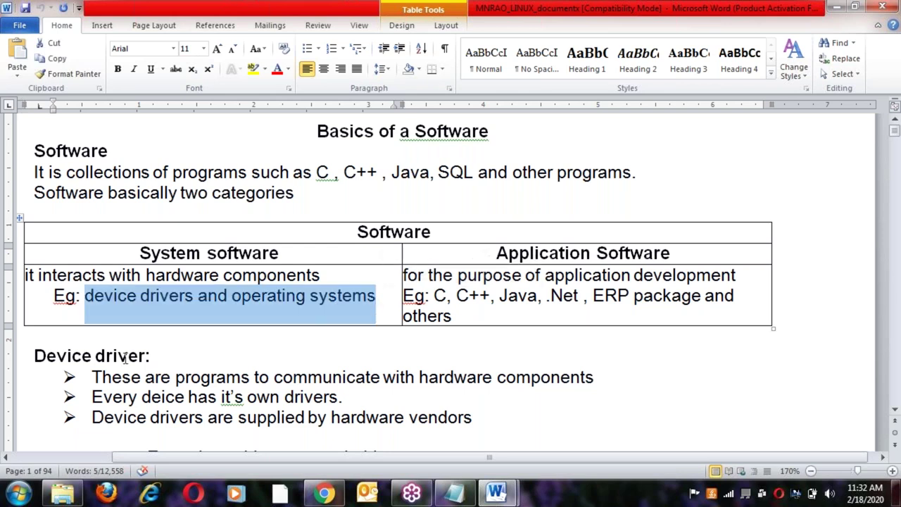
{"action": "left_click_drag", "start_coordinate": [34, 355], "coordinate": [168, 358]}
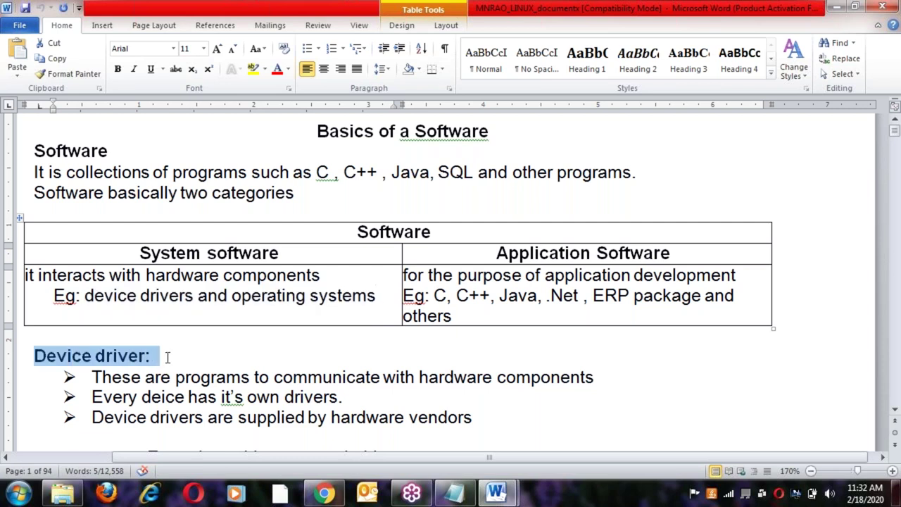
{"action": "left_click", "coordinate": [170, 358]}
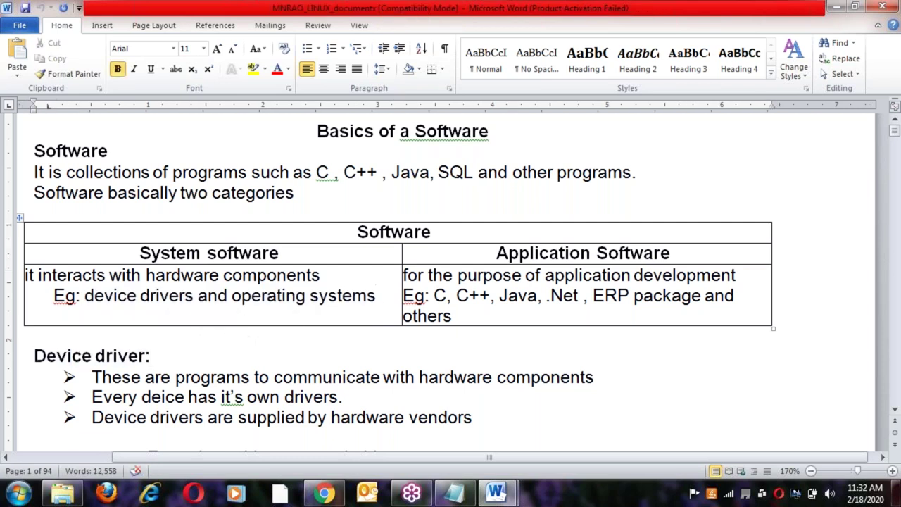
{"action": "left_click_drag", "start_coordinate": [232, 296], "coordinate": [365, 292]}
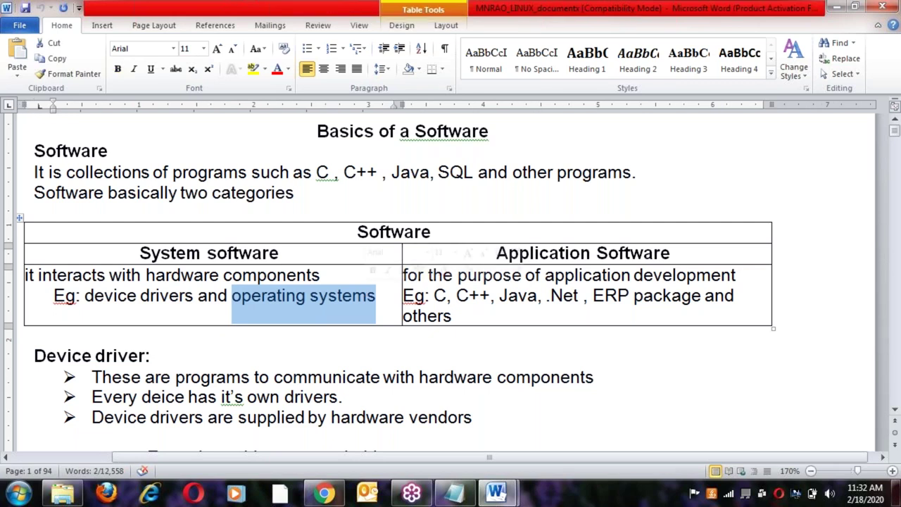
{"action": "left_click", "coordinate": [180, 296]}
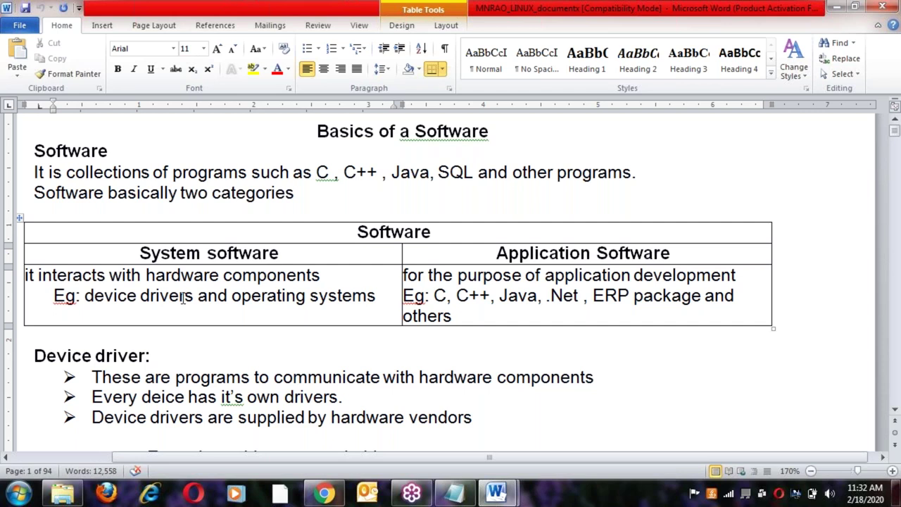
Step: Scroll down past the Operating System section and put the caret in the table's GUI header cell
{"action": "scroll", "coordinate": [181, 298], "scroll_direction": "down", "scroll_amount": 1}
{"action": "scroll", "coordinate": [182, 299], "scroll_direction": "down", "scroll_amount": 4}
{"action": "left_click_drag", "start_coordinate": [33, 205], "coordinate": [254, 317]}
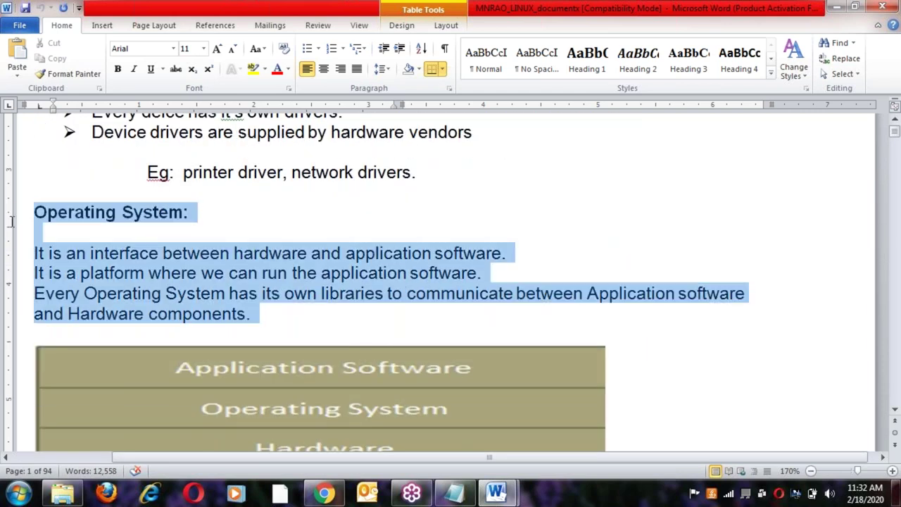
{"action": "left_click", "coordinate": [407, 236]}
{"action": "scroll", "coordinate": [407, 234], "scroll_direction": "down", "scroll_amount": 6}
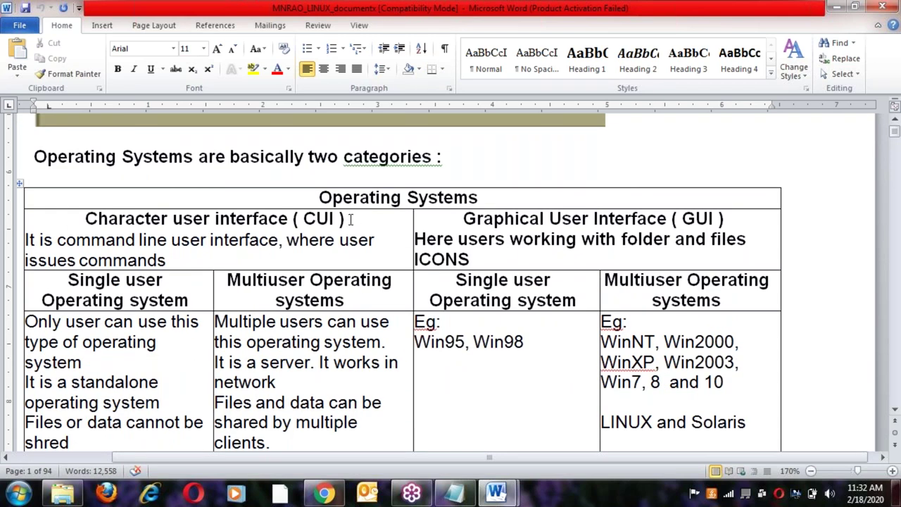
{"action": "left_click", "coordinate": [520, 219]}
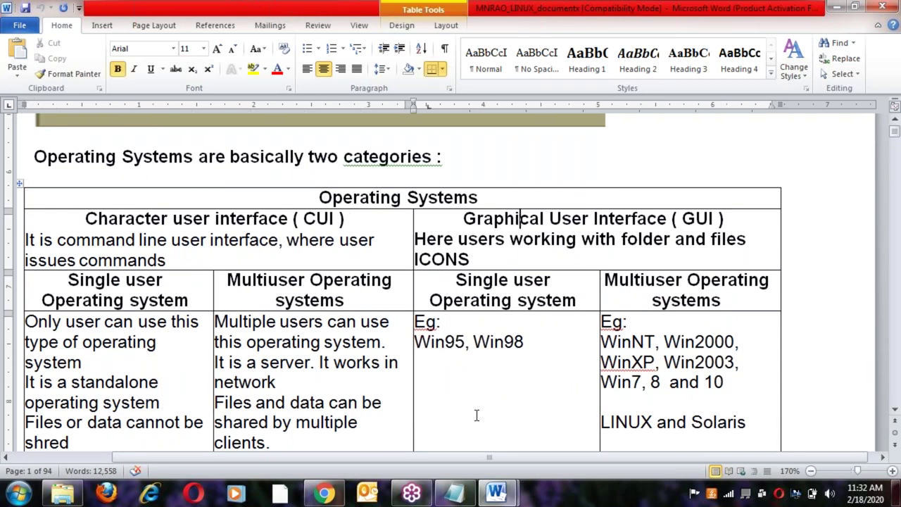
Step: In Notepad, add a '=====' separator followed by 'CUI / CLI' and 'GUI' lines
{"action": "left_click", "coordinate": [455, 501]}
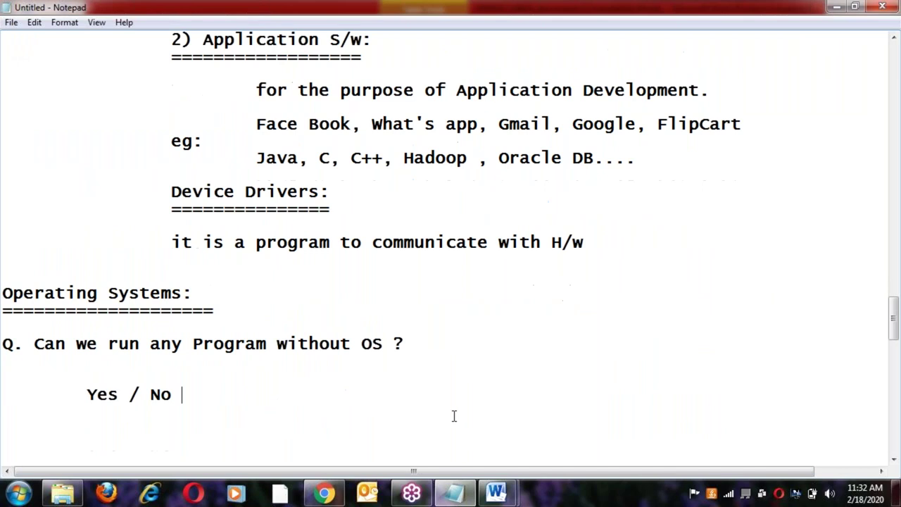
{"action": "scroll", "coordinate": [460, 414], "scroll_direction": "down", "scroll_amount": 3}
{"action": "type", "text": "=============================="}
{"action": "key", "text": "Return"}
{"action": "key", "text": "Return"}
{"action": "type", "text": "CUI "}
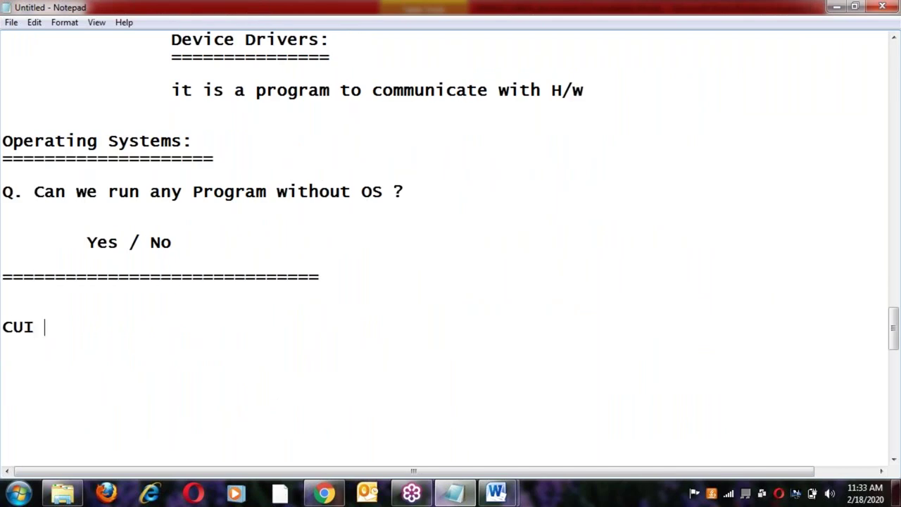
{"action": "type", "text": "/ CLI"}
{"action": "key", "text": "Return"}
{"action": "type", "text": "GUI"}
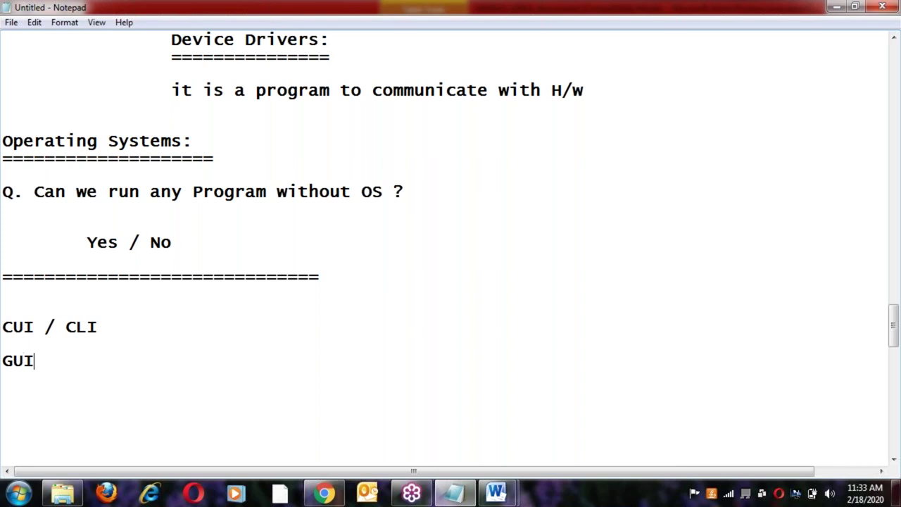
Step: Define CUI / CLI as '--> Character User Interface / Command Line Interface'
{"action": "key", "text": "Up"}
{"action": "key", "text": "Up"}
{"action": "type", "text": "--> Character User Inte"}
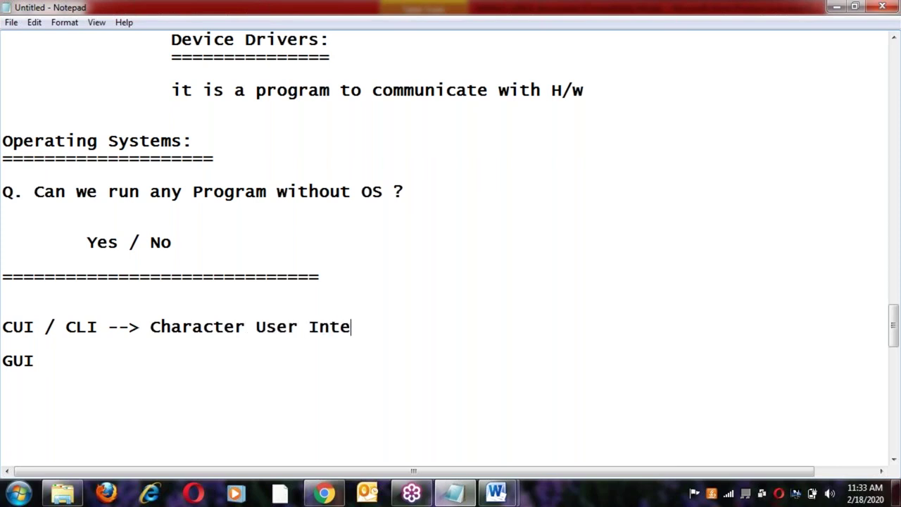
{"action": "type", "text": "rface / "}
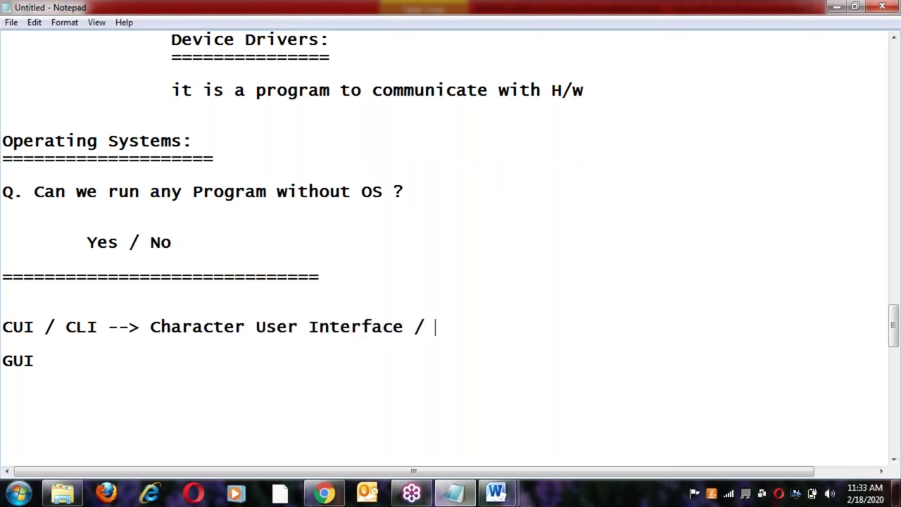
{"action": "type", "text": "Comman"}
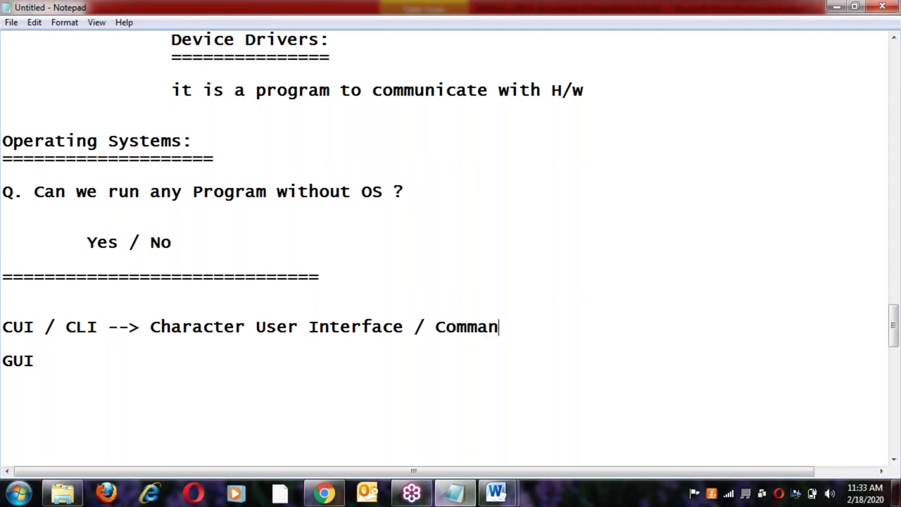
{"action": "type", "text": "d Line I"}
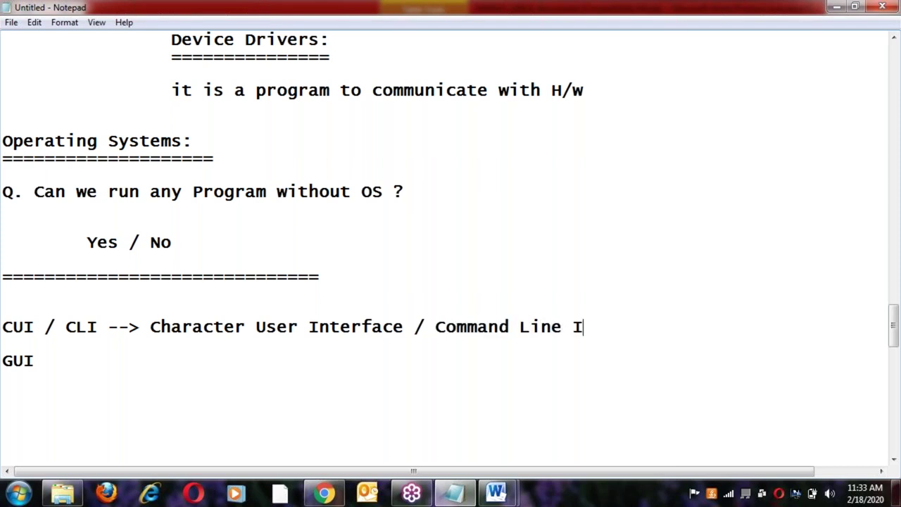
{"action": "type", "text": "nterface"}
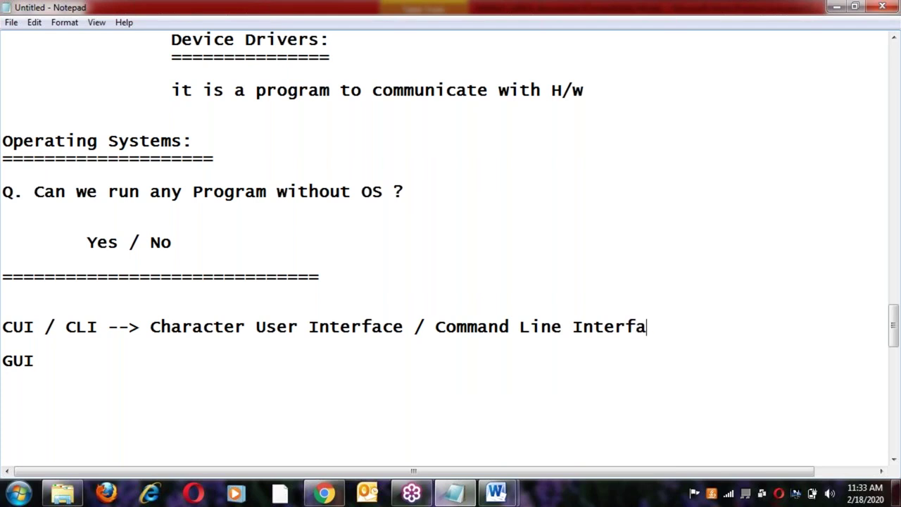
{"action": "key", "text": "Return"}
{"action": "key", "text": "Return"}
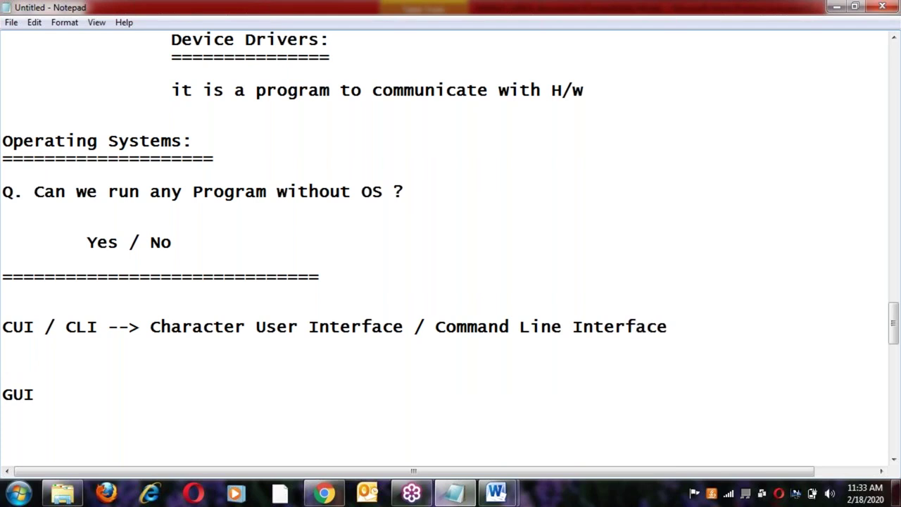
{"action": "key", "text": "BackSpace"}
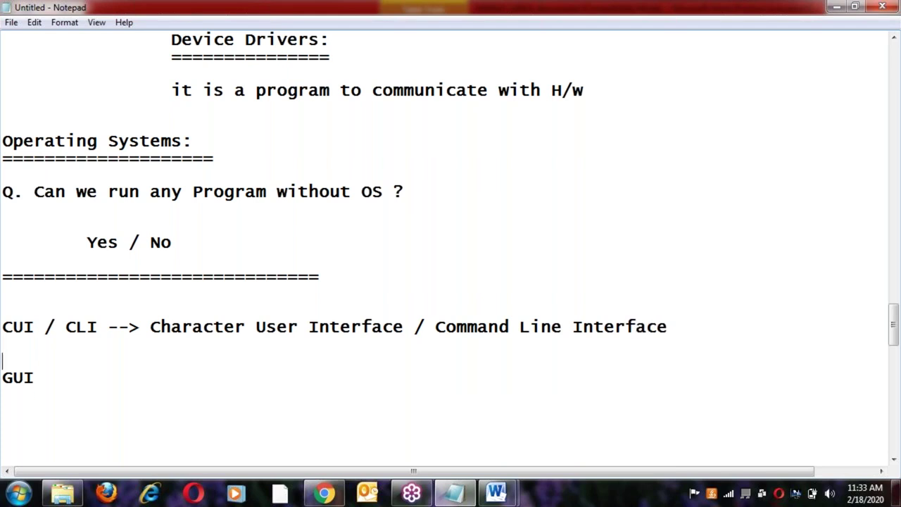
Step: Define GUI as '--> Graphical User Interface.' and launch Command Prompt from the Start menu
{"action": "left_click", "coordinate": [2, 378]}
{"action": "type", "text": "--> Graphical "}
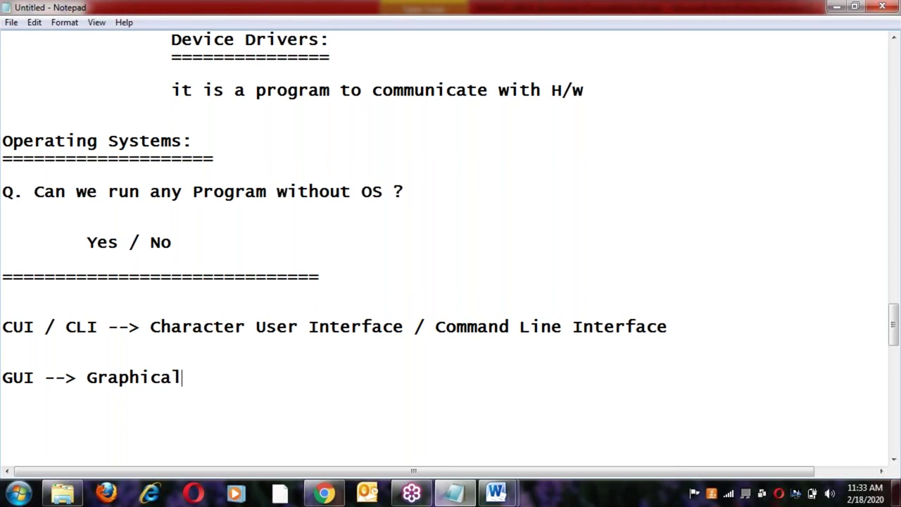
{"action": "type", "text": "User Interface."}
{"action": "key", "text": "Return"}
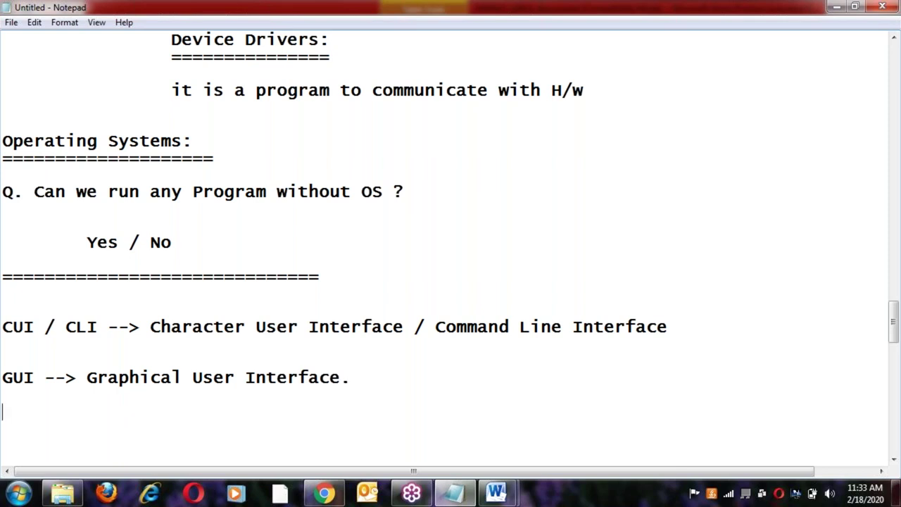
{"action": "left_click", "coordinate": [12, 497]}
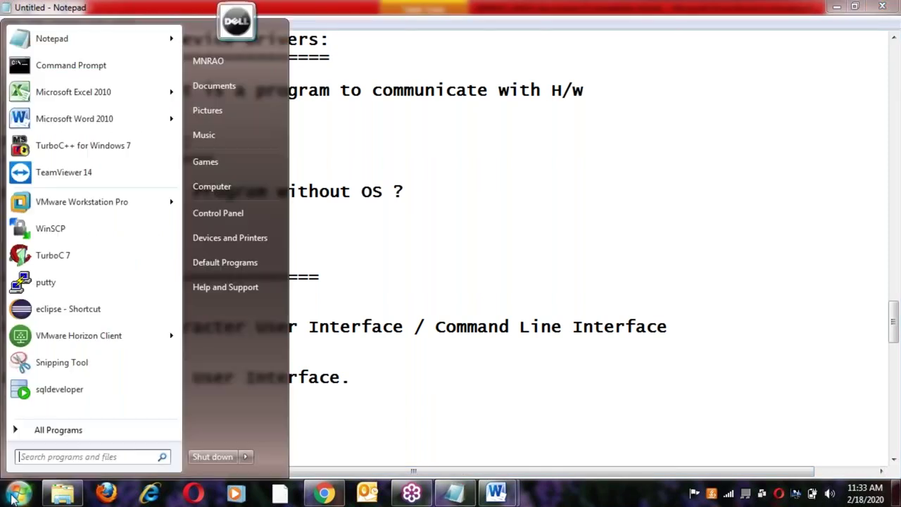
{"action": "left_click", "coordinate": [60, 69]}
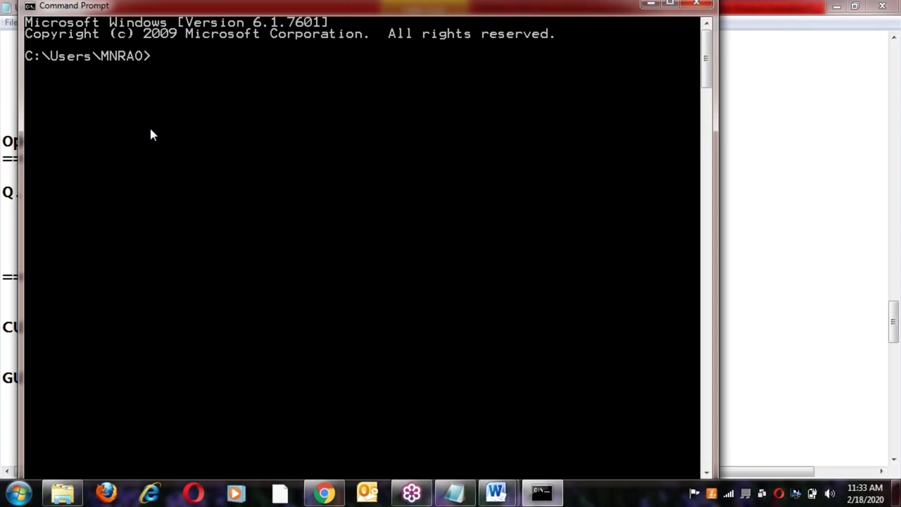
Step: Erase stray text, clear the console with cls, and list the home folder with dir
{"action": "type", "text": "lsdk nlkdfgdsf gkdfgjjsdf gkfd"}
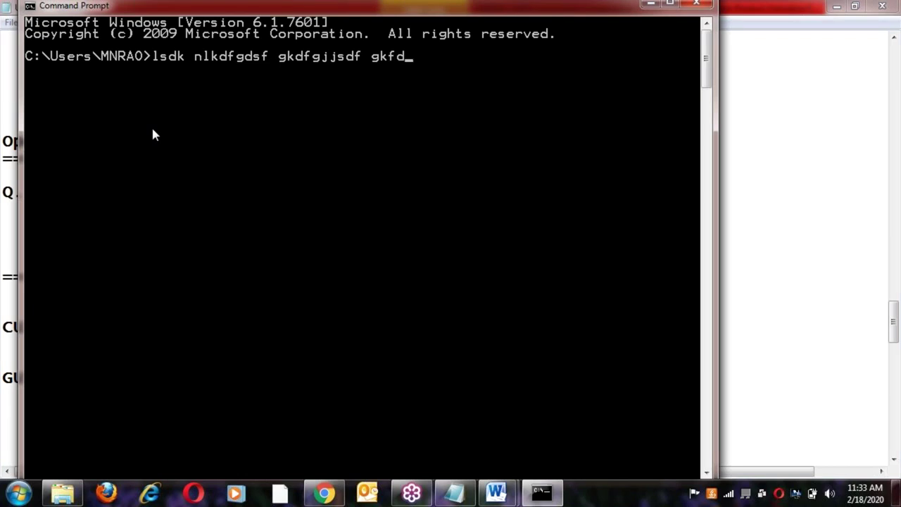
{"action": "key", "text": "BackSpace"}
{"action": "key", "text": "BackSpace"}
{"action": "key", "text": "BackSpace"}
{"action": "key", "text": "BackSpace"}
{"action": "key", "text": "BackSpace"}
{"action": "key", "text": "BackSpace"}
{"action": "key", "text": "BackSpace"}
{"action": "key", "text": "BackSpace"}
{"action": "key", "text": "BackSpace"}
{"action": "key", "text": "BackSpace"}
{"action": "key", "text": "BackSpace"}
{"action": "key", "text": "BackSpace"}
{"action": "key", "text": "BackSpace"}
{"action": "key", "text": "BackSpace"}
{"action": "key", "text": "BackSpace"}
{"action": "key", "text": "BackSpace"}
{"action": "key", "text": "BackSpace"}
{"action": "key", "text": "BackSpace"}
{"action": "key", "text": "BackSpace"}
{"action": "key", "text": "BackSpace"}
{"action": "type", "text": "cls"}
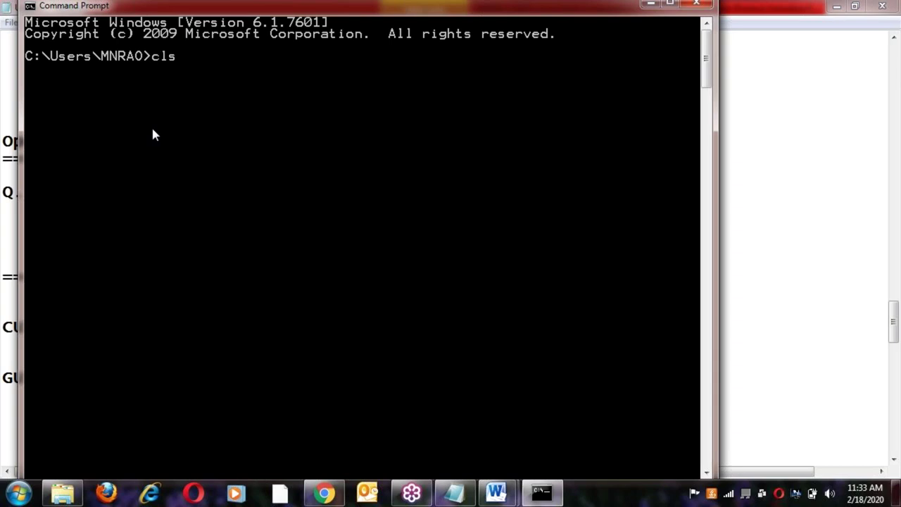
{"action": "key", "text": "Return"}
{"action": "type", "text": "dir"}
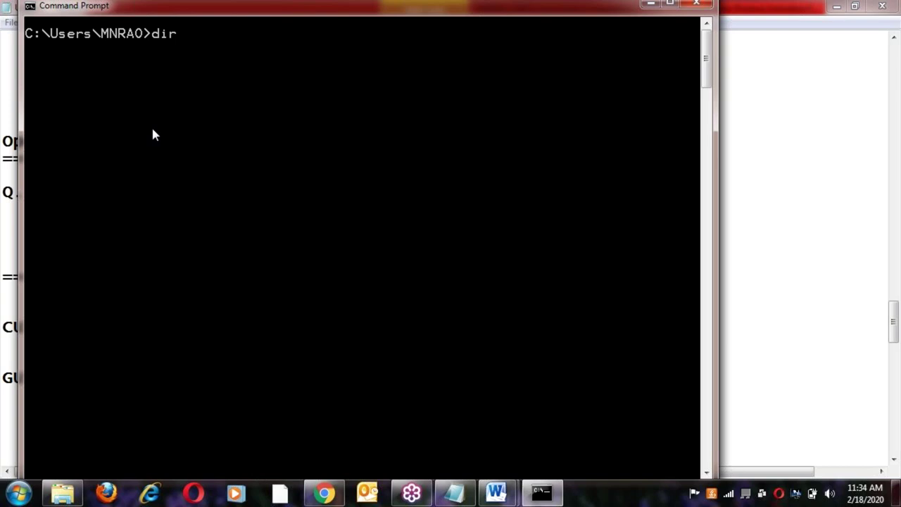
{"action": "key", "text": "Return"}
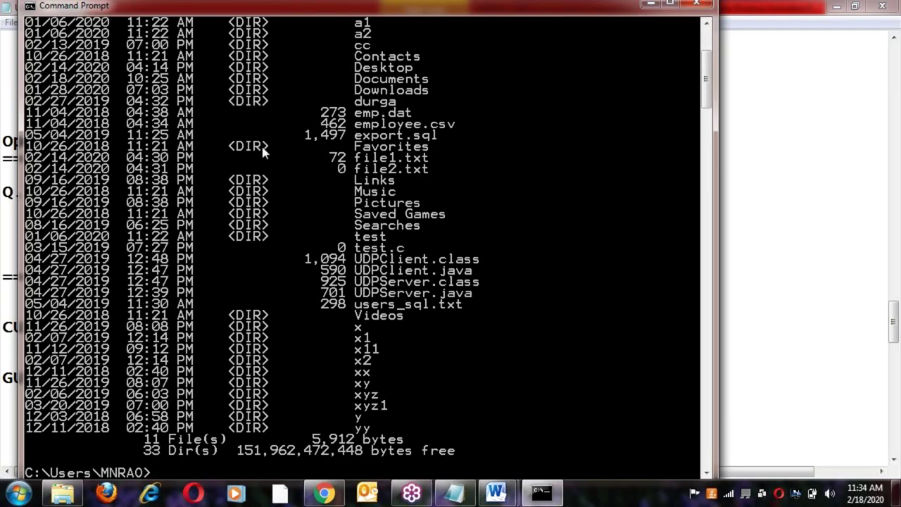
{"action": "scroll", "coordinate": [321, 352], "scroll_direction": "up", "scroll_amount": 3}
{"action": "scroll", "coordinate": [323, 355], "scroll_direction": "up", "scroll_amount": 1}
{"action": "scroll", "coordinate": [321, 351], "scroll_direction": "down", "scroll_amount": 4}
Step: Switch to drive d:, clear the screen, and run dir to list D:\ (NRIT-Linux, python, setup.exe)
{"action": "type", "text": "d:"}
{"action": "key", "text": "Return"}
{"action": "type", "text": "cls"}
{"action": "key", "text": "Return"}
{"action": "type", "text": "dir"}
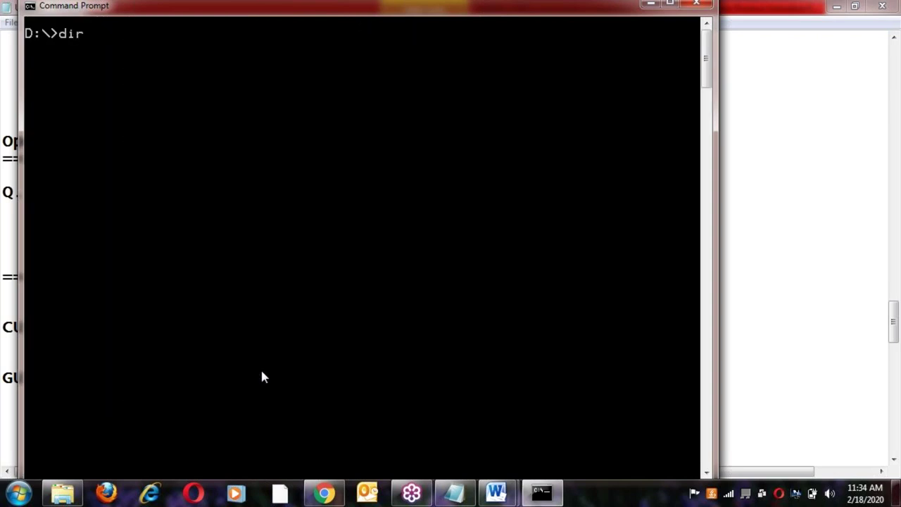
{"action": "key", "text": "Return"}
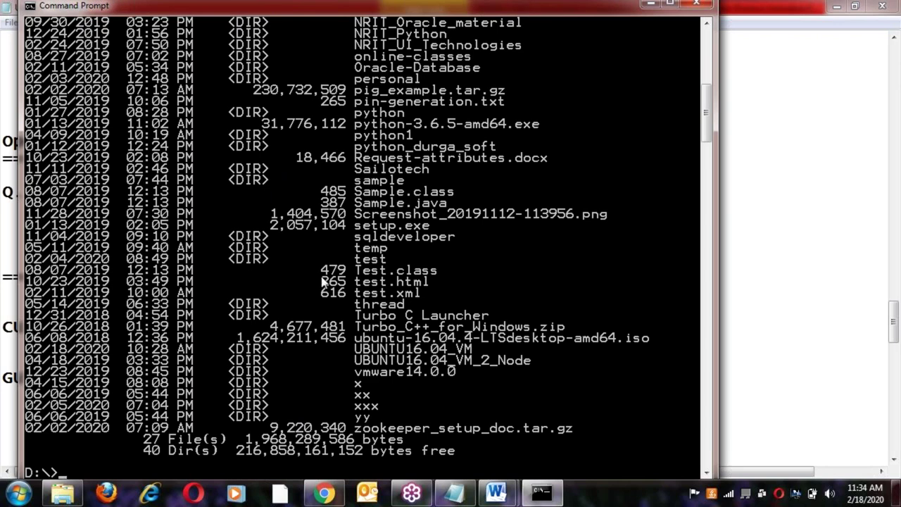
{"action": "scroll", "coordinate": [322, 280], "scroll_direction": "up", "scroll_amount": 5}
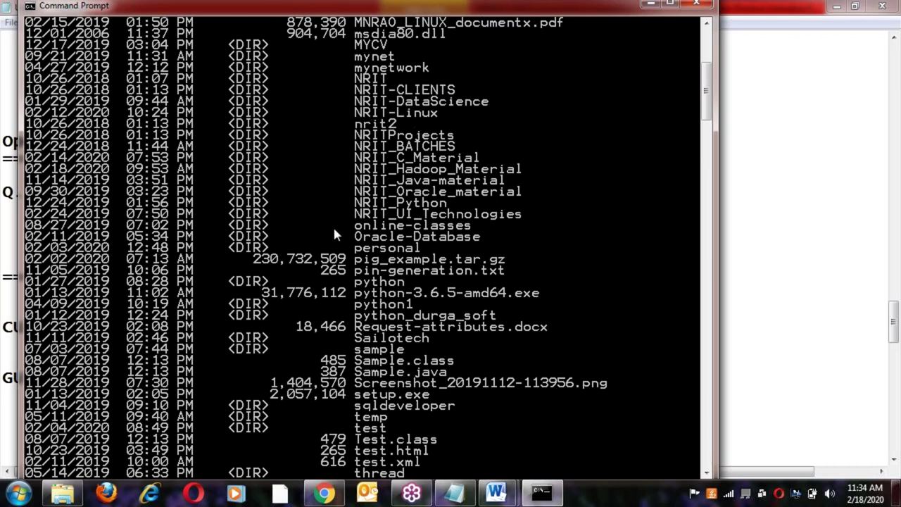
Step: In Explorer, go up to Local Disk (D:) and step through the NRIT material folders
{"action": "left_click", "coordinate": [74, 496]}
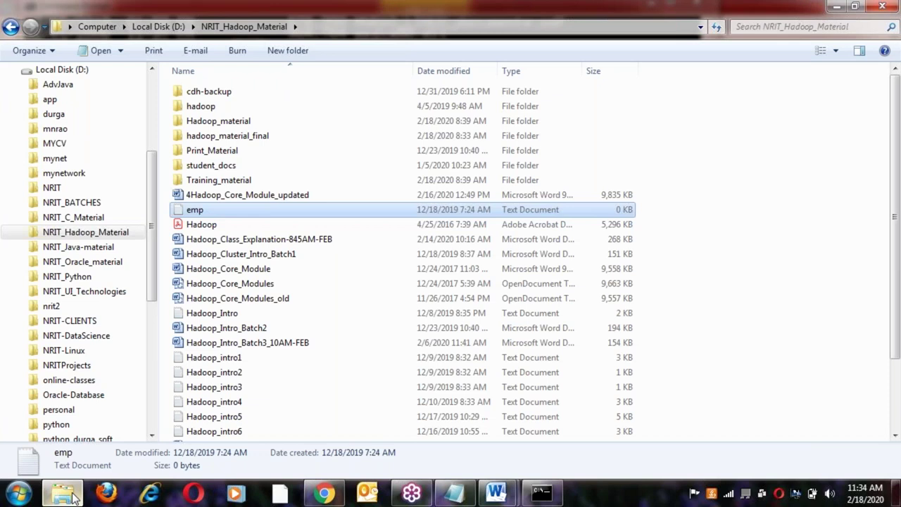
{"action": "key", "text": "BackSpace"}
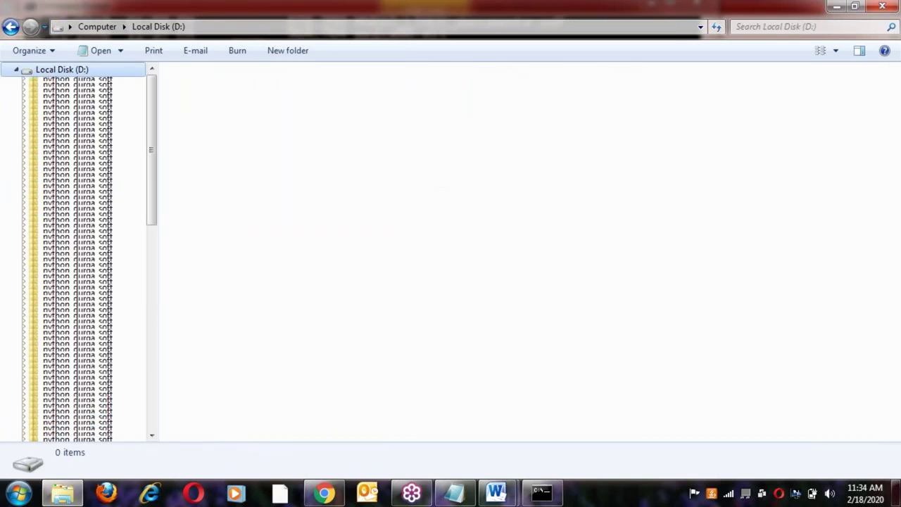
{"action": "key", "text": "Up"}
{"action": "key", "text": "Up"}
{"action": "key", "text": "Up"}
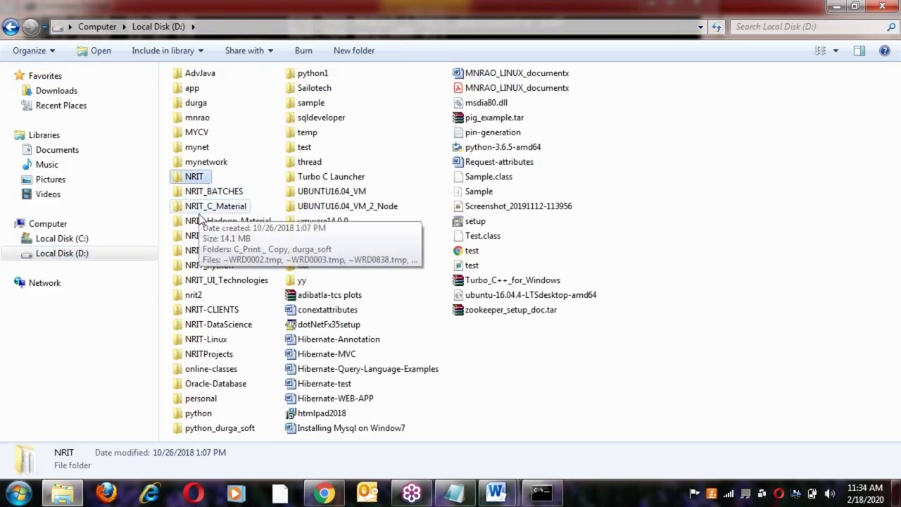
{"action": "key", "text": "Down"}
{"action": "key", "text": "Down"}
{"action": "key", "text": "Down"}
{"action": "key", "text": "Down"}
{"action": "key", "text": "Down"}
{"action": "key", "text": "Down"}
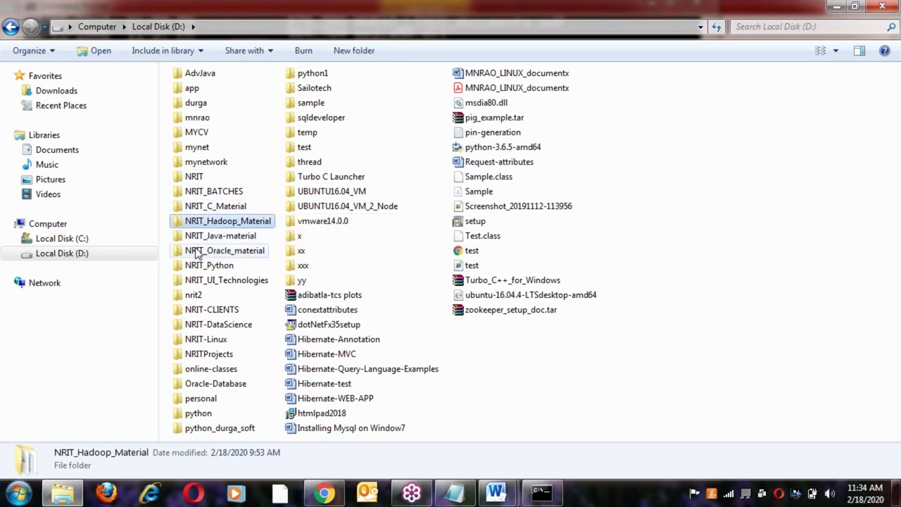
{"action": "key", "text": "Down"}
{"action": "key", "text": "Down"}
{"action": "key", "text": "Down"}
{"action": "key", "text": "Up"}
{"action": "key", "text": "Up"}
{"action": "key", "text": "Up"}
{"action": "key", "text": "Up"}
{"action": "key", "text": "Up"}
{"action": "key", "text": "Up"}
{"action": "key", "text": "Up"}
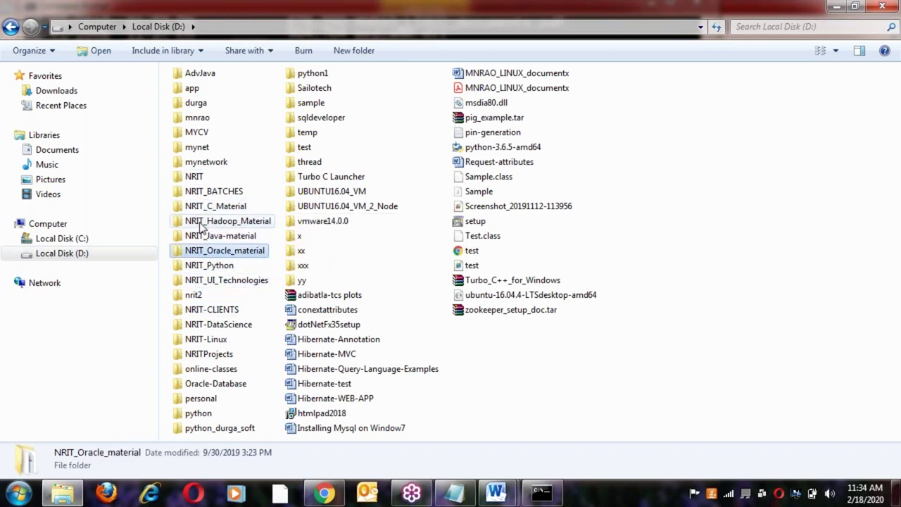
{"action": "key", "text": "Up"}
{"action": "key", "text": "Up"}
{"action": "key", "text": "Down"}
{"action": "key", "text": "Down"}
{"action": "key", "text": "Down"}
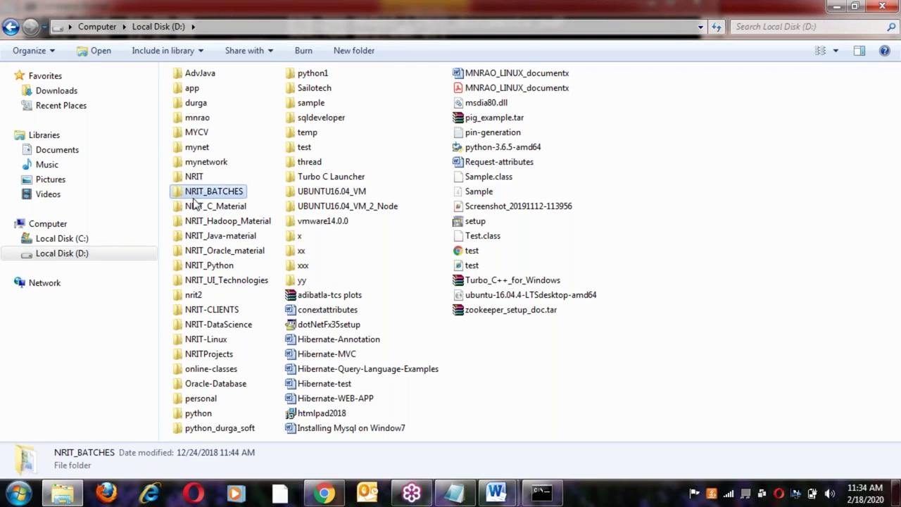
{"action": "key", "text": "Down"}
{"action": "key", "text": "Down"}
{"action": "key", "text": "Down"}
{"action": "key", "text": "Down"}
{"action": "key", "text": "Up"}
{"action": "key", "text": "Up"}
{"action": "key", "text": "Up"}
{"action": "key", "text": "Up"}
{"action": "key", "text": "Up"}
{"action": "key", "text": "Up"}
{"action": "key", "text": "Up"}
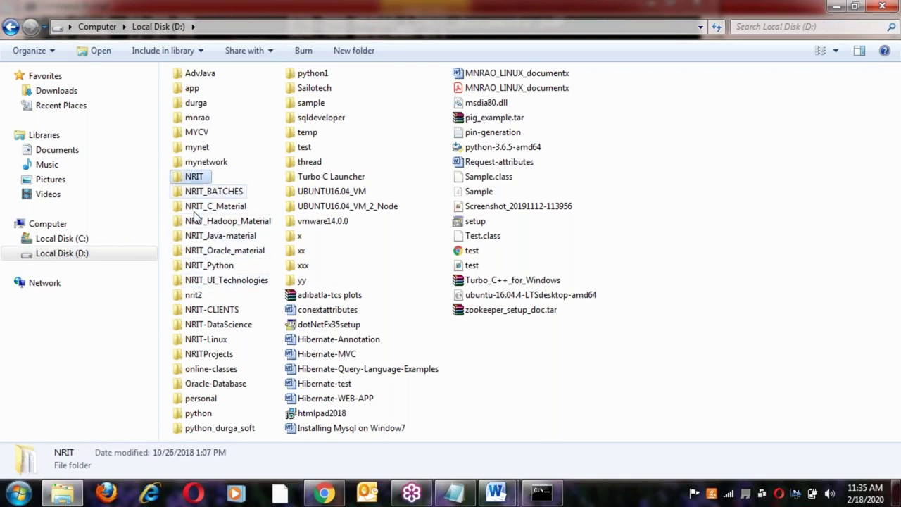
{"action": "key", "text": "Down"}
{"action": "key", "text": "Down"}
{"action": "key", "text": "Down"}
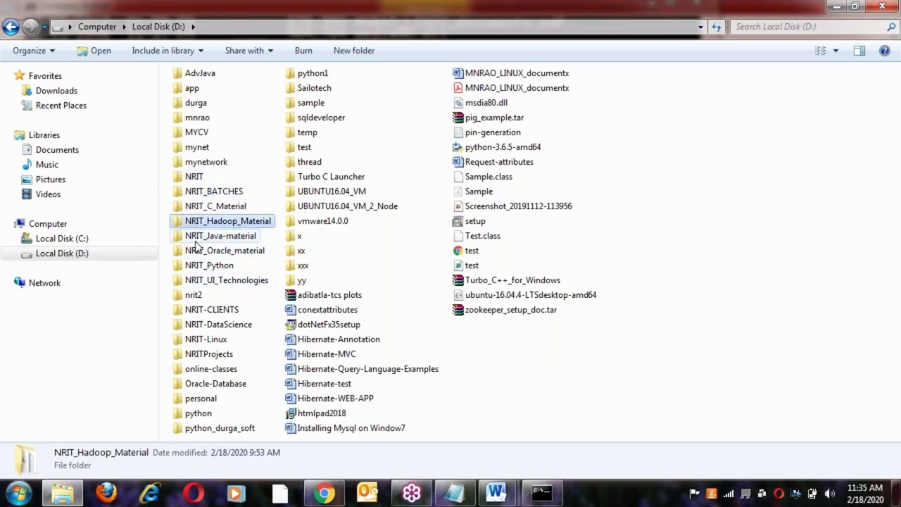
{"action": "left_click", "coordinate": [546, 493]}
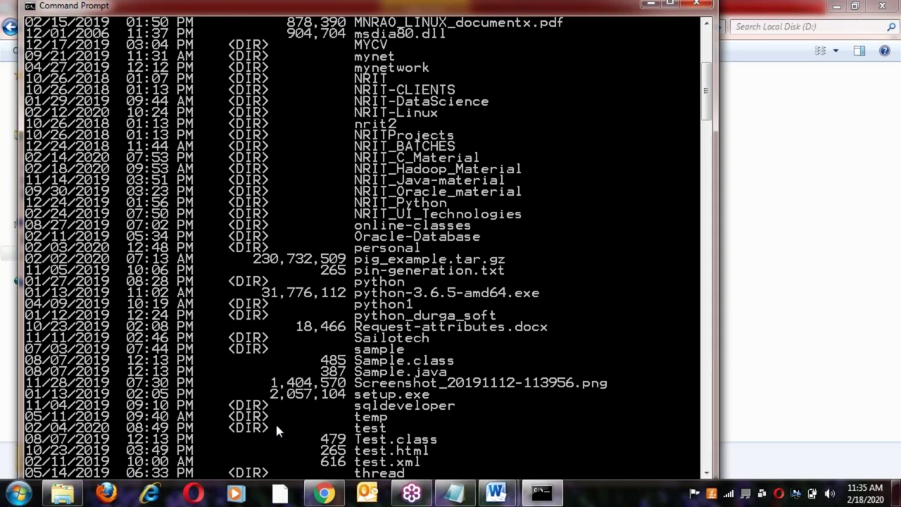
Step: Run cd test, cls and dir to list D:\test's 12 files and 17 folders
{"action": "key", "text": "Return"}
{"action": "key", "text": "Return"}
{"action": "key", "text": "Return"}
{"action": "type", "text": "cd test"}
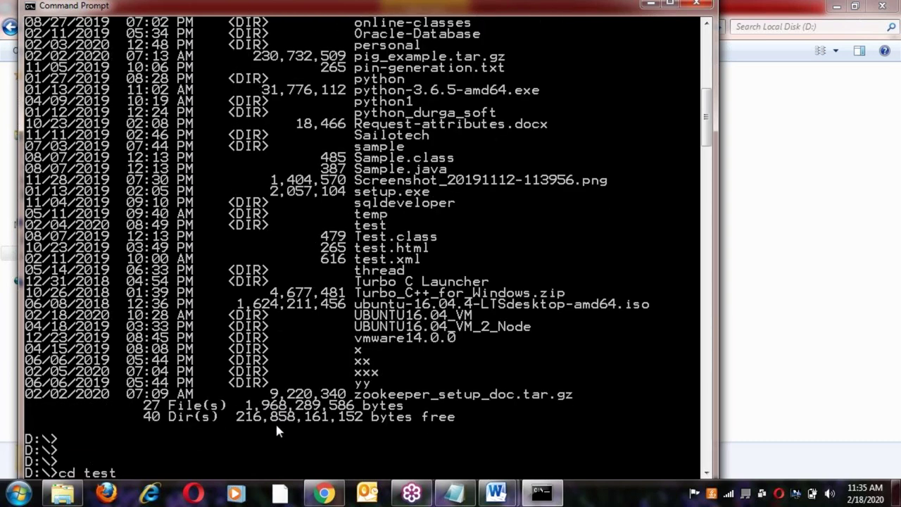
{"action": "key", "text": "Return"}
{"action": "type", "text": "cls"}
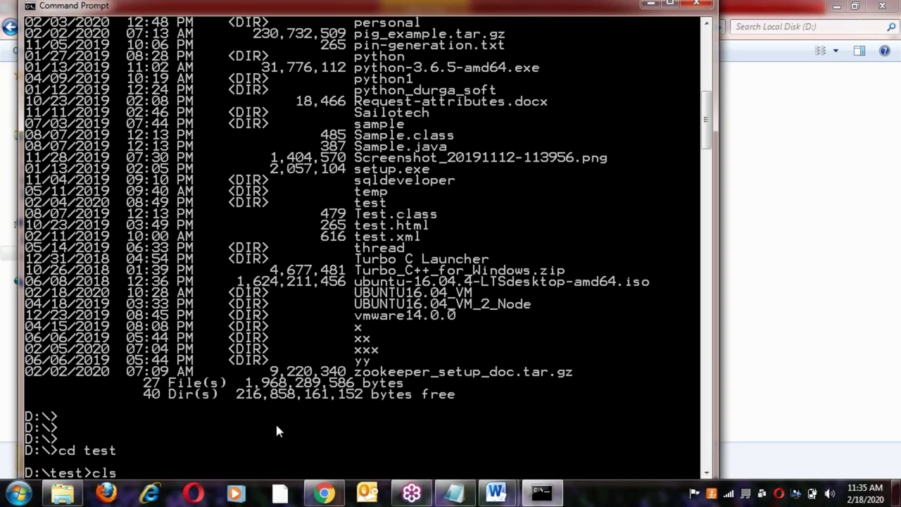
{"action": "key", "text": "Return"}
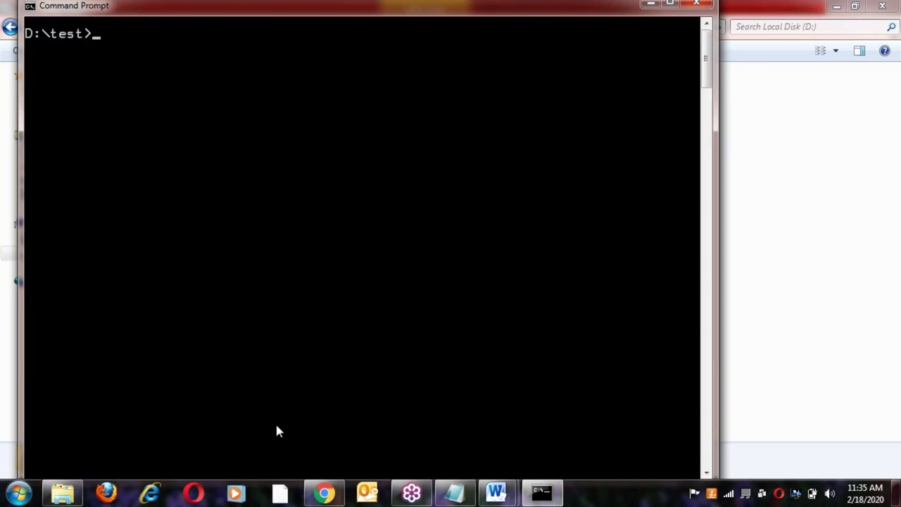
{"action": "key", "text": "Return"}
{"action": "key", "text": "Return"}
{"action": "type", "text": "dir"}
{"action": "key", "text": "Return"}
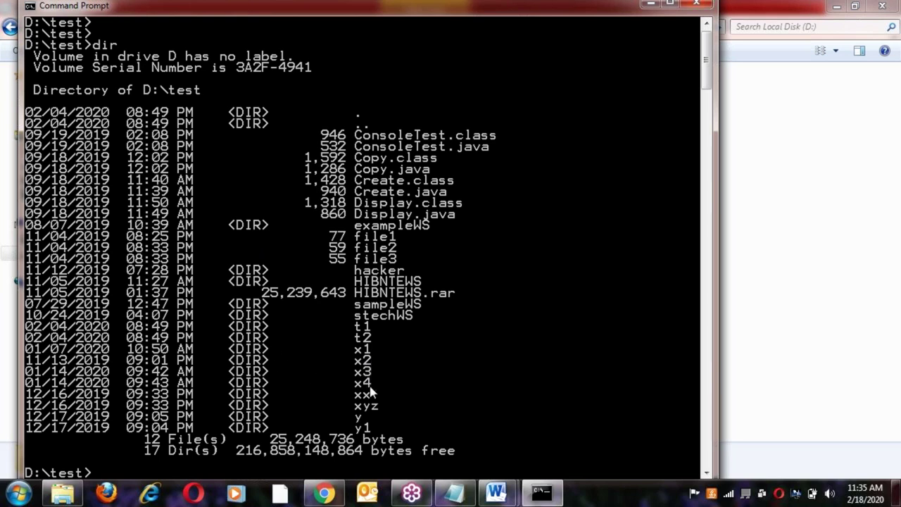
{"action": "left_click", "coordinate": [62, 495]}
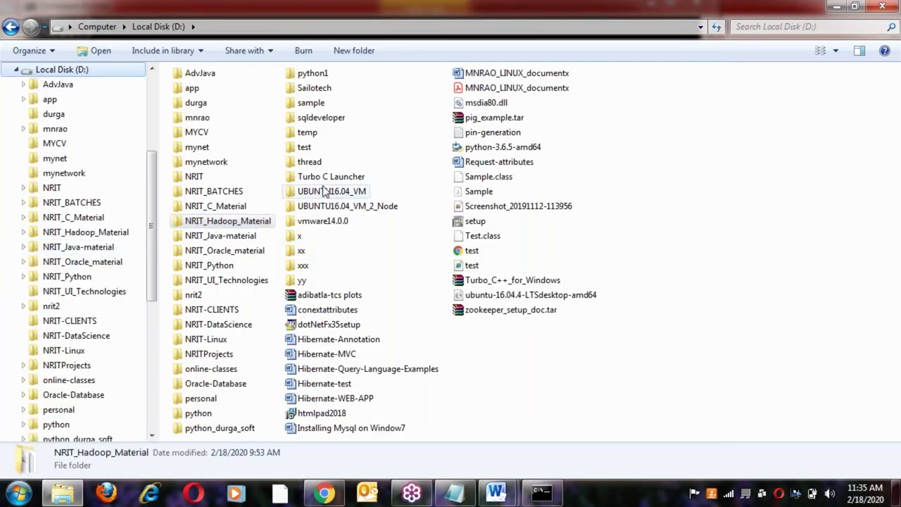
Step: Open D:\test in Explorer and compare its x1–x4 folders against the dir listing
{"action": "double_click", "coordinate": [307, 148]}
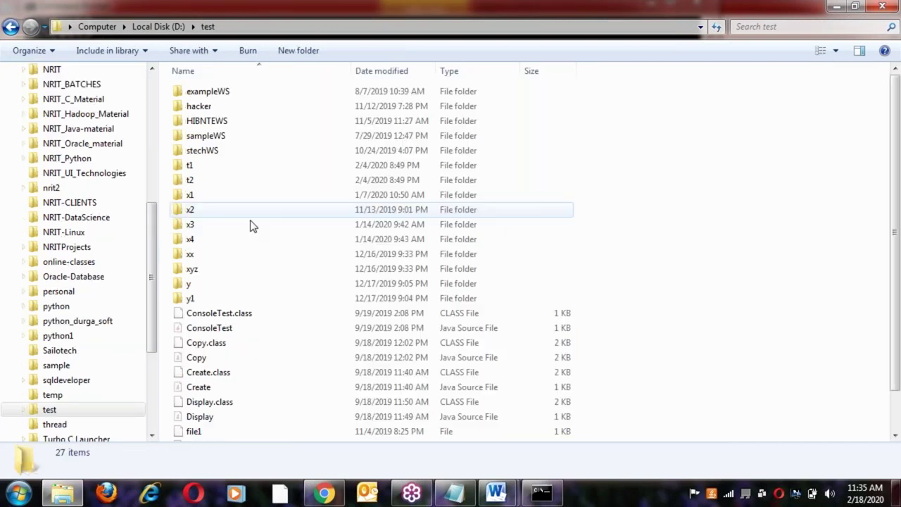
{"action": "left_click", "coordinate": [249, 223]}
{"action": "left_click", "coordinate": [541, 495]}
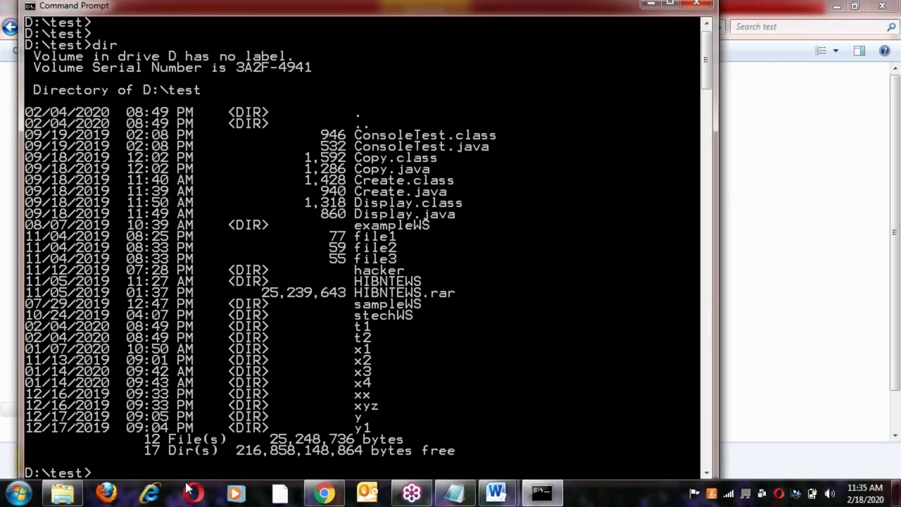
{"action": "left_click", "coordinate": [63, 493]}
{"action": "left_click", "coordinate": [189, 243]}
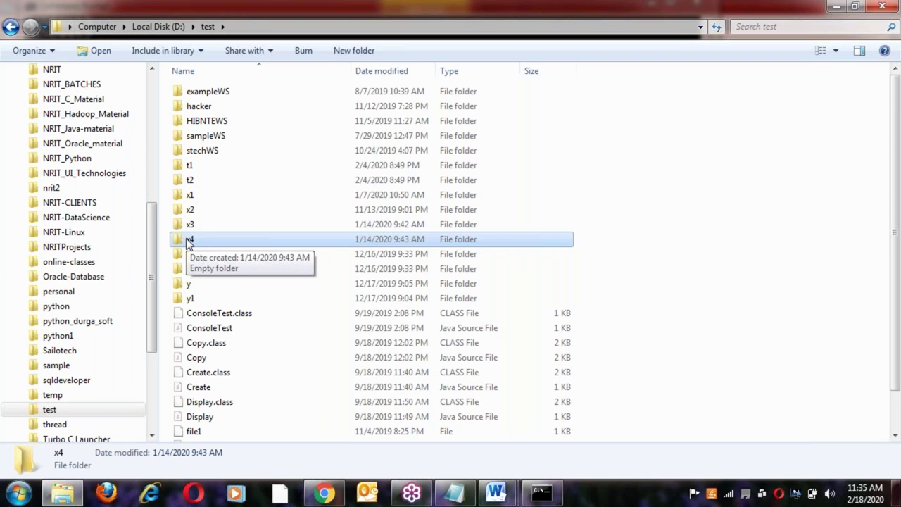
{"action": "left_click", "coordinate": [471, 494]}
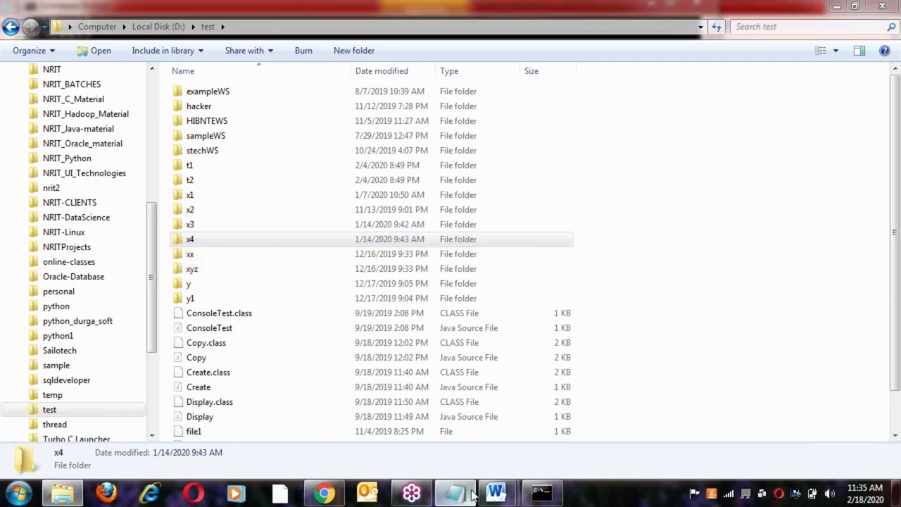
Step: Add an indented 'directory' line beneath the CUI definition
{"action": "left_click", "coordinate": [356, 346]}
{"action": "key", "text": "Tab"}
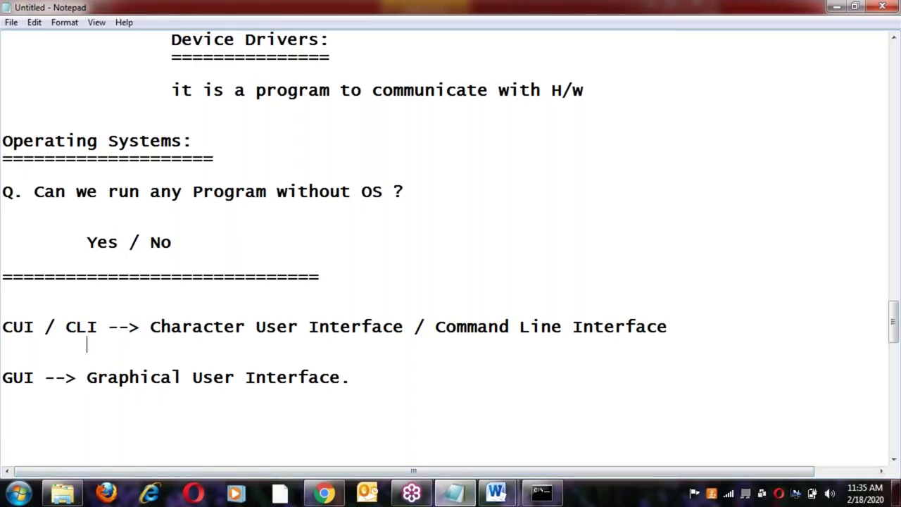
{"action": "type", "text": "i"}
{"action": "key", "text": "BackSpace"}
{"action": "type", "text": "directry"}
{"action": "key", "text": "BackSpace"}
{"action": "key", "text": "BackSpace"}
{"action": "type", "text": "ory"}
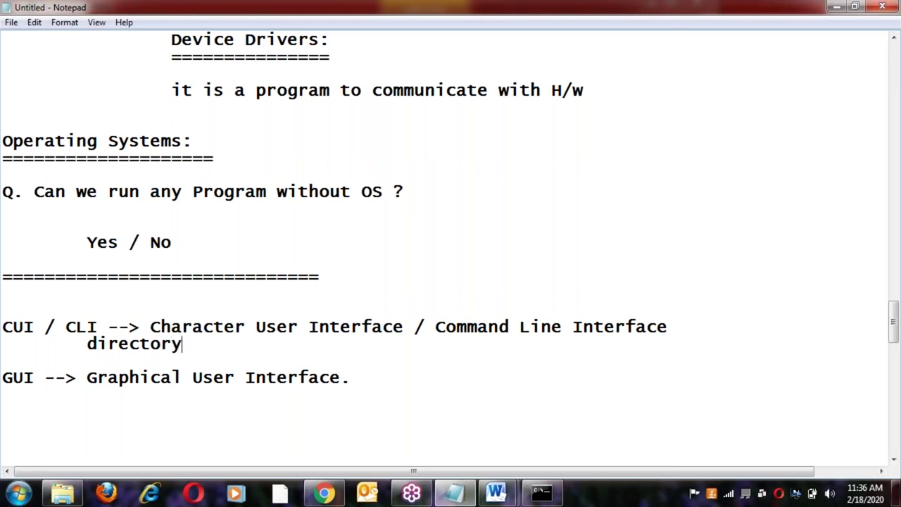
Step: Add an indented 'folder' line beneath the GUI definition
{"action": "left_click", "coordinate": [373, 377]}
{"action": "key", "text": "Return"}
{"action": "key", "text": "Return"}
{"action": "key", "text": "Tab"}
{"action": "key", "text": "Tab"}
{"action": "type", "text": "folder"}
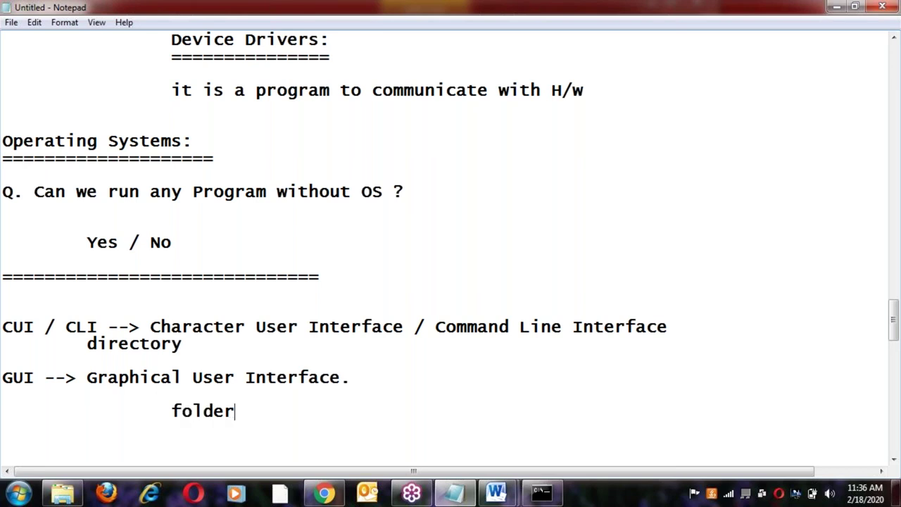
{"action": "left_click", "coordinate": [541, 491]}
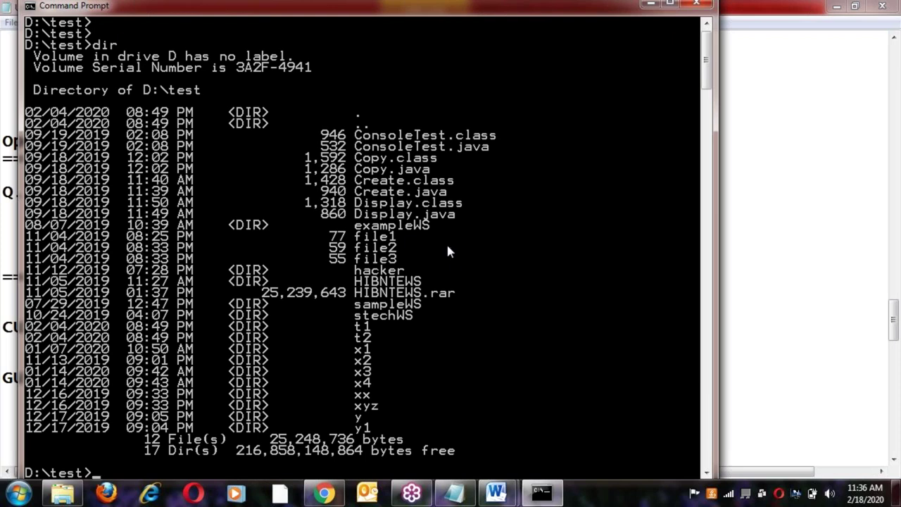
Step: Show D:\test in Explorer again, then switch through Notepad back to the Word Linux notes
{"action": "left_click", "coordinate": [62, 494]}
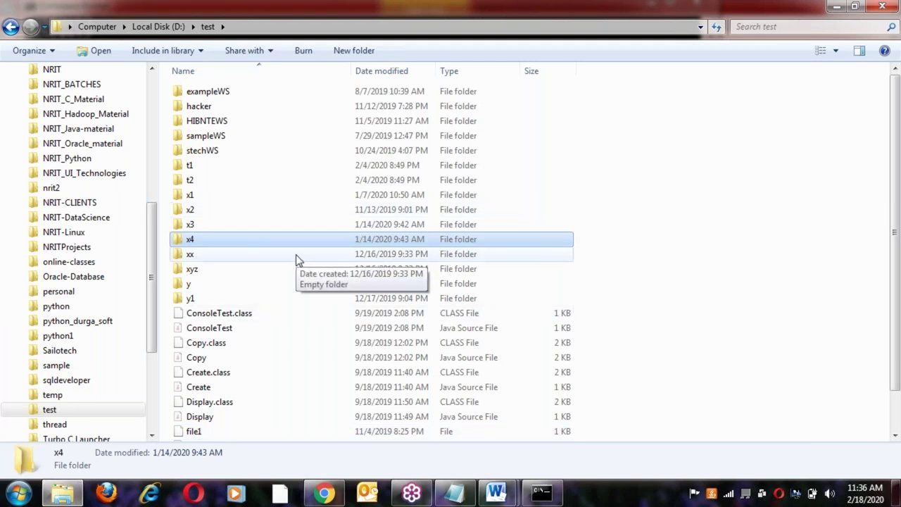
{"action": "left_click", "coordinate": [455, 492]}
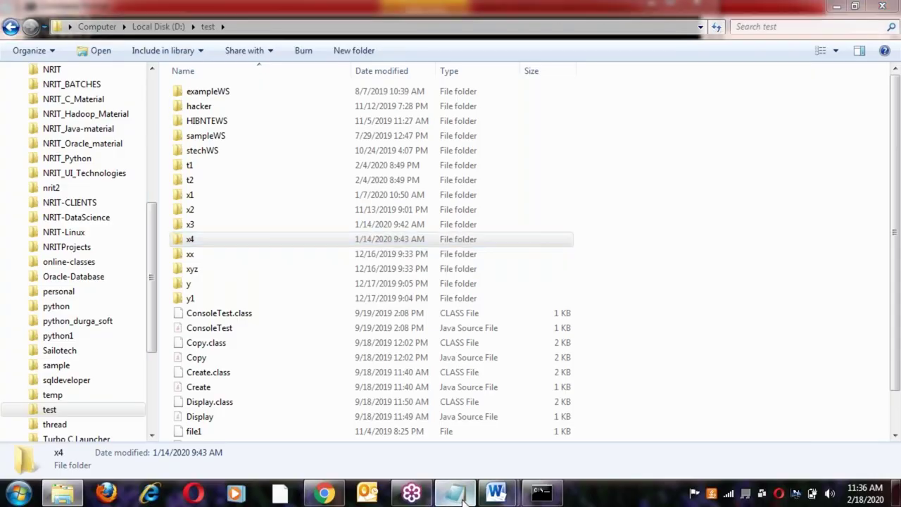
{"action": "mouse_move", "coordinate": [498, 496]}
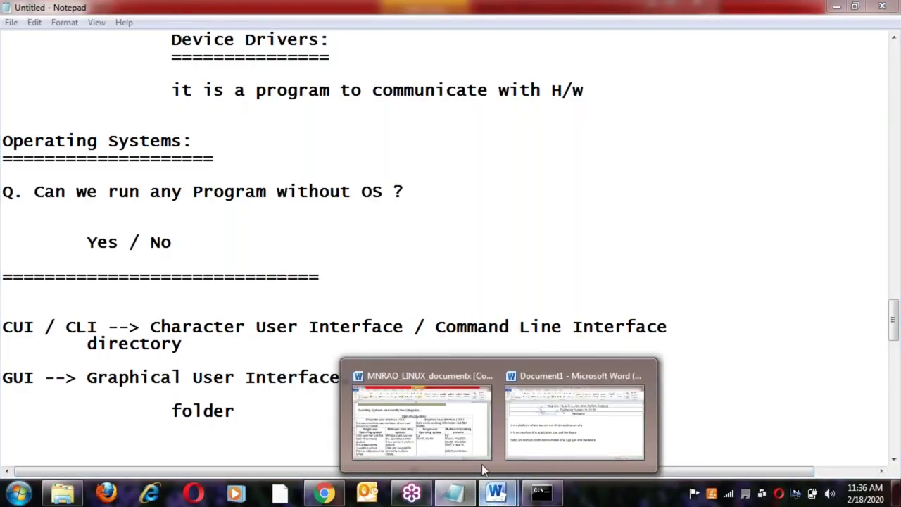
{"action": "left_click", "coordinate": [454, 412]}
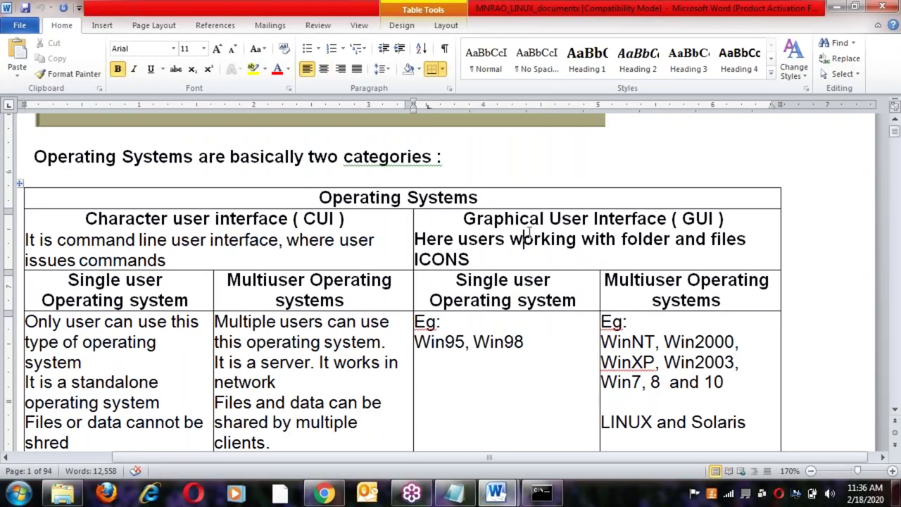
Step: Scroll around the CUI/GUI table and settle on the Multiuser Operating systems header cell
{"action": "left_click", "coordinate": [492, 265]}
{"action": "scroll", "coordinate": [492, 265], "scroll_direction": "up", "scroll_amount": 1}
{"action": "scroll", "coordinate": [492, 265], "scroll_direction": "down", "scroll_amount": 2}
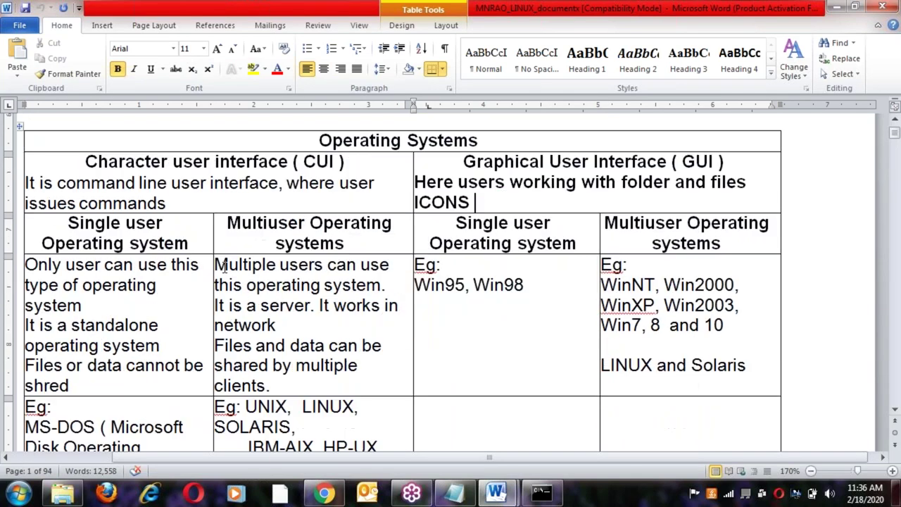
{"action": "left_click", "coordinate": [344, 243]}
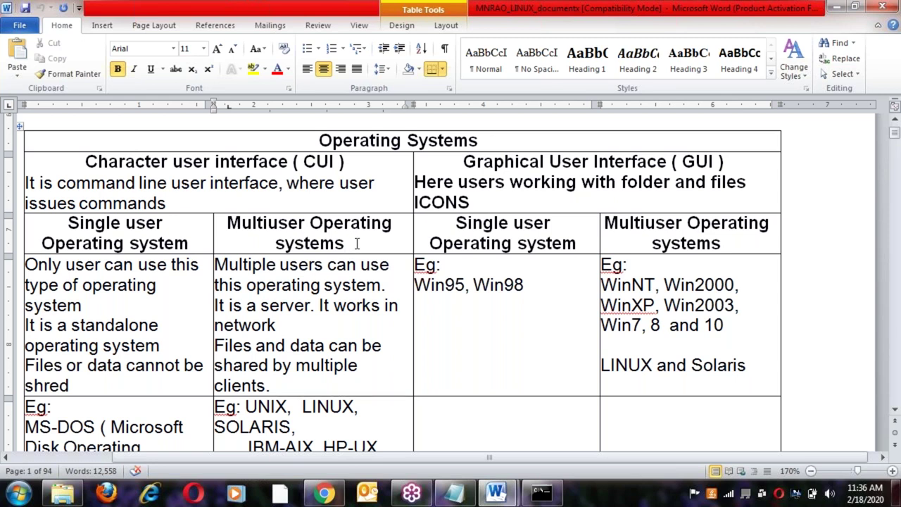
{"action": "scroll", "coordinate": [357, 243], "scroll_direction": "down", "scroll_amount": 4}
{"action": "scroll", "coordinate": [358, 244], "scroll_direction": "up", "scroll_amount": 4}
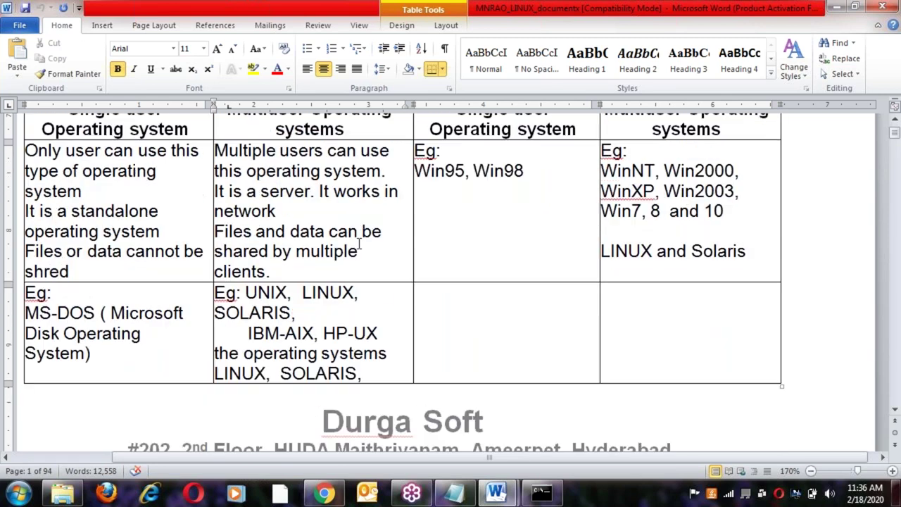
{"action": "scroll", "coordinate": [472, 243], "scroll_direction": "up", "scroll_amount": 15}
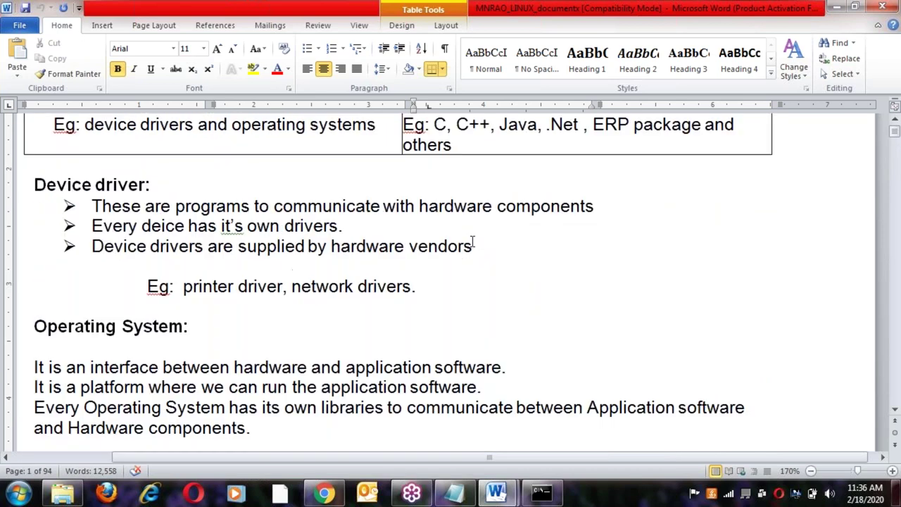
{"action": "scroll", "coordinate": [471, 232], "scroll_direction": "up", "scroll_amount": 5}
{"action": "left_click", "coordinate": [462, 191]}
{"action": "scroll", "coordinate": [463, 191], "scroll_direction": "down", "scroll_amount": 11}
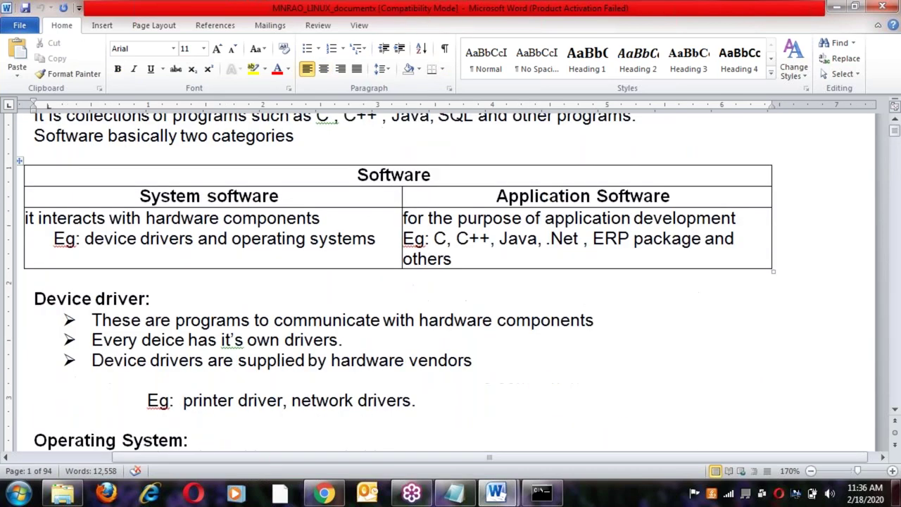
{"action": "scroll", "coordinate": [461, 200], "scroll_direction": "down", "scroll_amount": 14}
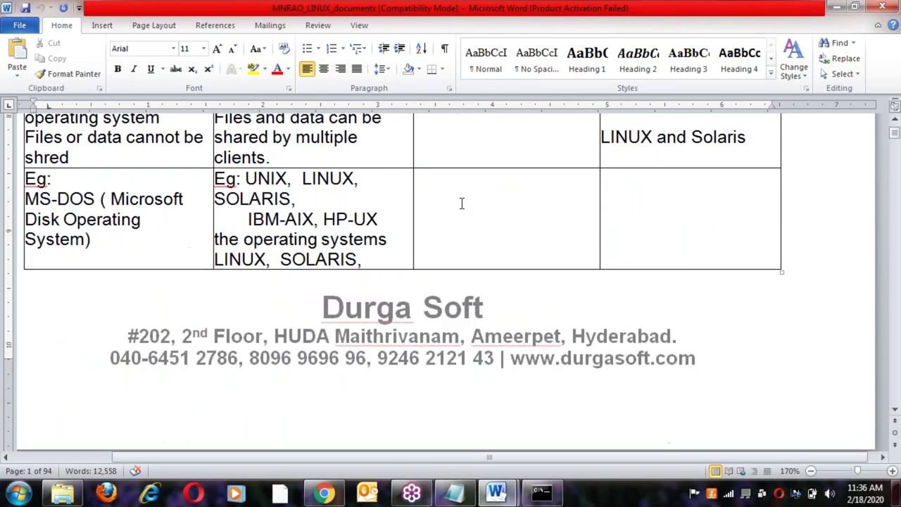
{"action": "scroll", "coordinate": [164, 294], "scroll_direction": "up", "scroll_amount": 6}
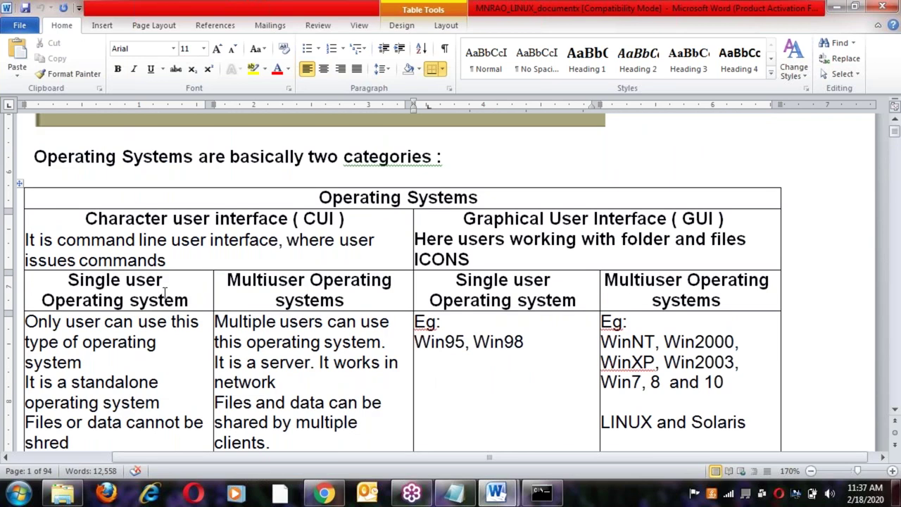
{"action": "left_click", "coordinate": [331, 281]}
{"action": "left_click", "coordinate": [365, 296]}
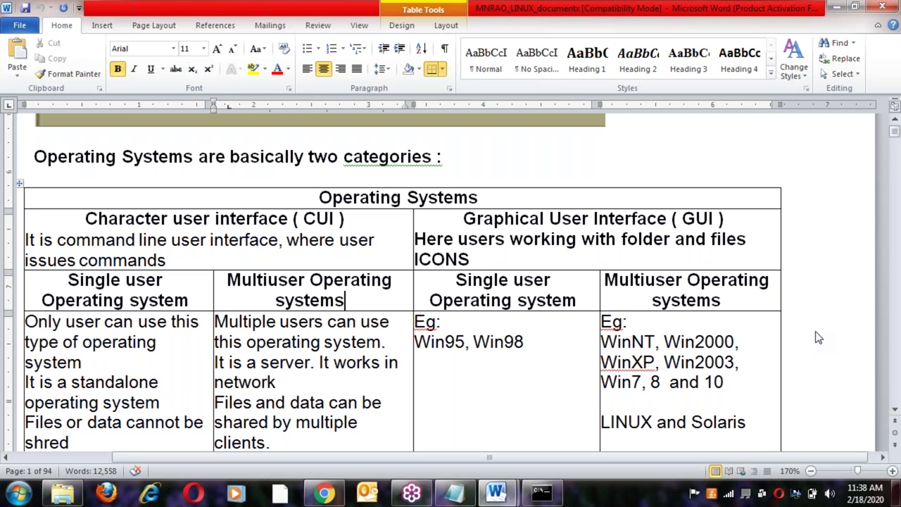
{"action": "left_click", "coordinate": [360, 402]}
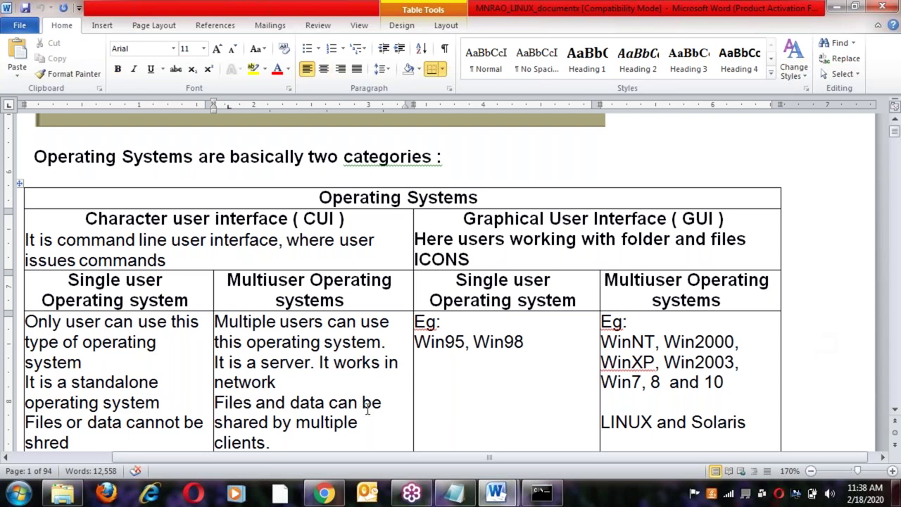
{"action": "left_click", "coordinate": [388, 405]}
{"action": "left_click", "coordinate": [475, 388]}
{"action": "left_click", "coordinate": [462, 299]}
{"action": "left_click", "coordinate": [539, 300]}
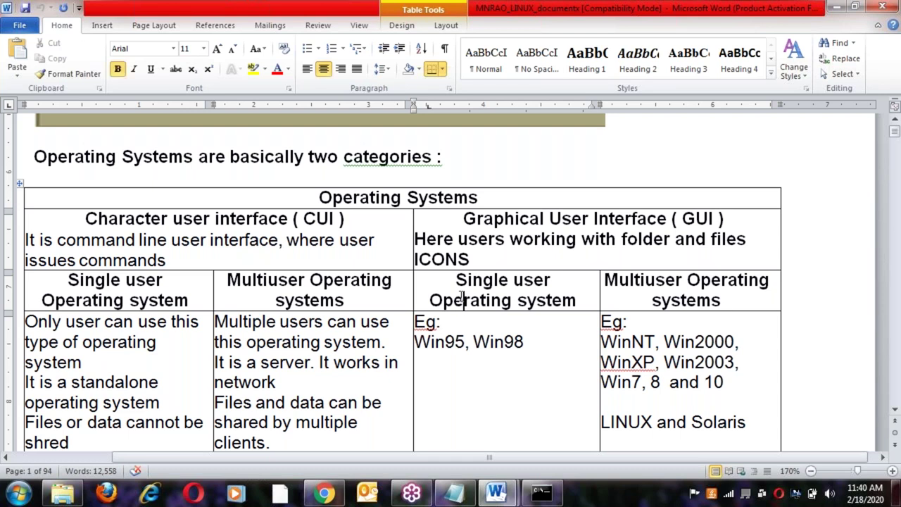